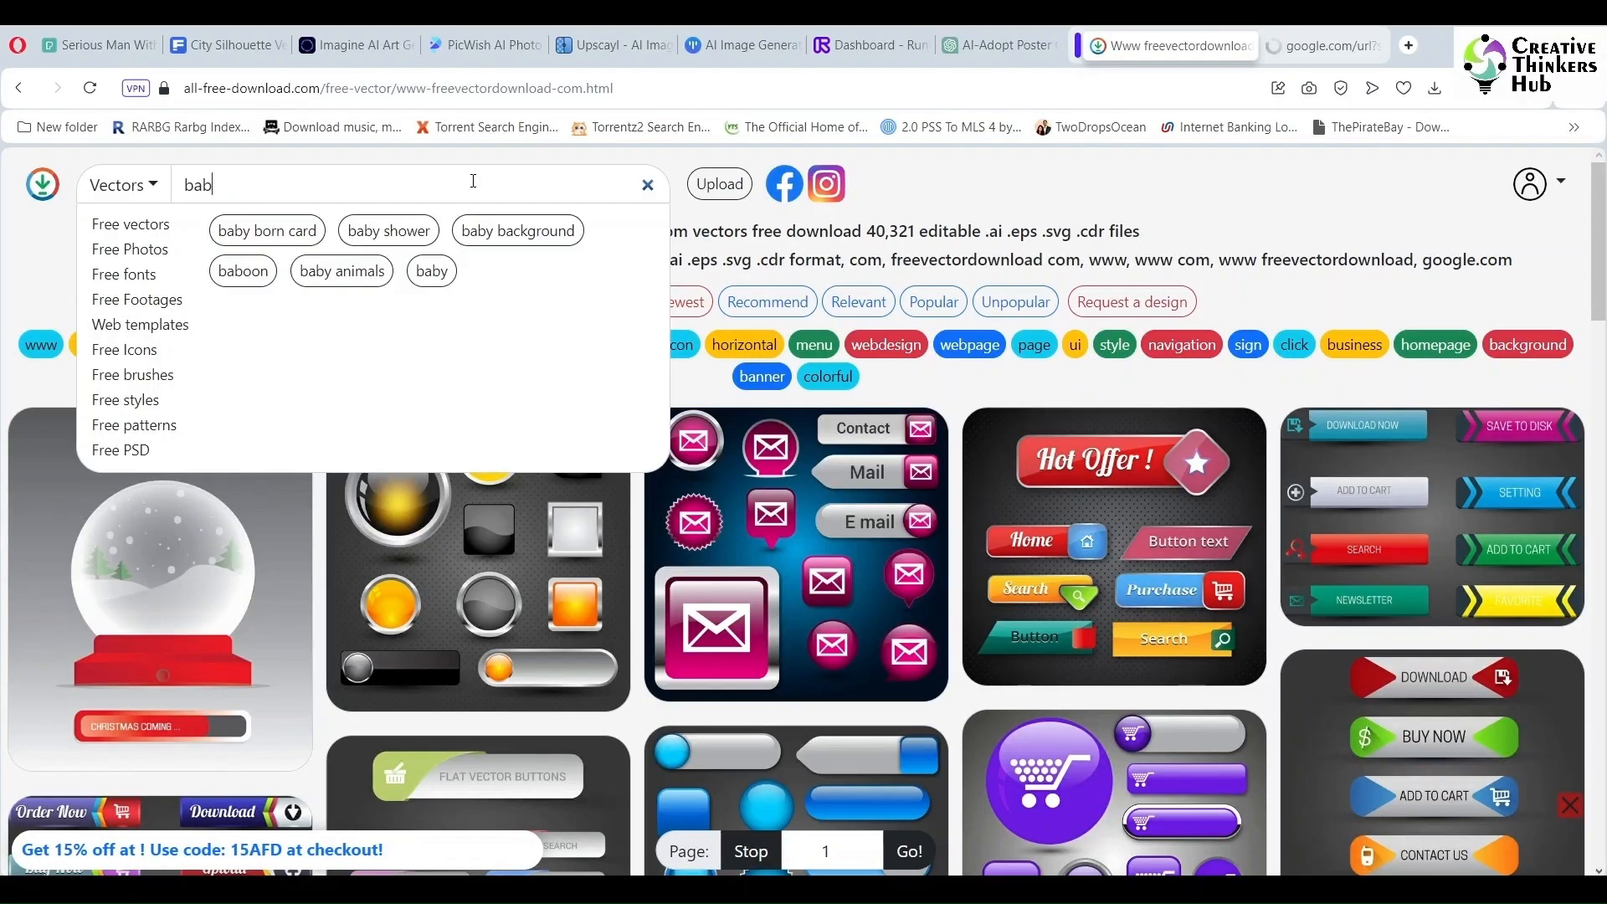
- Search the free vector site for baby vectors and scroll through the results
text(y)
key(Return)
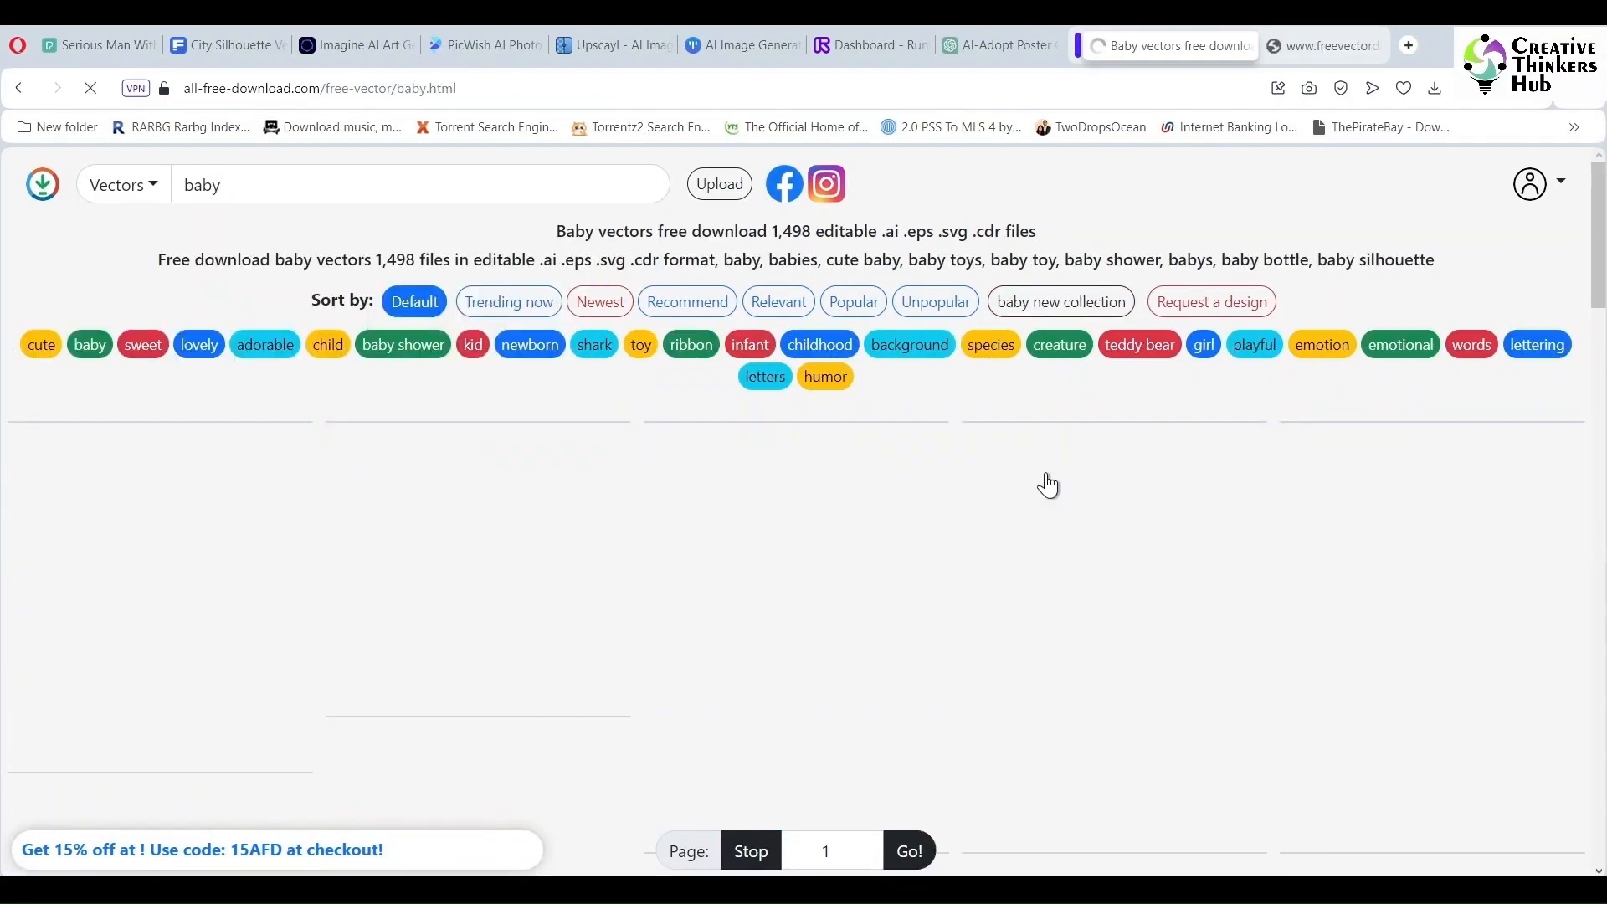
scroll(1521, 515, down, 1)
scroll(1522, 515, down, 3)
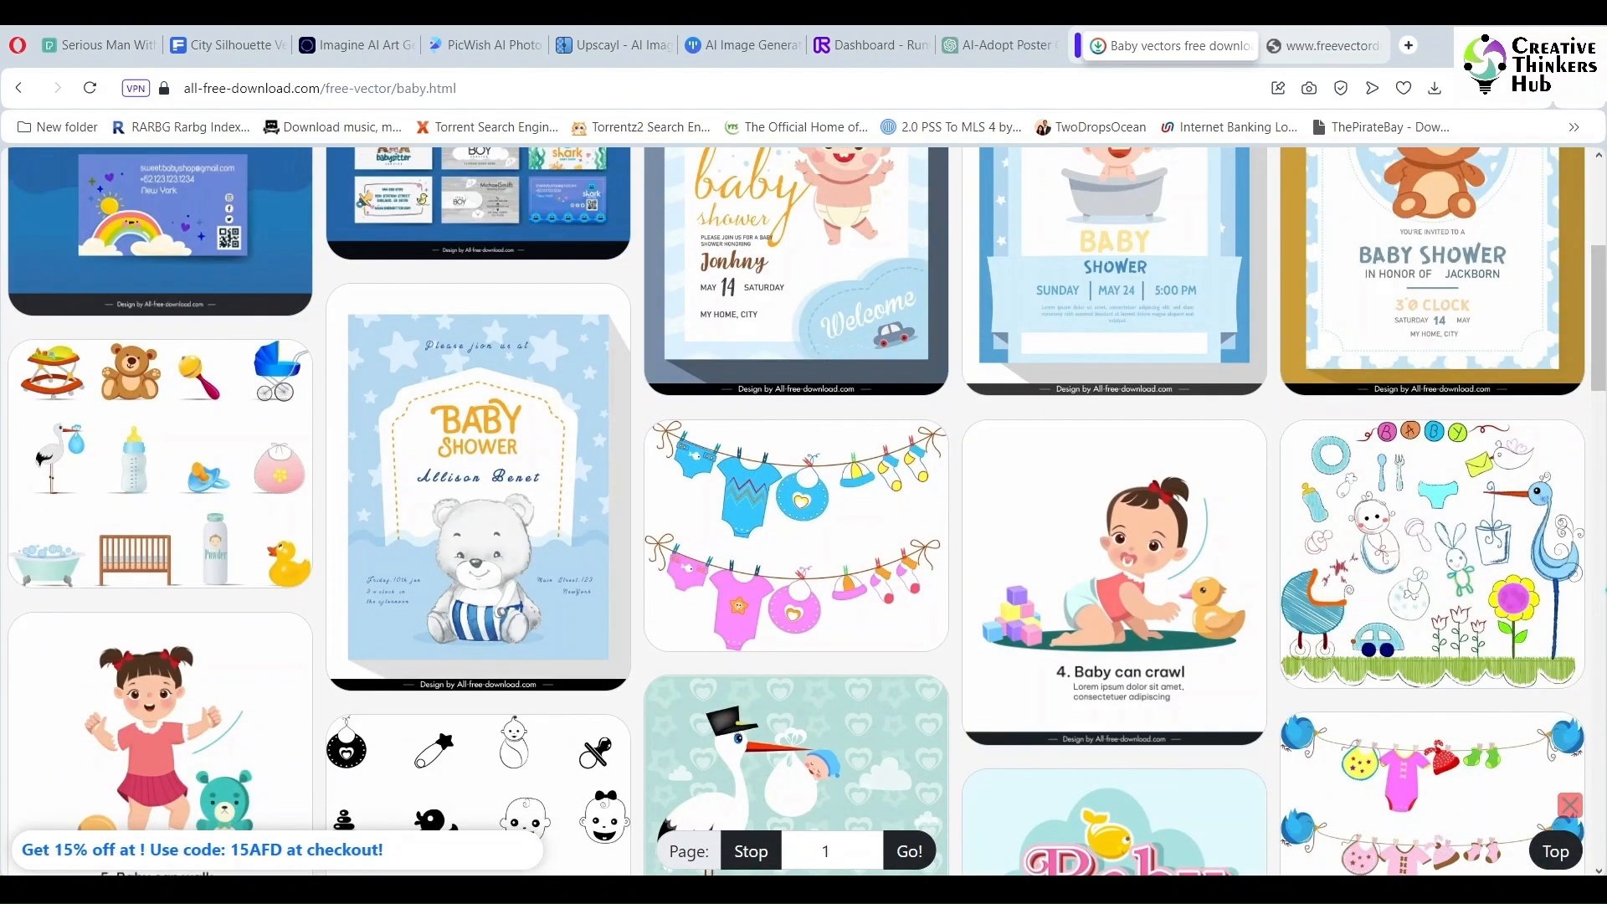
- Open the baby icons vector set and try its download, closing the advert window it opens
click(159, 461)
scroll(791, 456, down, 3)
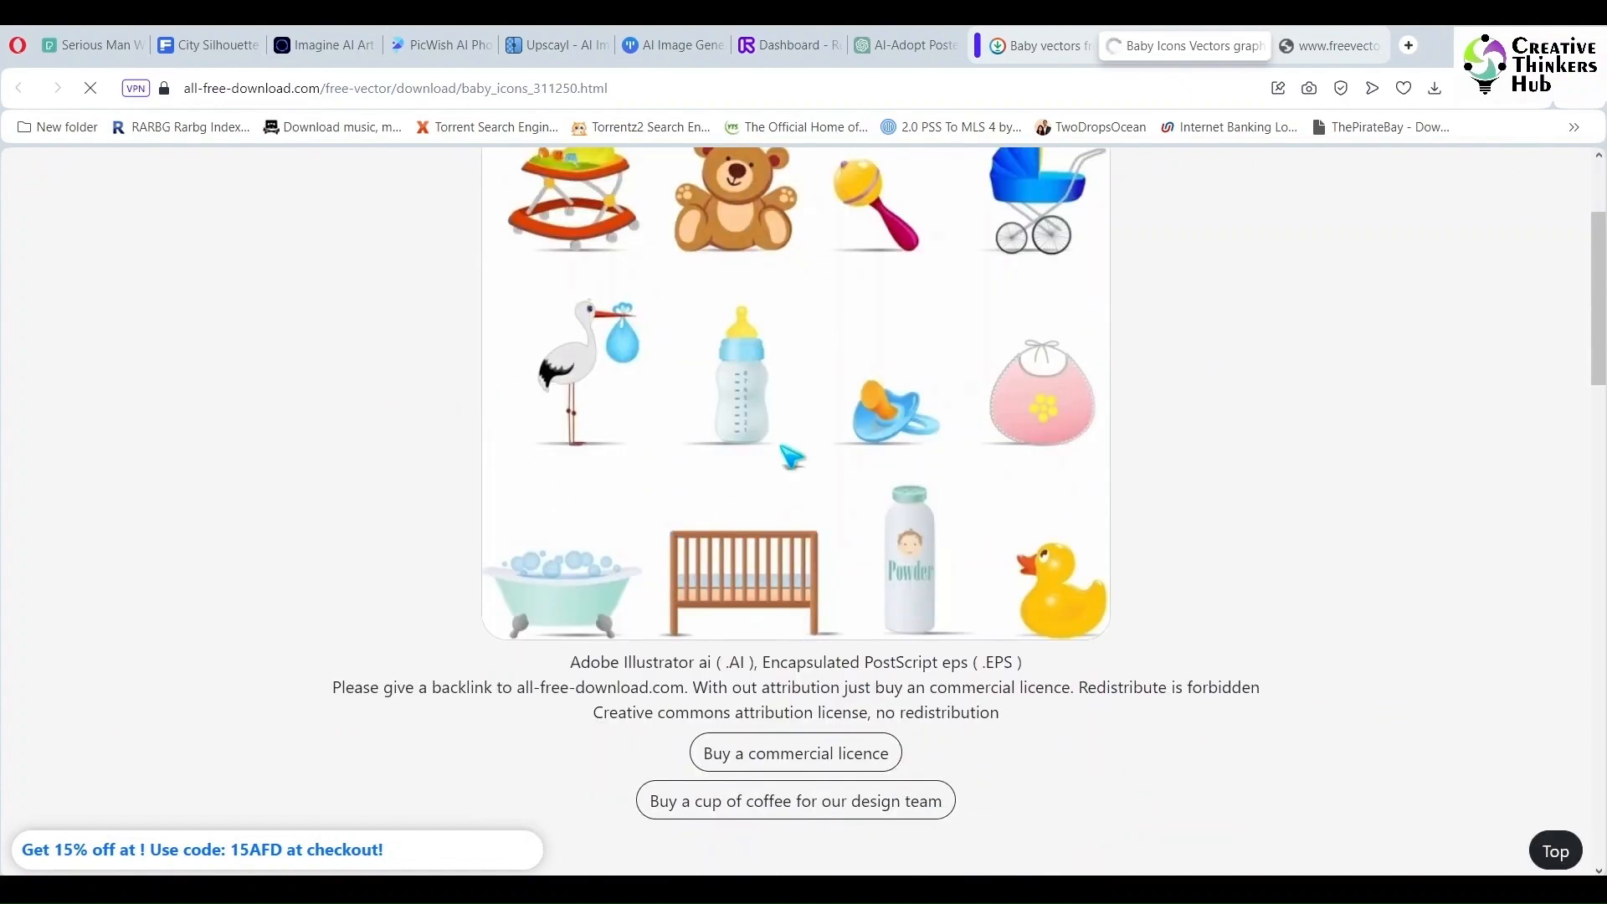
scroll(791, 456, down, 3)
click(770, 601)
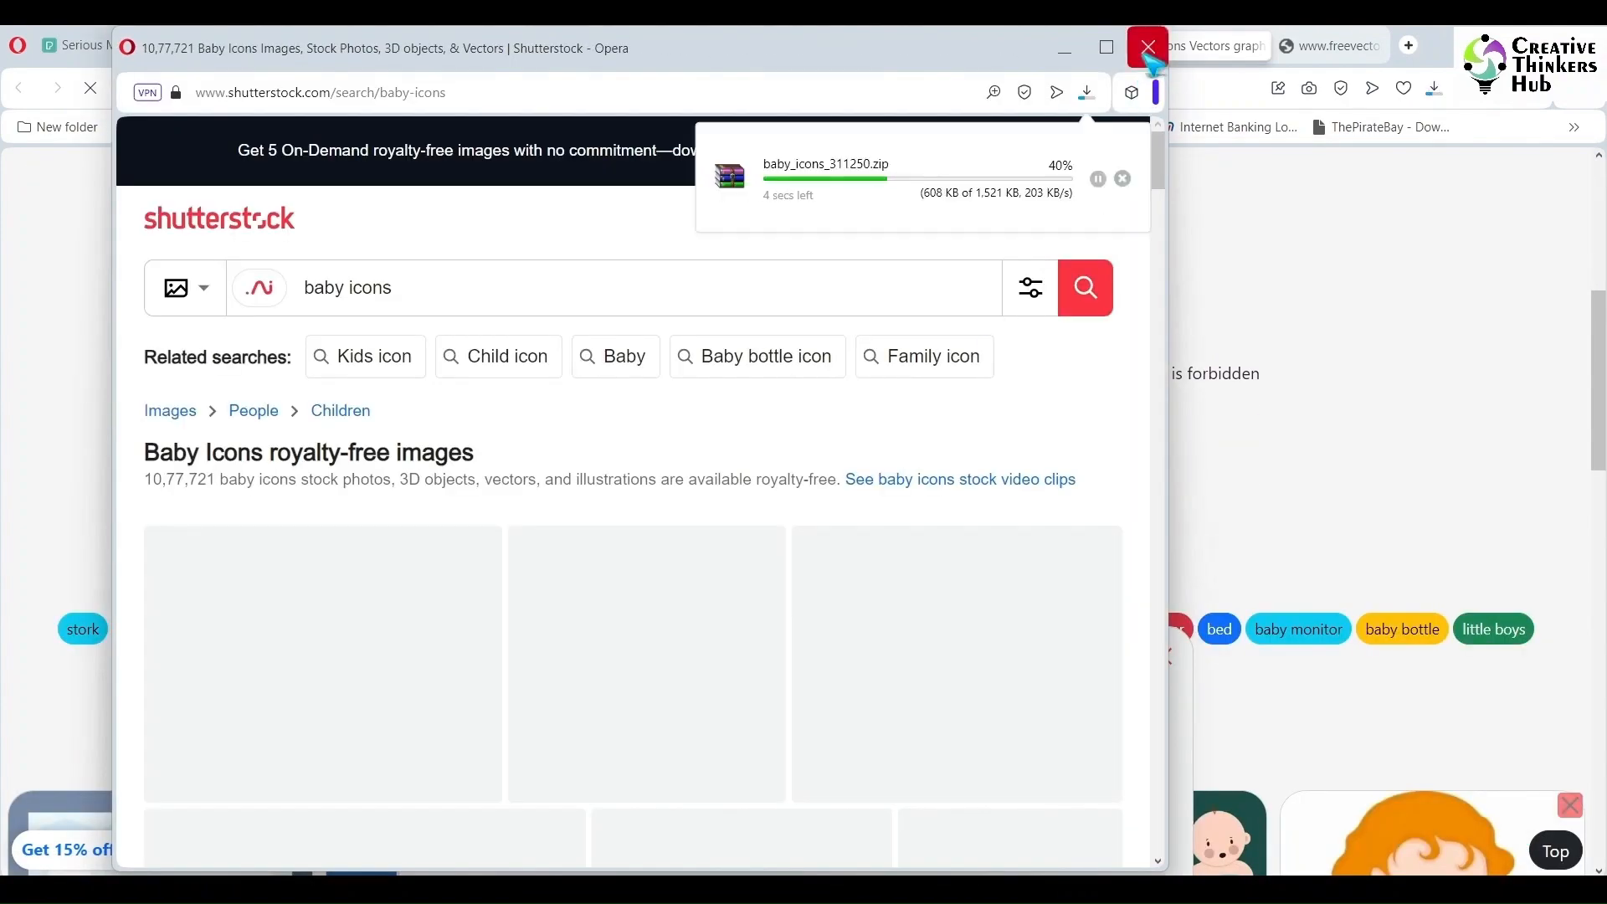
click(1149, 47)
click(1230, 46)
- Open the Baby banner vector from the baby results and download its zip file, dismissing the ad
scroll(1594, 596, down, 5)
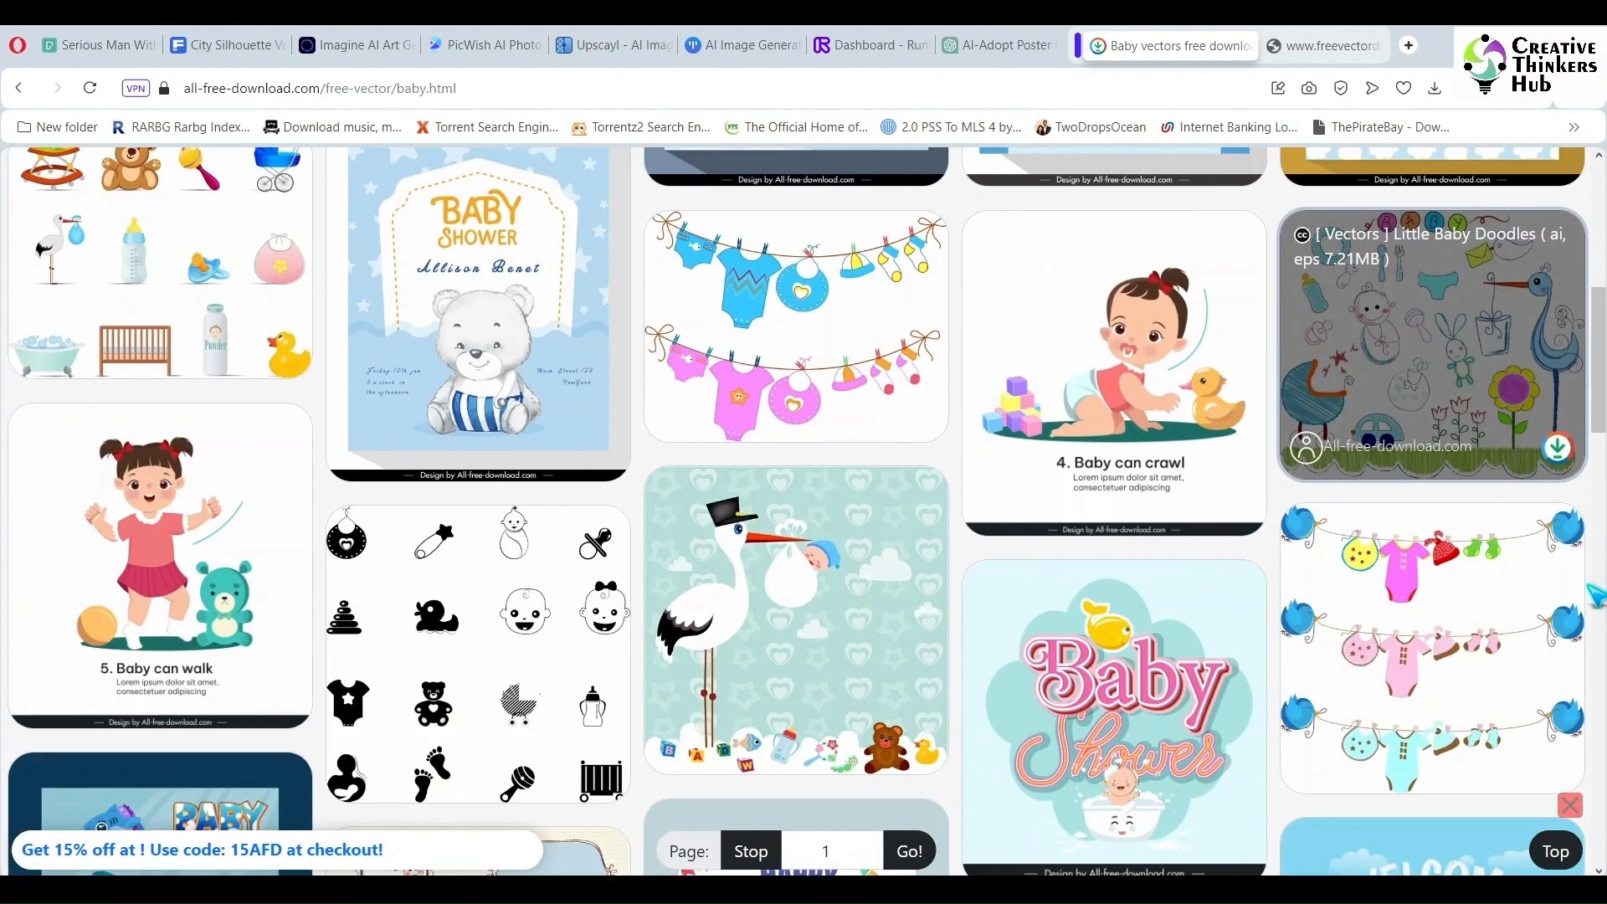
scroll(1423, 586, down, 5)
scroll(1381, 529, up, 3)
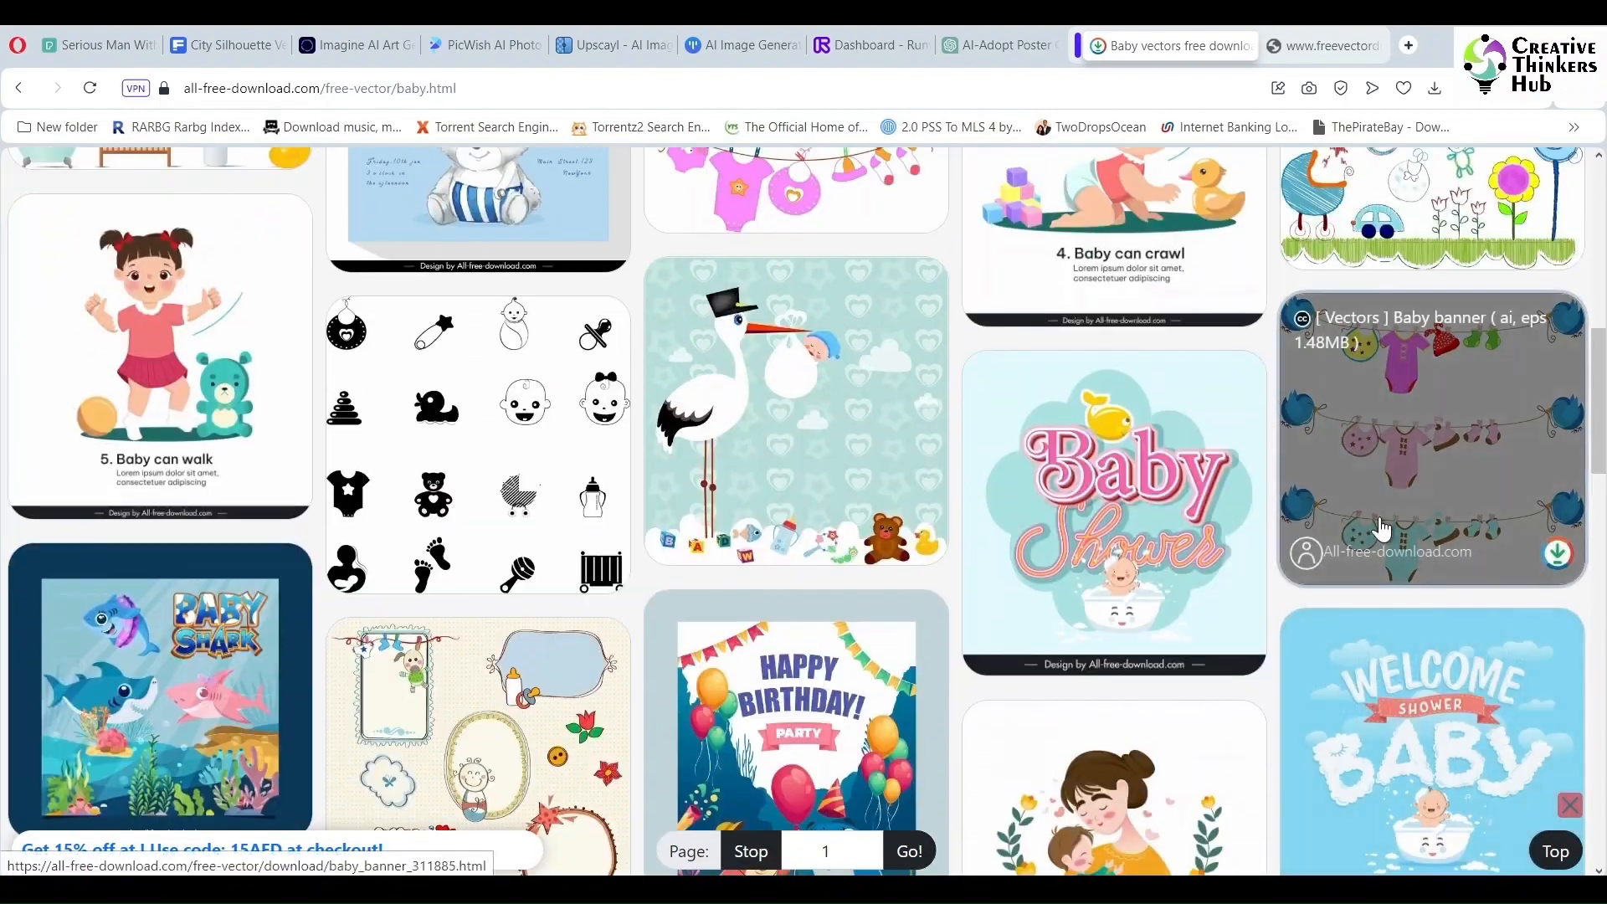
click(1409, 488)
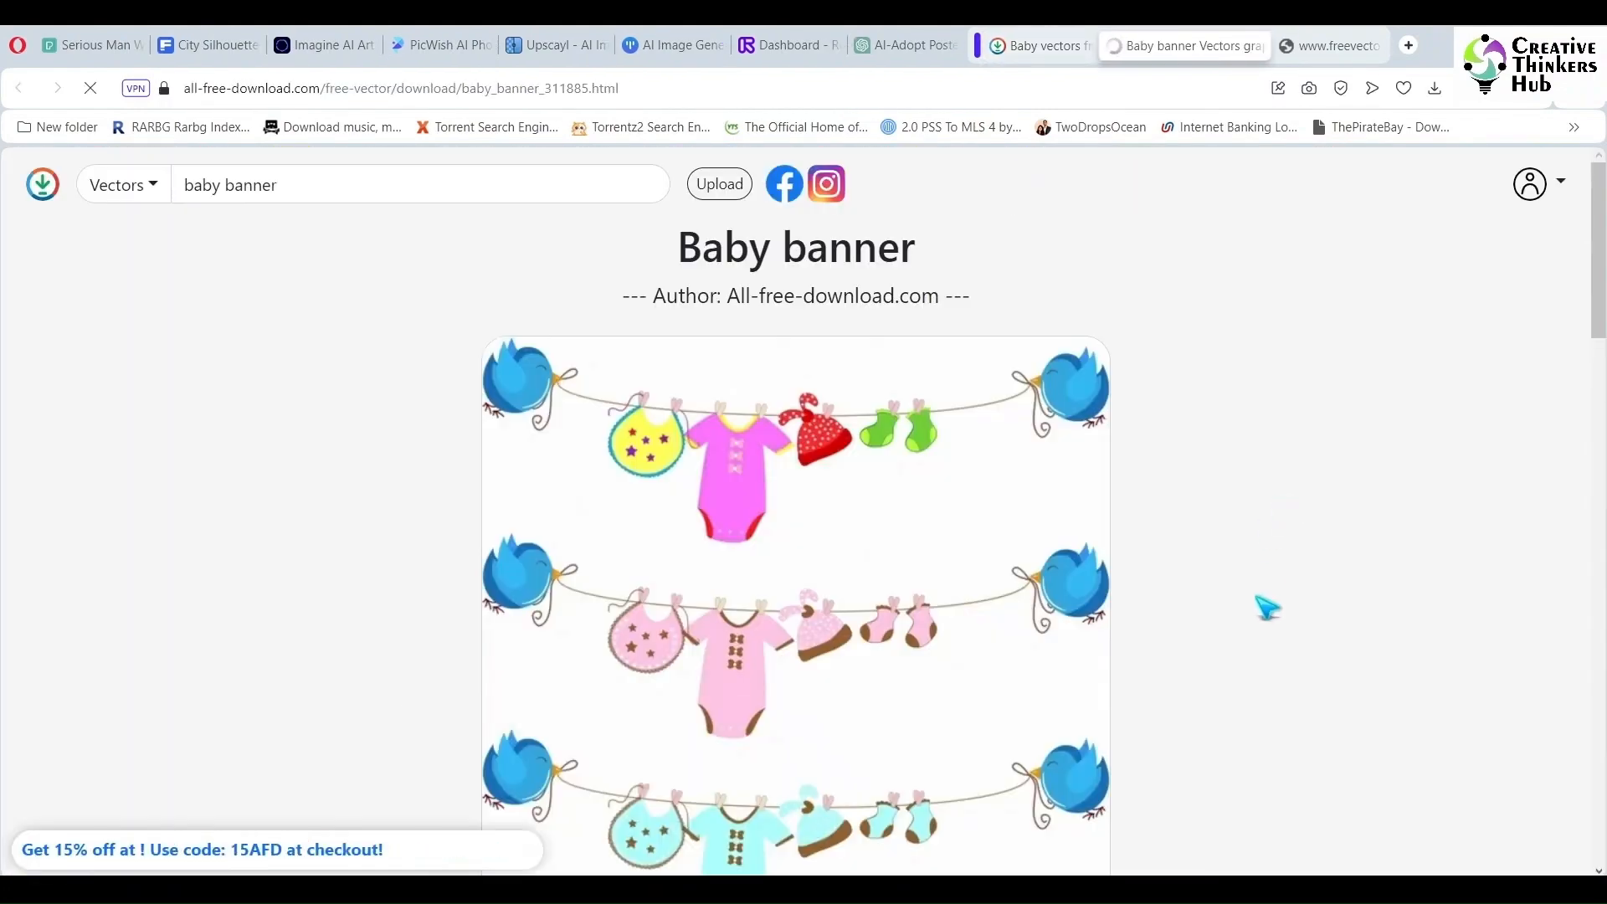
scroll(1262, 609, down, 8)
click(766, 575)
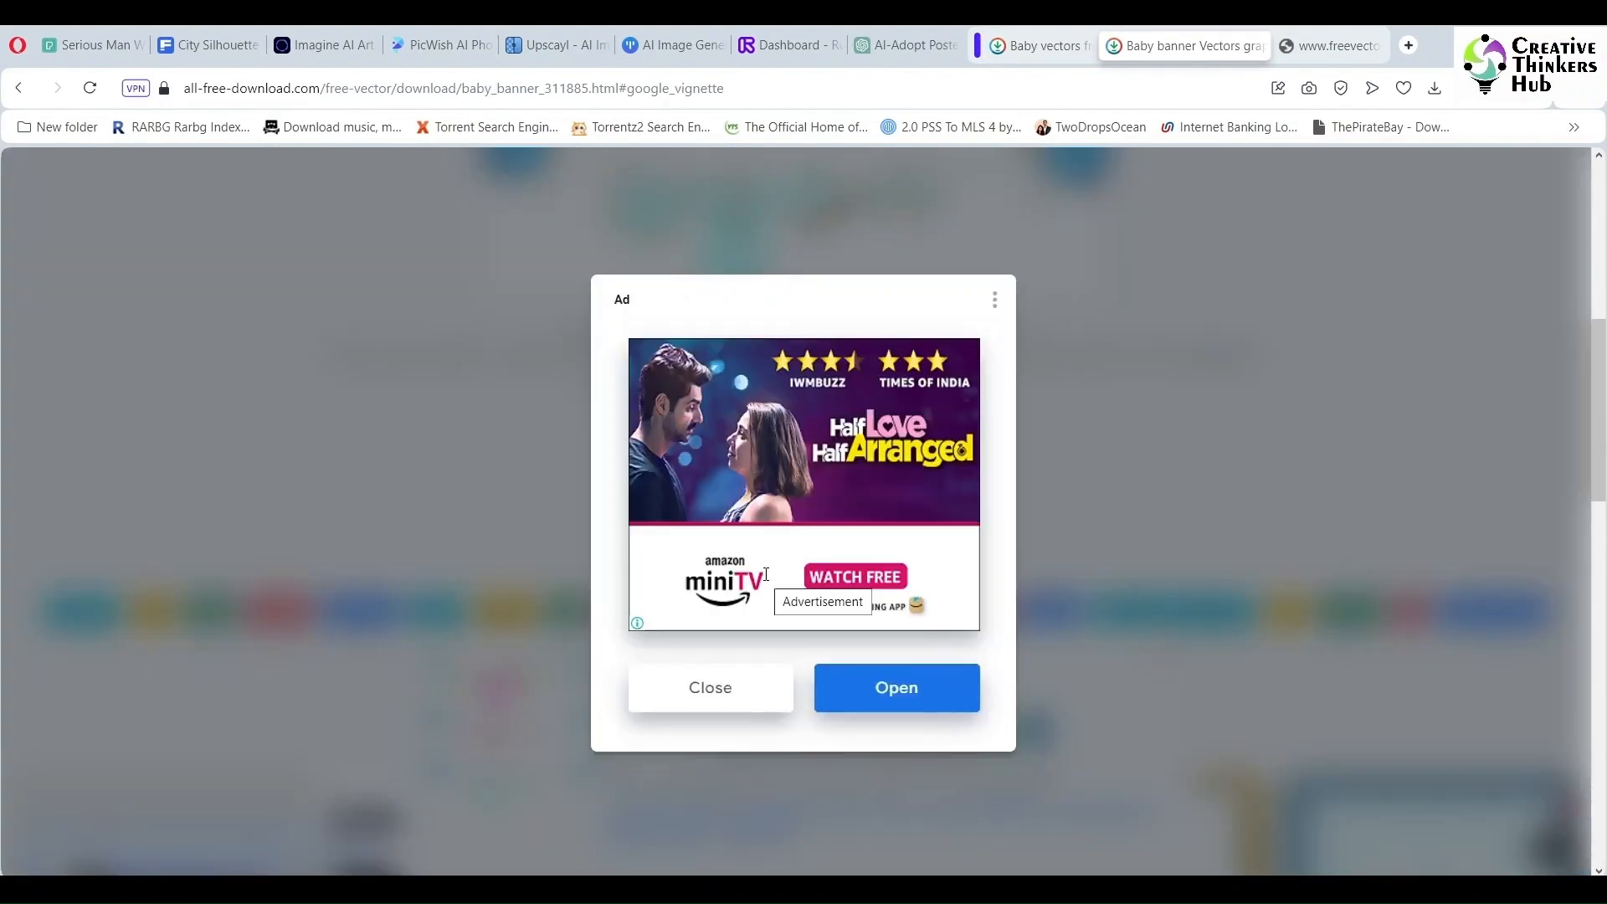
click(710, 688)
scroll(1124, 508, down, 10)
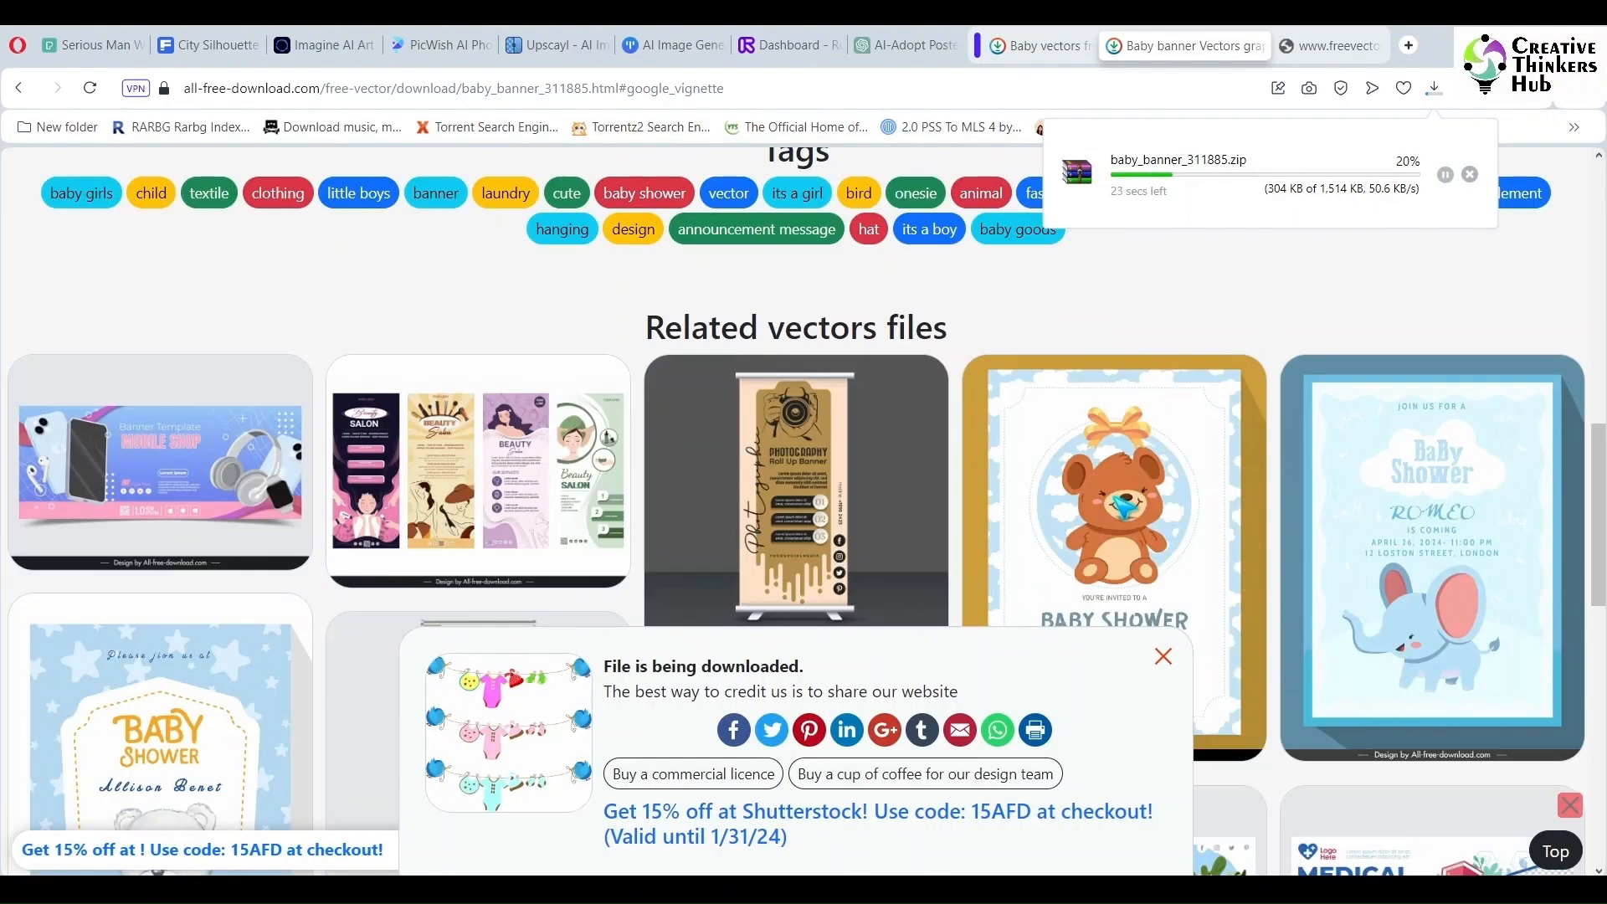
- Close the banner tab, search vectors for airplane, and download the blue cartoon Airplane vector
key(ctrl+w)
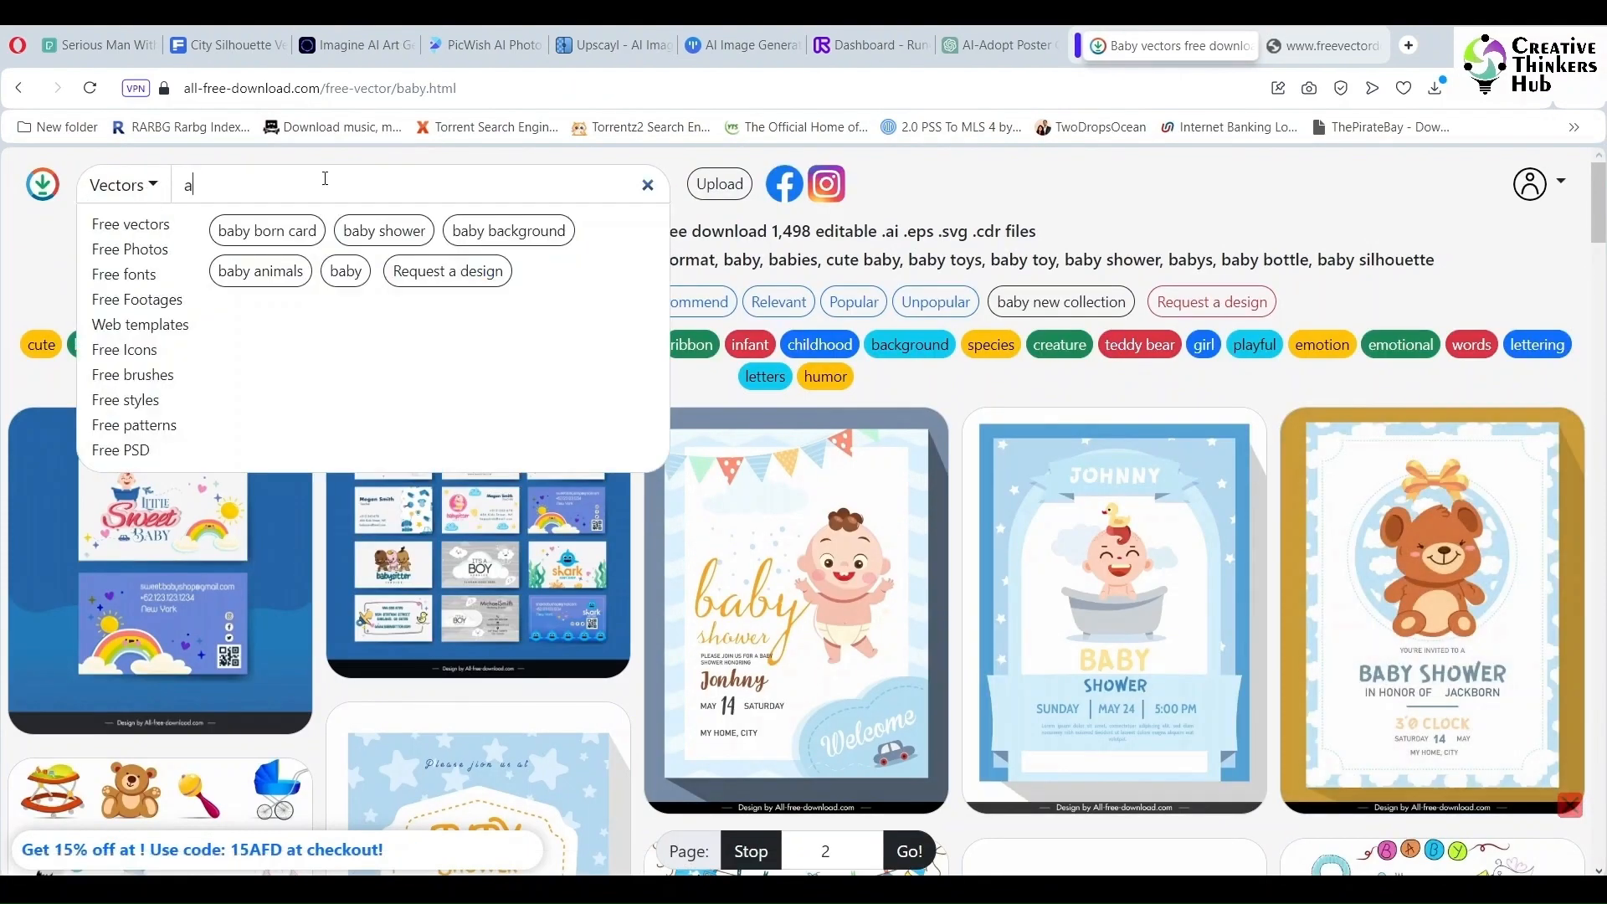
key(Return)
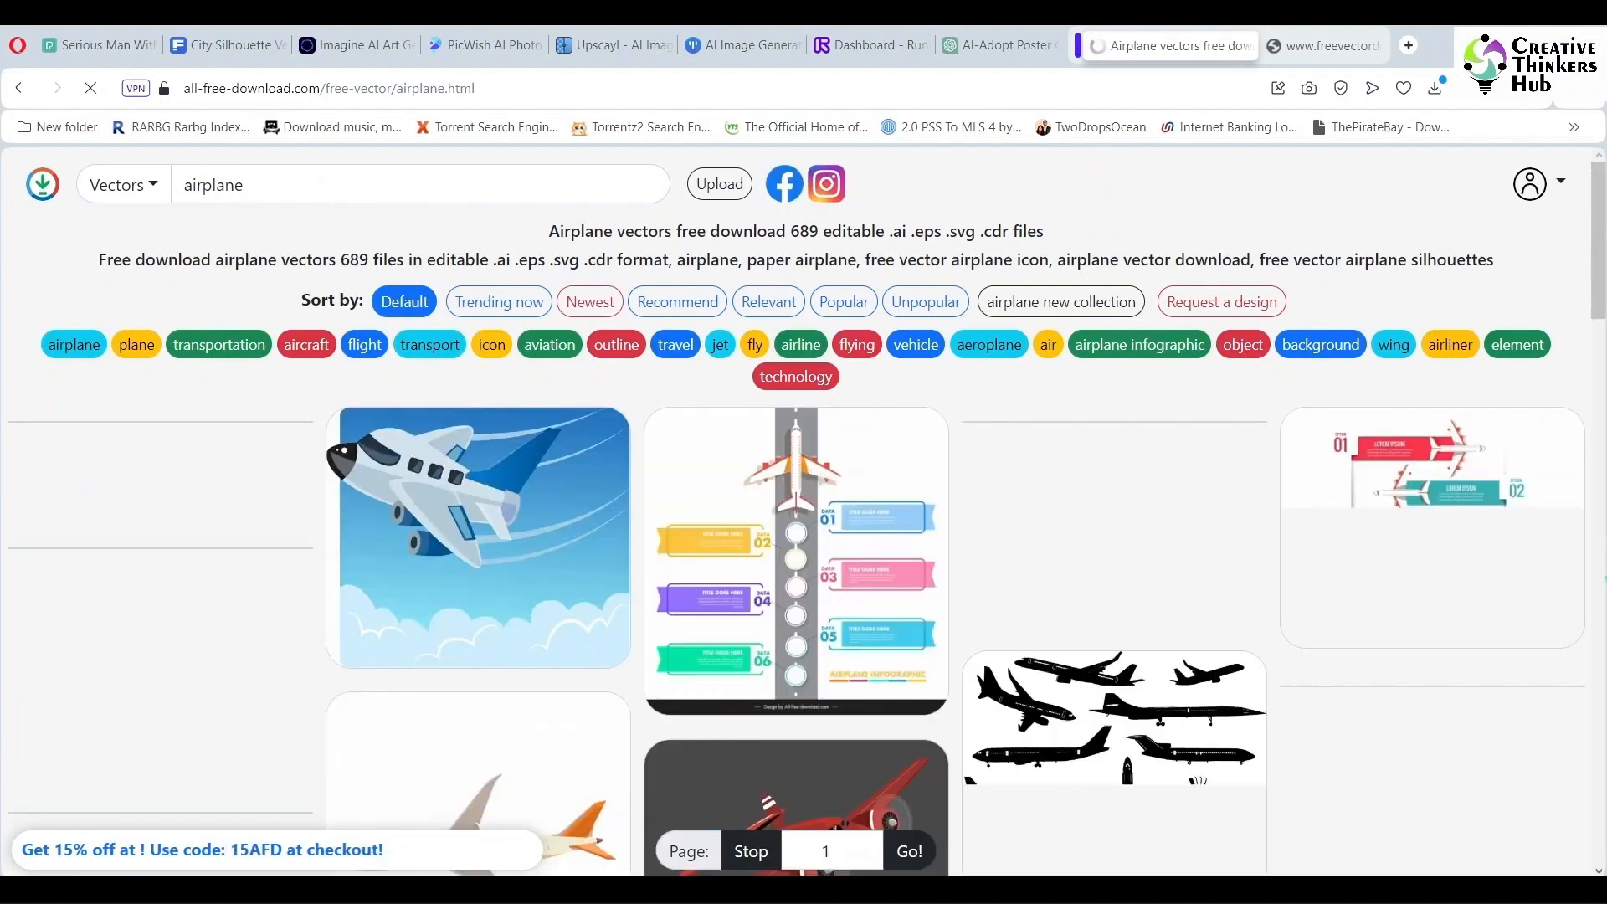
scroll(1580, 615, down, 3)
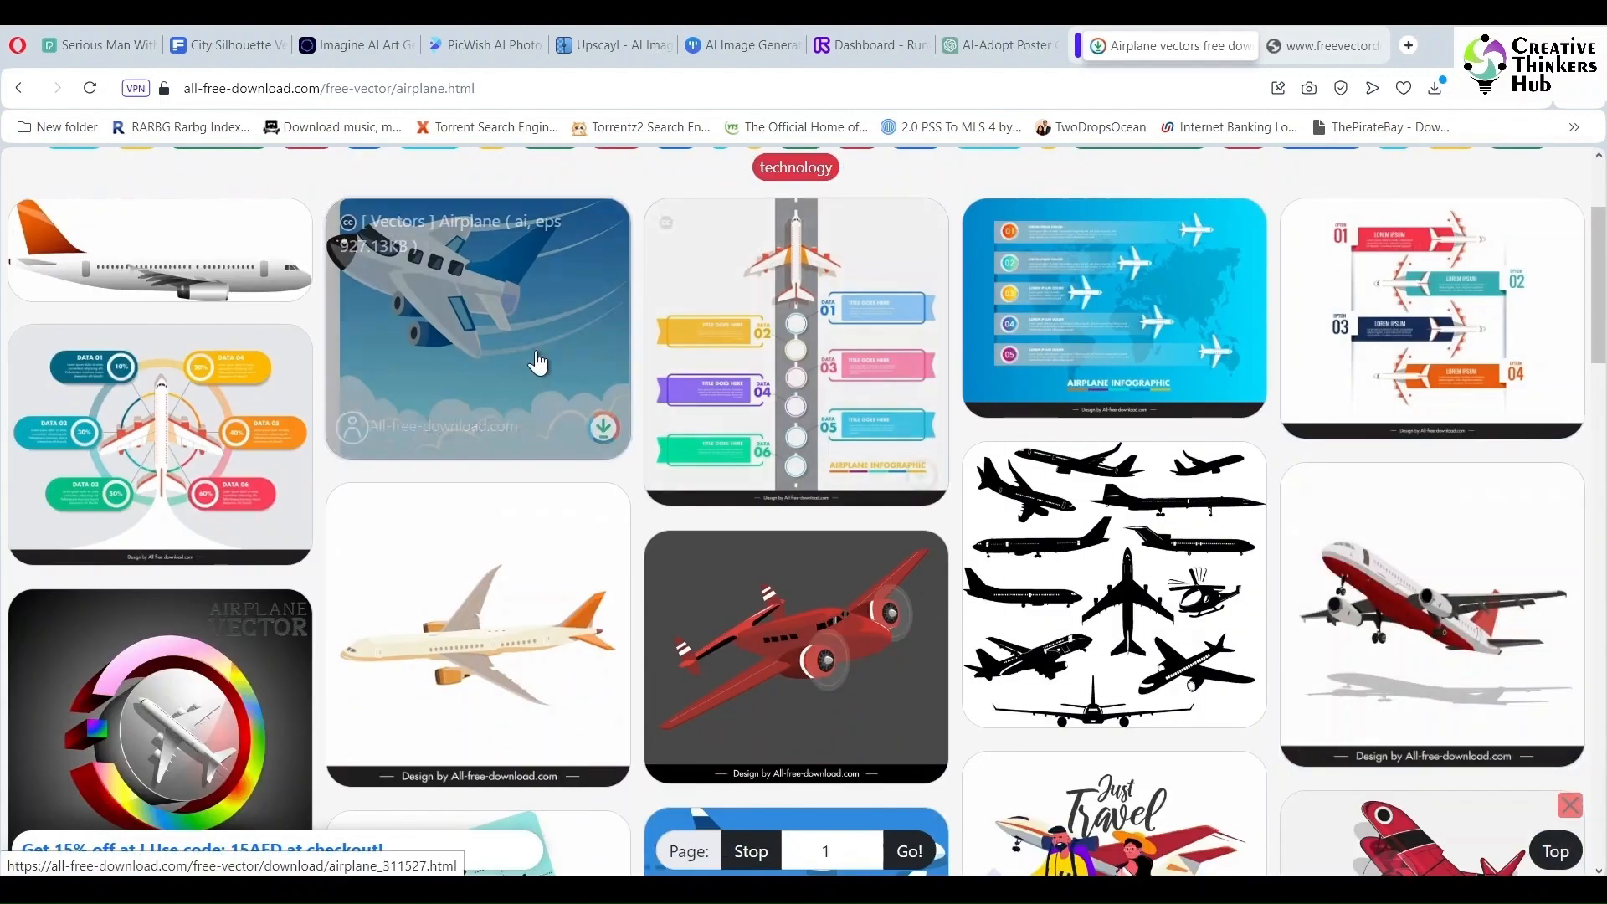
click(538, 359)
scroll(1085, 558, down, 2)
click(808, 728)
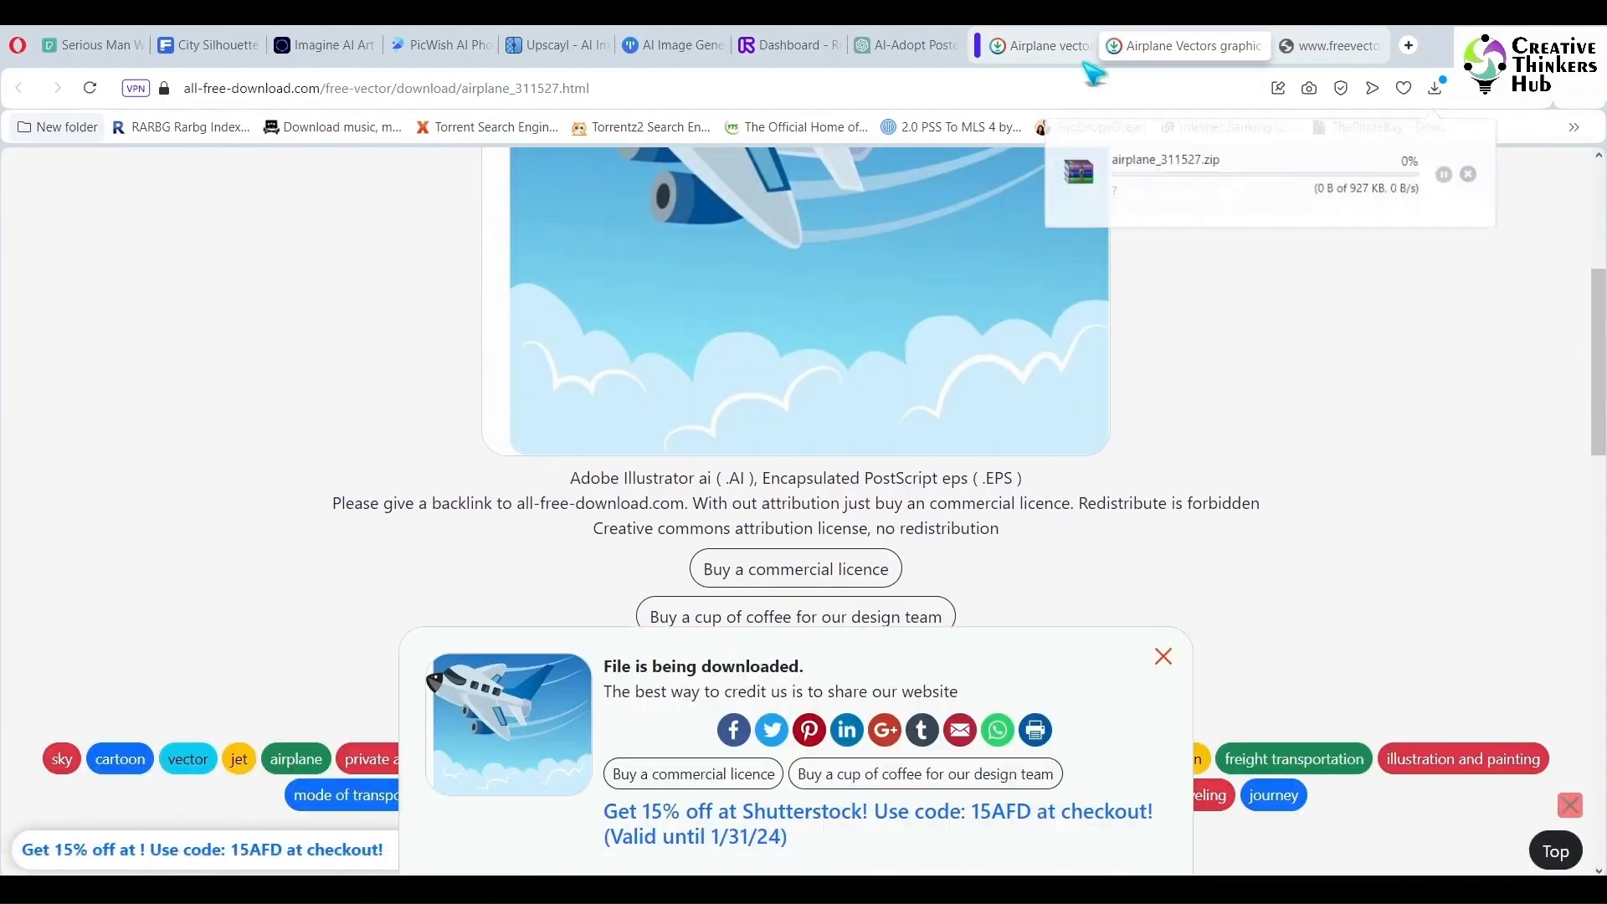
- Return to the airplane results and download the Airplanes icons templates colorful motion sketch file
scroll(1264, 368, up, 6)
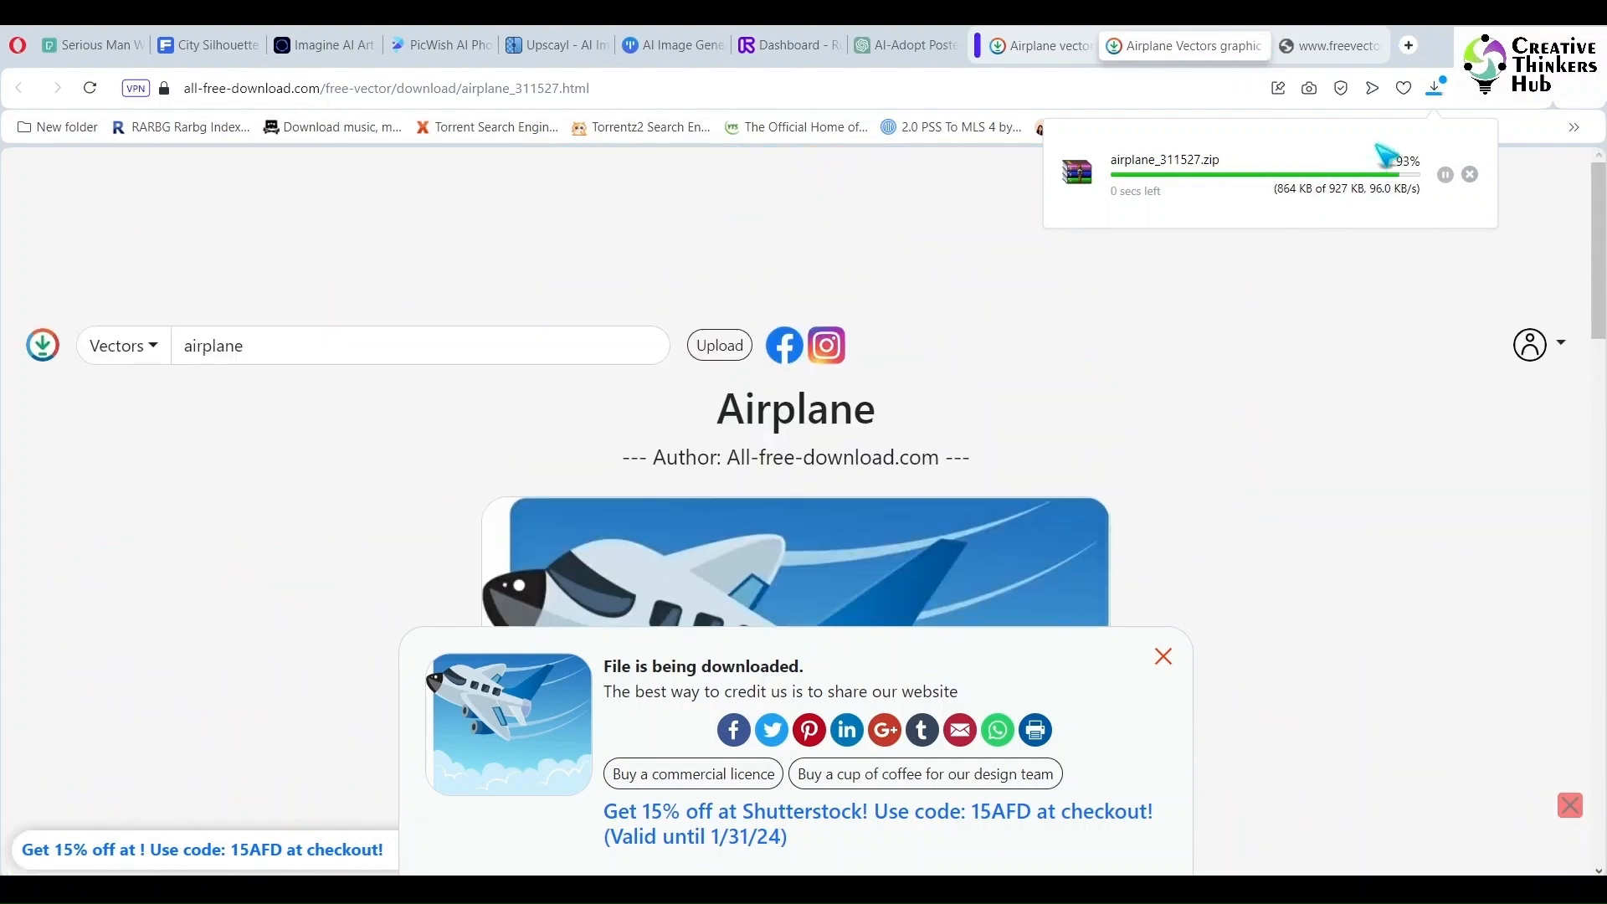
click(1262, 46)
scroll(803, 502, down, 10)
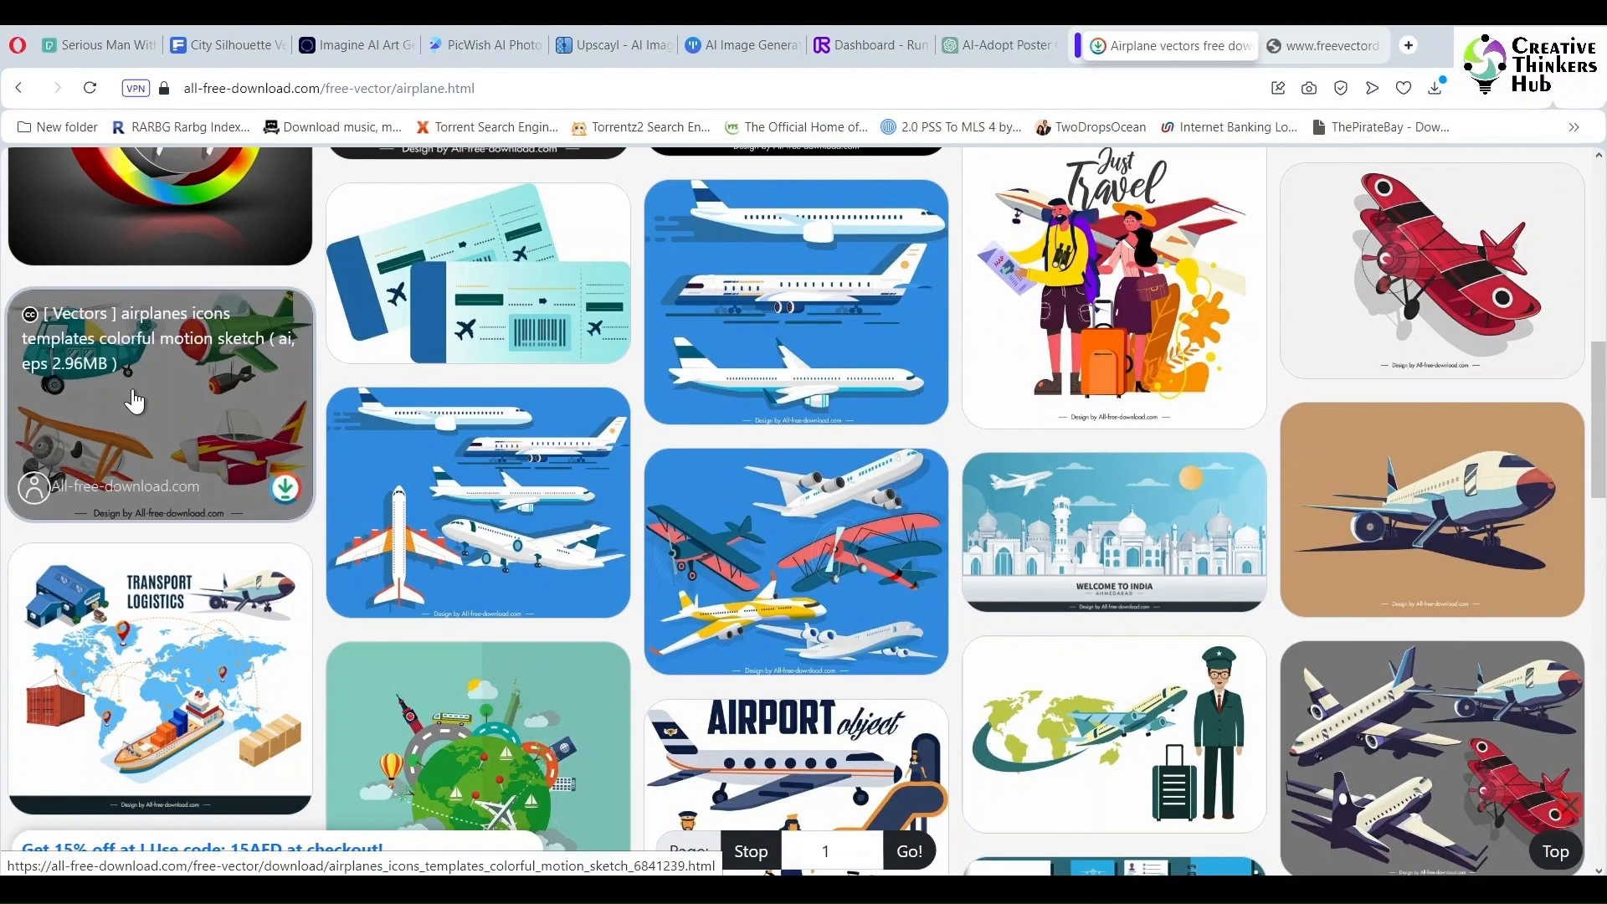
click(134, 402)
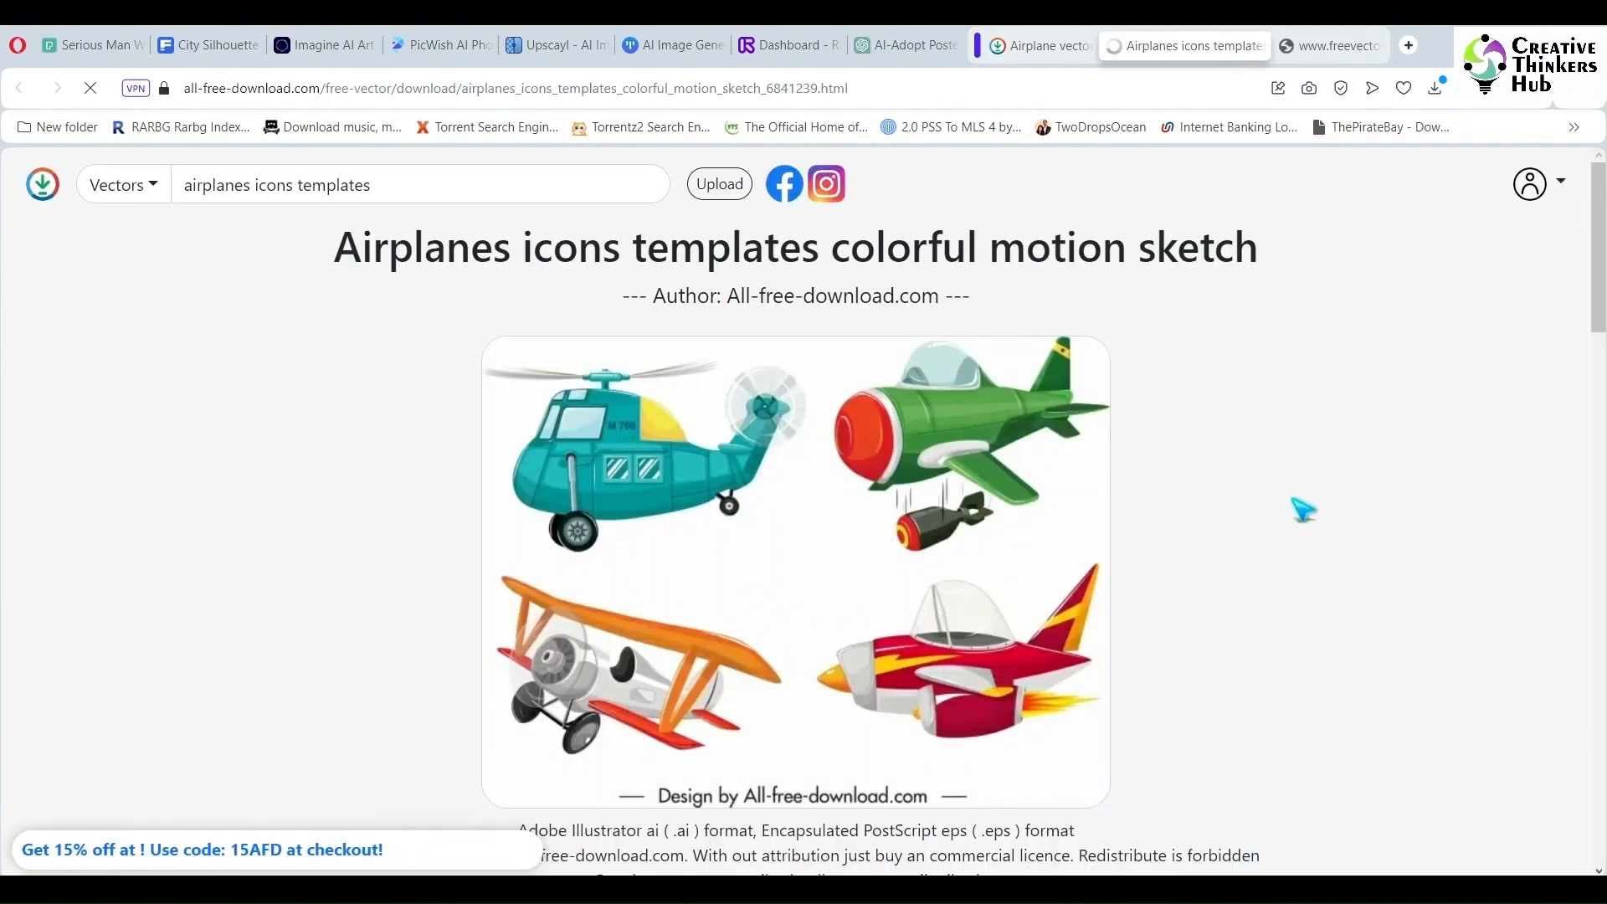
scroll(1304, 509, down, 5)
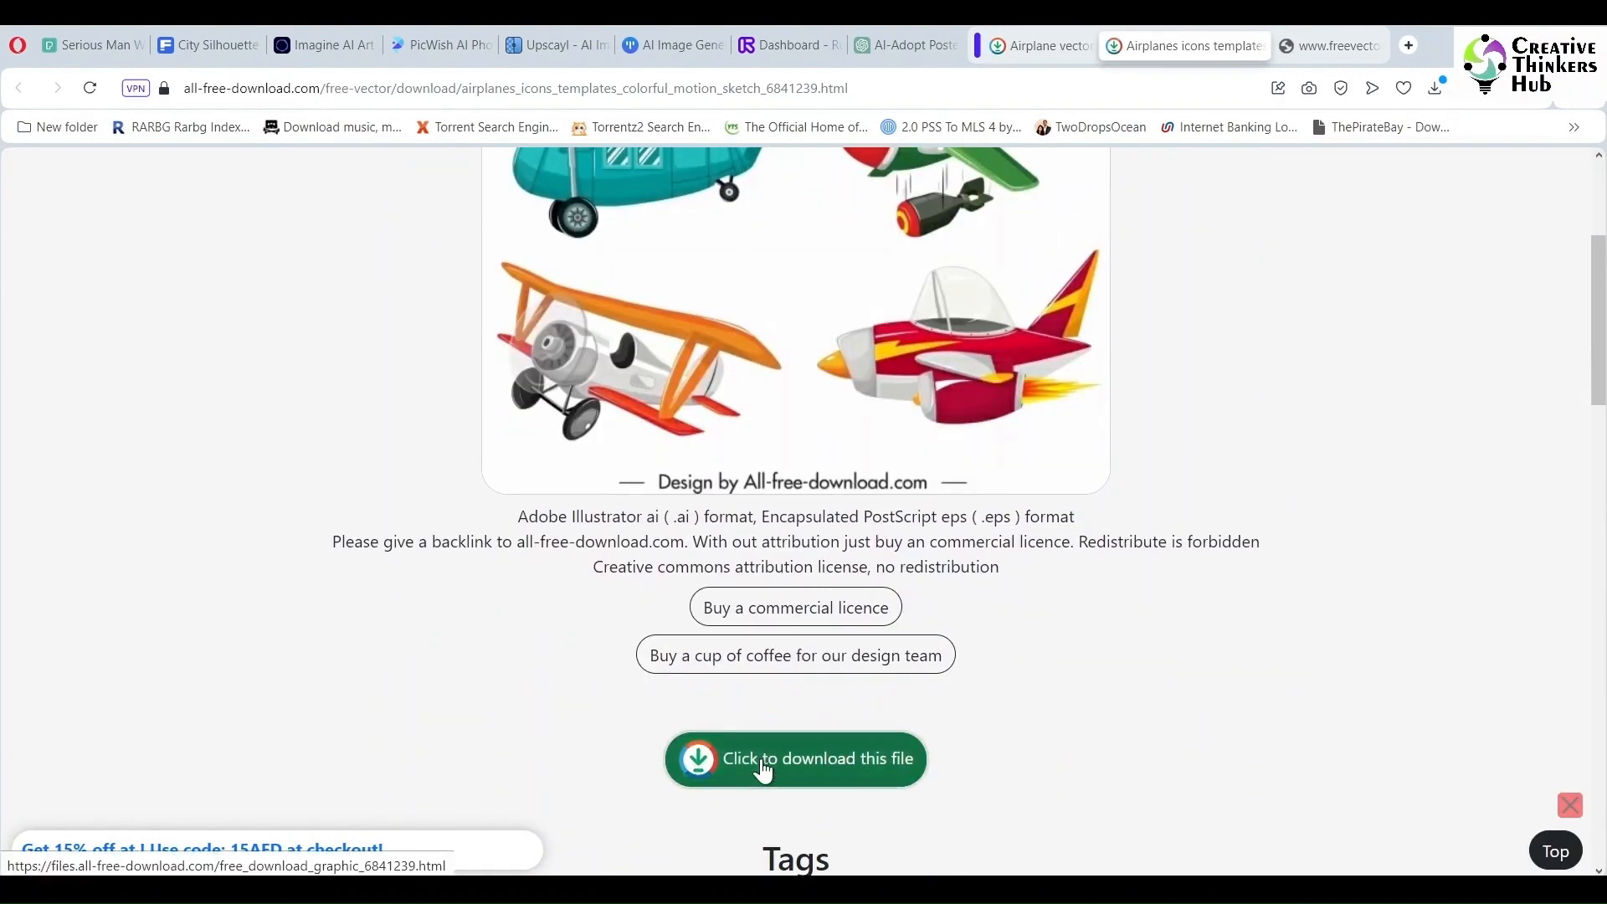
click(764, 764)
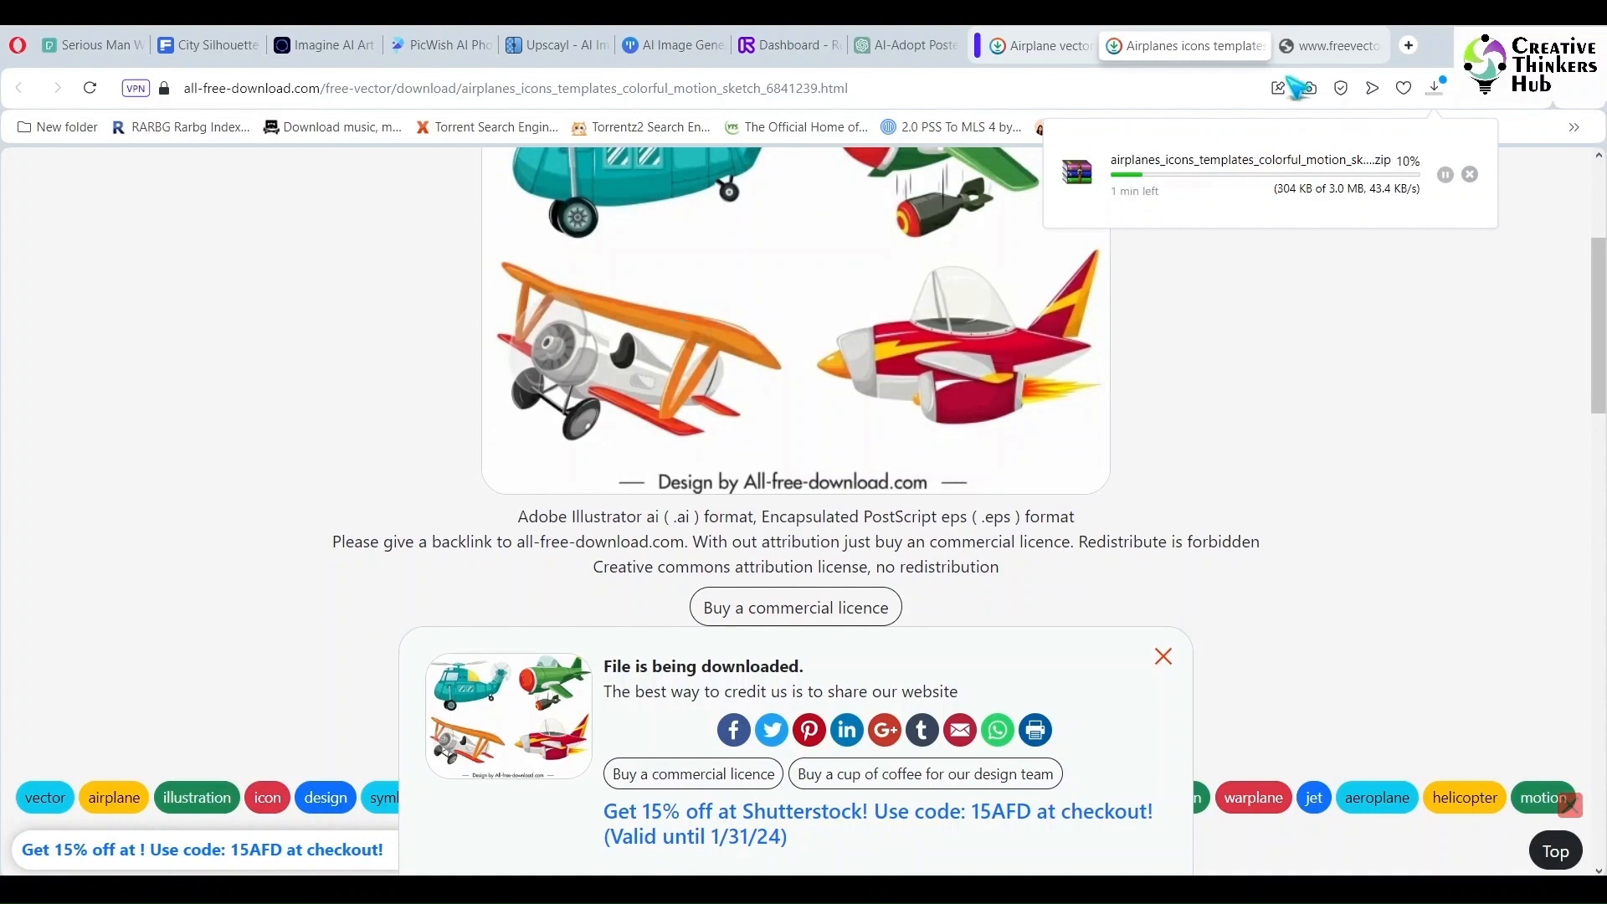
- Switch to the Freepik baby vector results and download the Babies collection in hand drawn style
click(1258, 46)
scroll(1176, 423, down, 3)
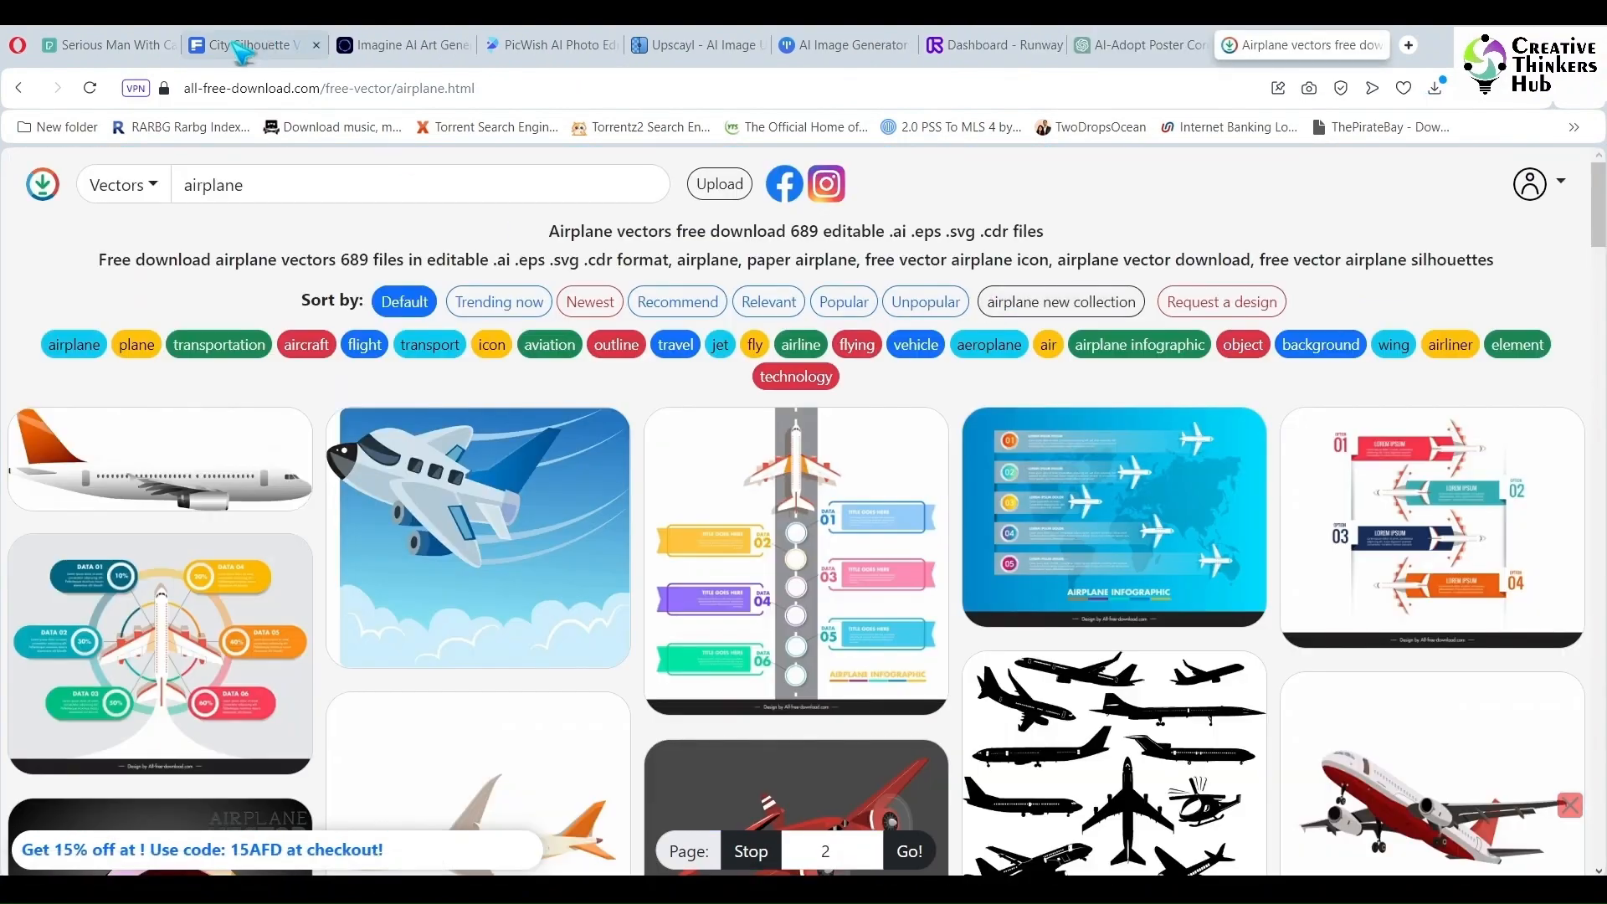
click(243, 52)
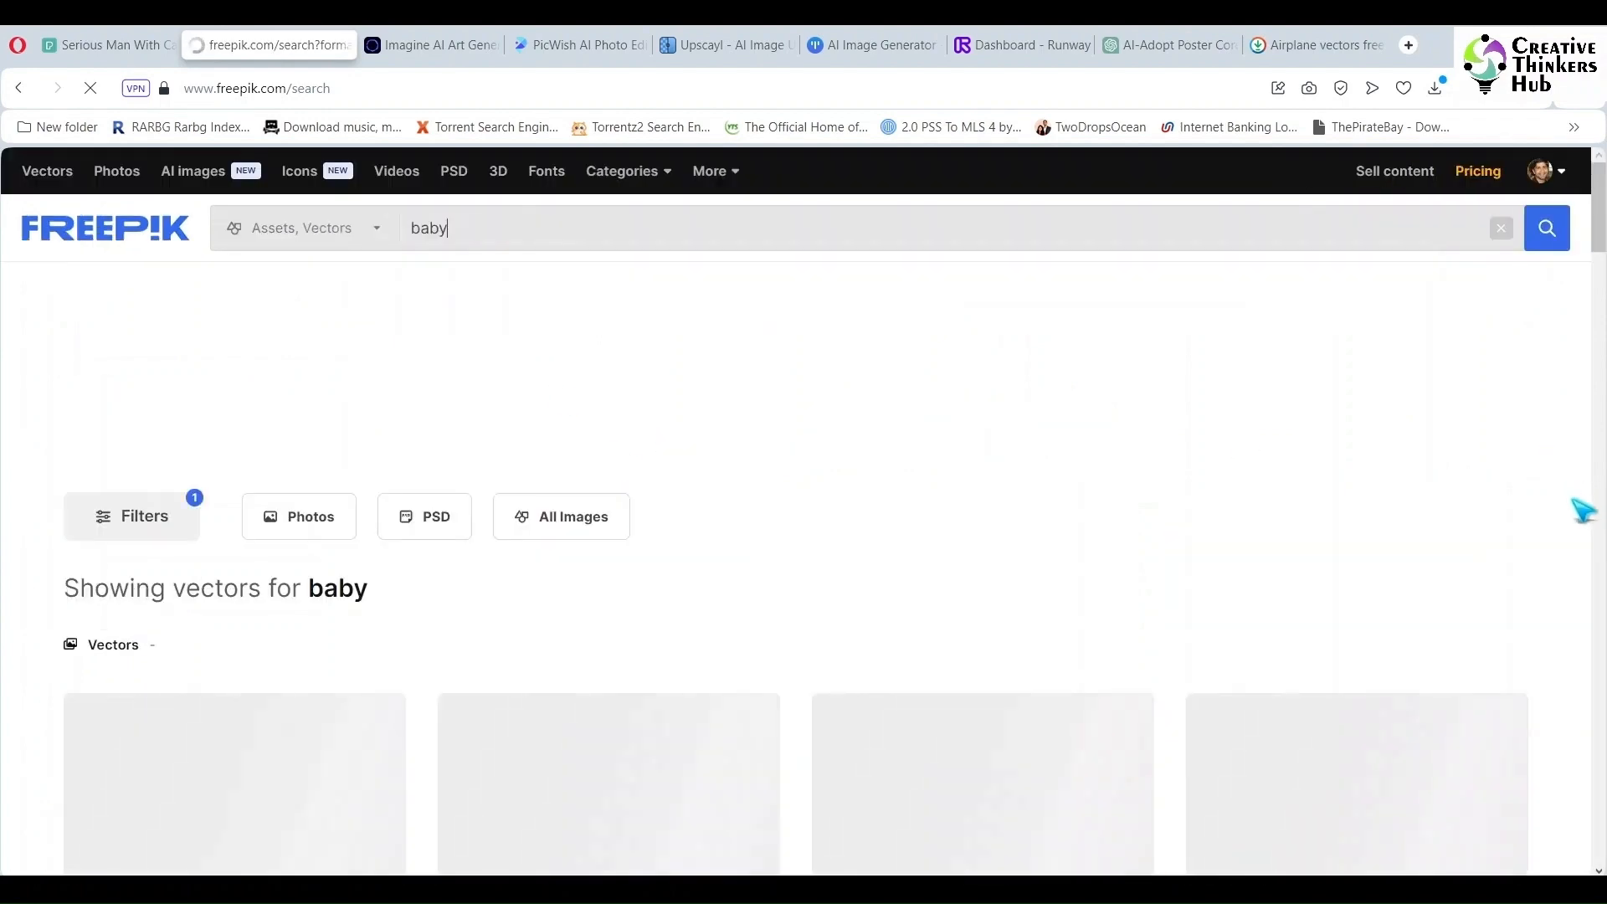
scroll(1584, 527, down, 4)
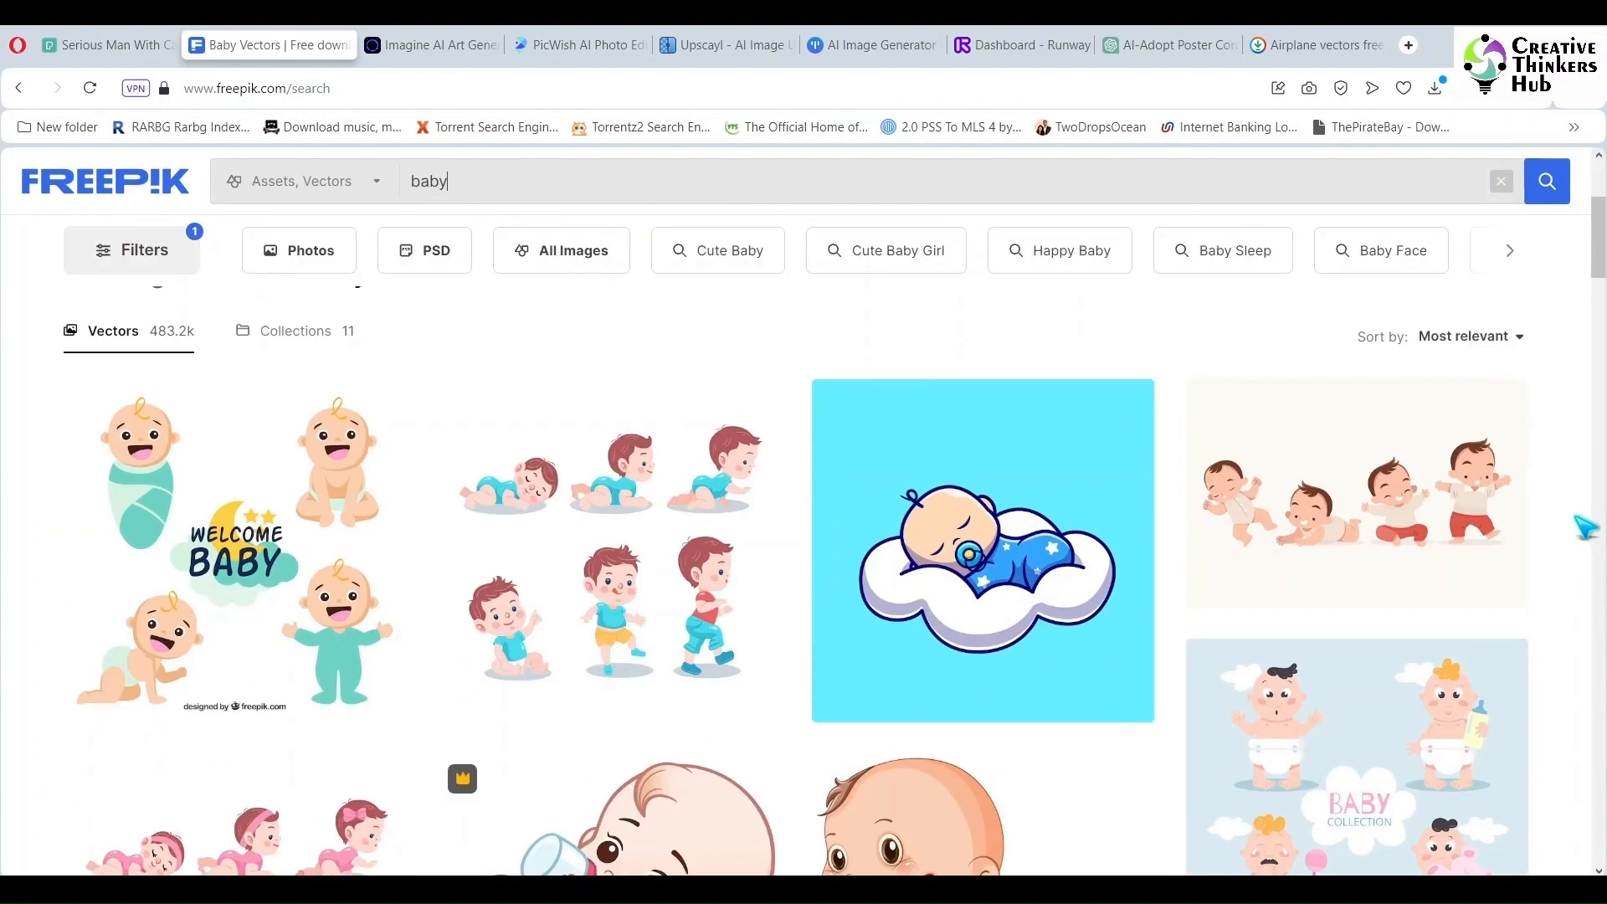
scroll(1584, 527, down, 1)
scroll(1585, 527, down, 1)
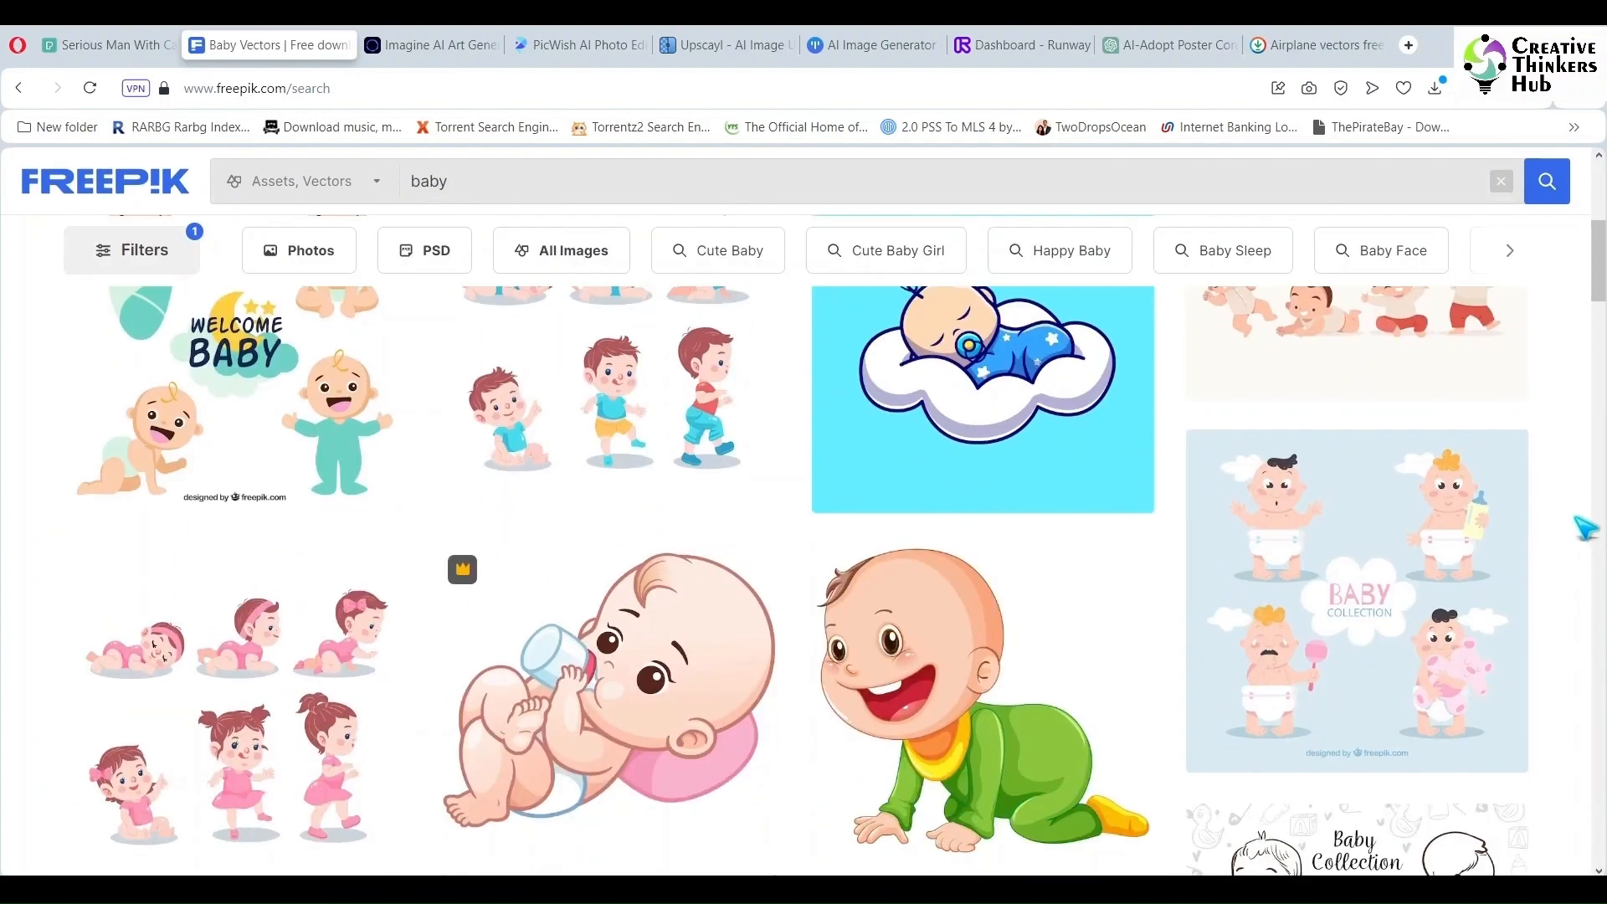
scroll(1584, 528, up, 5)
click(322, 562)
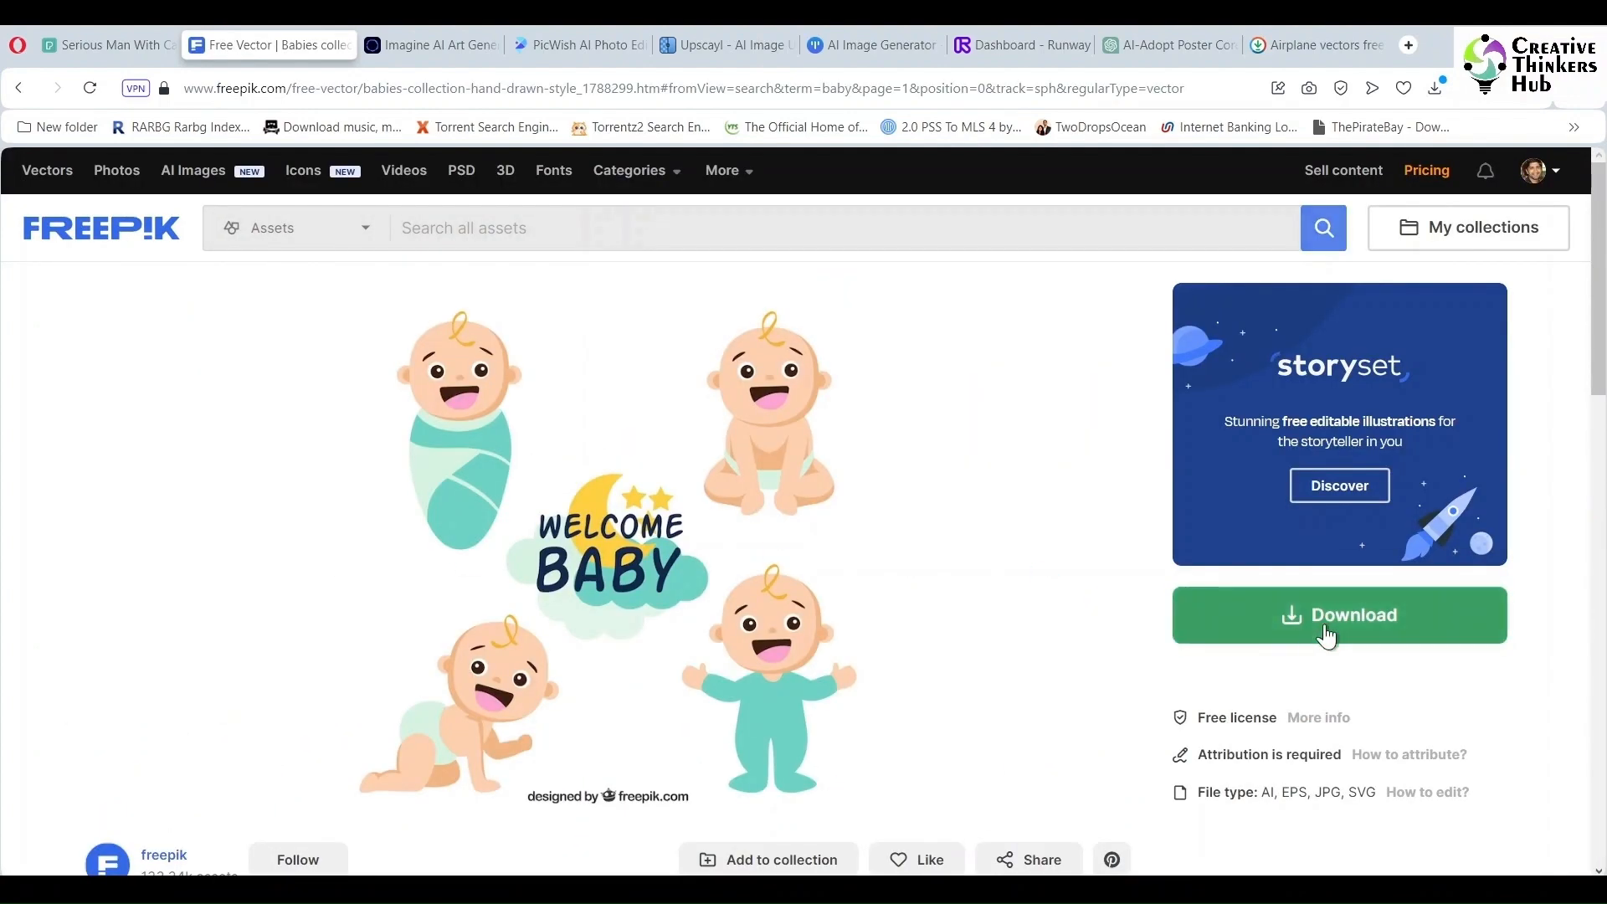
click(1326, 619)
- Go back to the Freepik results and download the Set of baby elements hand drawn style vector
scroll(239, 753, down, 2)
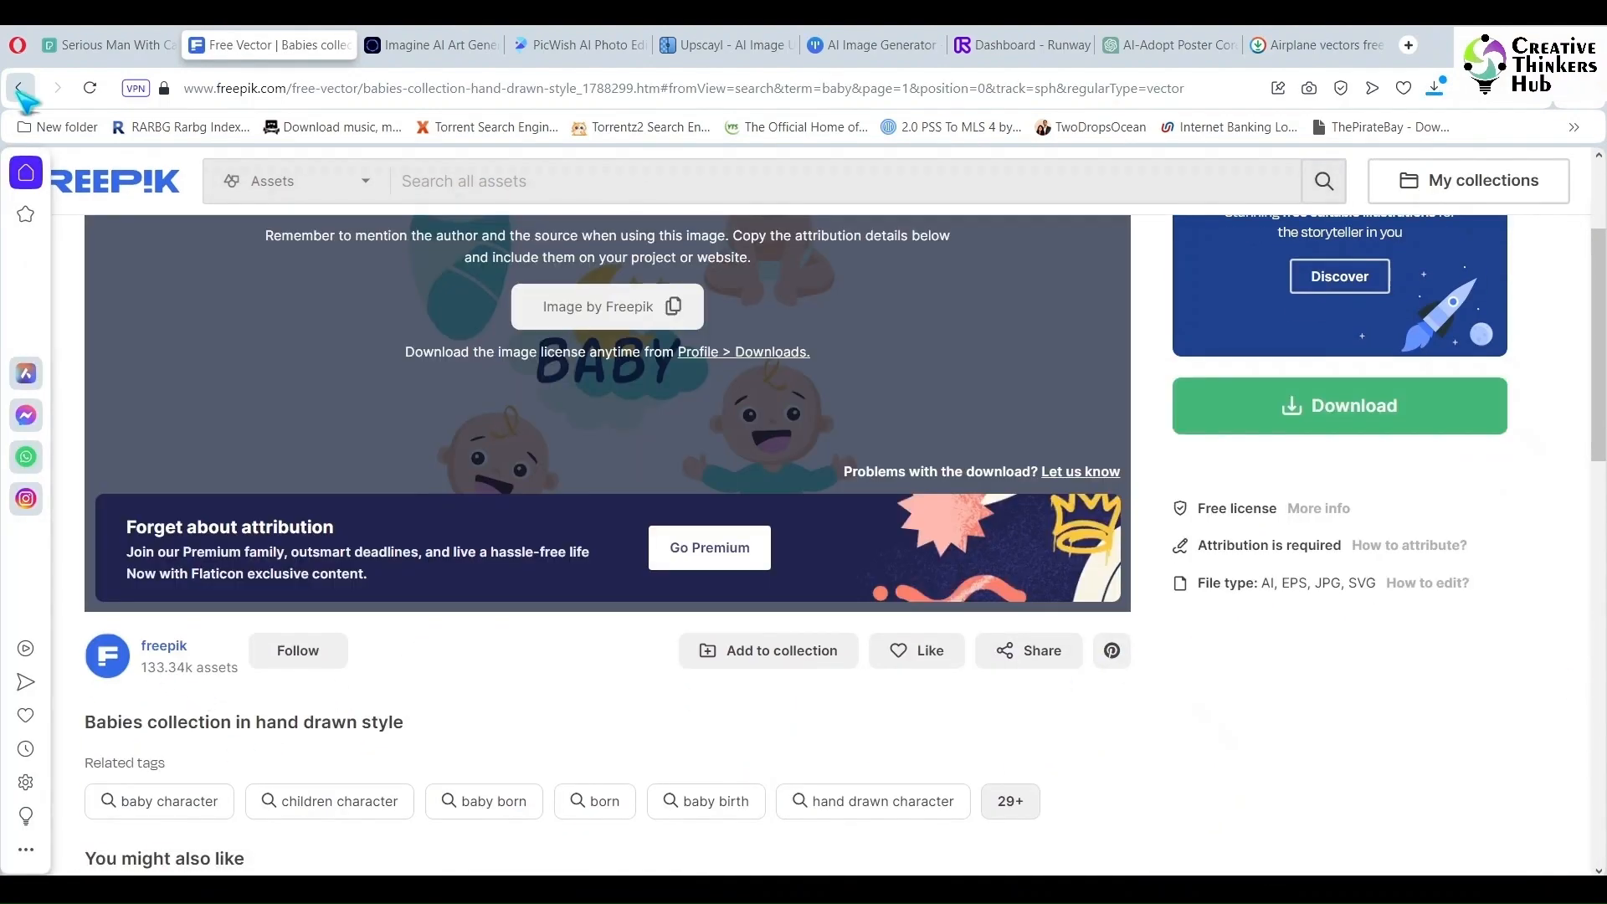
click(18, 88)
scroll(1601, 580, down, 1)
scroll(1601, 580, down, 3)
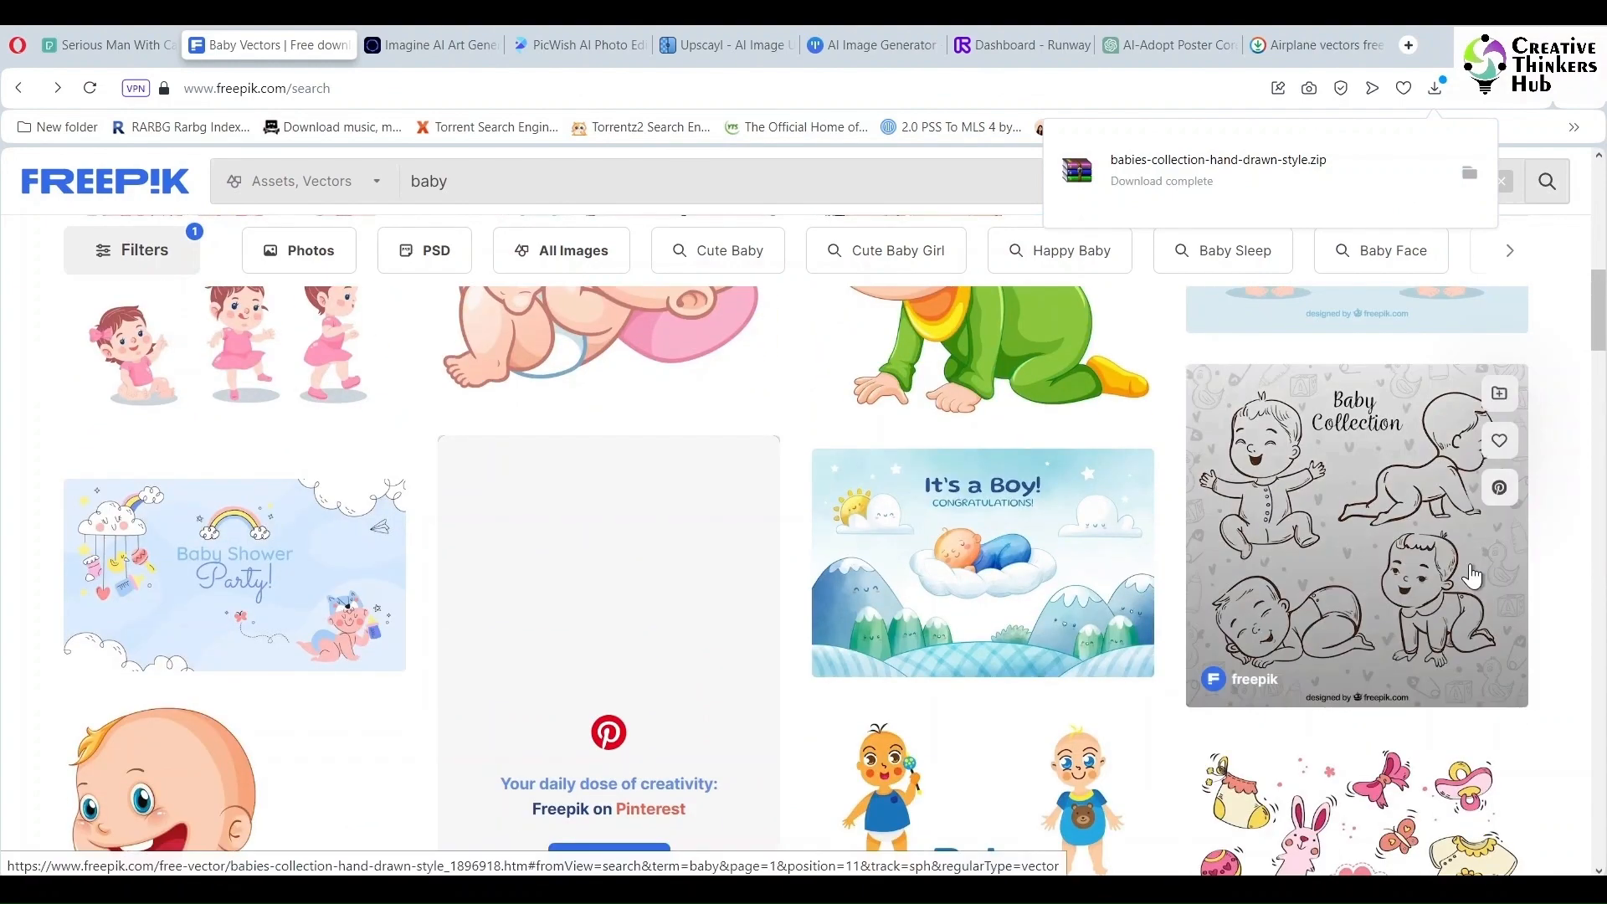
scroll(1472, 573, down, 6)
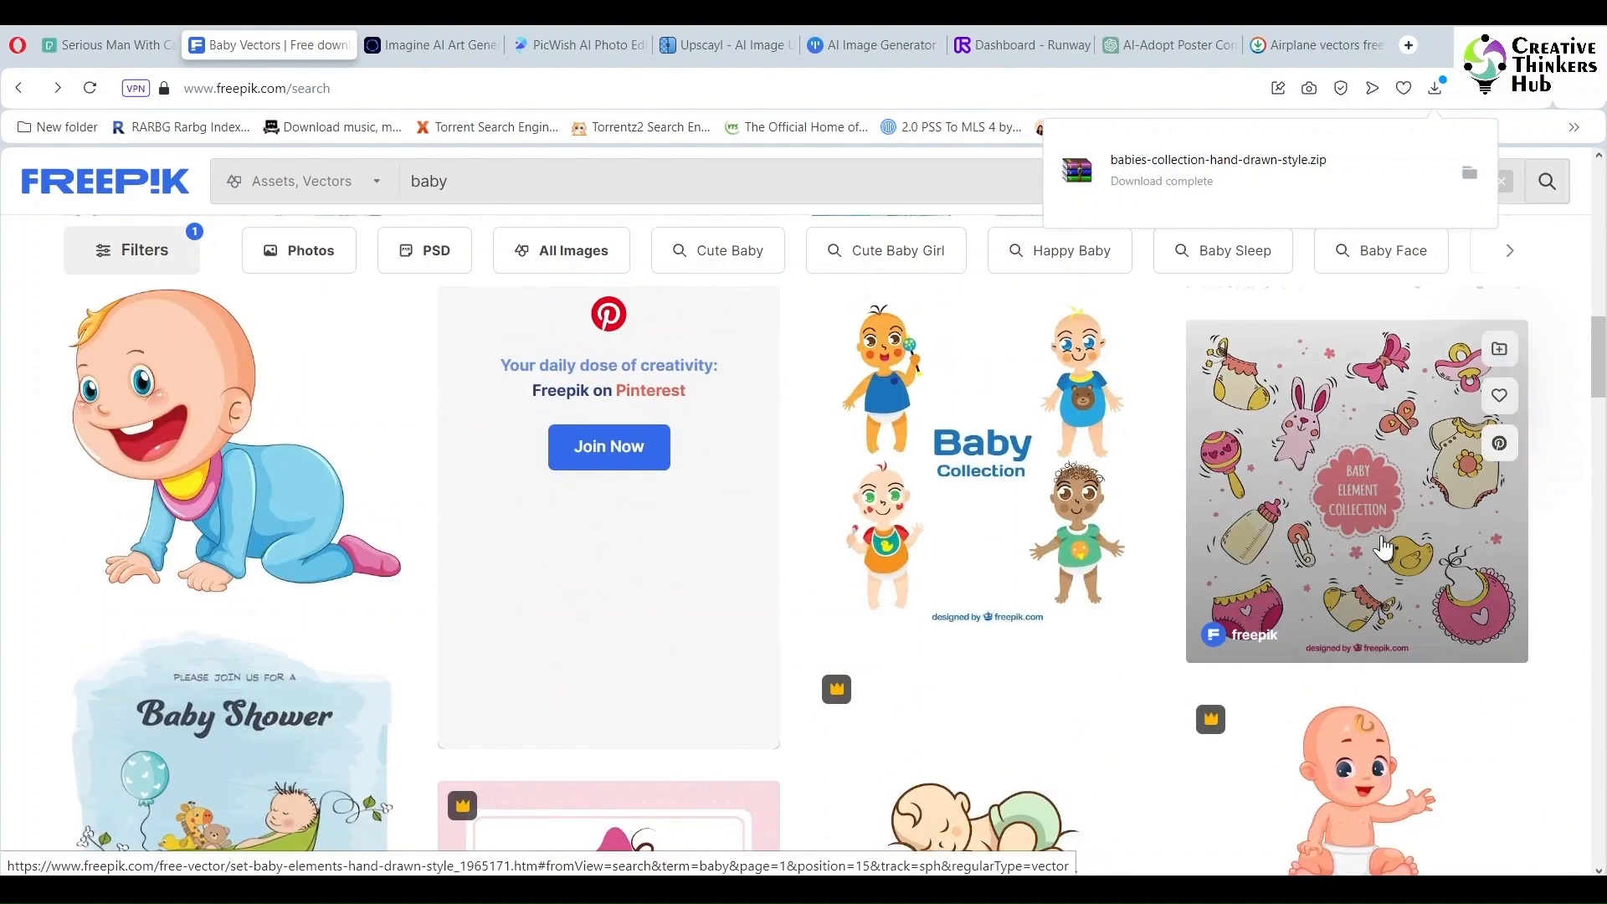
click(1385, 545)
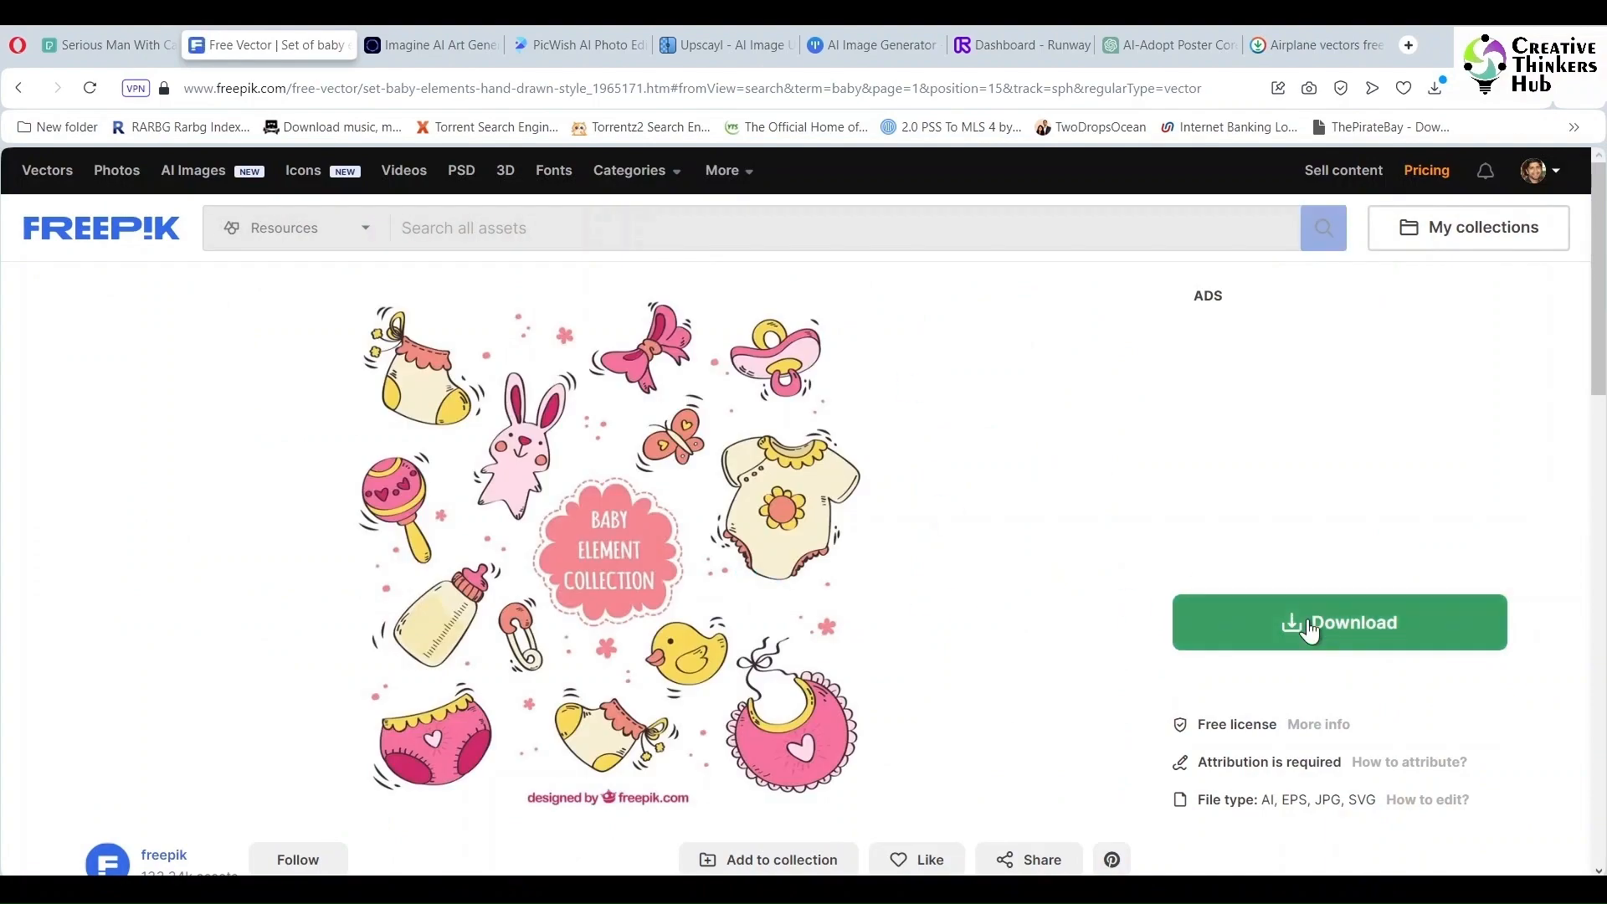
click(1310, 632)
- Browse the related vectors and the remaining Freepik baby results
scroll(1295, 614, down, 3)
scroll(1339, 610, down, 8)
scroll(1339, 609, up, 7)
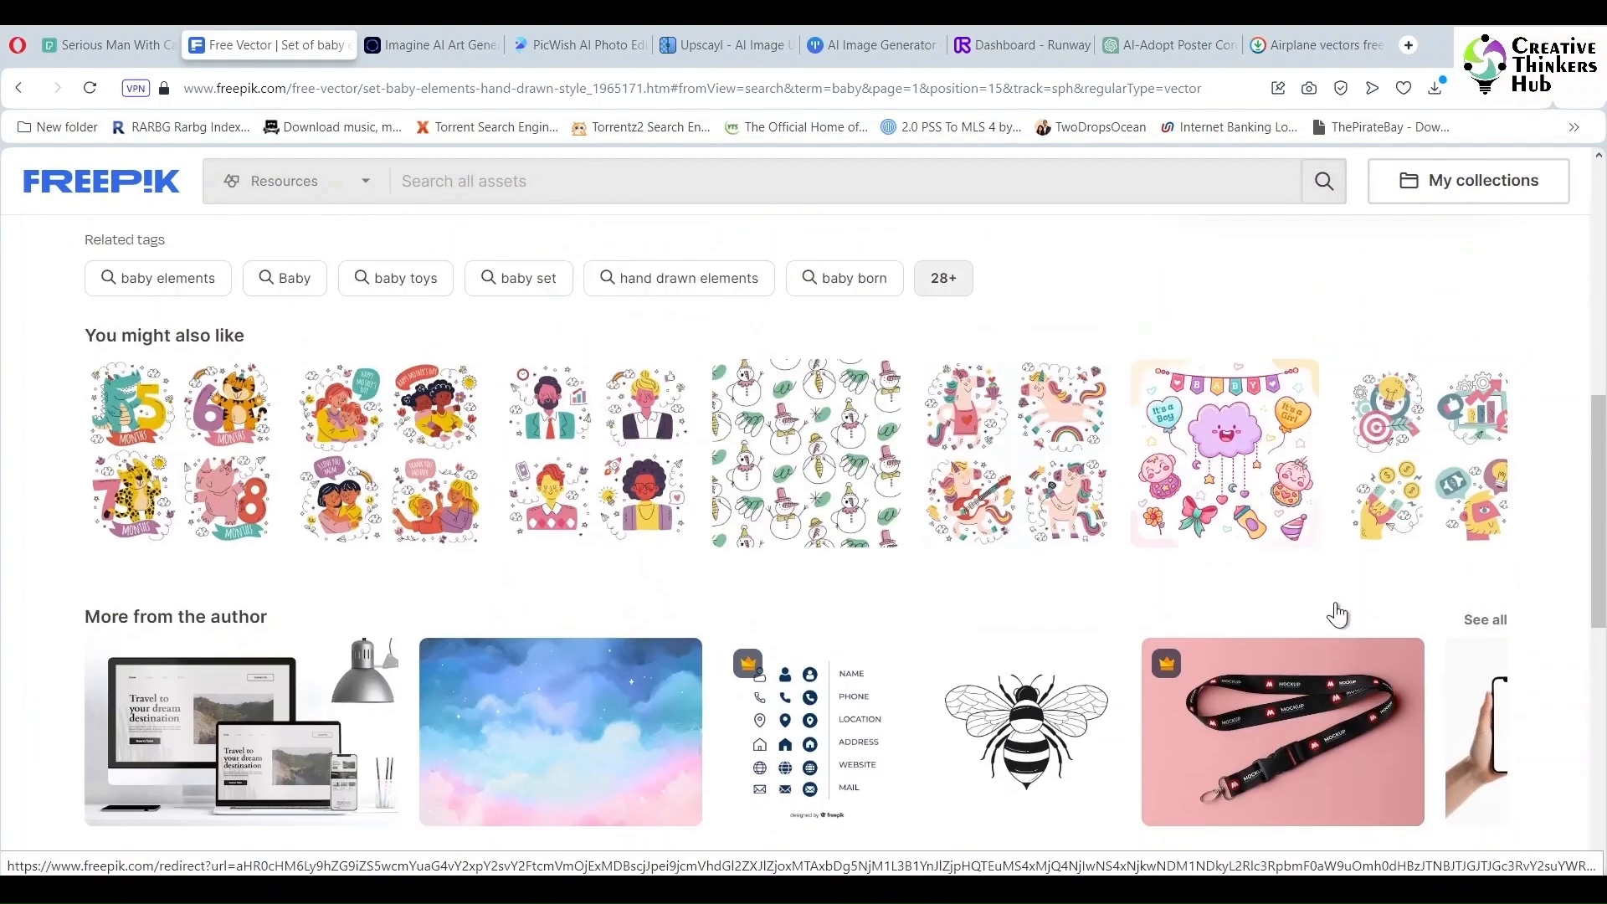
click(1329, 469)
click(22, 90)
scroll(963, 602, down, 8)
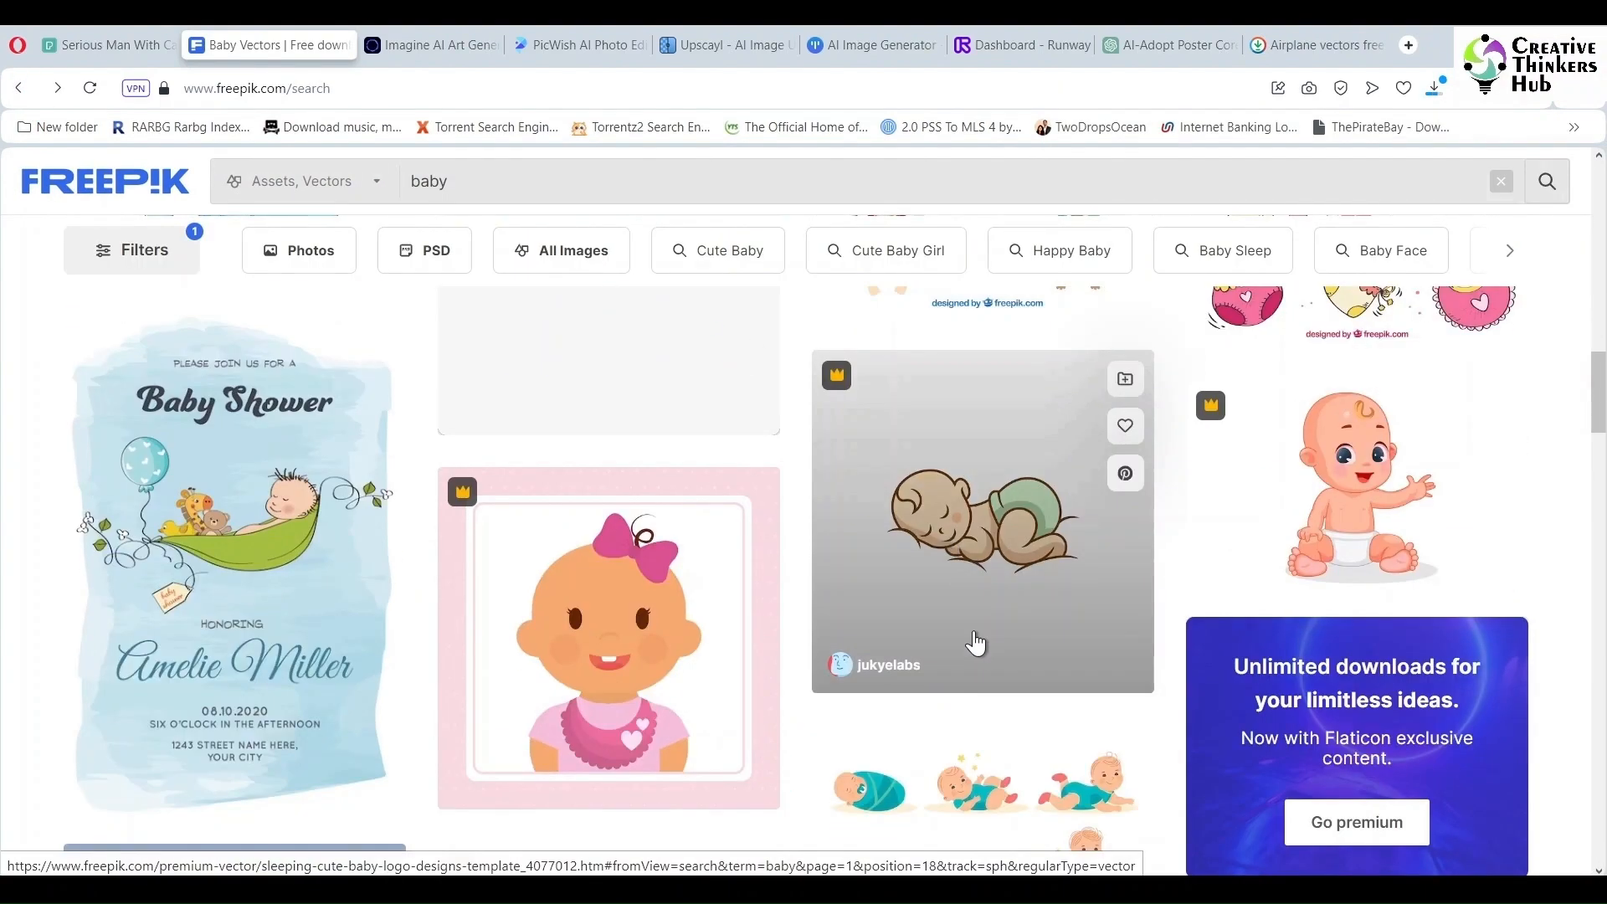
scroll(979, 642, down, 9)
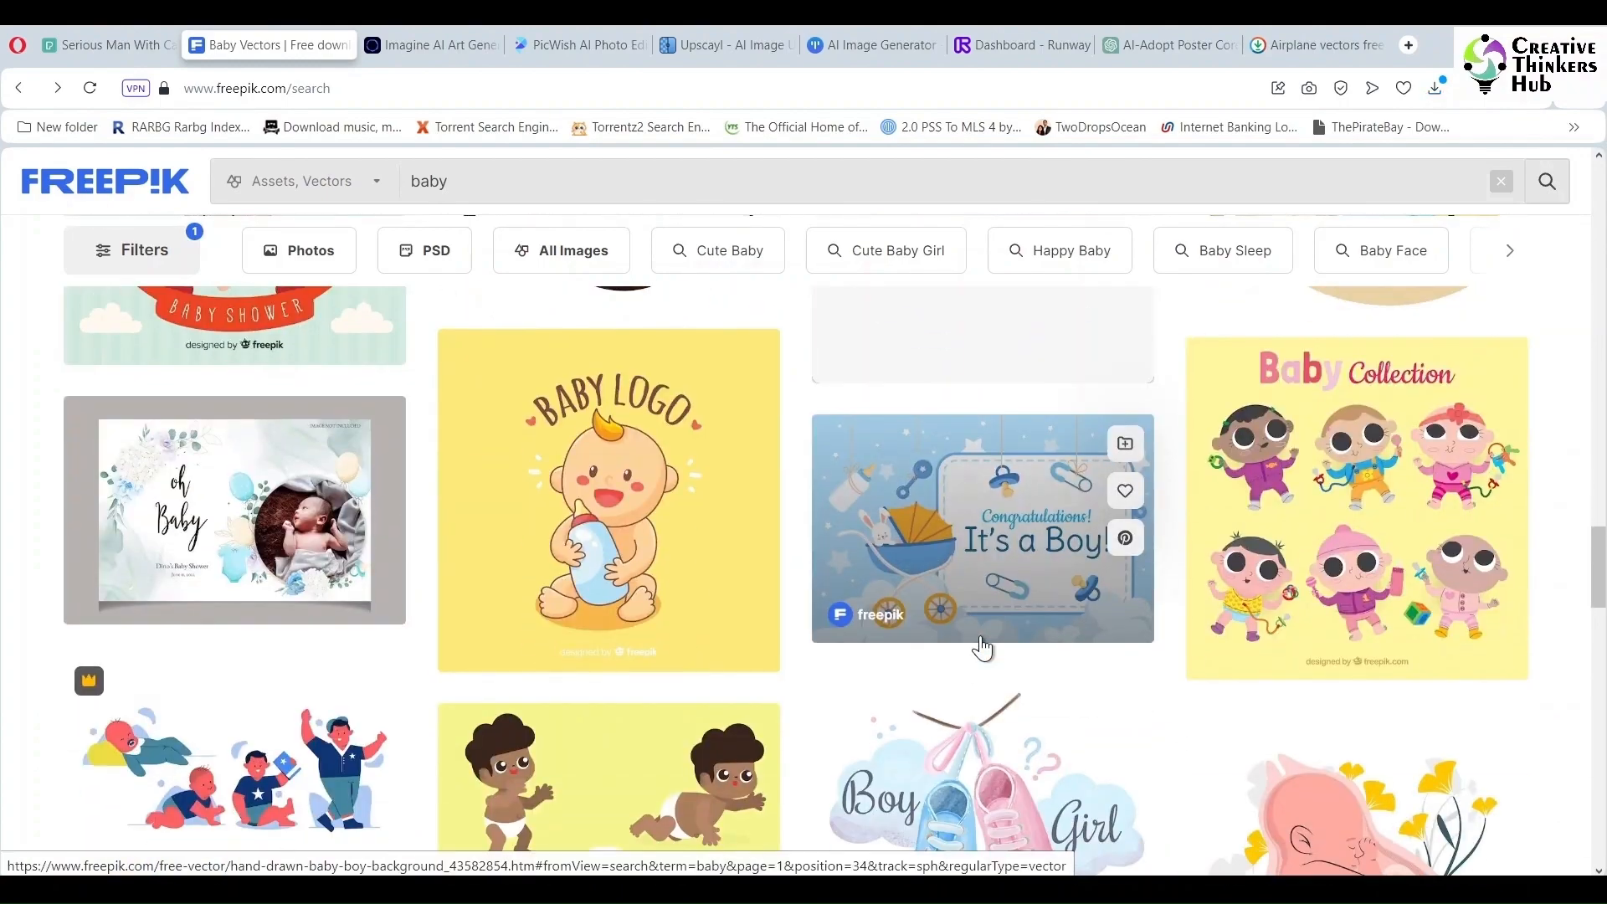
scroll(986, 645, up, 3)
scroll(1591, 665, down, 10)
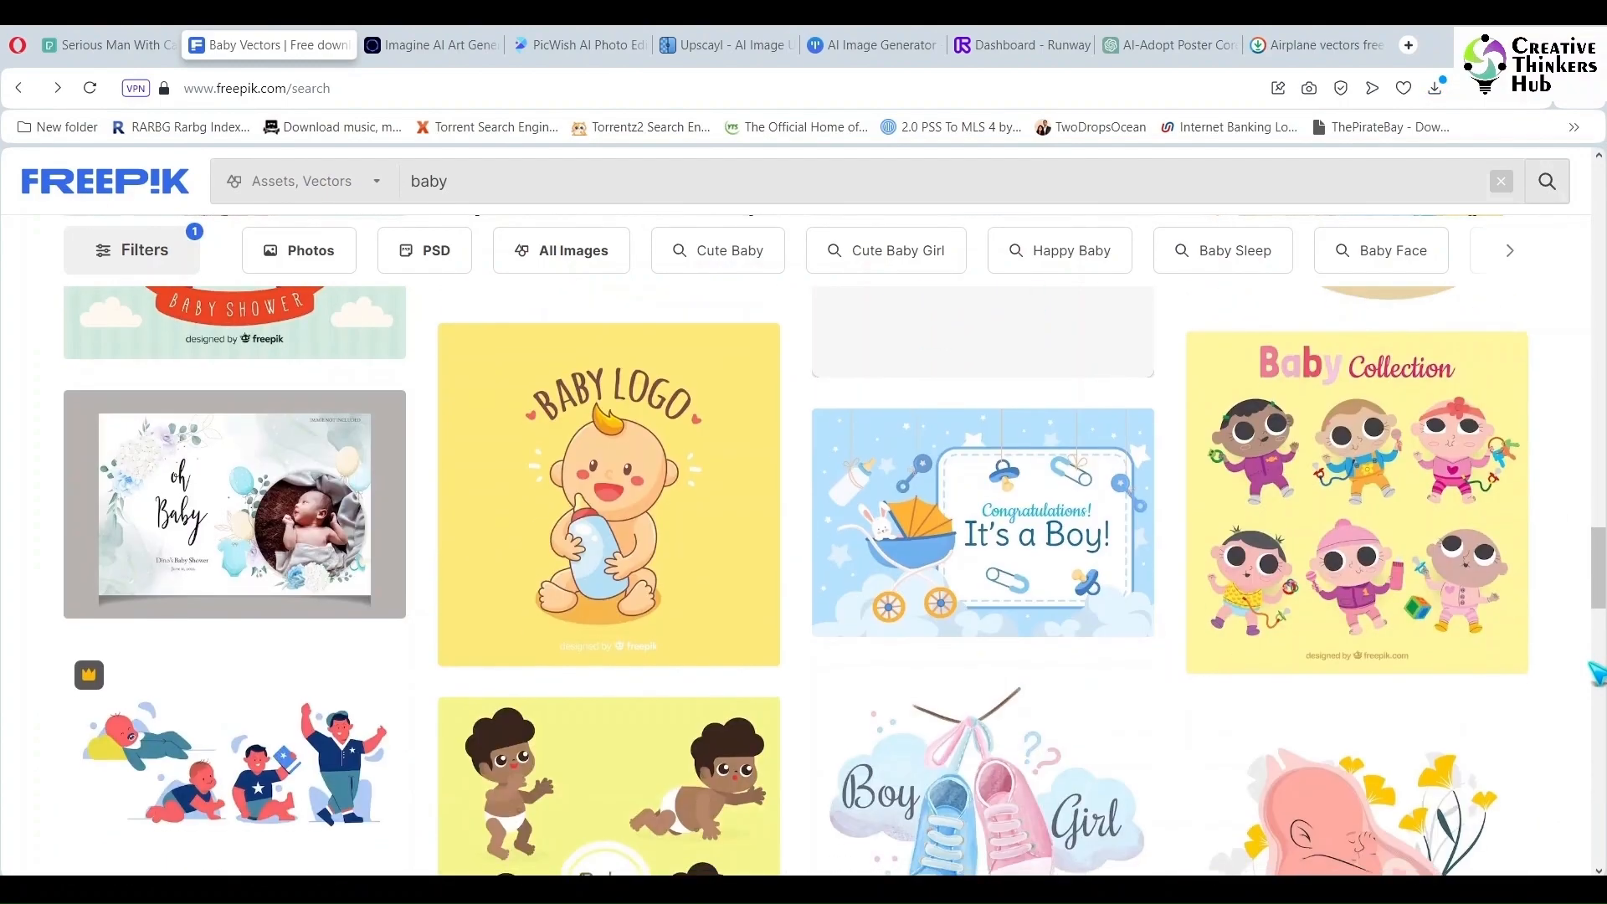
scroll(1594, 670, down, 5)
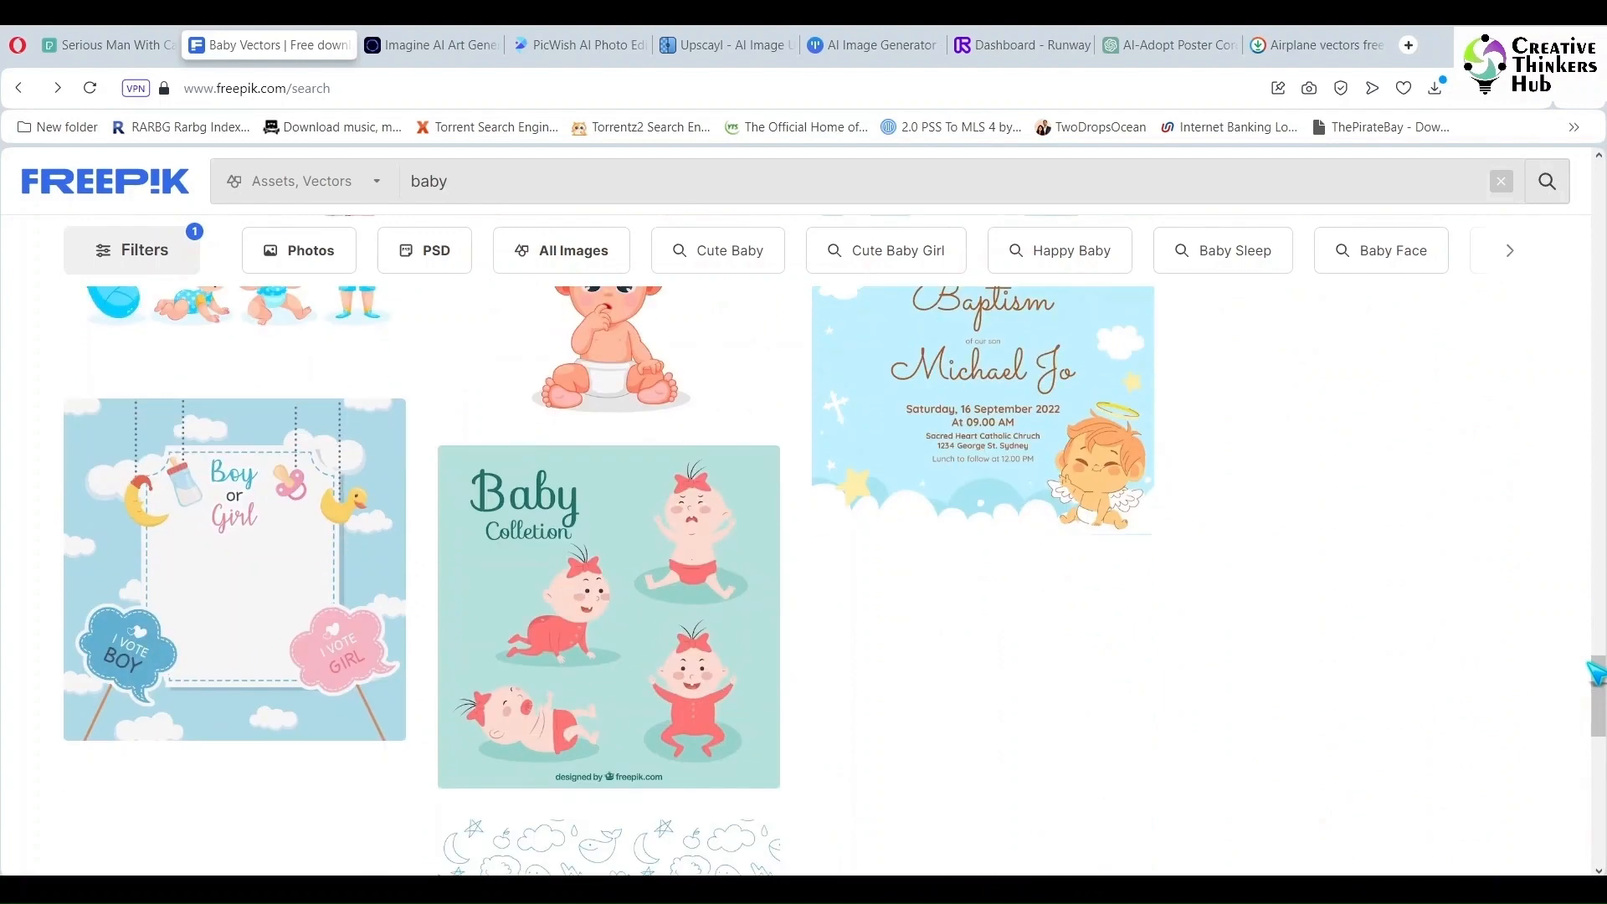
scroll(1594, 672, up, 1)
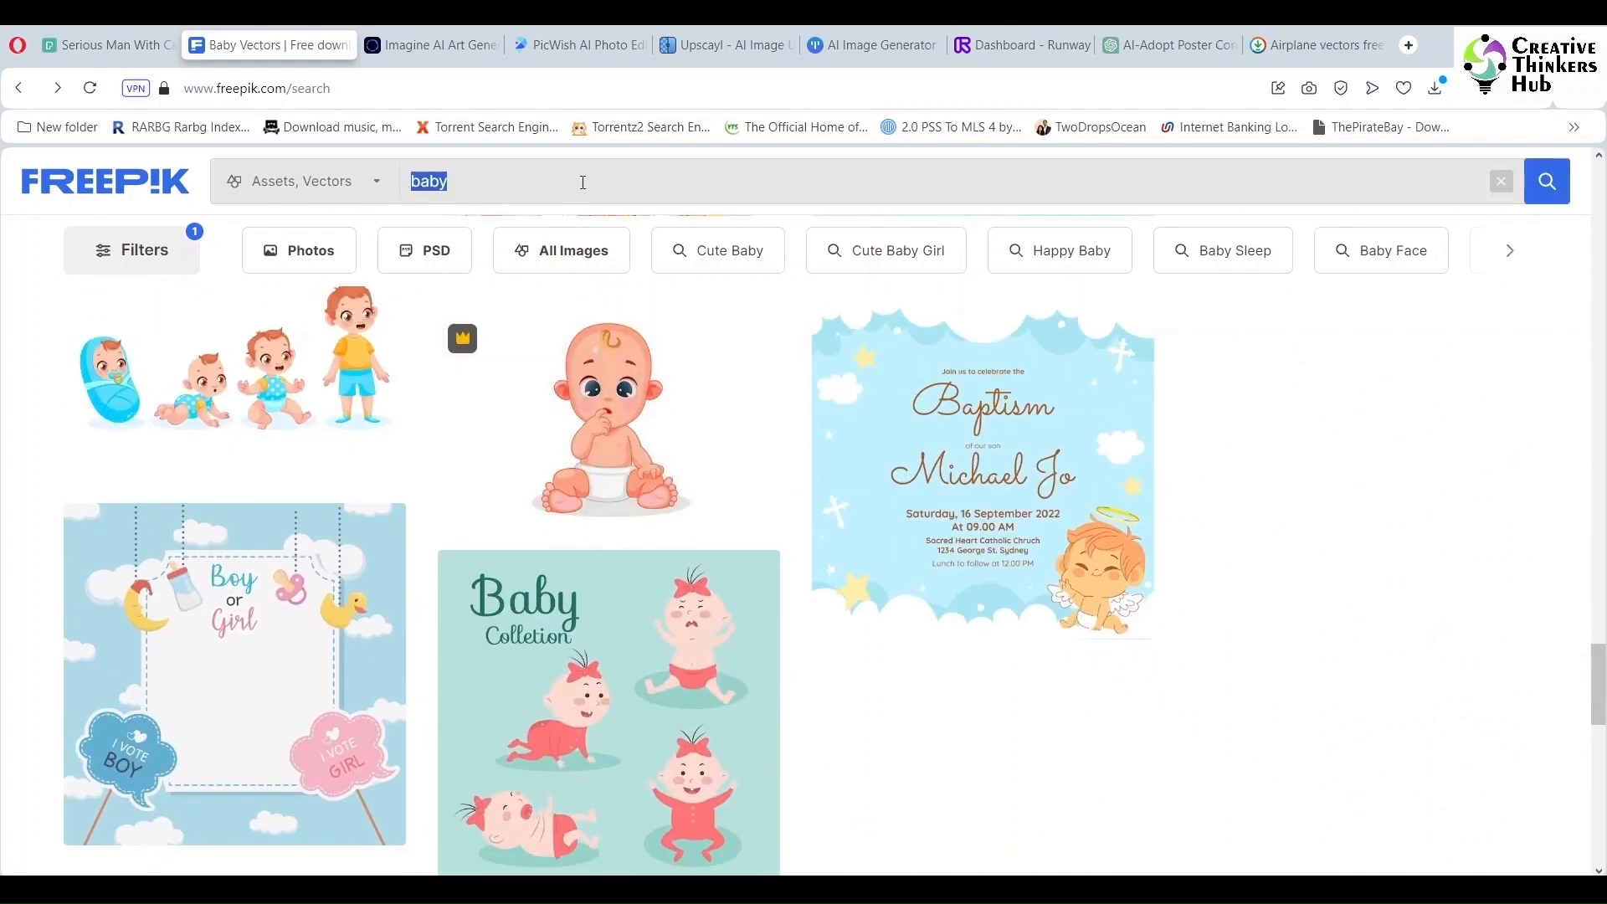
- Search Freepik for airplane cartoon vectors and browse the results
text(e cartoon)
key(Return)
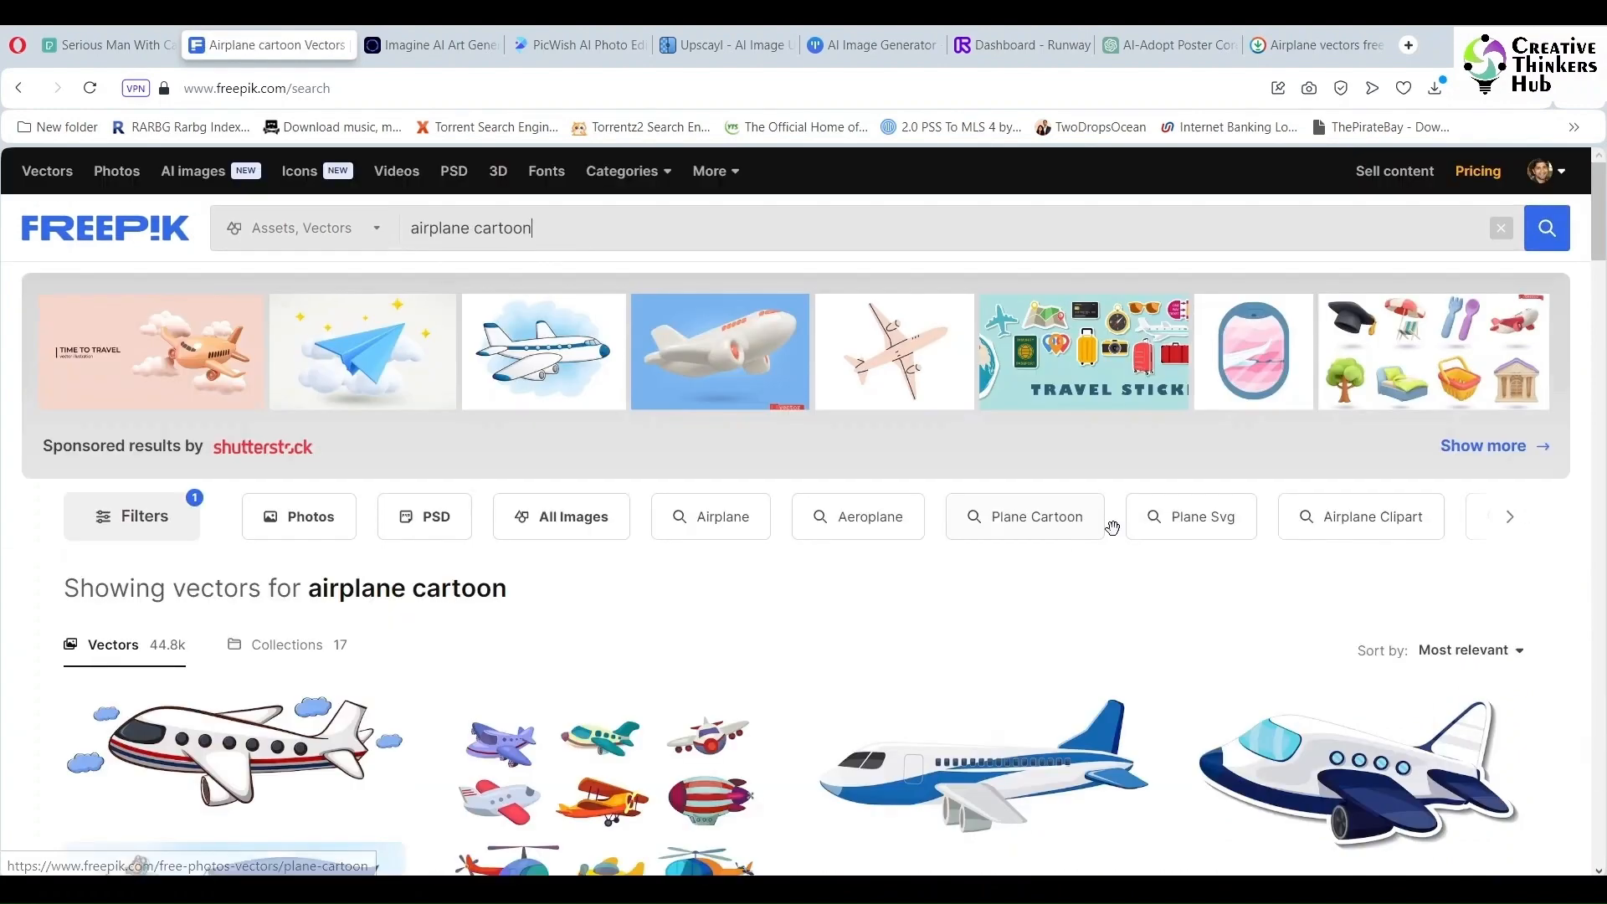
scroll(1124, 542, down, 4)
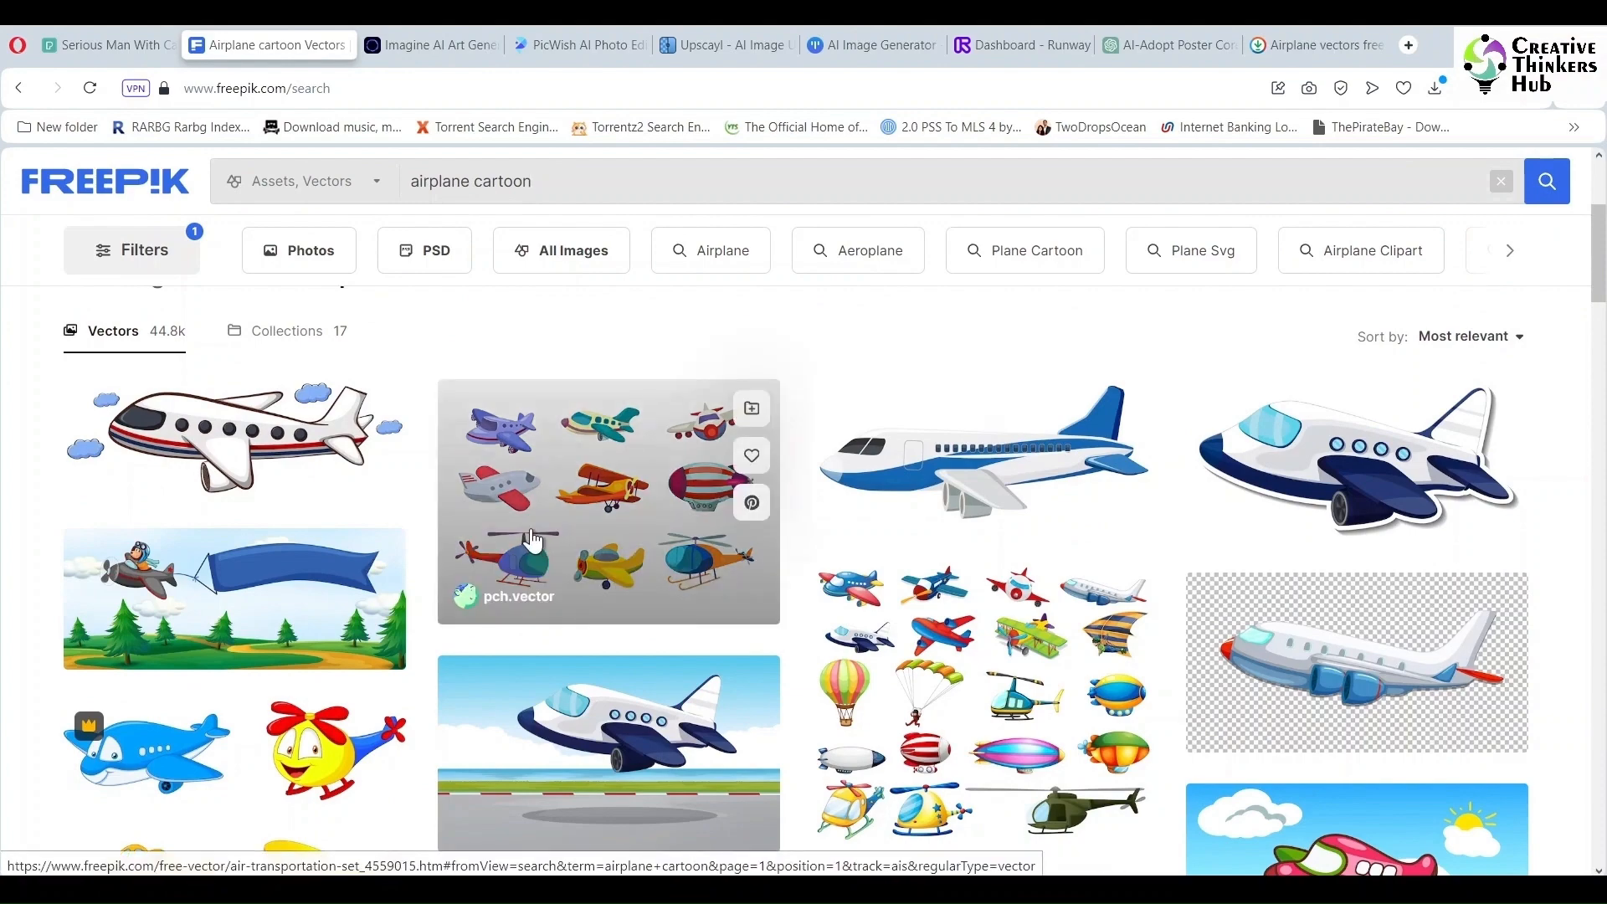
scroll(532, 542, down, 3)
scroll(610, 556, up, 4)
scroll(591, 538, down, 1)
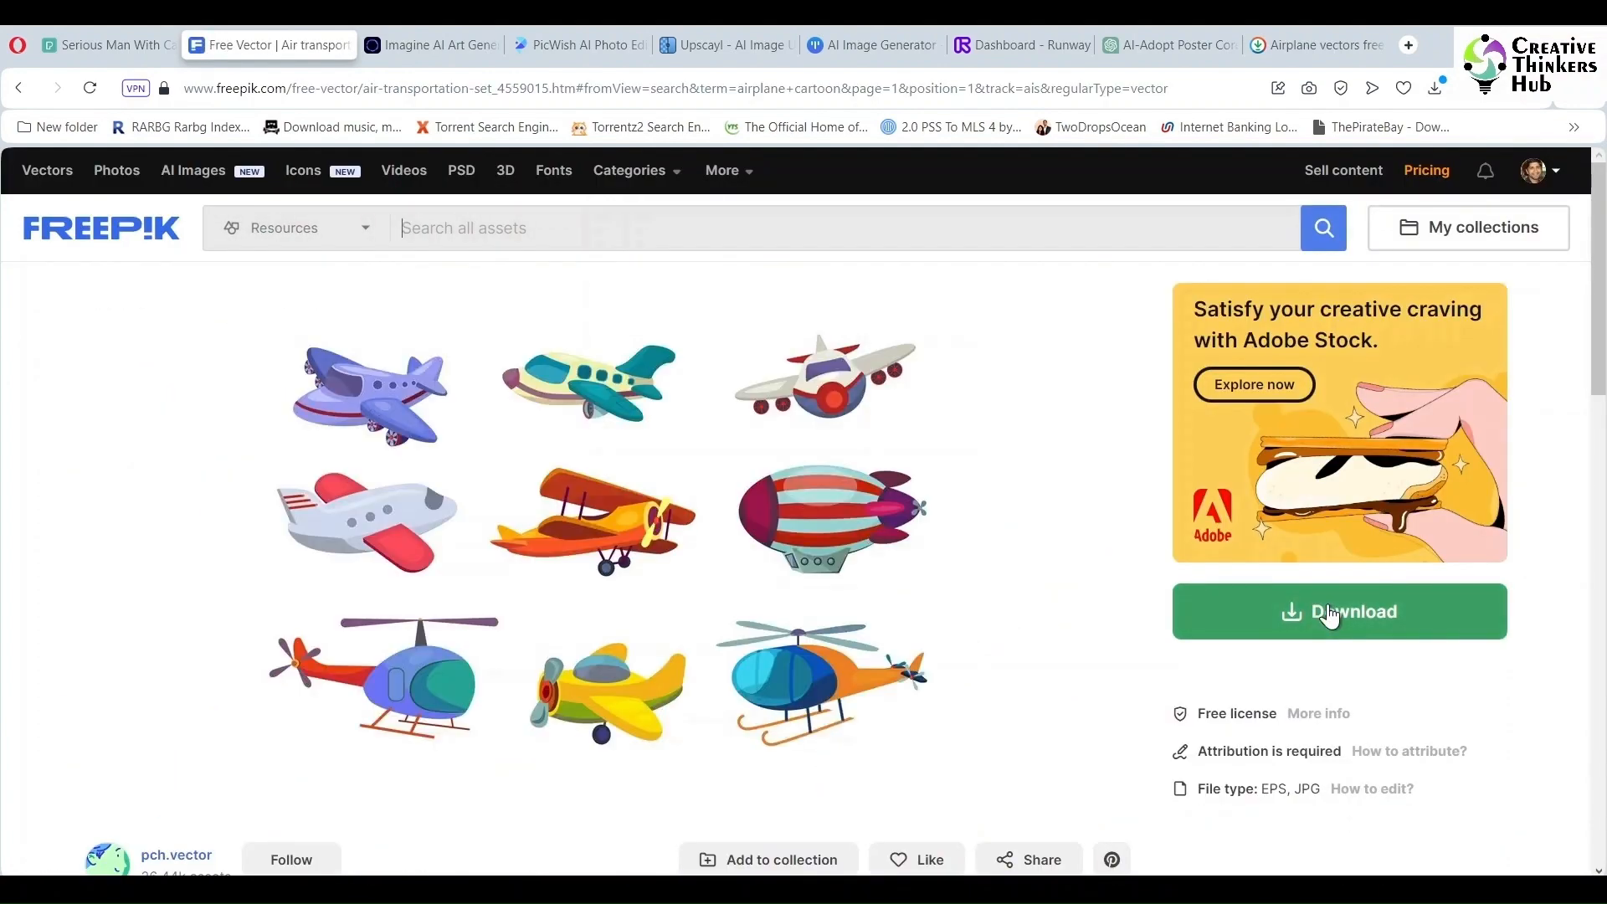
- Open the air transportation vector set on Freepik and scroll through more airplane cartoon results
click(1330, 615)
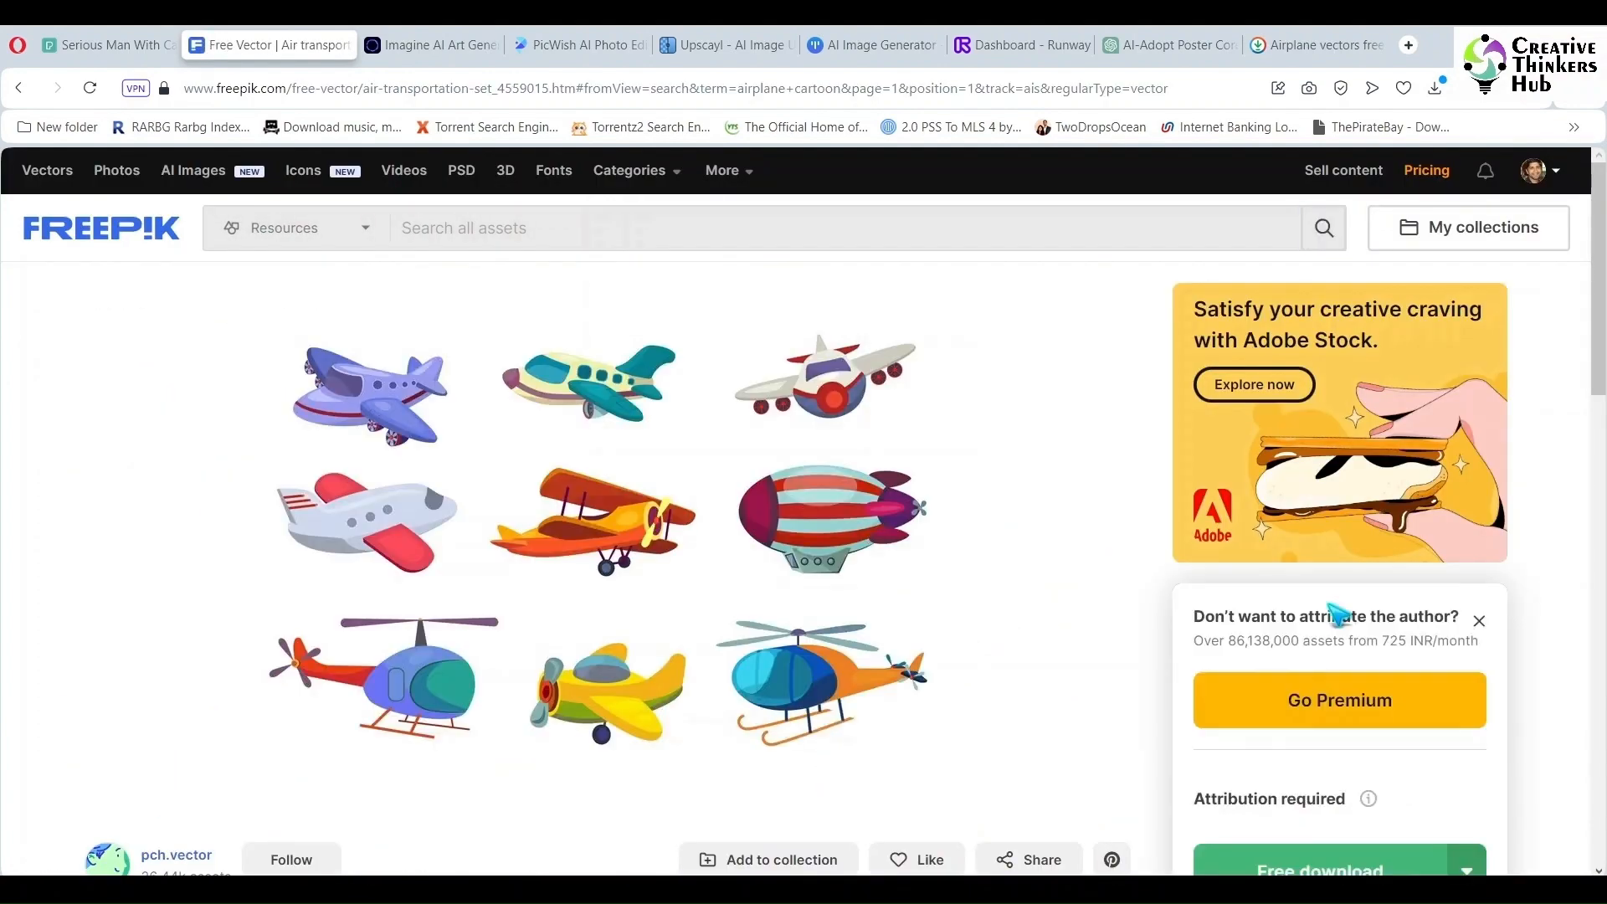
scroll(1322, 712, down, 1)
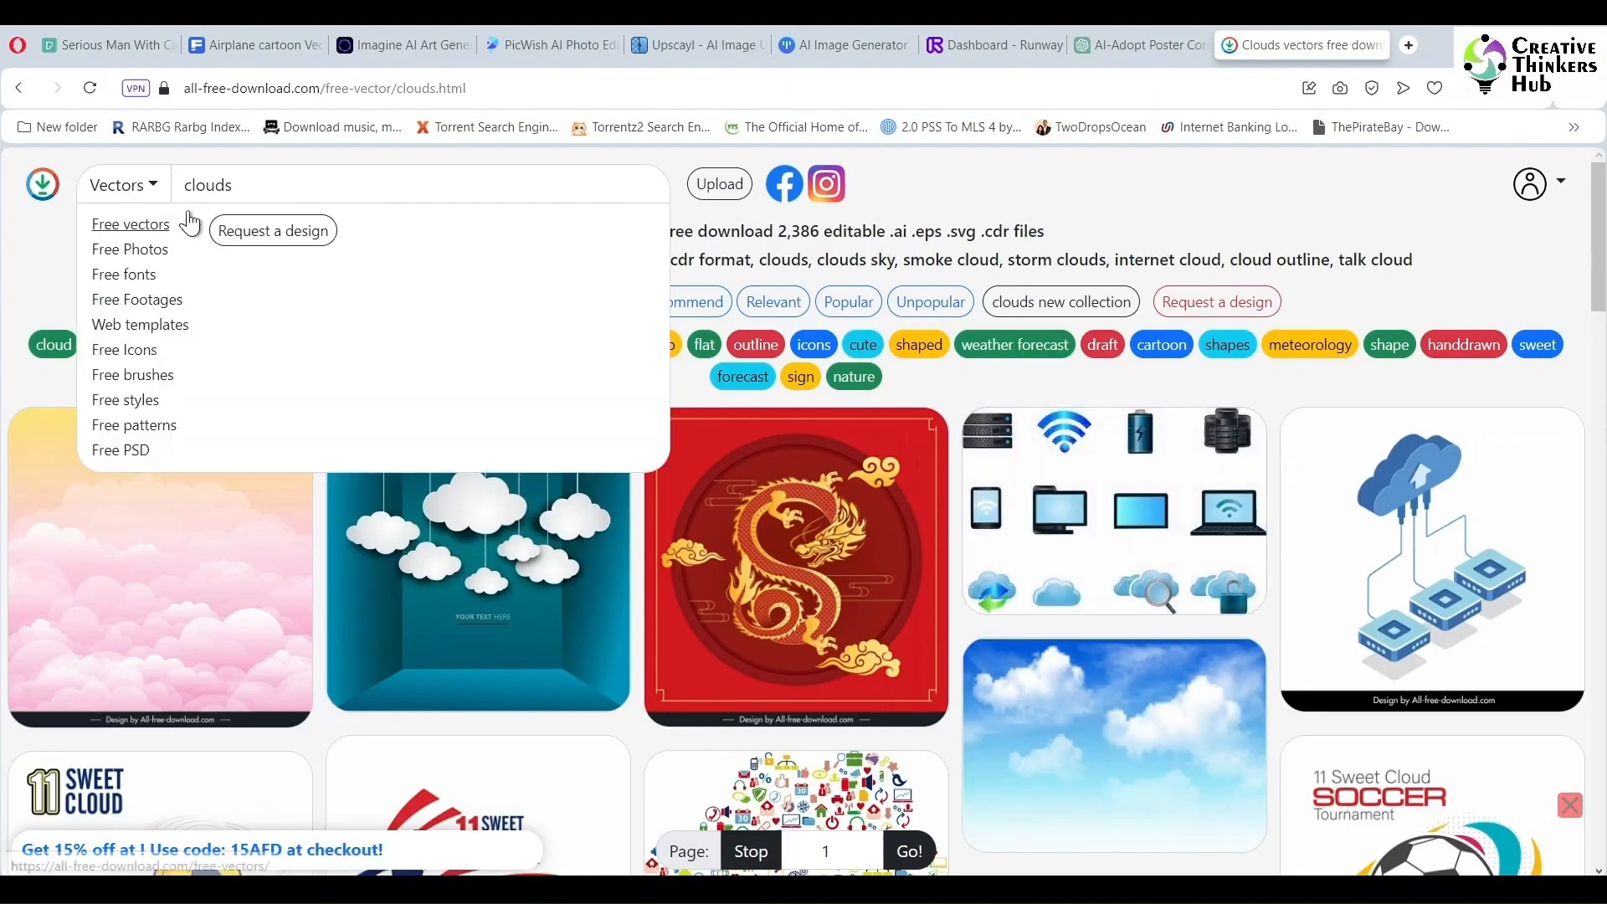
scroll(931, 710, down, 1)
scroll(928, 708, down, 8)
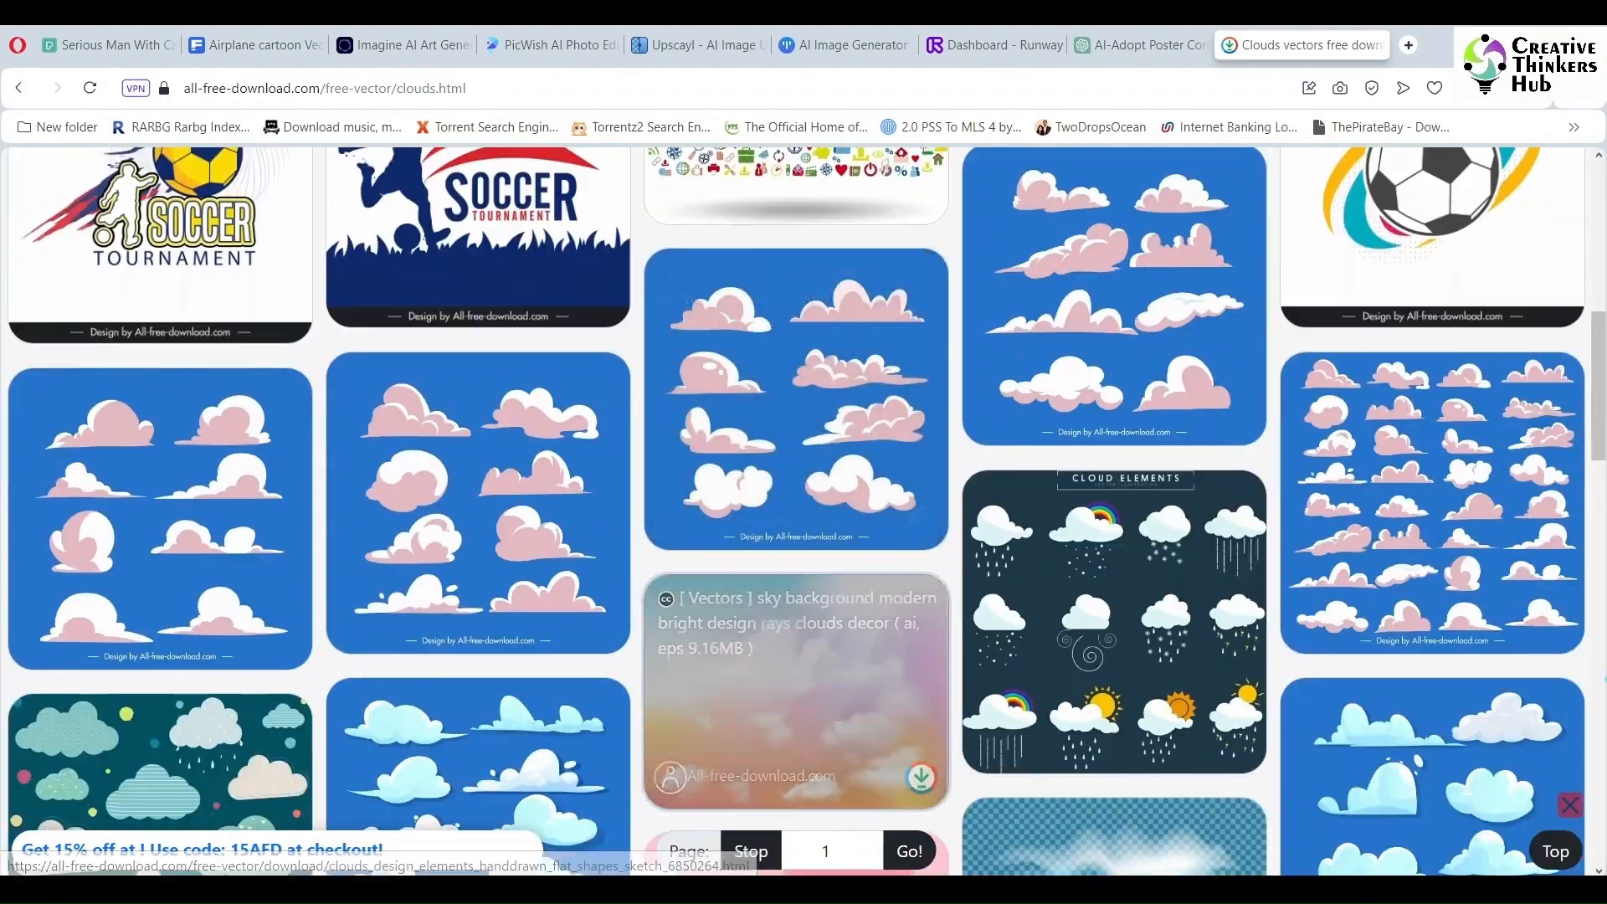
- Download the clouds icons collection flat shapes sketch vector from the all-free-download clouds results
scroll(1422, 603, down, 4)
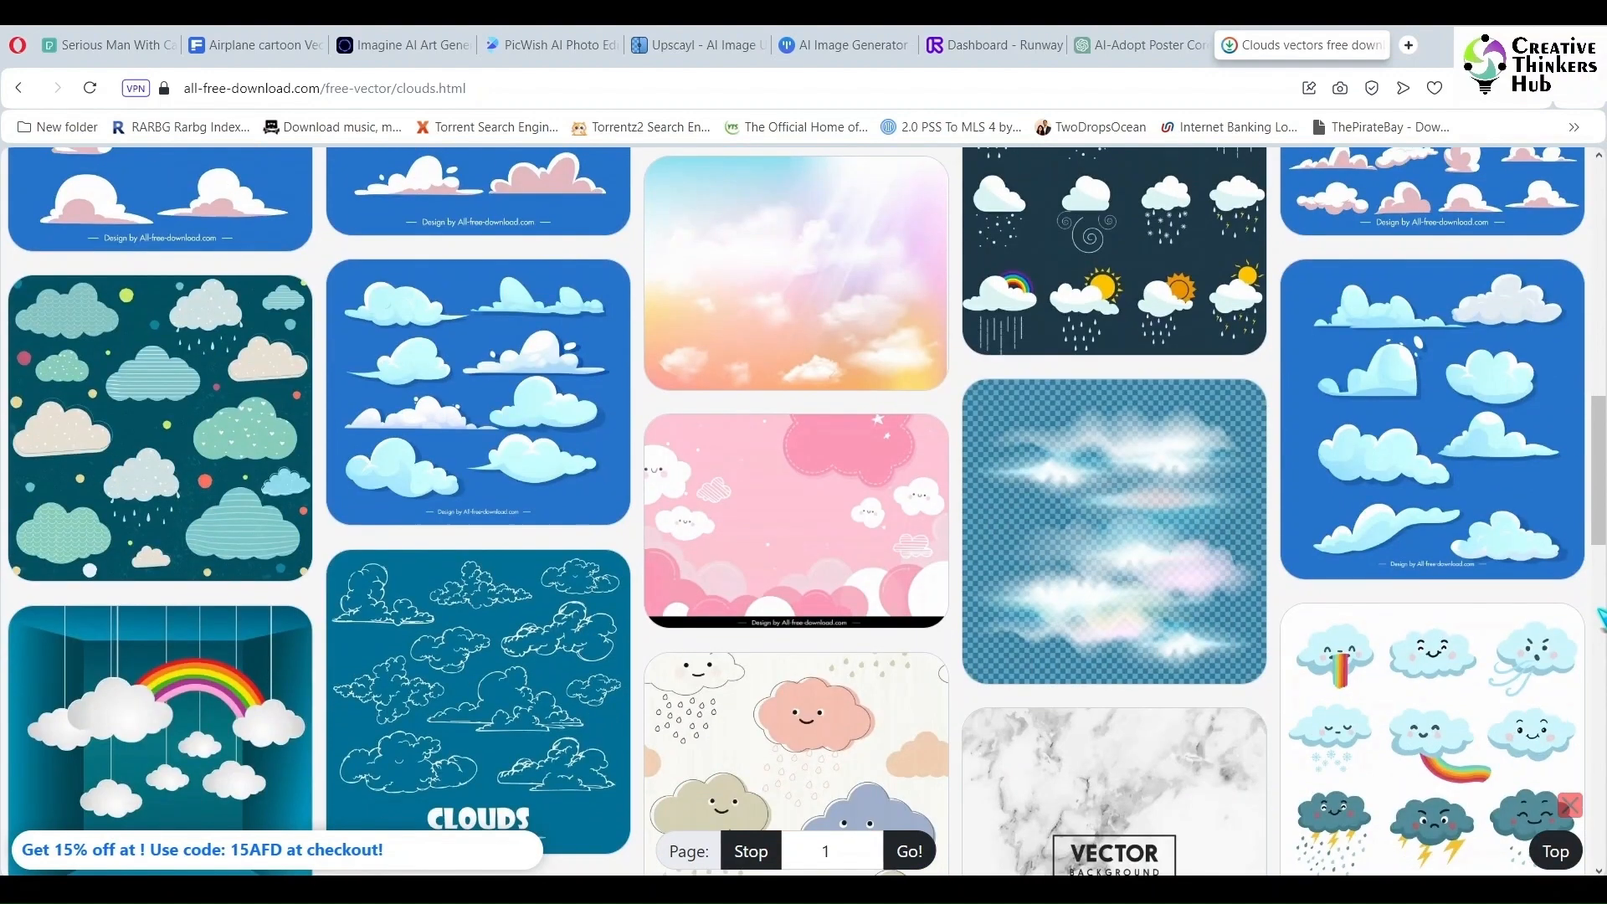
scroll(1389, 586, up, 5)
click(1389, 586)
scroll(744, 527, down, 5)
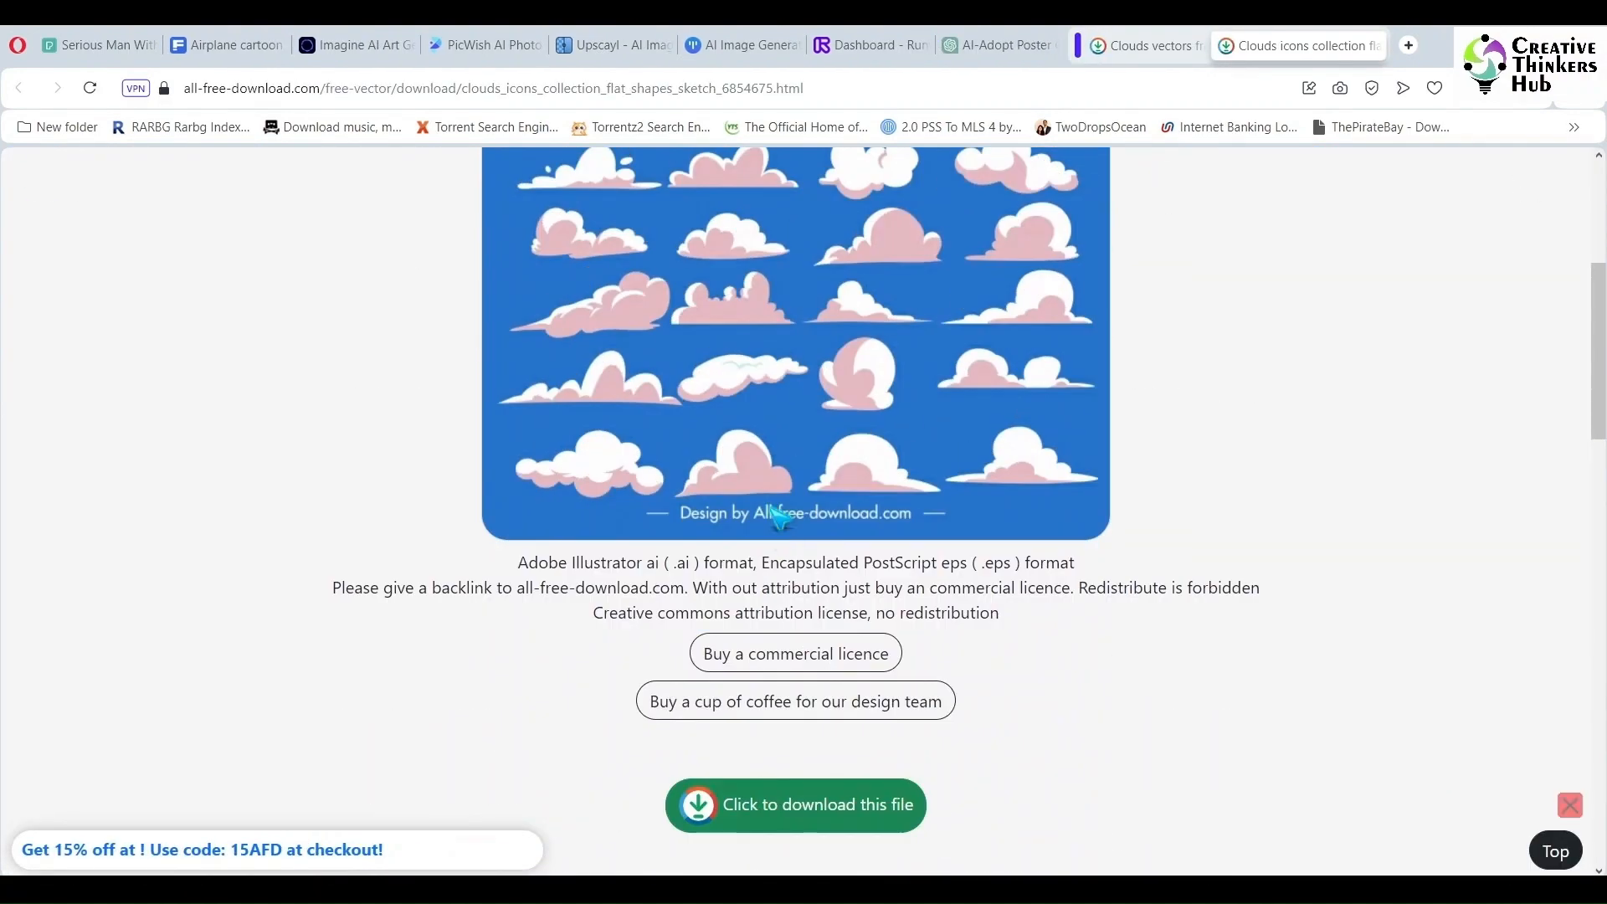
click(807, 802)
click(1149, 48)
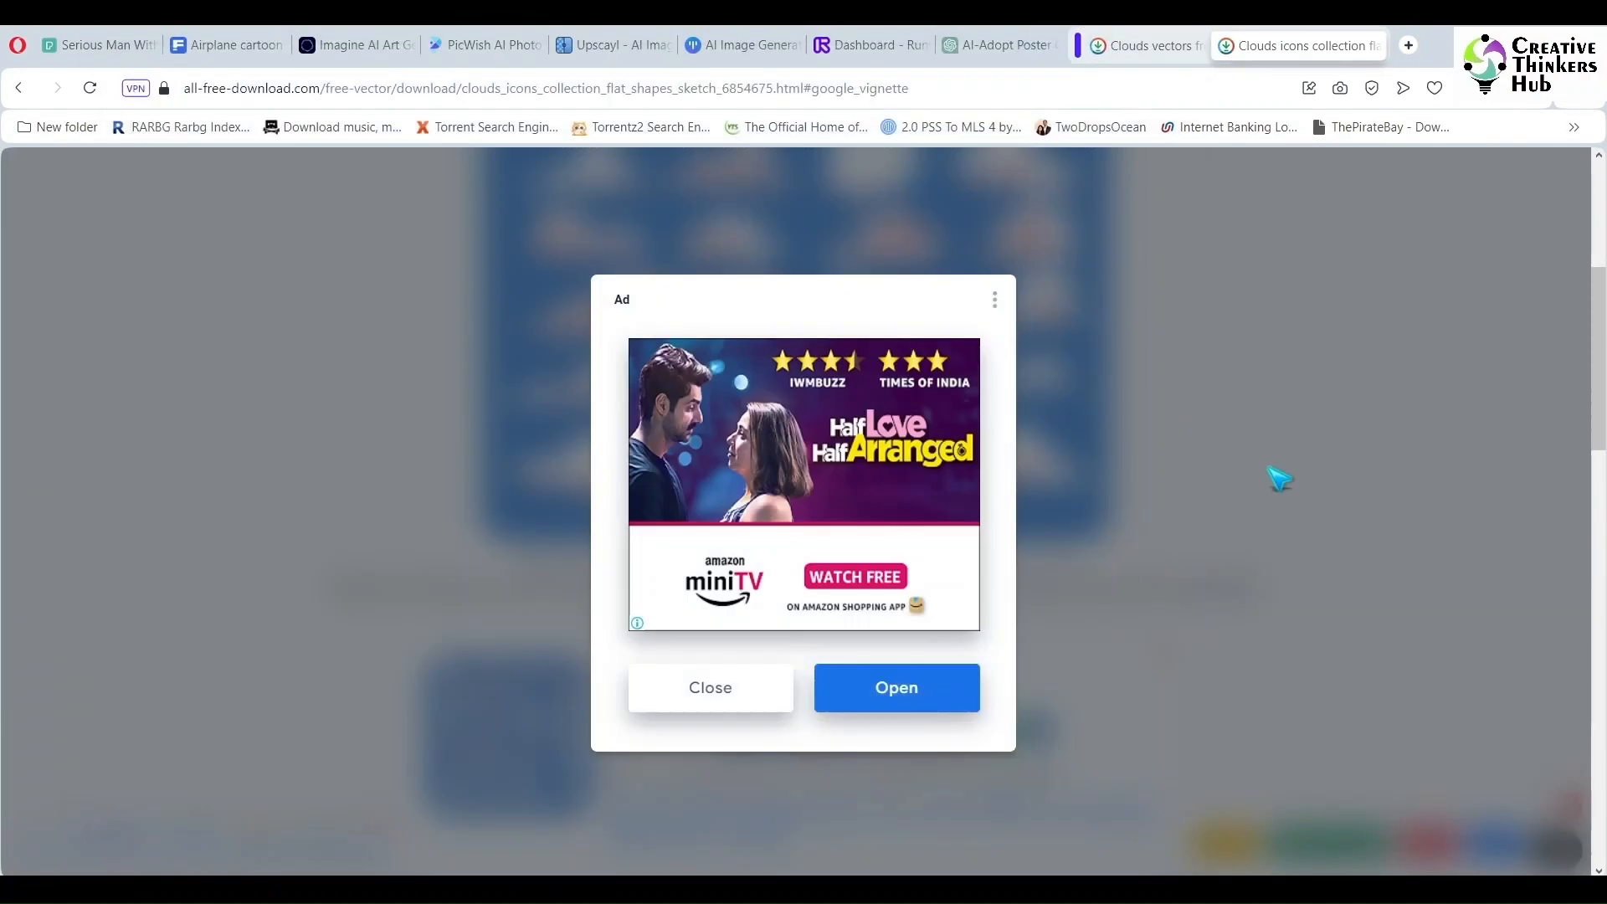
click(743, 699)
click(1373, 46)
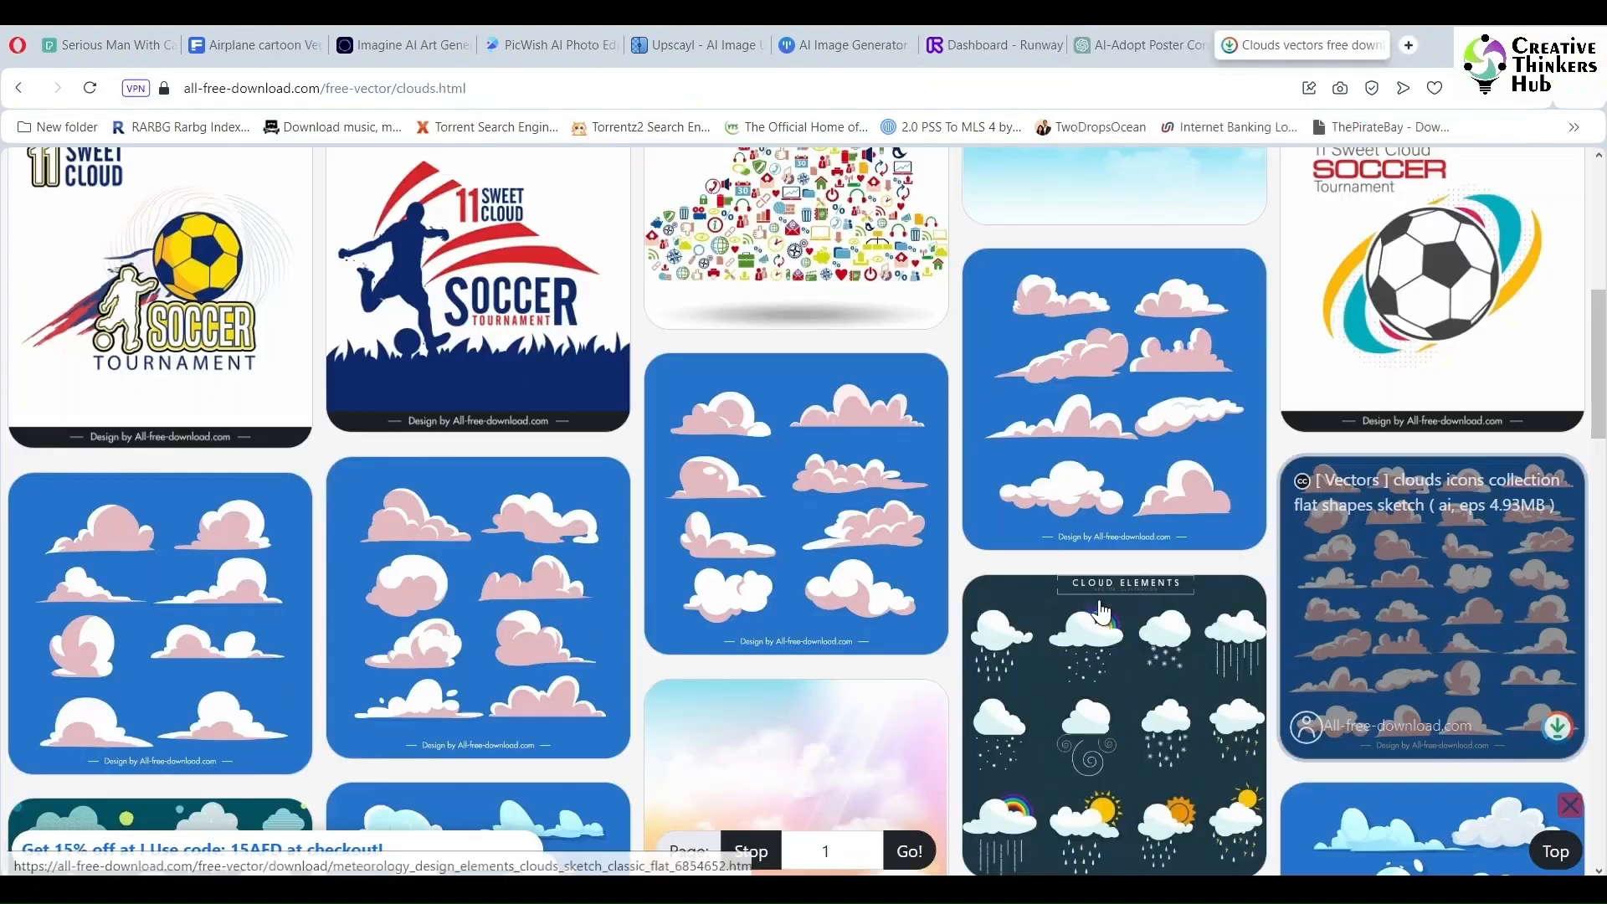
- Open the sky background modern bright design rays clouds decor vector page
scroll(1101, 617, down, 5)
click(773, 431)
scroll(817, 531, down, 6)
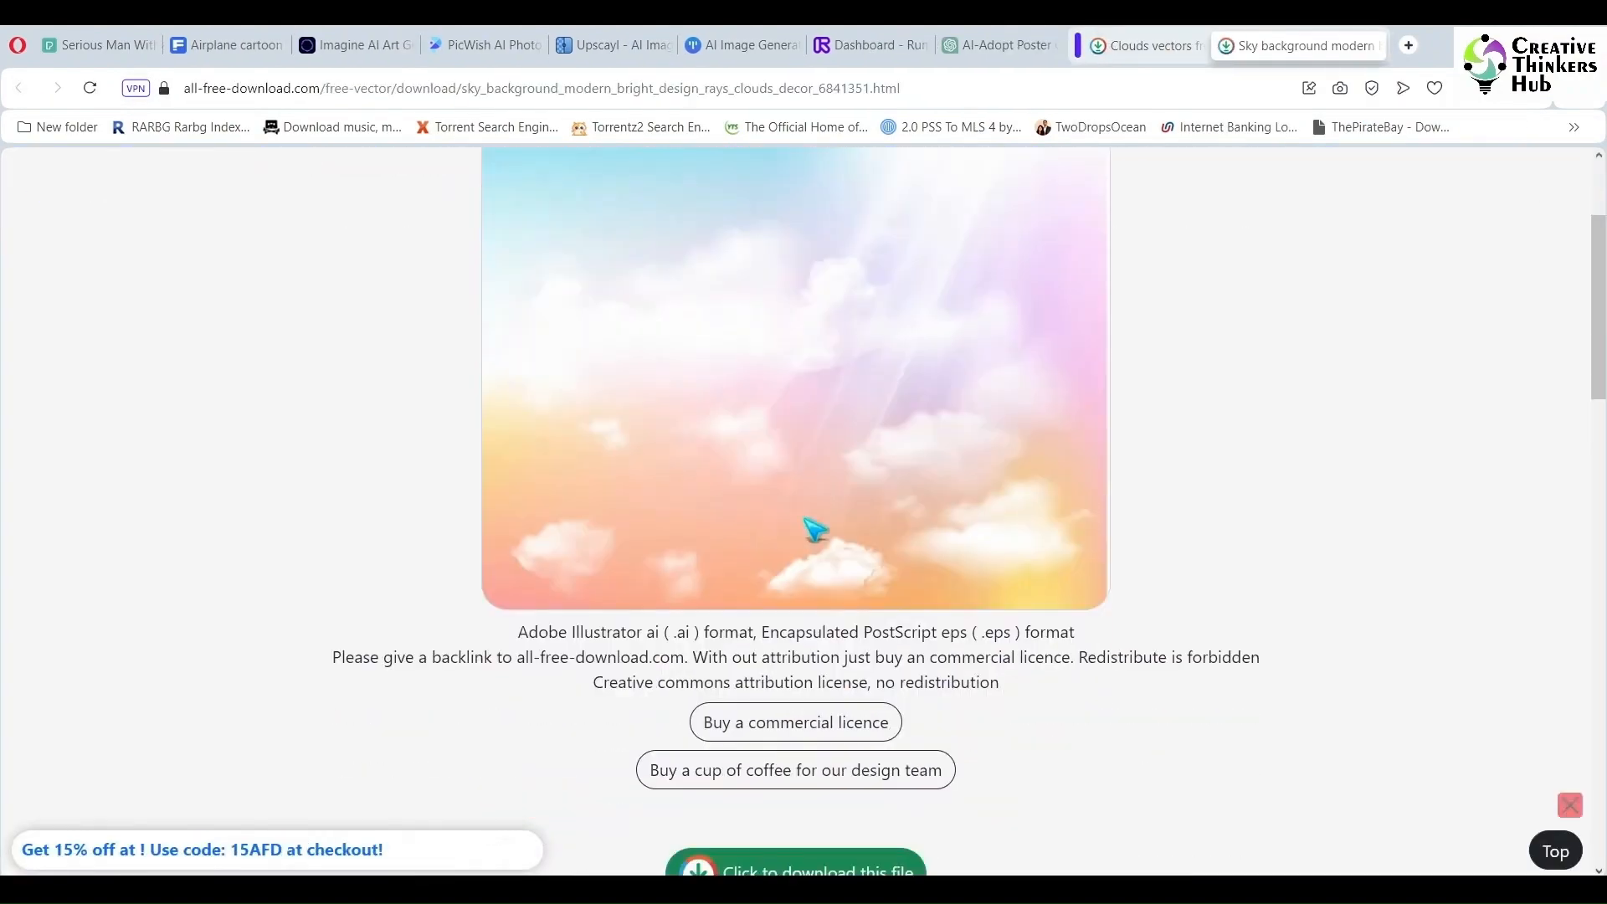
click(1373, 46)
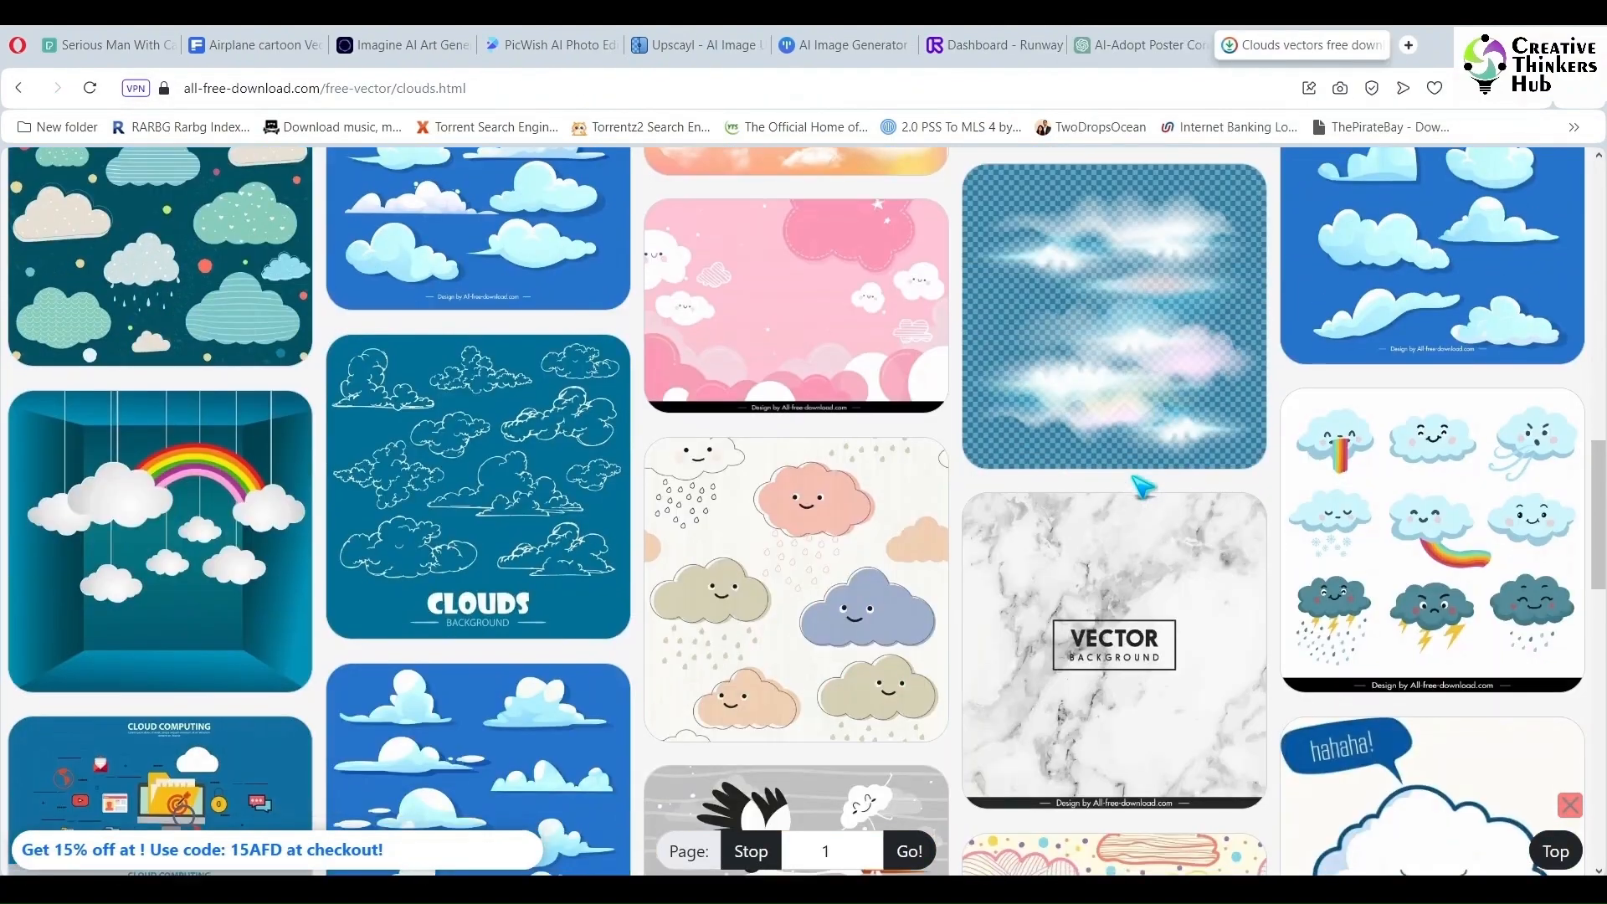
- Download the clouds drawing multicolored flat handdrawn sketch vector
scroll(1141, 485, down, 4)
scroll(1123, 387, down, 2)
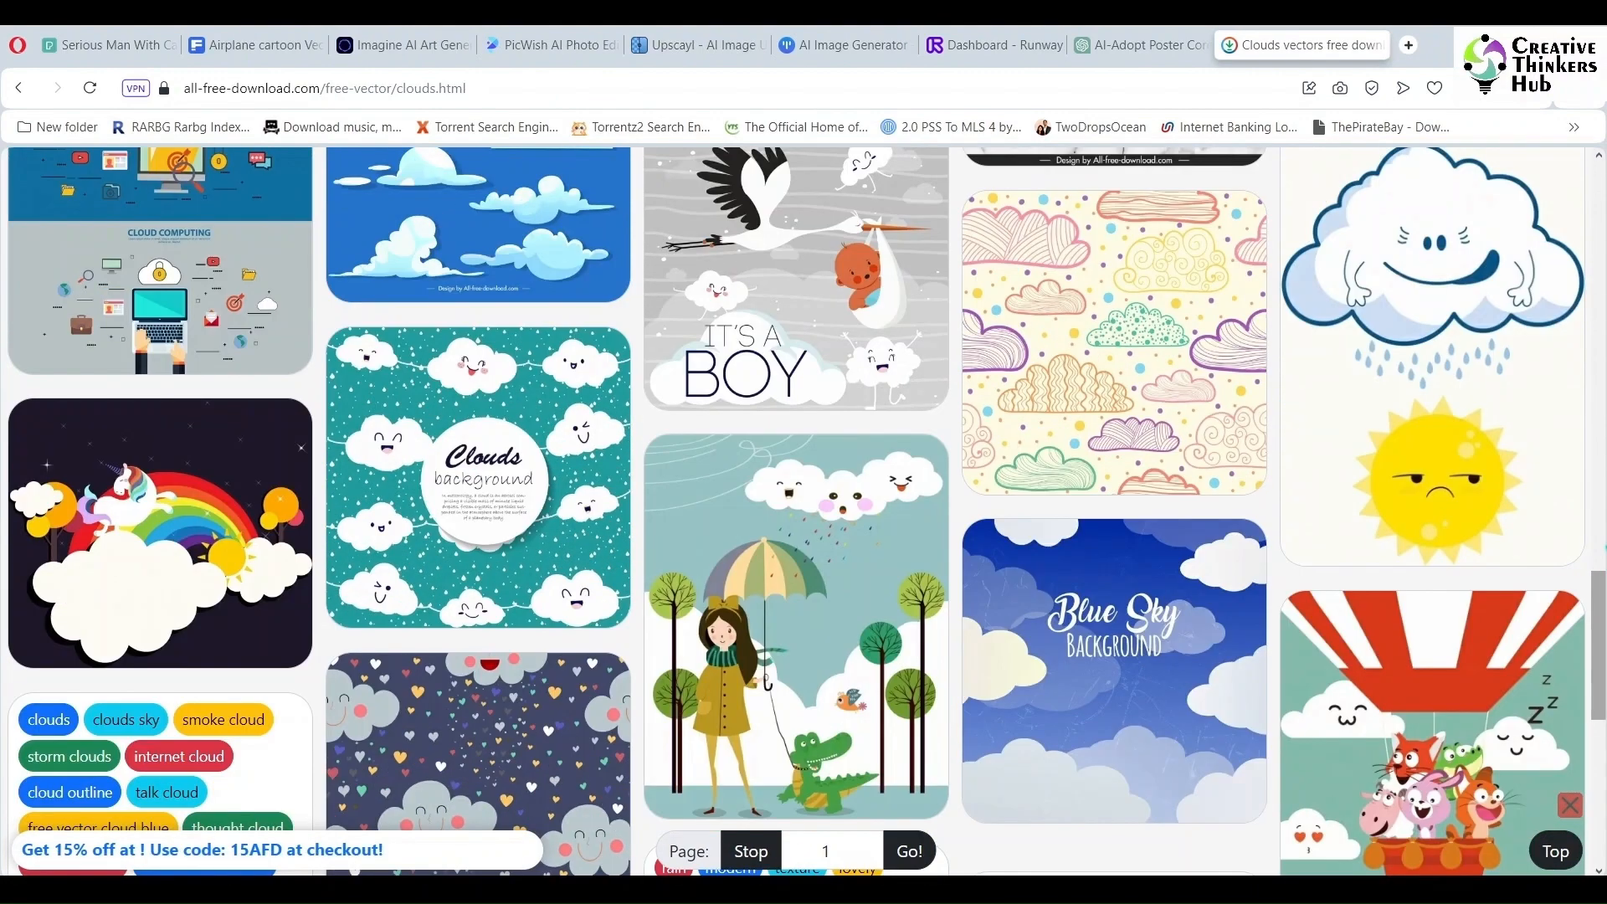
click(1123, 387)
scroll(1015, 714, down, 3)
scroll(1016, 714, down, 3)
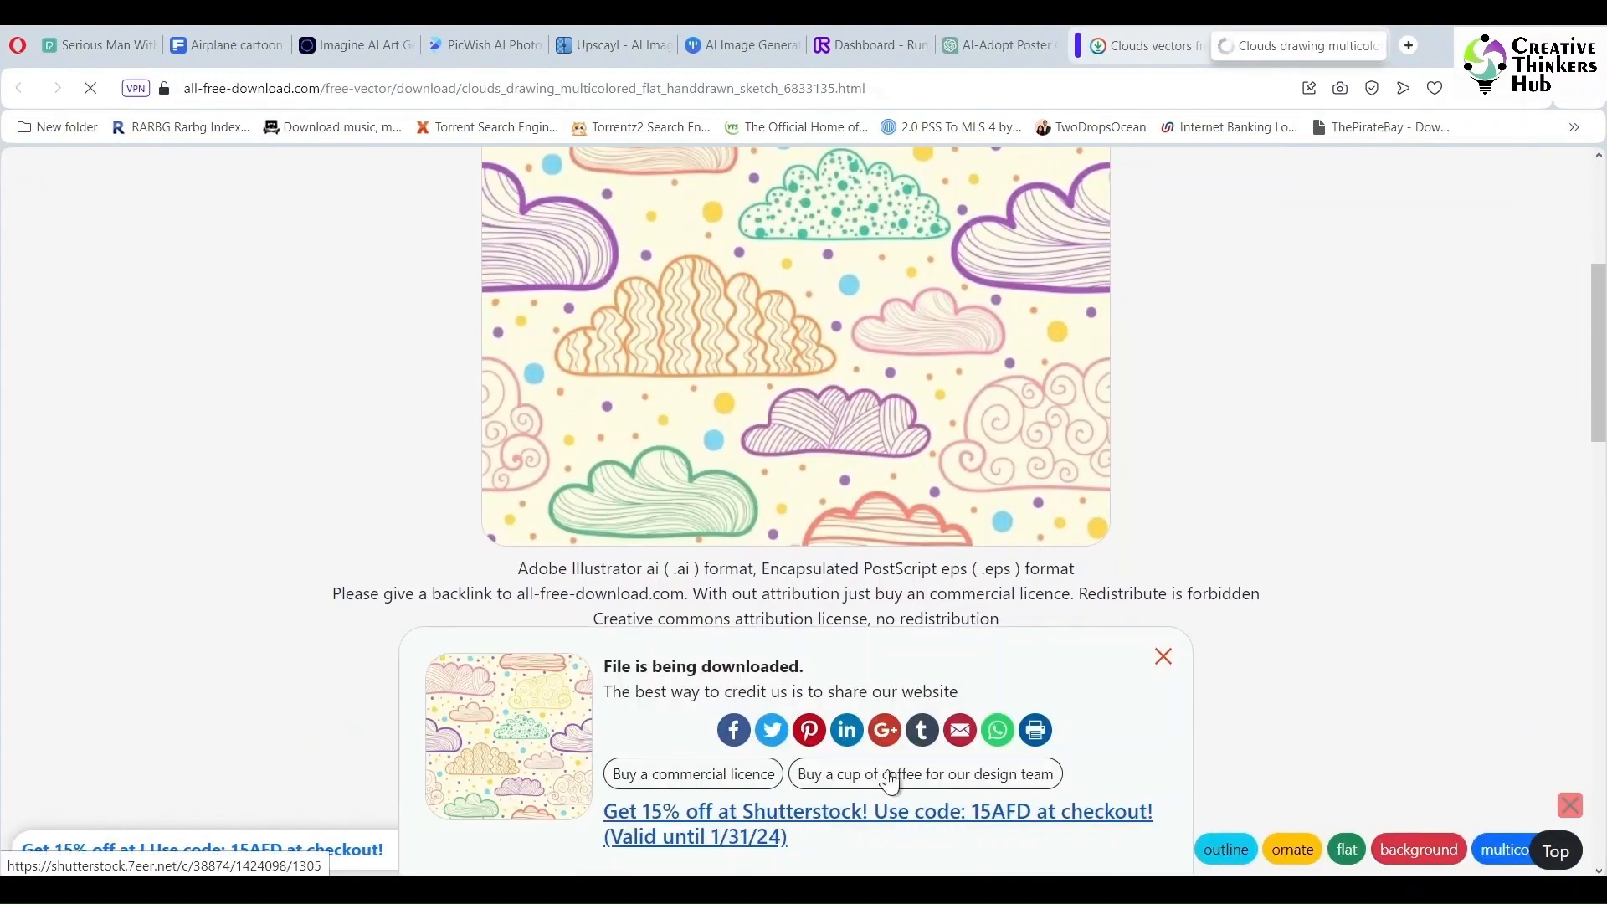
click(1373, 46)
- Download the romance pattern stylized cloud hearts icons repeating decor vector
scroll(1288, 504, down, 5)
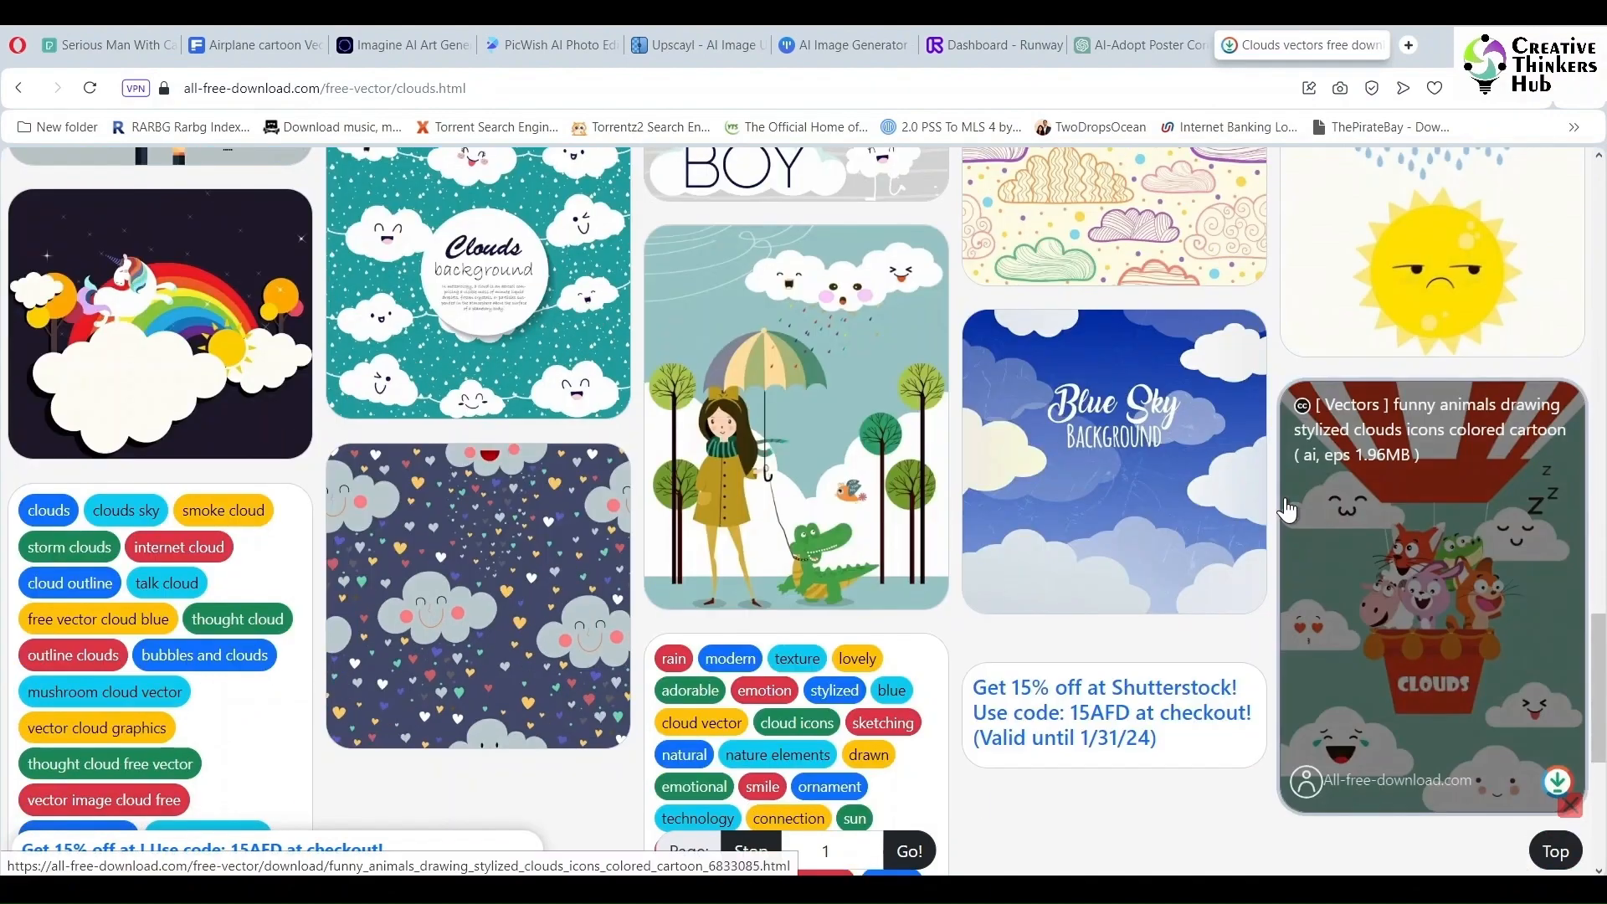
click(1289, 502)
scroll(857, 787, down, 5)
click(858, 800)
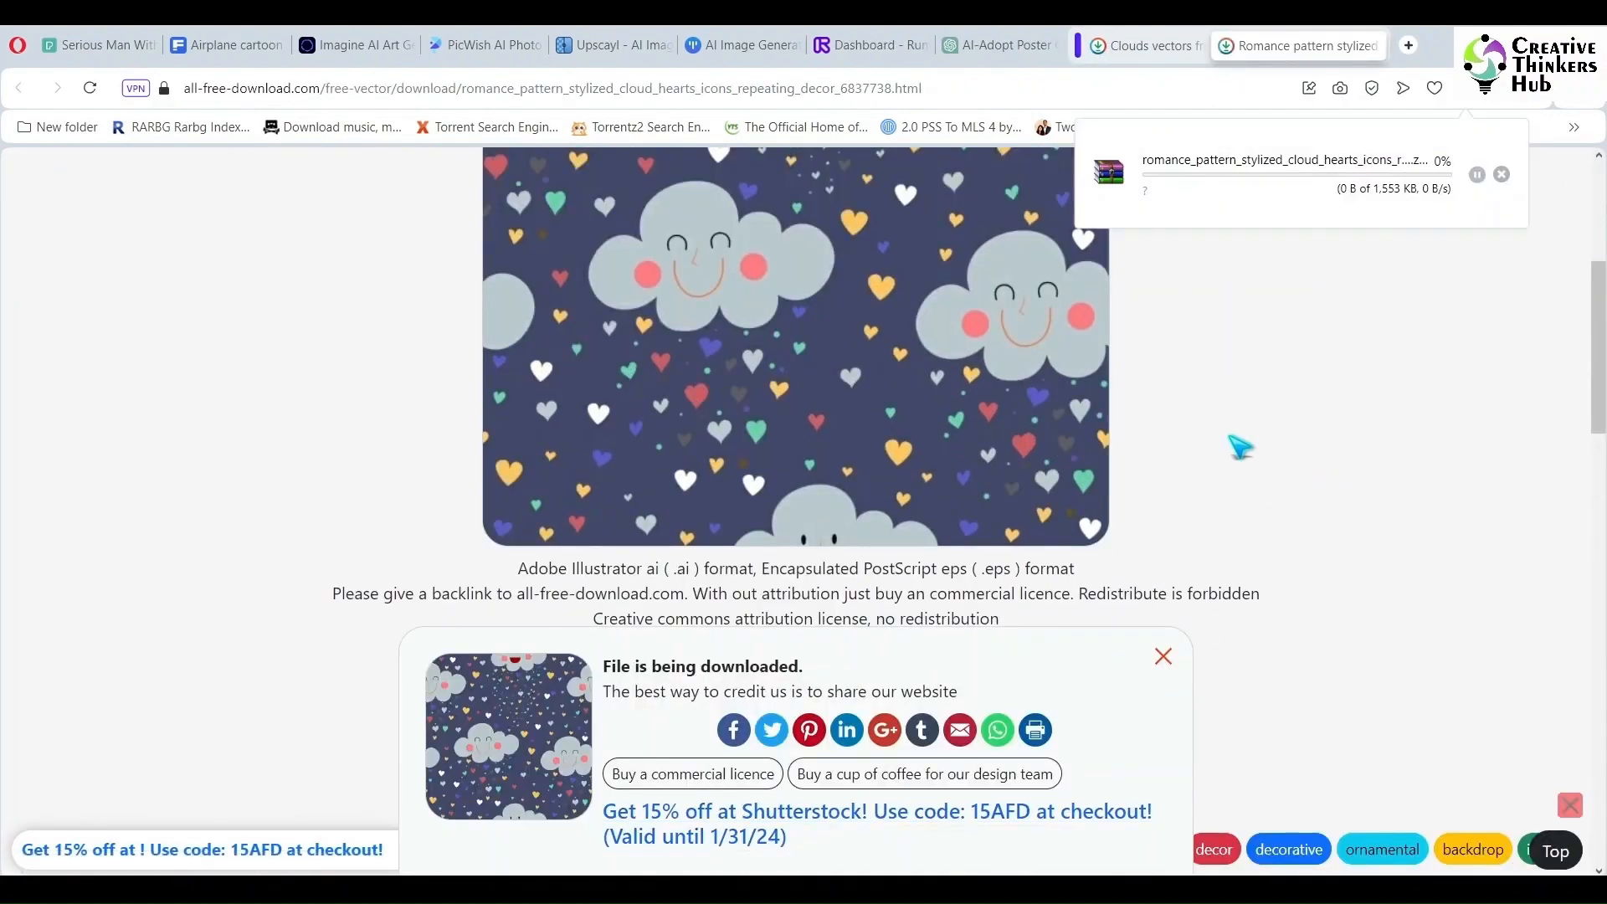
key(ctrl+w)
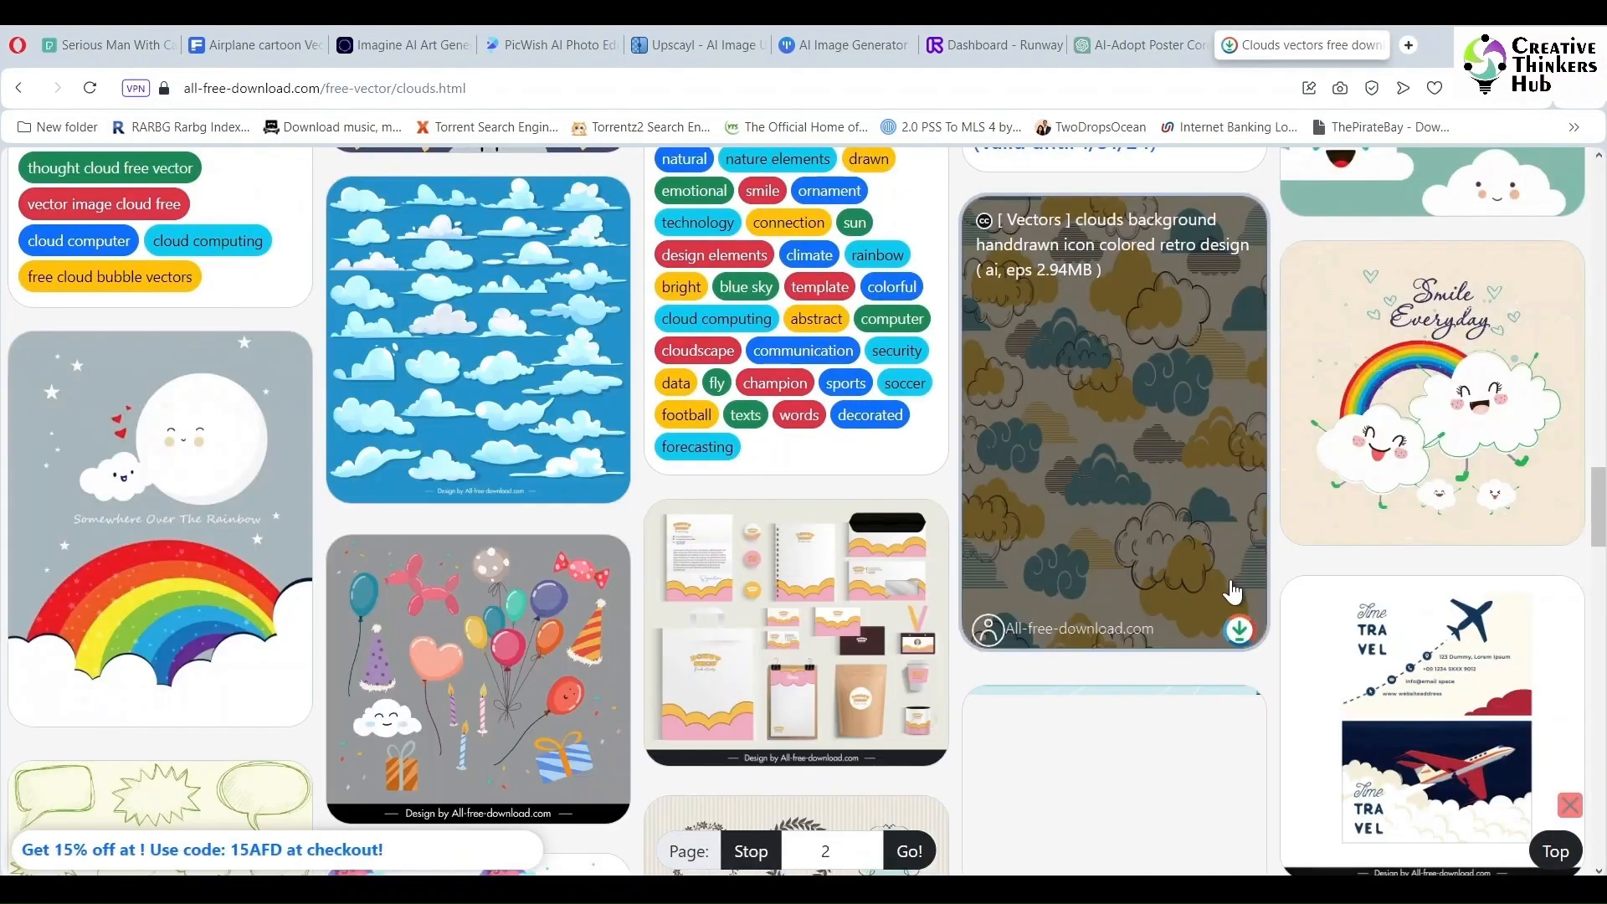
- Browse the remaining cloud vector results
scroll(1230, 594, down, 15)
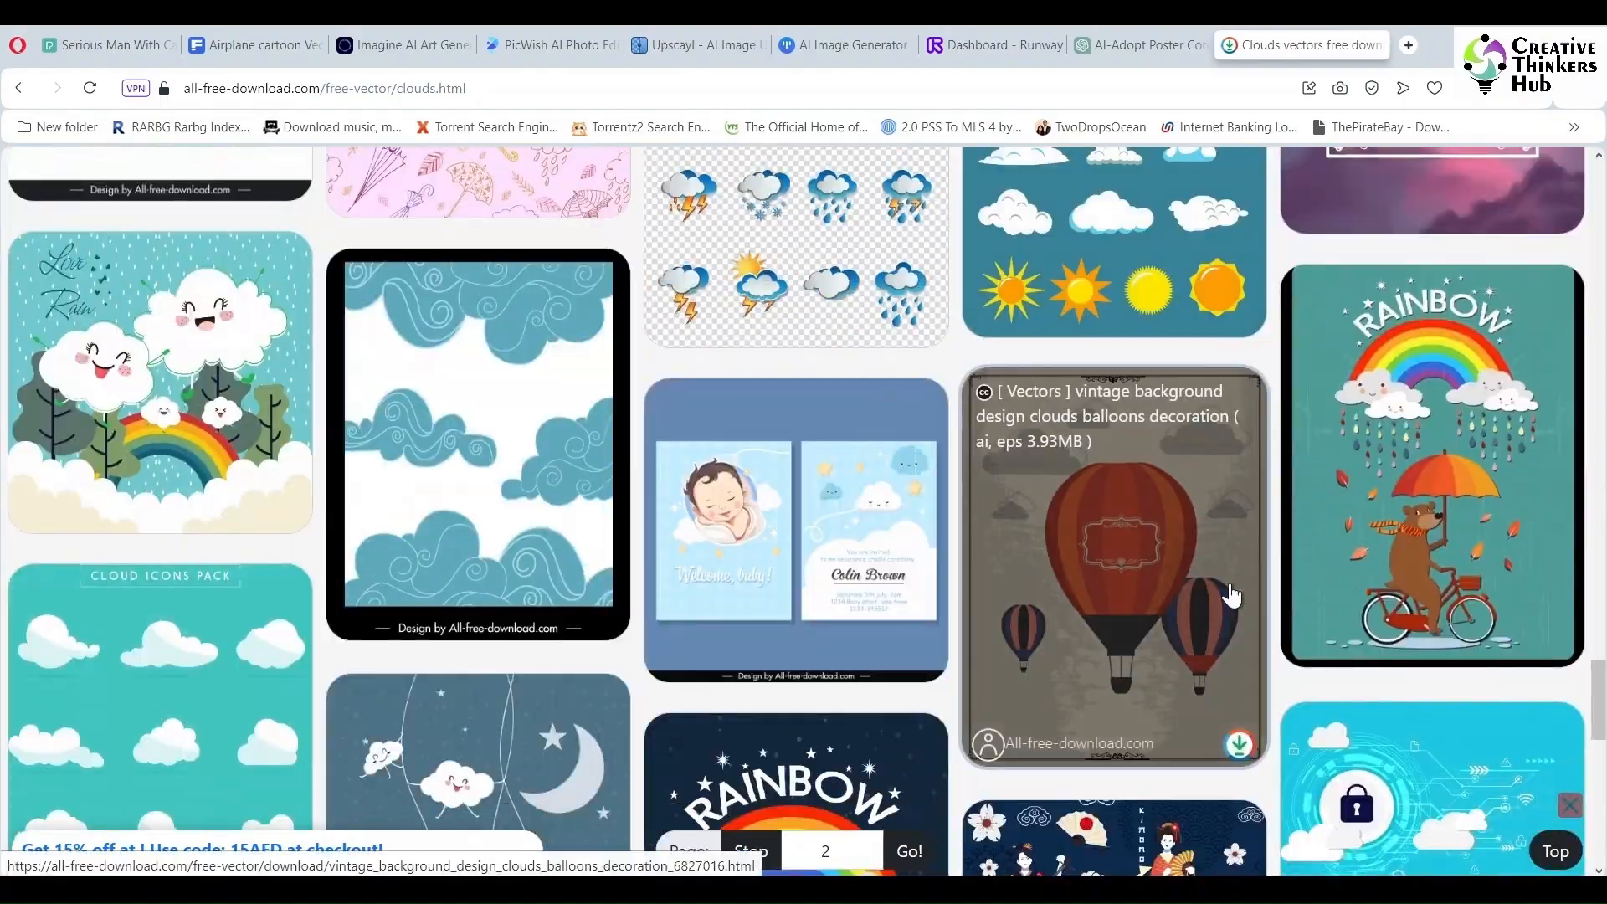
scroll(1241, 595, up, 20)
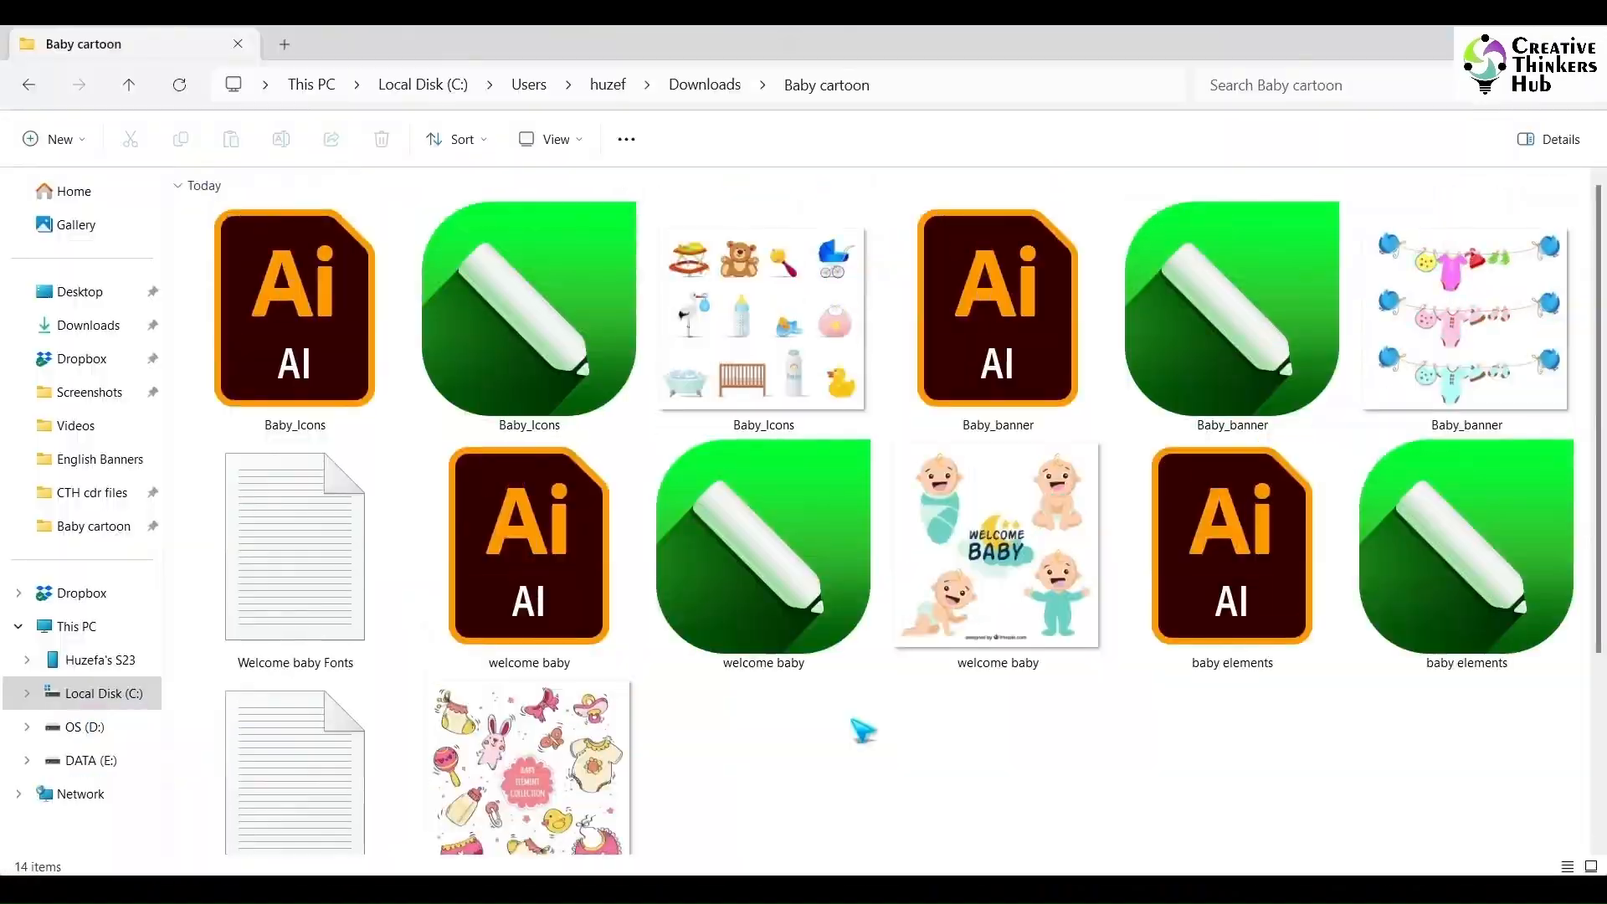
click(799, 591)
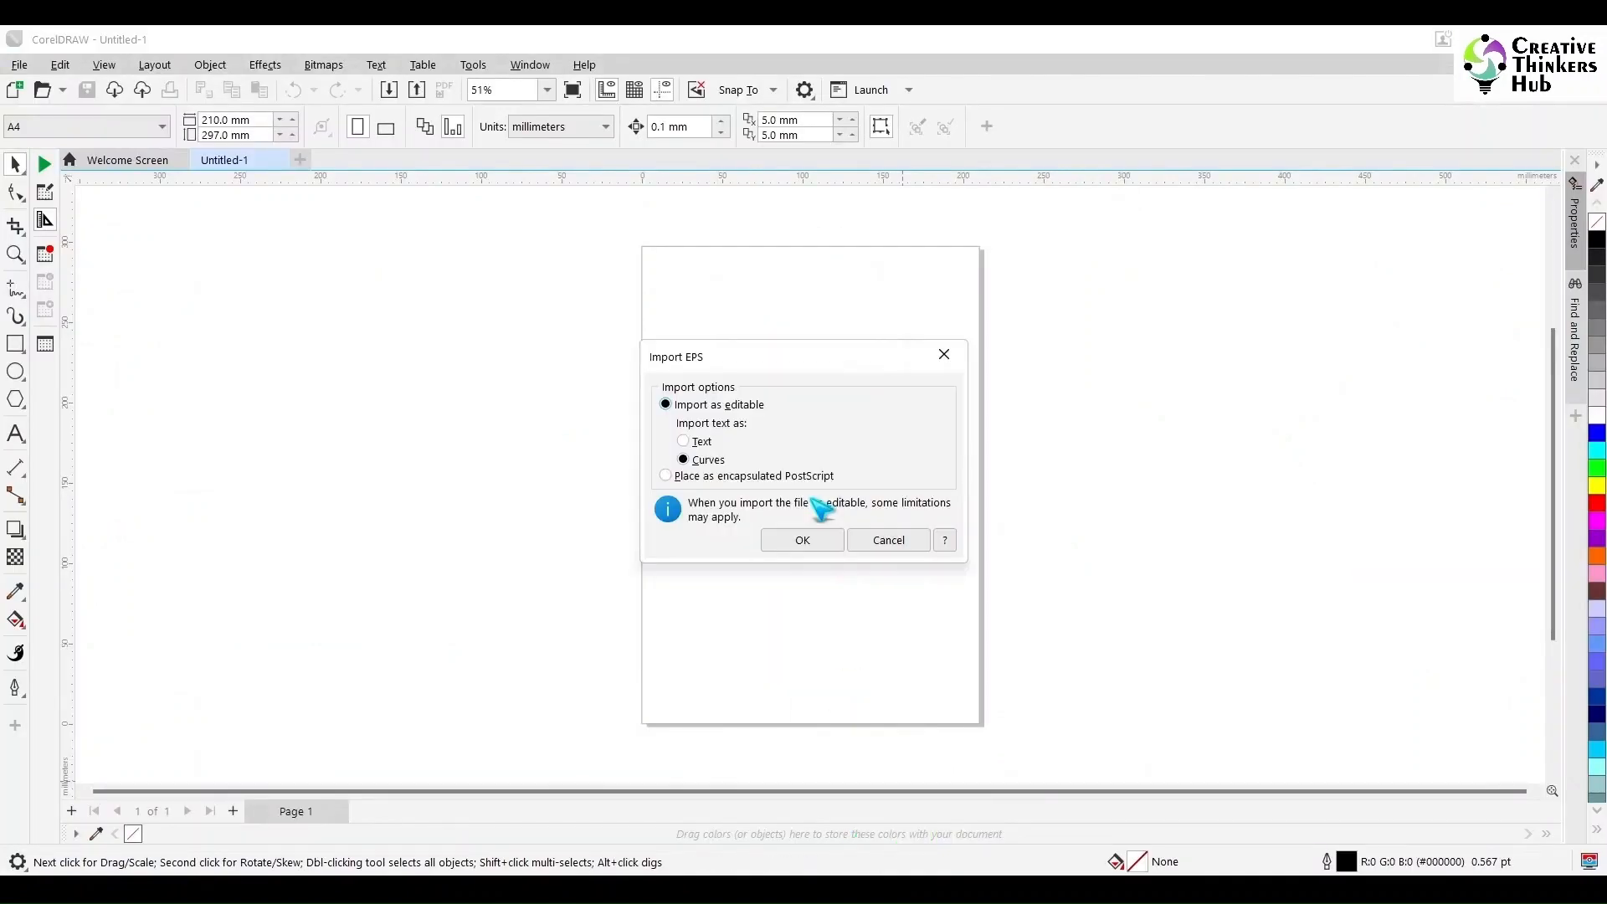
- Open the welcome baby CorelDRAW file from the Baby cartoon downloads folder
click(807, 539)
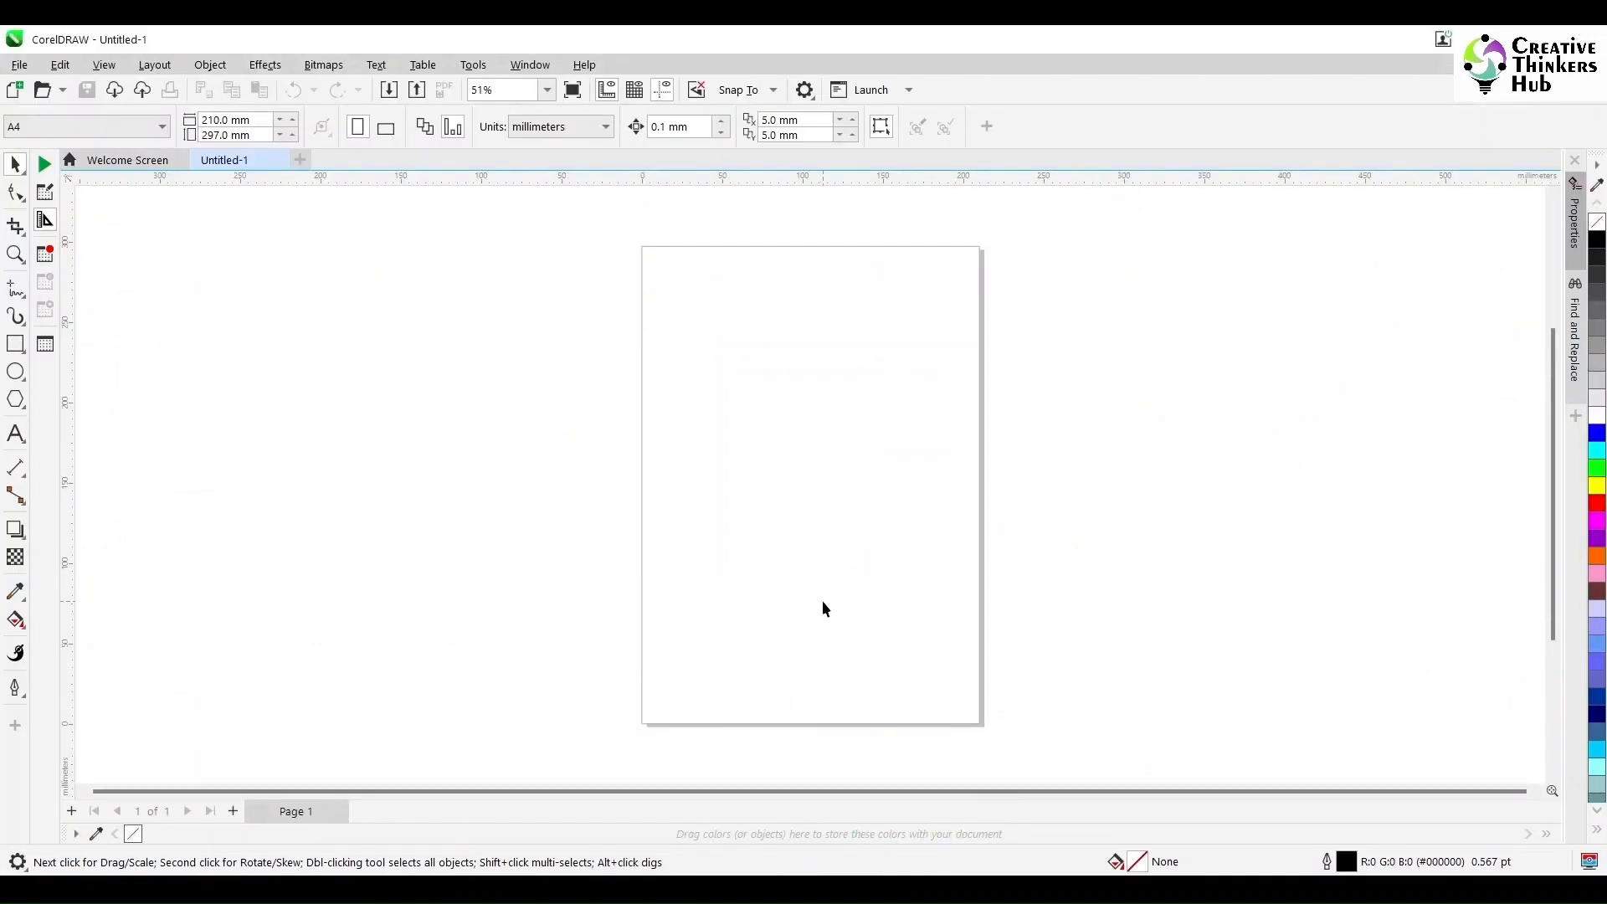
key(Return)
click(1111, 394)
scroll(941, 498, up, 2)
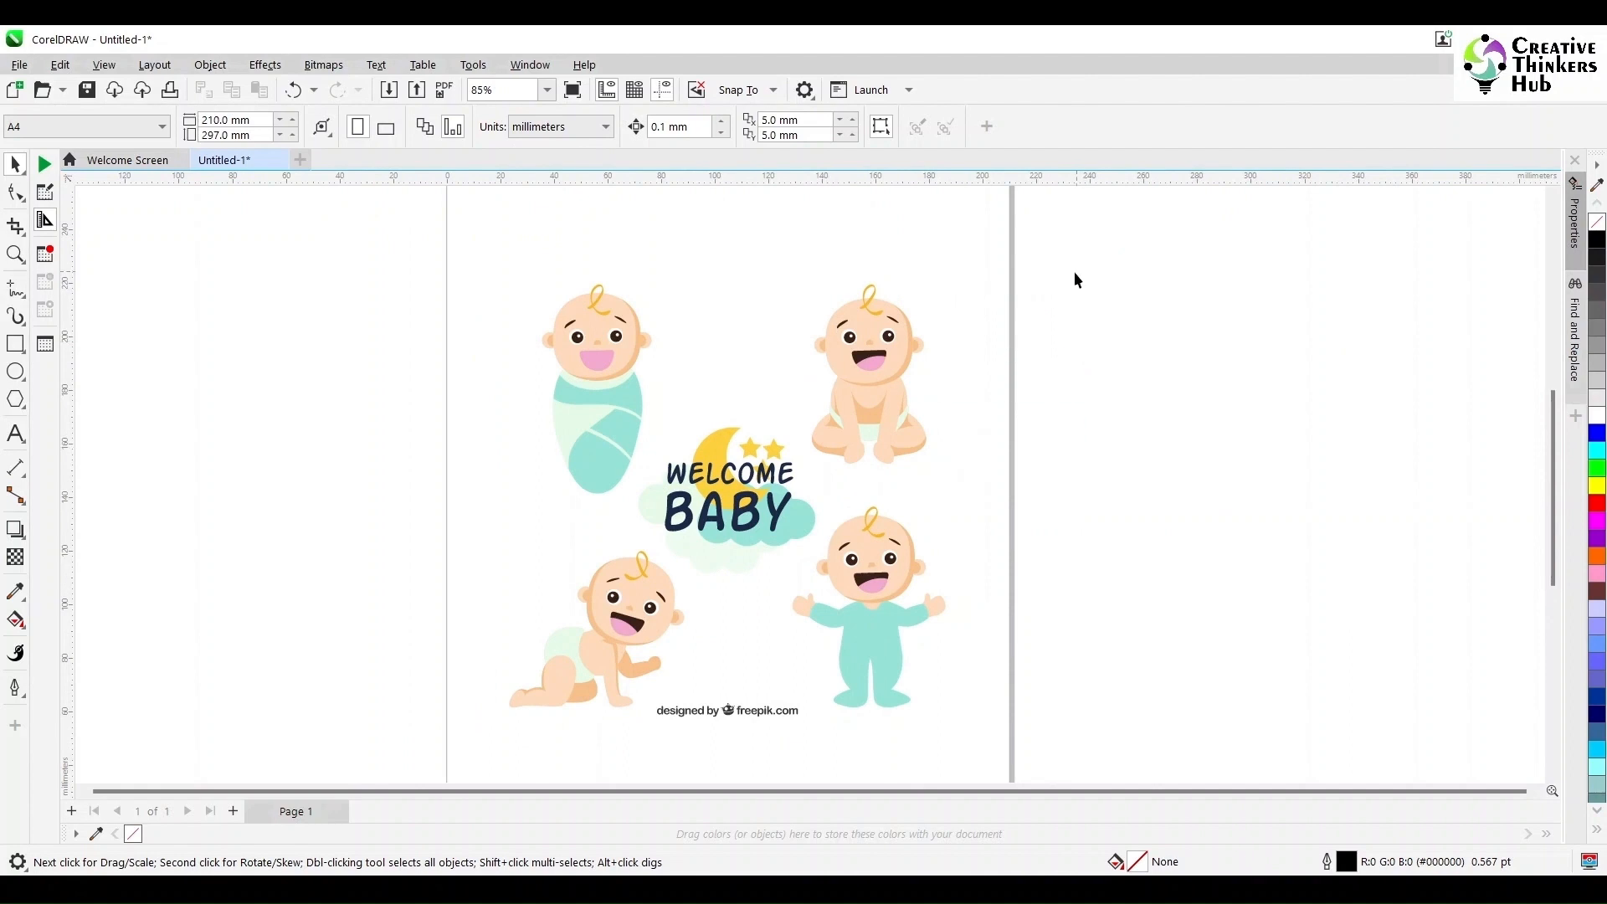
- Delete three of the babies and the freepik credit line, keeping the crawling baby and Welcome Baby title
drag(808, 469, 808, 467)
click(685, 762)
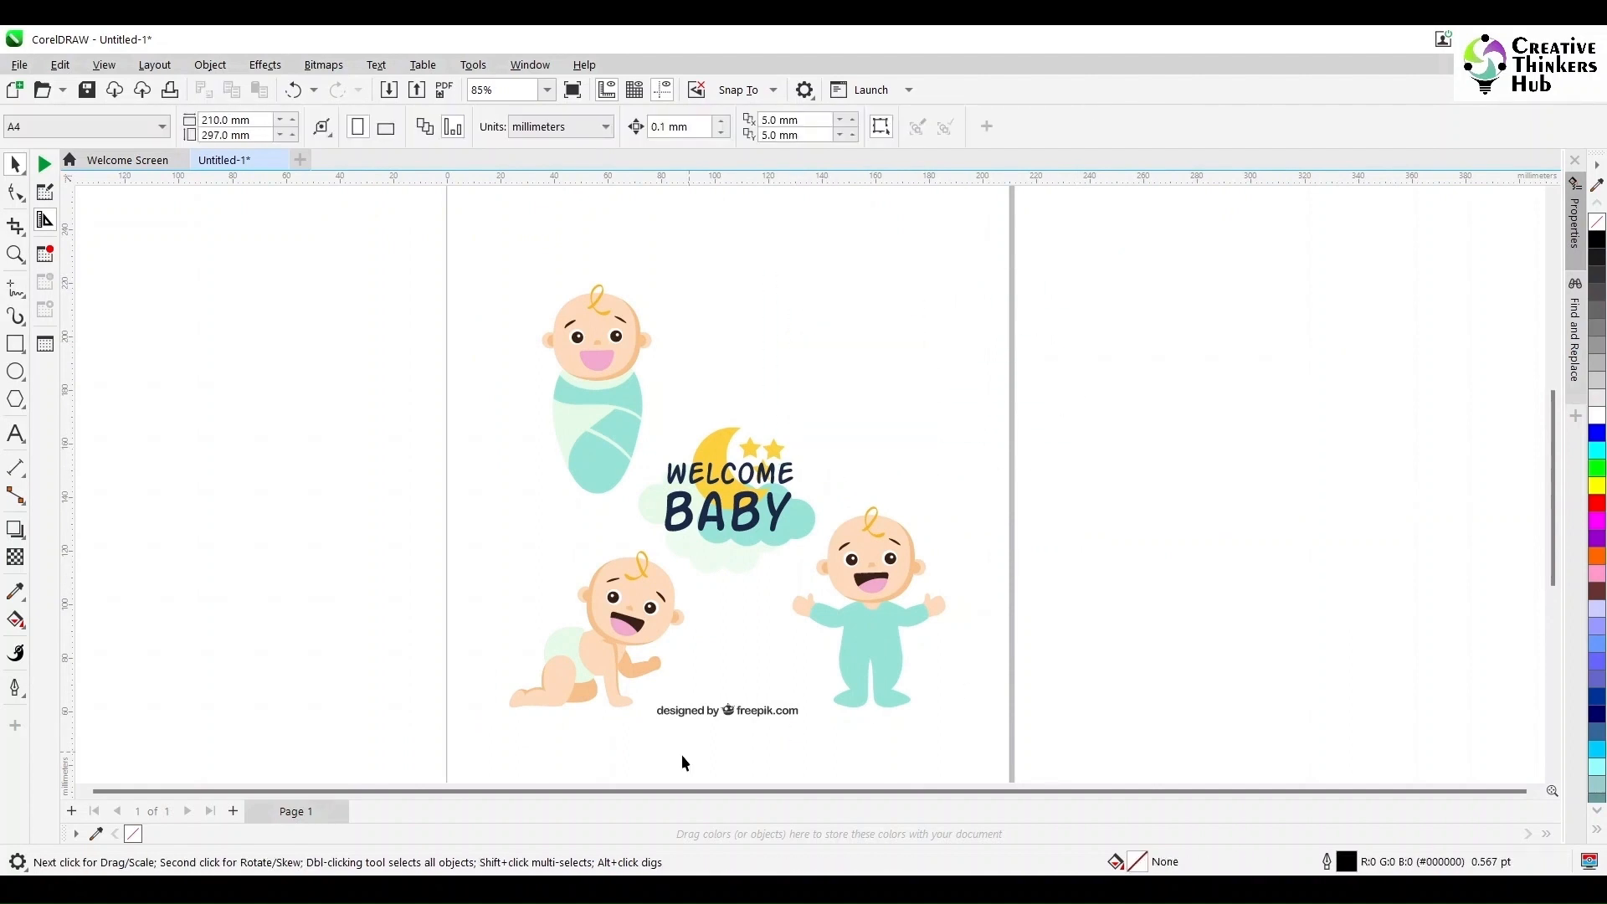
drag(787, 693, 779, 729)
key(Delete)
drag(656, 516, 658, 518)
key(Delete)
scroll(1065, 545, down, 3)
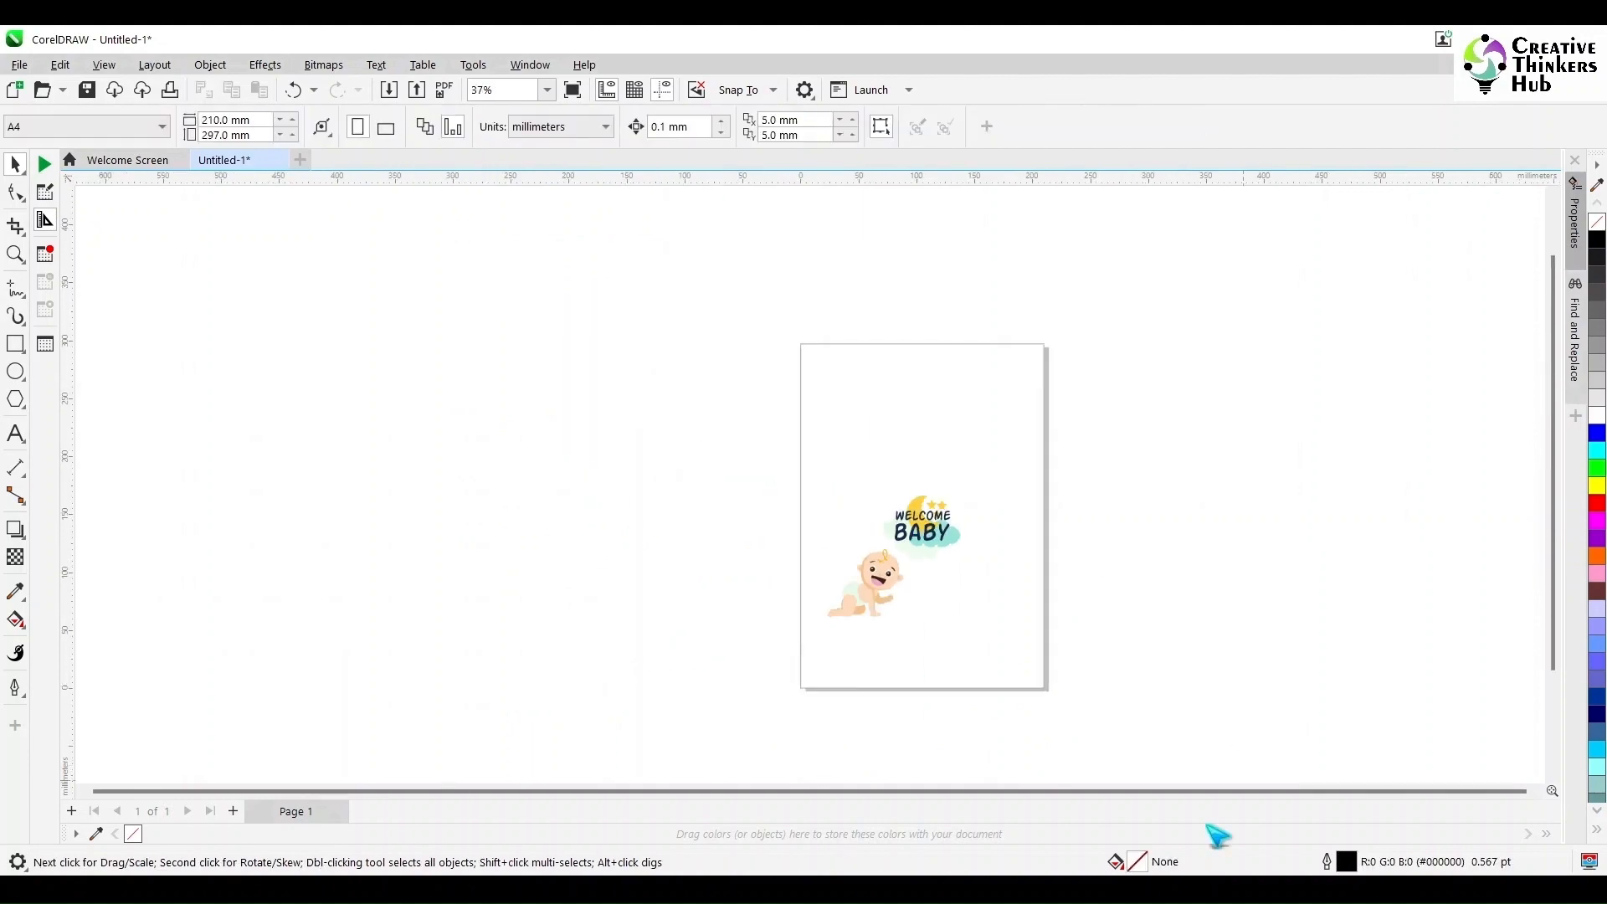
- Import the baby banner clothesline vector and place it to the side of the page
click(1118, 804)
click(939, 761)
drag(1185, 347, 931, 533)
key(Return)
drag(1202, 571, 1262, 417)
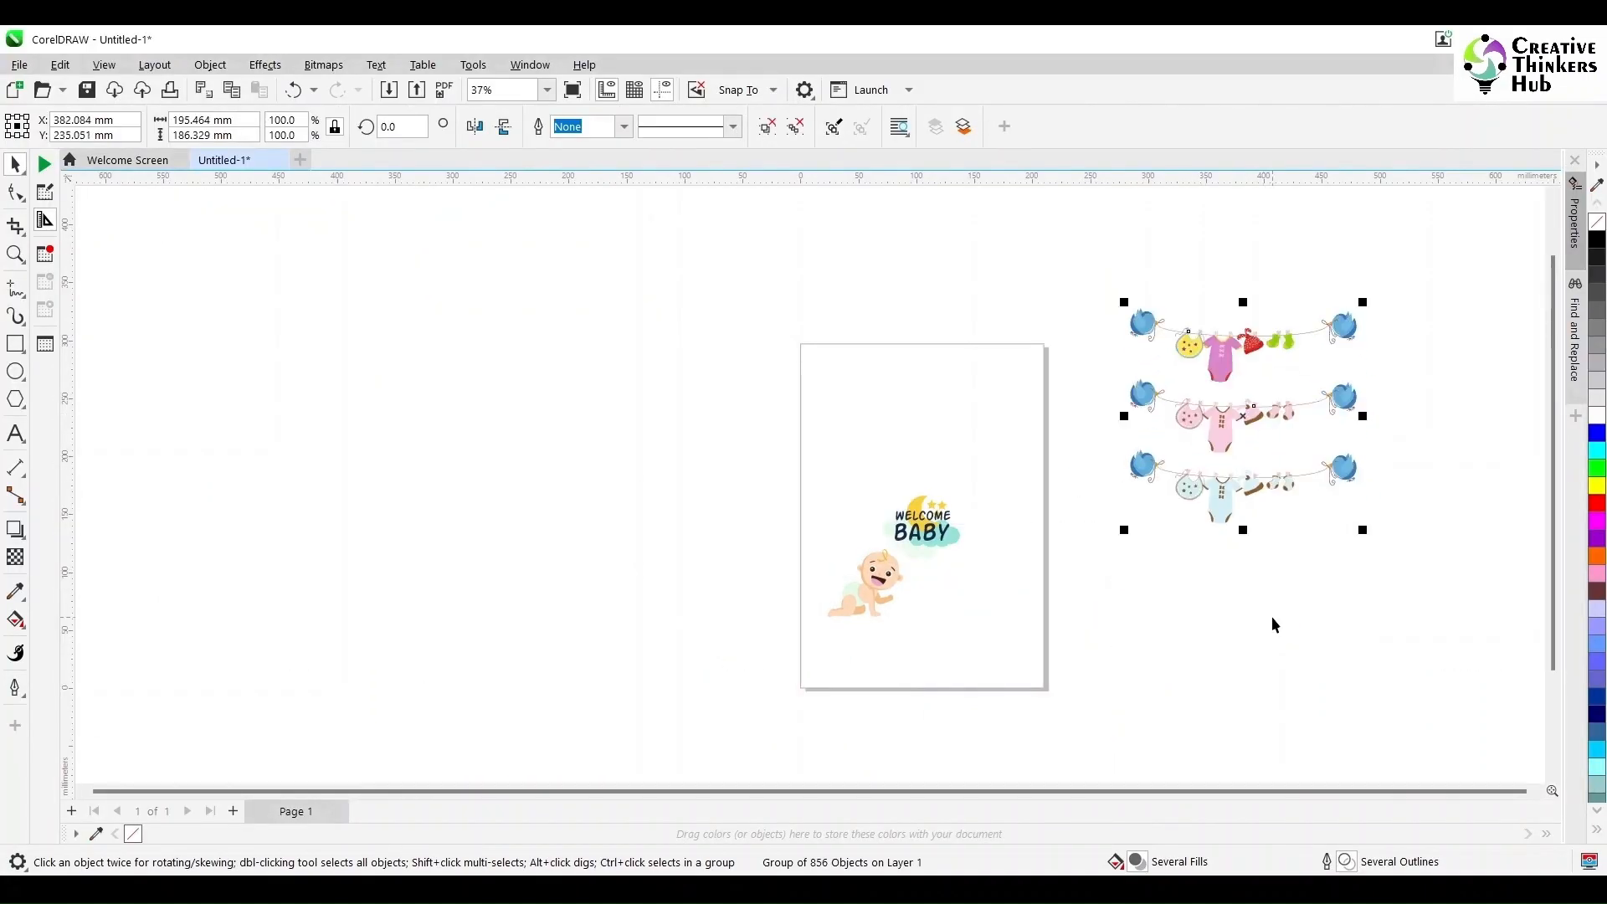
click(1273, 620)
- Open the Airplane cartoon downloads folder and preview the 420.jpg airplane image
click(909, 893)
key(alt+Up)
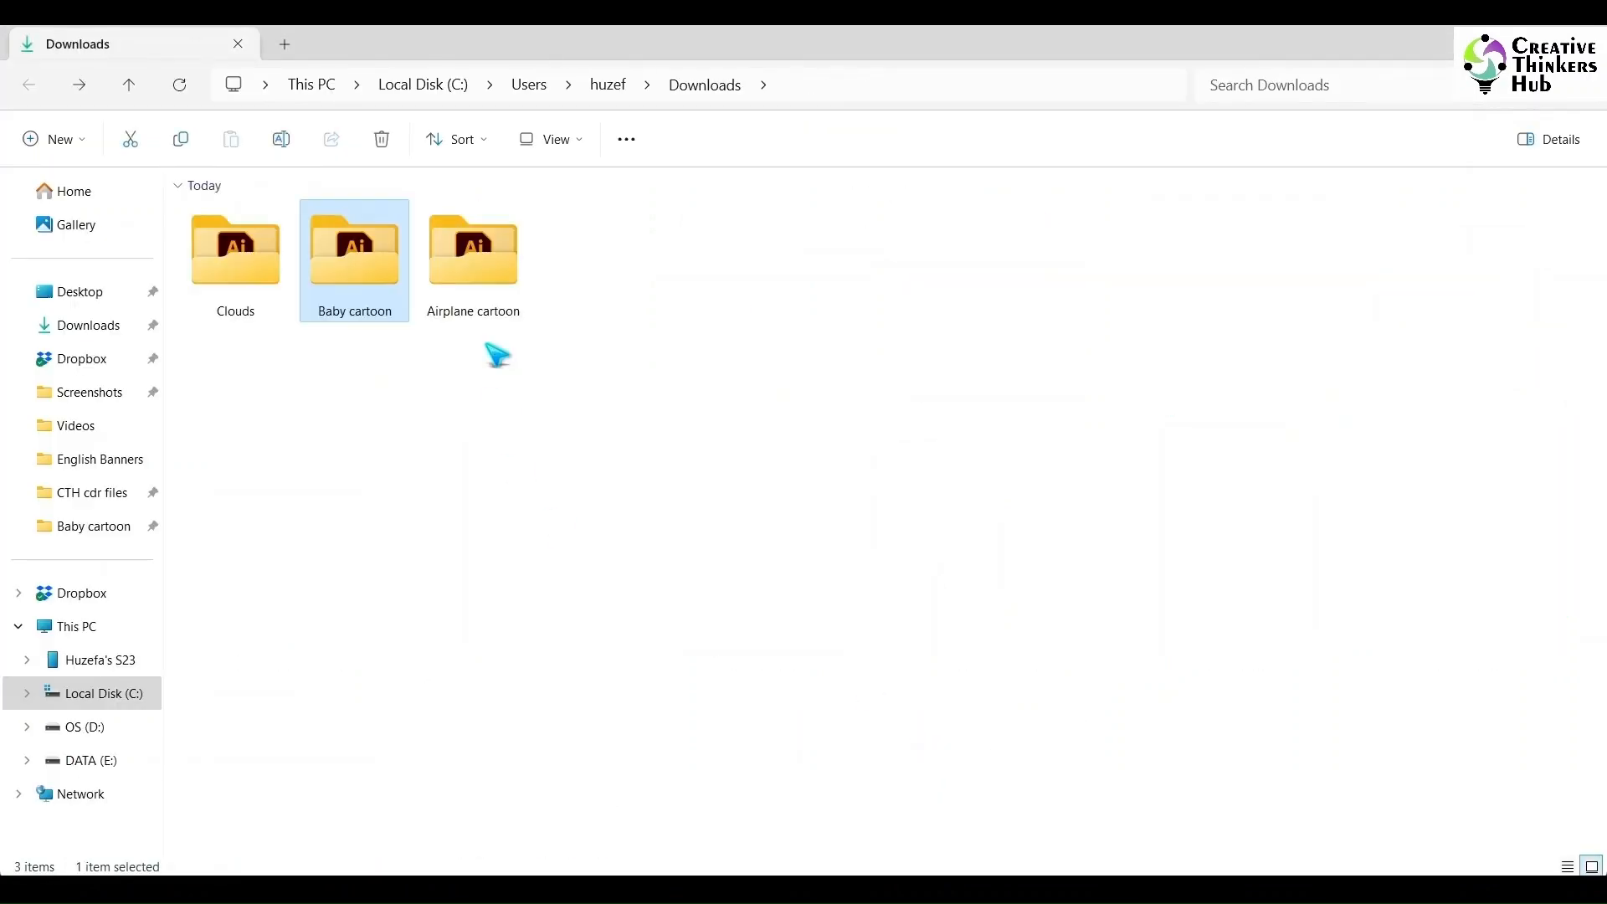
double_click(460, 251)
double_click(1033, 600)
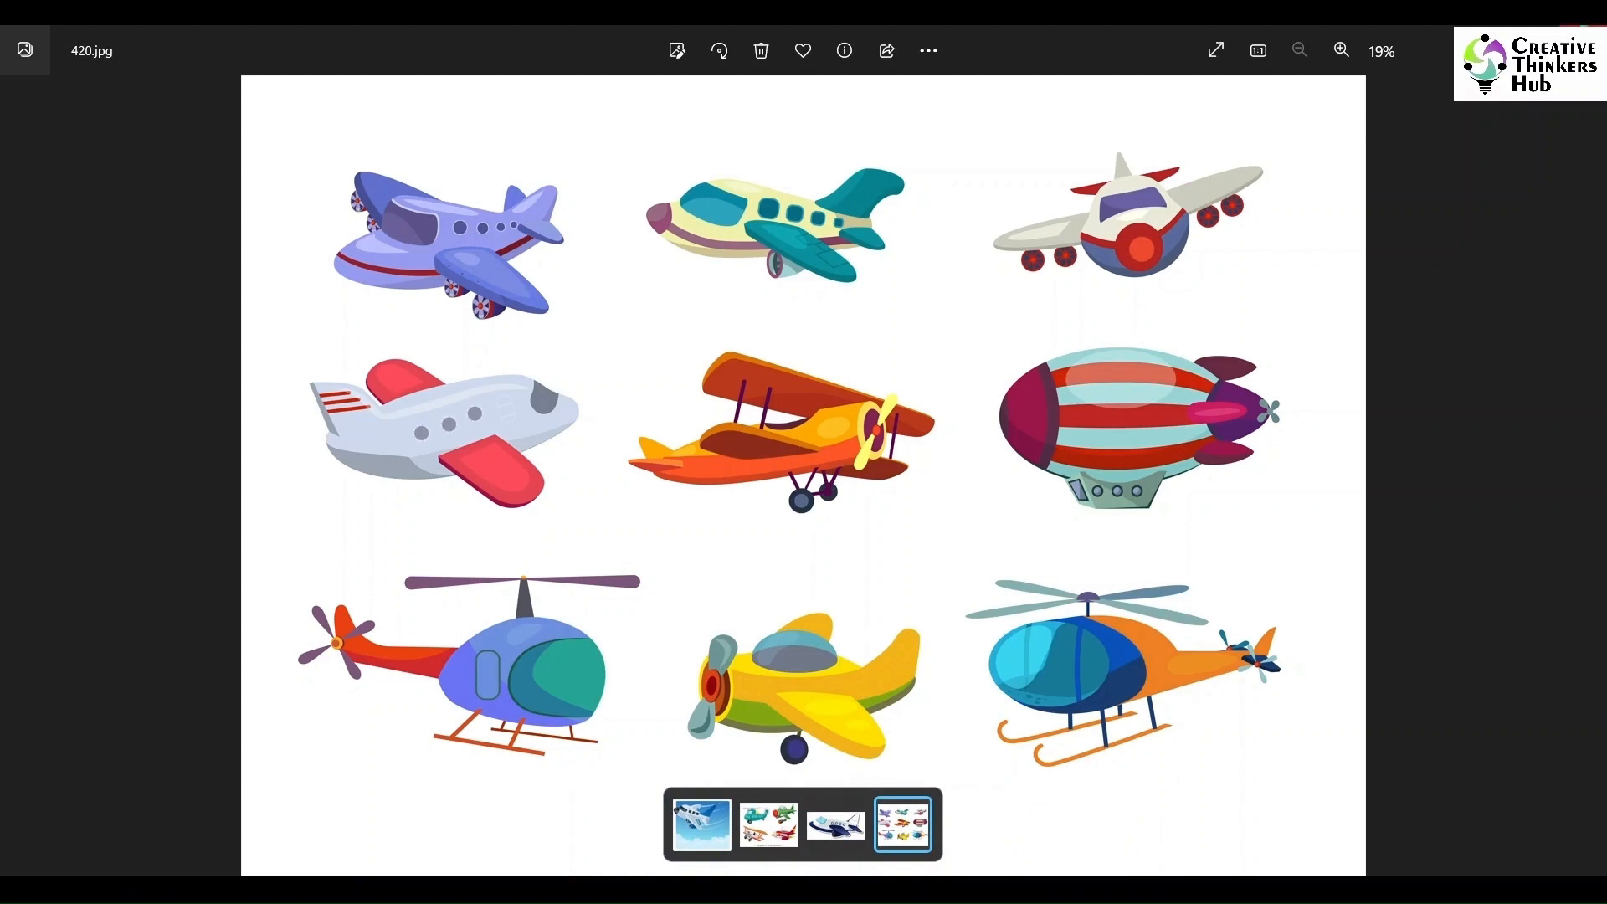
click(1584, 38)
- Import the airplane set EPS as editable curves and place it beside the page
drag(754, 579, 434, 366)
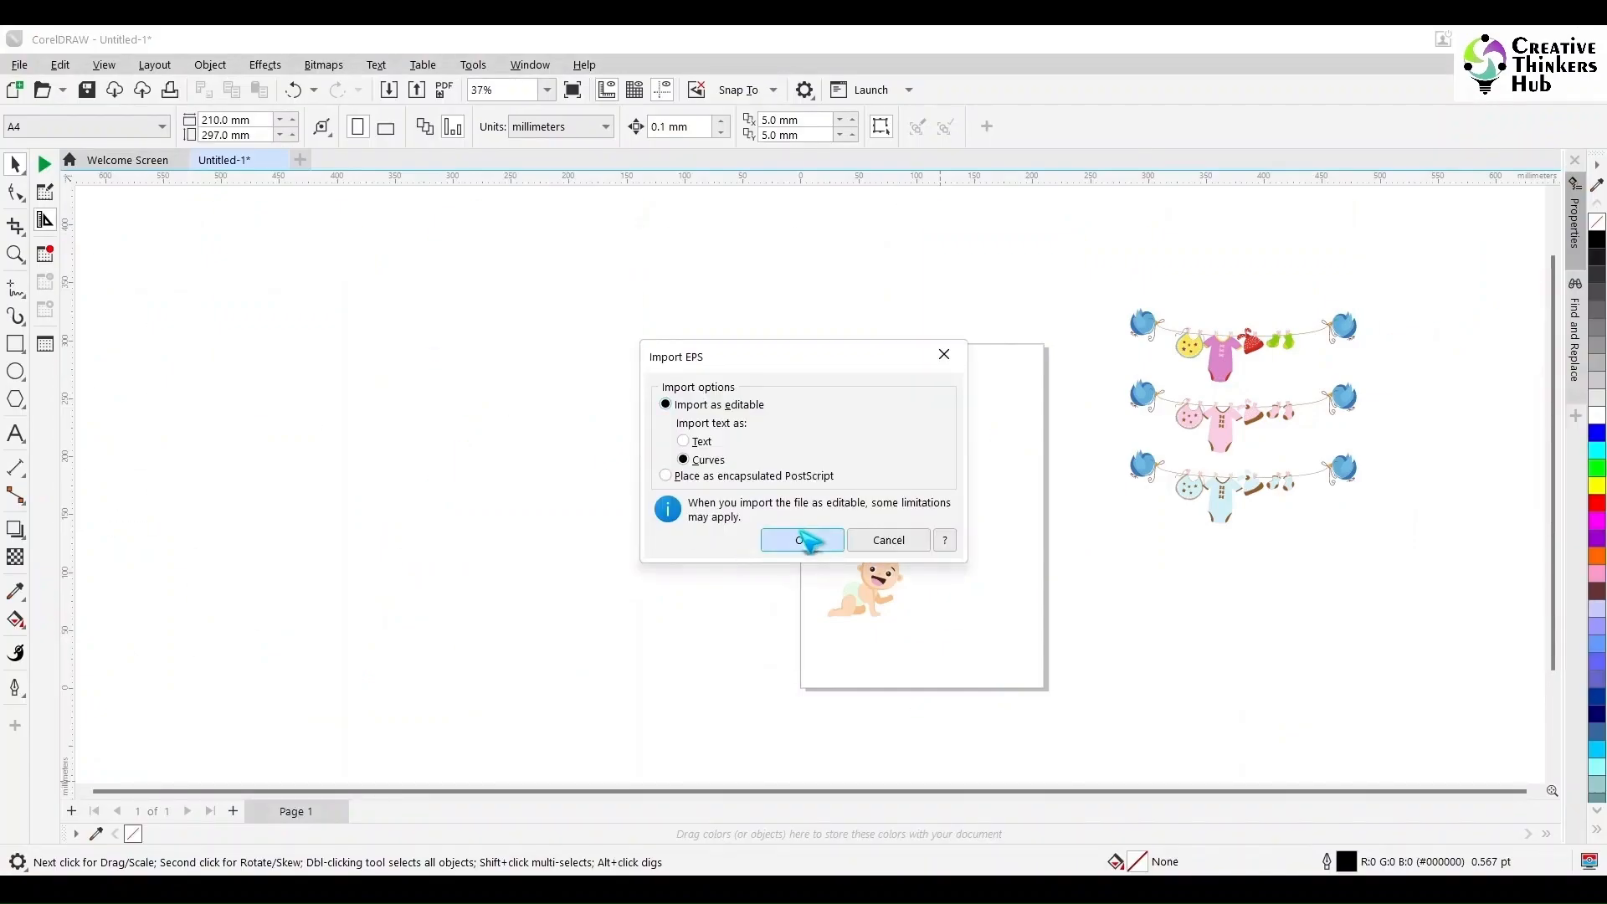
click(799, 532)
click(486, 552)
- Import the sky background from the Clouds downloads folder and place it below the airplane set
key(alt+Tab)
click(659, 713)
key(alt+Left)
click(245, 244)
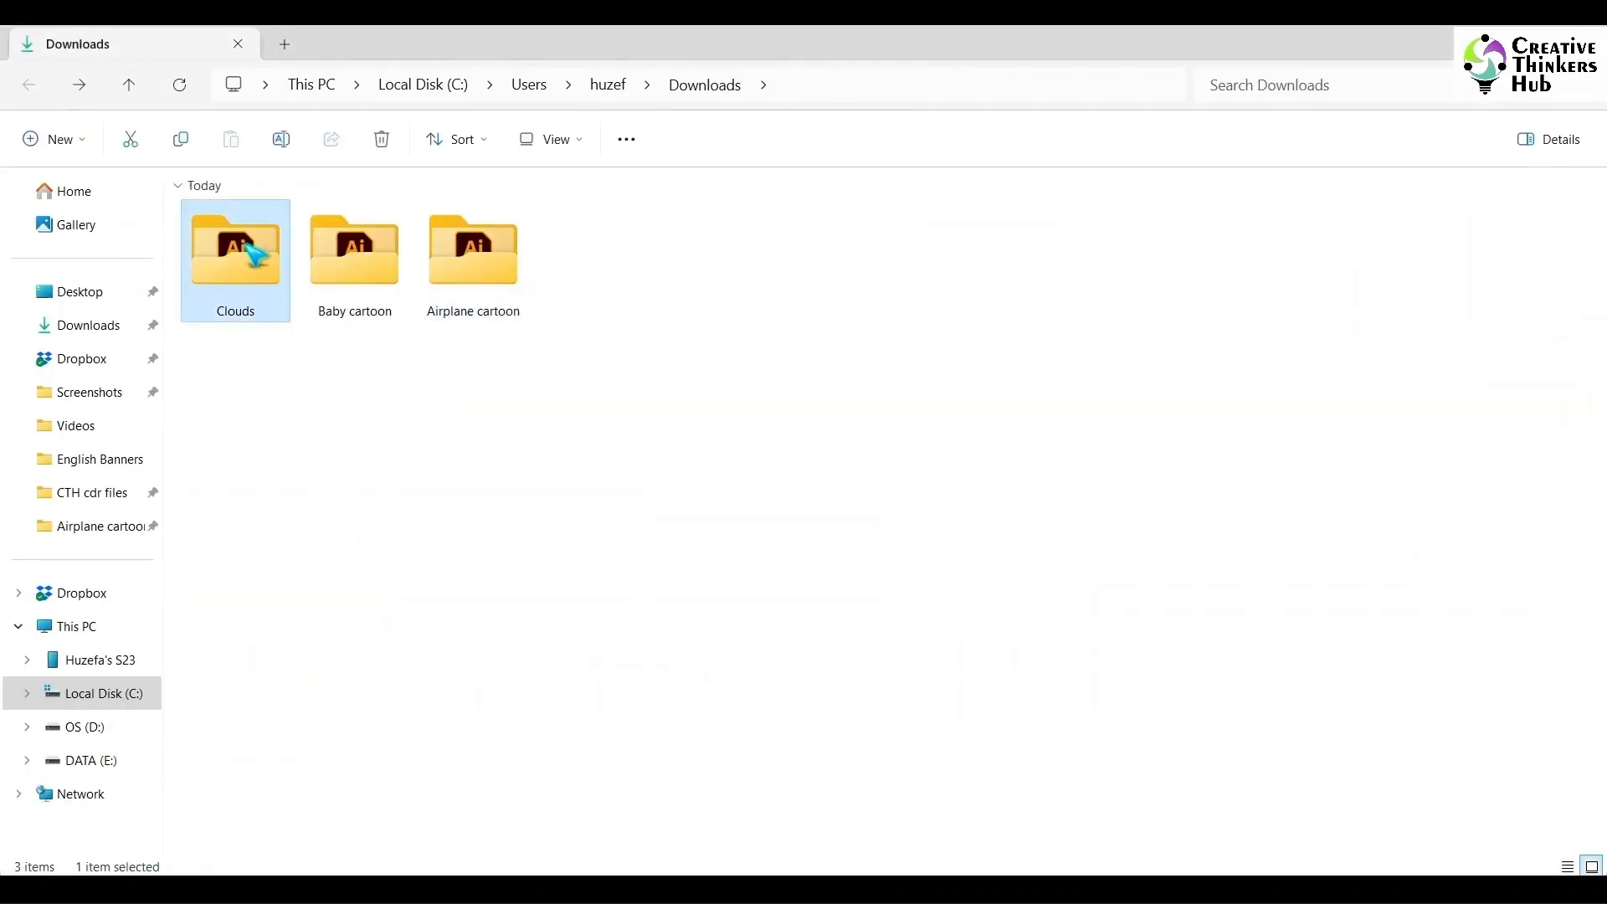
double_click(251, 253)
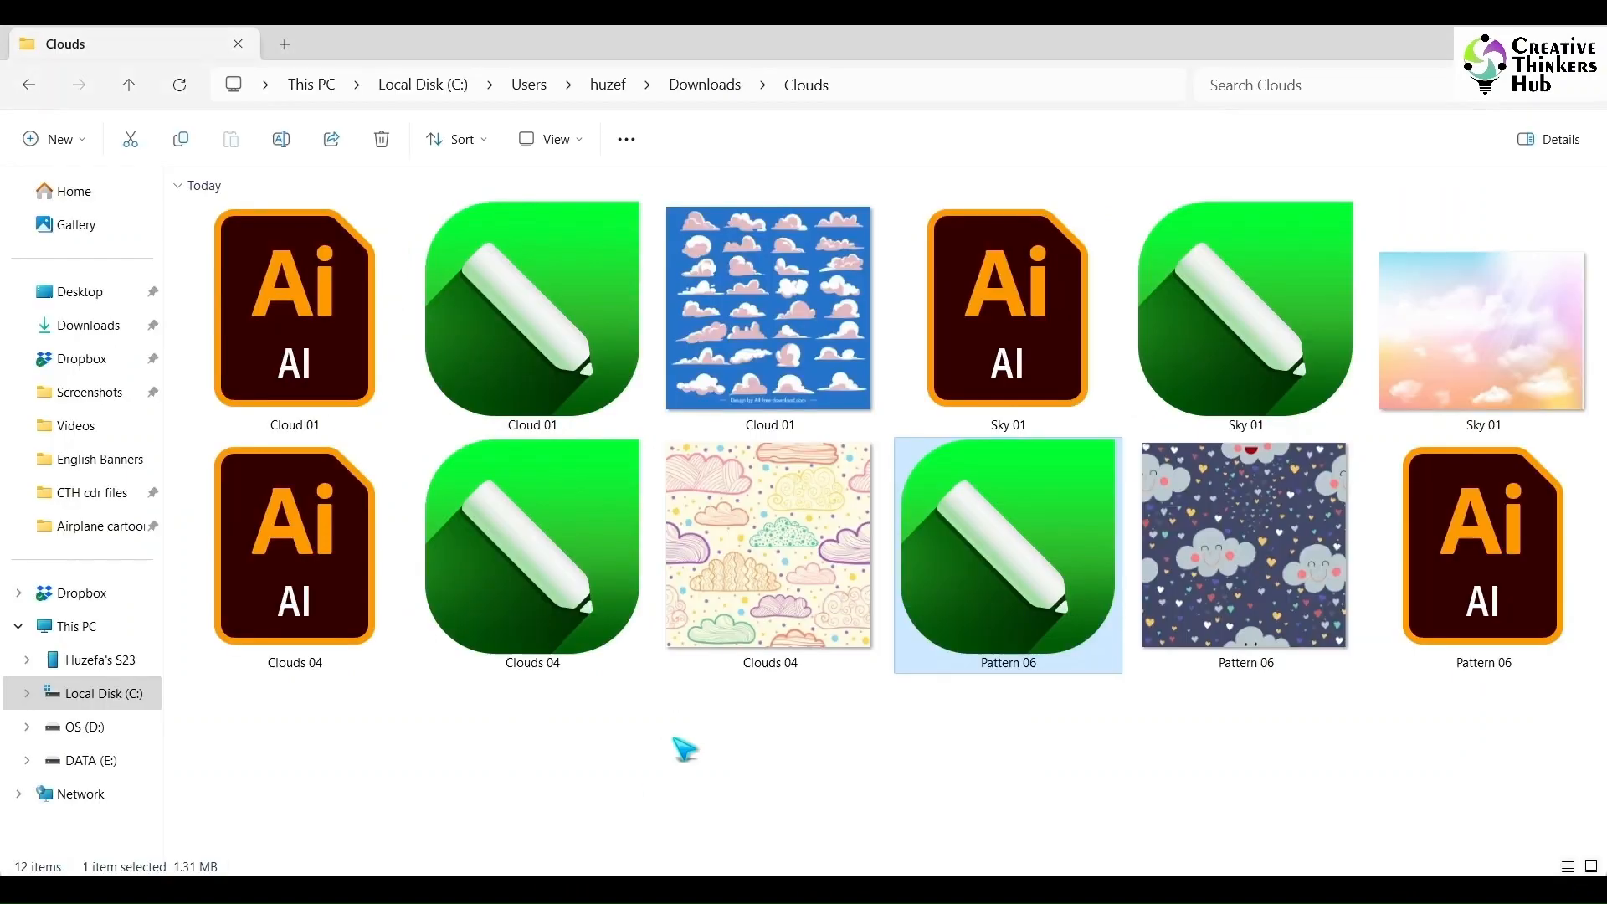
drag(1007, 586, 787, 601)
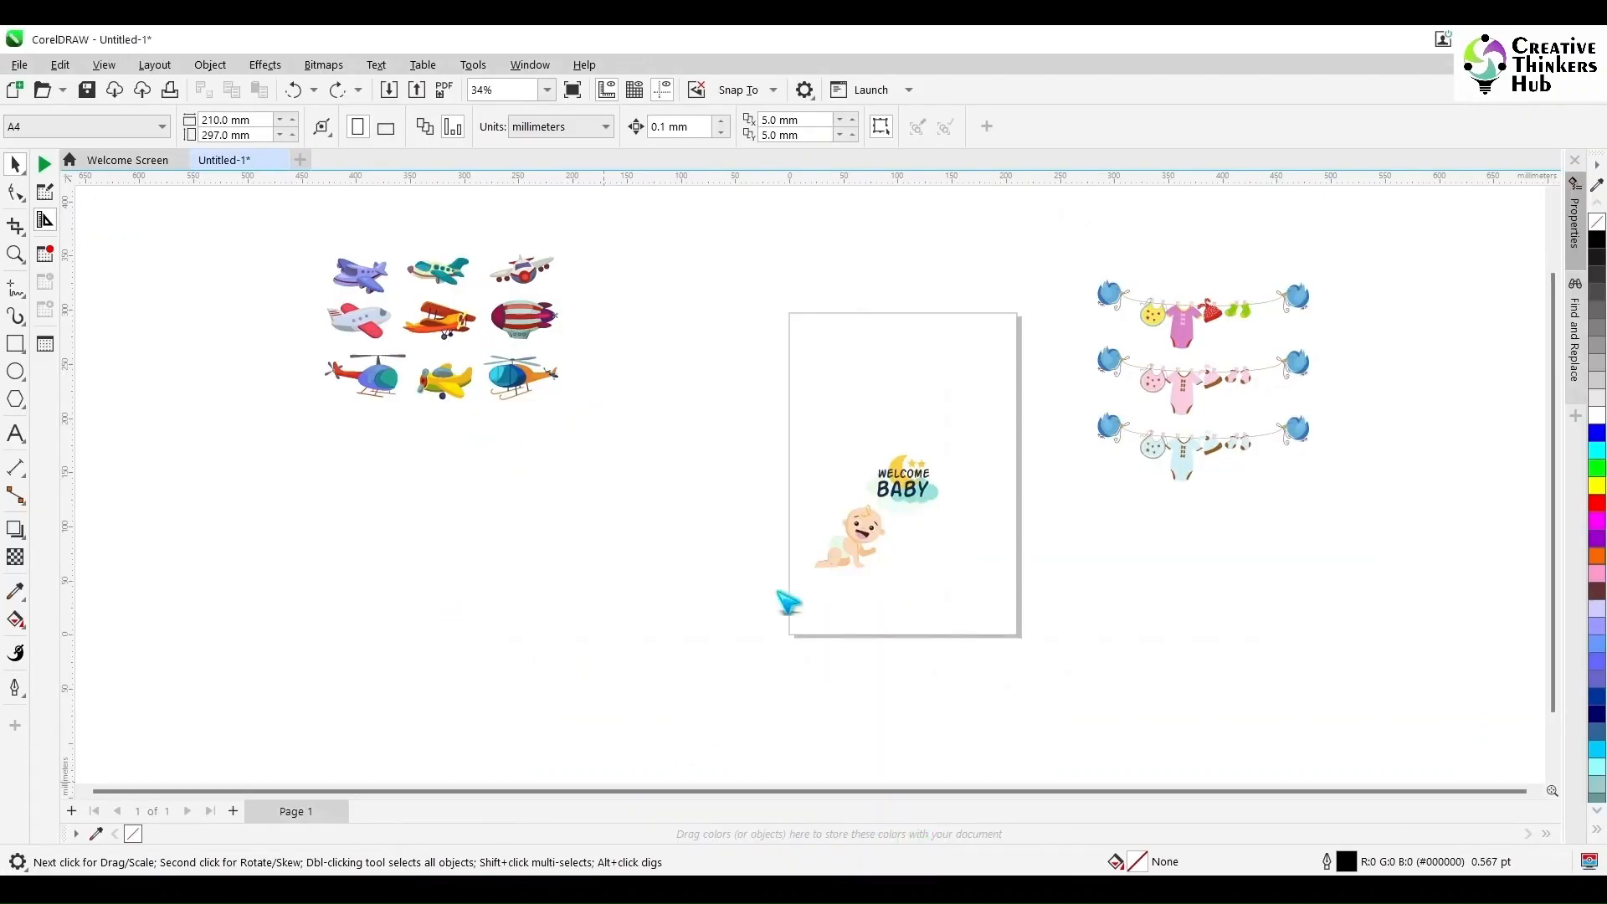
scroll(594, 674, down, 2)
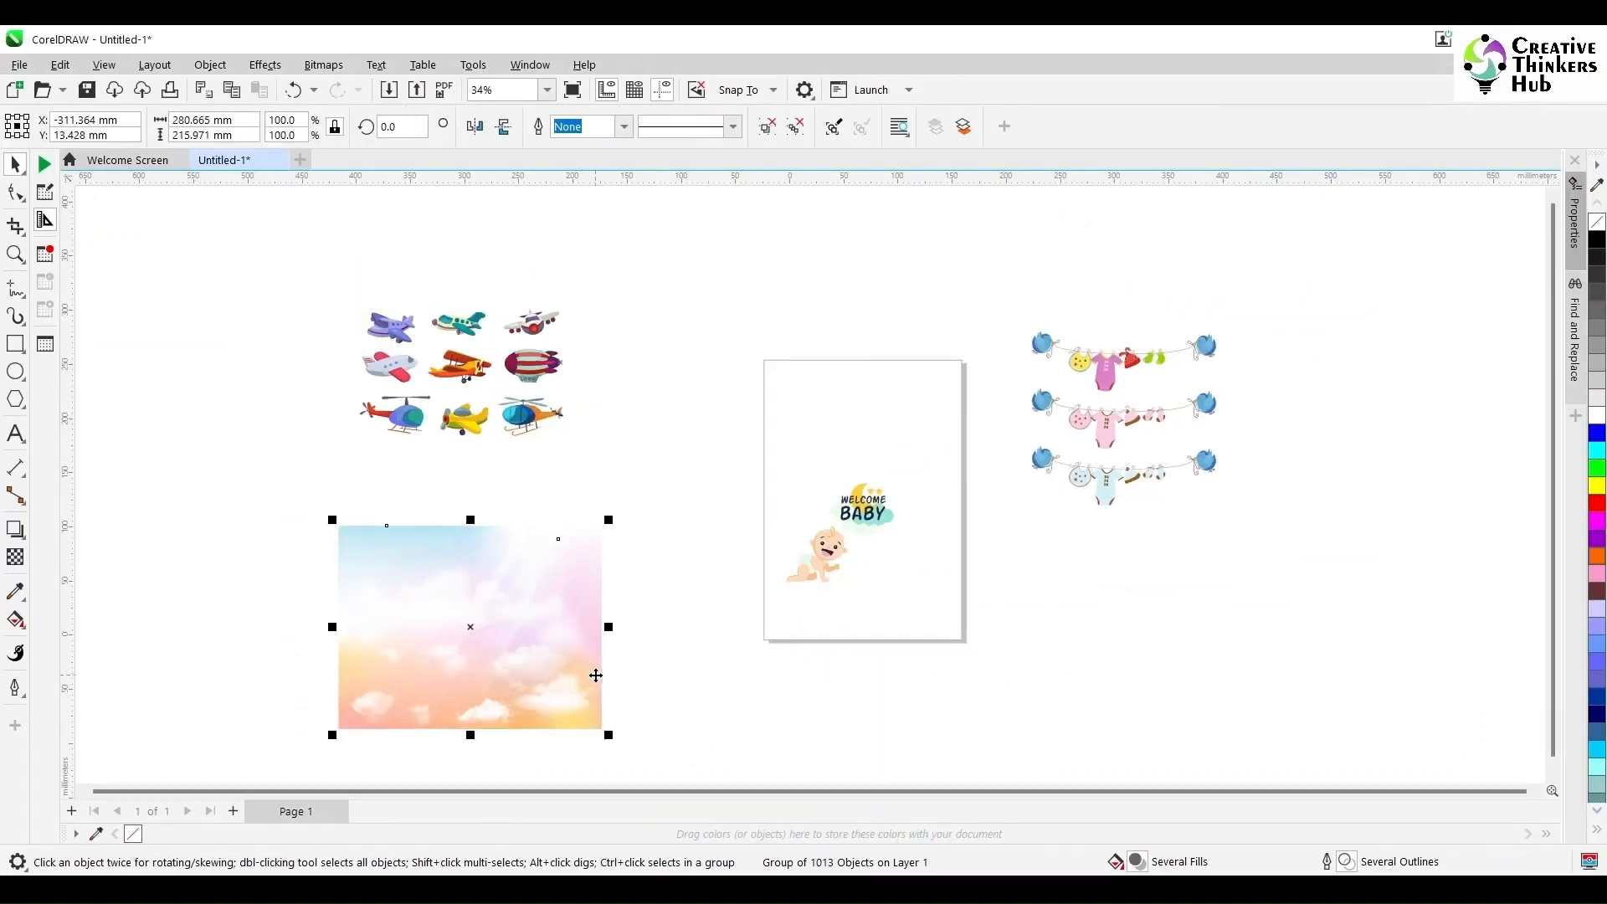
key(Escape)
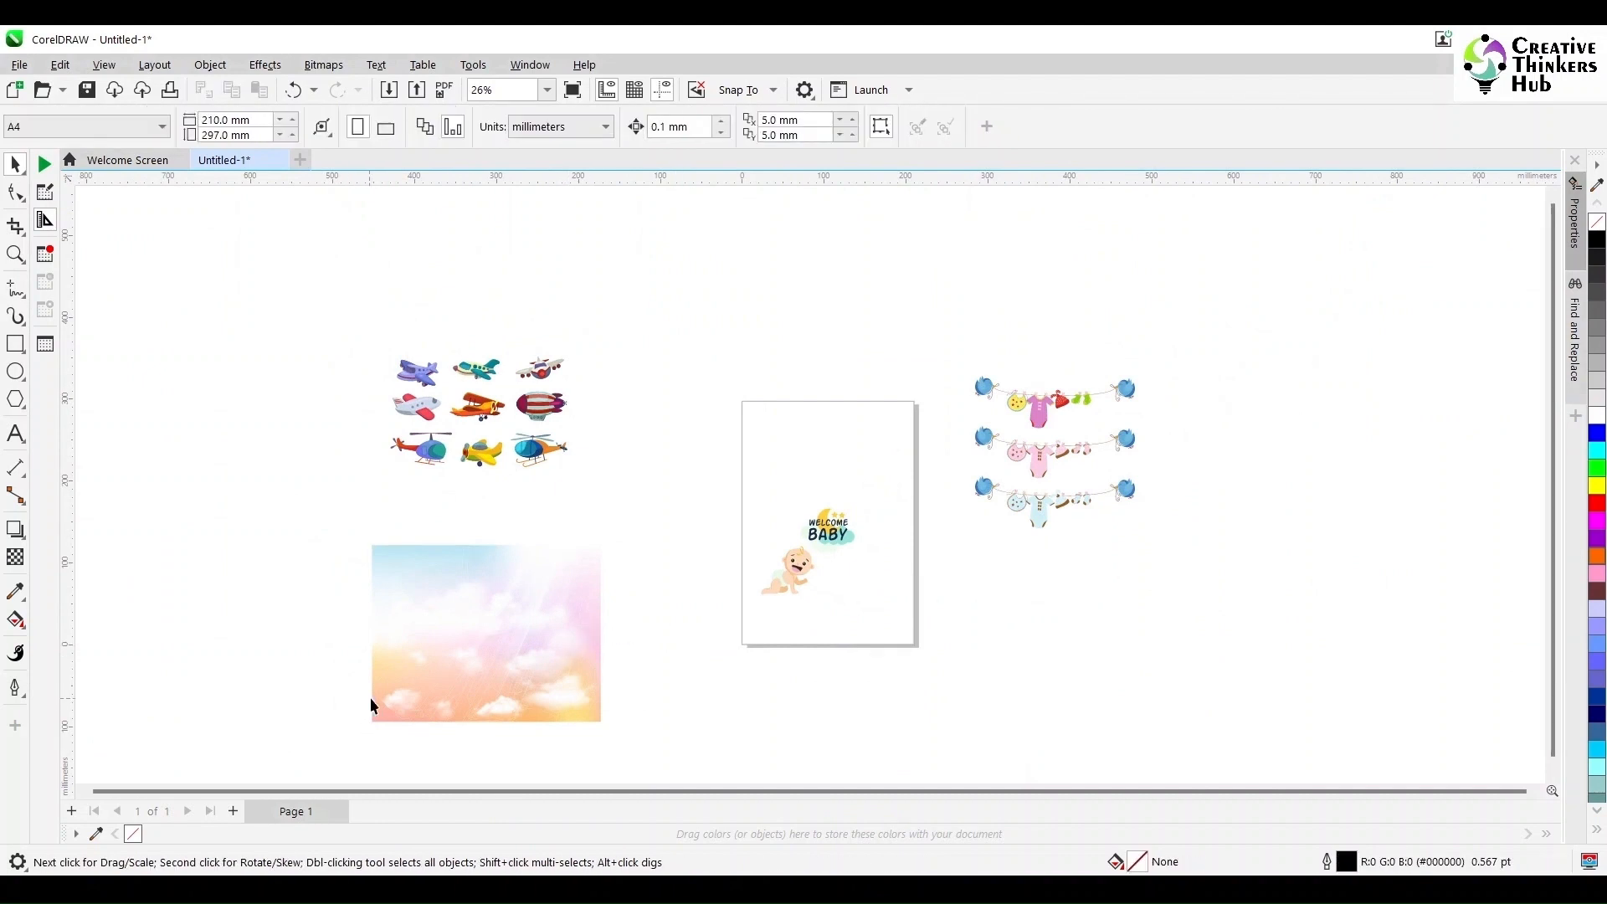
- Create a page-sized rectangle frame and PowerClip the sky background inside it
drag(374, 718, 213, 686)
key(ctrl+z)
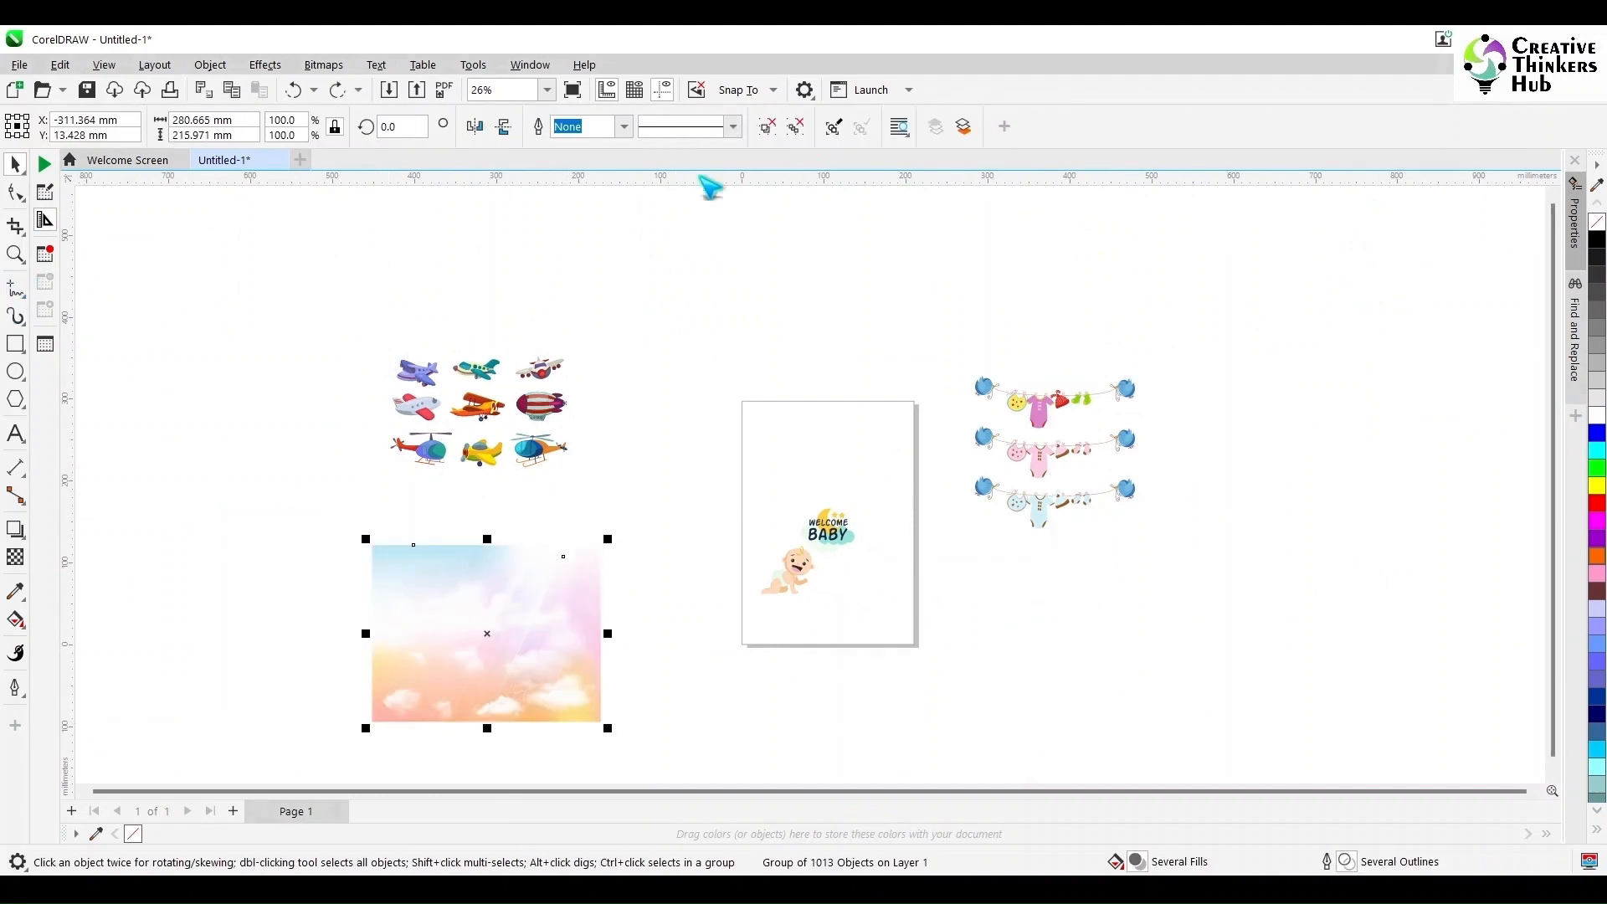
double_click(15, 343)
click(456, 620)
click(210, 65)
mouse_move(243, 138)
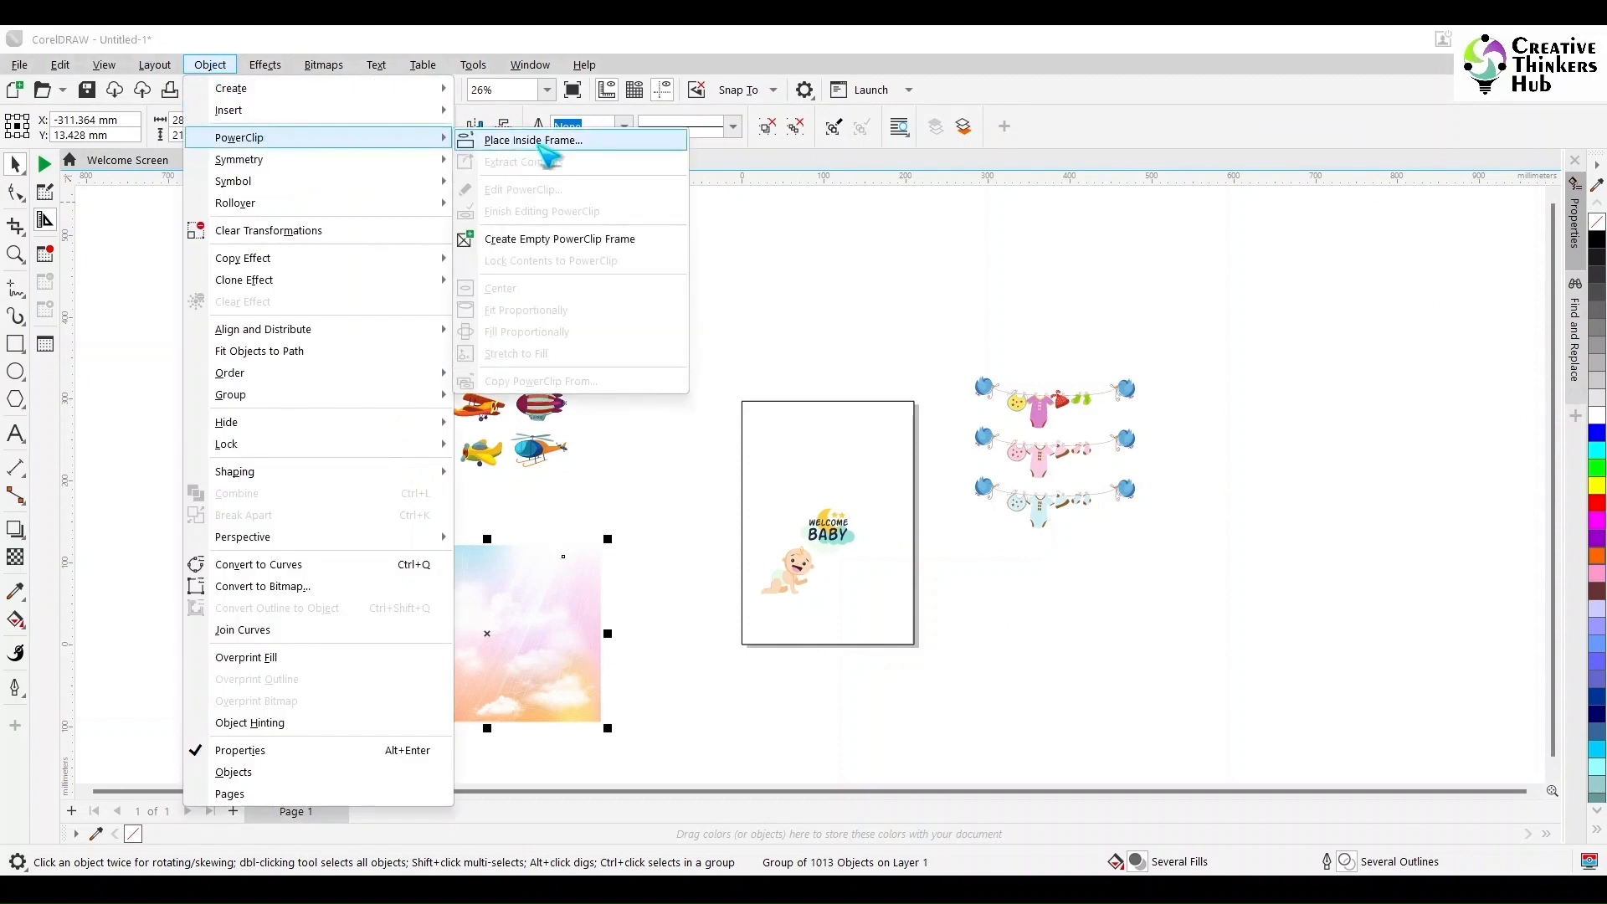
click(539, 144)
click(867, 484)
- Edit the PowerClip contents, moving and resizing the sky to cover the upper part of the page
double_click(867, 484)
drag(864, 577, 865, 536)
scroll(864, 537, up, 4)
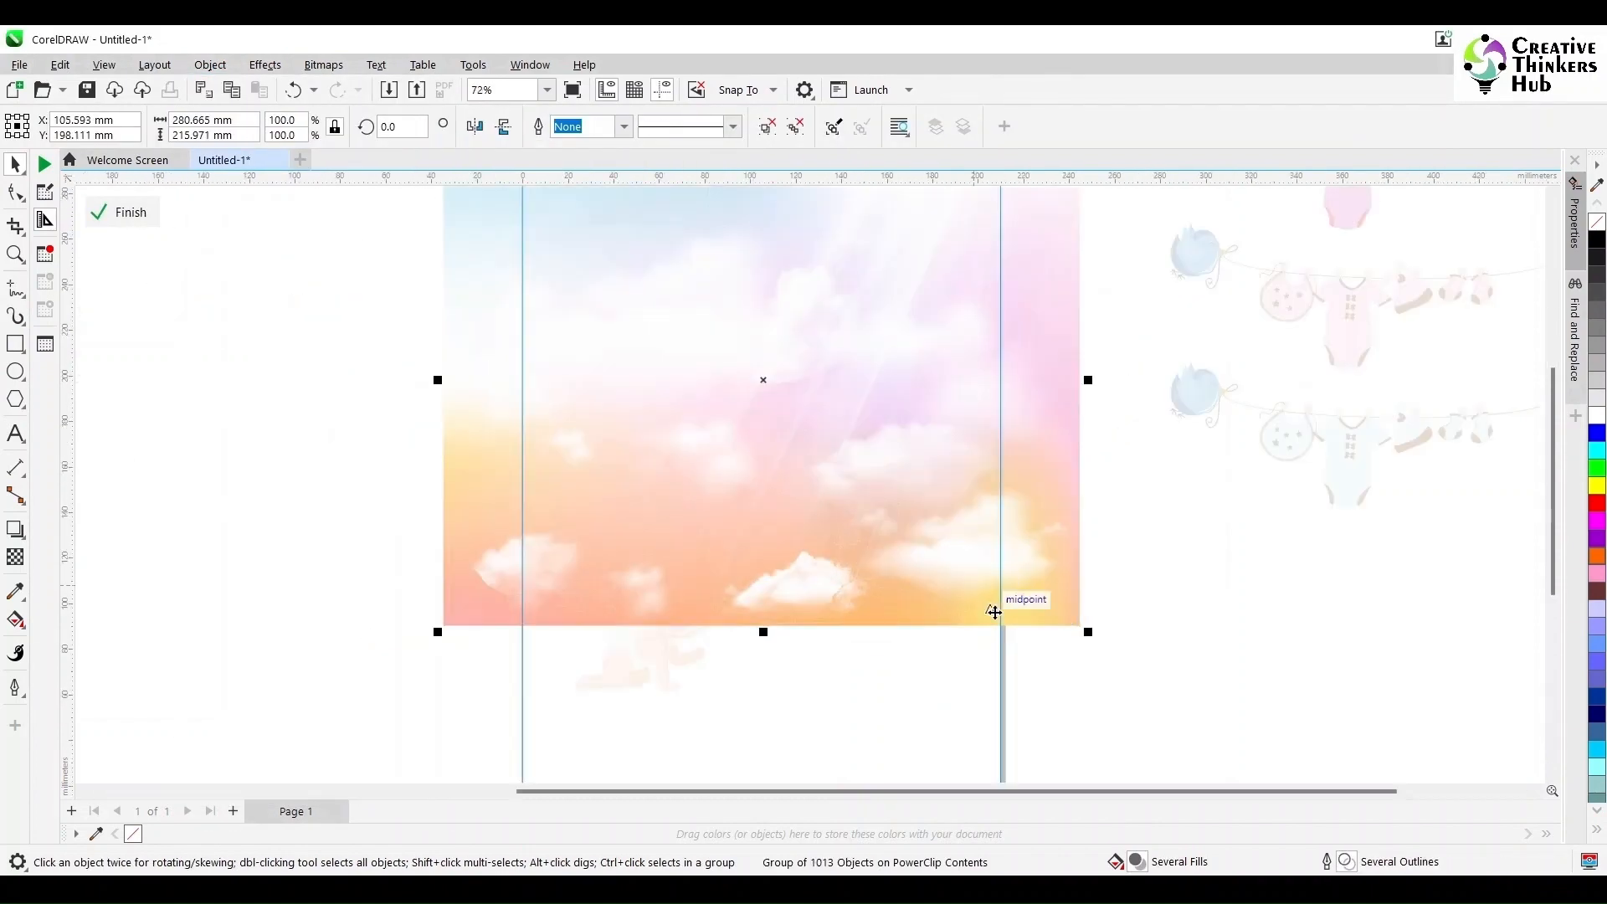
drag(1032, 616, 1012, 596)
drag(1552, 398, 1552, 351)
drag(756, 555, 730, 518)
ctrl+click(1091, 638)
scroll(1091, 638, down, 1)
click(690, 640)
double_click(827, 548)
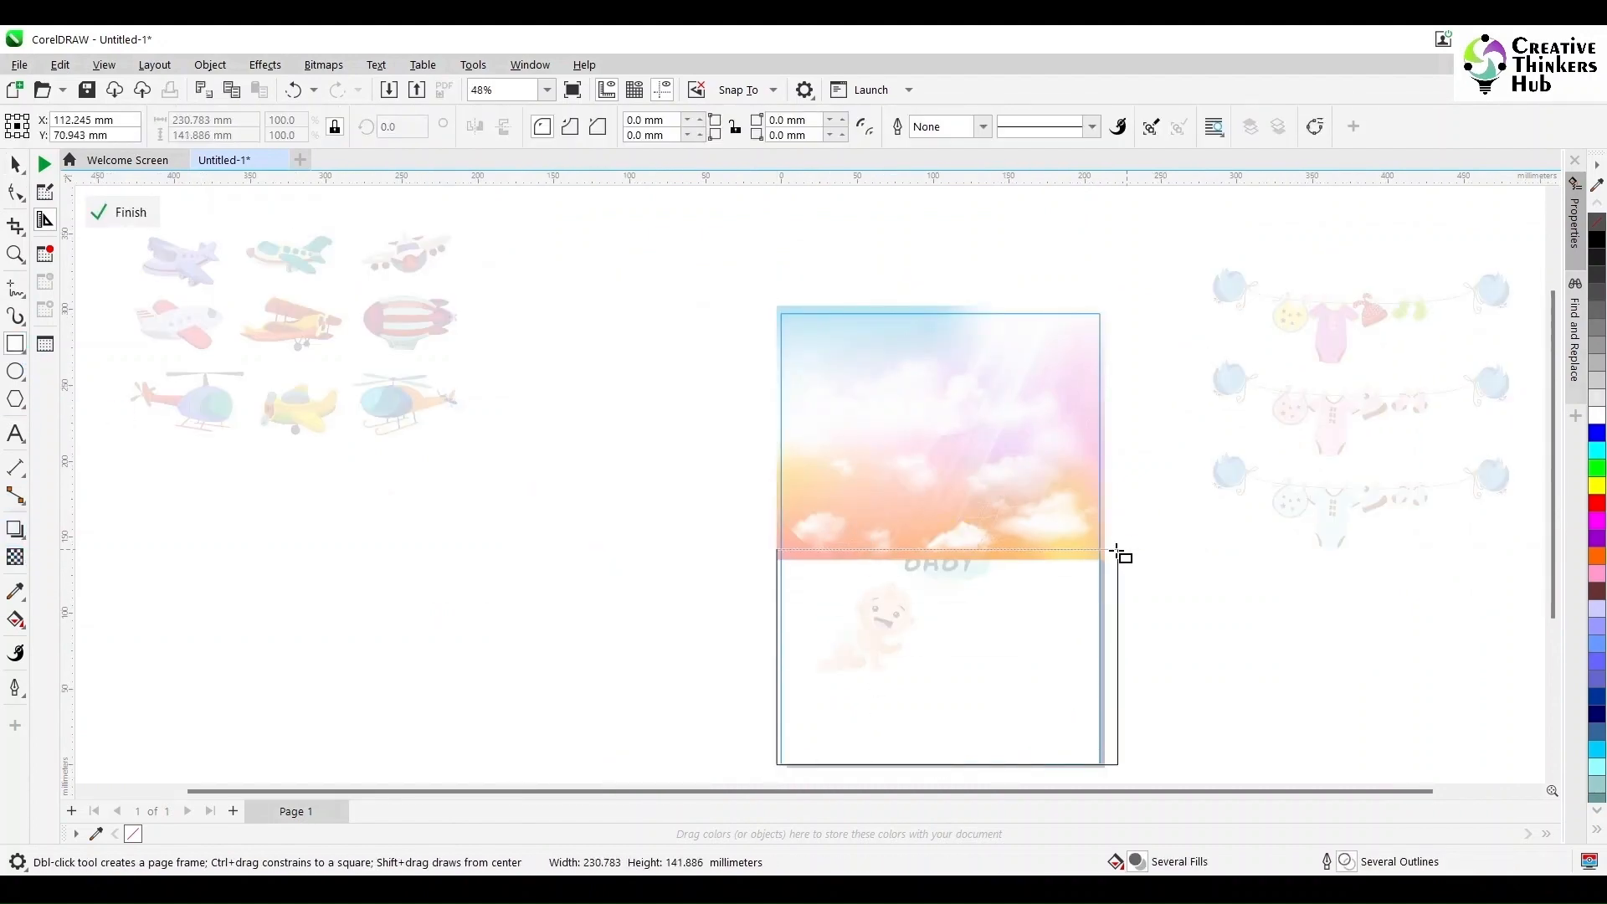
- Ungroup the selected objects inside the PowerClip contents
click(17, 165)
click(586, 419)
click(876, 457)
key(ctrl+u)
click(570, 441)
click(777, 545)
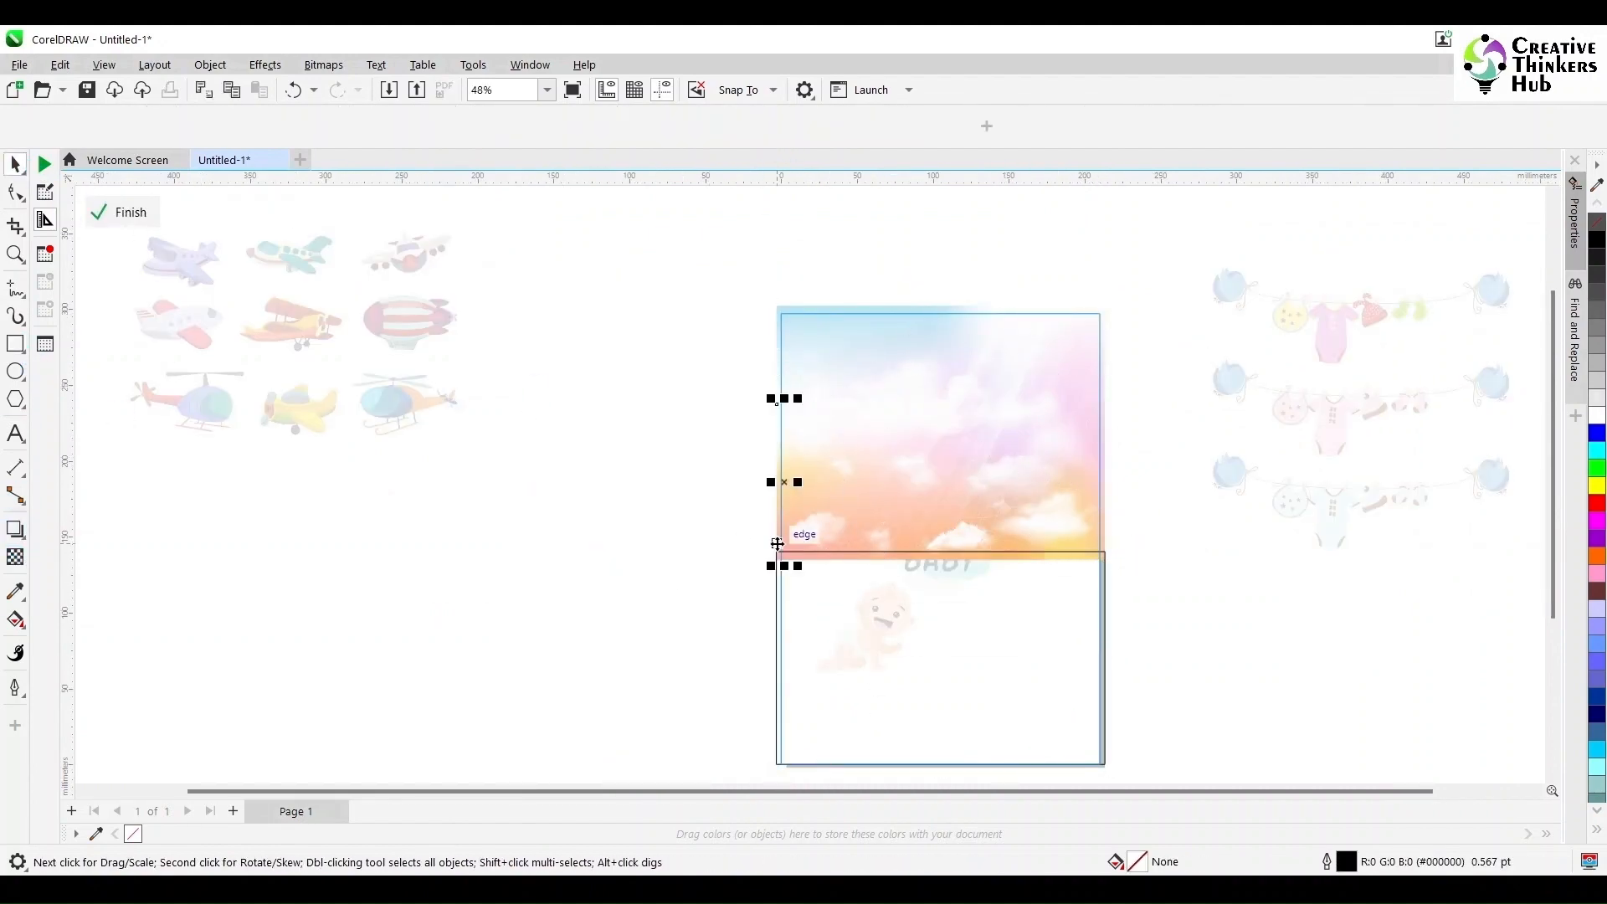
drag(777, 544, 731, 536)
key(ctrl+z)
- Sample the sky's pink colour with the Eyedropper and fill the blank lower rectangle with it
scroll(780, 549, up, 3)
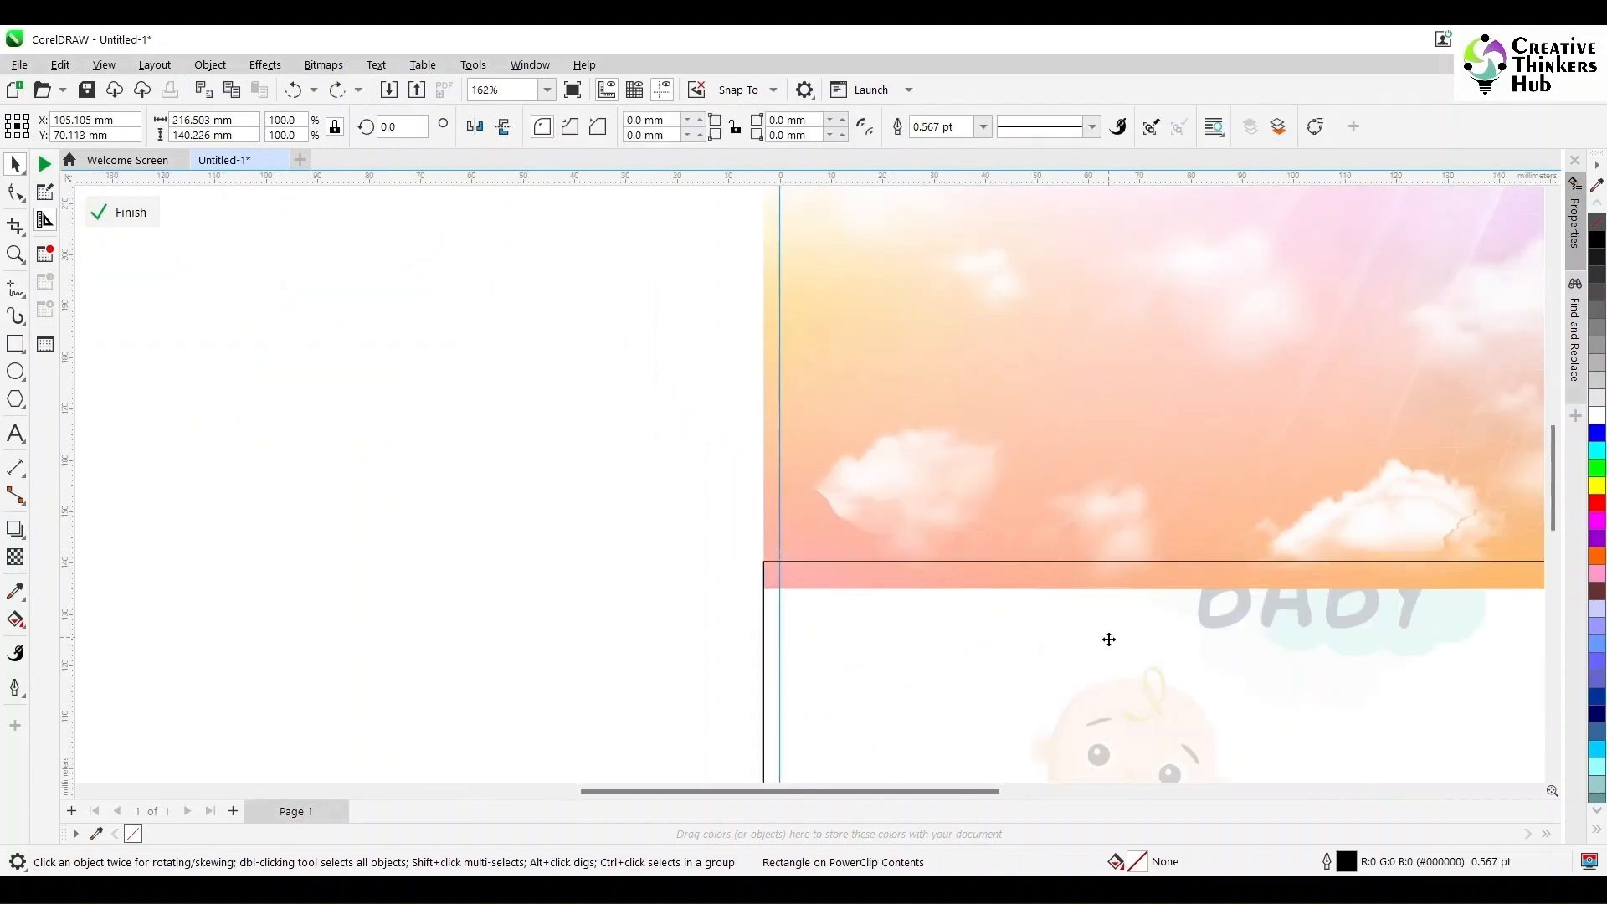
click(1159, 578)
scroll(609, 580, down, 3)
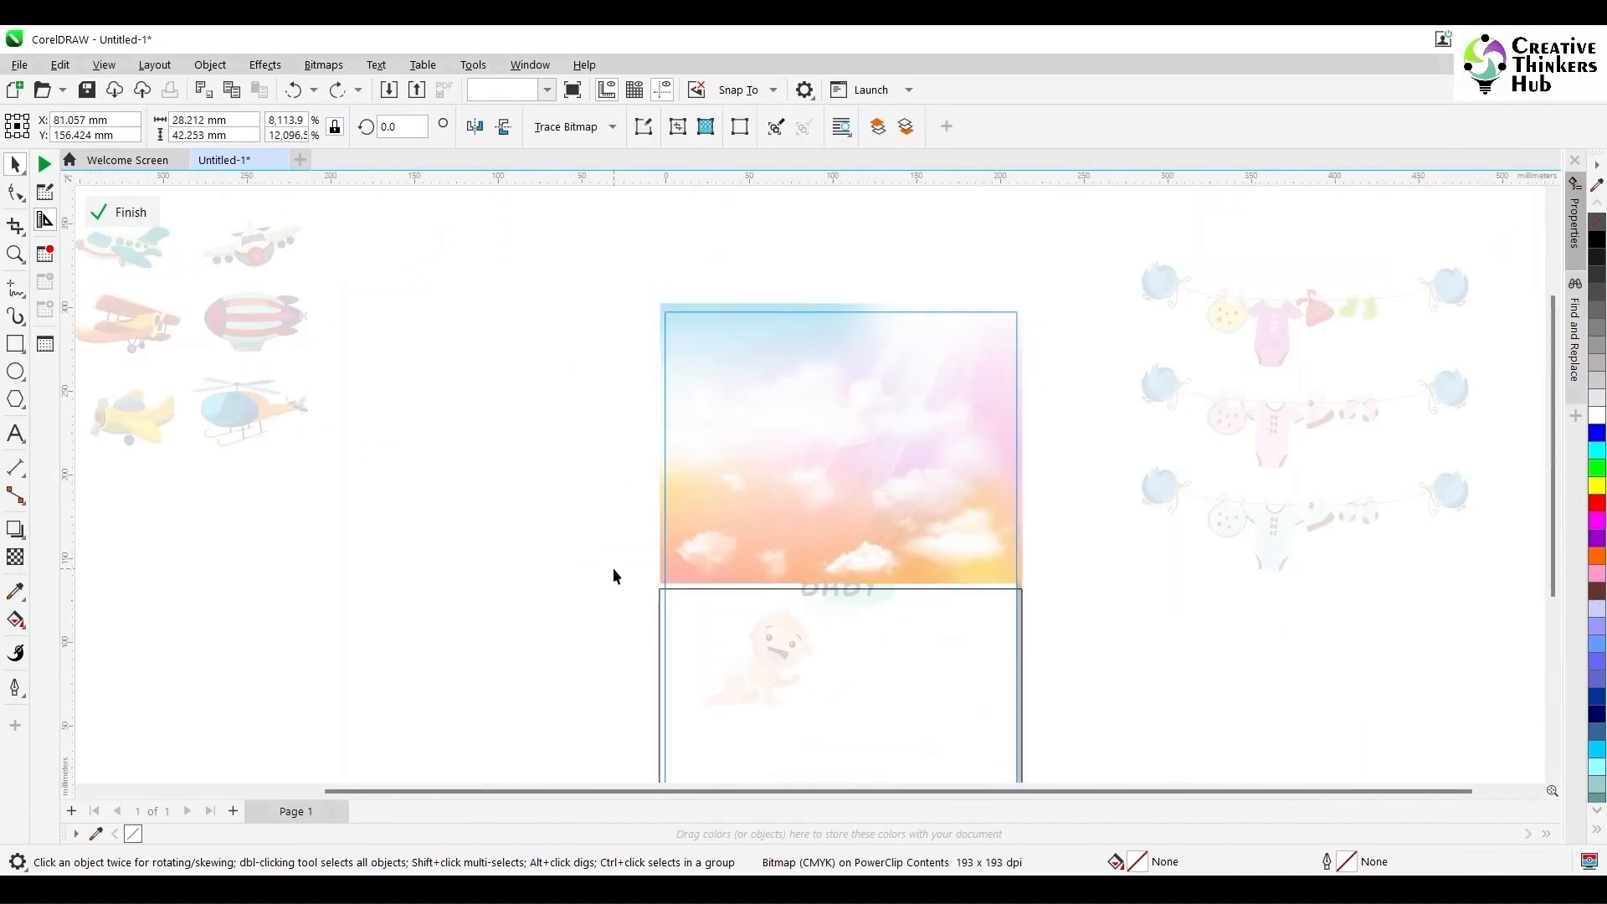
scroll(701, 620, up, 3)
click(15, 591)
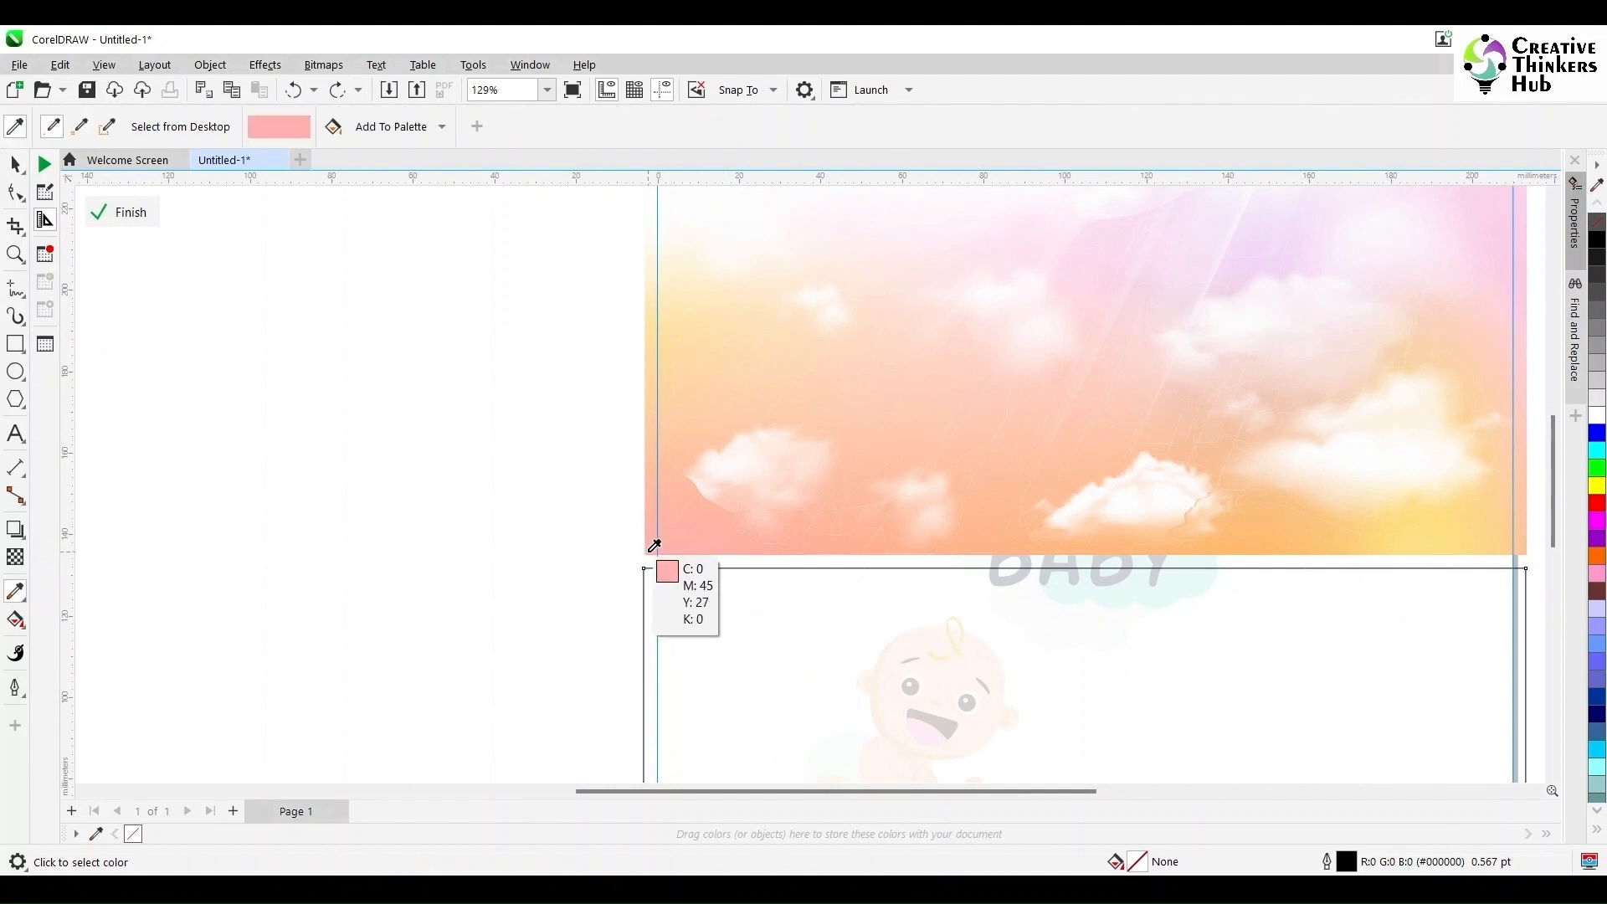
click(654, 546)
click(659, 623)
double_click(1139, 861)
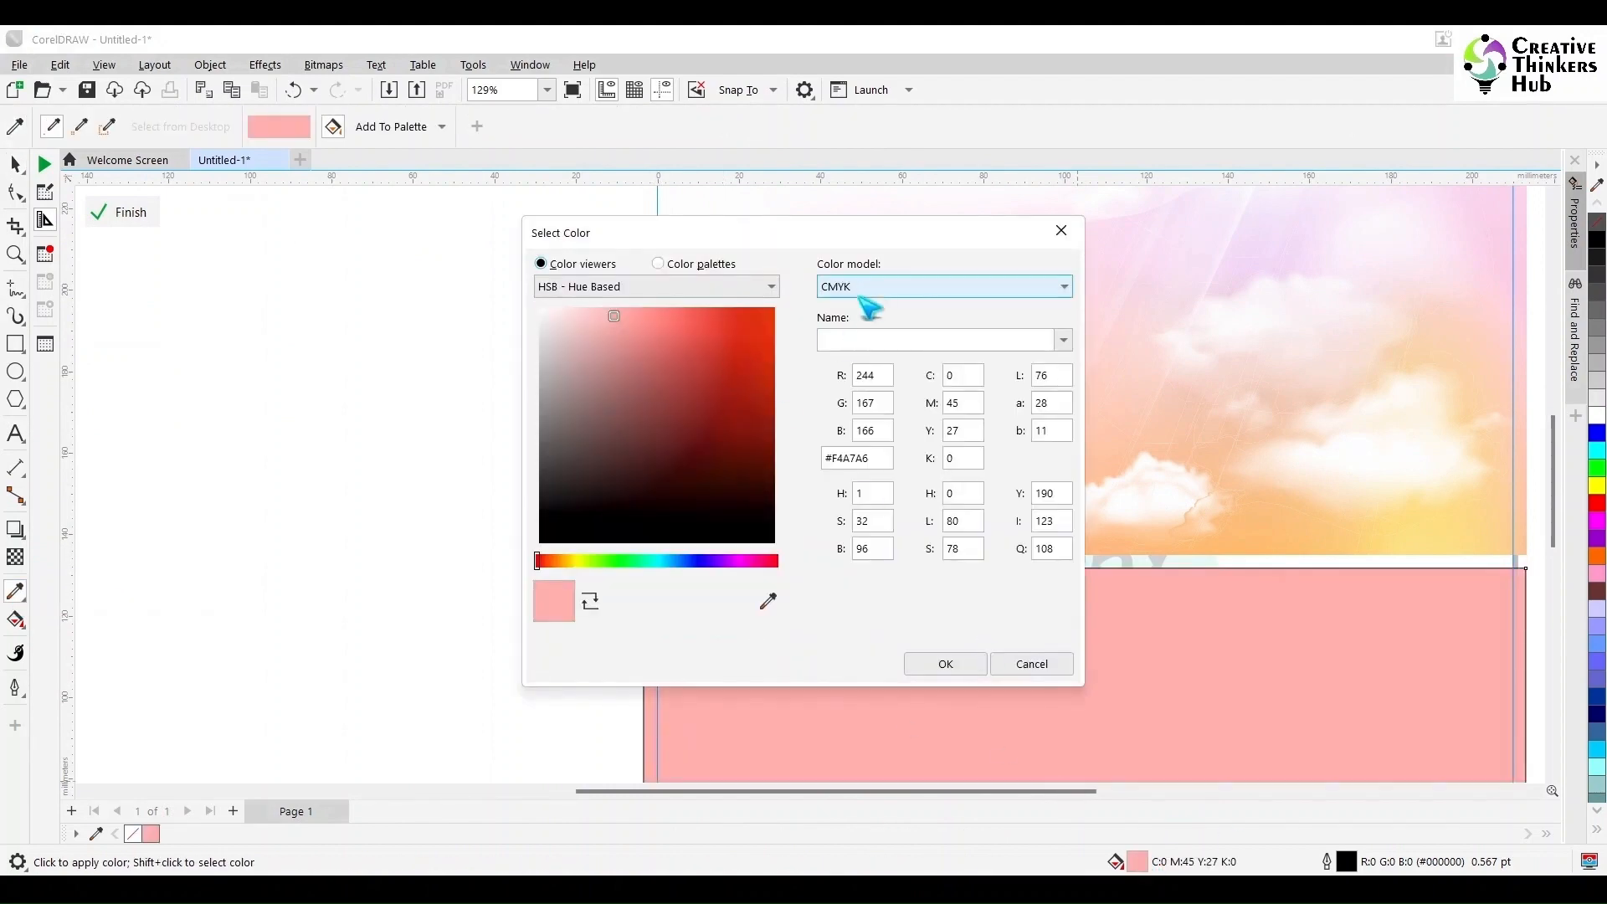
click(667, 268)
click(1038, 667)
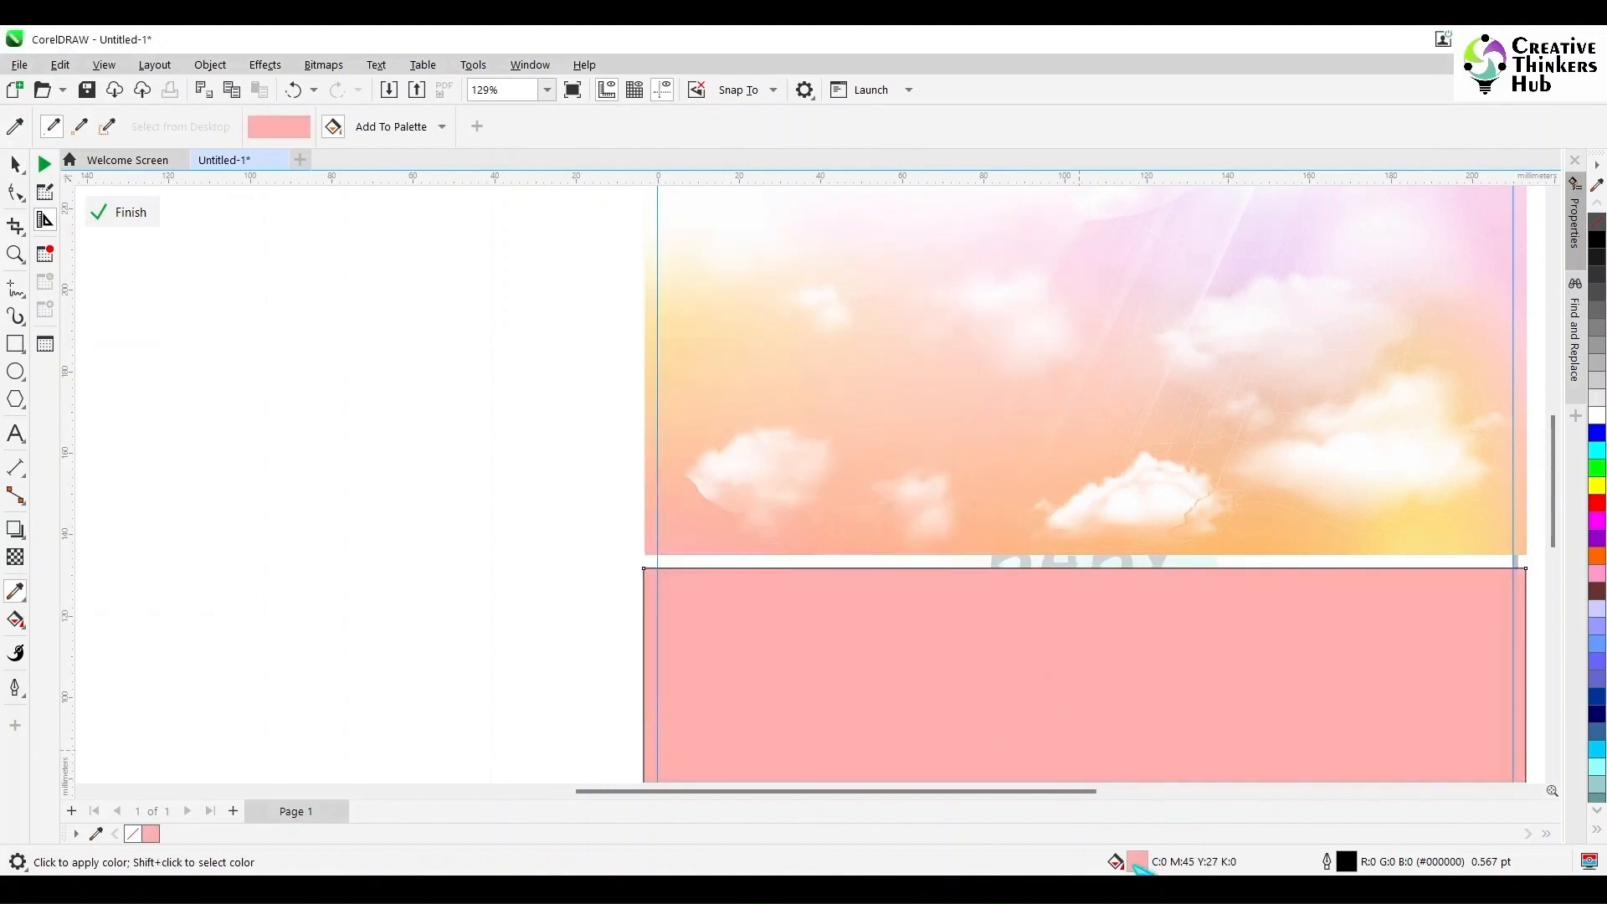
double_click(1138, 865)
click(1011, 664)
- Give the lower rectangle a fountain fill blending from pink to a yellow sampled from the sky
click(73, 127)
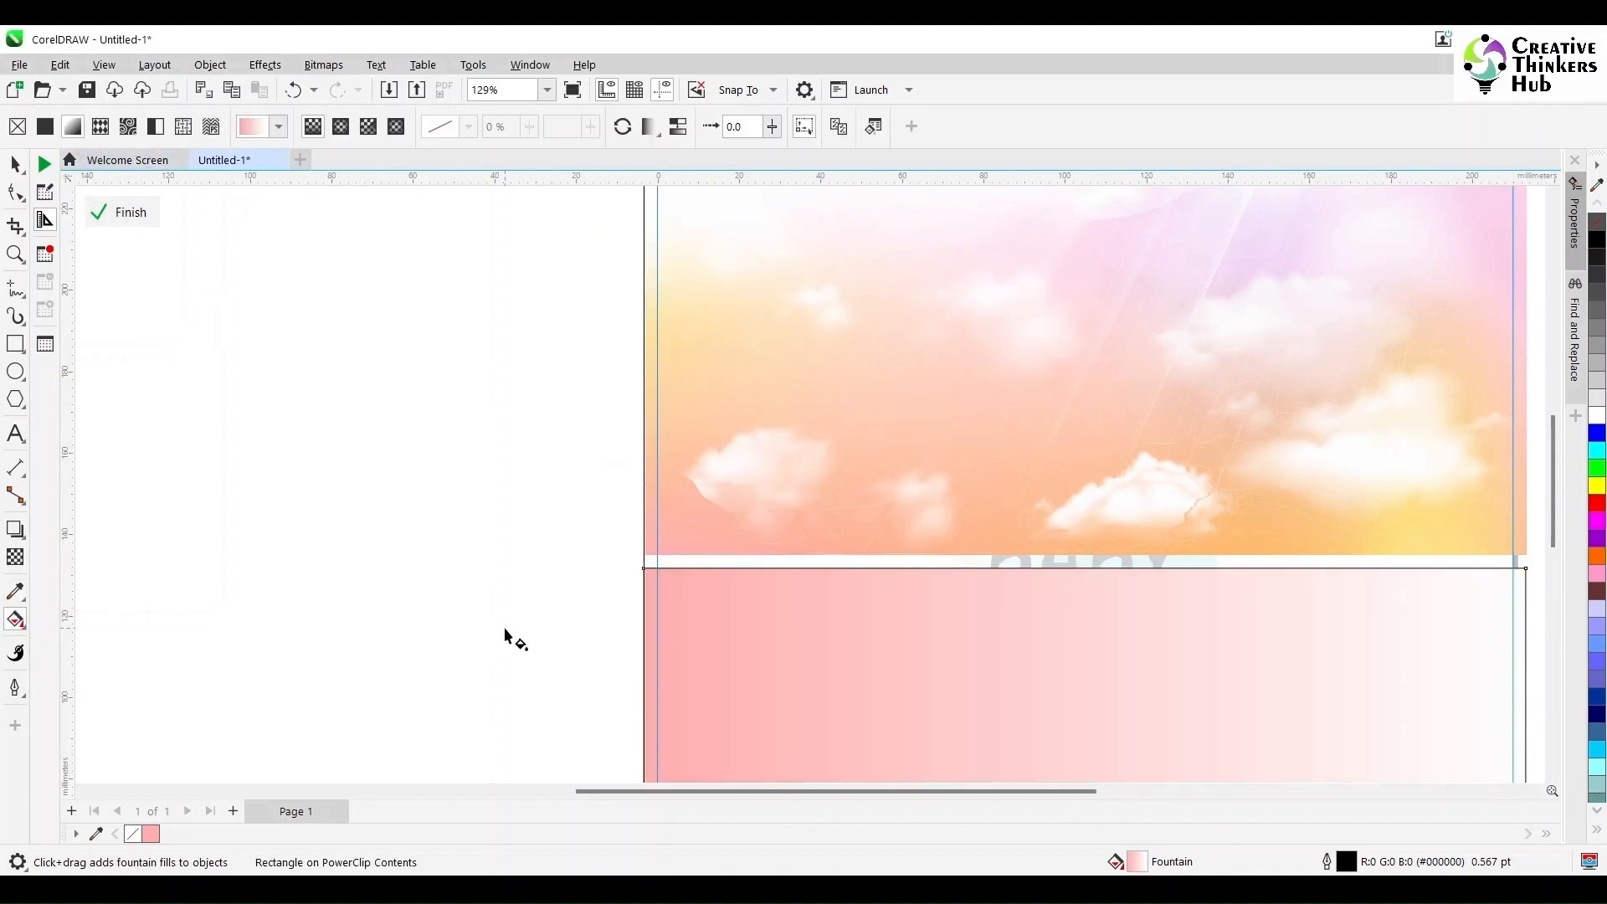
double_click(1140, 862)
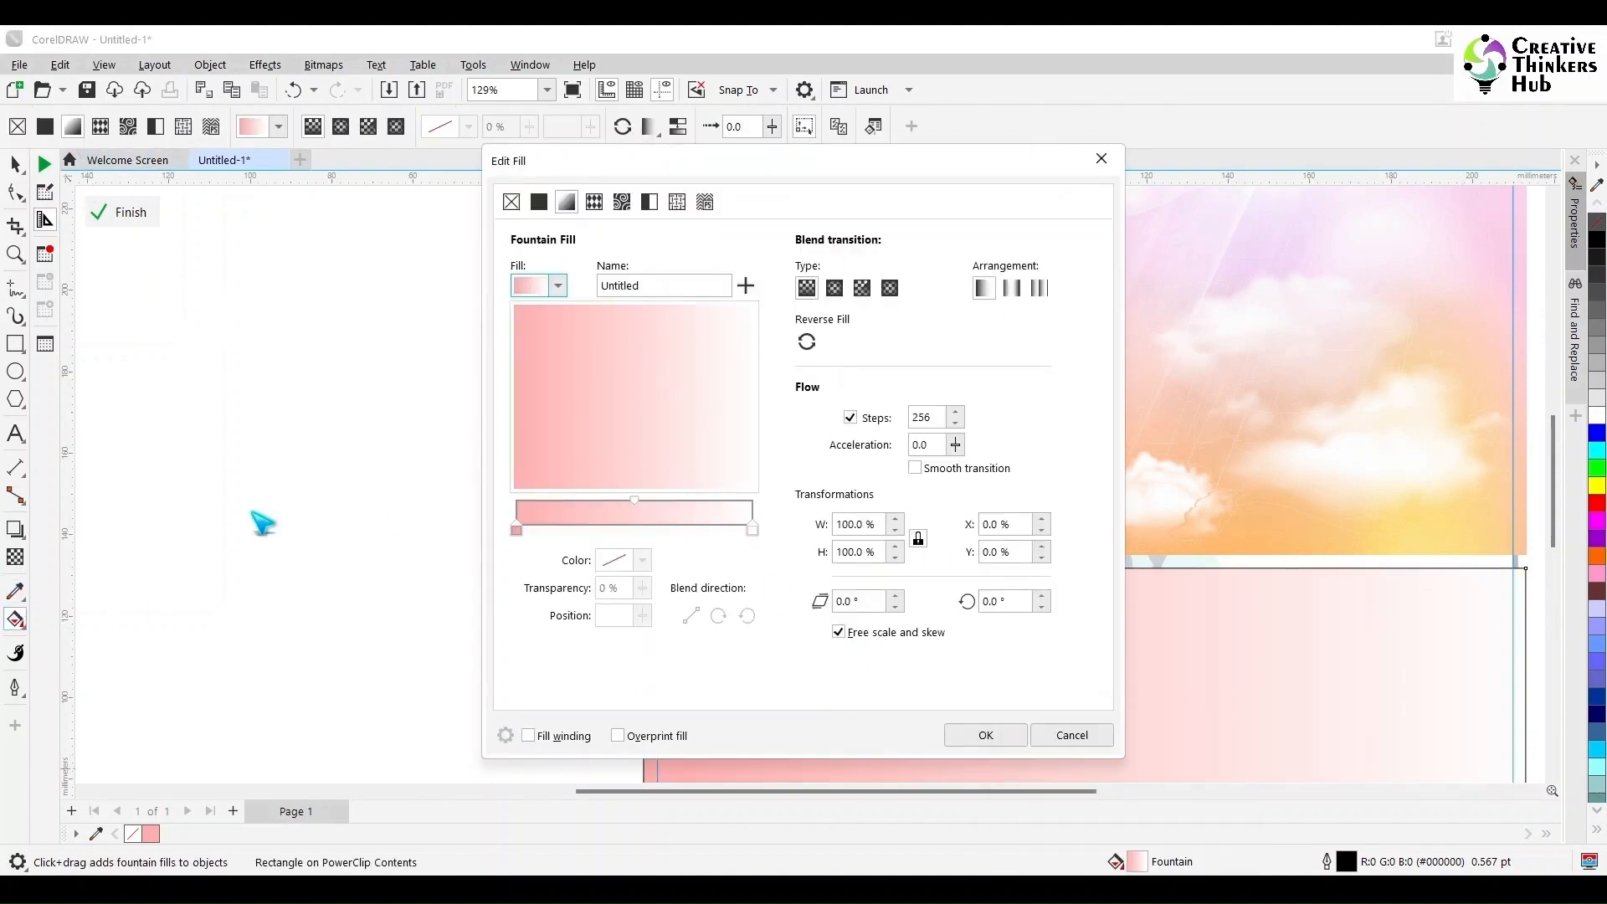
click(642, 561)
click(799, 519)
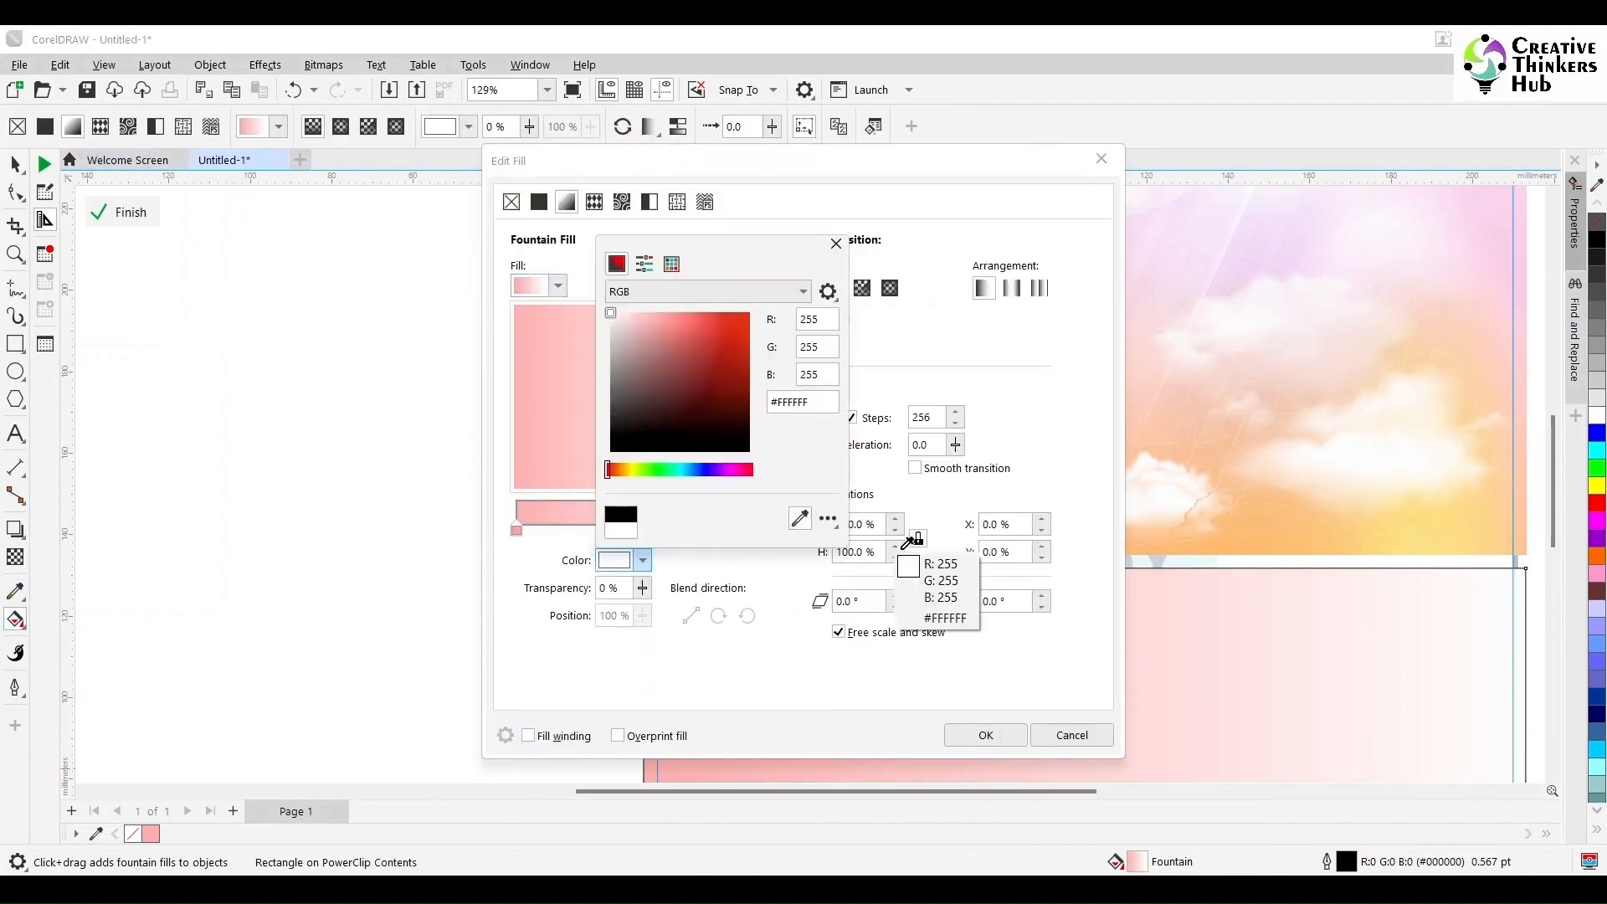
click(1462, 542)
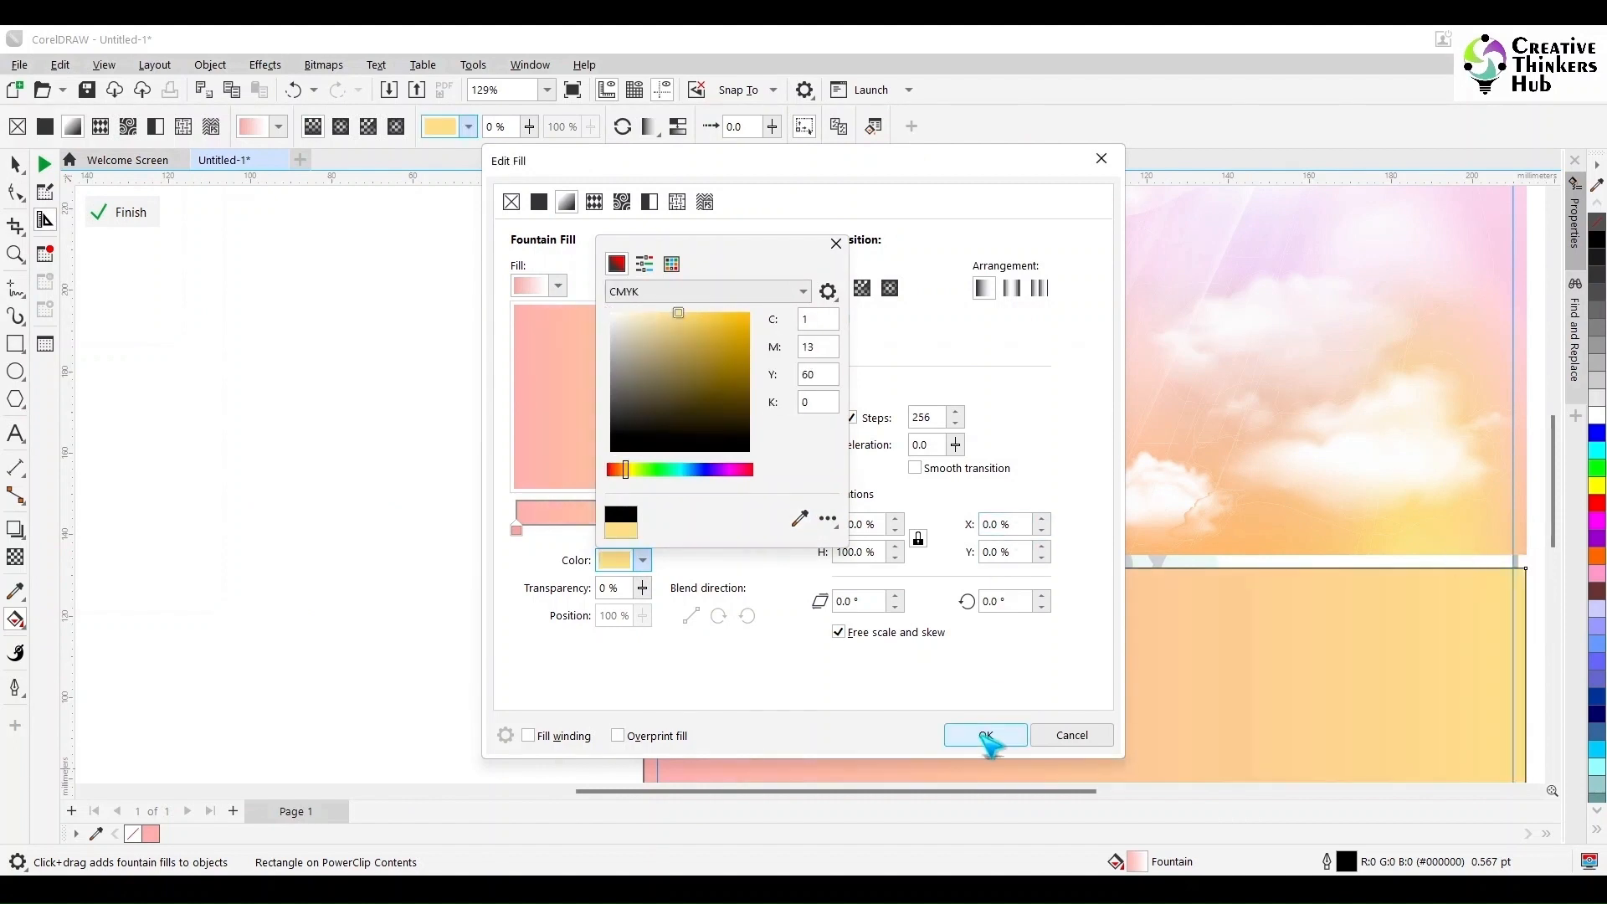
click(988, 736)
- Apply a fountain transparency to the gradient rectangle's top edge so it fades into the clouds
scroll(1009, 682, down, 4)
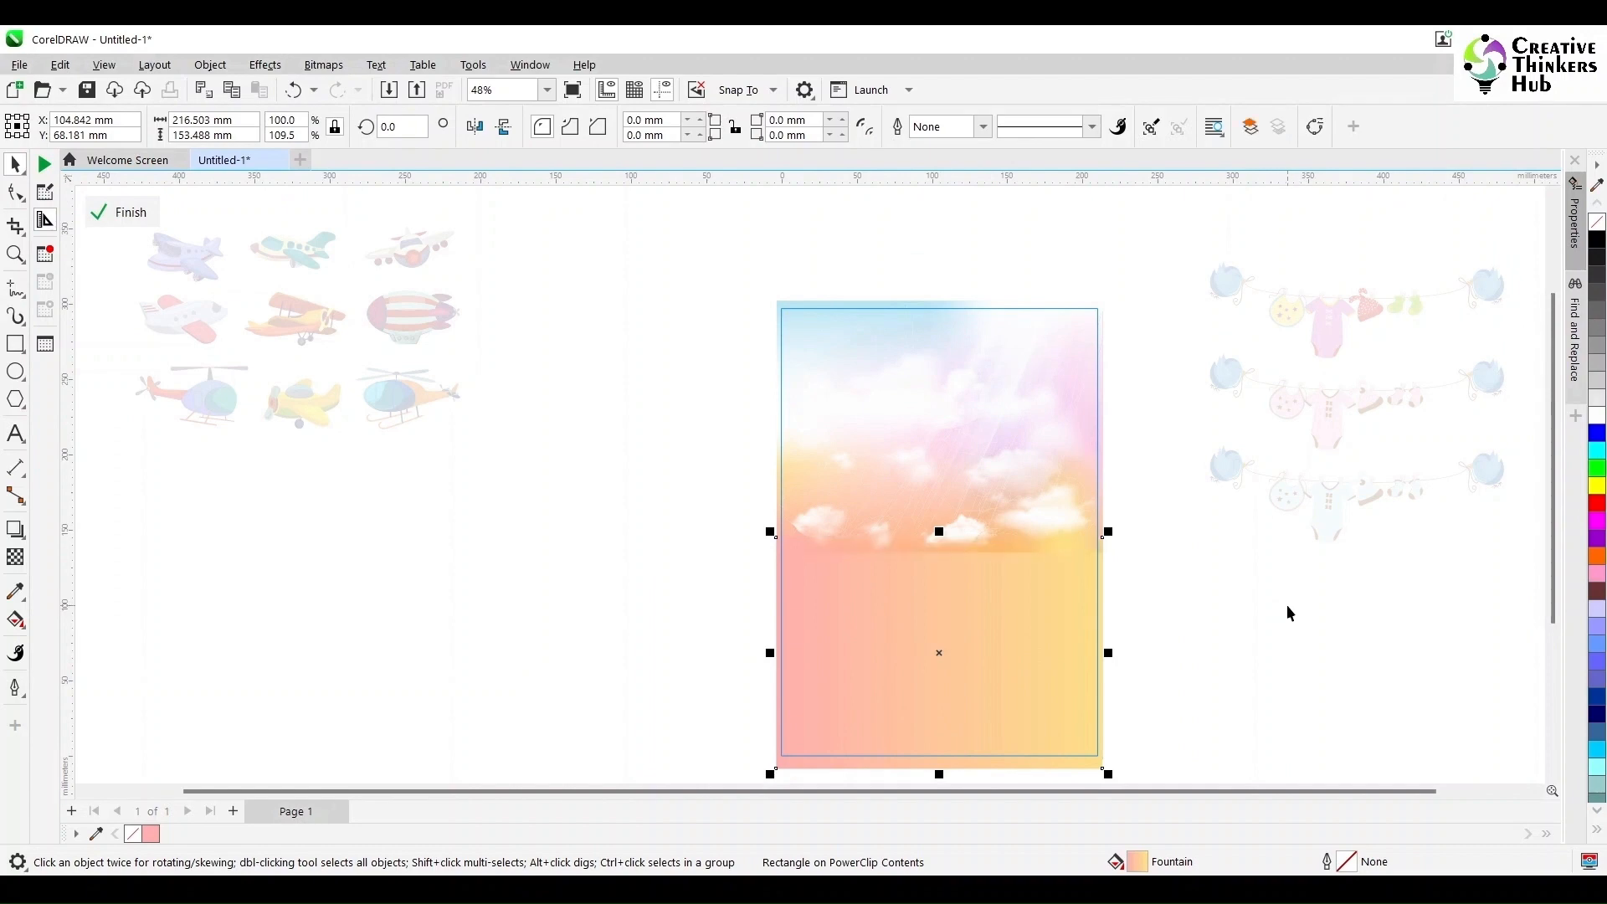
scroll(1230, 642, up, 2)
drag(746, 473, 747, 461)
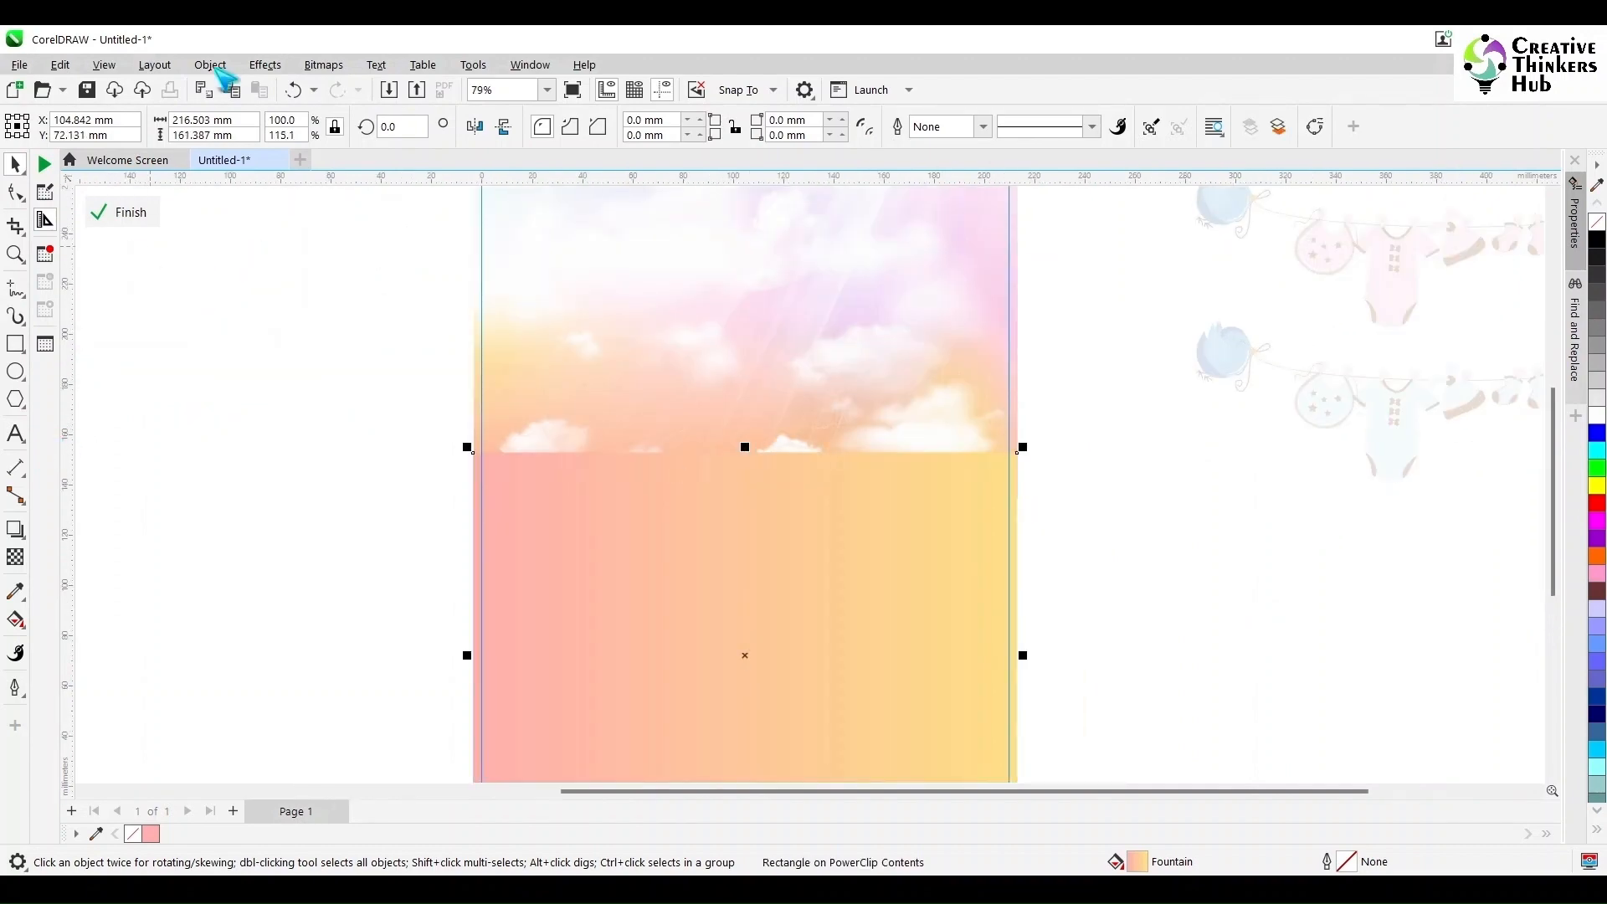
click(125, 90)
click(15, 556)
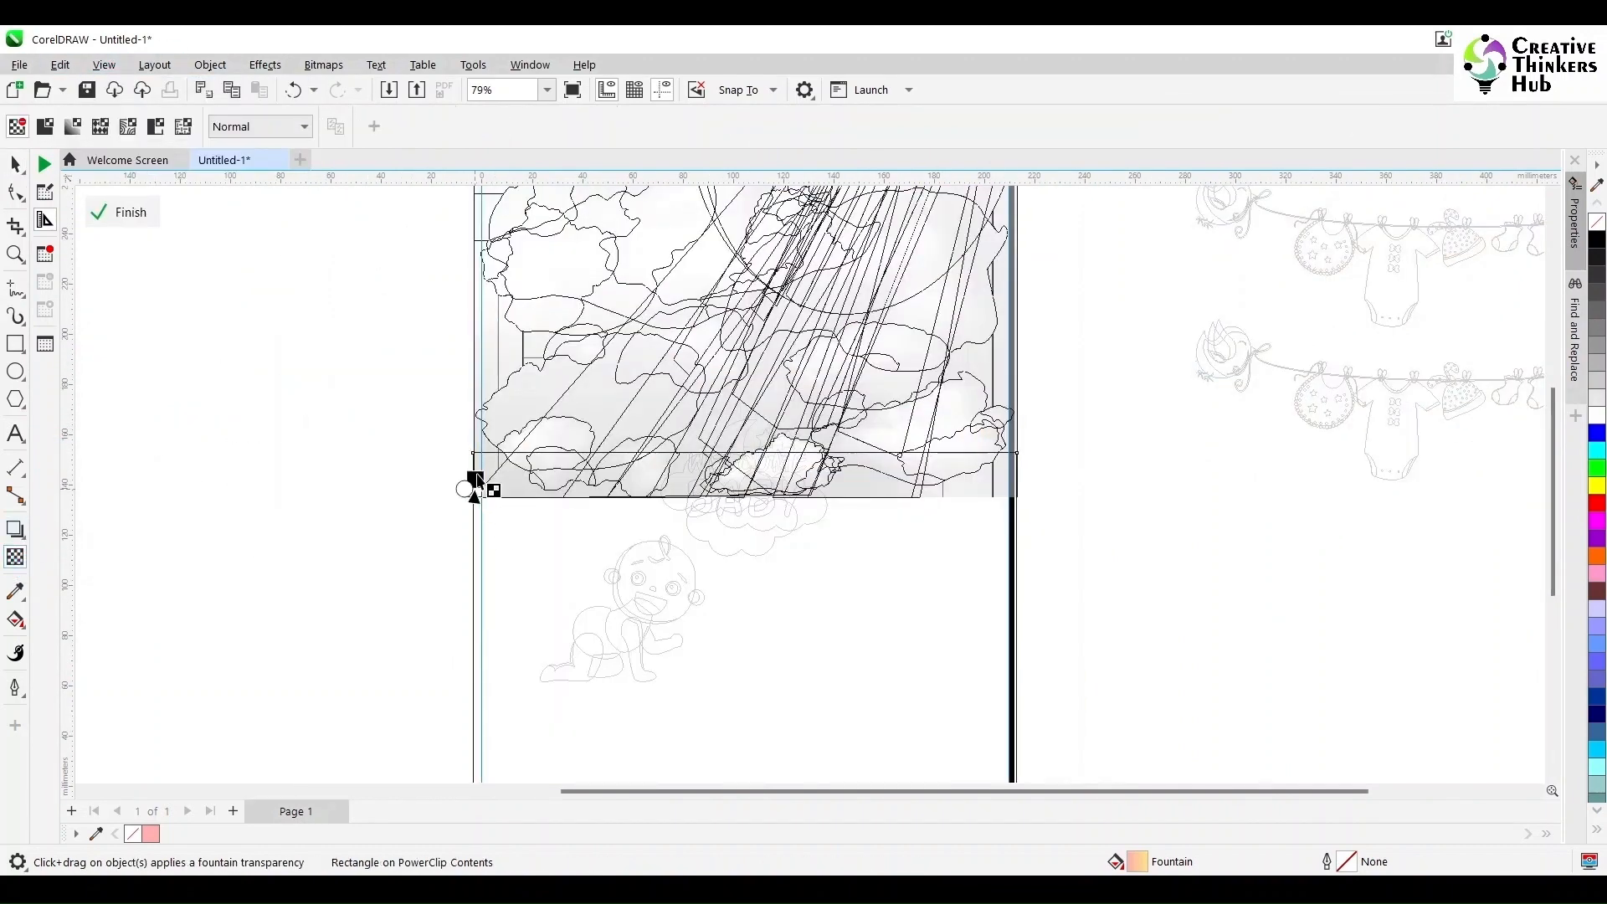
key(z)
drag(455, 430, 554, 524)
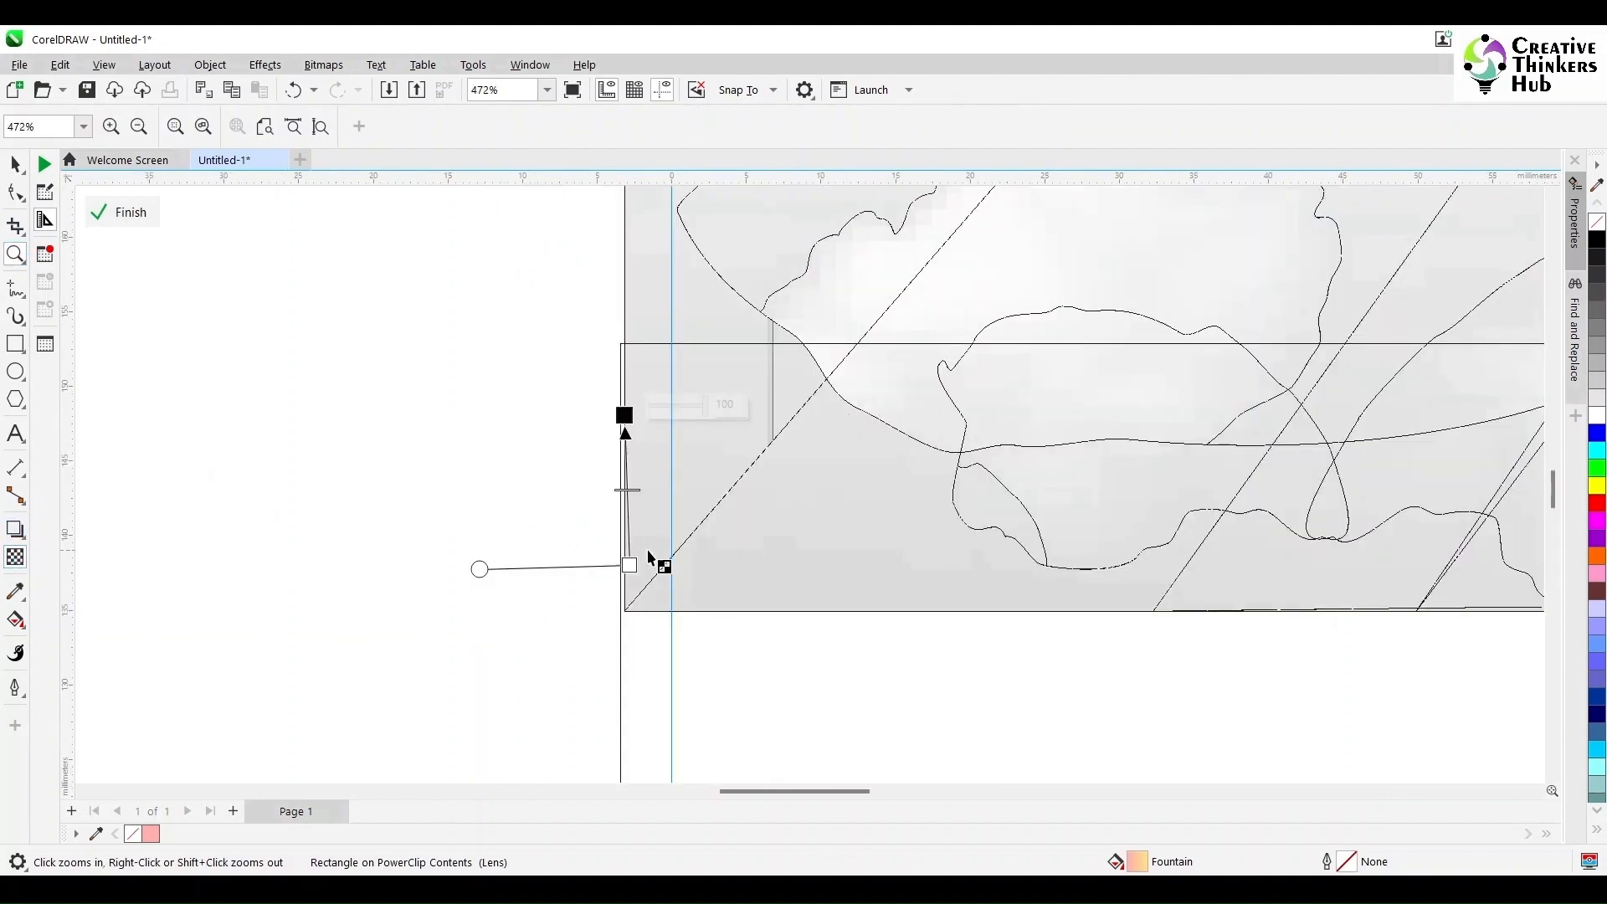
drag(630, 565, 620, 564)
click(14, 167)
ctrl+click(309, 348)
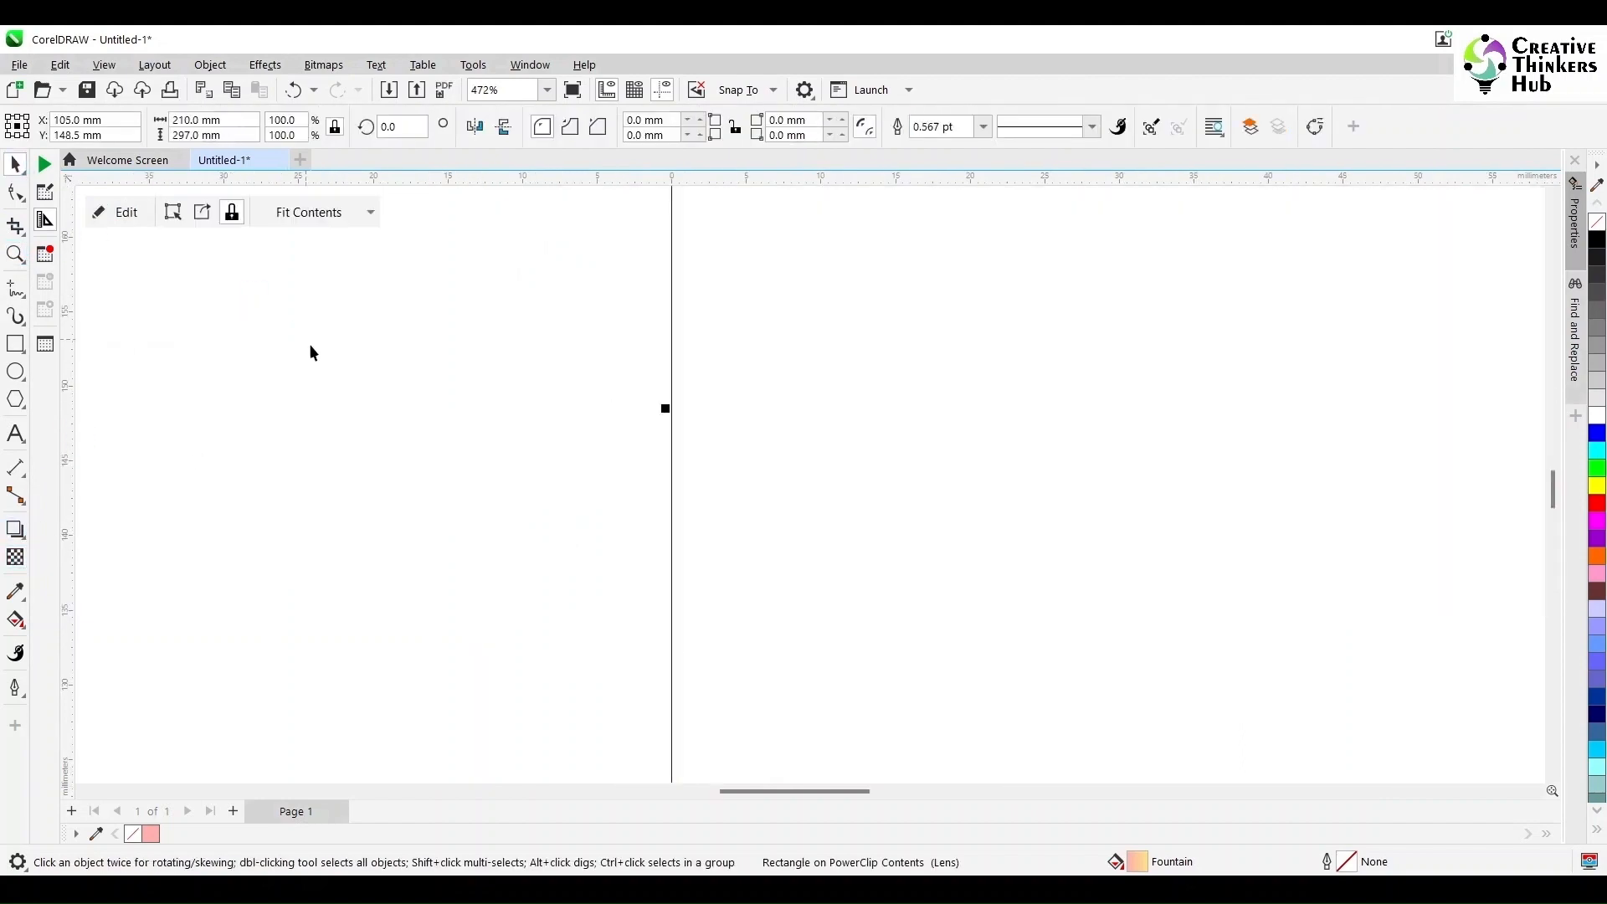
click(104, 66)
click(133, 111)
key(F4)
click(505, 516)
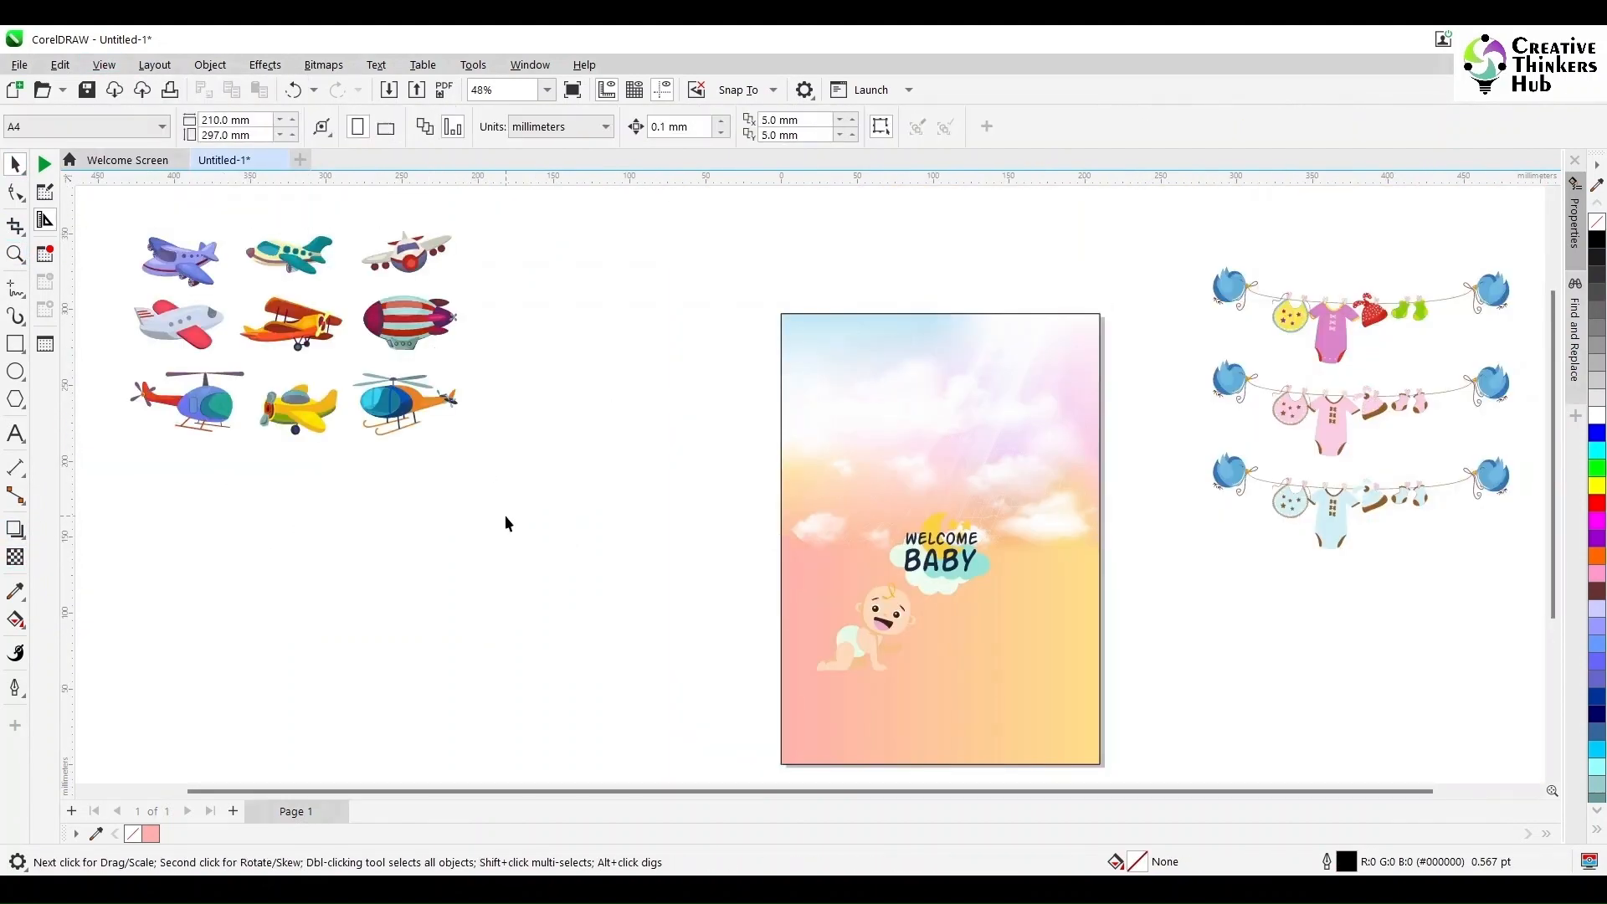
- Shorten the lower rectangle to the bottom of the page and fill it dark brown
ctrl+click(907, 708)
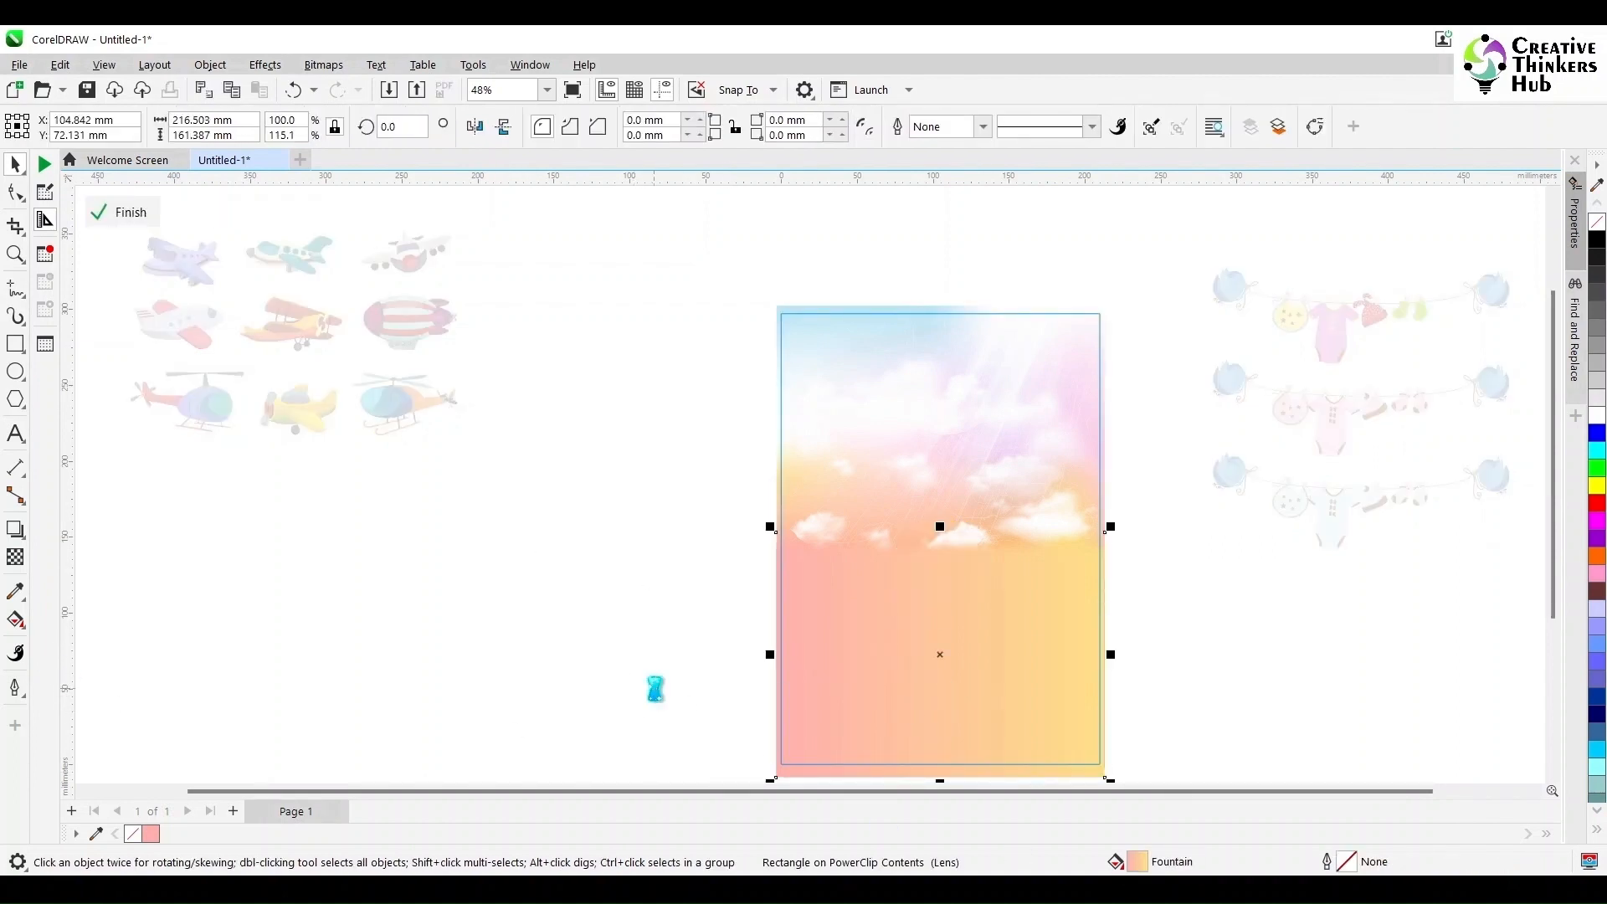
drag(935, 536, 938, 671)
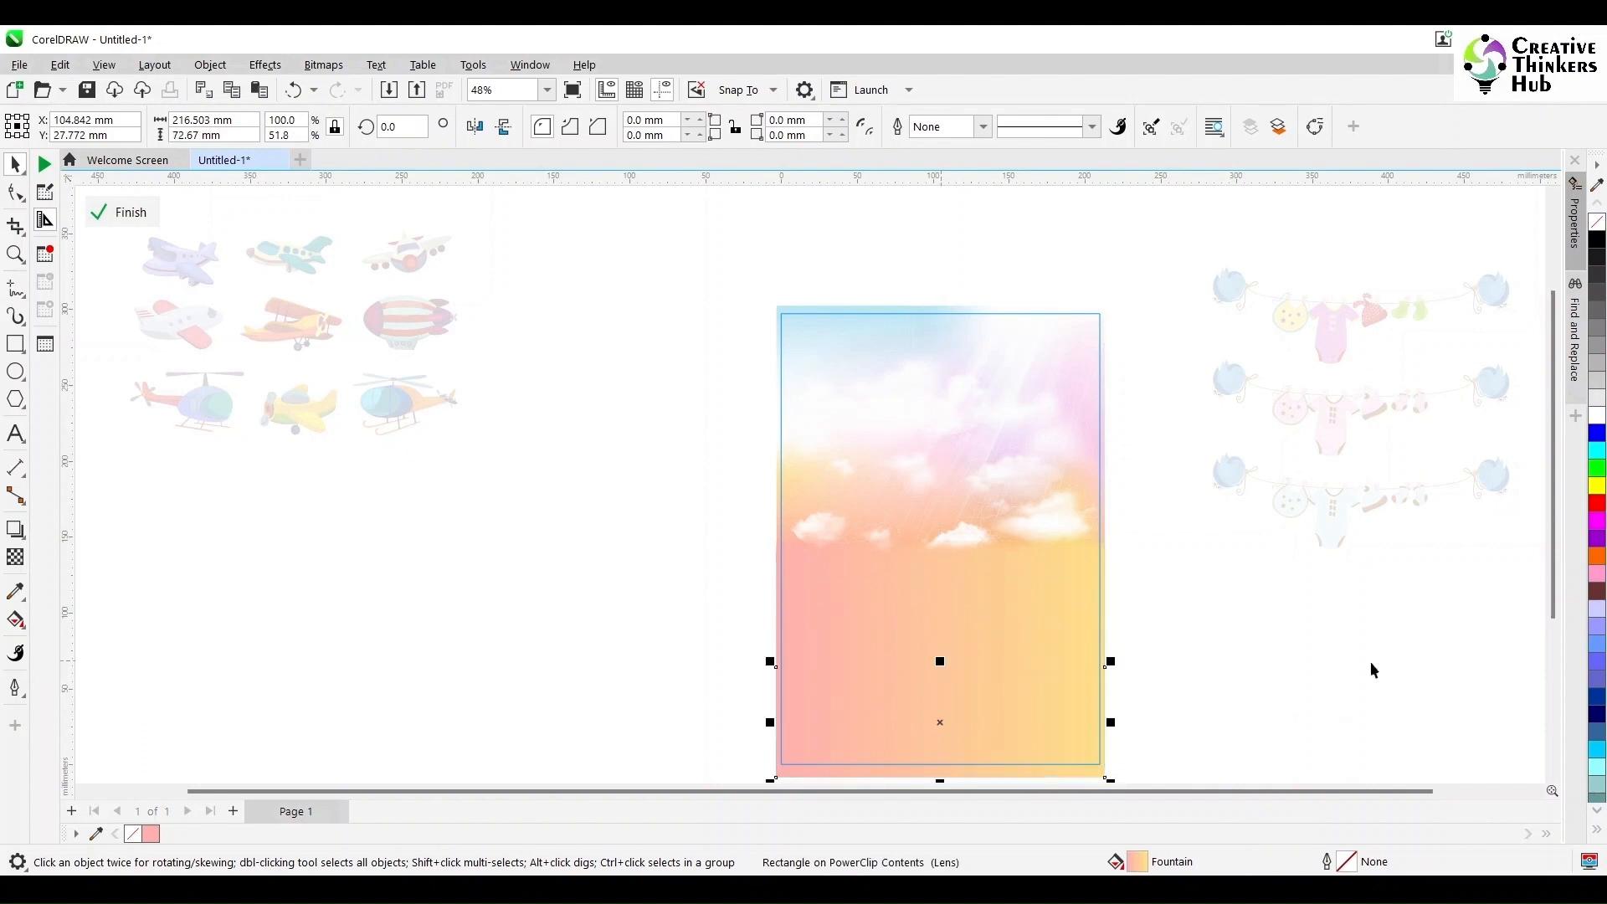
drag(1553, 605, 1553, 646)
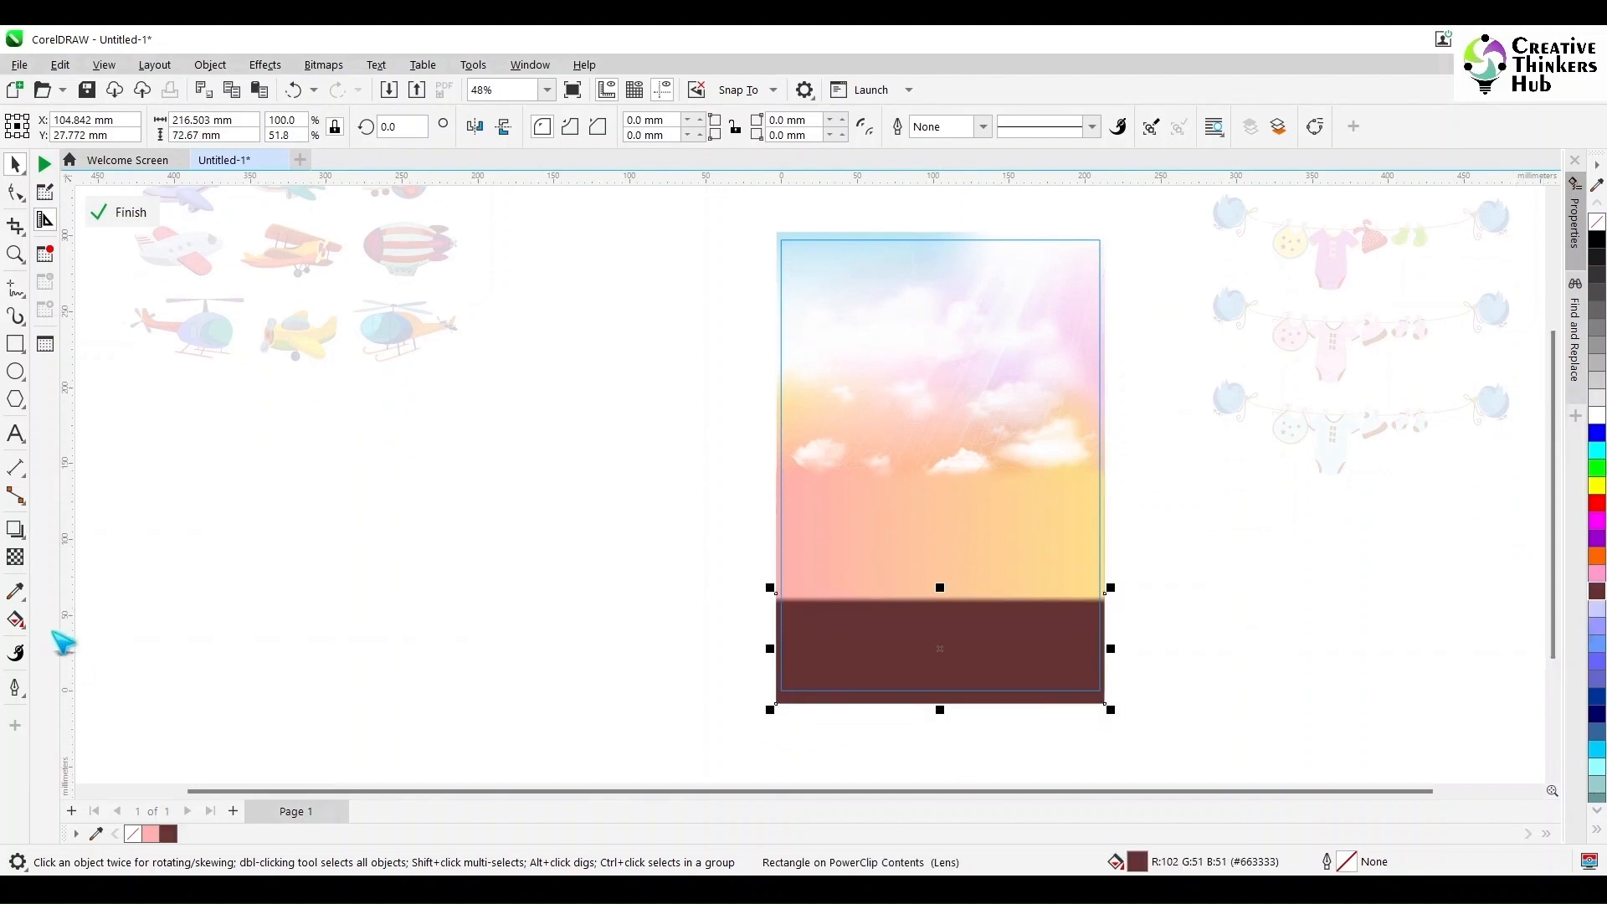
- Apply a fountain transparency to the brown rectangle's top edge so it blends into the sky
scroll(584, 651, up, 2)
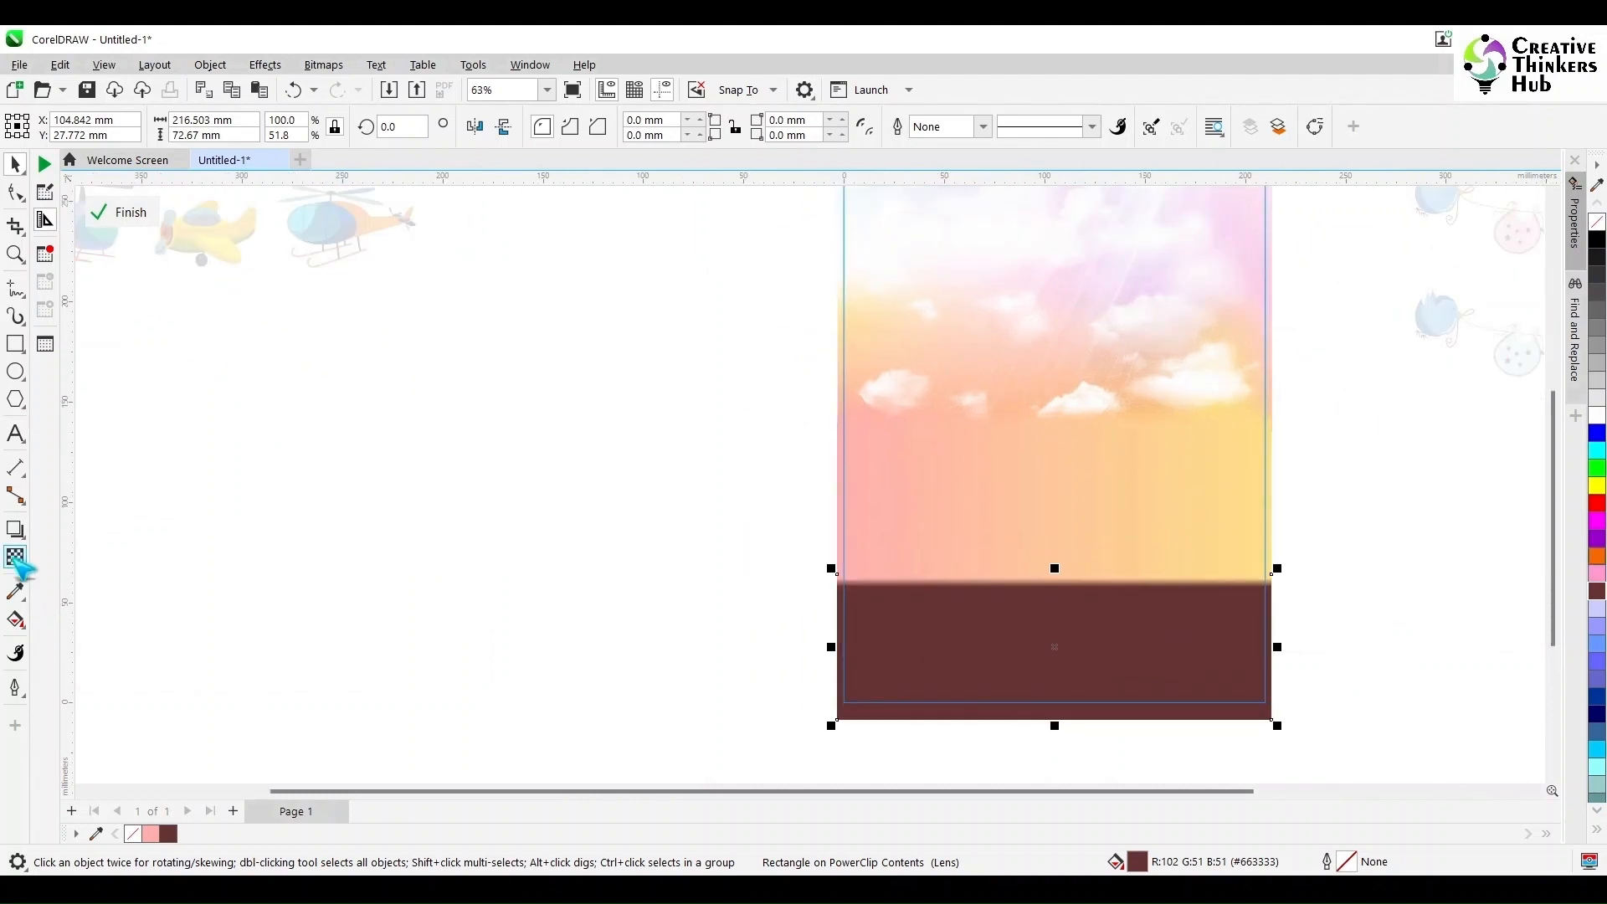
click(16, 558)
scroll(840, 609, up, 4)
click(15, 165)
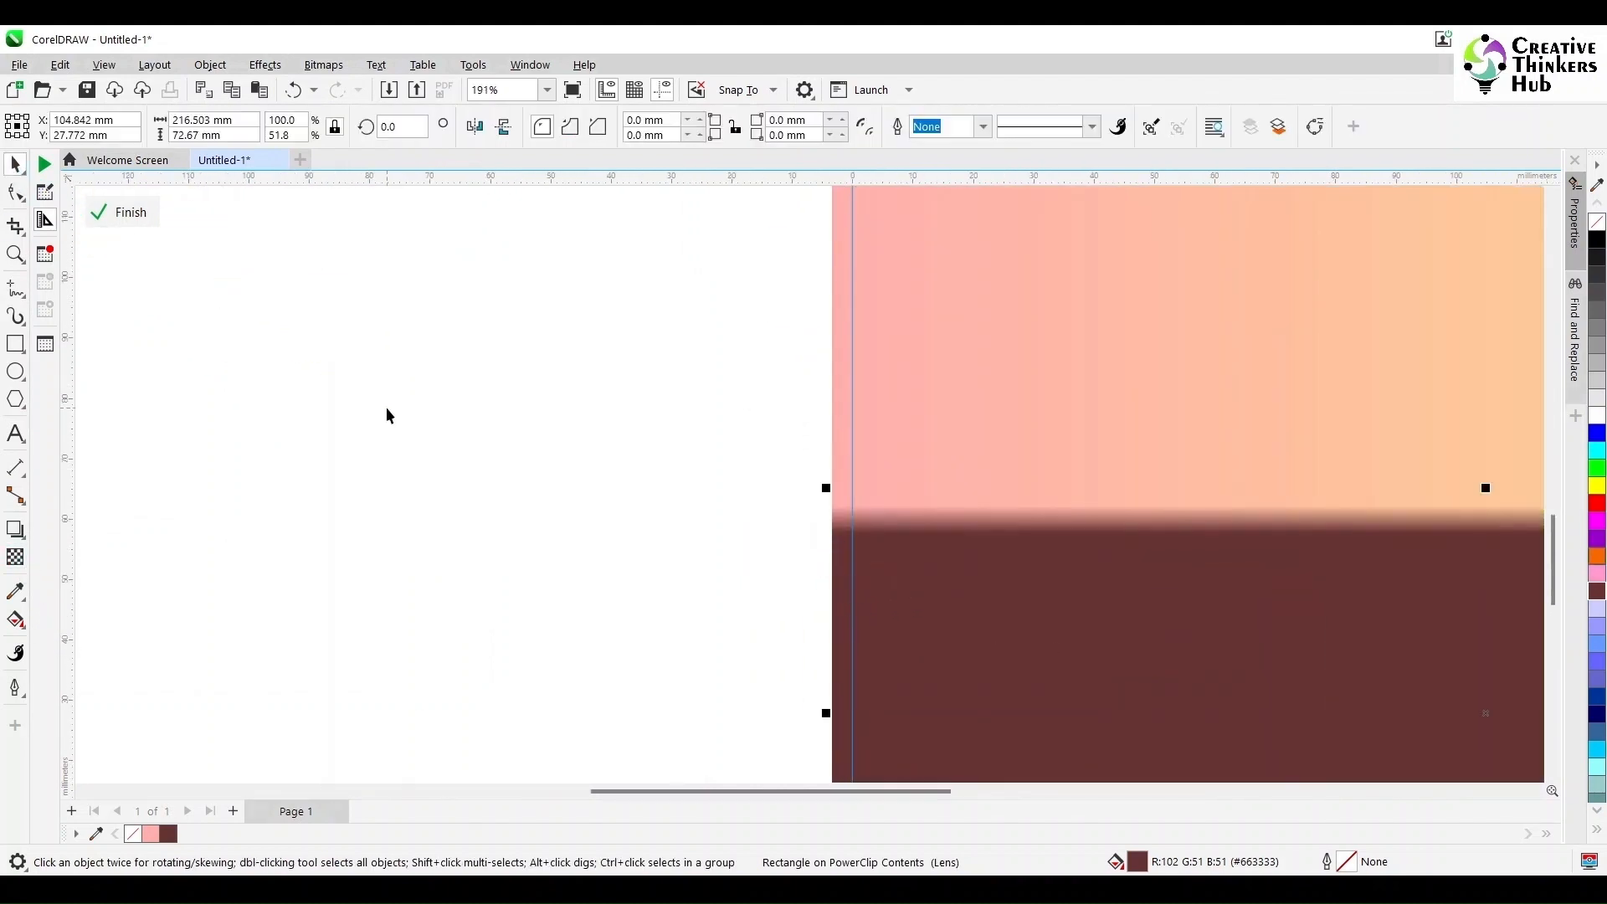
click(15, 558)
drag(832, 506, 833, 673)
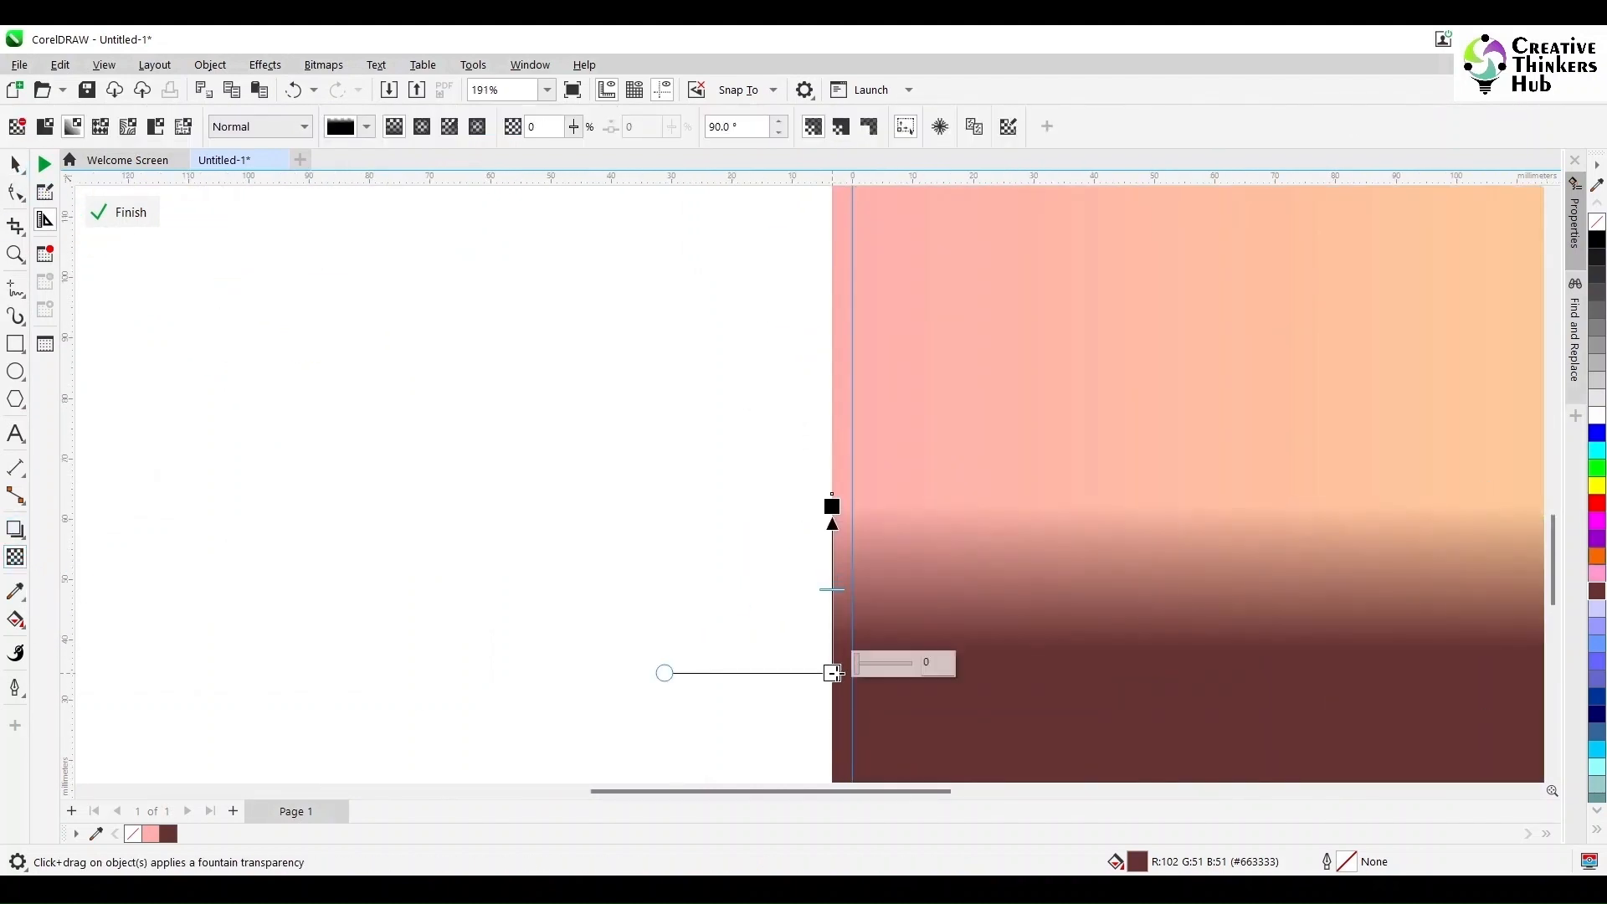
key(space)
click(394, 380)
key(F4)
ctrl+click(563, 519)
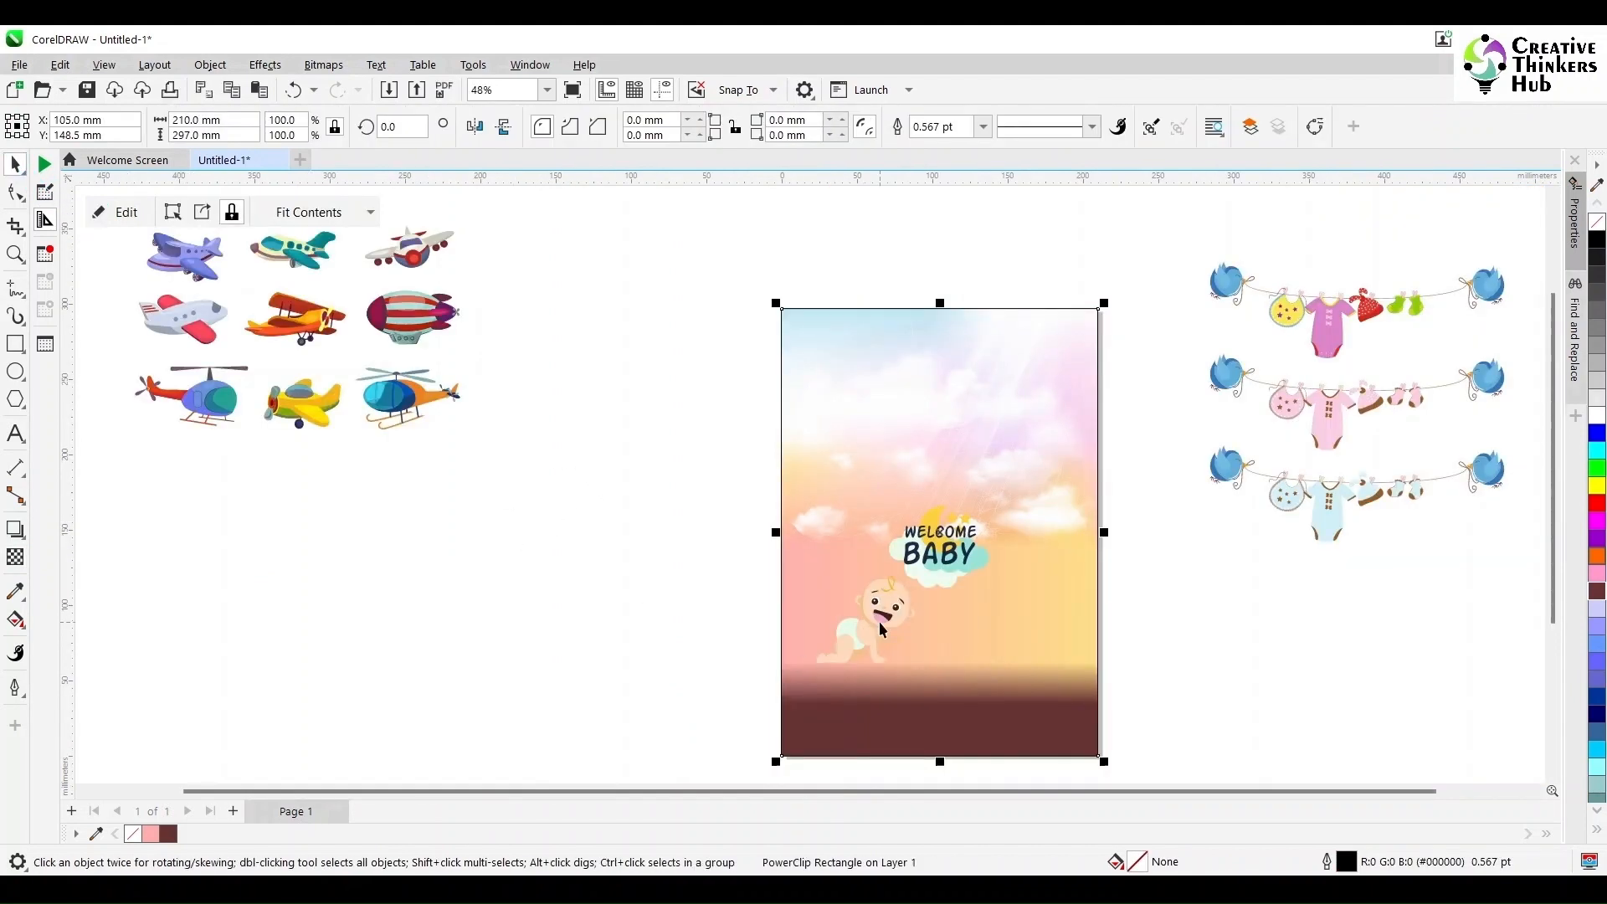
- Move the crawling baby down onto the brown ground area
drag(929, 563, 931, 563)
drag(894, 596, 898, 665)
click(1220, 655)
- Adjust the brown rectangle's transparency fade inside the PowerClip and finish editing
double_click(1051, 659)
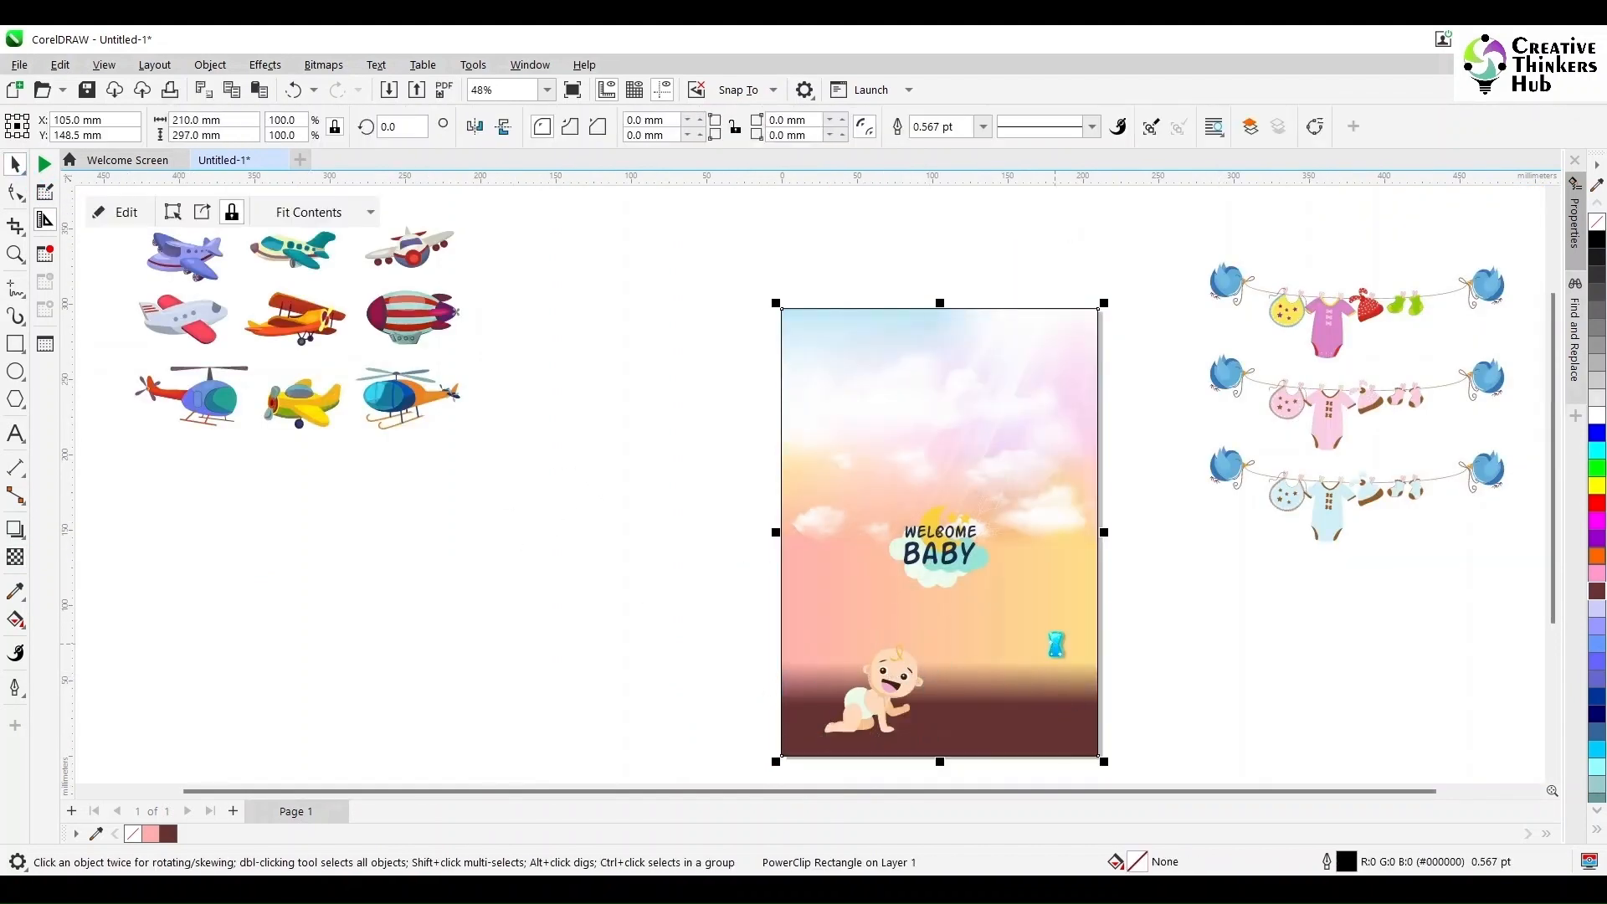
click(932, 619)
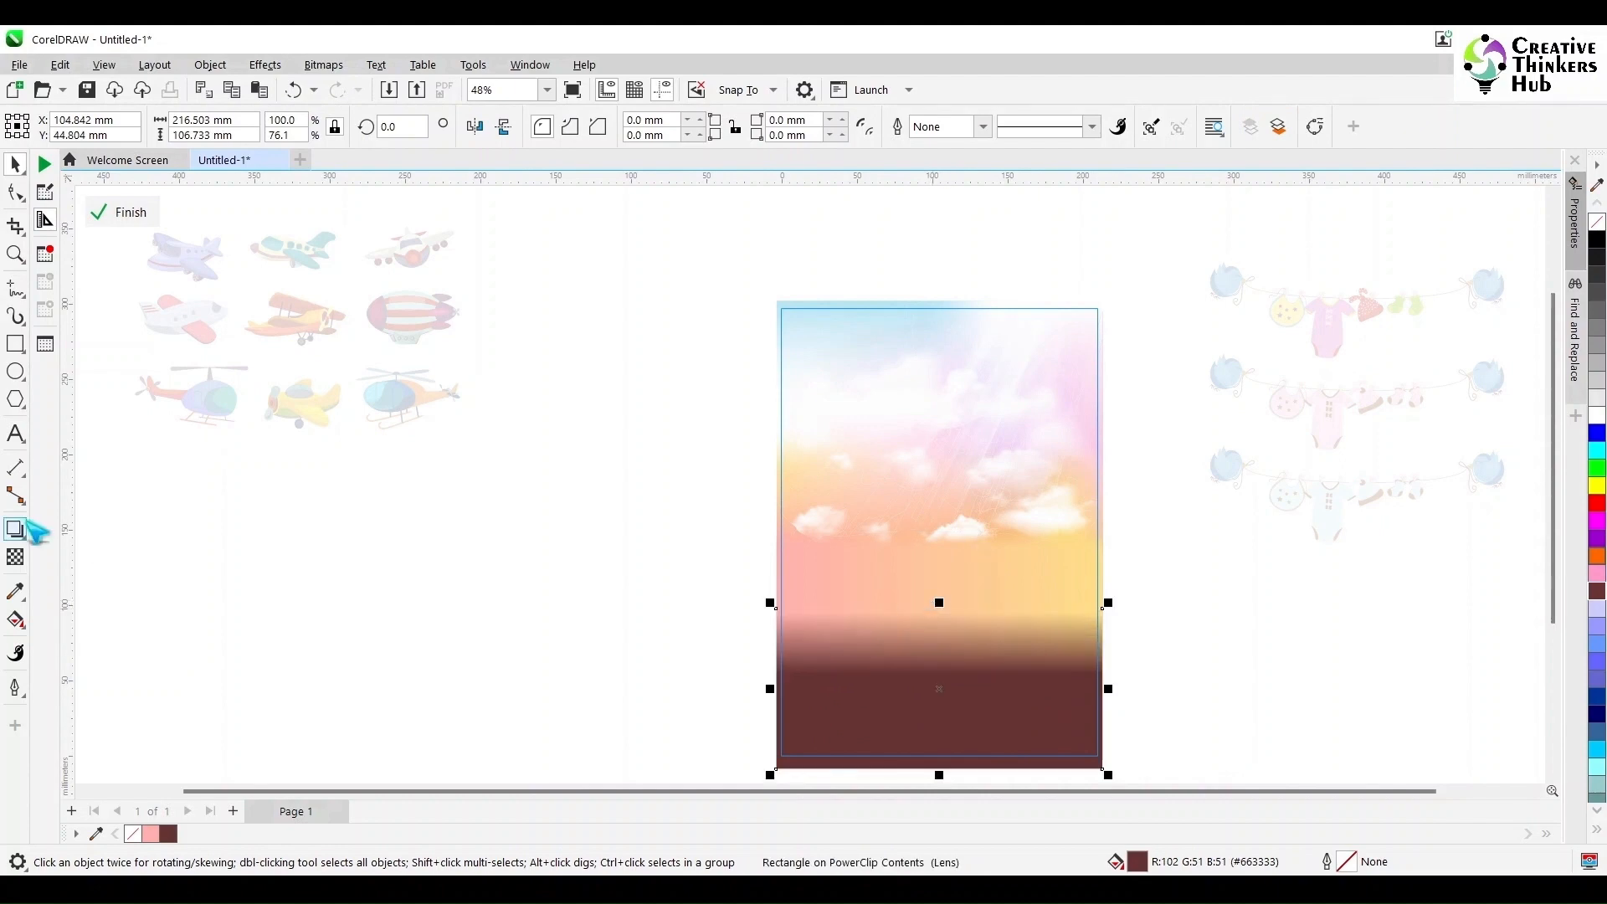
click(15, 556)
drag(775, 613, 776, 655)
click(15, 165)
ctrl+click(496, 600)
click(496, 601)
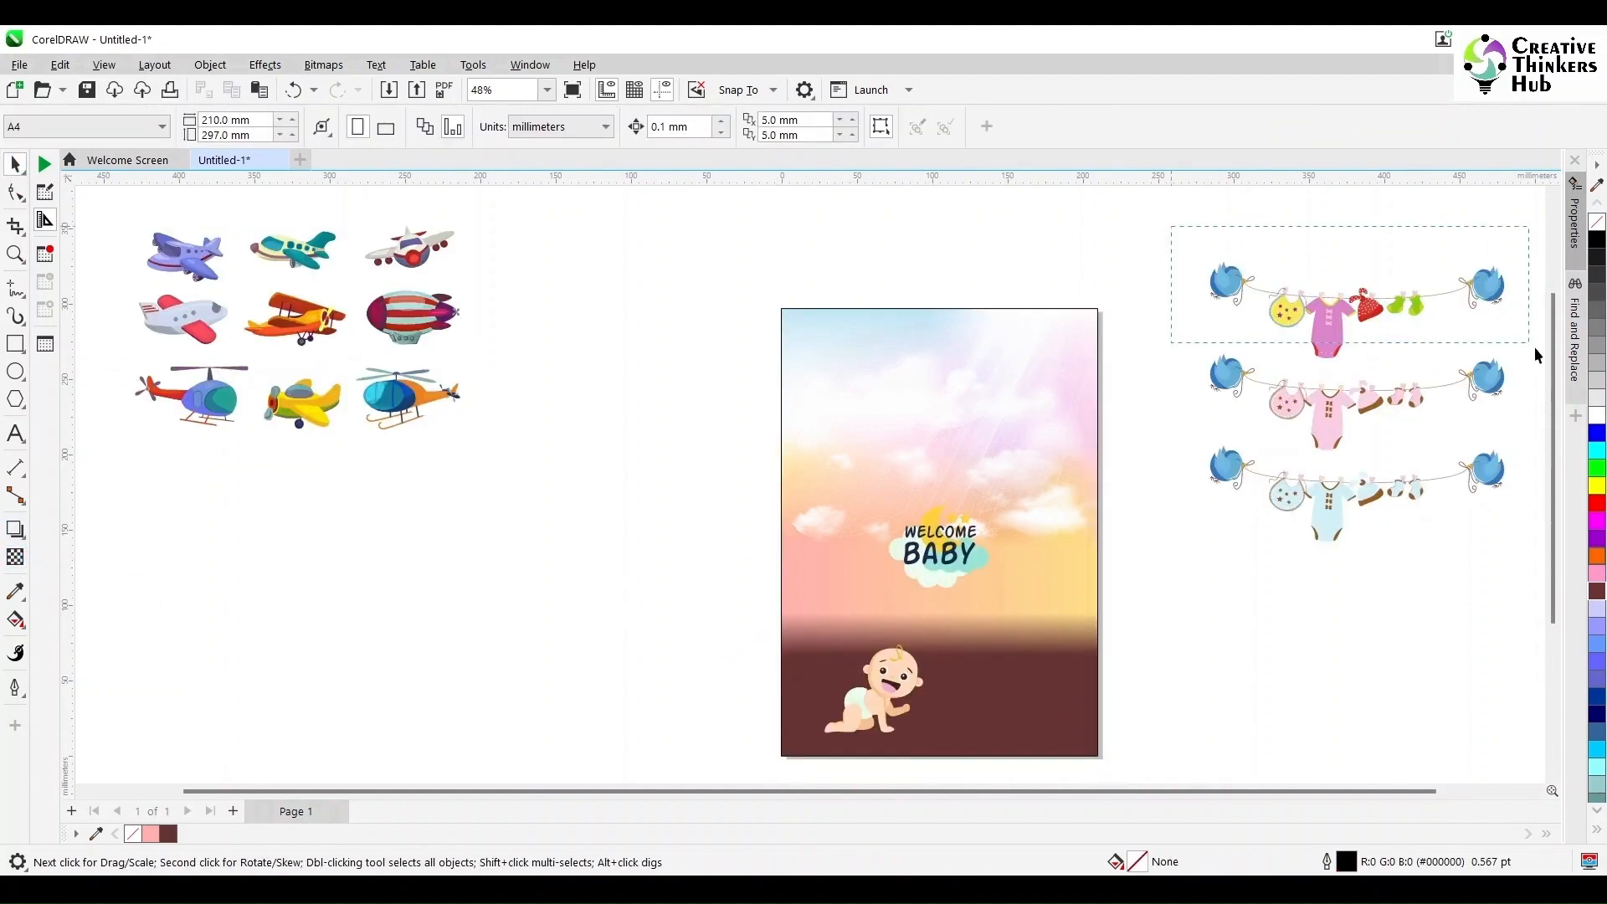
drag(1534, 356, 1538, 358)
click(1293, 285)
click(768, 127)
click(963, 226)
drag(973, 238, 1357, 364)
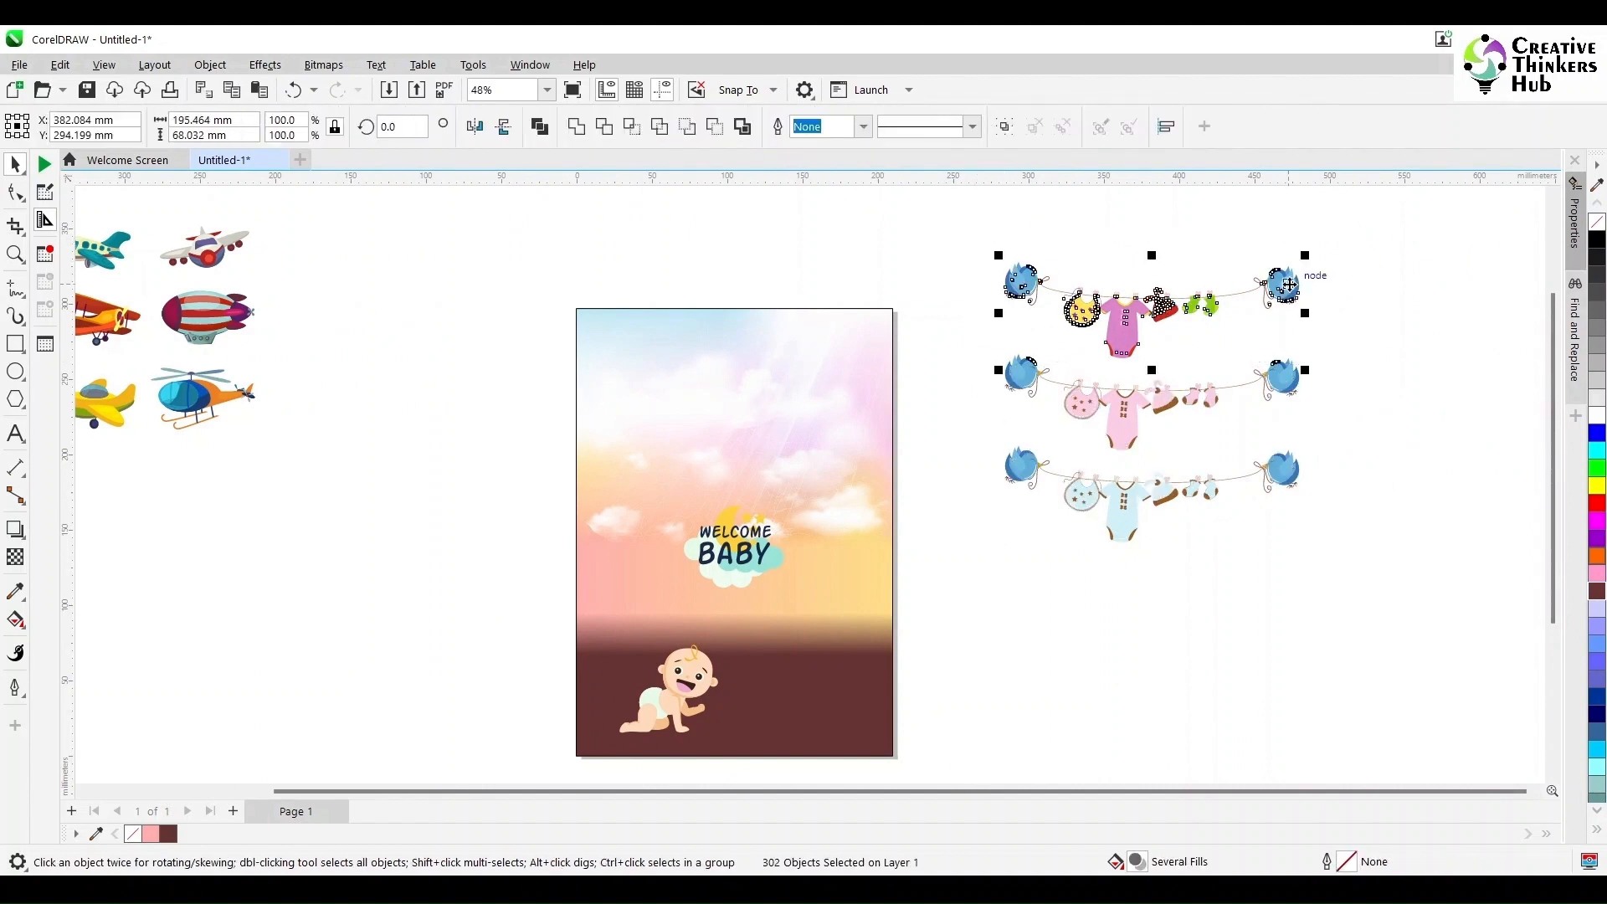
drag(1289, 285, 1214, 215)
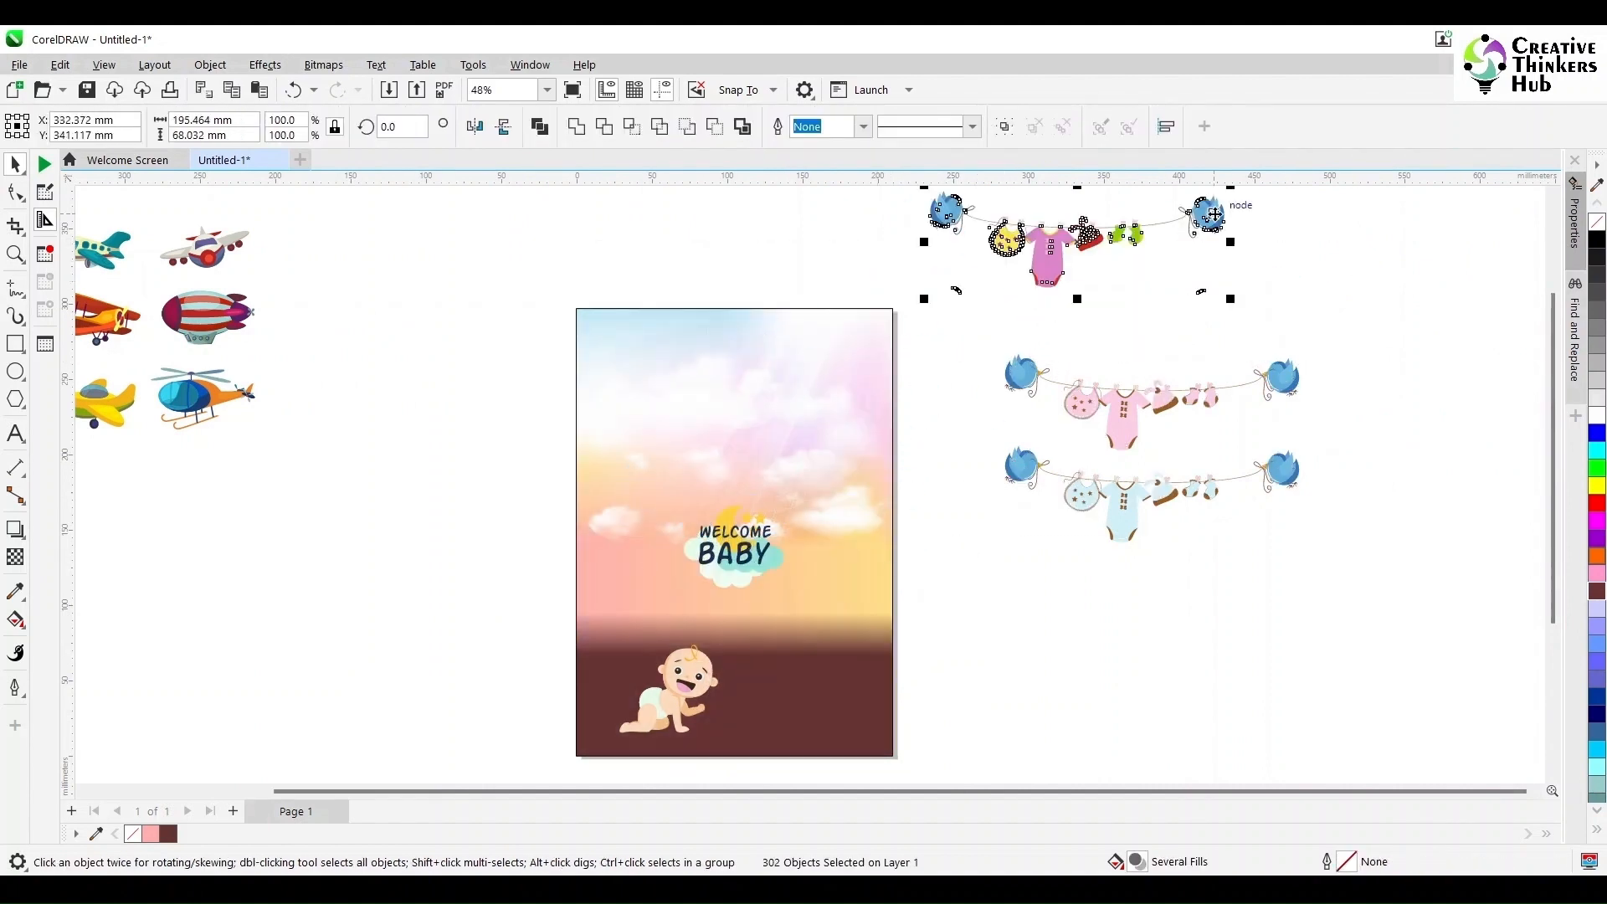
key(ctrl+z)
- Select the top clothesline garland, move it onto the page above the baby, and group it
drag(988, 240, 1357, 359)
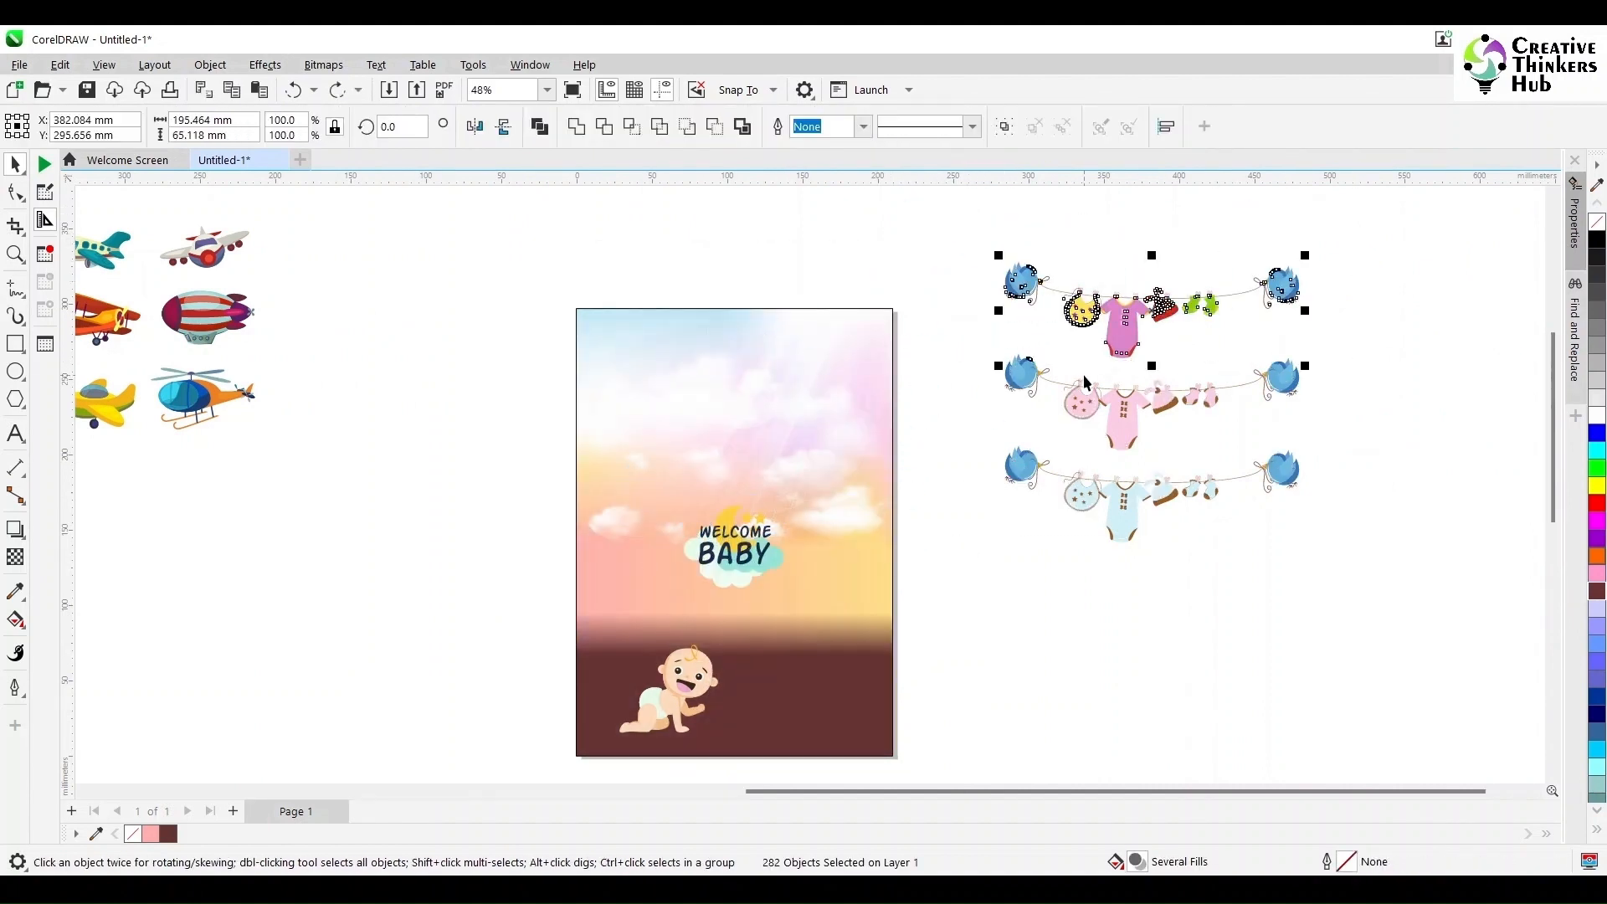
scroll(1085, 383, up, 3)
drag(929, 320, 928, 320)
scroll(1064, 328, down, 2)
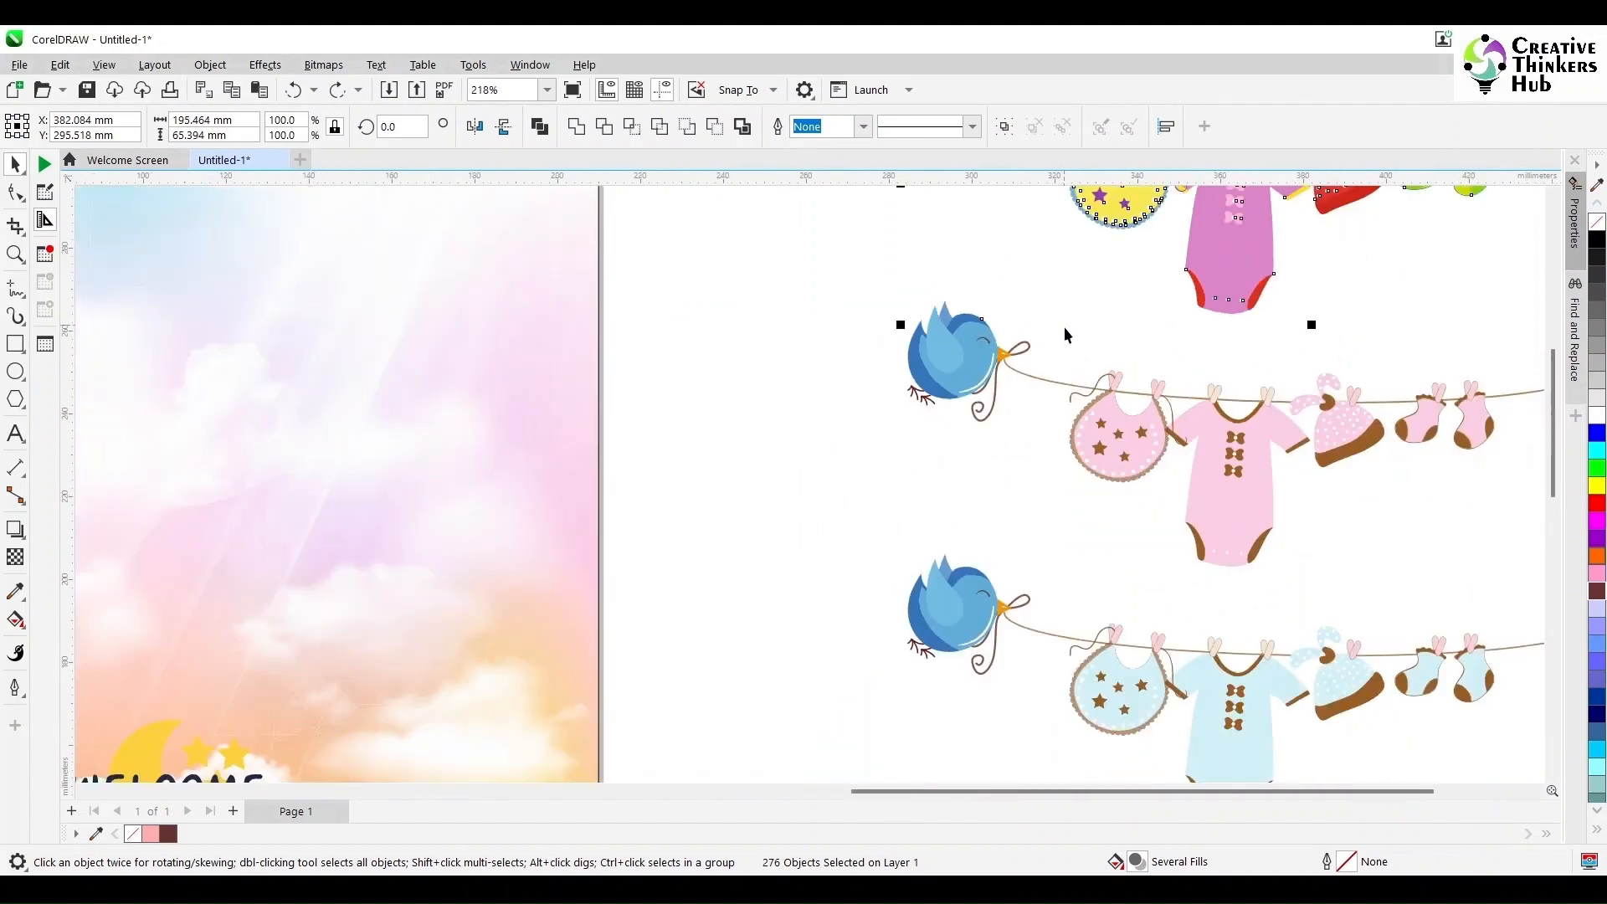
shift+click(1002, 321)
scroll(1273, 308, down, 1)
drag(1182, 266, 762, 605)
key(ctrl+g)
click(540, 487)
- Move the teal airplane onto the page's upper-left corner
key(F4)
drag(277, 268, 380, 345)
click(797, 126)
click(494, 268)
drag(499, 272, 335, 368)
drag(390, 343, 855, 382)
- Delete the remaining airplanes and clothesline garlands beside the page
drag(681, 262, 194, 559)
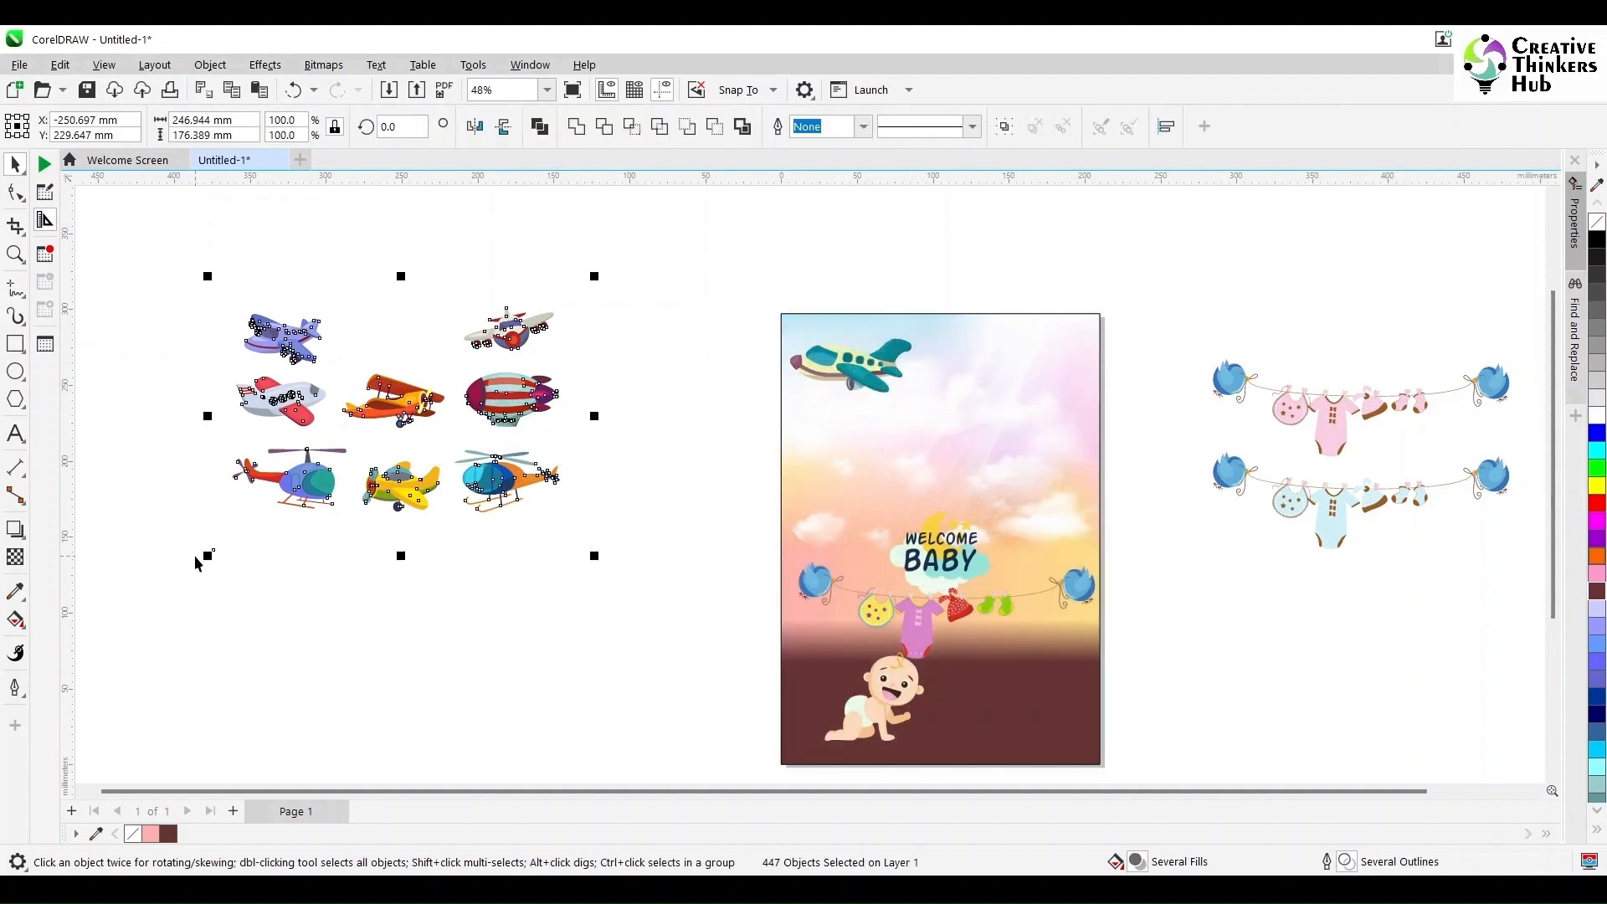
key(Delete)
drag(1159, 332, 1366, 586)
key(Delete)
key(F4)
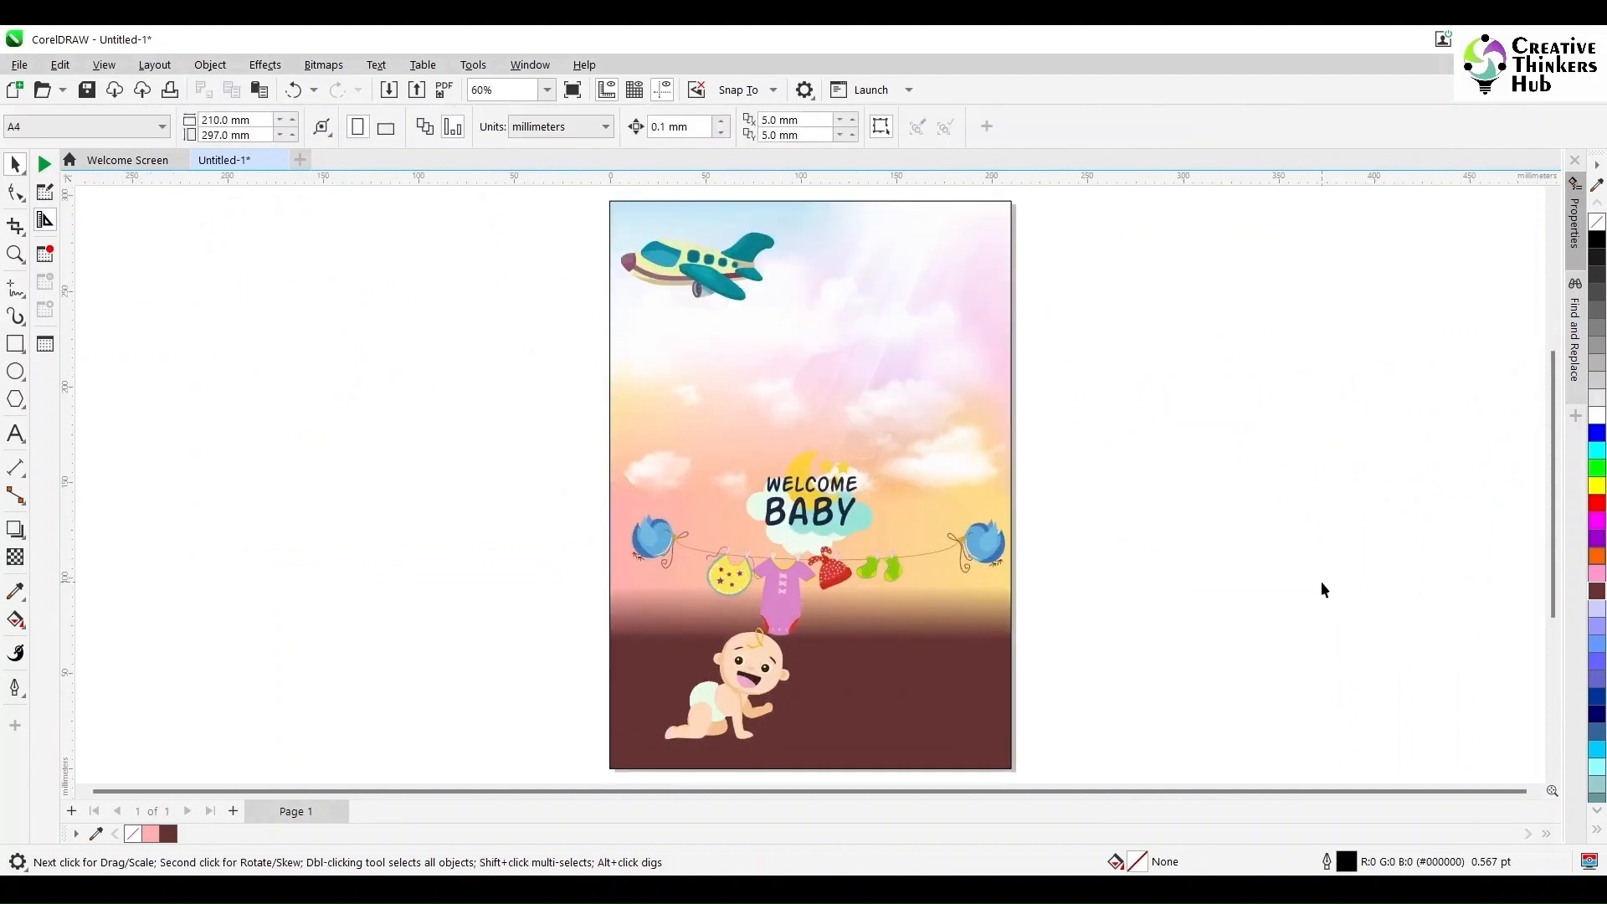
- Save the drawing as welcome baby boy in the CTH cdr files folder
key(ctrl+s)
text(welcome baby b)
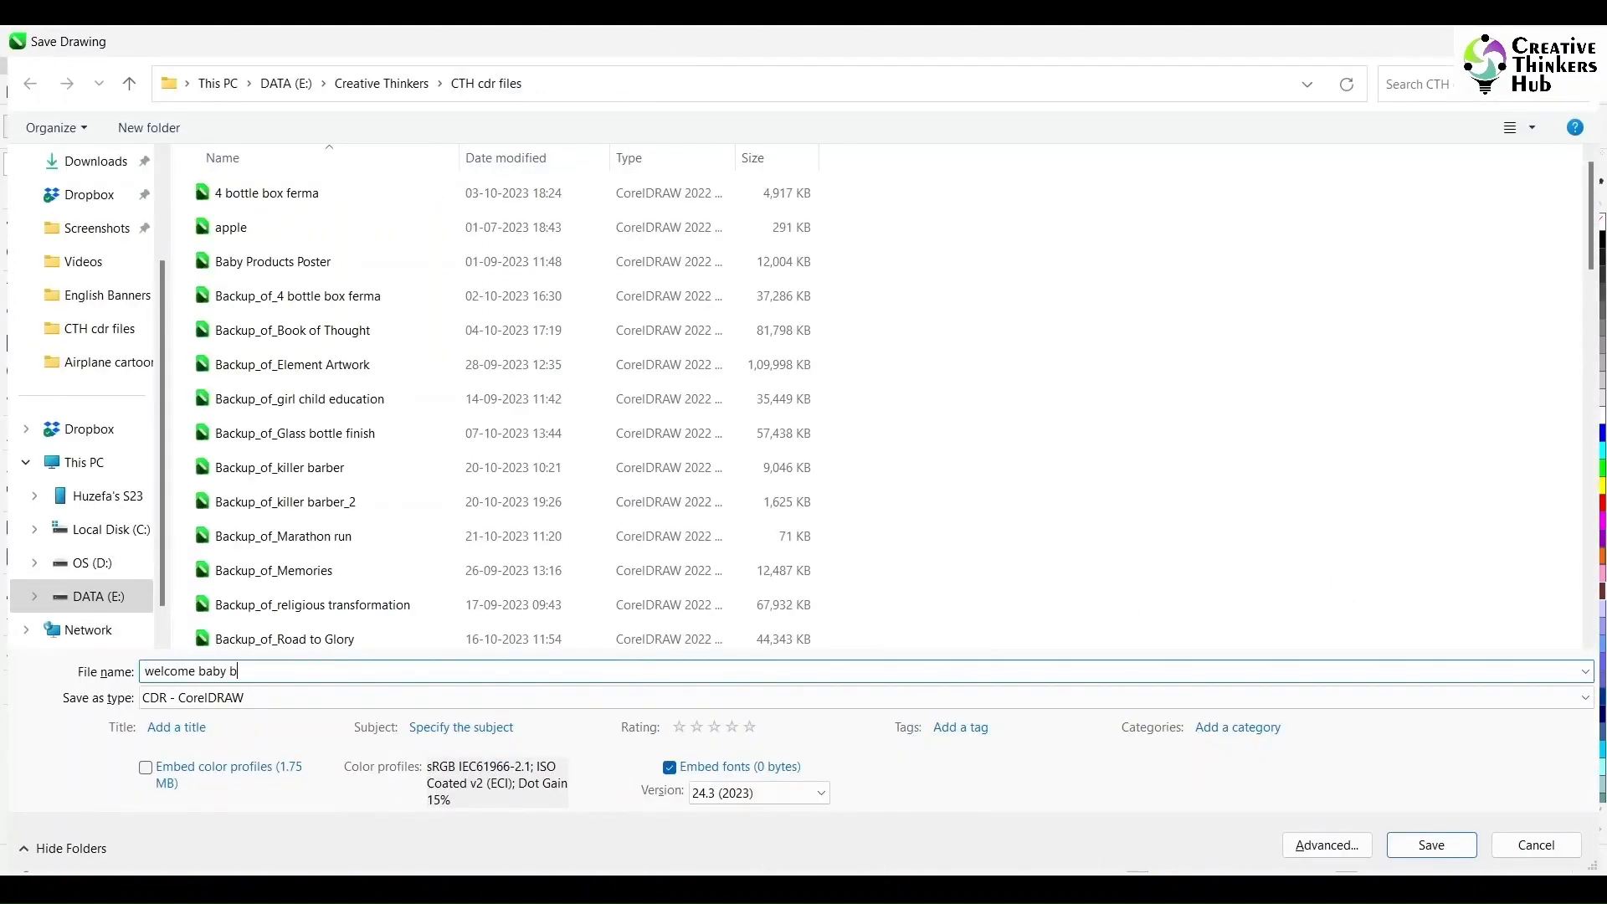
key(Return)
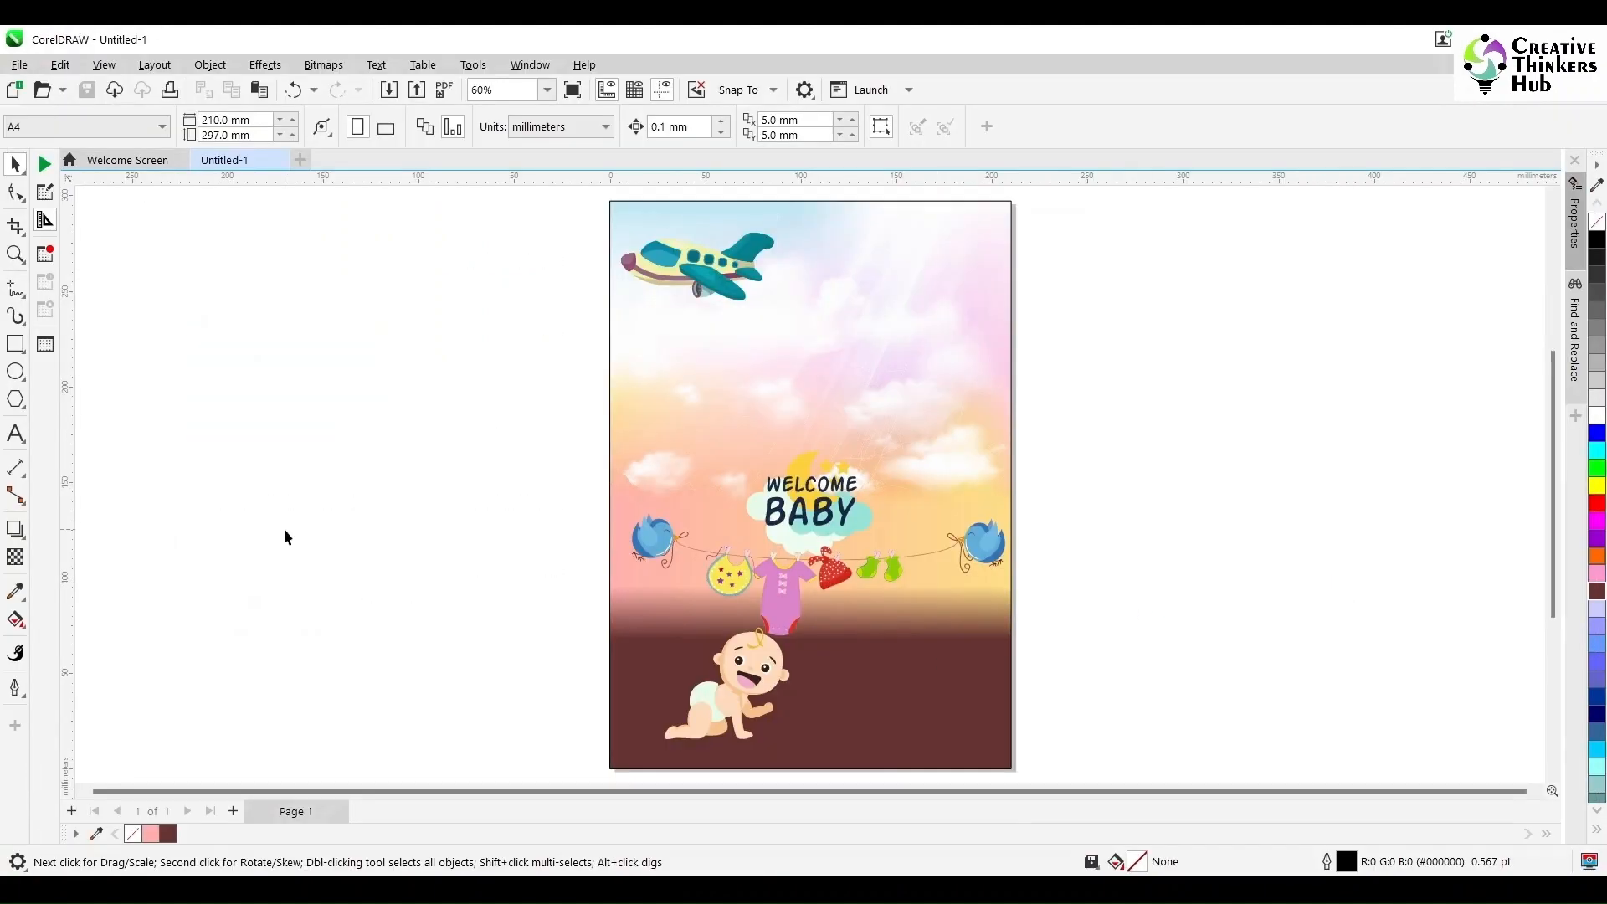
- Draw two short tow lines angling back from the teal airplane's tail
click(16, 254)
drag(602, 195, 1038, 373)
click(21, 294)
click(88, 311)
click(20, 294)
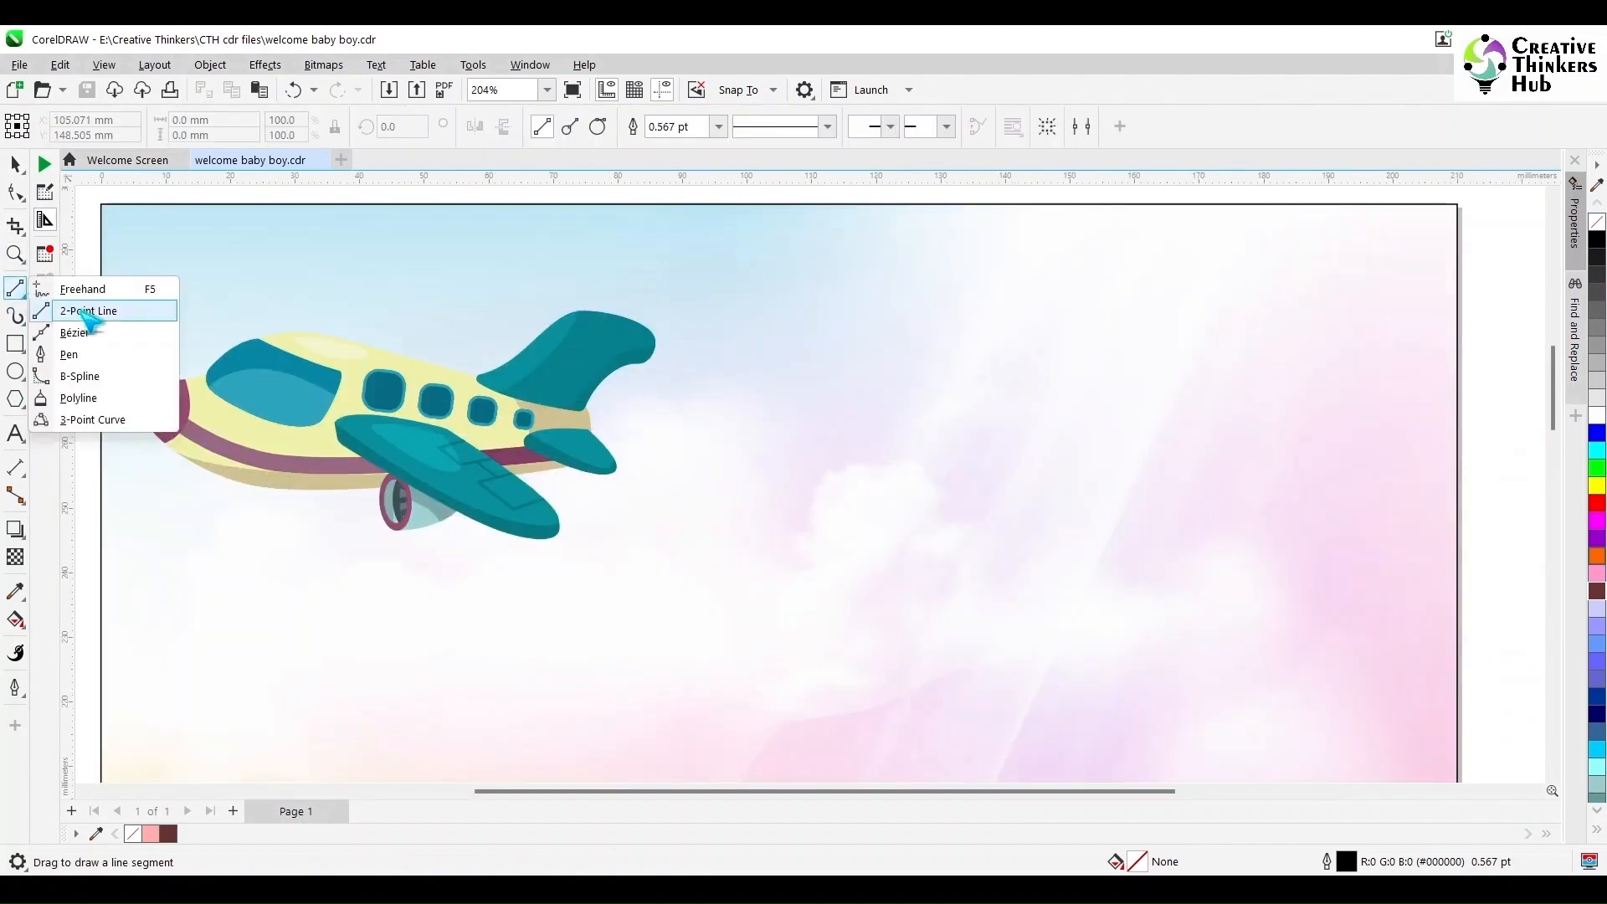
click(75, 332)
click(589, 430)
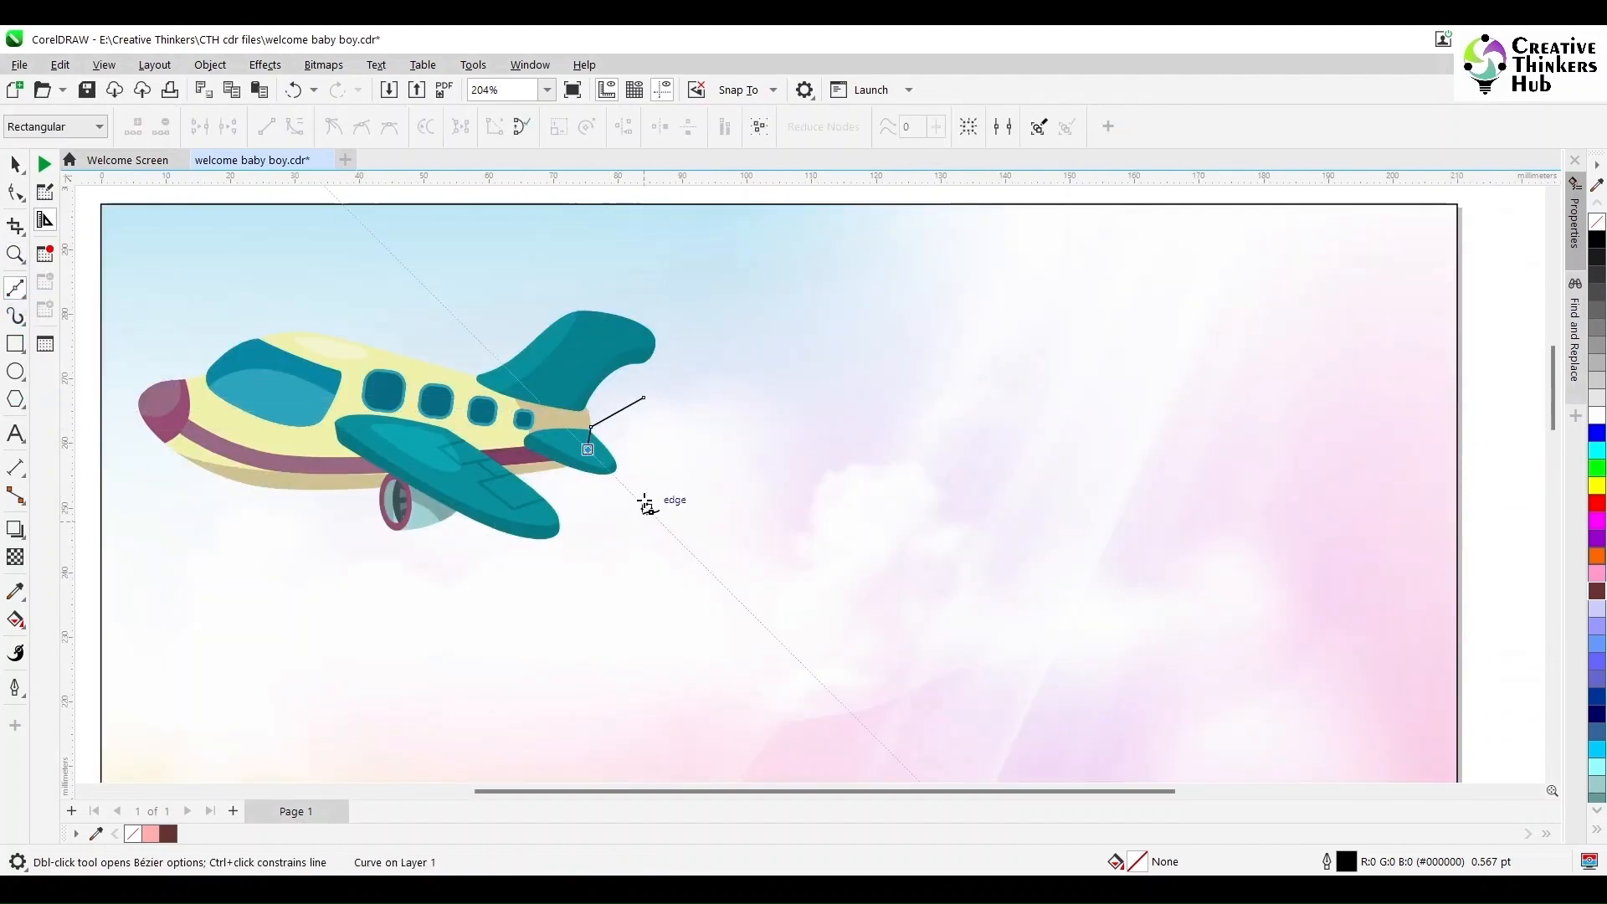
key(space)
scroll(757, 476, up, 1)
key(F10)
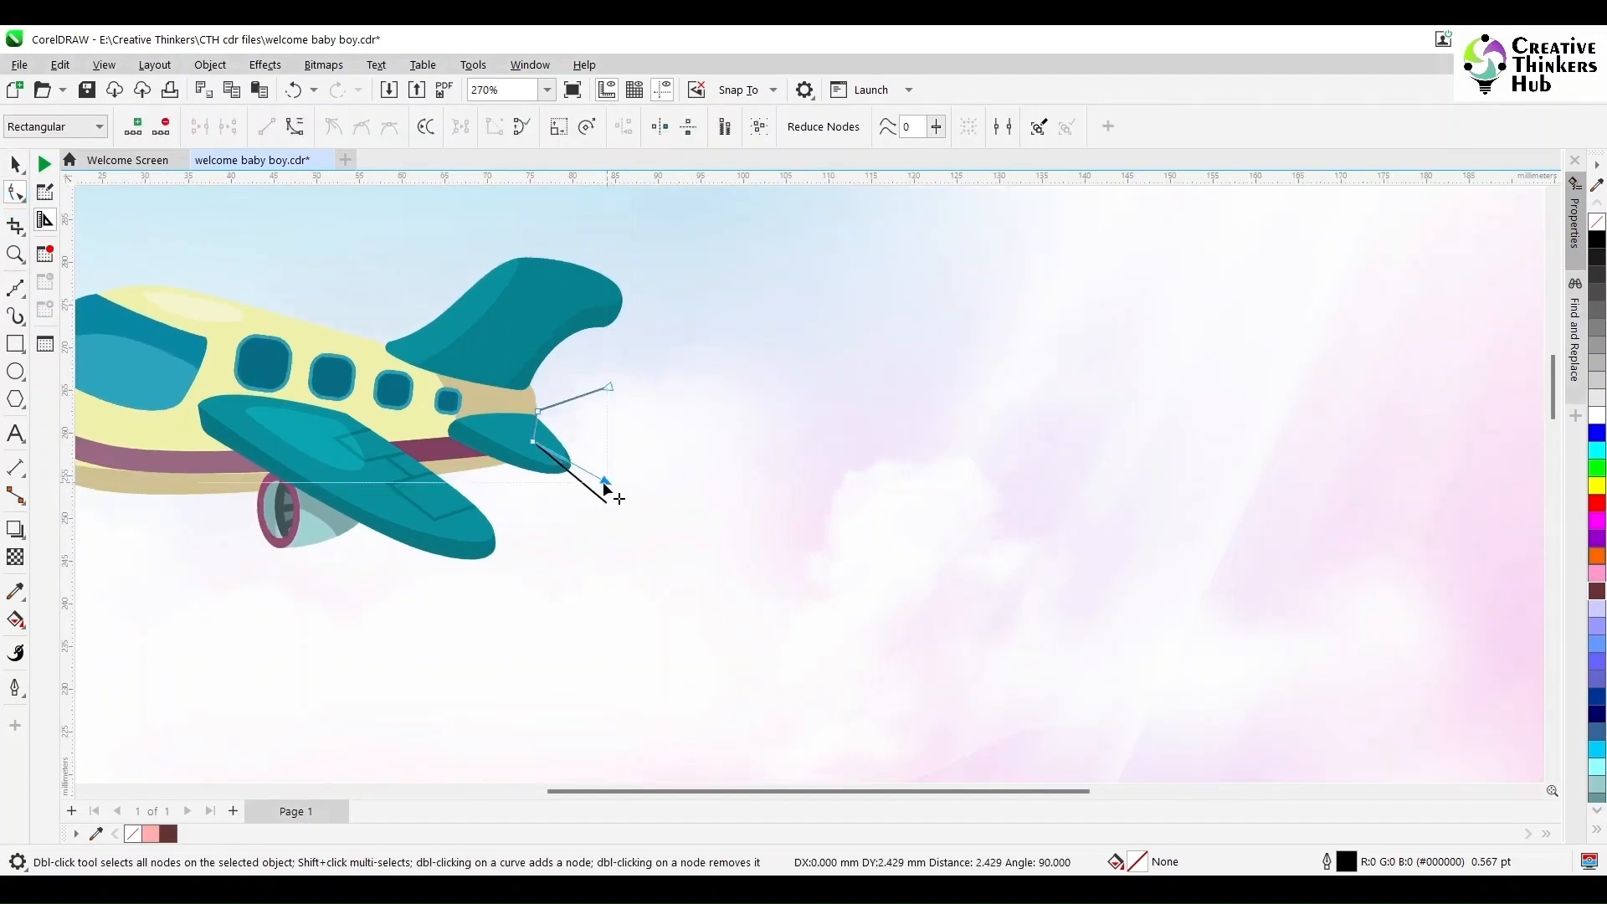
- Draw a long horizontal line from the upper tow line's end and bend it into a gentle wave
click(22, 294)
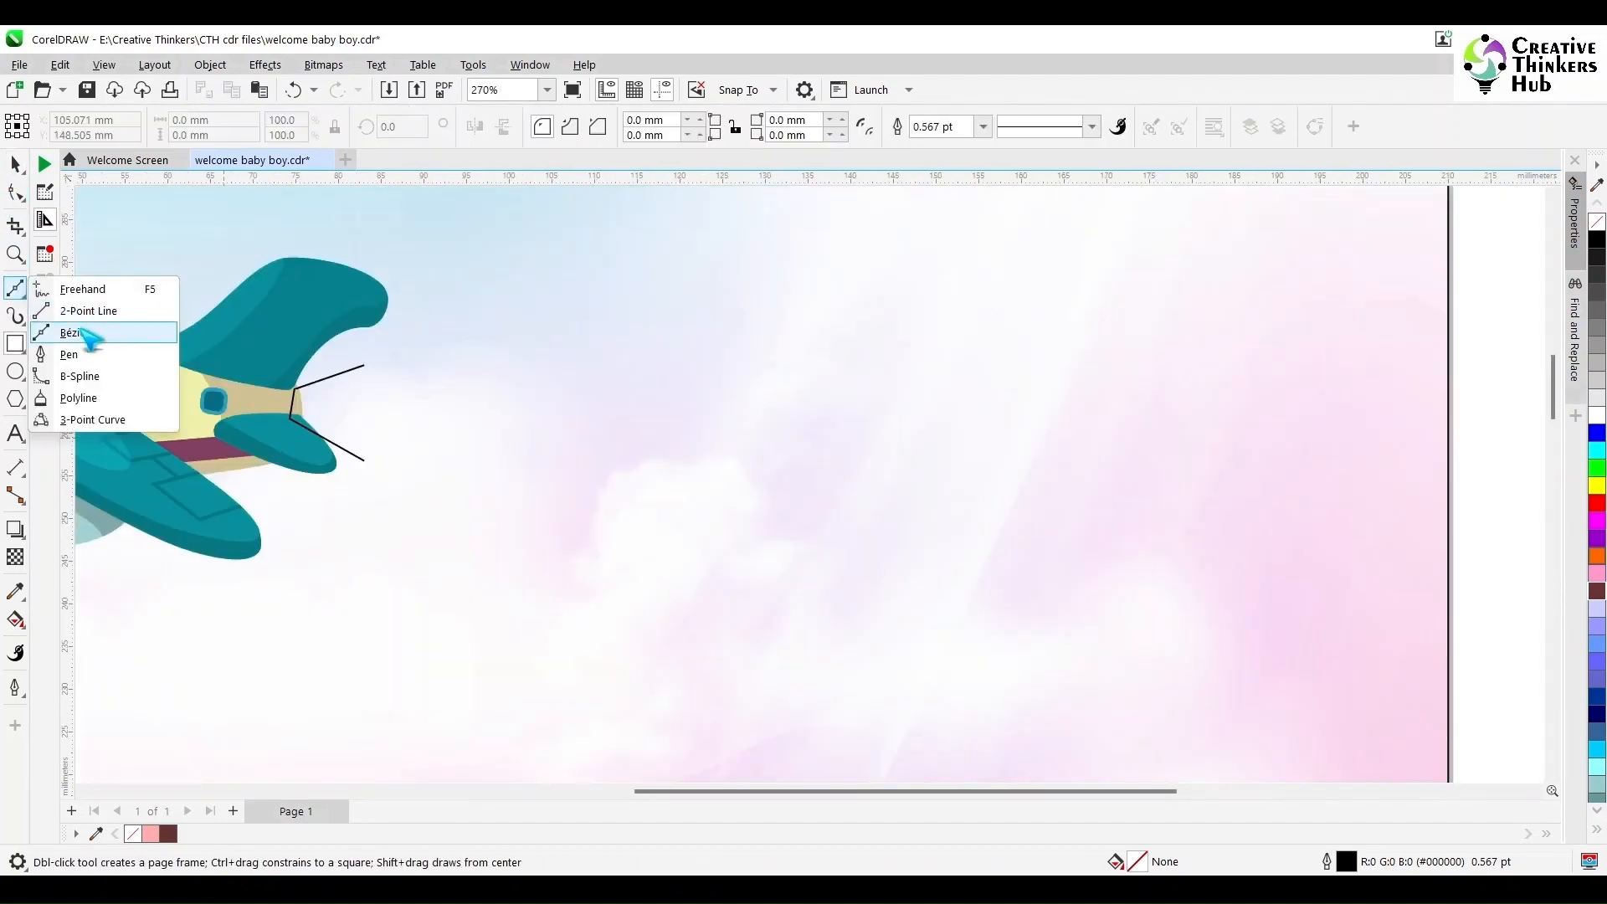
click(88, 311)
drag(365, 354, 1320, 355)
key(F10)
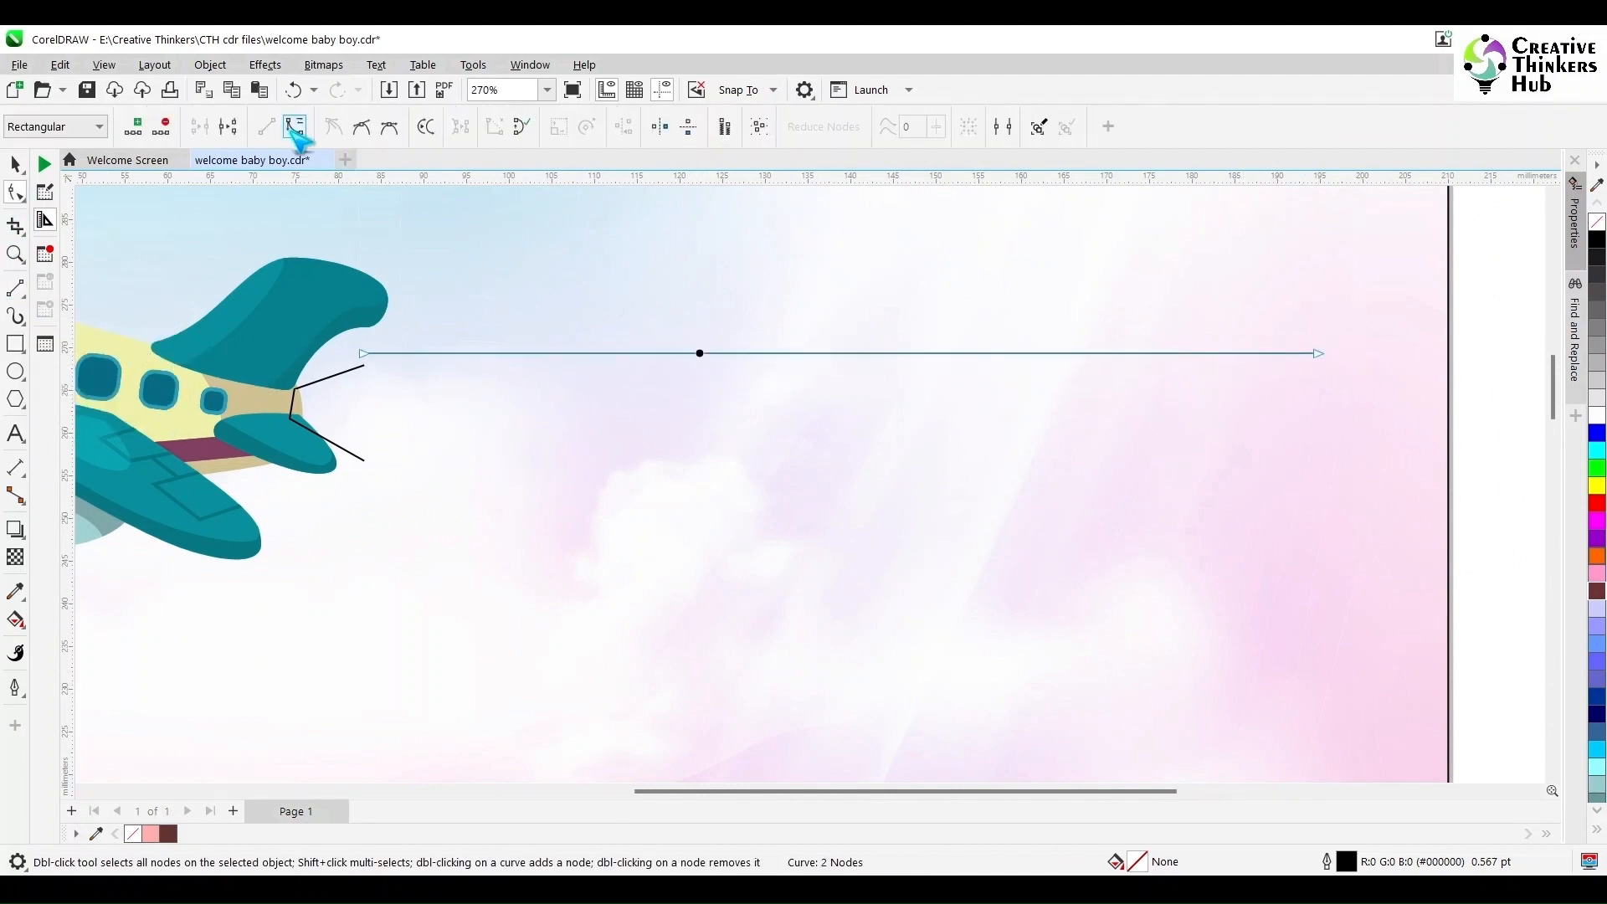
mouse_move(686, 359)
mouse_down()
mouse_move(990, 348)
mouse_move(1015, 284)
mouse_up()
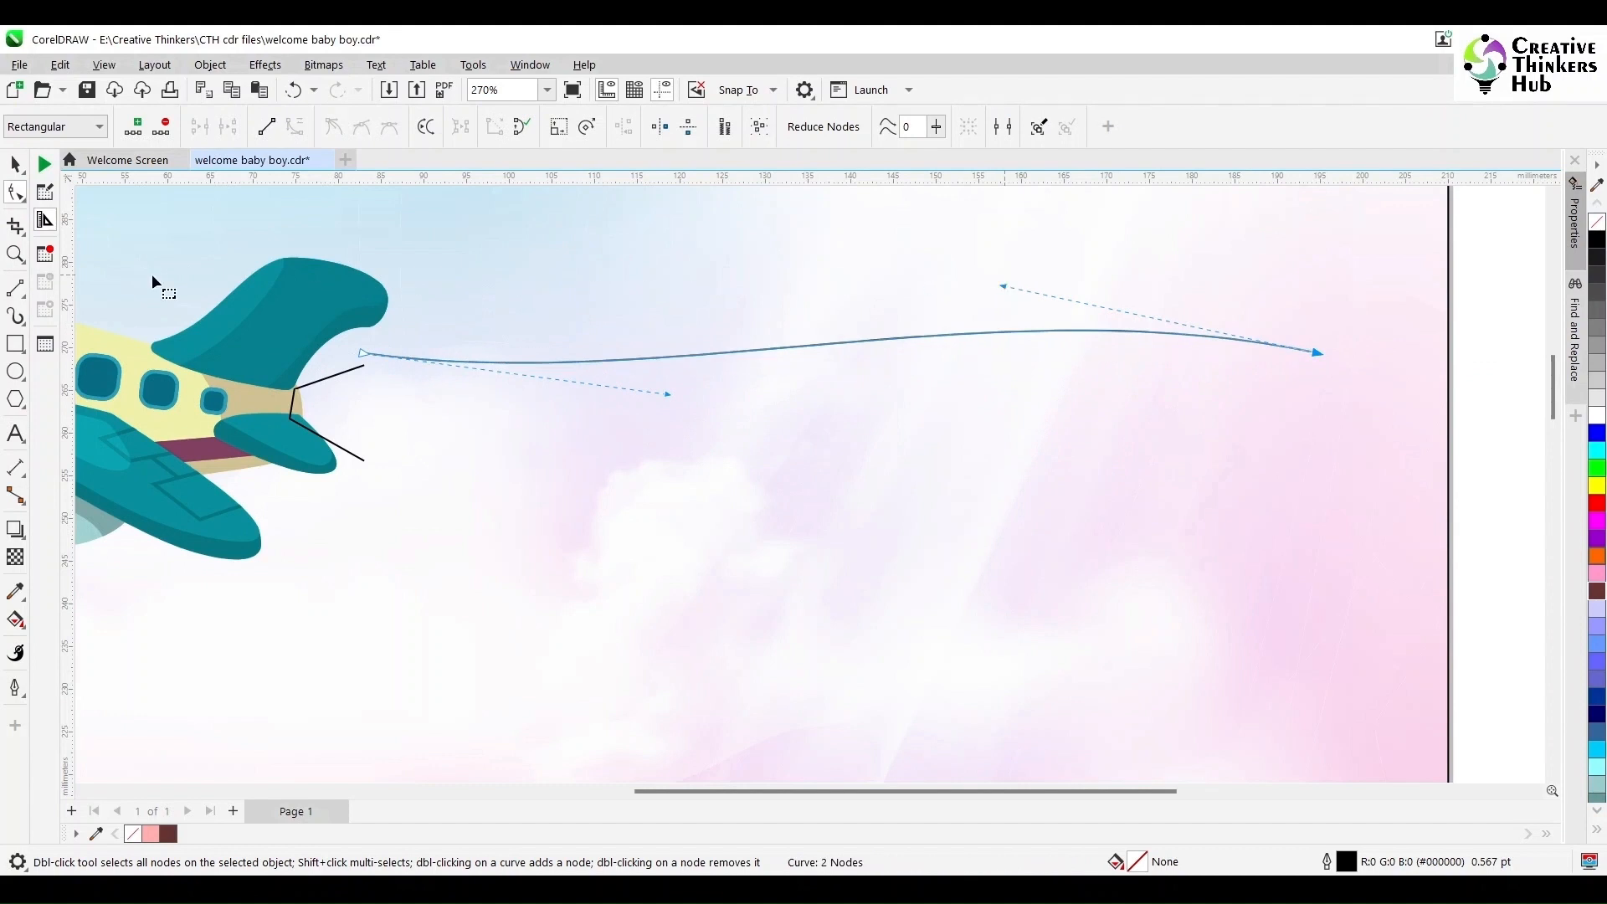
key(space)
click(1503, 339)
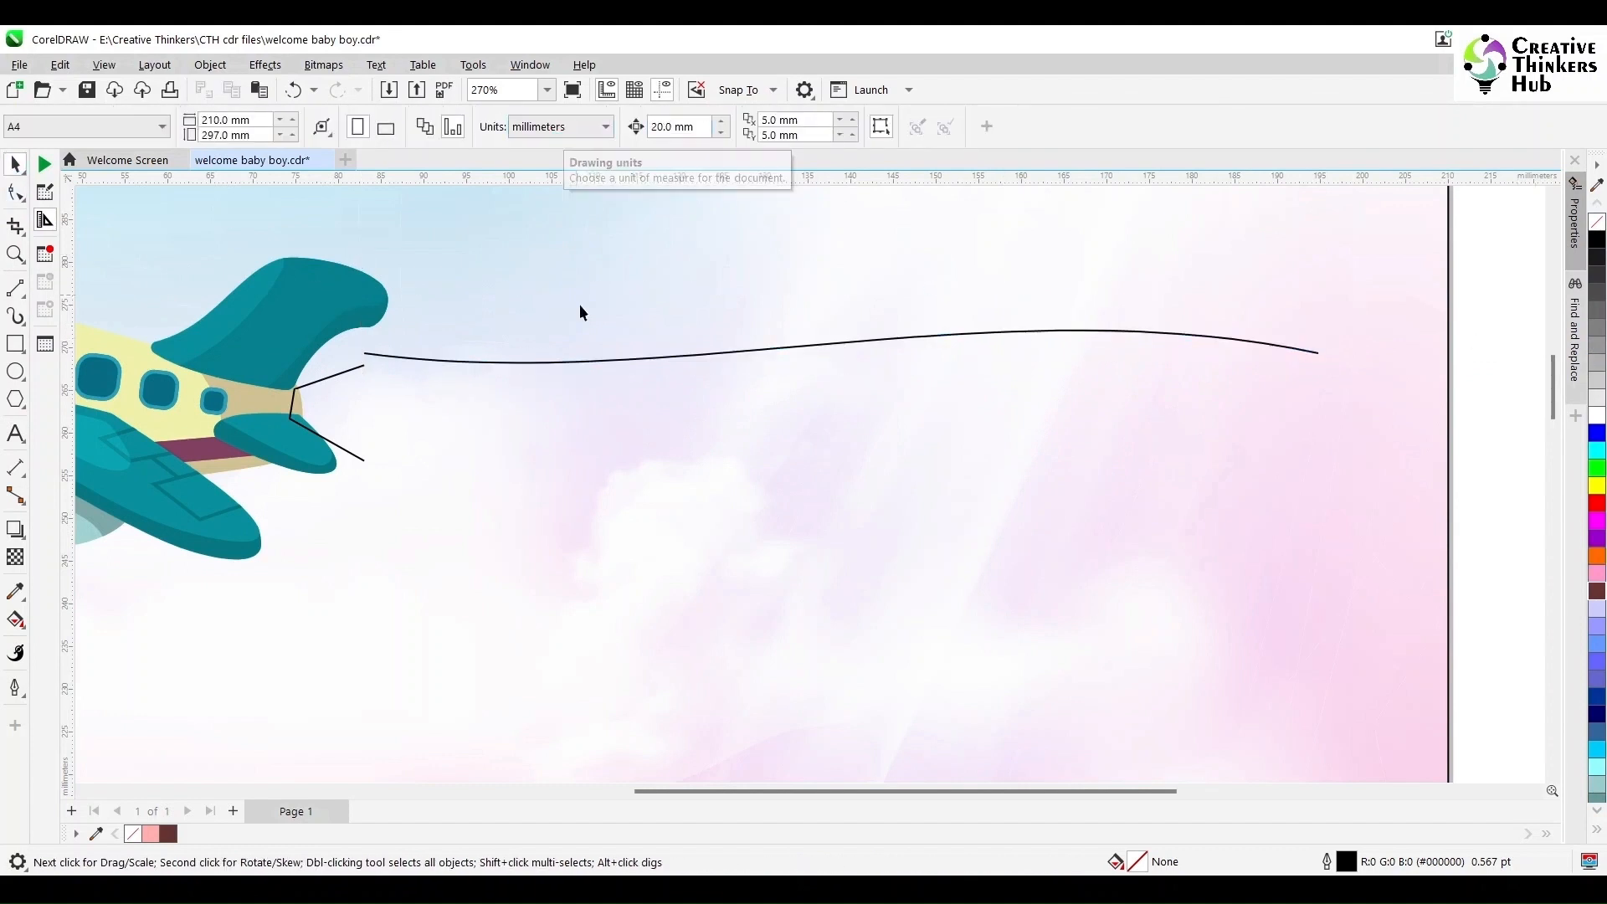
- Duplicate the wavy line below the original and group the two lines
click(595, 362)
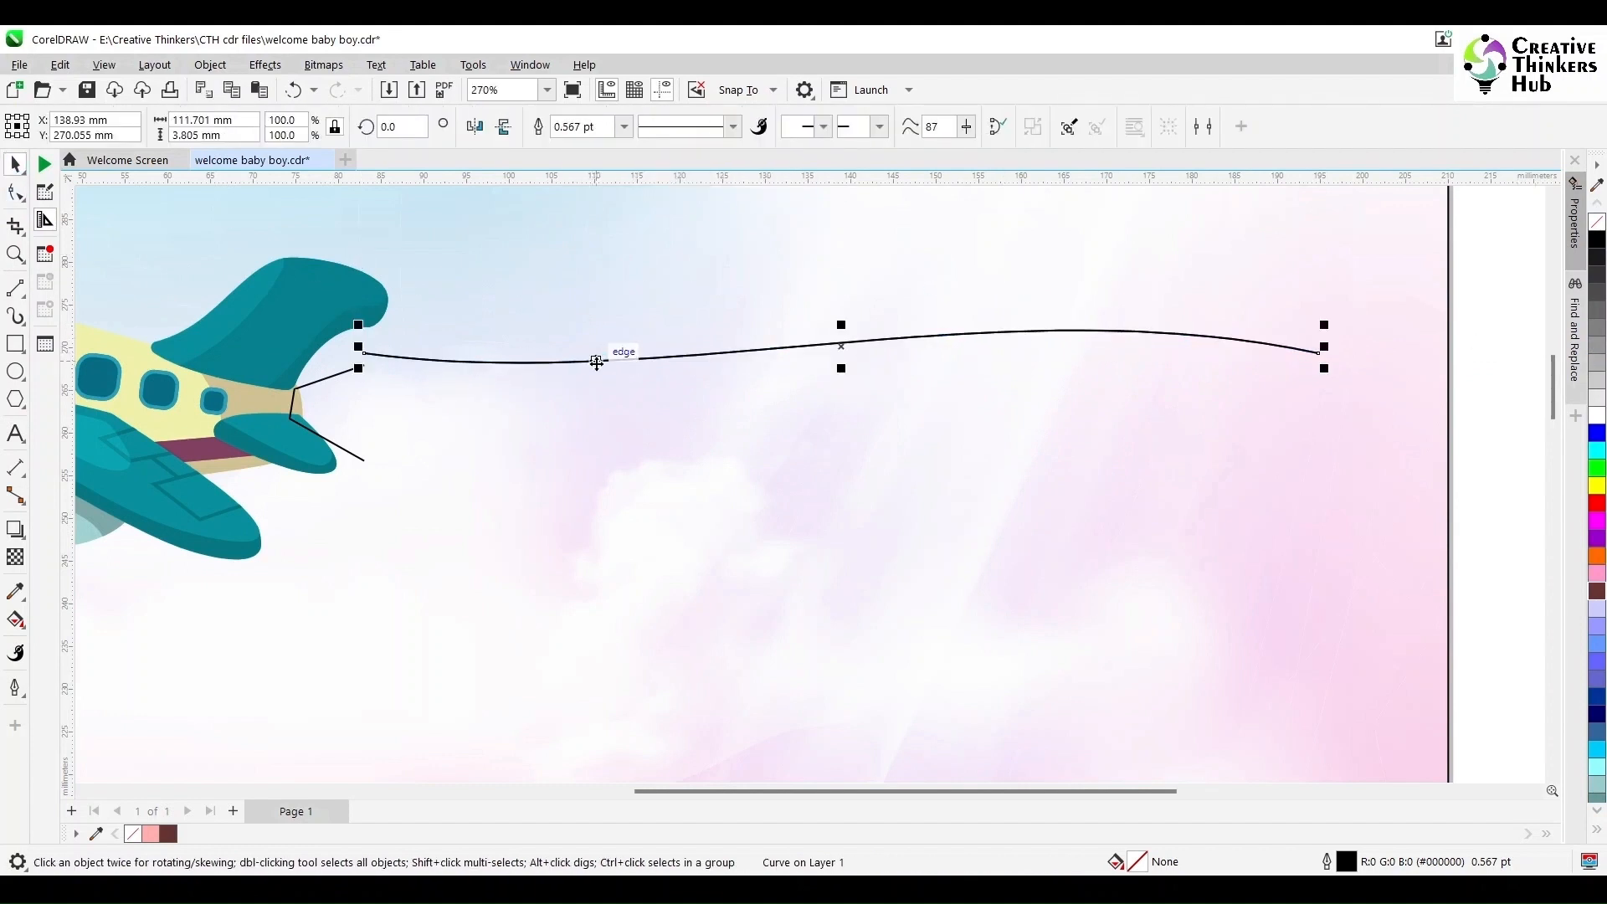
key(ctrl+d)
shift+click(600, 361)
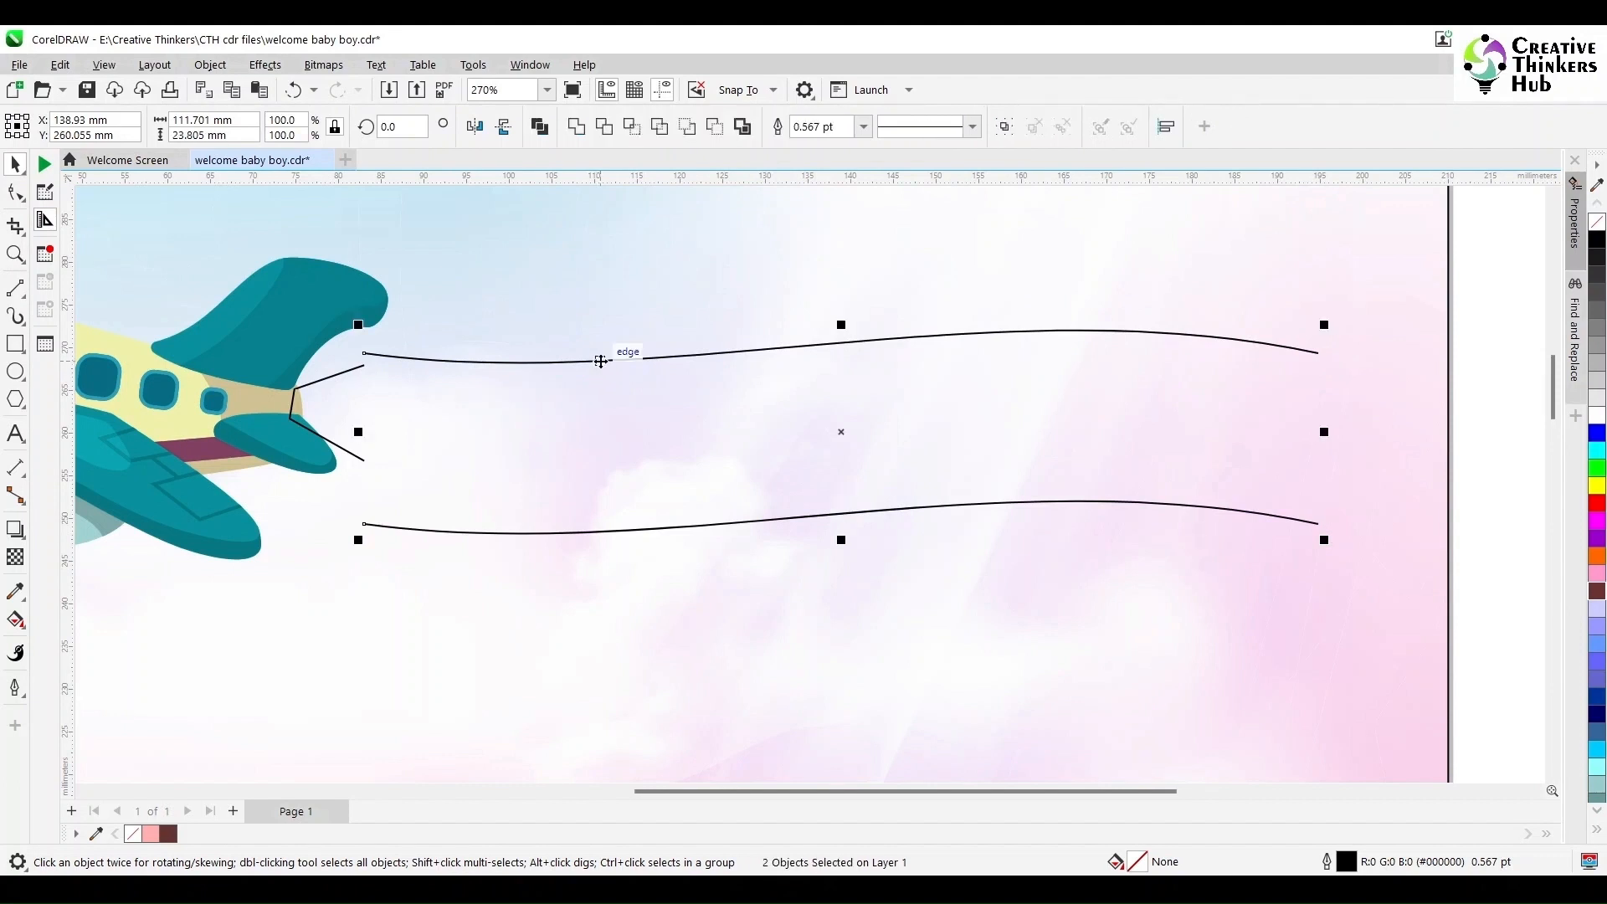
key(ctrl+g)
shift+click(354, 371)
key(e)
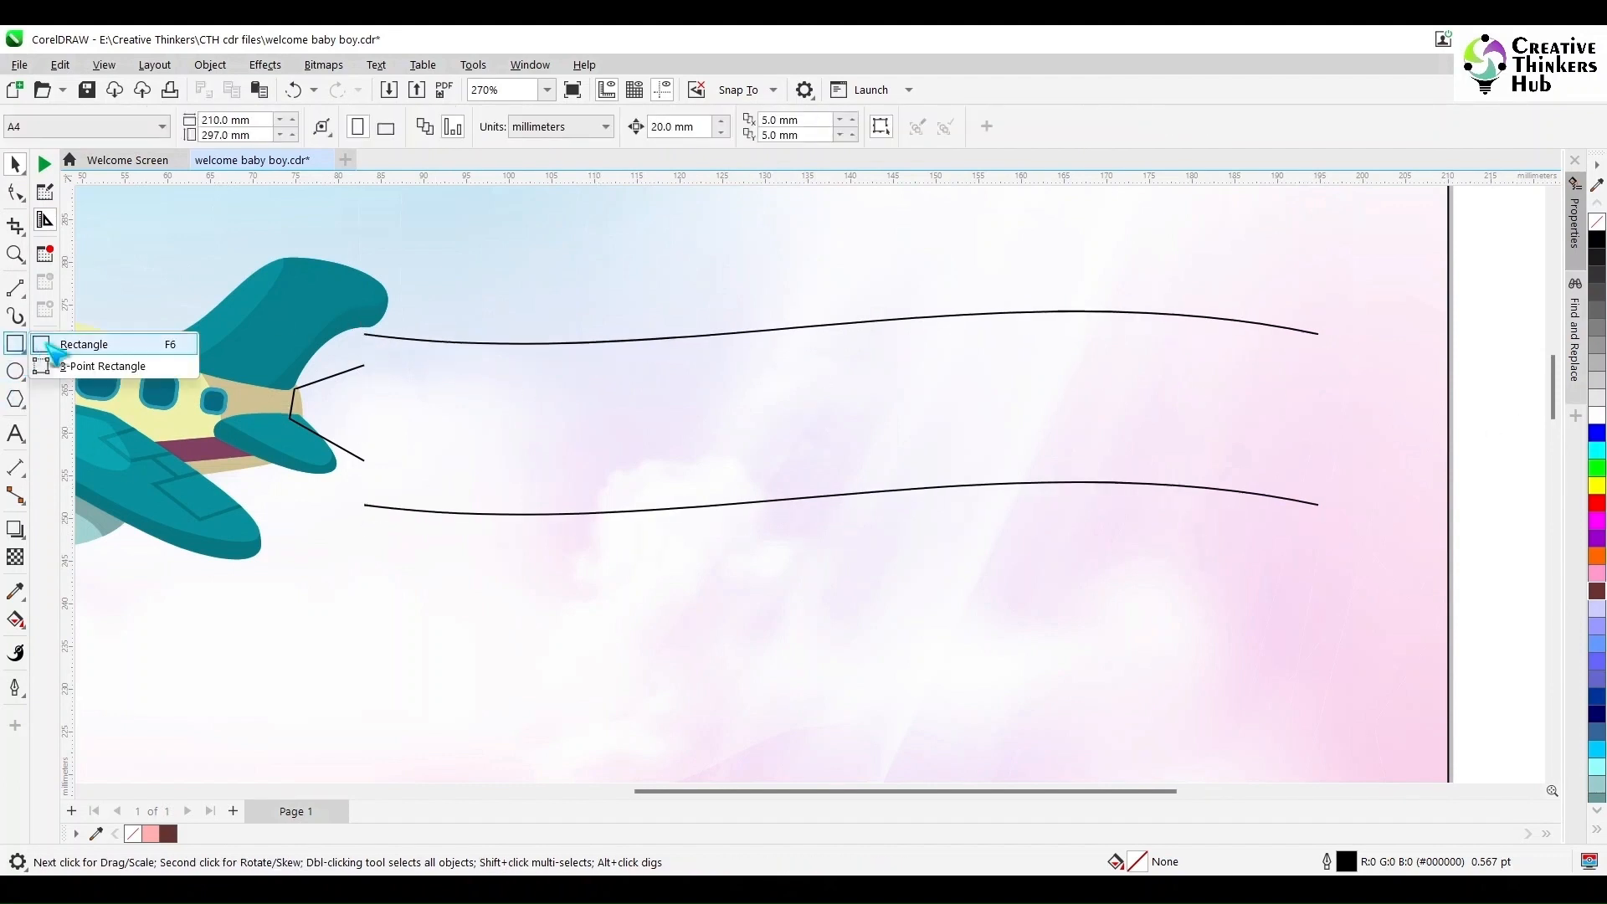
- Close the banner with straight lines joining the left ends and the right ends of the wavy lines
click(15, 288)
click(79, 308)
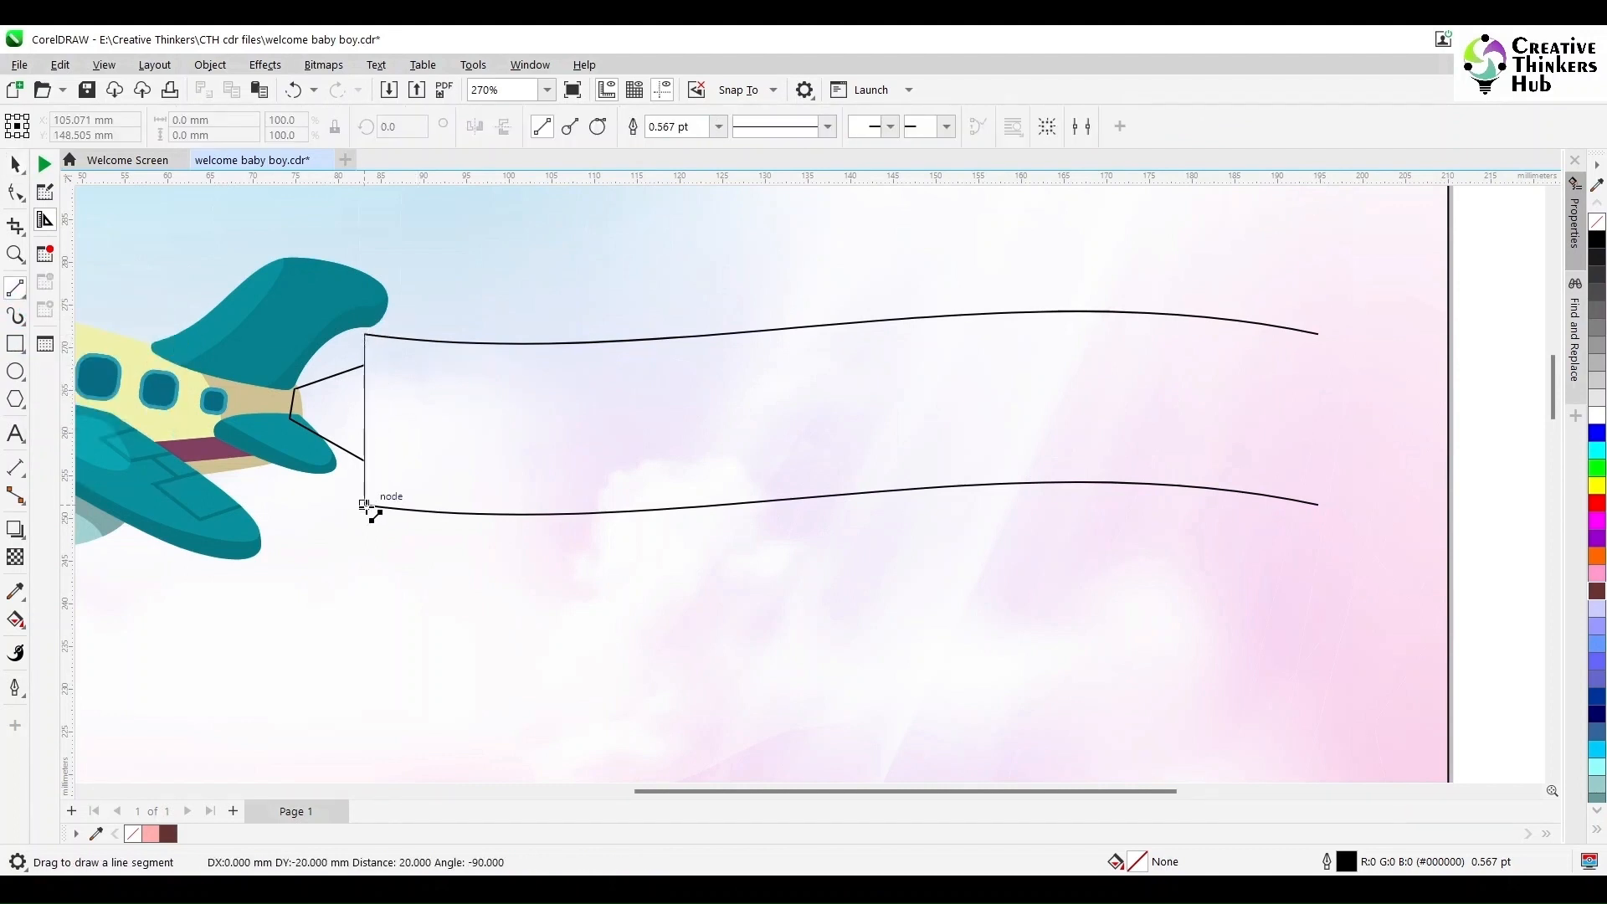
drag(366, 506, 366, 508)
drag(1319, 507, 1319, 505)
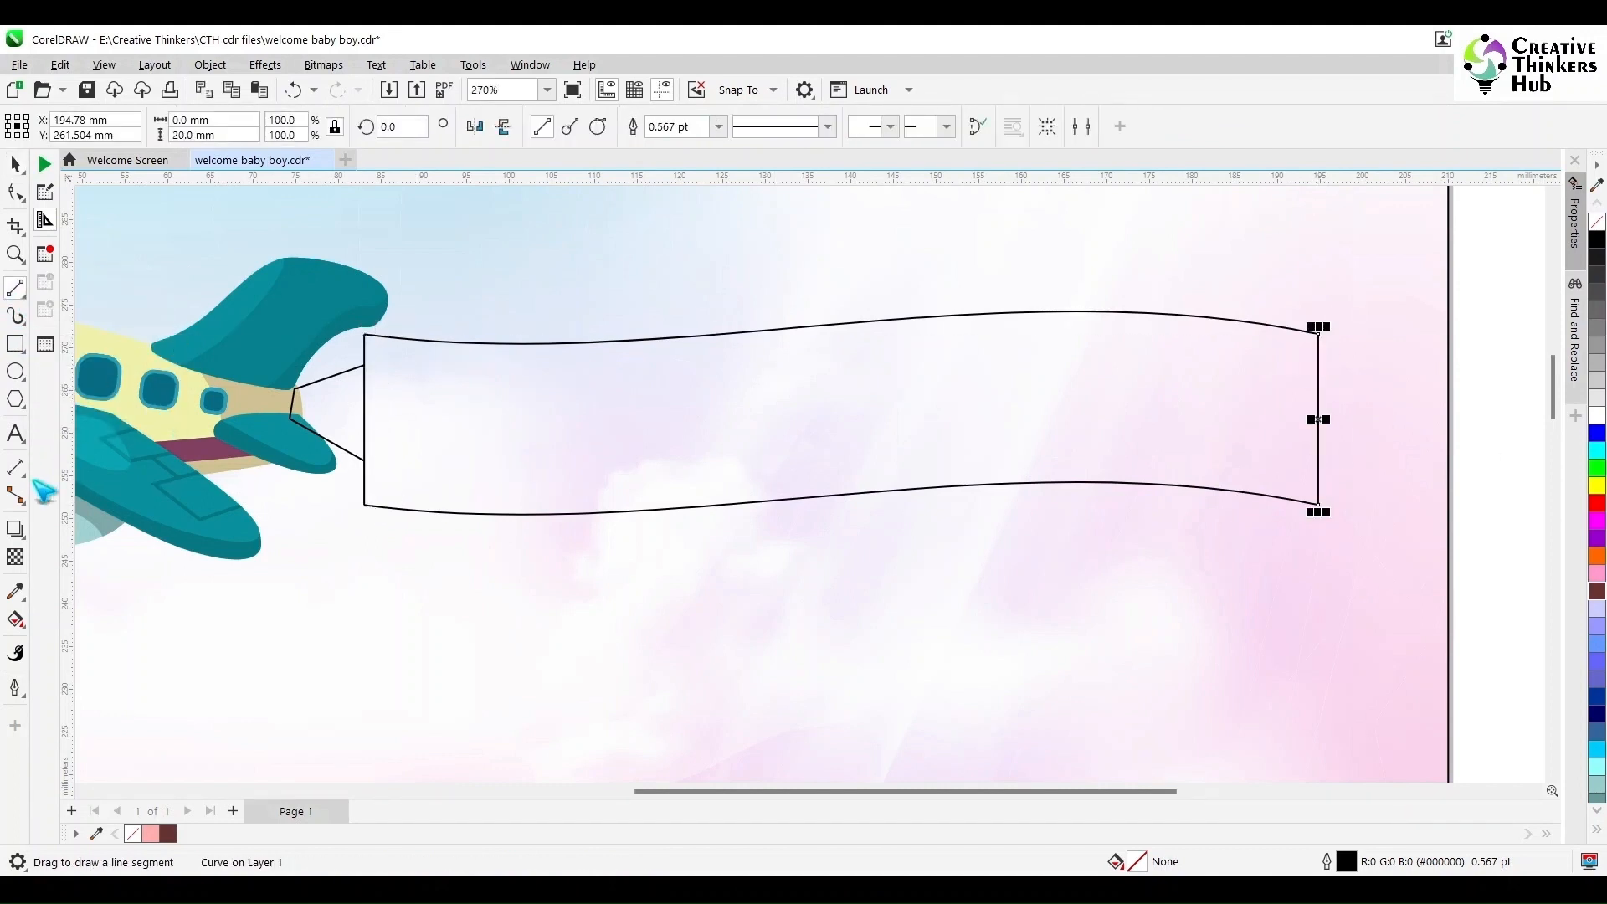
click(16, 619)
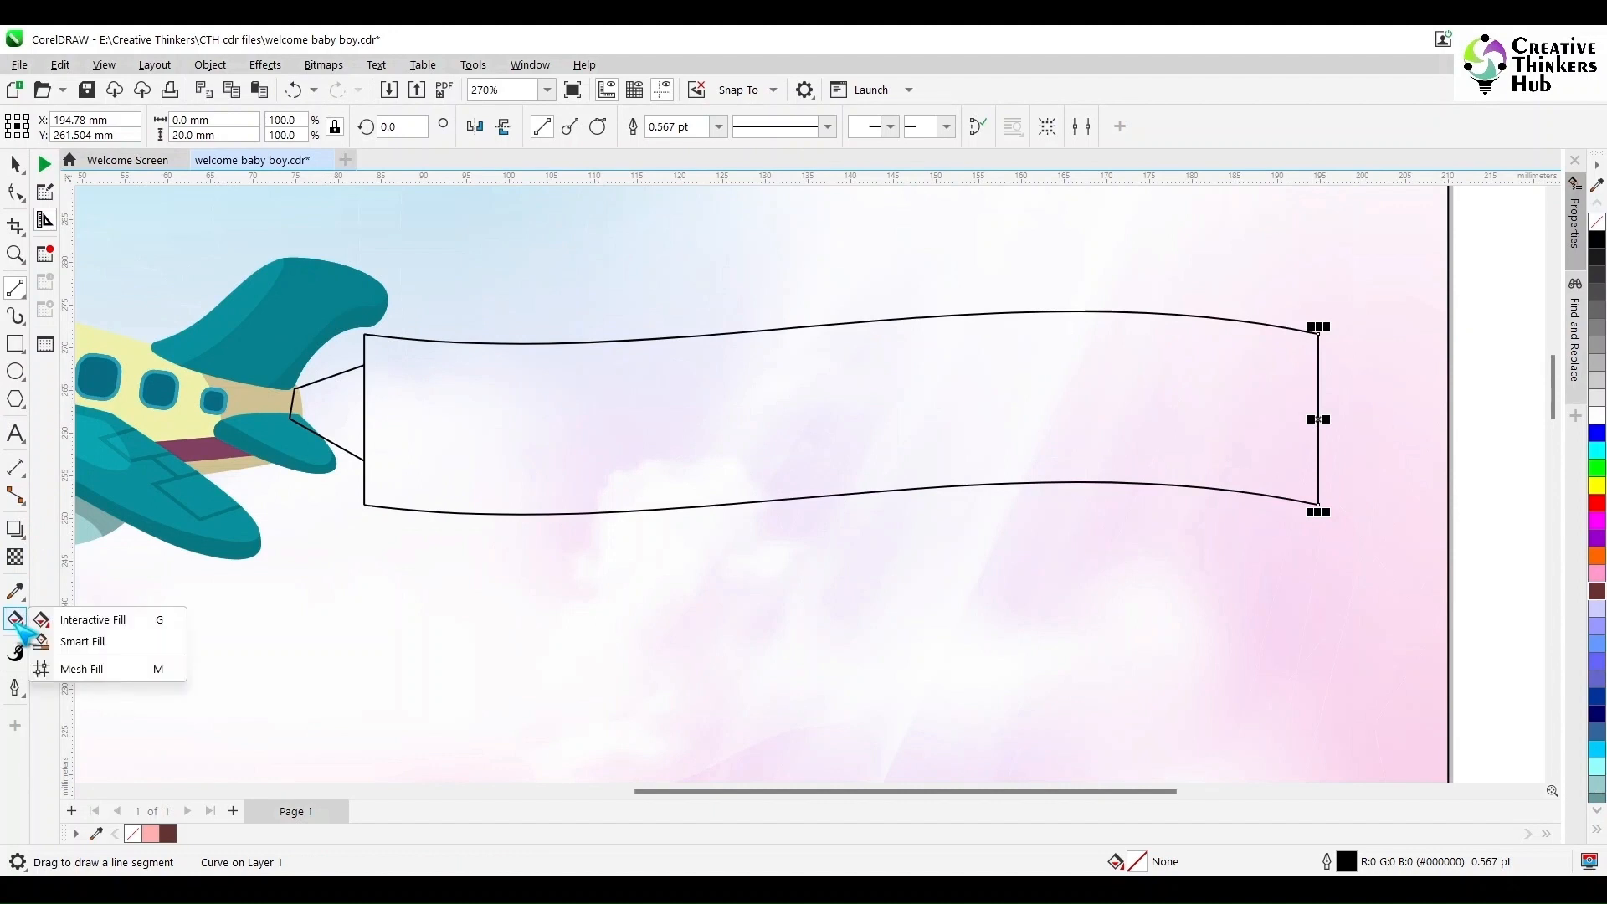
click(80, 638)
click(586, 435)
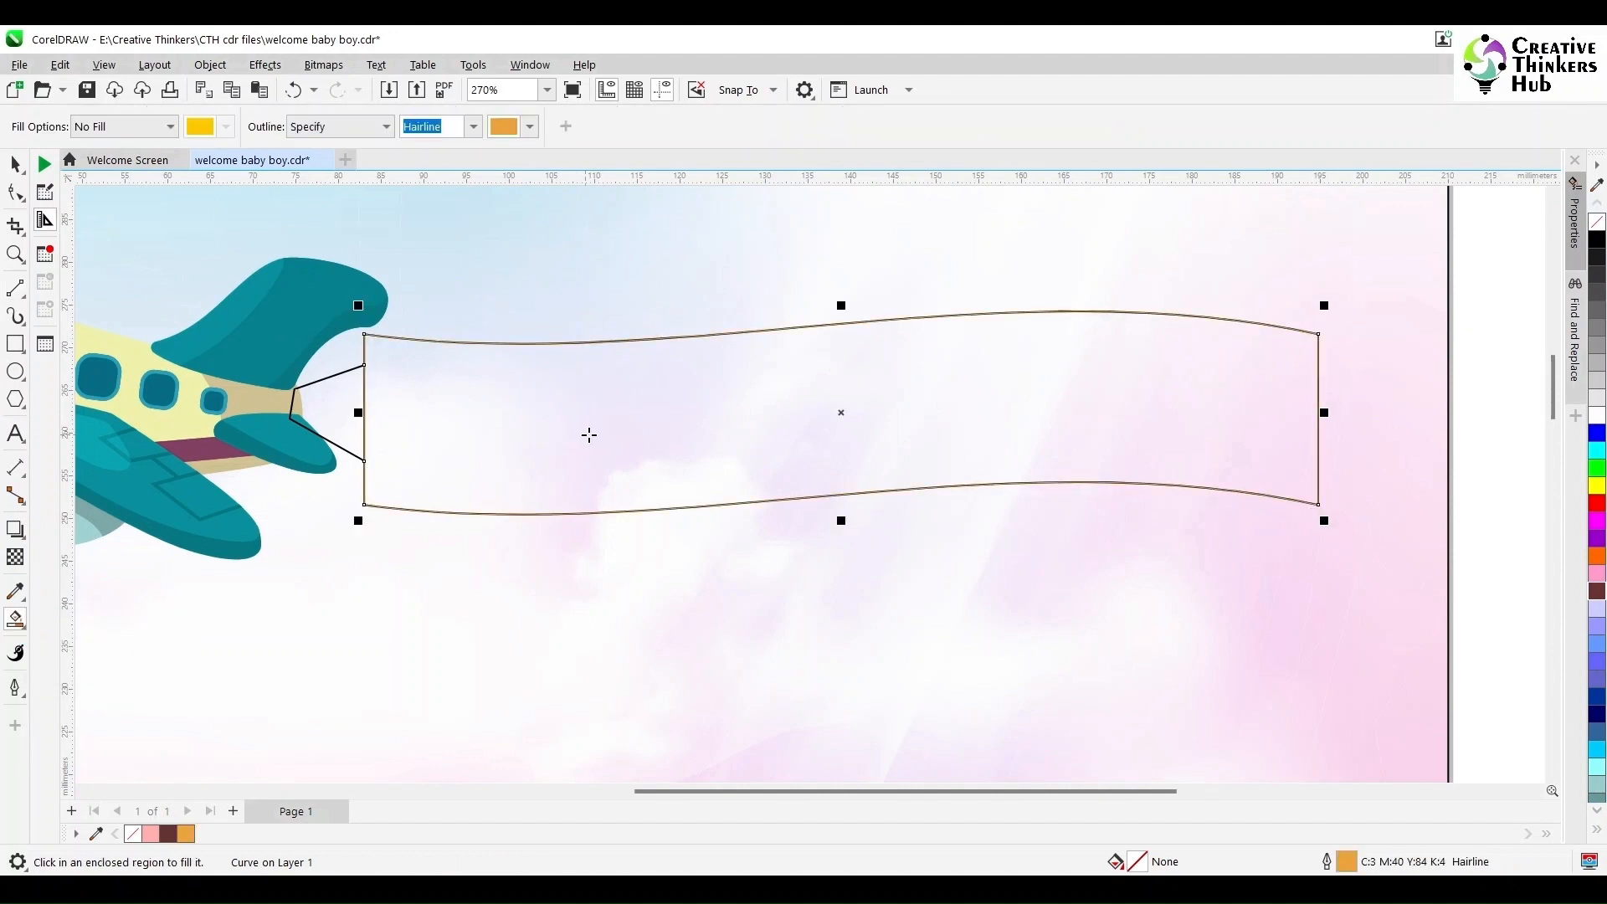
key(ctrl+z)
- Smart-fill the enclosed banner shape with yellow and no outline
click(474, 127)
click(435, 145)
click(170, 127)
click(124, 160)
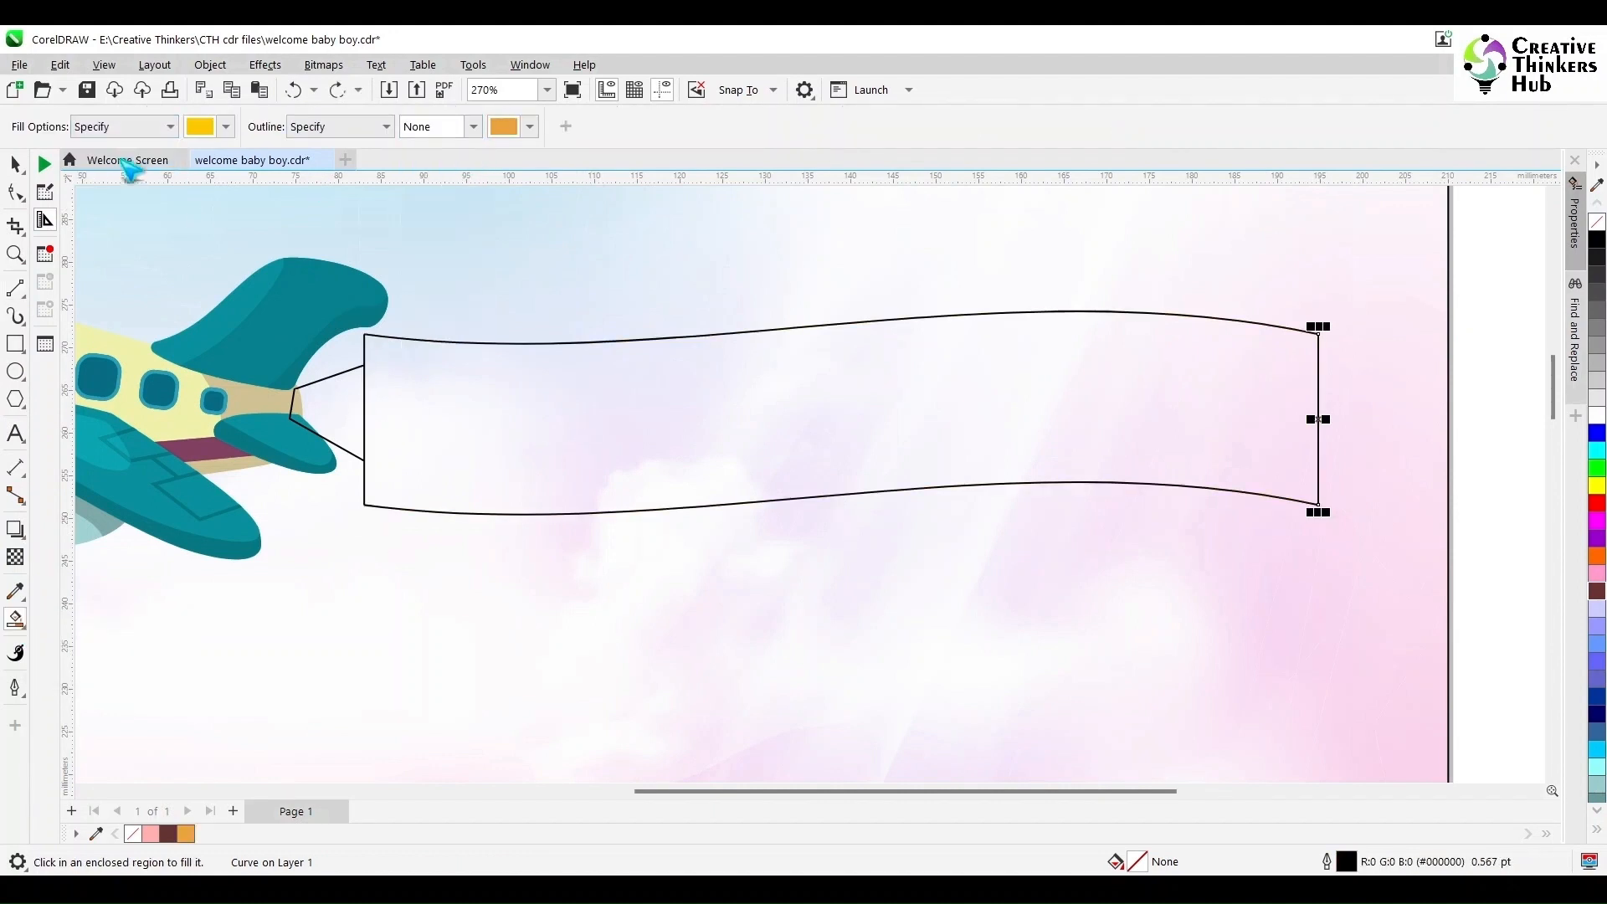
click(502, 410)
- Delete the banner's right edge line and ungroup the two wavy outline lines
click(15, 165)
drag(1499, 298, 1247, 532)
key(Delete)
click(962, 413)
key(Down)
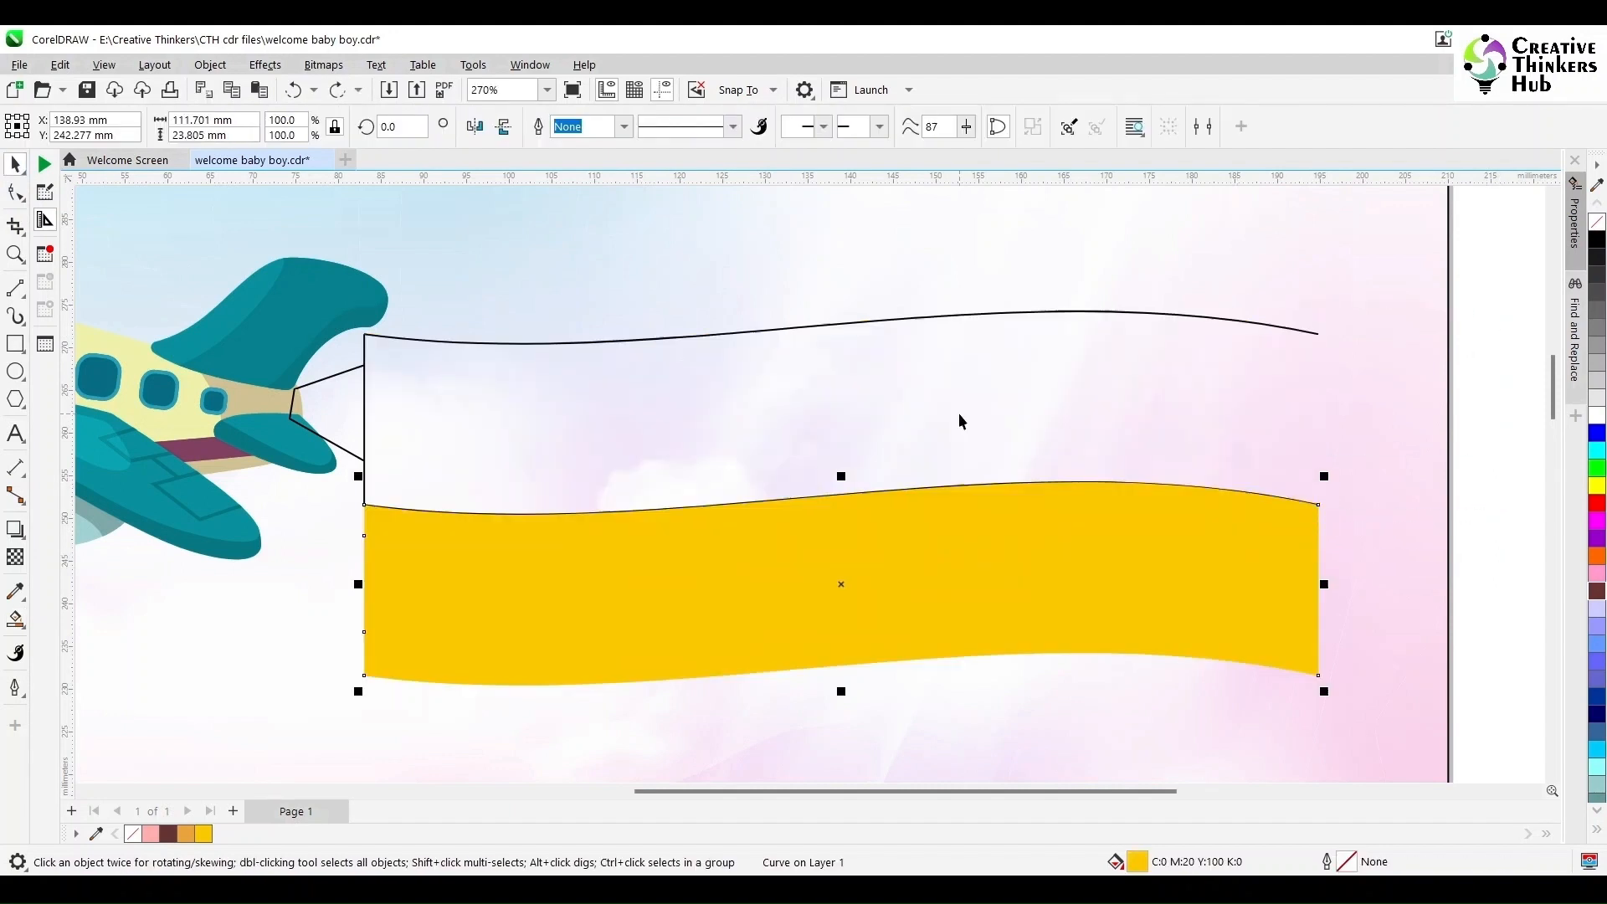
click(1129, 313)
key(ctrl+u)
click(1528, 449)
click(1113, 565)
key(Up)
click(1484, 464)
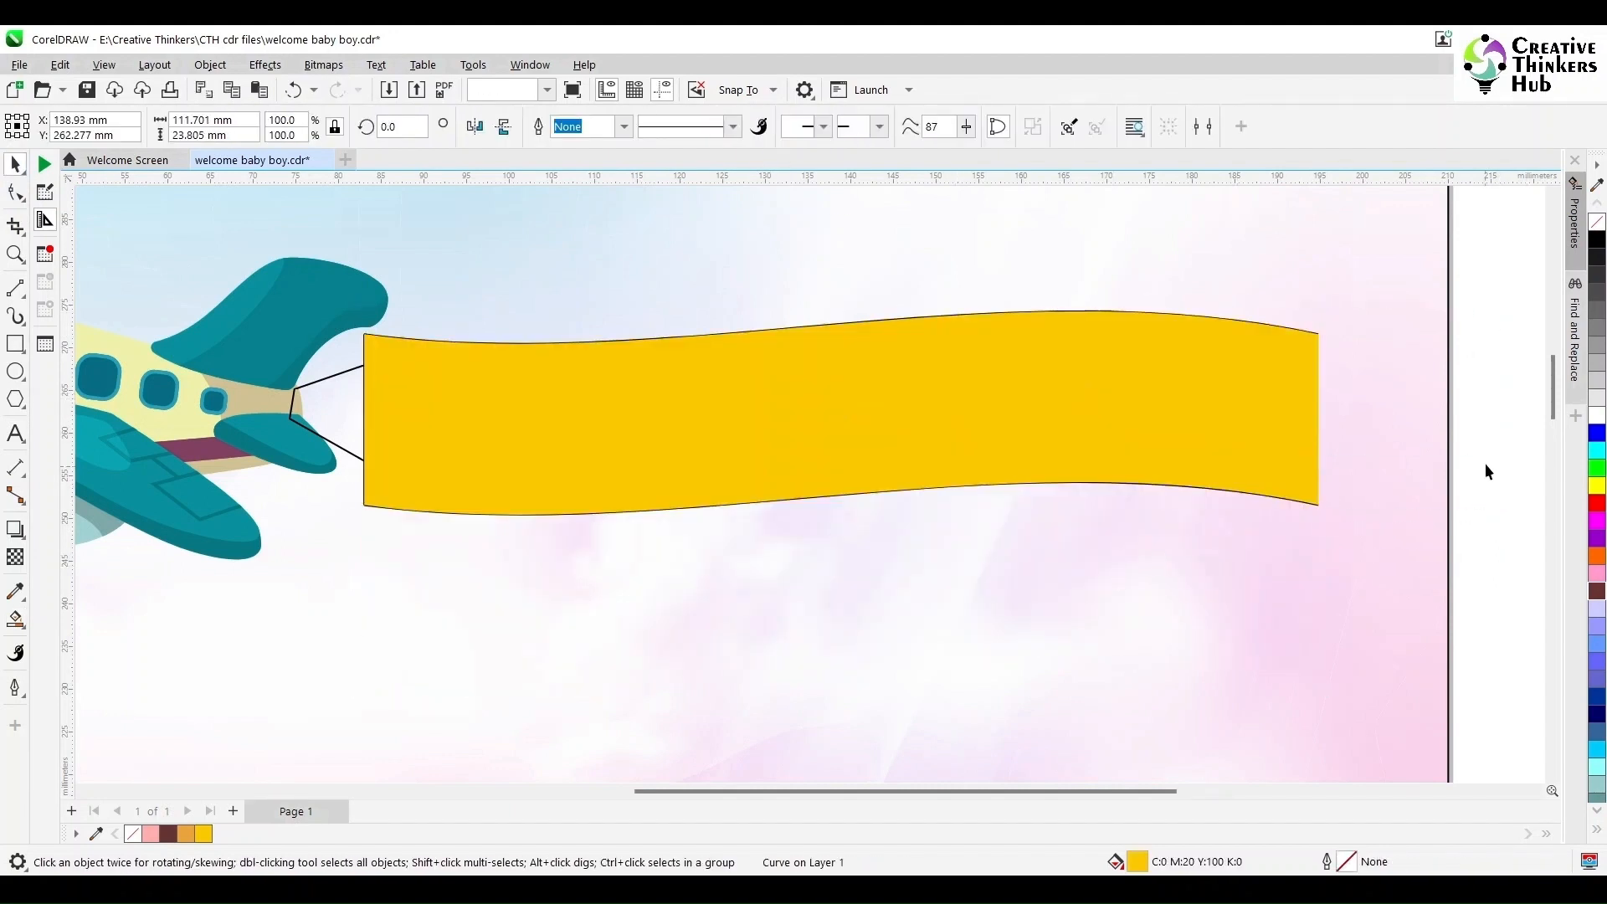
- Select the banner's outline lines and set their outline width to 1.5 pt
drag(1485, 464, 261, 628)
click(262, 629)
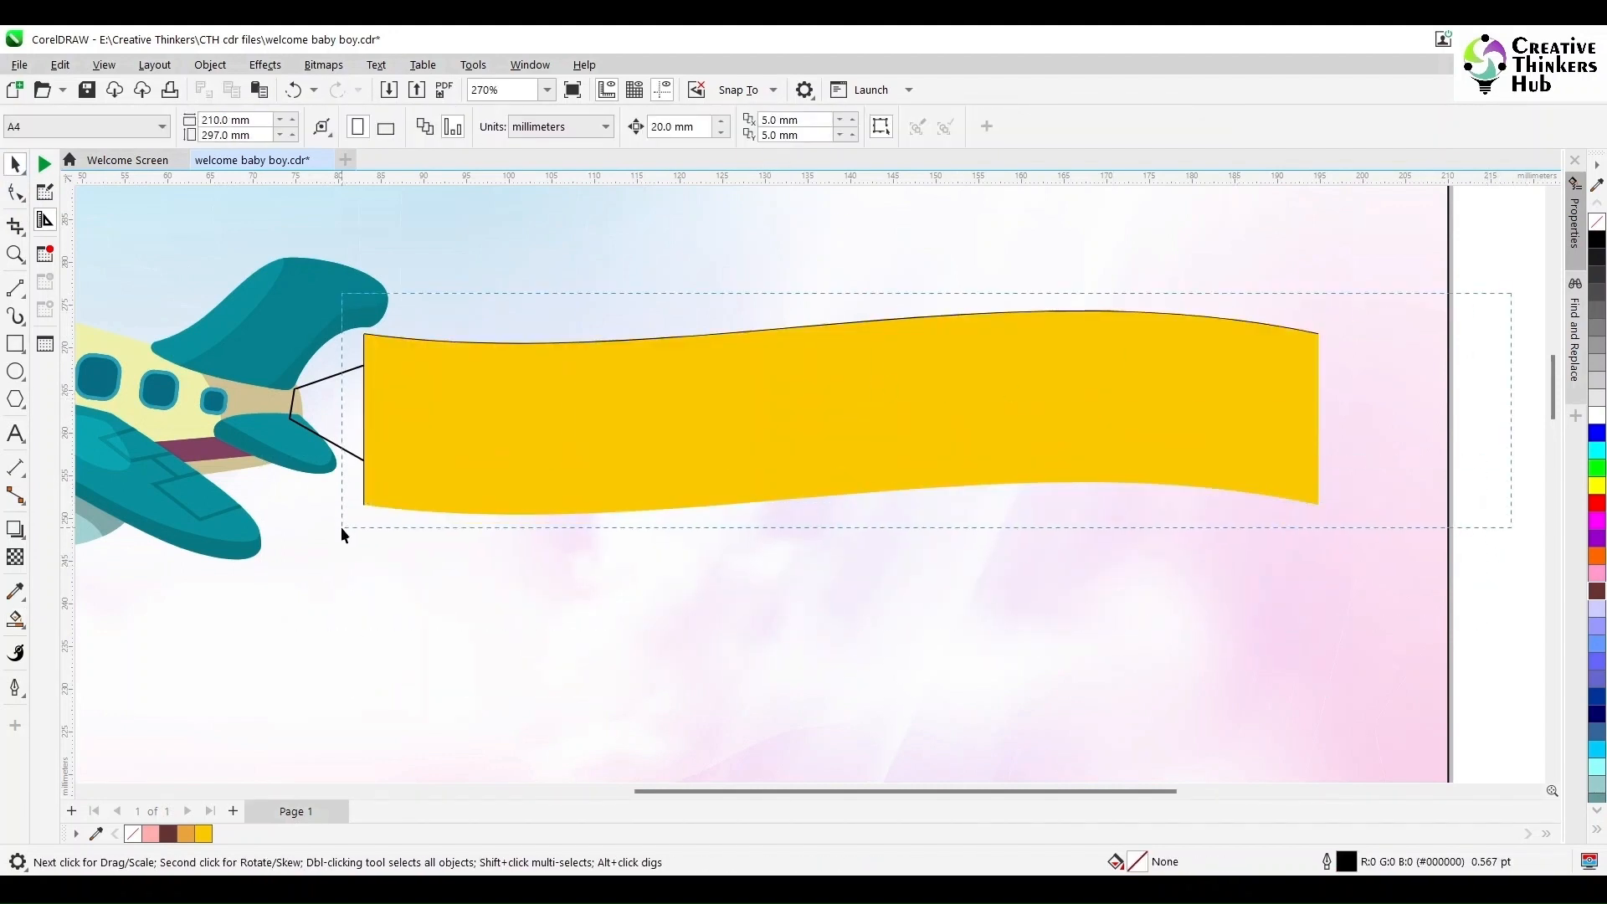
drag(342, 529, 342, 530)
click(847, 133)
click(847, 227)
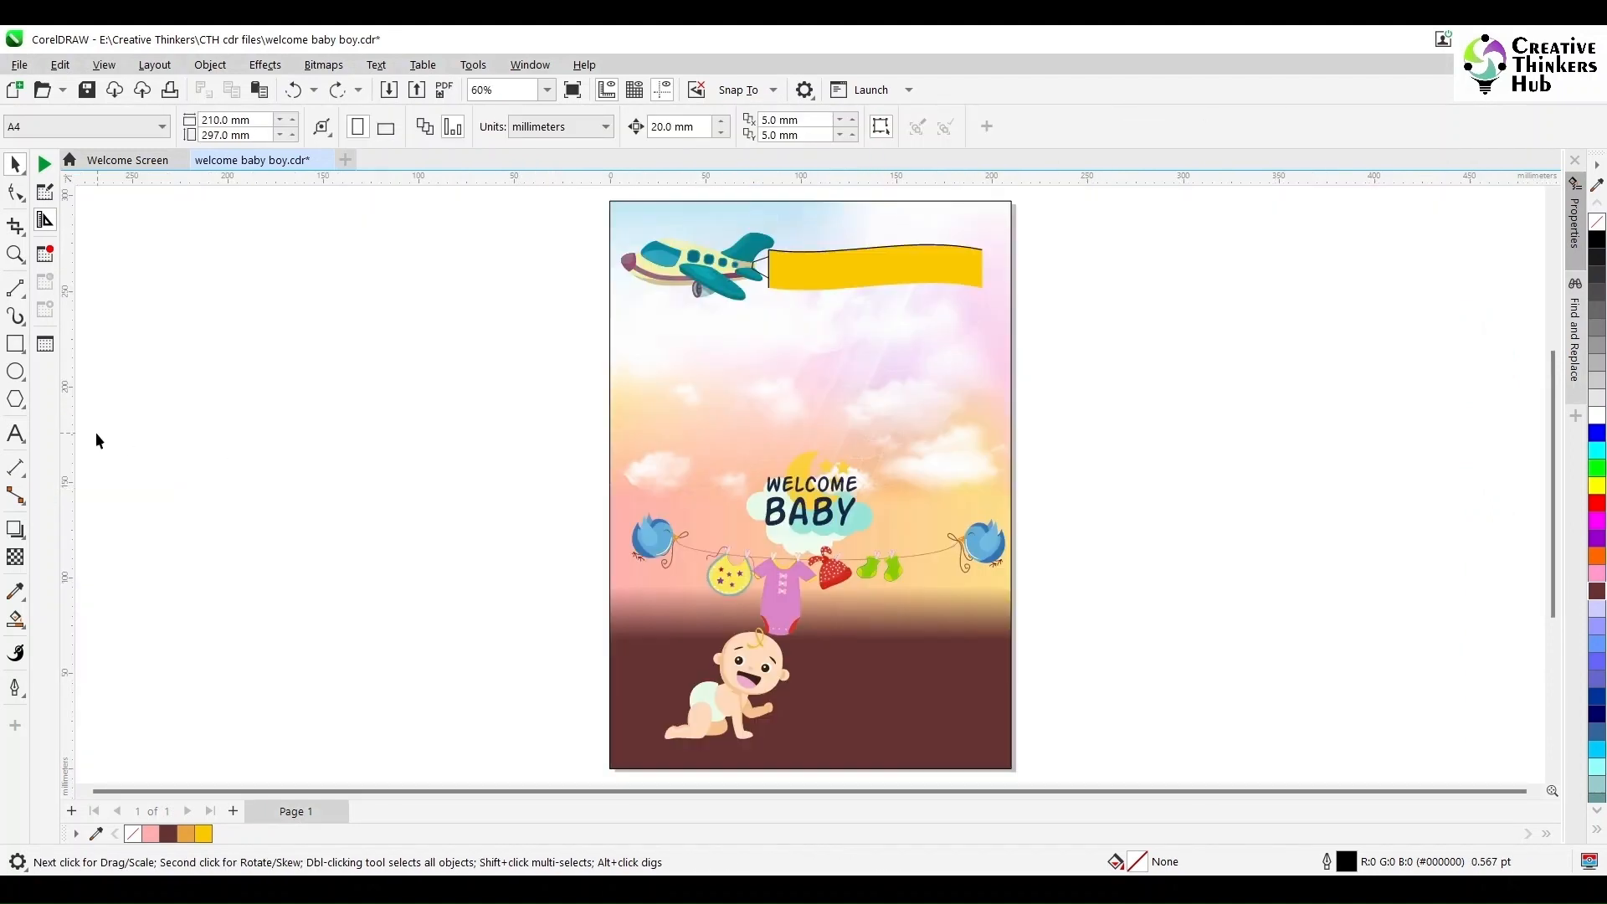
- Add the text "It's a BOY !" beside the page in the AR CENA font and enlarge it
click(15, 434)
click(209, 472)
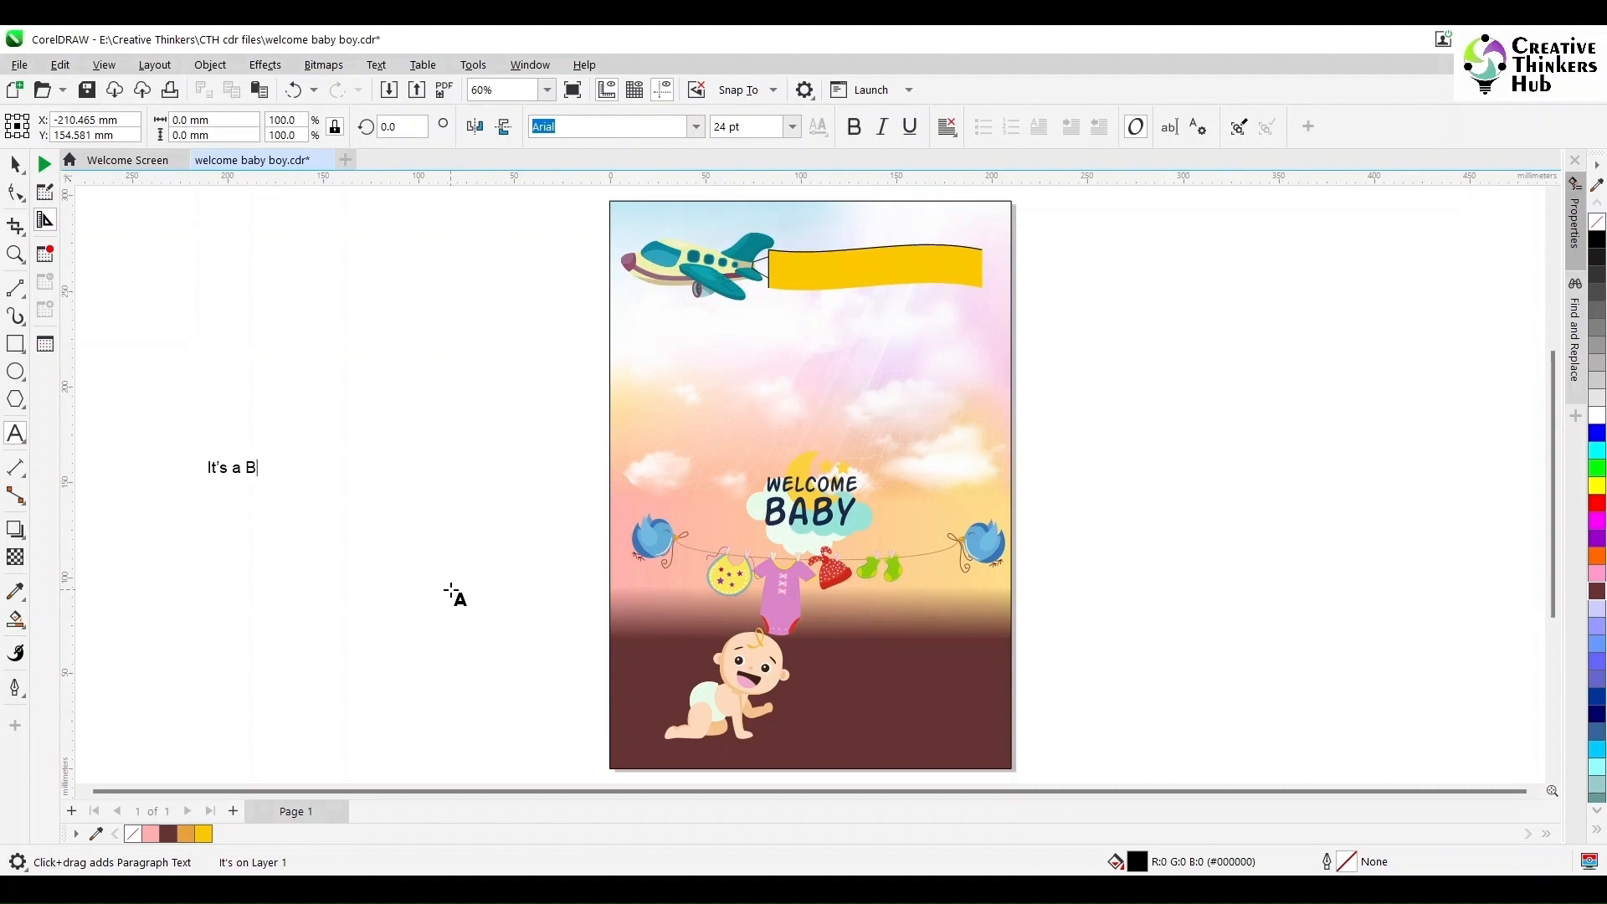
key(ctrl+space)
click(696, 128)
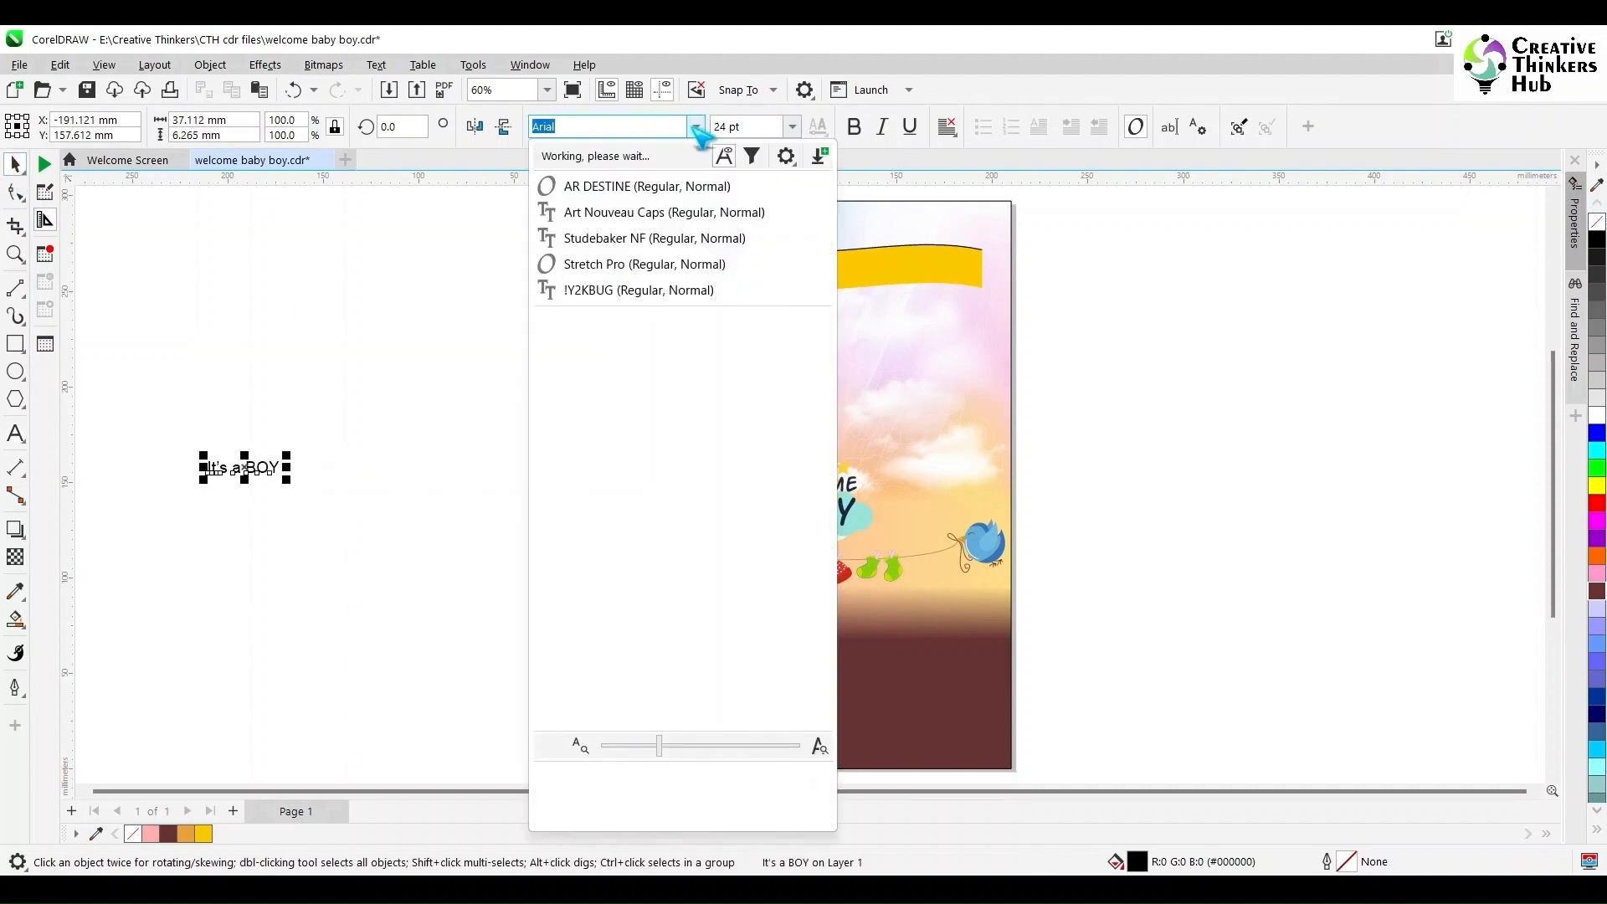
scroll(645, 432, up, 3)
scroll(640, 431, up, 6)
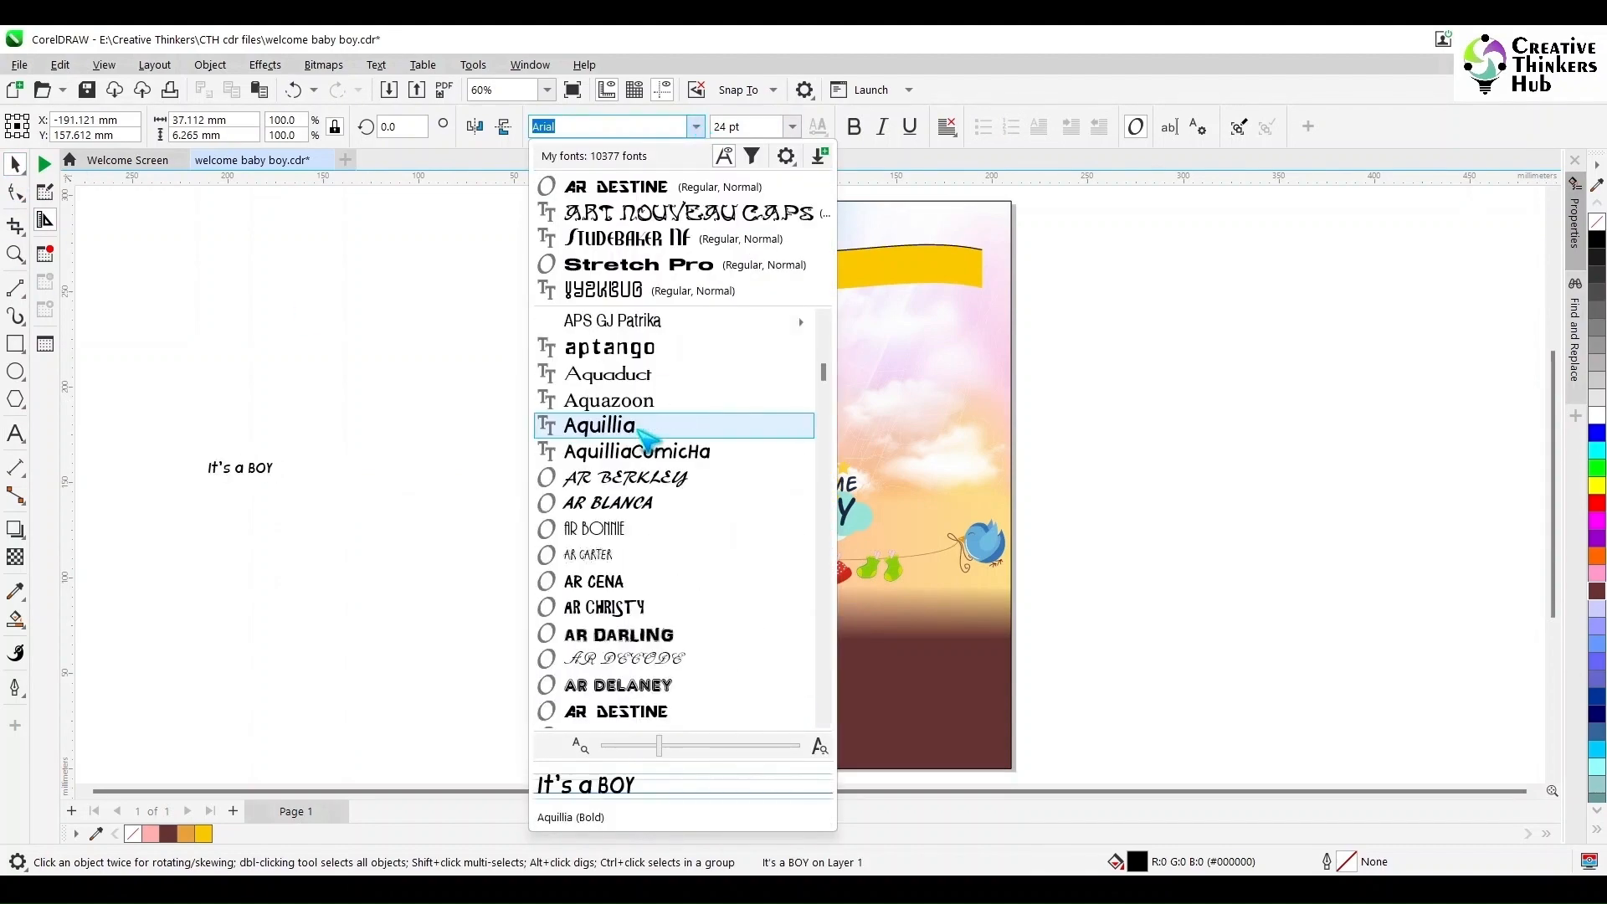
click(601, 582)
drag(268, 456, 512, 383)
key(F8)
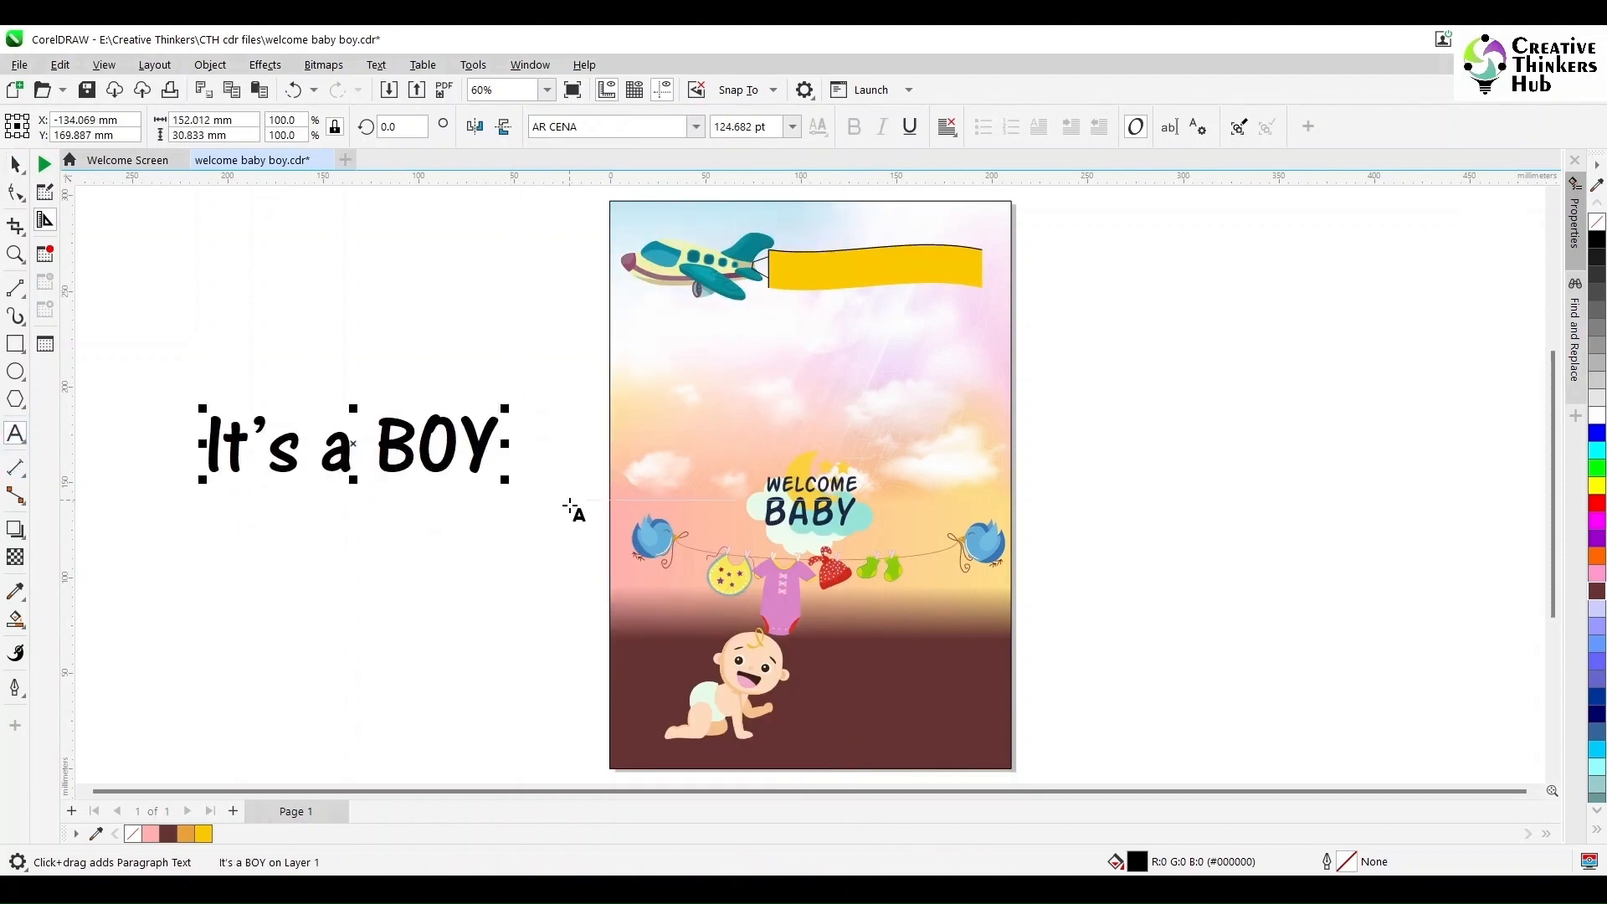
- Move the text onto the yellow banner
click(16, 164)
drag(374, 444, 944, 287)
drag(1114, 323, 1004, 299)
drag(727, 213, 1040, 316)
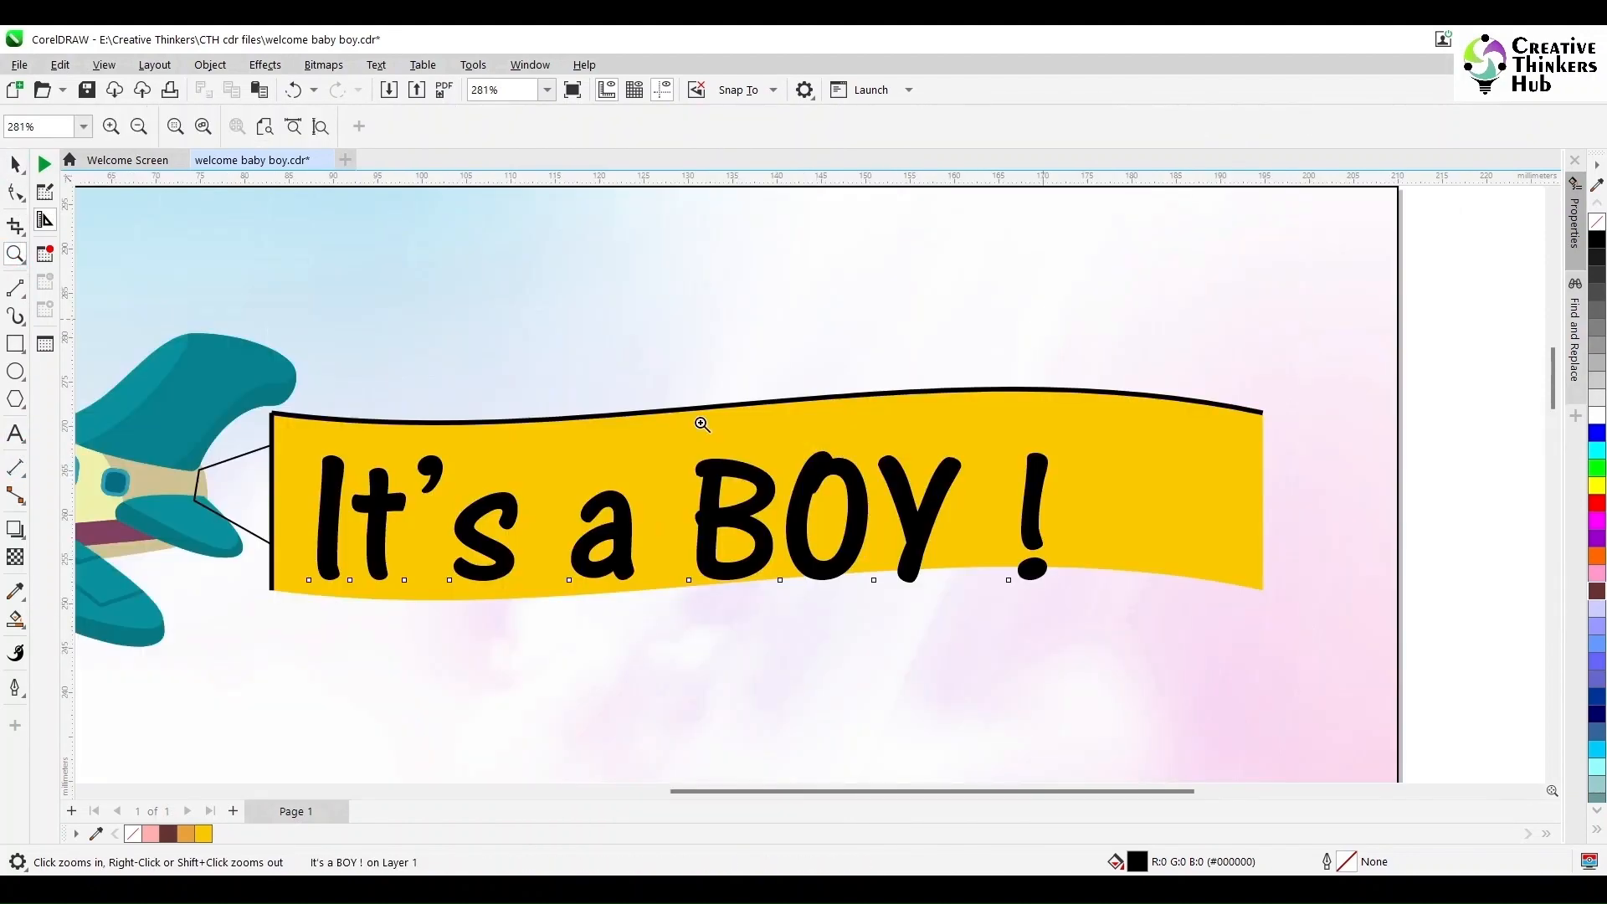
- Scale and reposition the text to sit within the banner
click(17, 165)
drag(1049, 588, 947, 549)
drag(684, 516, 686, 561)
drag(780, 492, 1054, 446)
- Fit the text to the banner's top wavy line
click(502, 421)
click(464, 536)
click(376, 64)
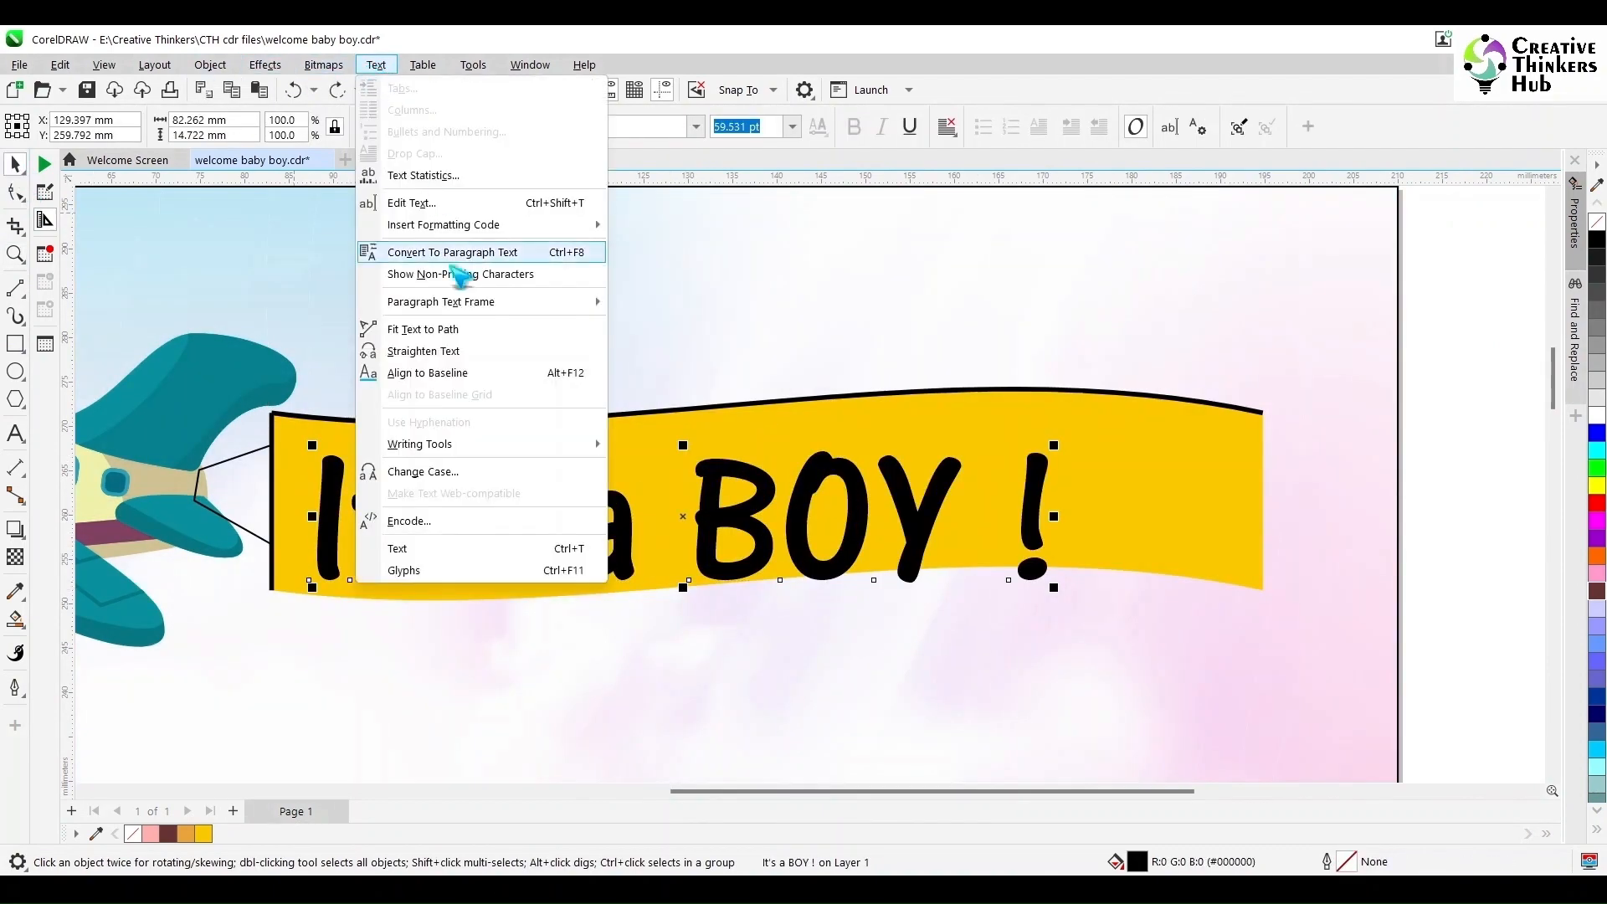
click(411, 274)
click(376, 420)
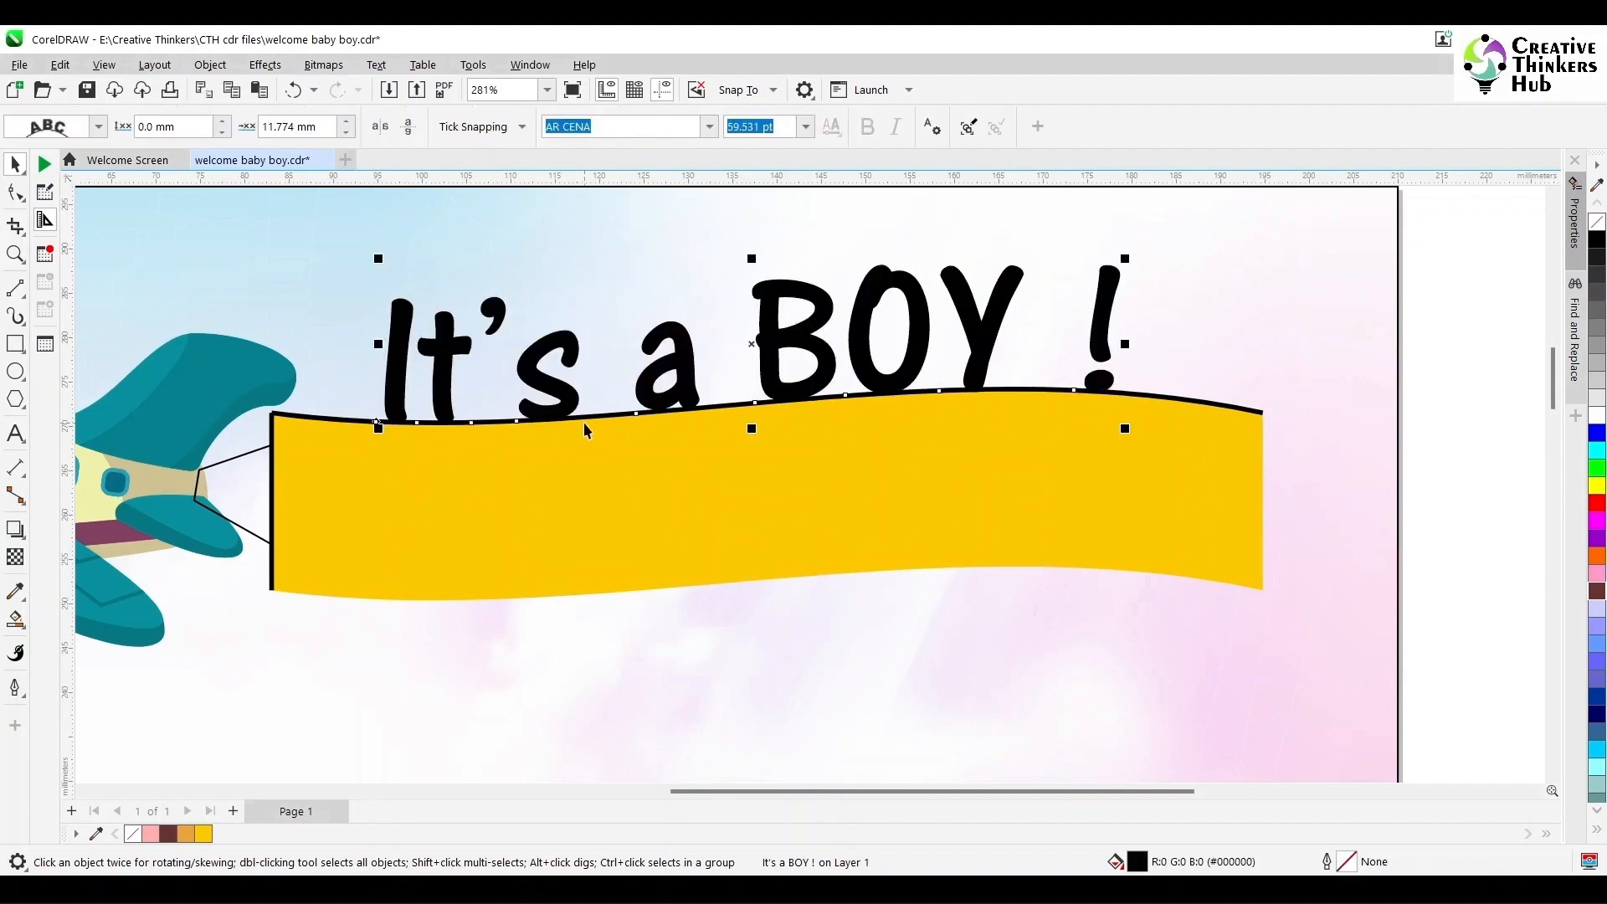
- Set the text's distance from the path to -16.0 mm so it sits inside the banner
click(223, 132)
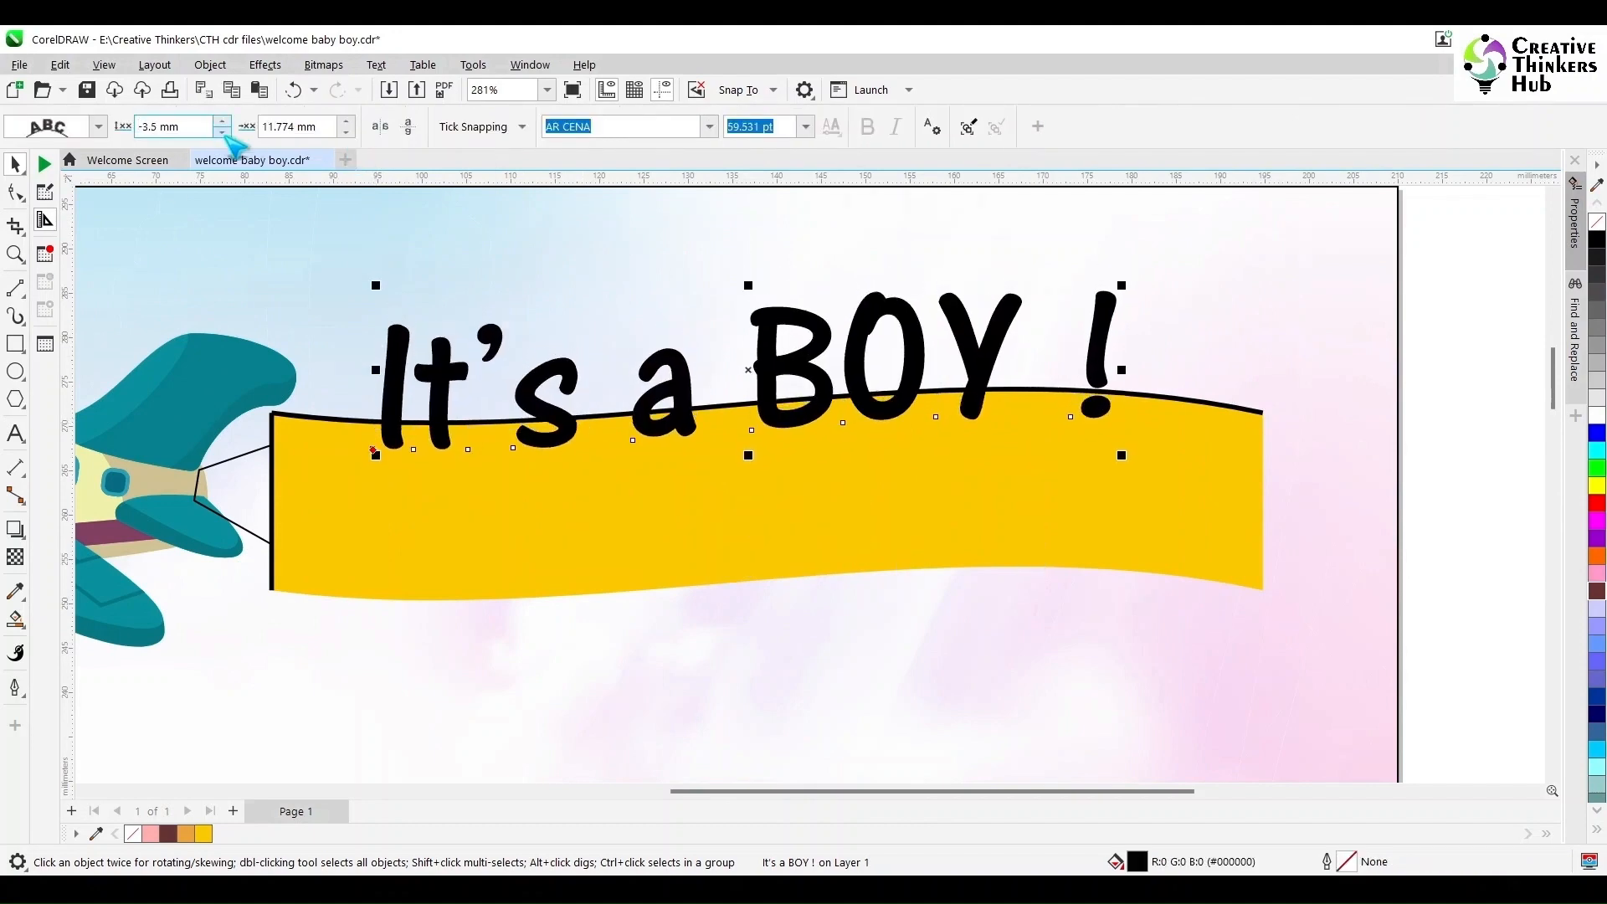
click(223, 132)
click(223, 131)
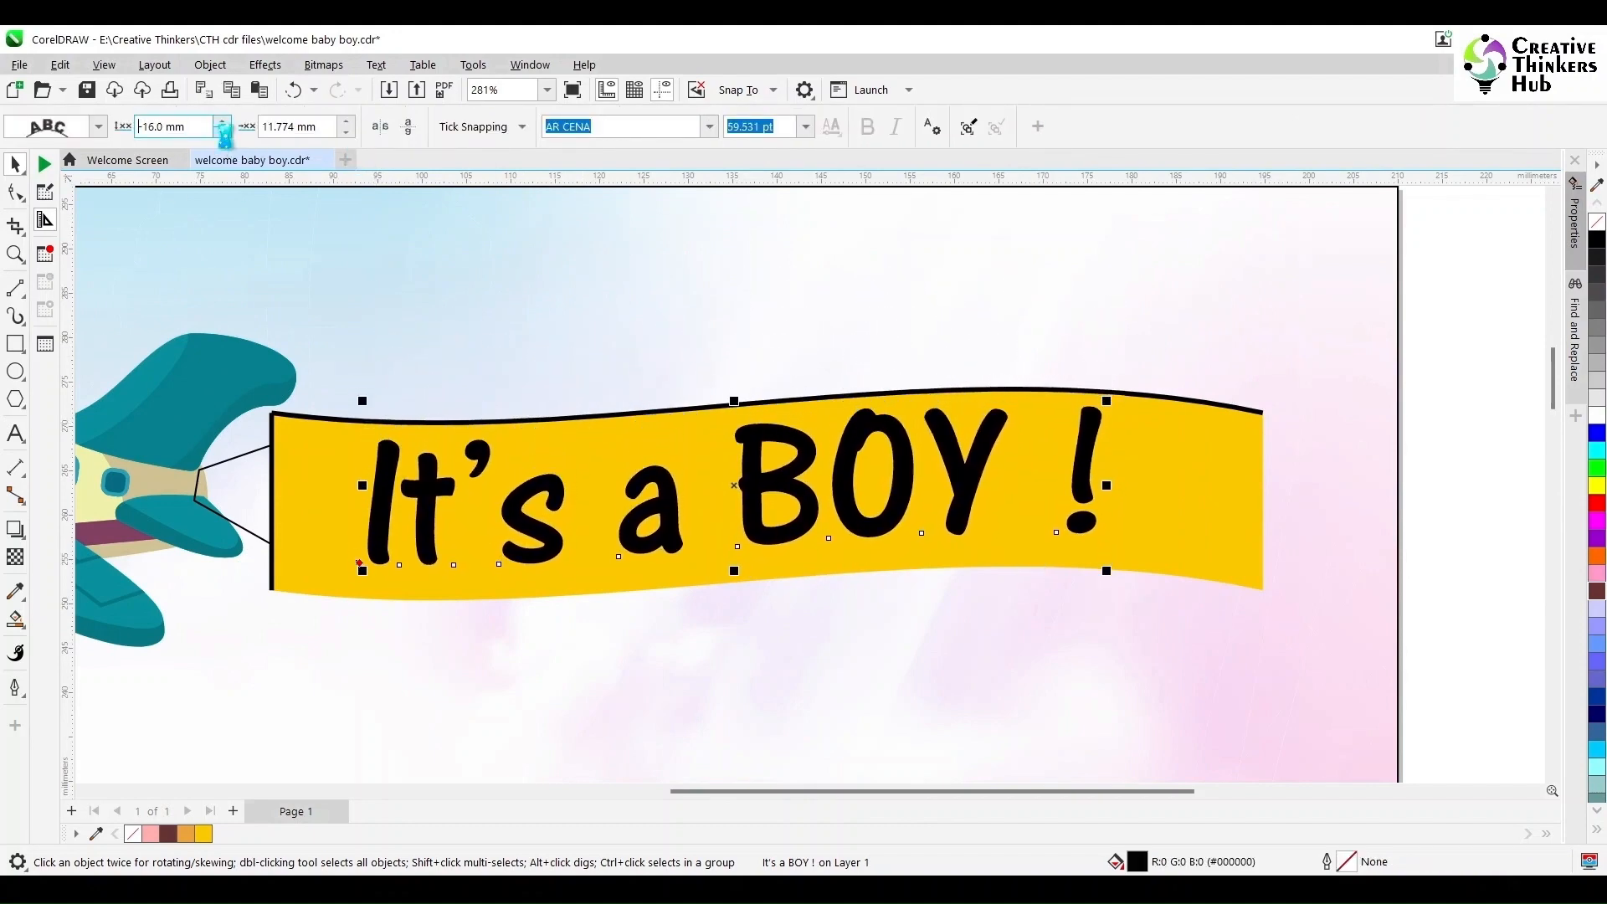
- Shorten the yellow fill and the top outline line so the banner ends just past the exclamation mark
click(1252, 479)
drag(1263, 488, 1225, 485)
click(1232, 407)
click(1244, 405)
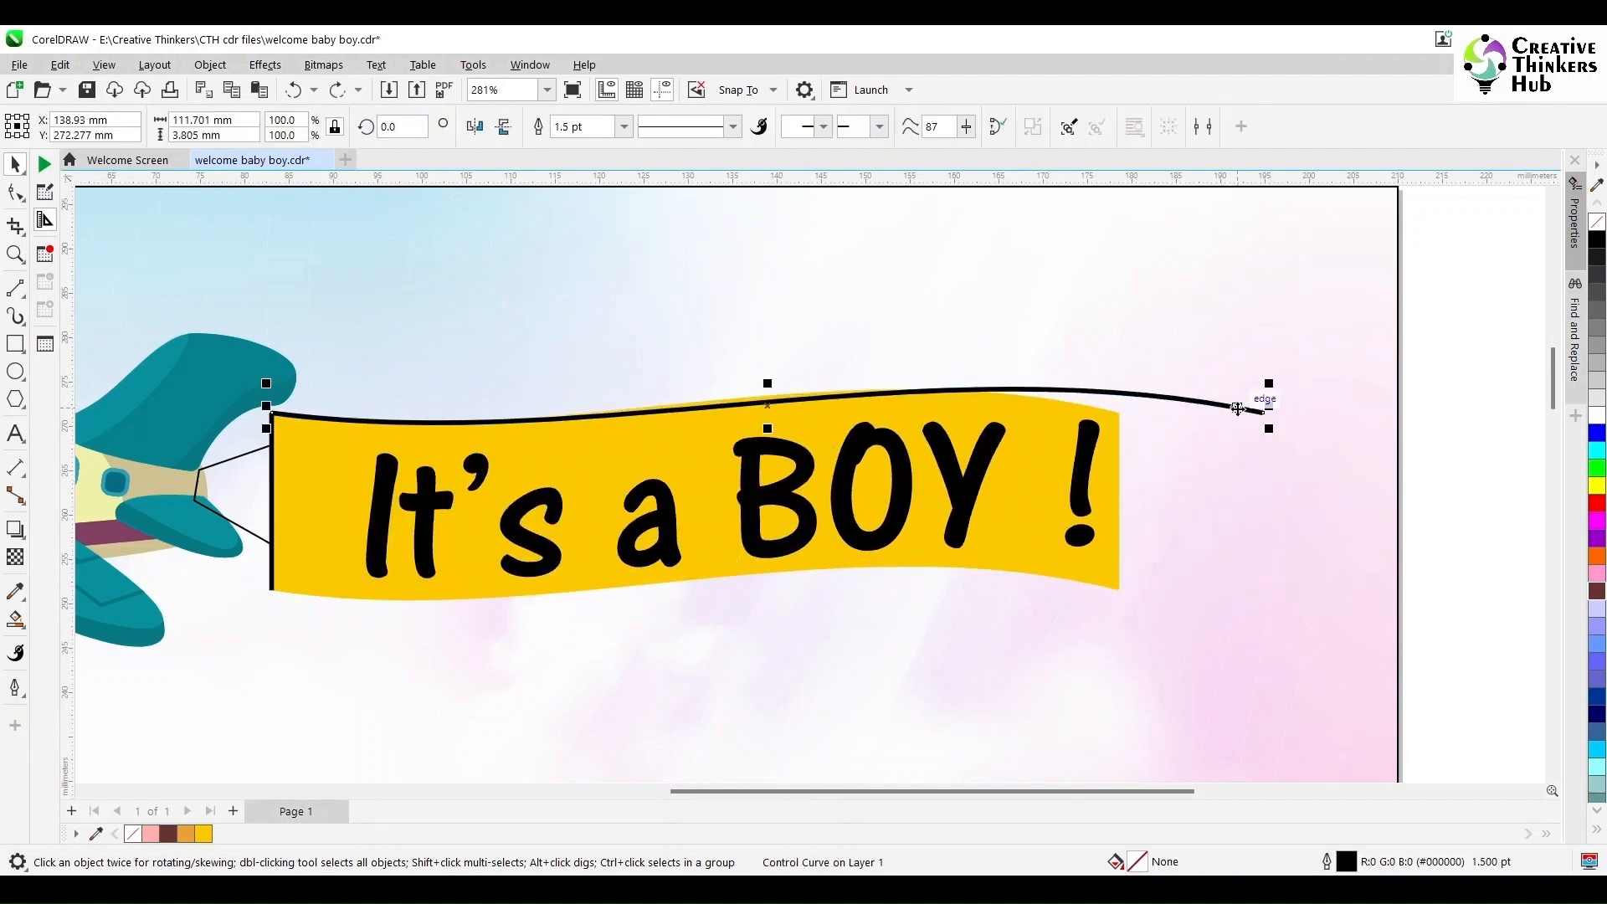
drag(1255, 405, 1121, 416)
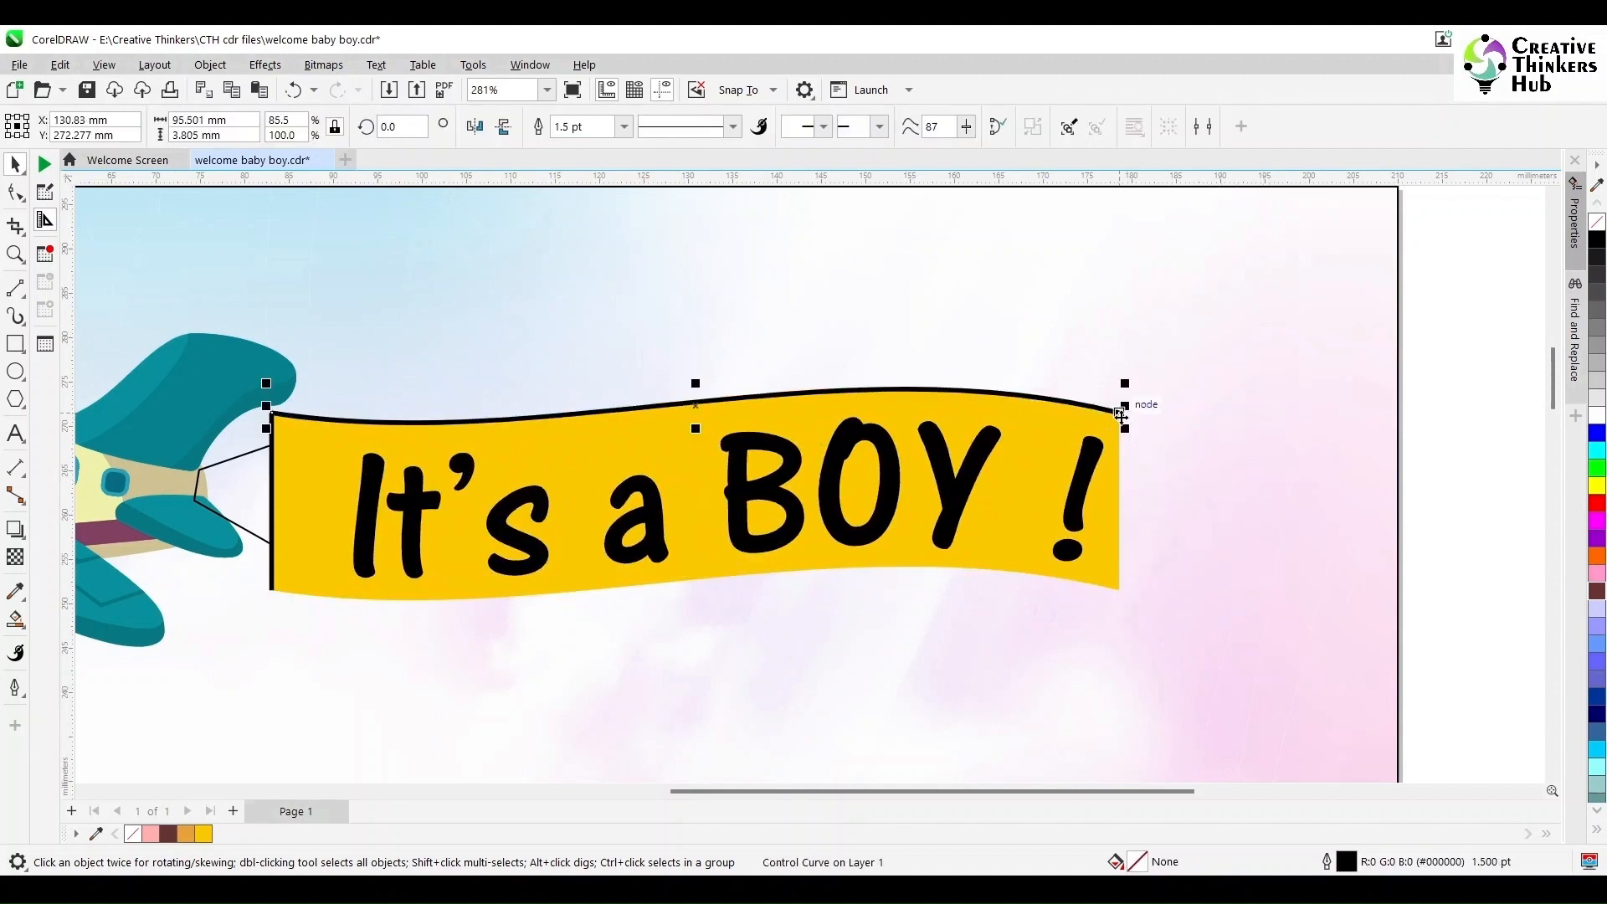
- Adjust the text's horizontal offset along the path
click(1071, 522)
click(344, 132)
click(344, 133)
click(344, 132)
click(1389, 549)
- Extend the banner's top line and yellow fill slightly further to the right
scroll(1394, 554, down, 1)
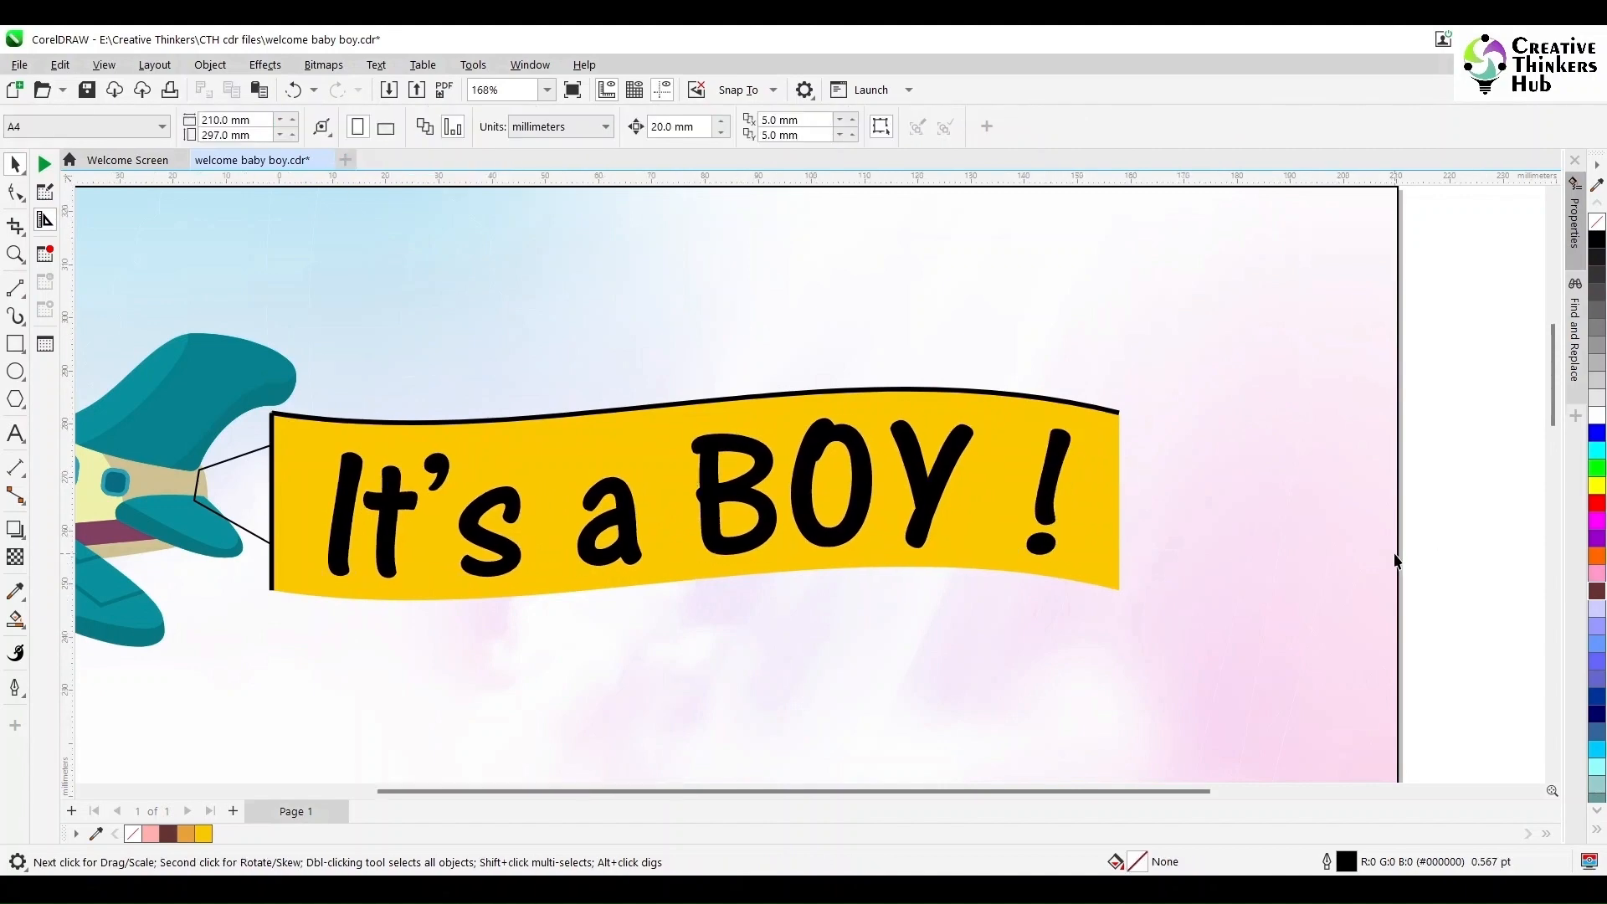
scroll(1393, 552, down, 2)
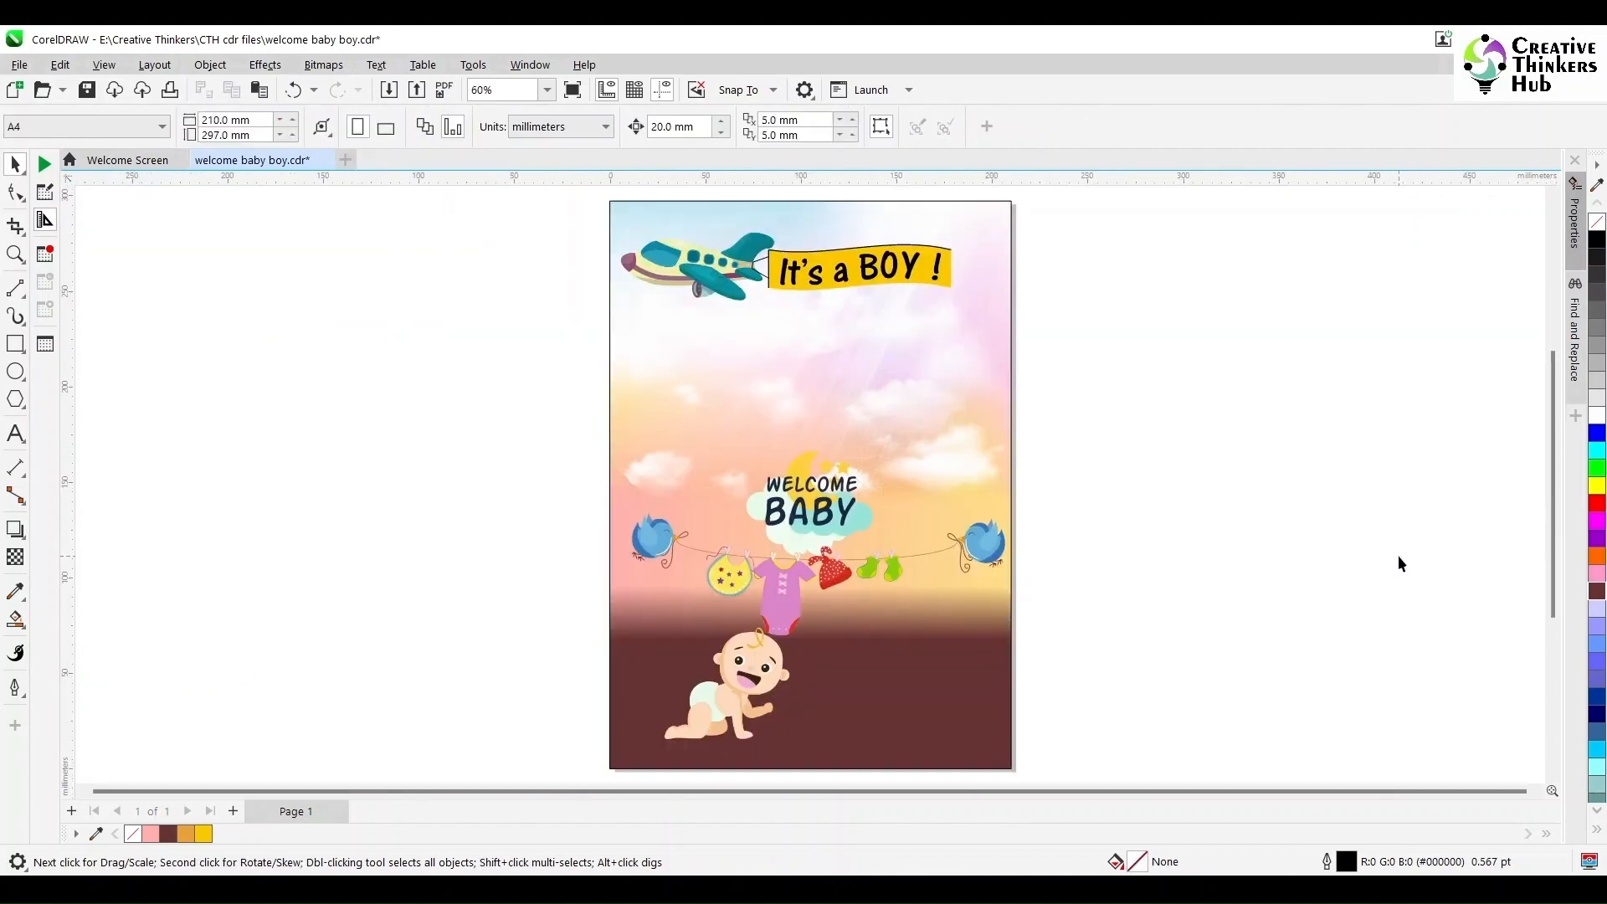
scroll(925, 283, up, 2)
scroll(1013, 435, up, 2)
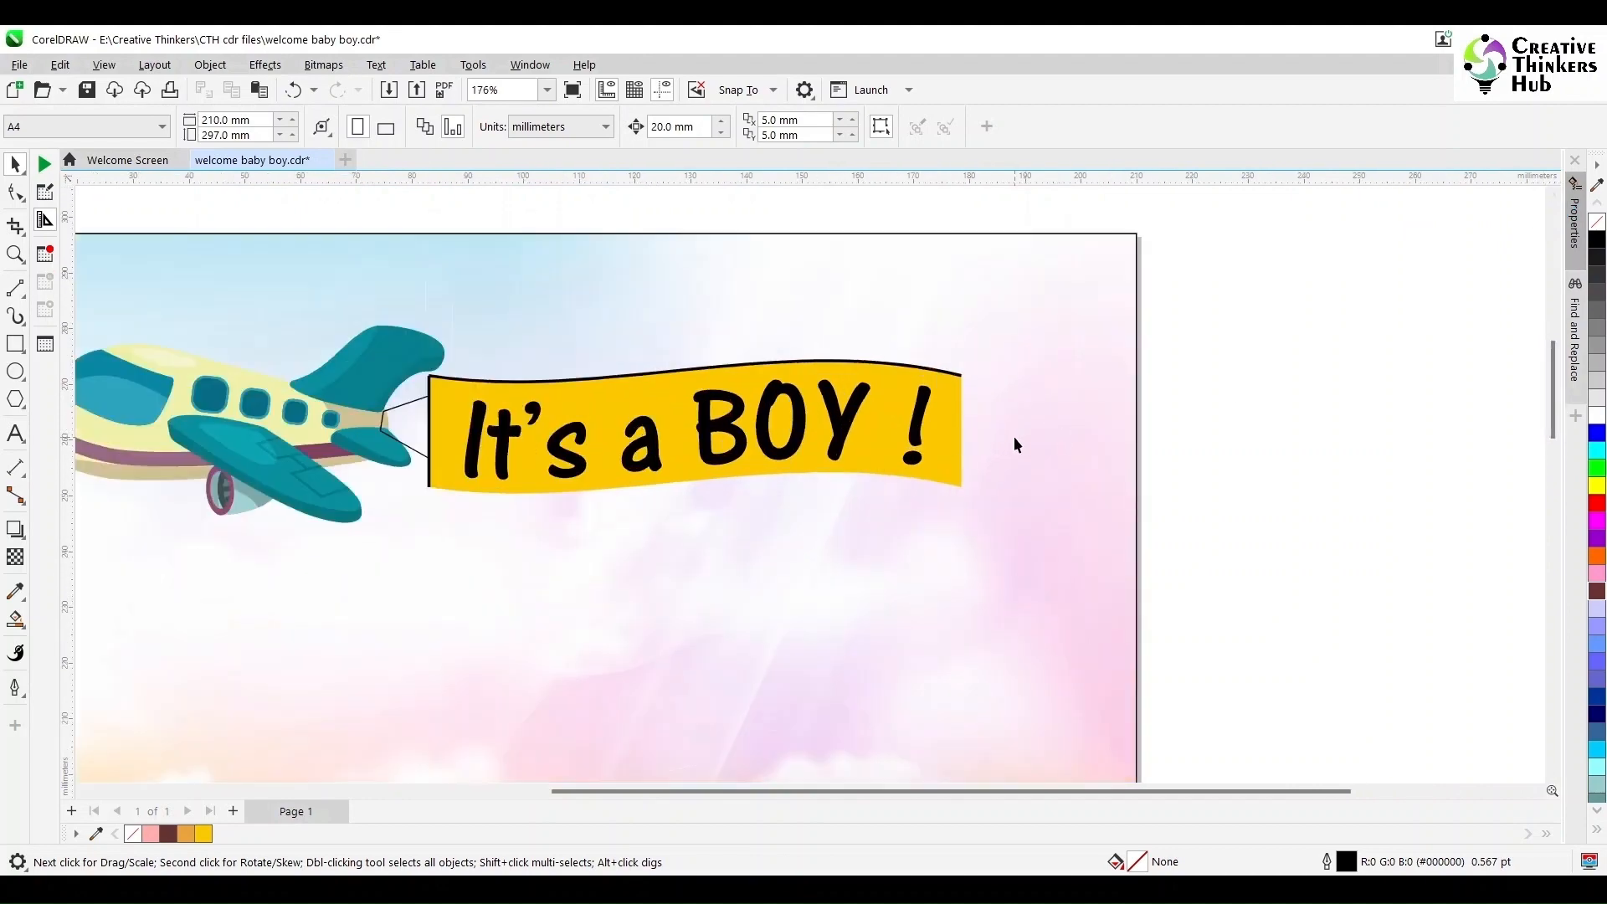
click(937, 356)
drag(954, 351, 995, 354)
click(932, 405)
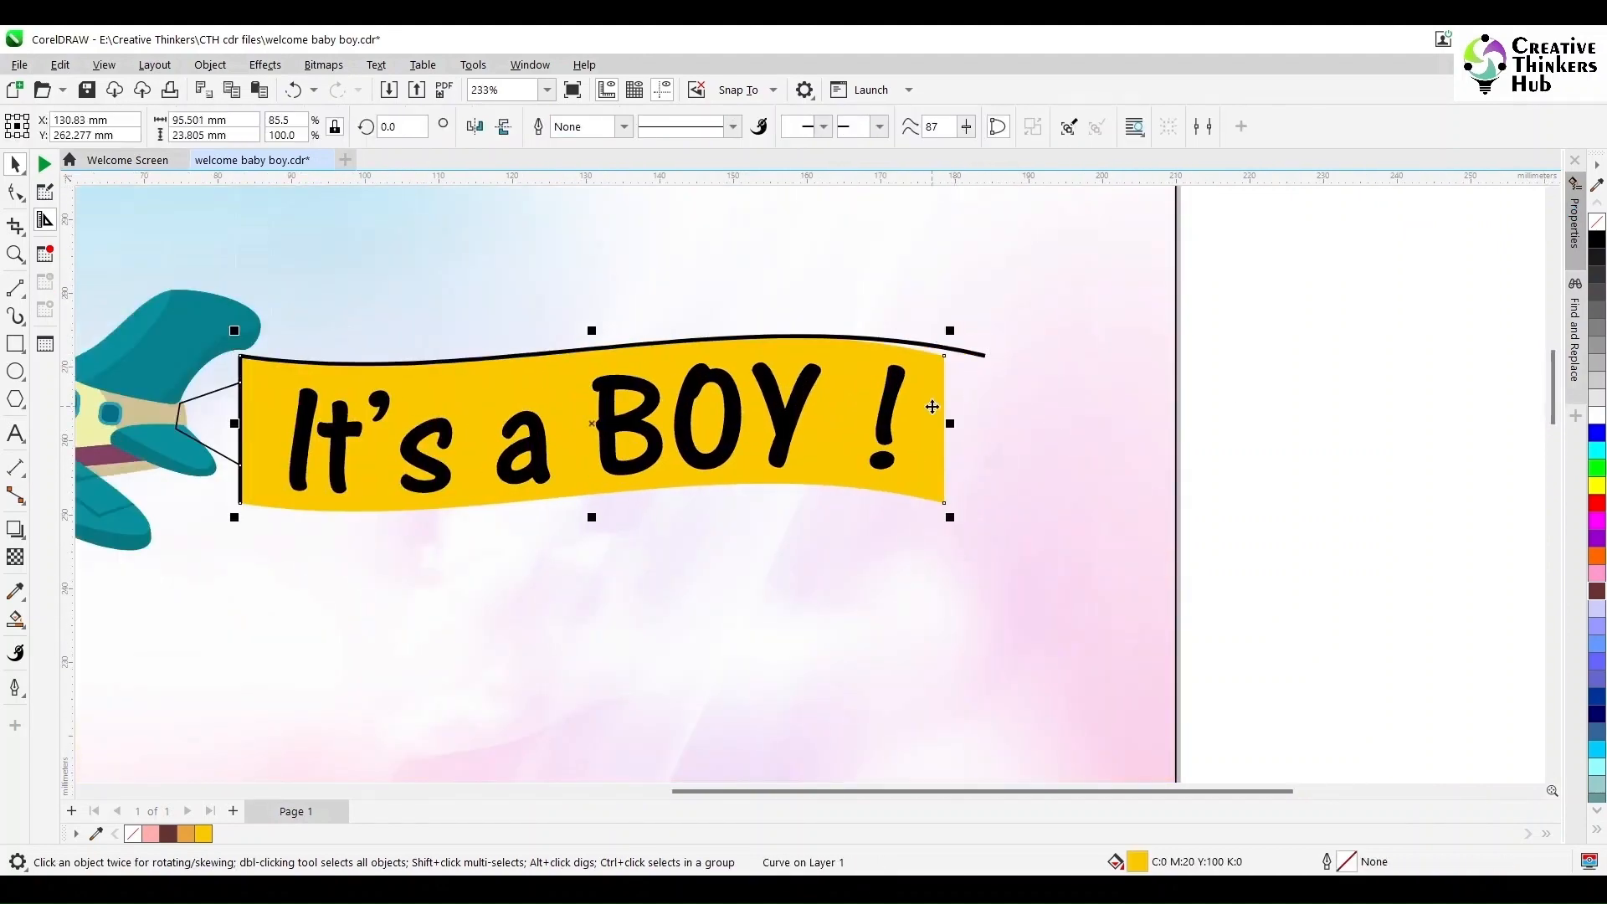
drag(951, 423, 993, 406)
click(1248, 459)
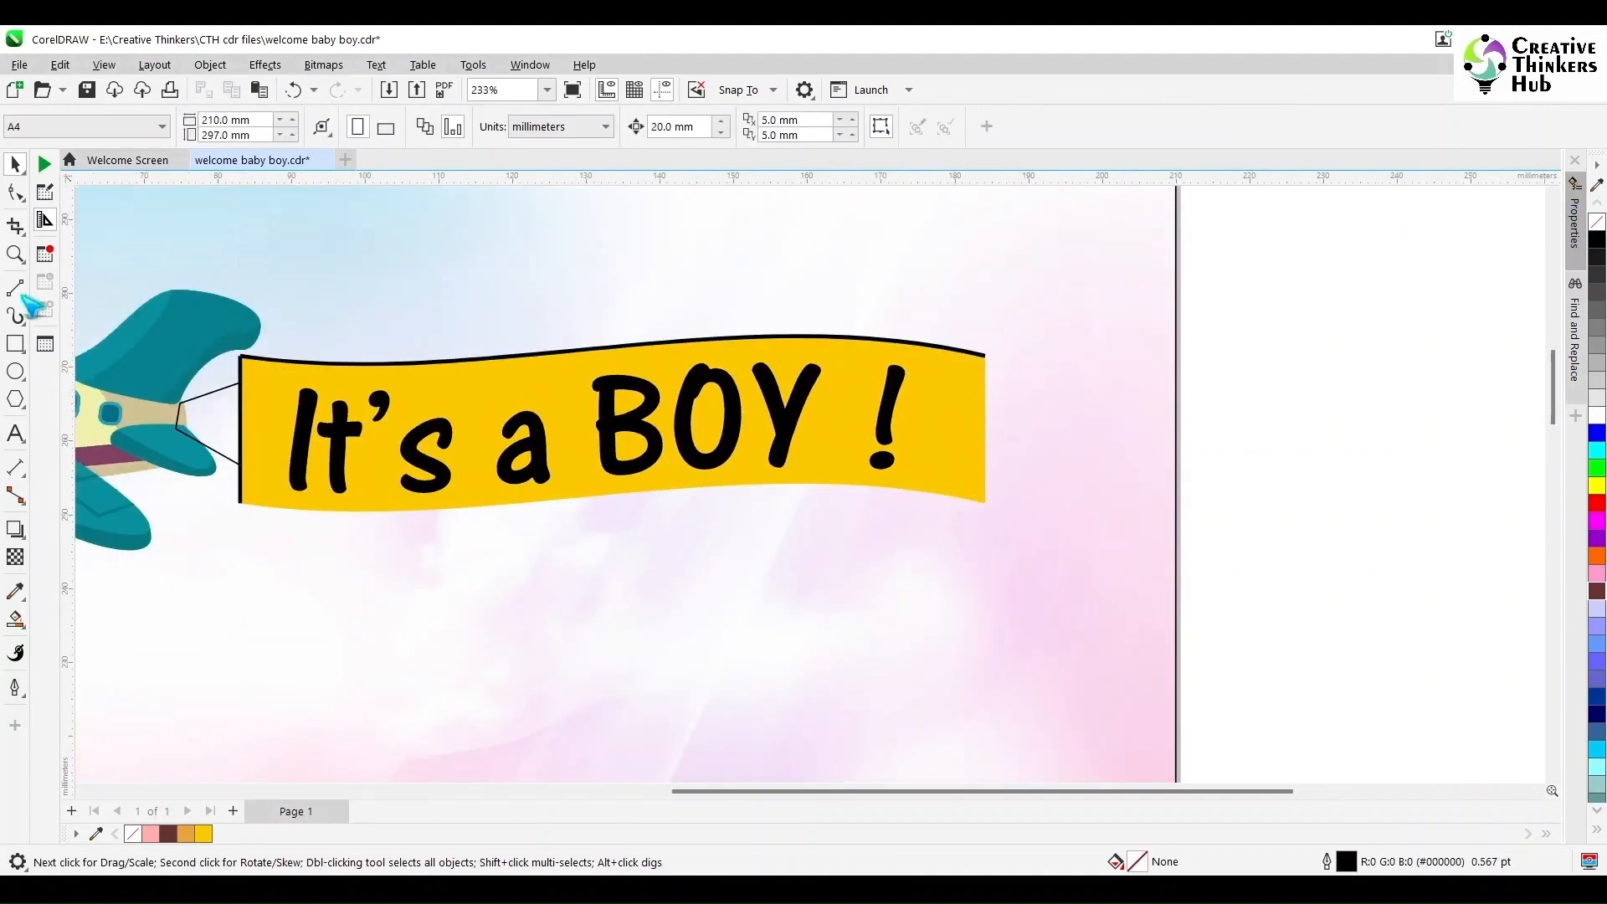
- Draw a notched tail shape over the banner's right end with the Bezier tool and curve its notch edges
click(21, 294)
click(63, 332)
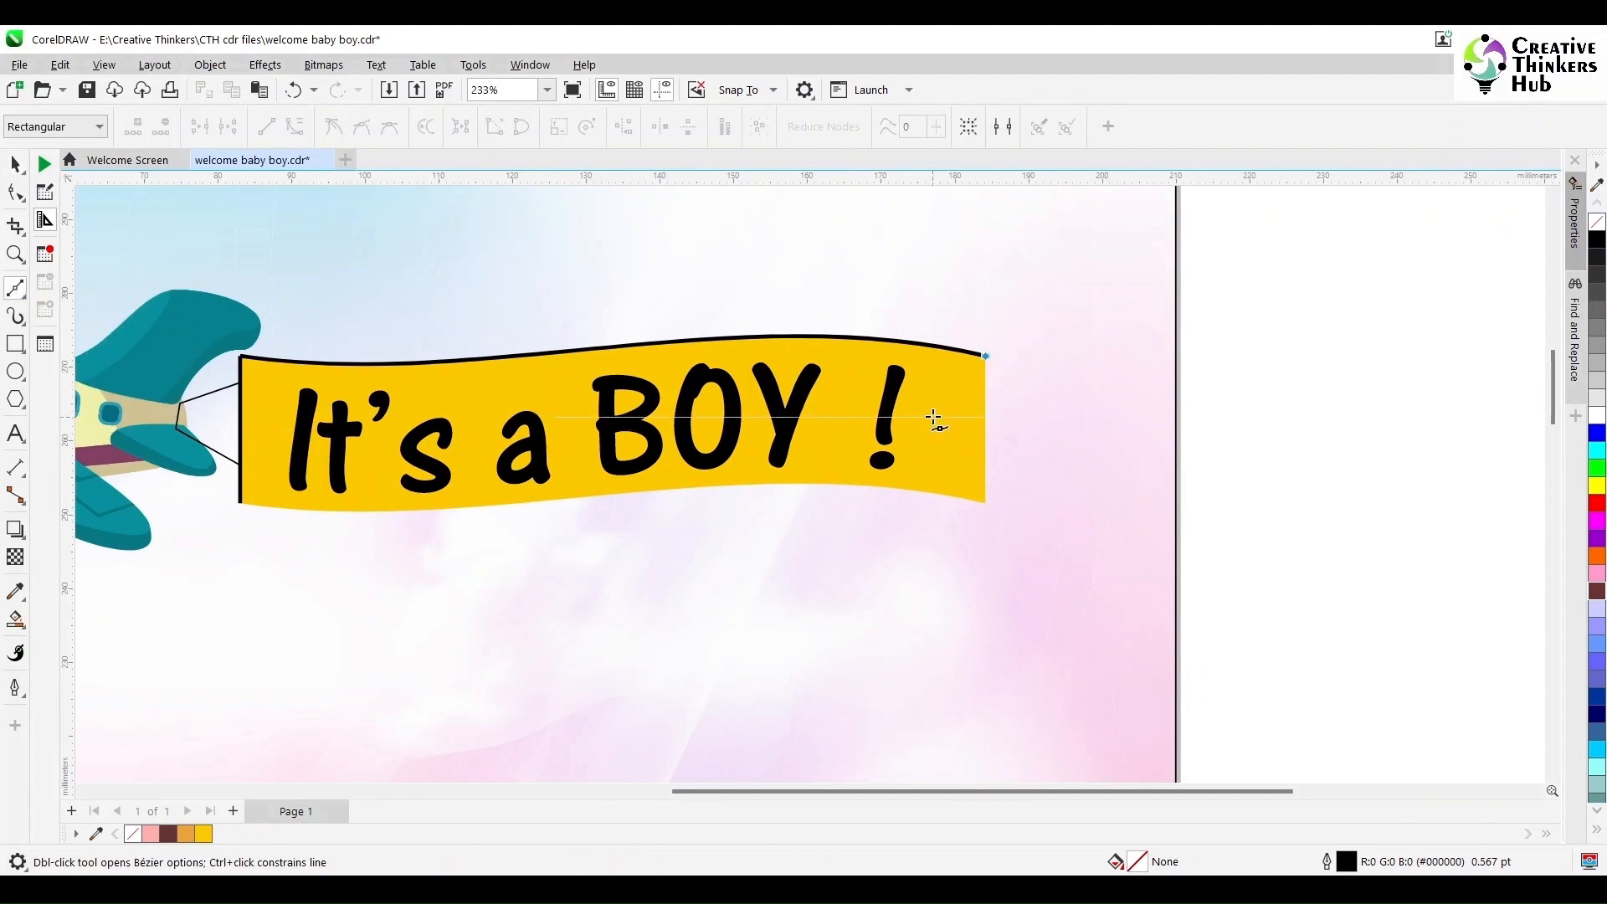
click(985, 356)
scroll(951, 461, up, 1)
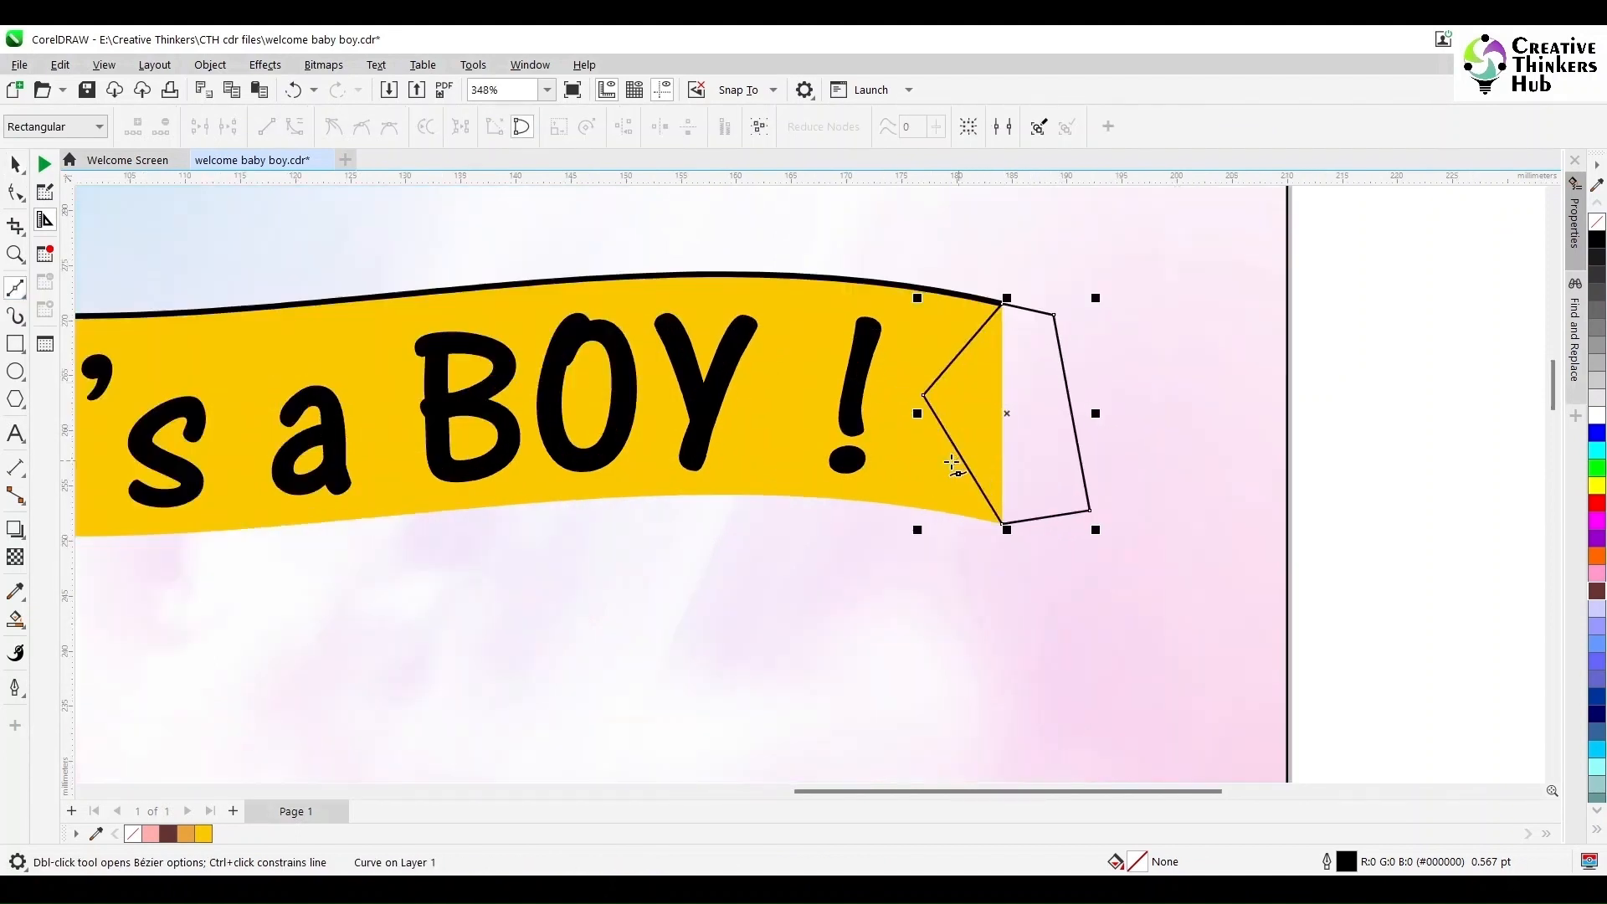
key(F10)
click(962, 348)
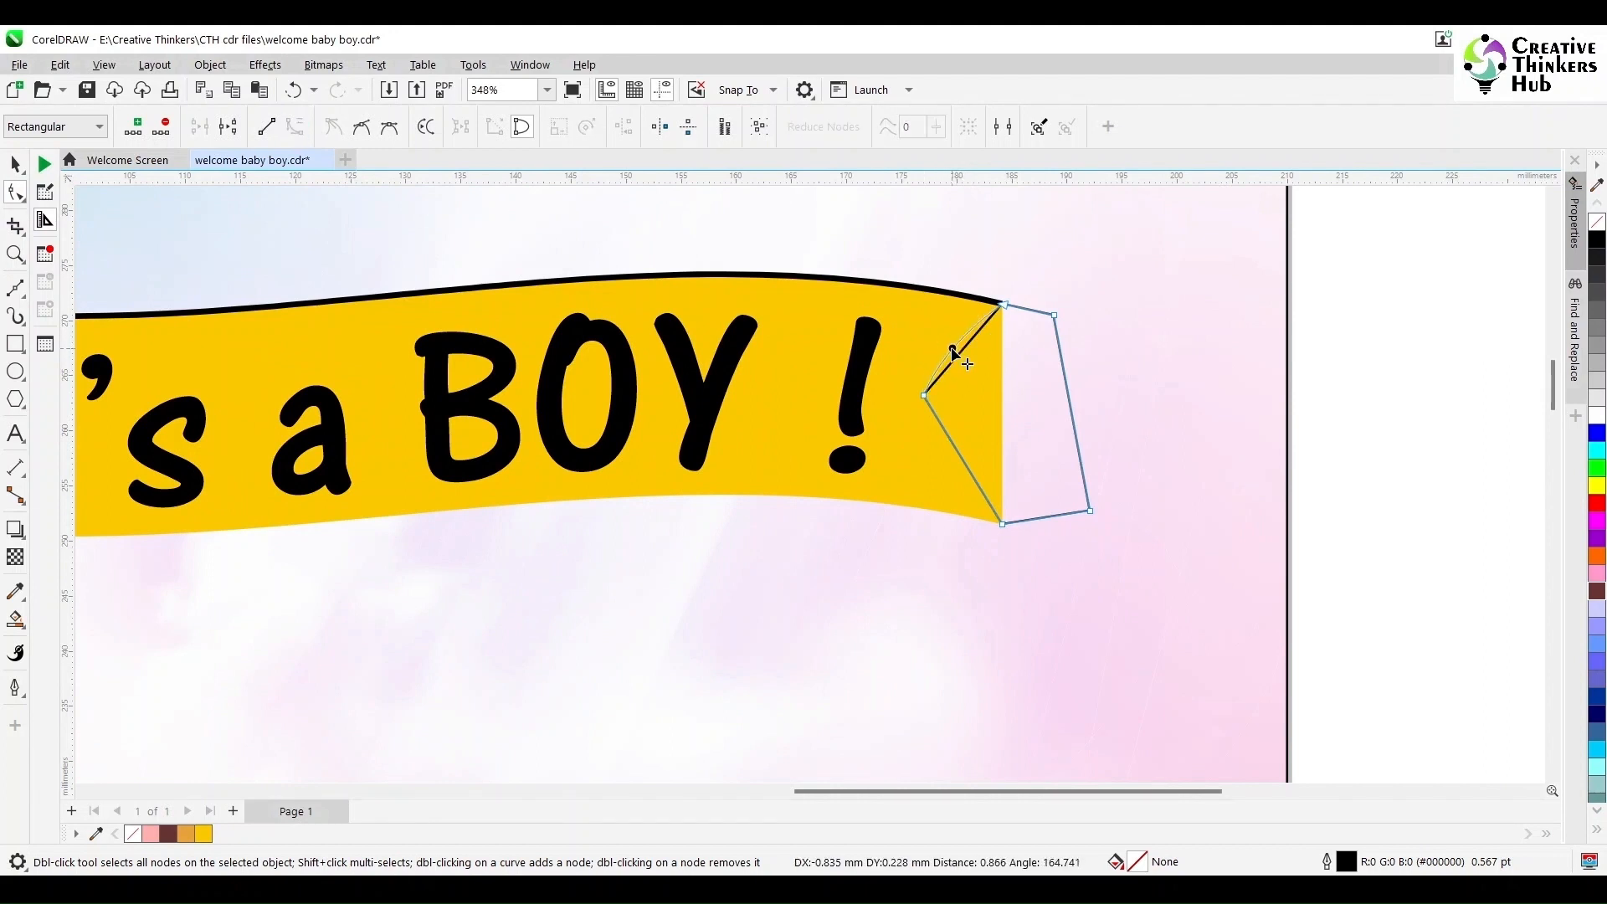
drag(953, 351, 906, 396)
click(962, 446)
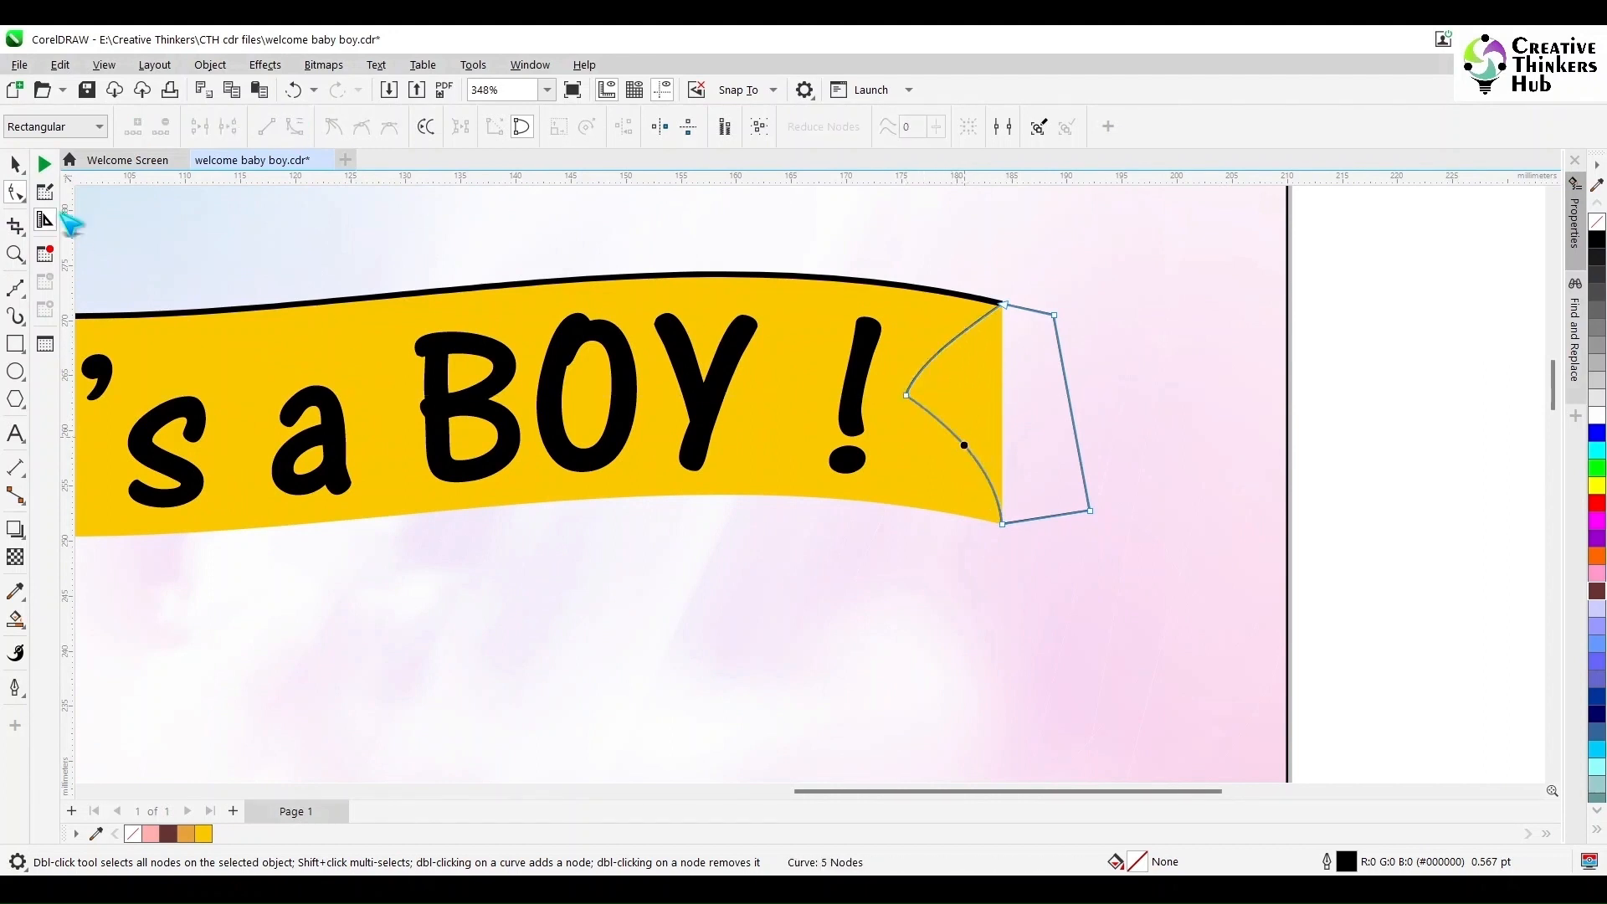
- Trim the banner's right end with the notched shape and delete the leftover shape
click(15, 164)
shift+click(251, 360)
click(604, 127)
click(1051, 434)
key(Delete)
key(F4)
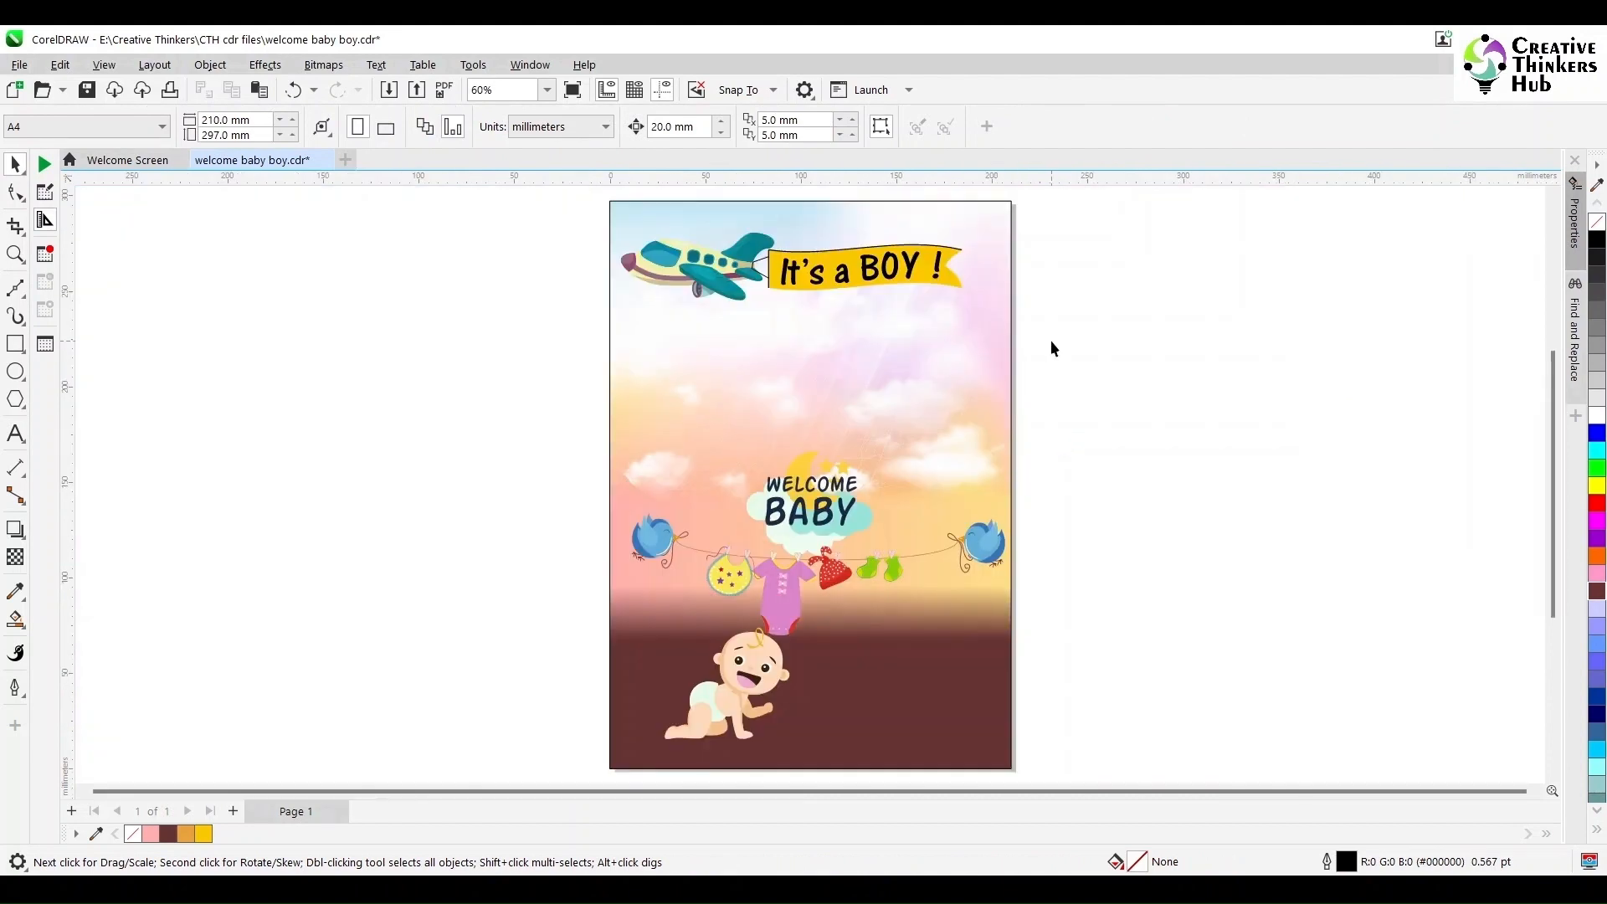
- Move the WELCOME BABY logo off the page to the right
drag(737, 596, 736, 596)
drag(847, 517, 1185, 481)
click(1261, 610)
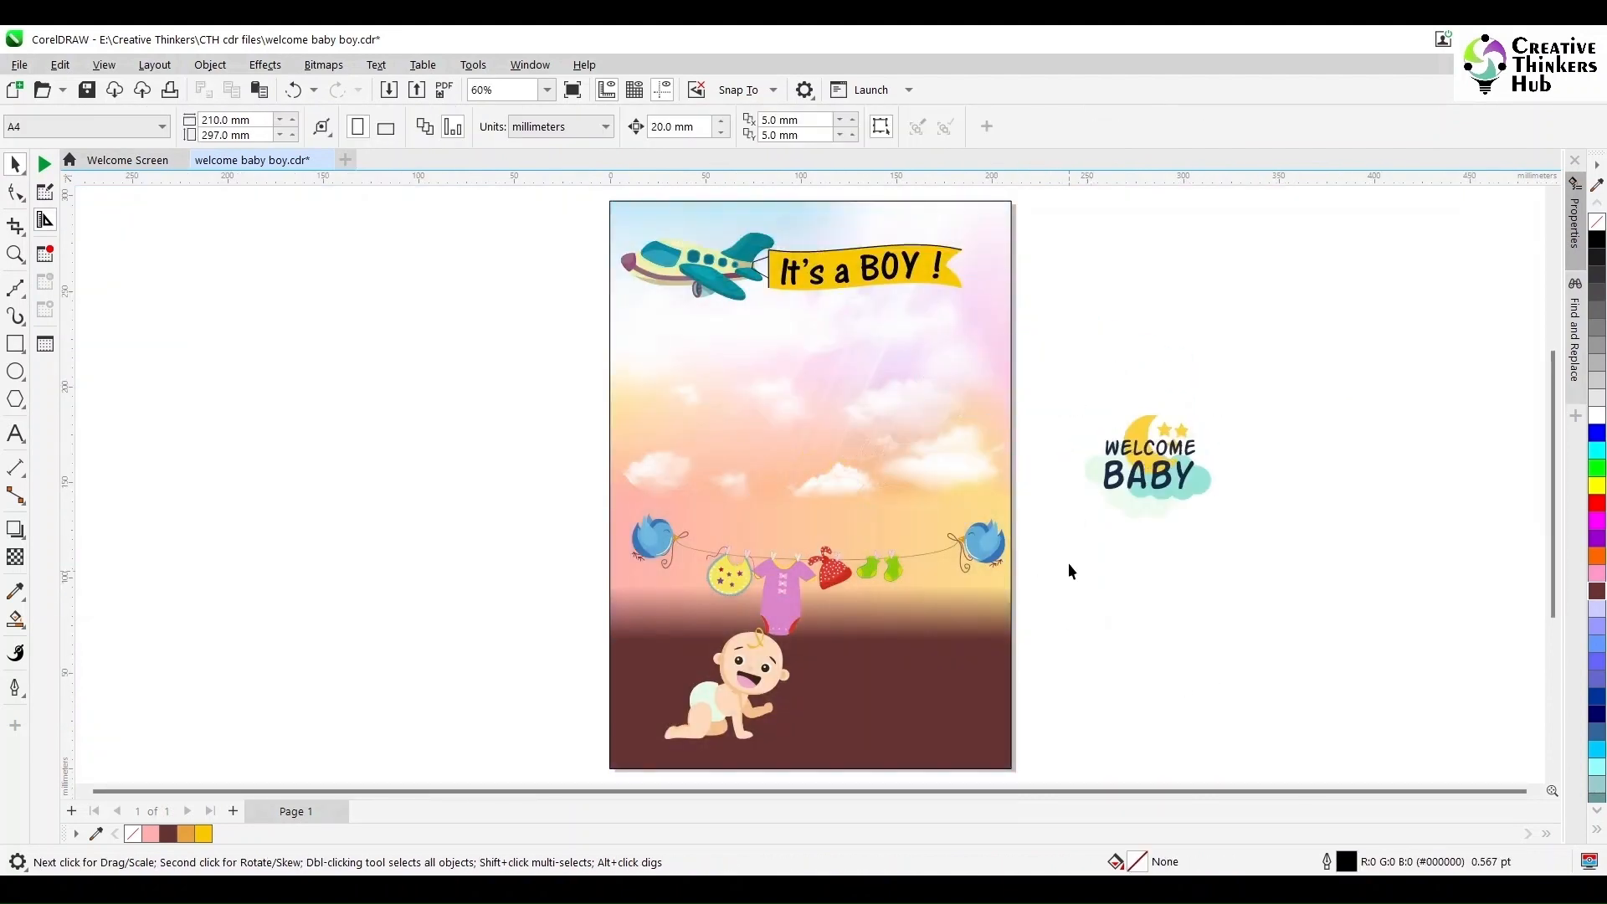
- Move the clothesline with the birds up to just below the banner
drag(1069, 502, 510, 646)
drag(896, 575, 882, 418)
click(1072, 679)
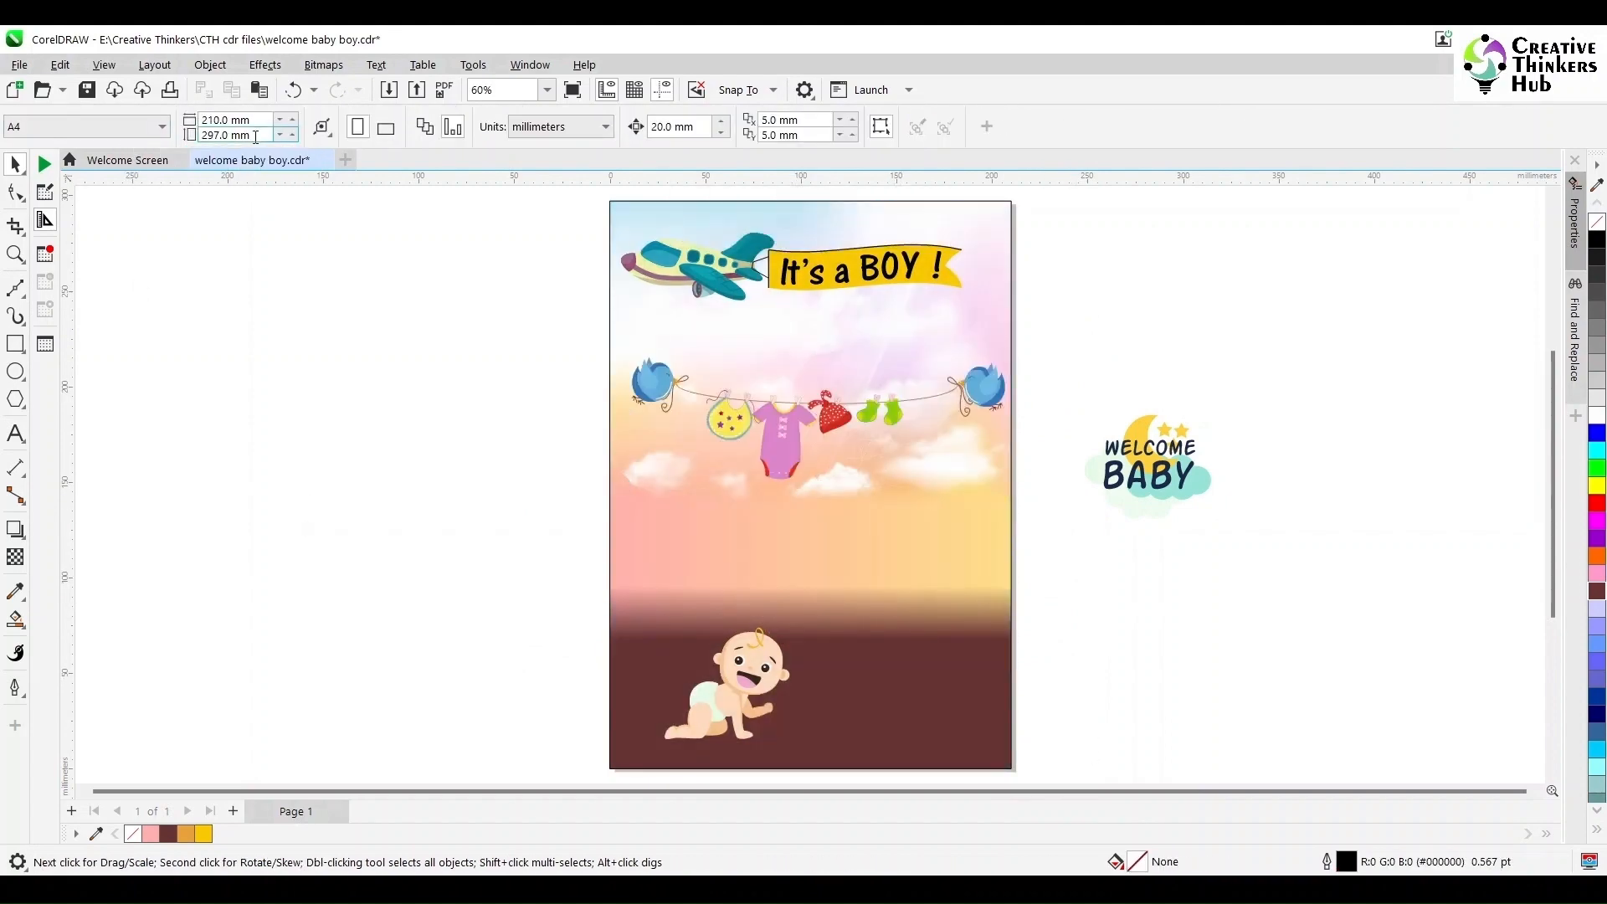
- Set the page height to 210 mm to make a square page
drag(255, 136, 147, 144)
text(210)
key(Return)
- Move the background PowerClip off the page and extract its contents from the frame
scroll(366, 320, down, 1)
click(643, 313)
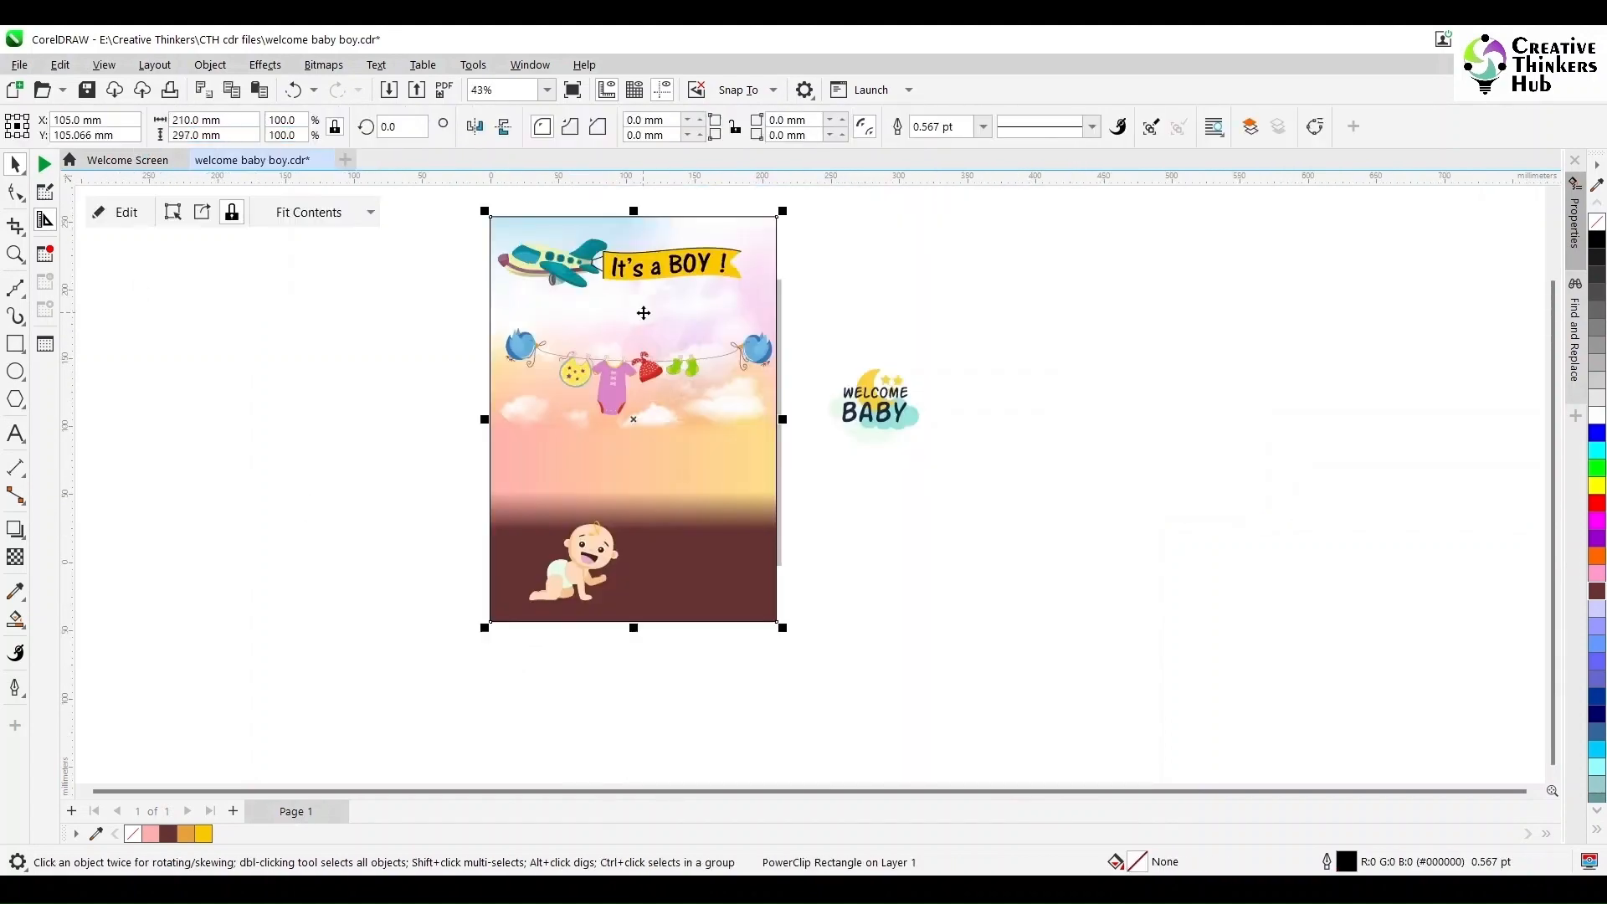
drag(643, 313, 1200, 315)
right_click(1195, 244)
click(901, 545)
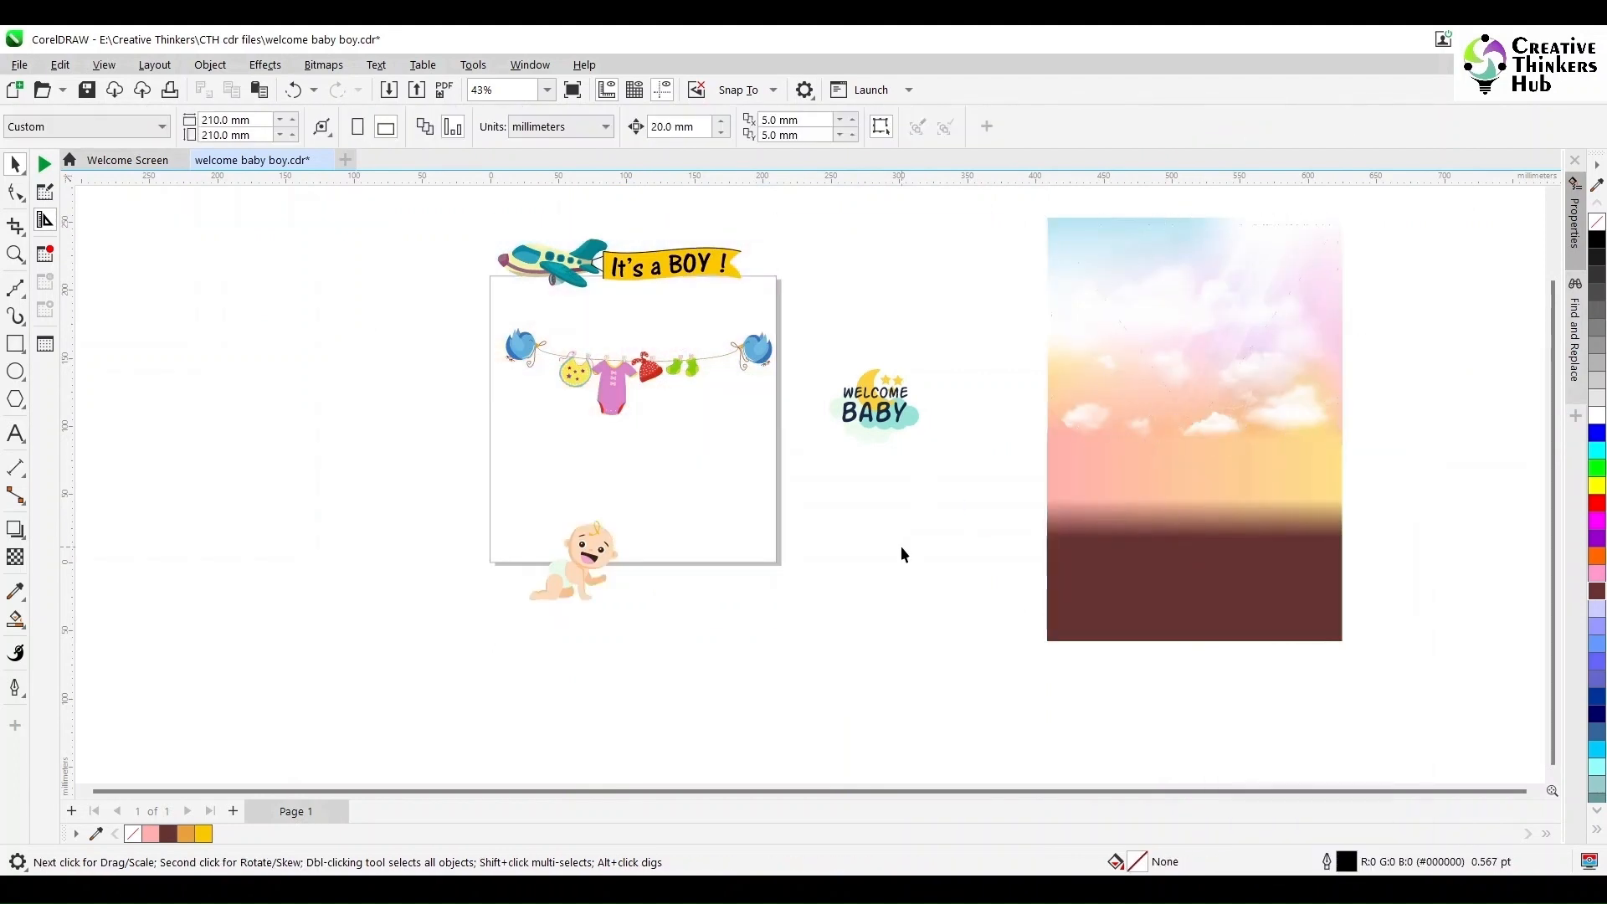
- Create a page-sized rectangle and place the extracted sky and ground background inside it as a PowerClip
double_click(17, 343)
click(15, 165)
click(1281, 614)
shift+click(1259, 479)
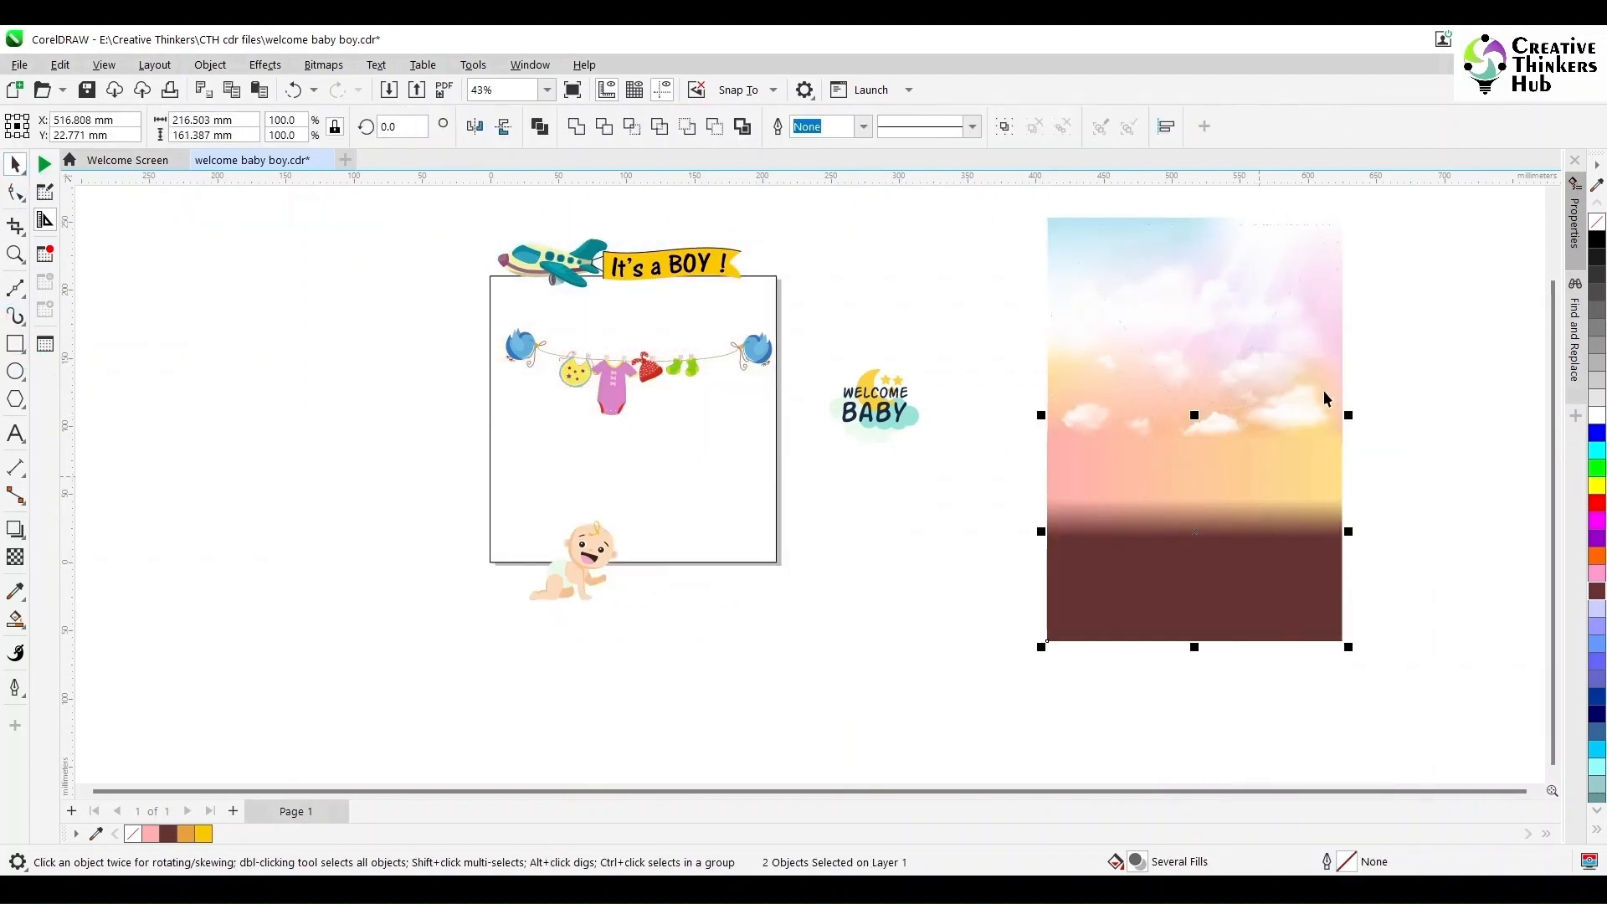
shift+click(1323, 390)
drag(1323, 386, 1159, 549)
key(ctrl+z)
click(976, 638)
drag(1012, 197, 1439, 476)
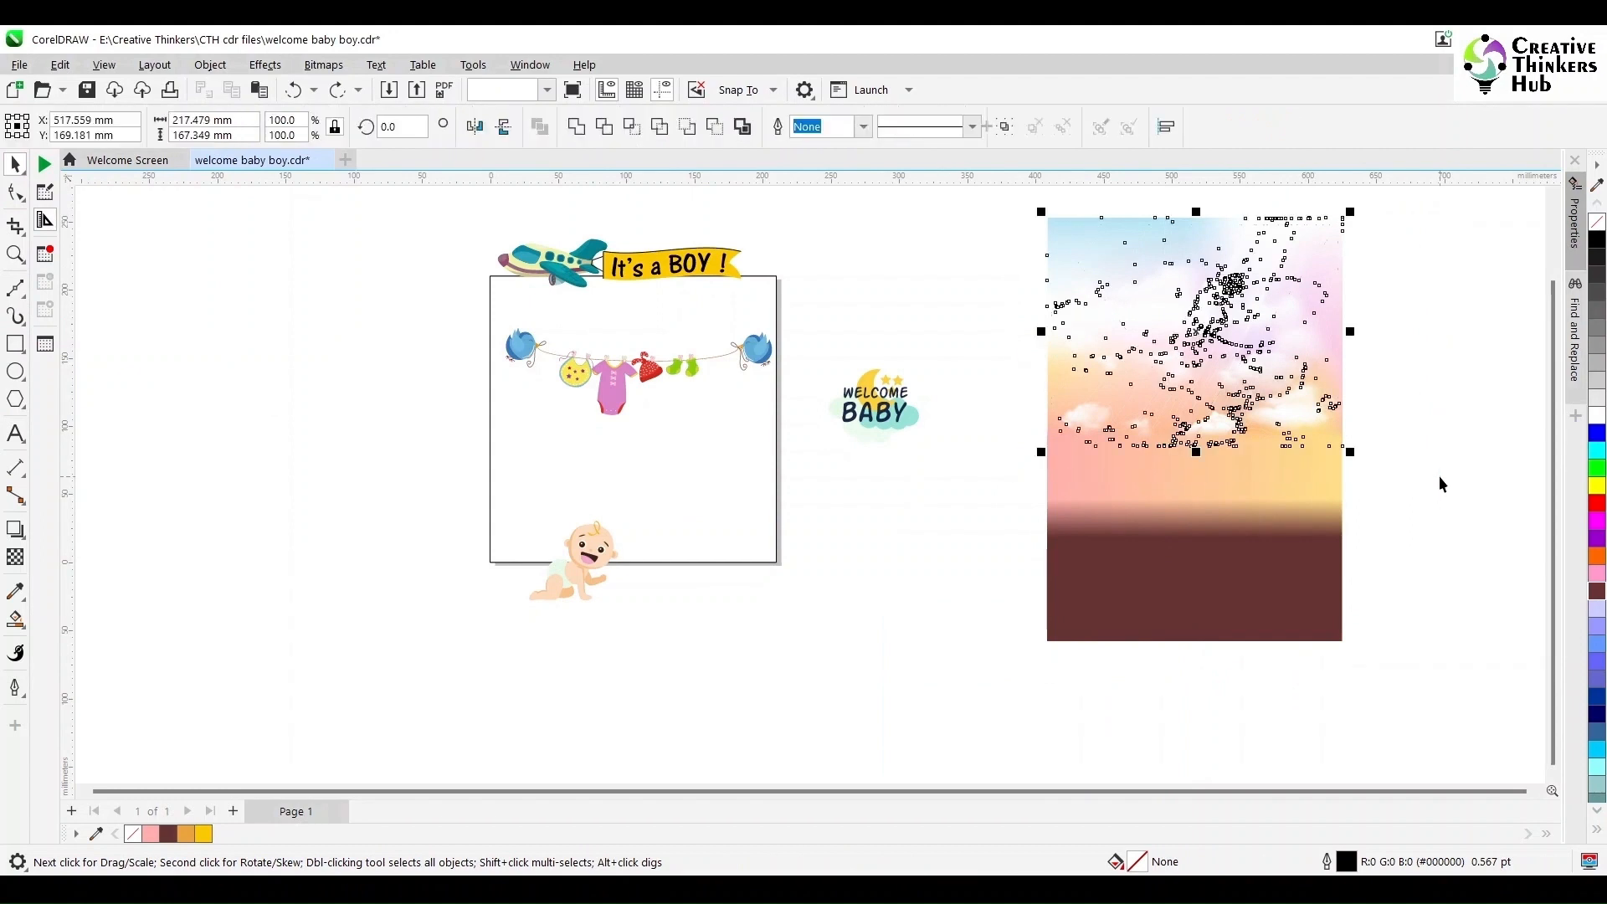
shift+click(1289, 477)
shift+click(1289, 546)
click(210, 65)
mouse_move(251, 140)
click(536, 141)
click(662, 408)
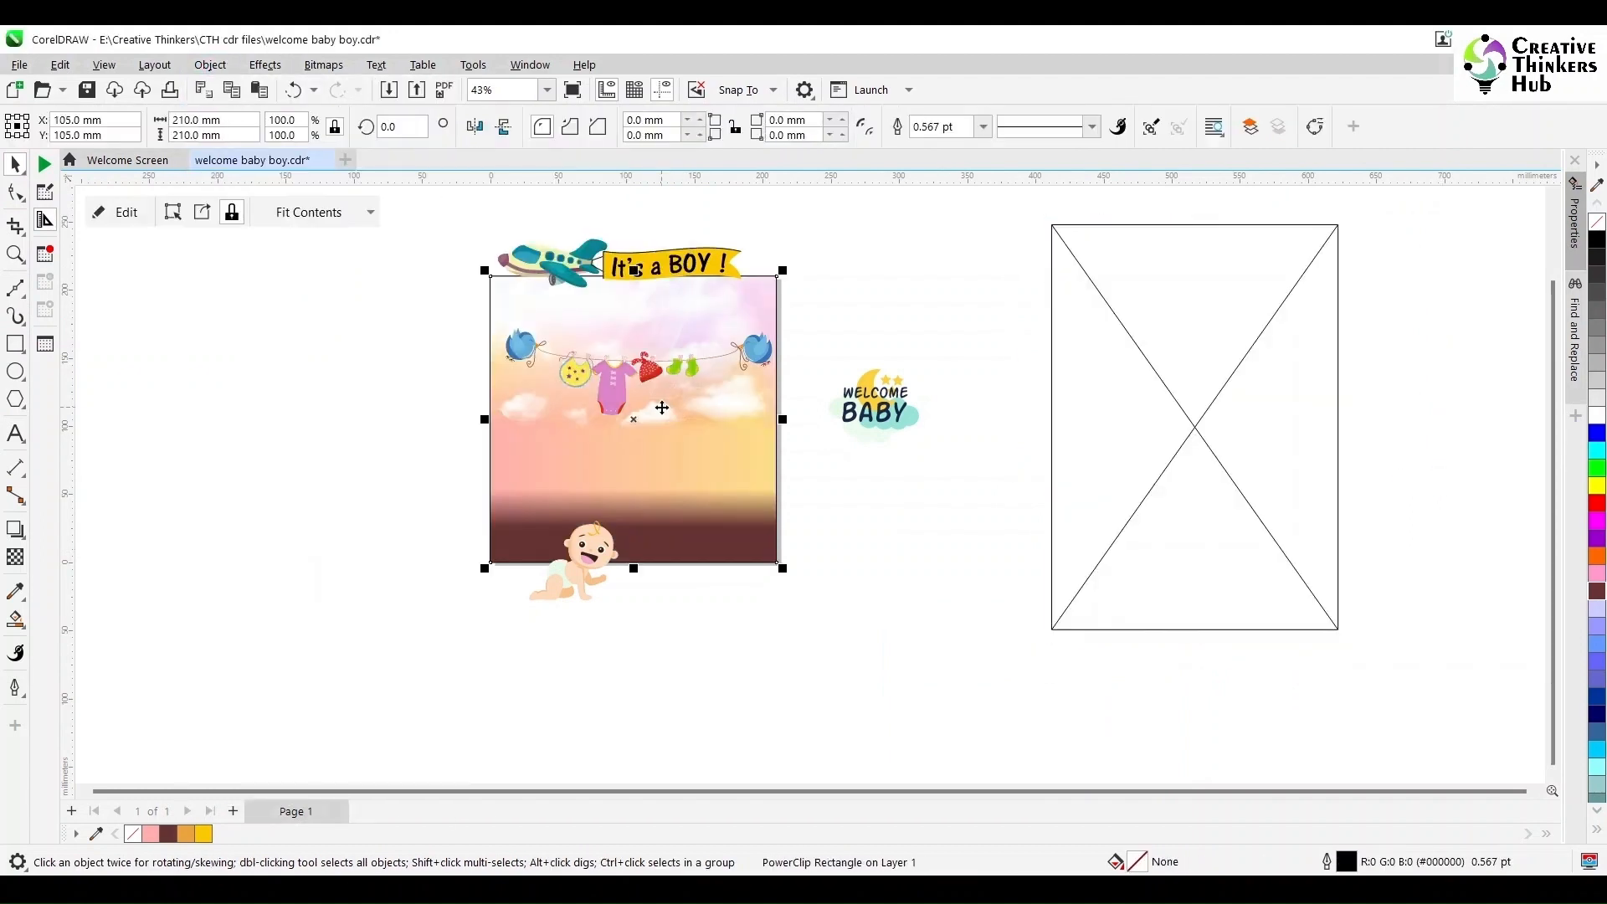
- Delete the empty old PowerClip frame
click(1100, 513)
key(Delete)
- Edit the PowerClip contents, fitting the sky group and the brown ground rectangle to the square page
double_click(703, 515)
click(649, 234)
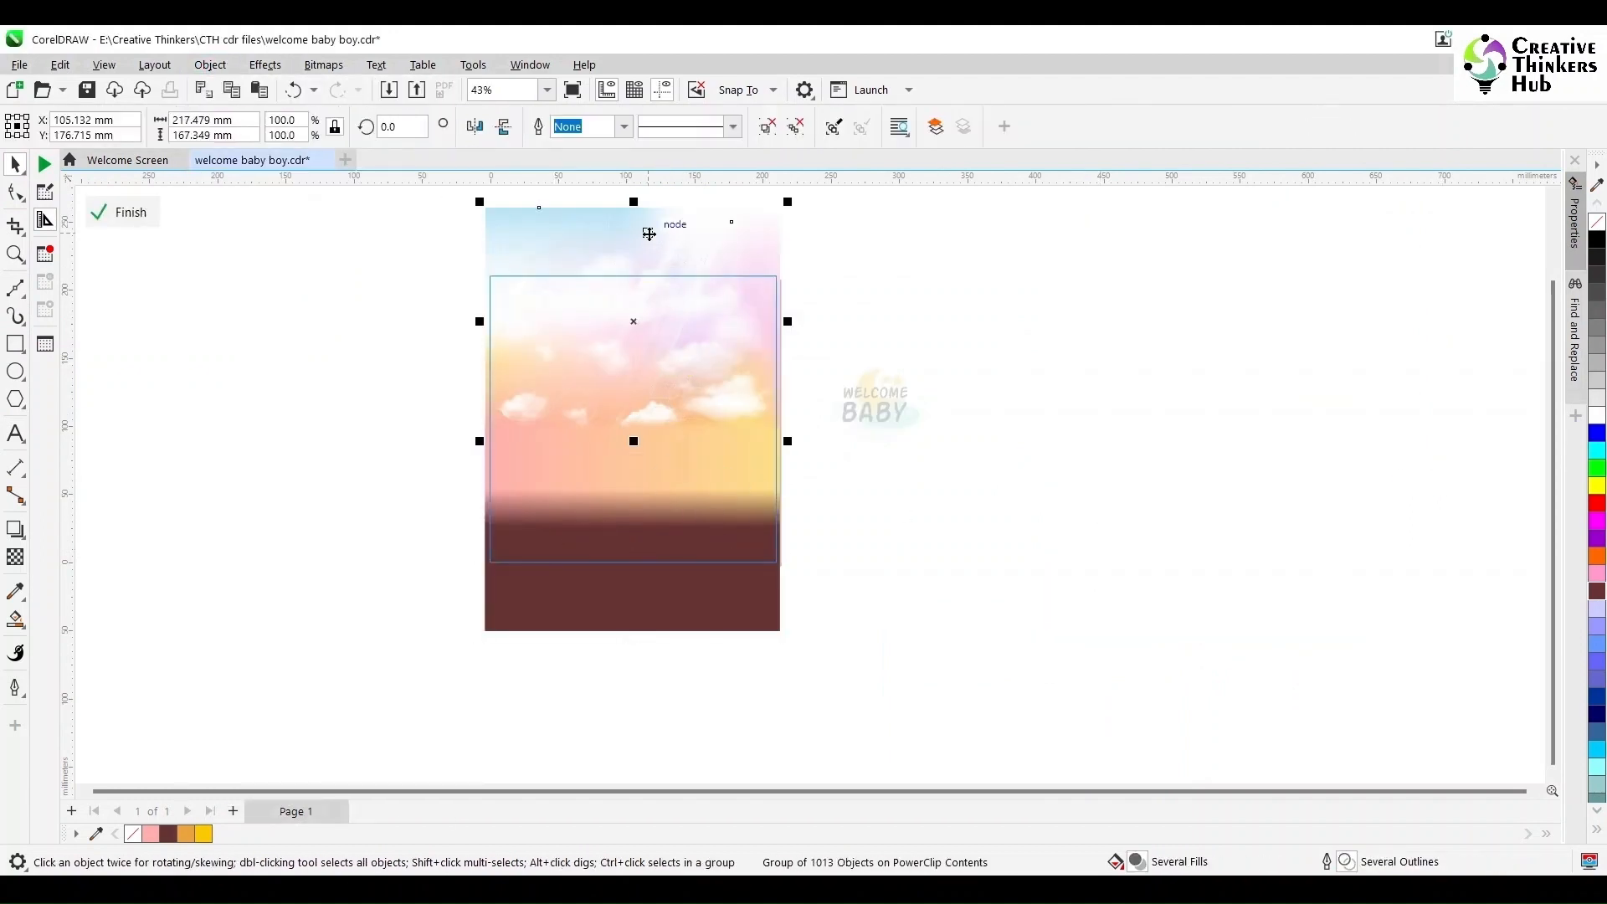
drag(633, 203, 633, 251)
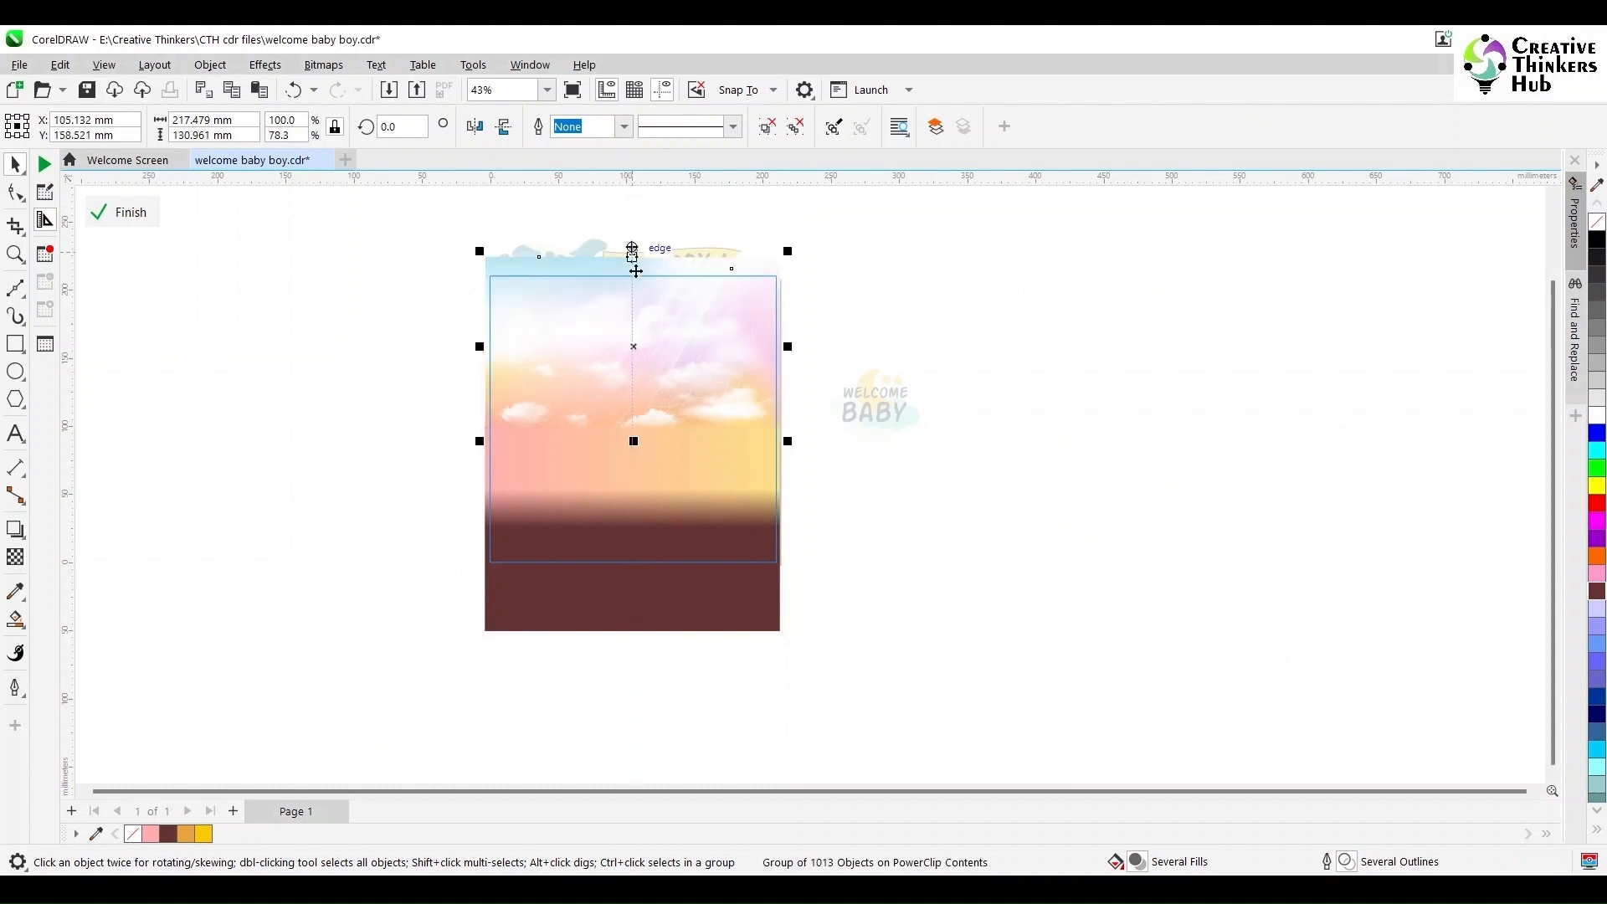
click(647, 536)
drag(633, 637, 633, 592)
click(639, 617)
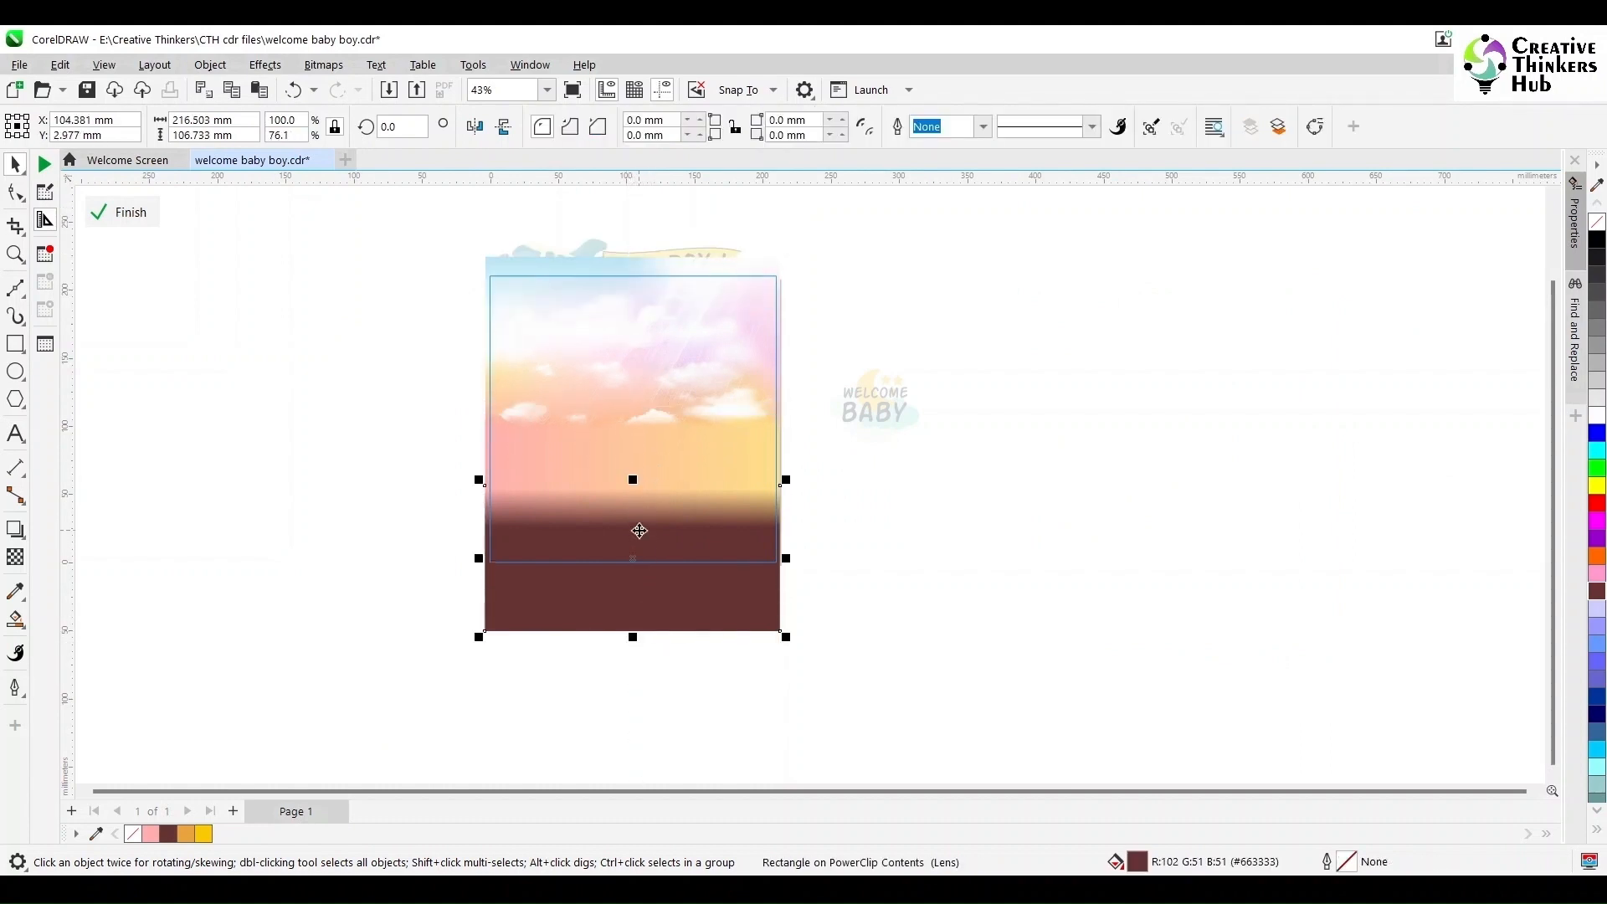
drag(638, 529, 671, 535)
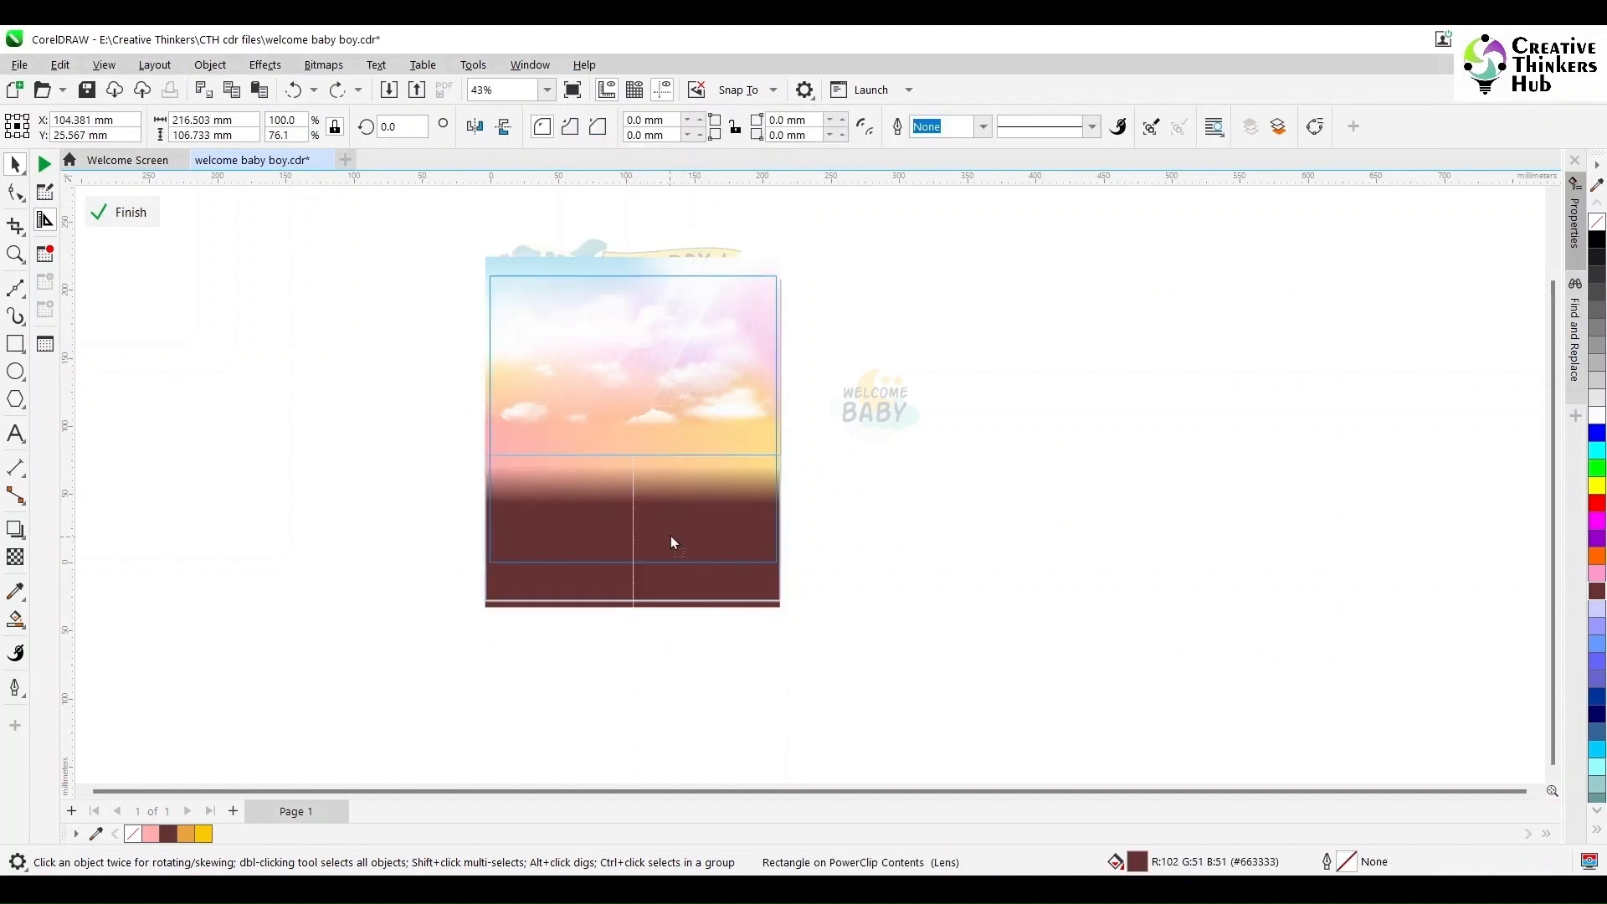
ctrl+click(871, 566)
click(871, 567)
- Move the crawling baby higher and the airplane banner down inside the square page
click(597, 582)
drag(597, 582, 587, 530)
click(450, 210)
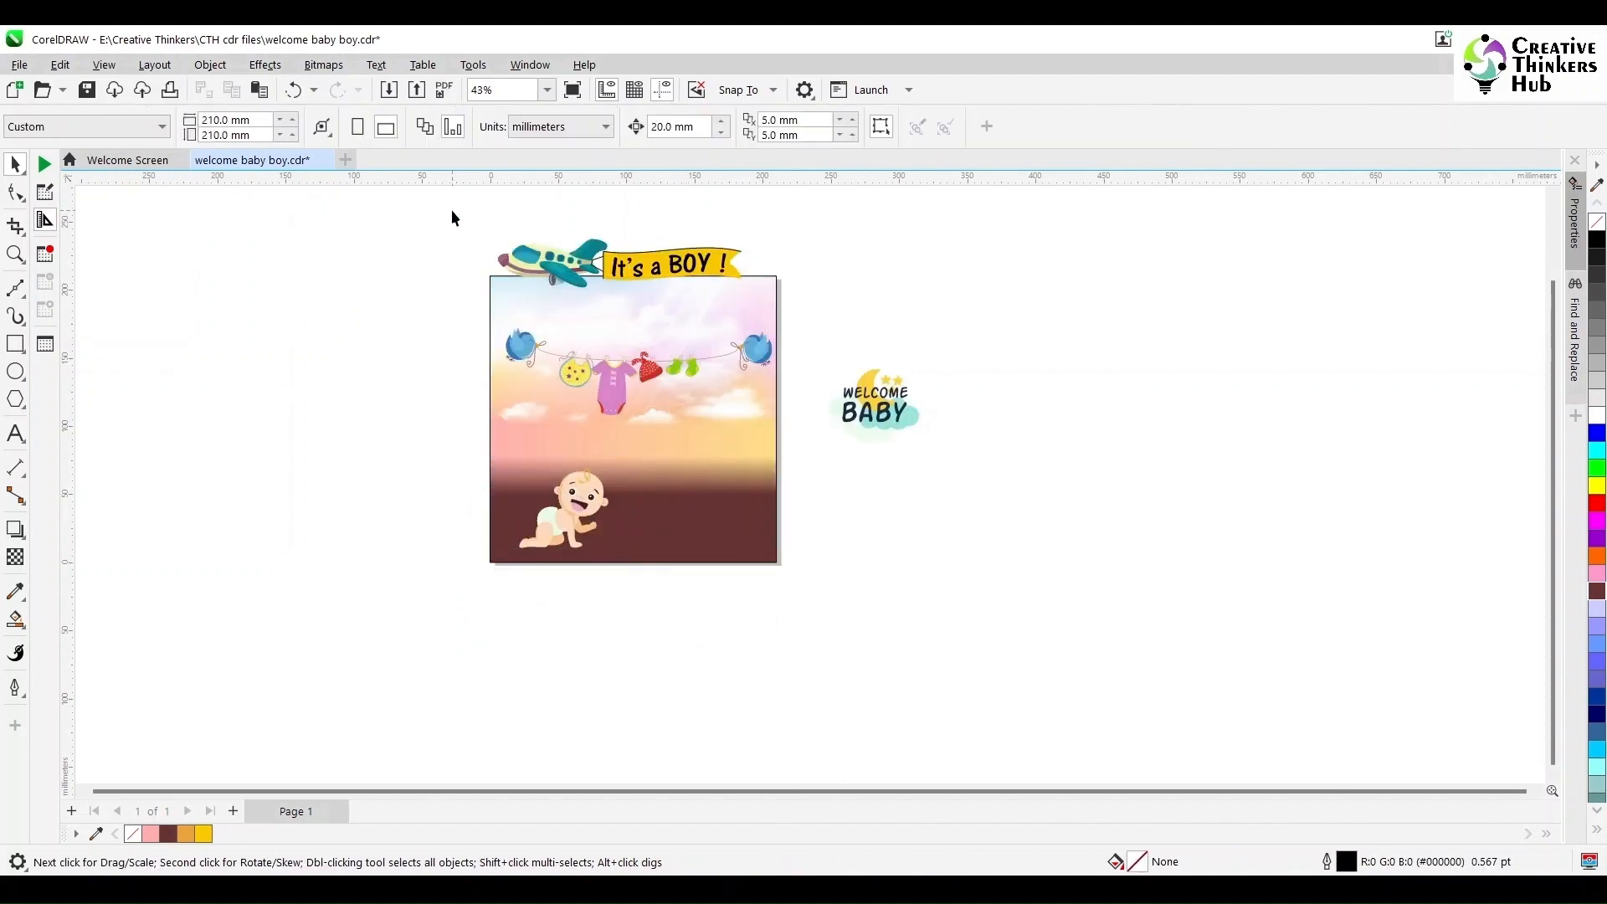
drag(450, 210, 777, 295)
drag(675, 267, 678, 320)
- Move the clothesline off the page to the right
click(615, 384)
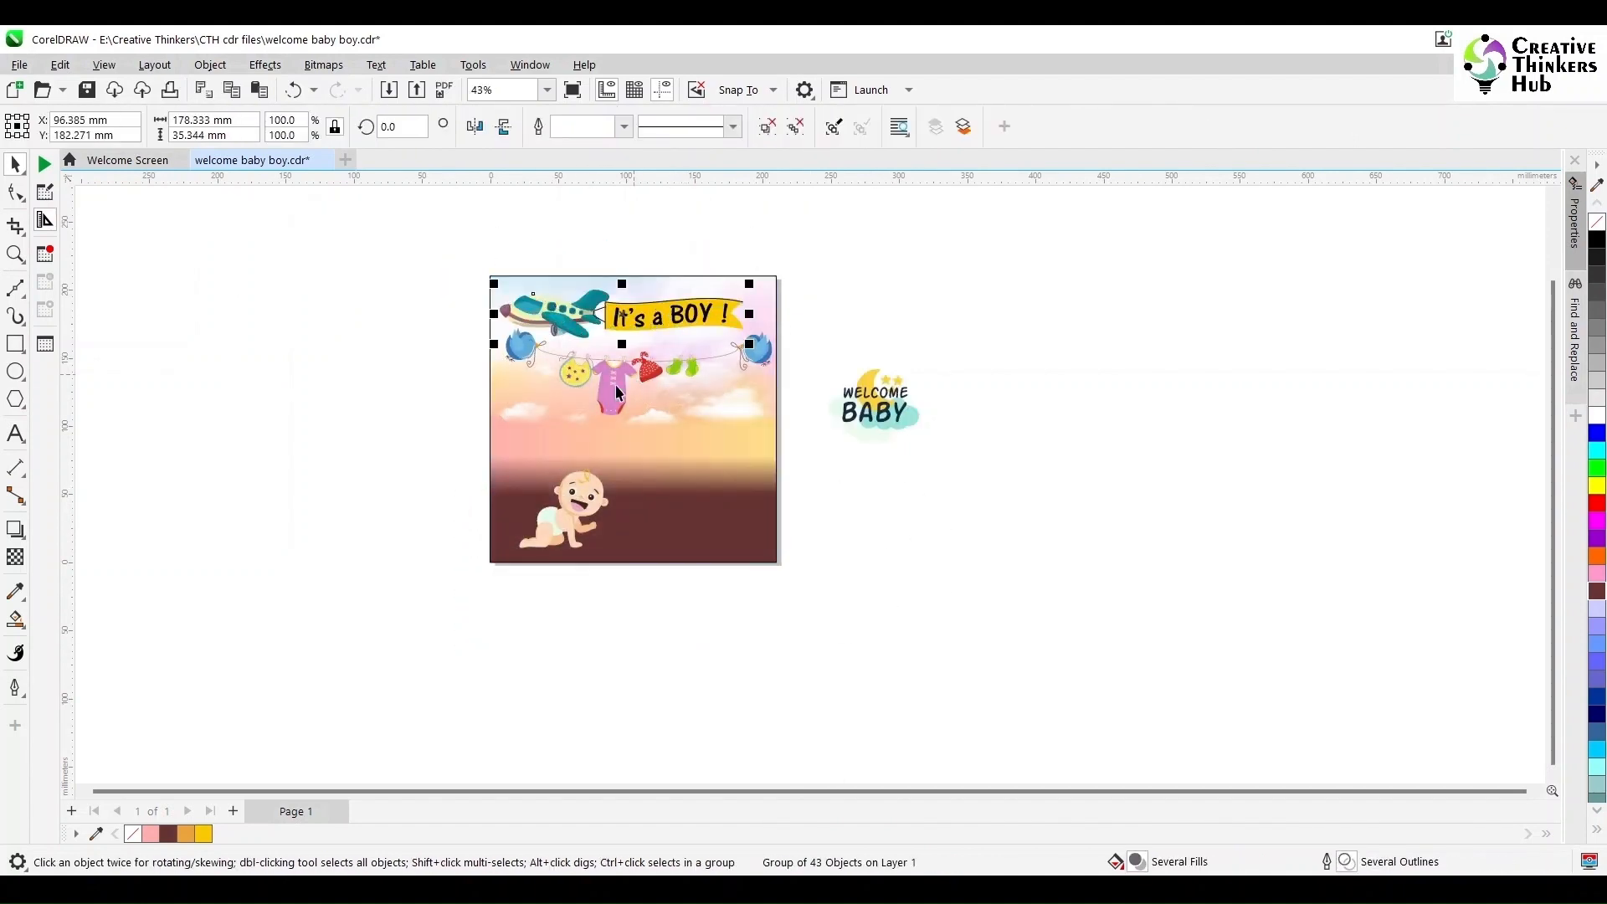
drag(615, 384, 615, 426)
drag(727, 404, 1203, 313)
click(896, 524)
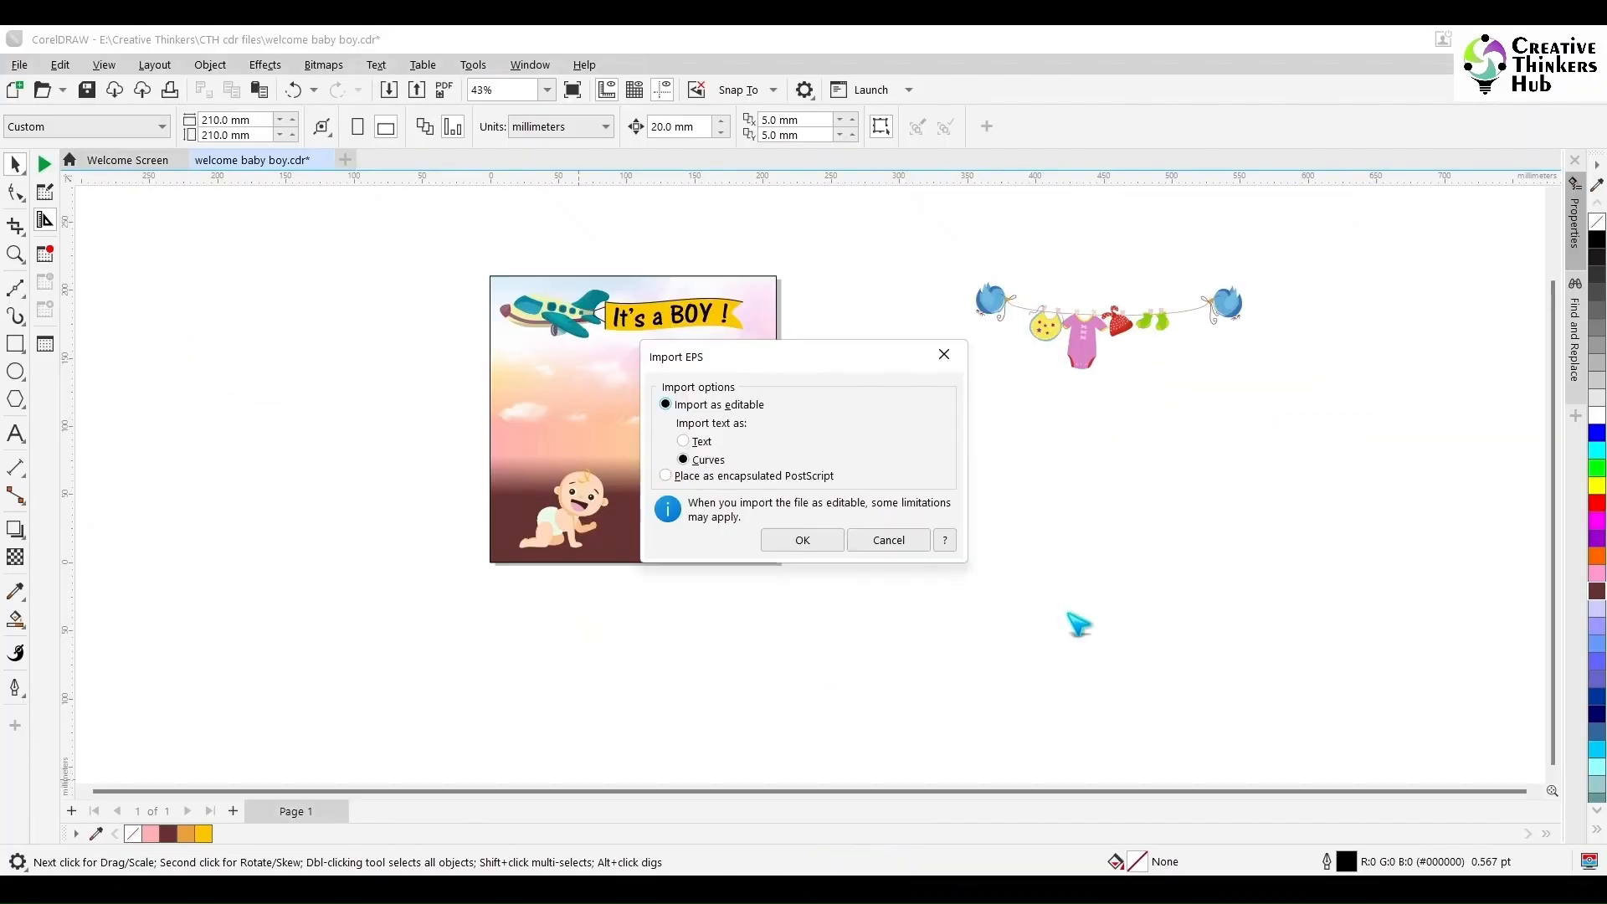
- Open the baby elements artwork and ungroup its icons
key(Return)
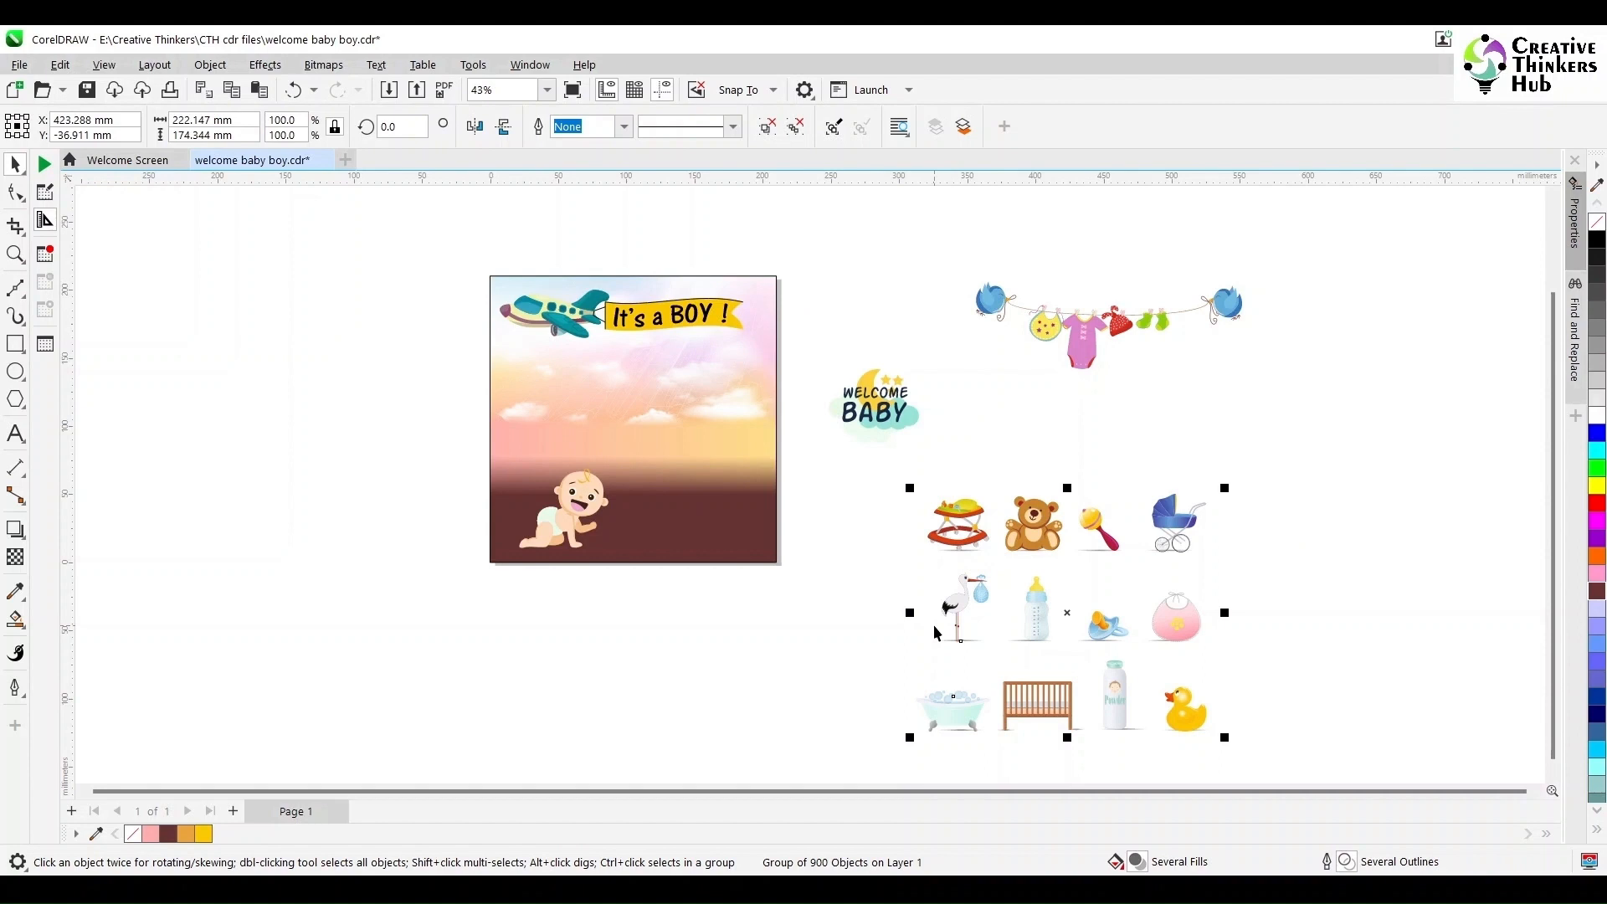
scroll(1036, 659, up, 3)
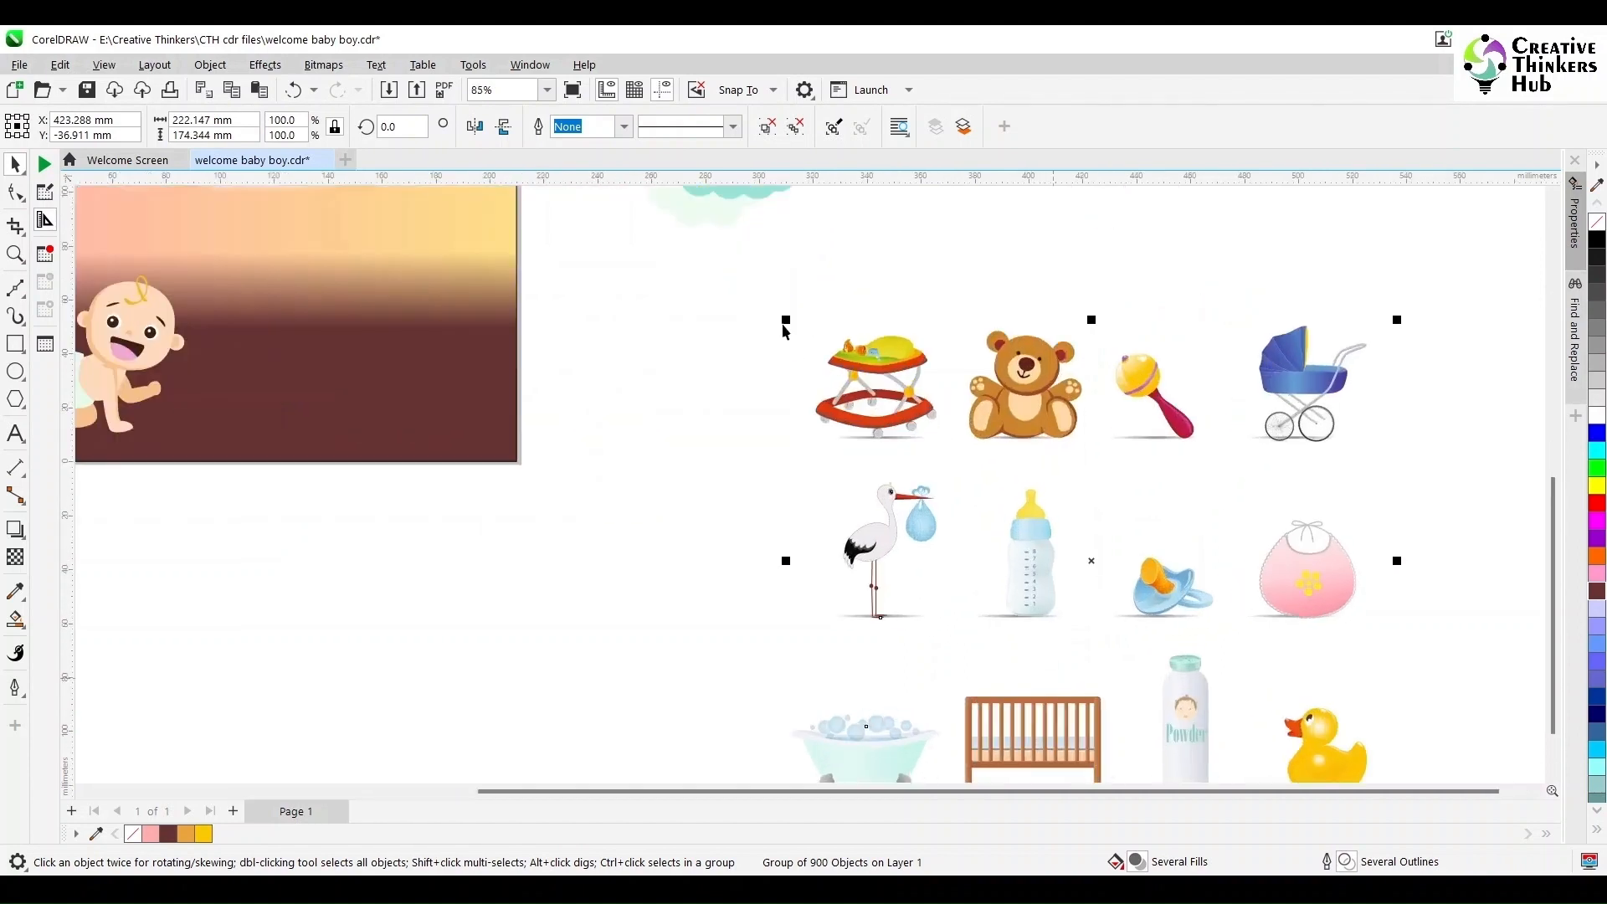
click(806, 353)
click(851, 374)
click(770, 129)
- Place the baby walker on the ground right of the baby, enlarging it slightly
drag(699, 299, 477, 409)
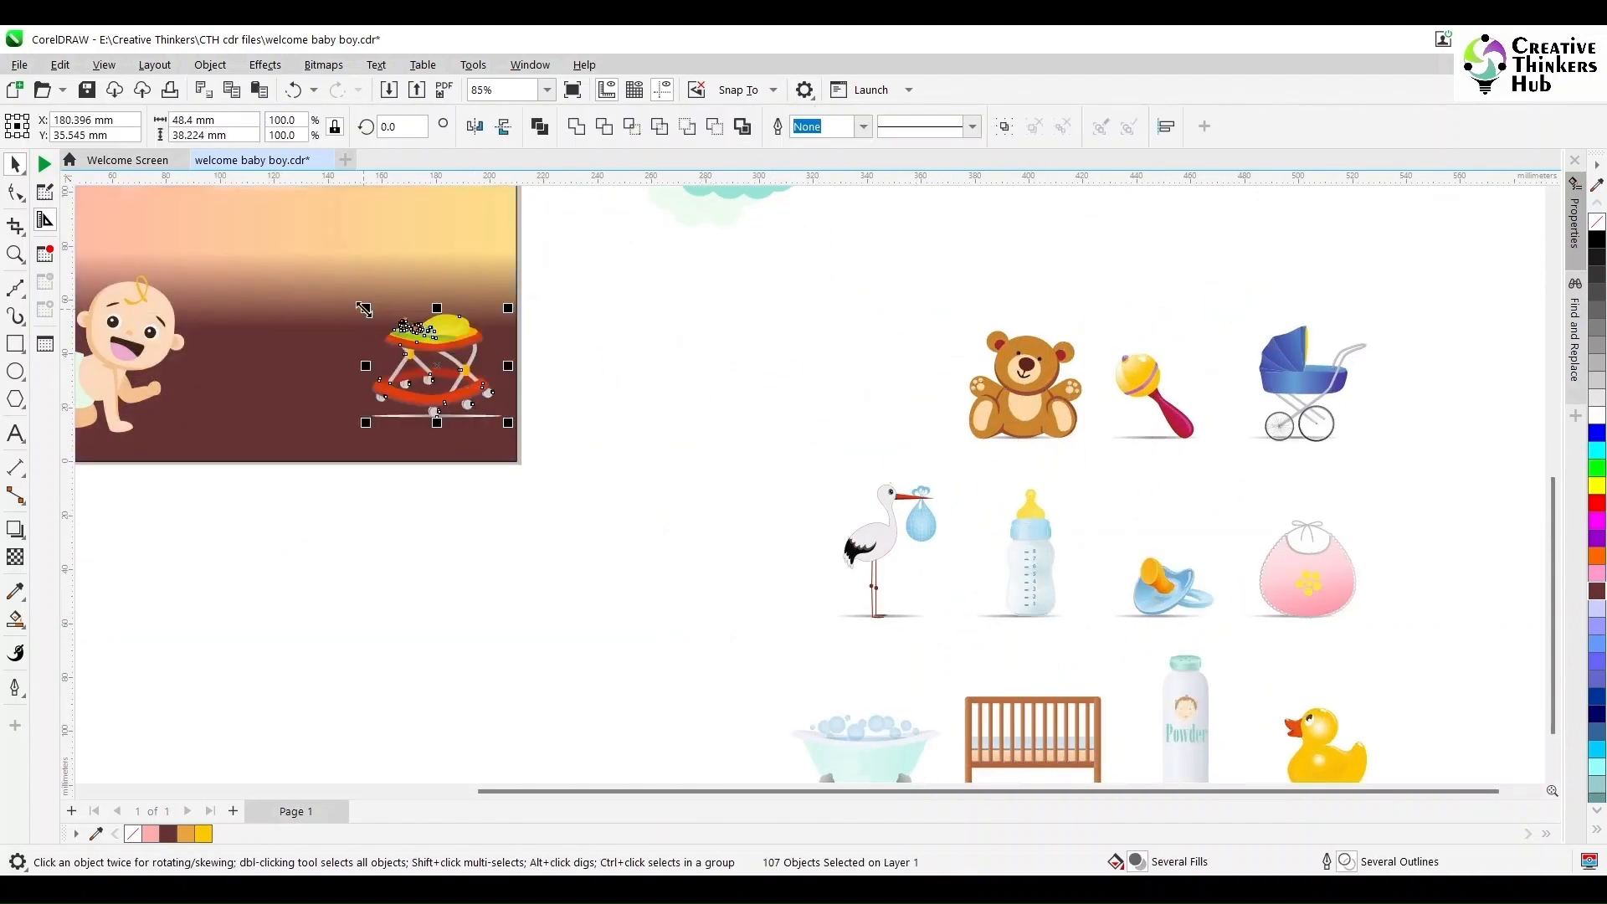
scroll(295, 208, up, 2)
drag(398, 481, 408, 470)
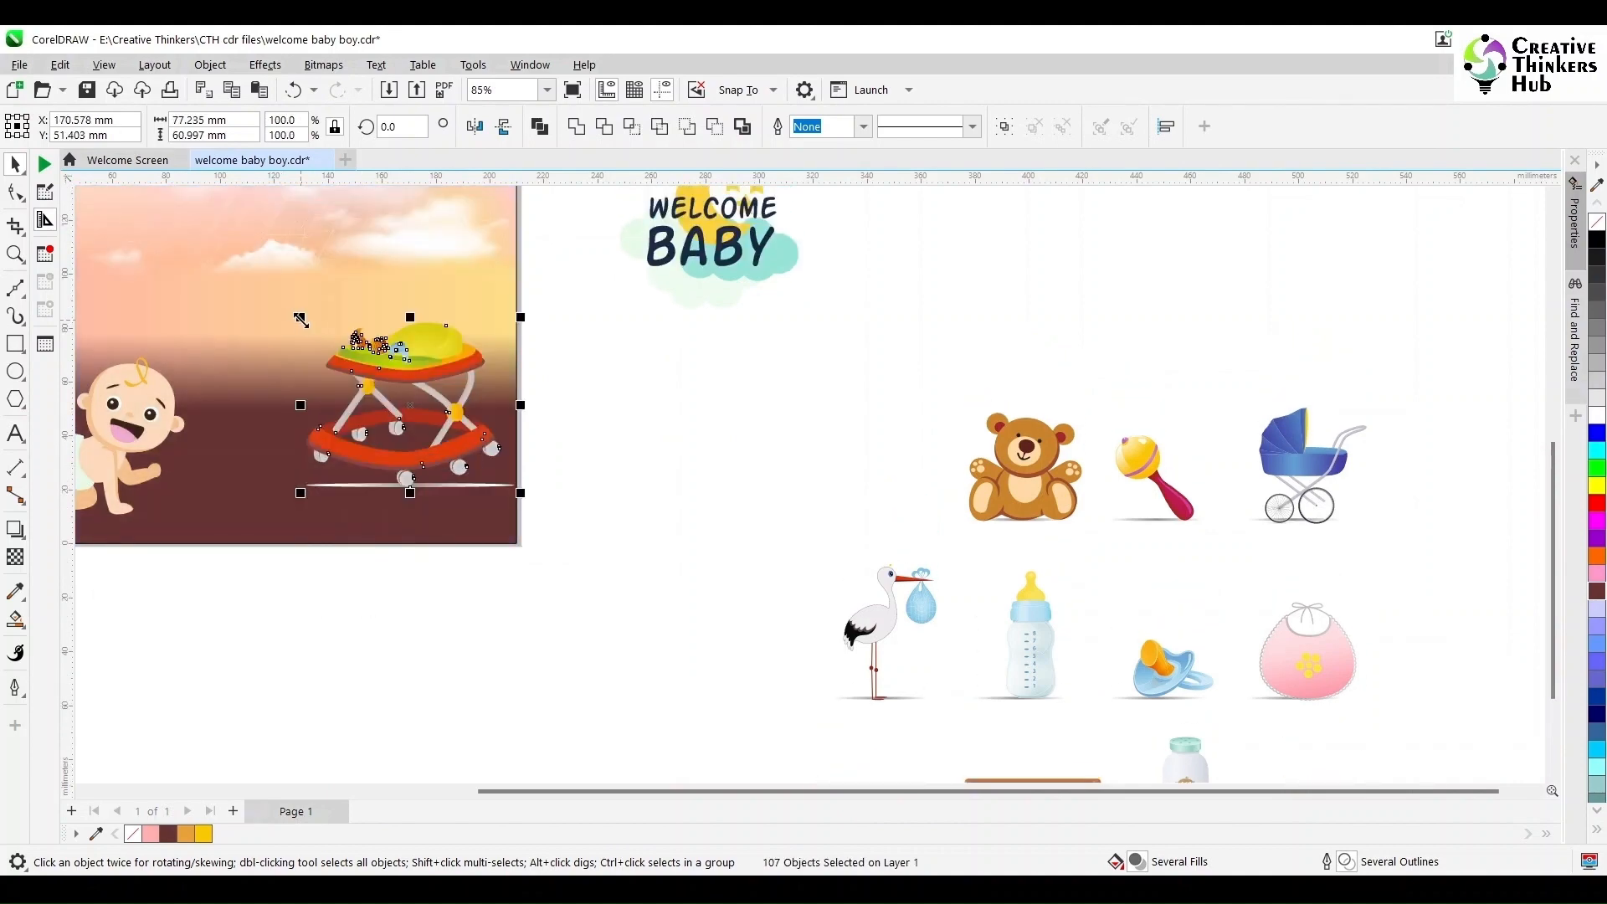
drag(300, 318, 288, 310)
click(670, 448)
- Move the pacifier and the rubber duck onto the poster near the baby
scroll(1031, 566, down, 1)
scroll(1031, 565, down, 2)
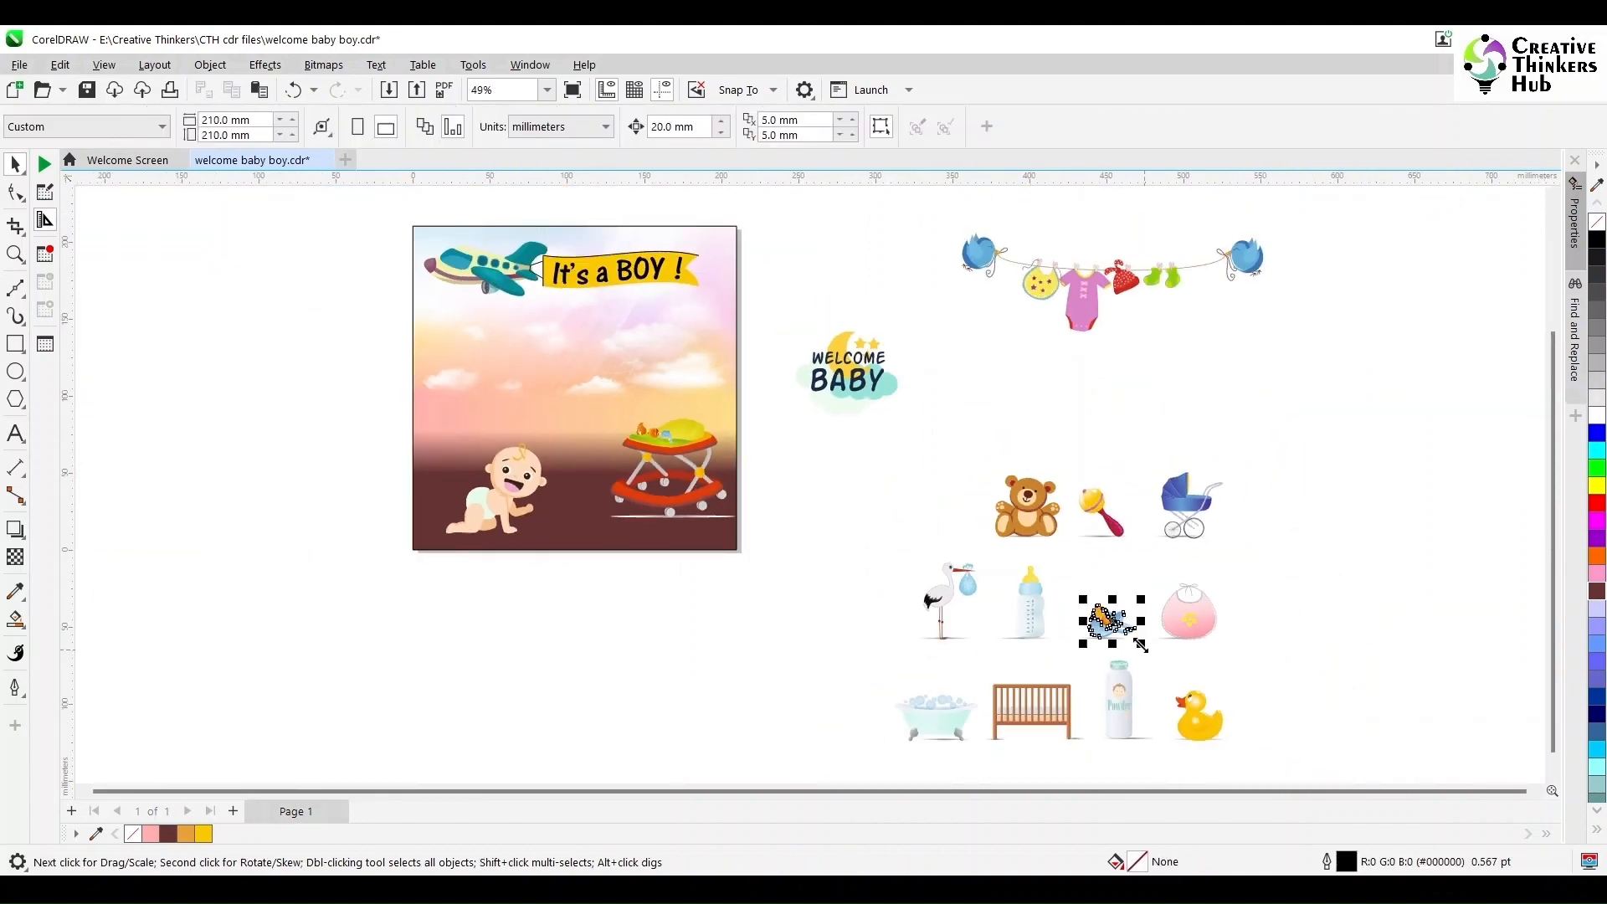
drag(1088, 638, 540, 544)
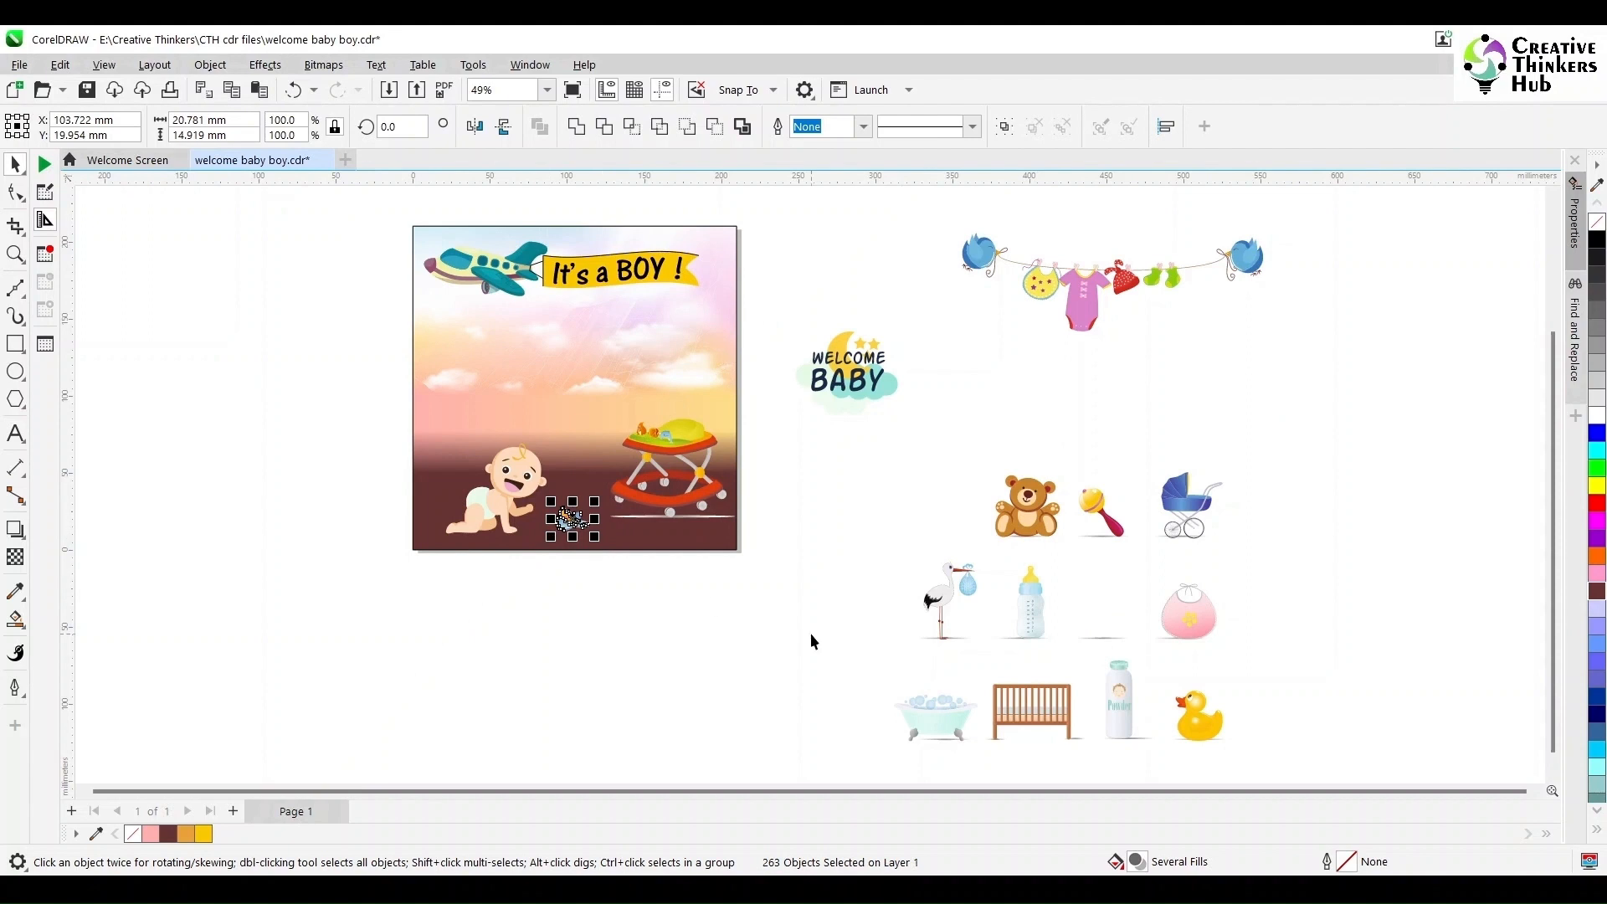
drag(1199, 715, 590, 474)
click(622, 589)
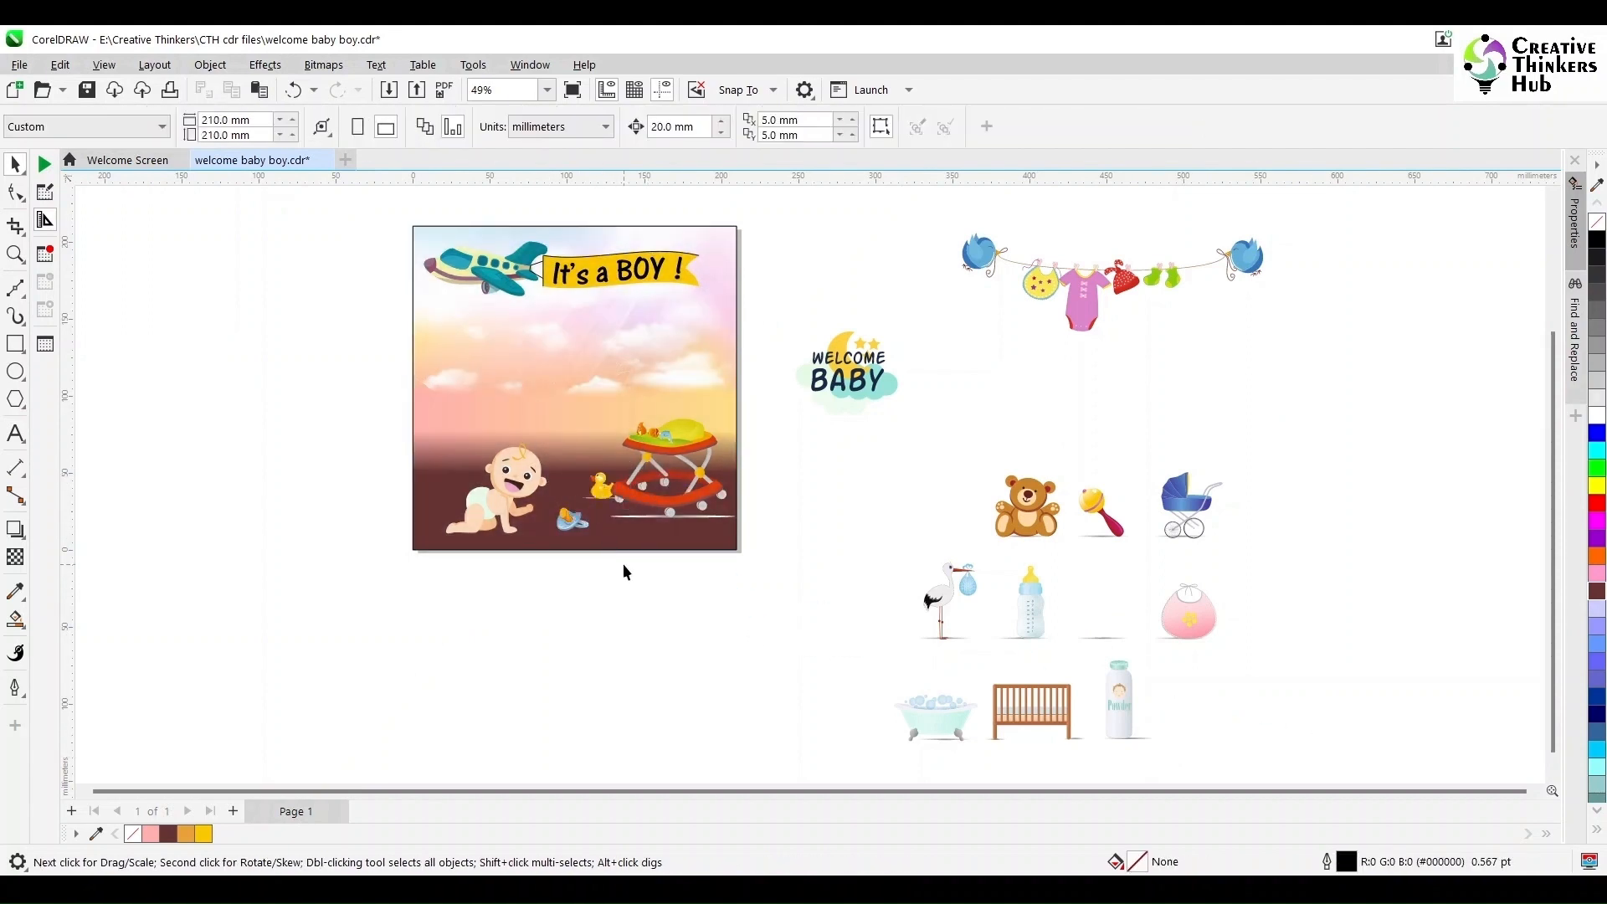
- Move the rattle onto the poster beside the walker and group its parts
drag(1131, 559, 1133, 560)
drag(1133, 560, 658, 598)
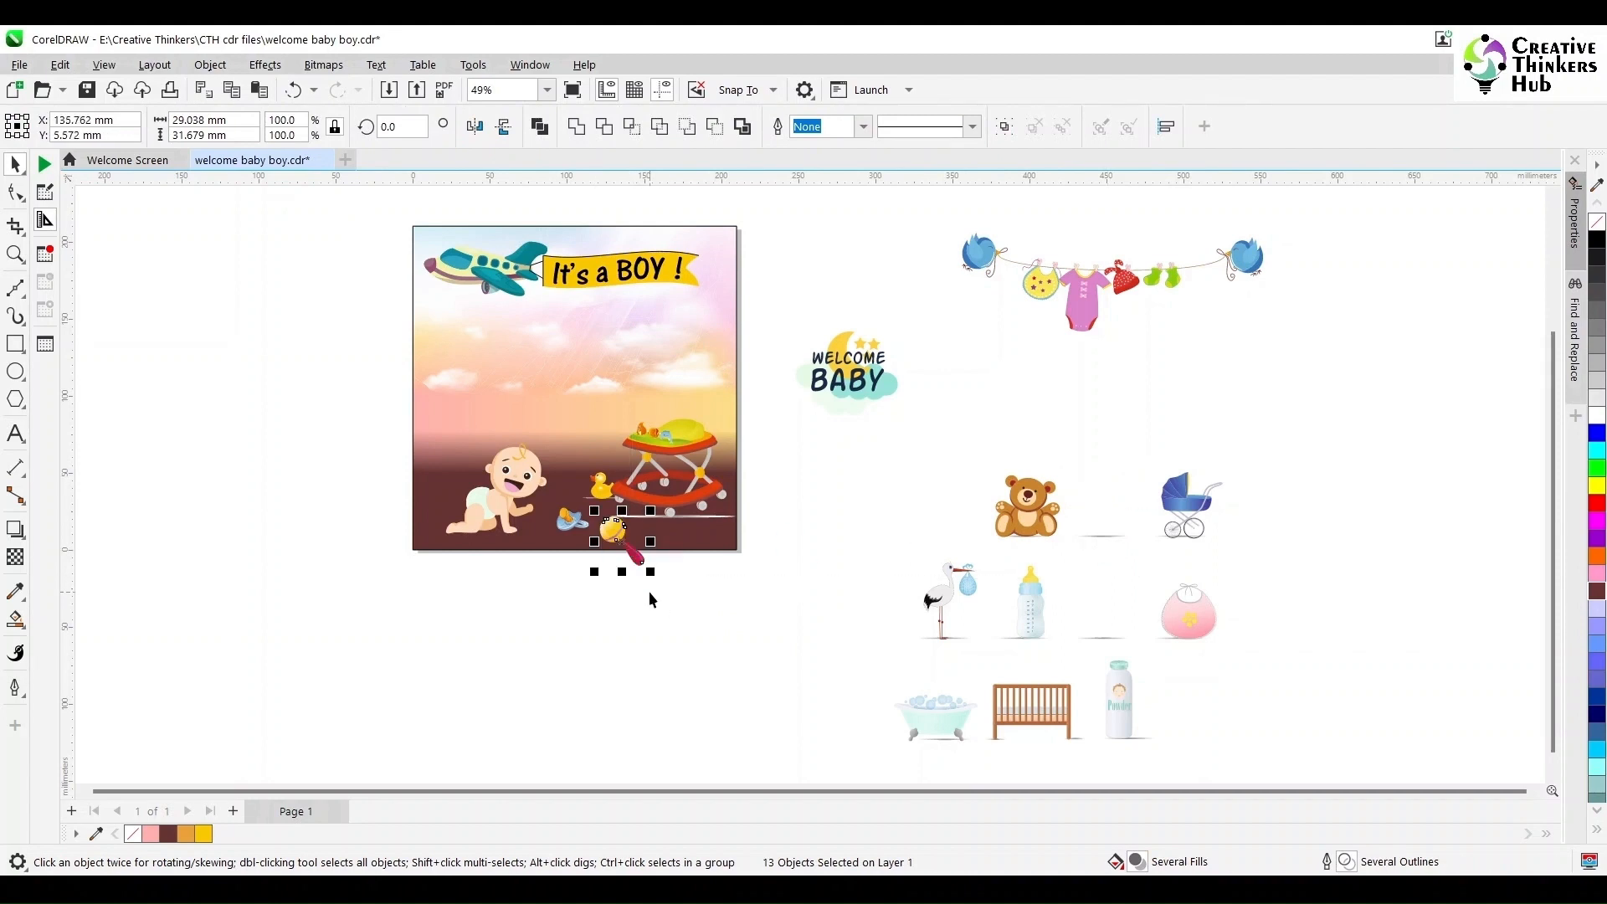
key(ctrl+z)
drag(1063, 460, 639, 557)
key(ctrl+g)
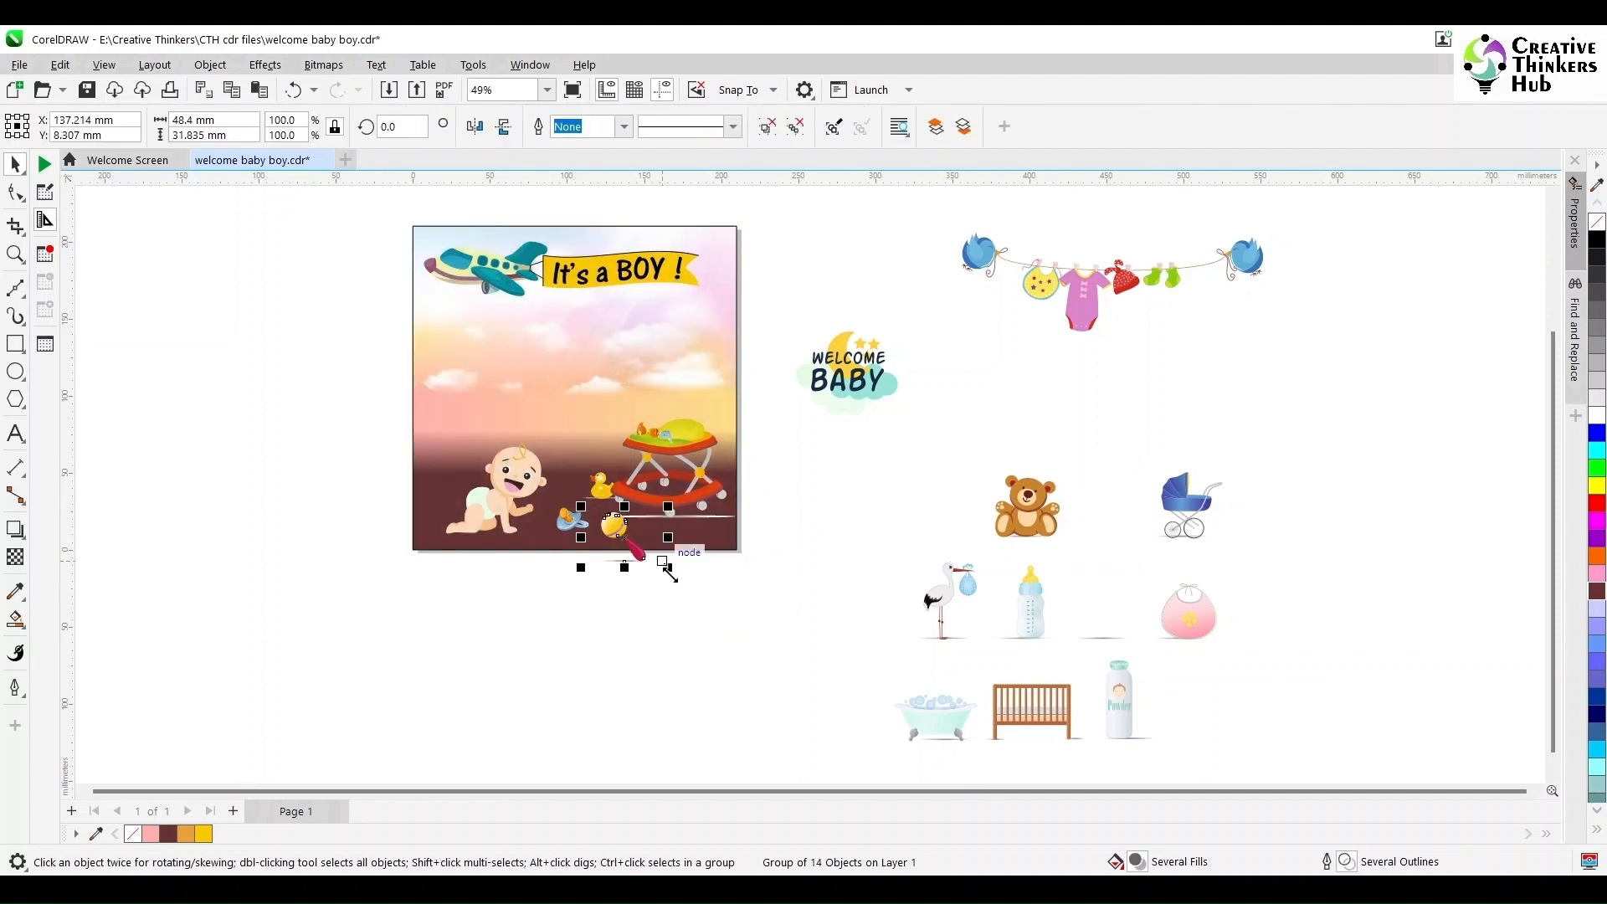
- Delete the shadow shapes under the rubber duck and the walker
click(815, 626)
key(z)
drag(394, 384, 827, 565)
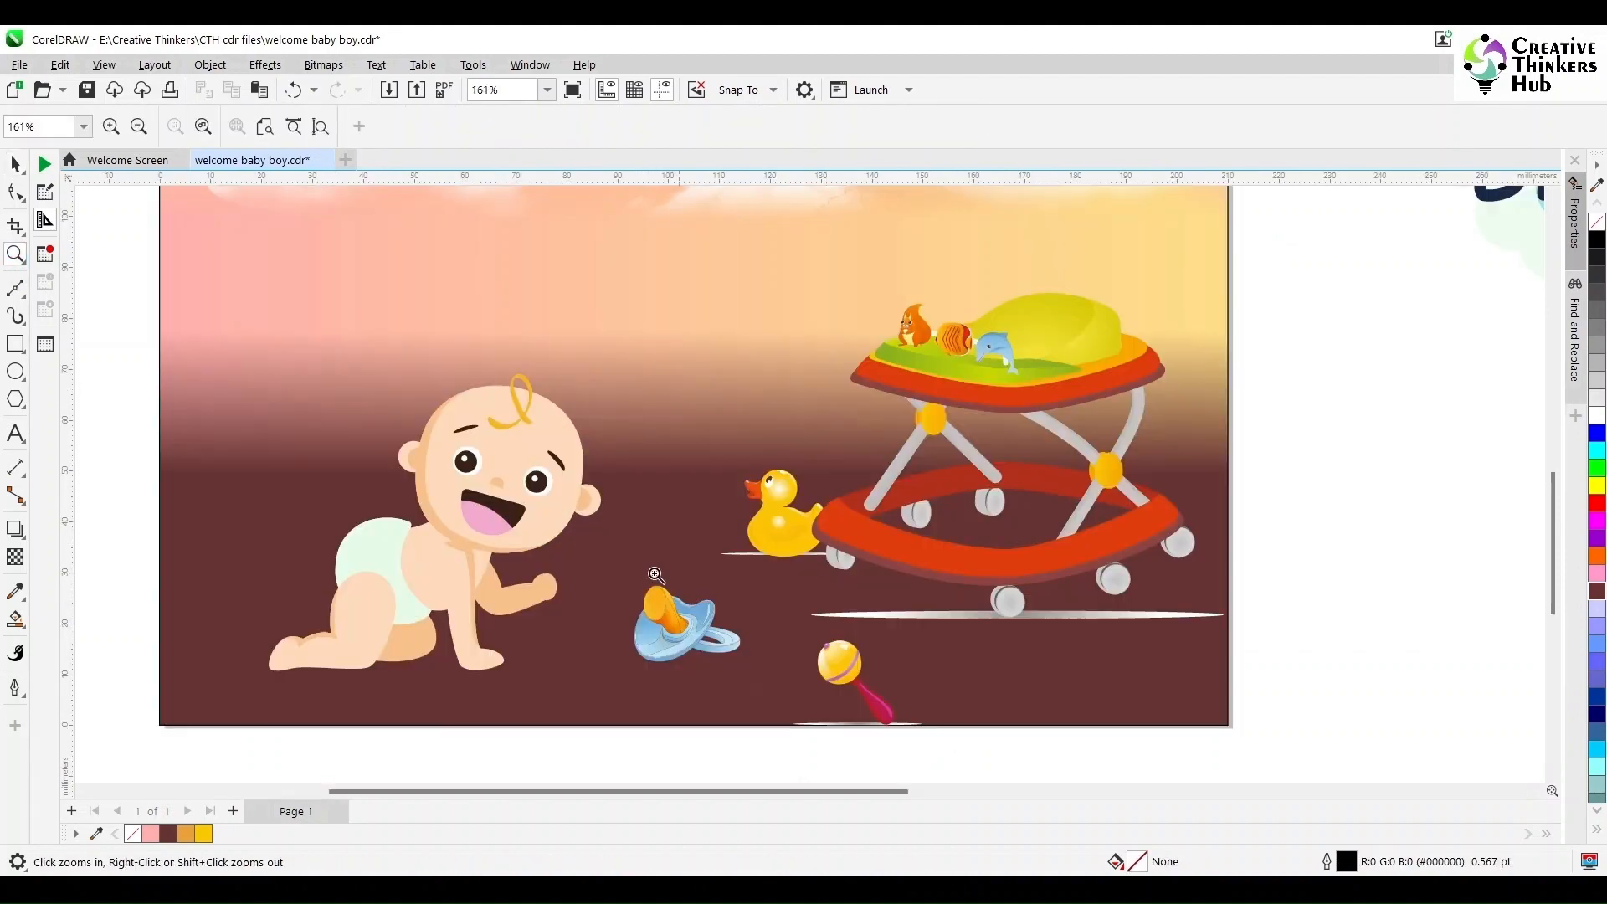
key(space)
click(744, 559)
click(742, 553)
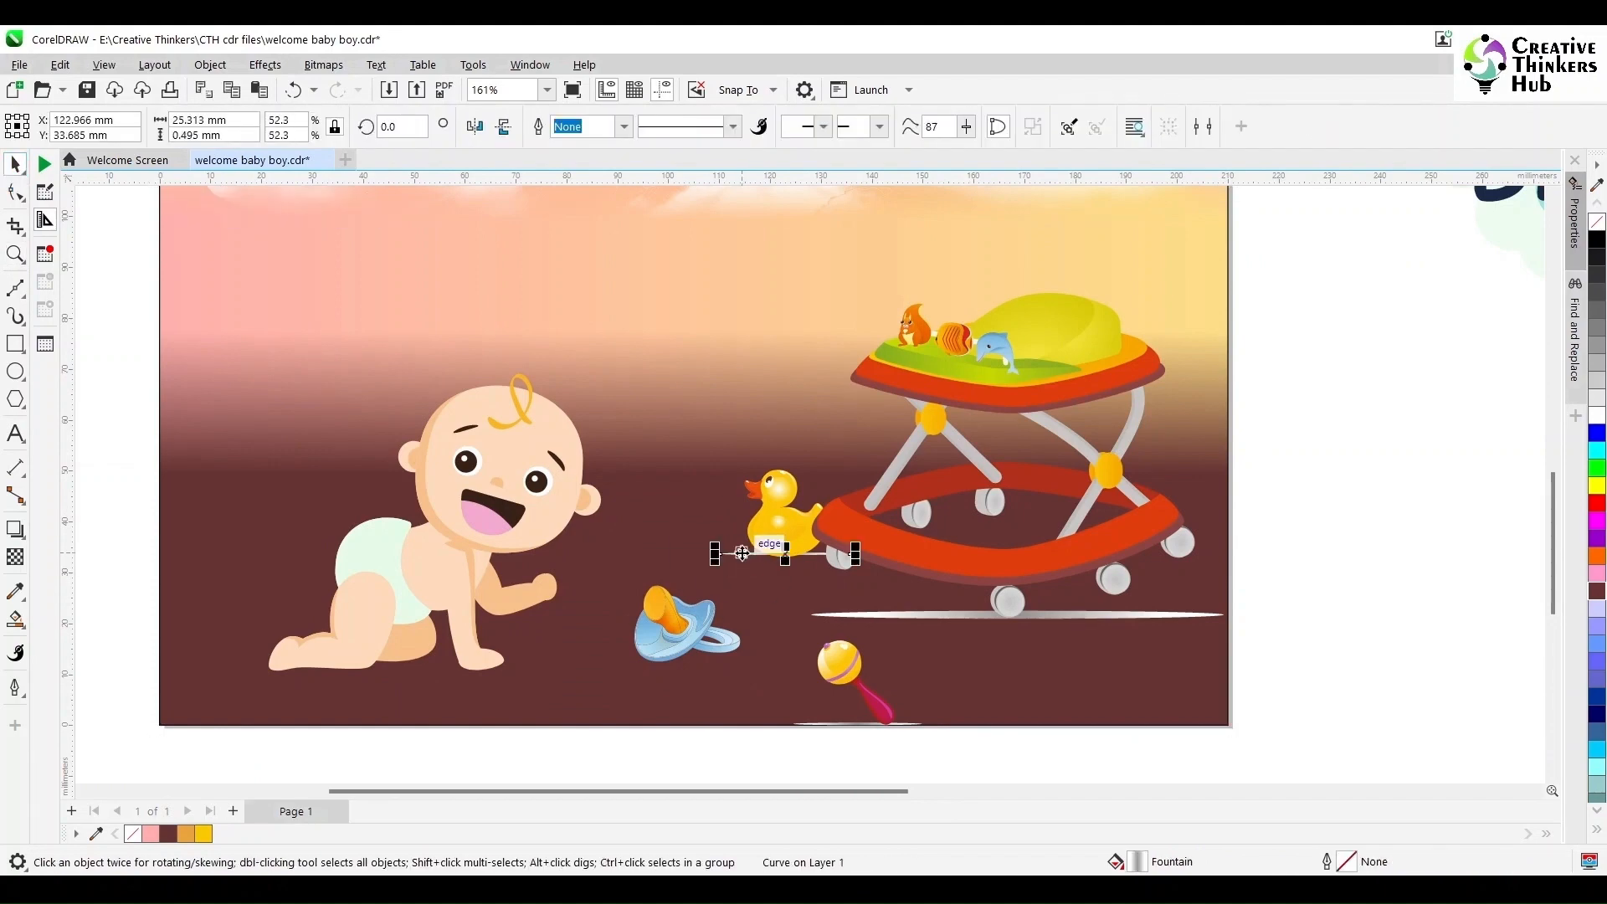
key(Delete)
click(917, 618)
key(Delete)
- Move the rattle up, delete its shadow, and rotate it about 23°
drag(845, 676, 810, 631)
ctrl+click(808, 678)
key(Delete)
click(847, 659)
click(847, 660)
drag(868, 684, 891, 684)
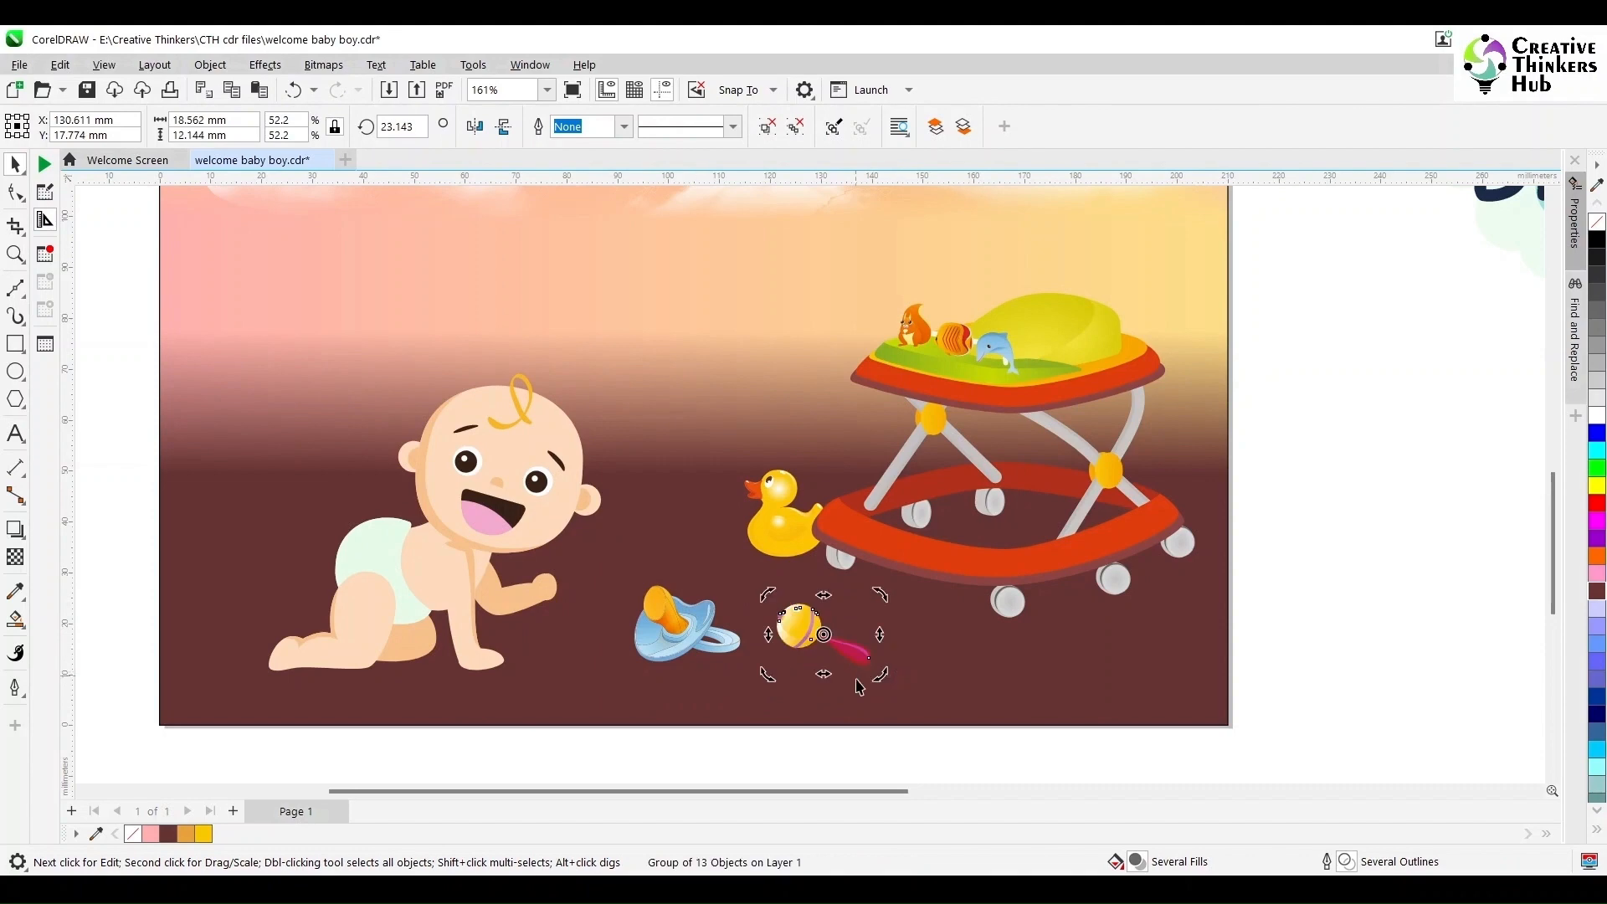
- Shrink the pacifier and move it to the lower-left corner of the ground
click(617, 717)
click(684, 628)
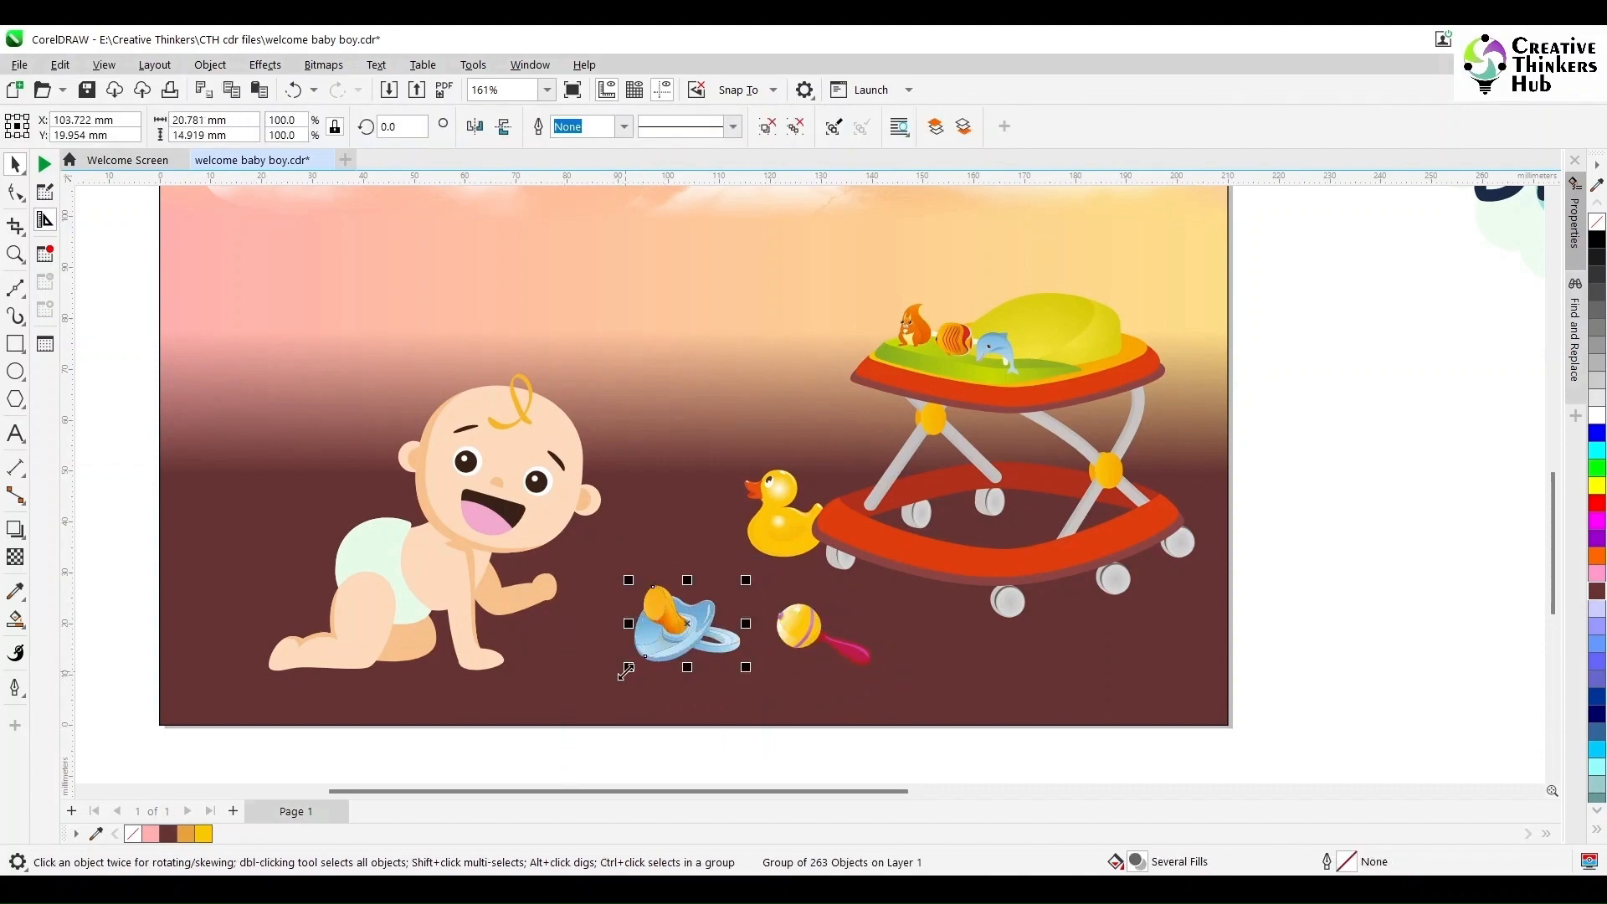
drag(627, 665, 267, 578)
drag(226, 594, 222, 663)
- Enlarge the rubber duck, move it closer to the baby, and group it
click(785, 535)
drag(653, 739, 844, 451)
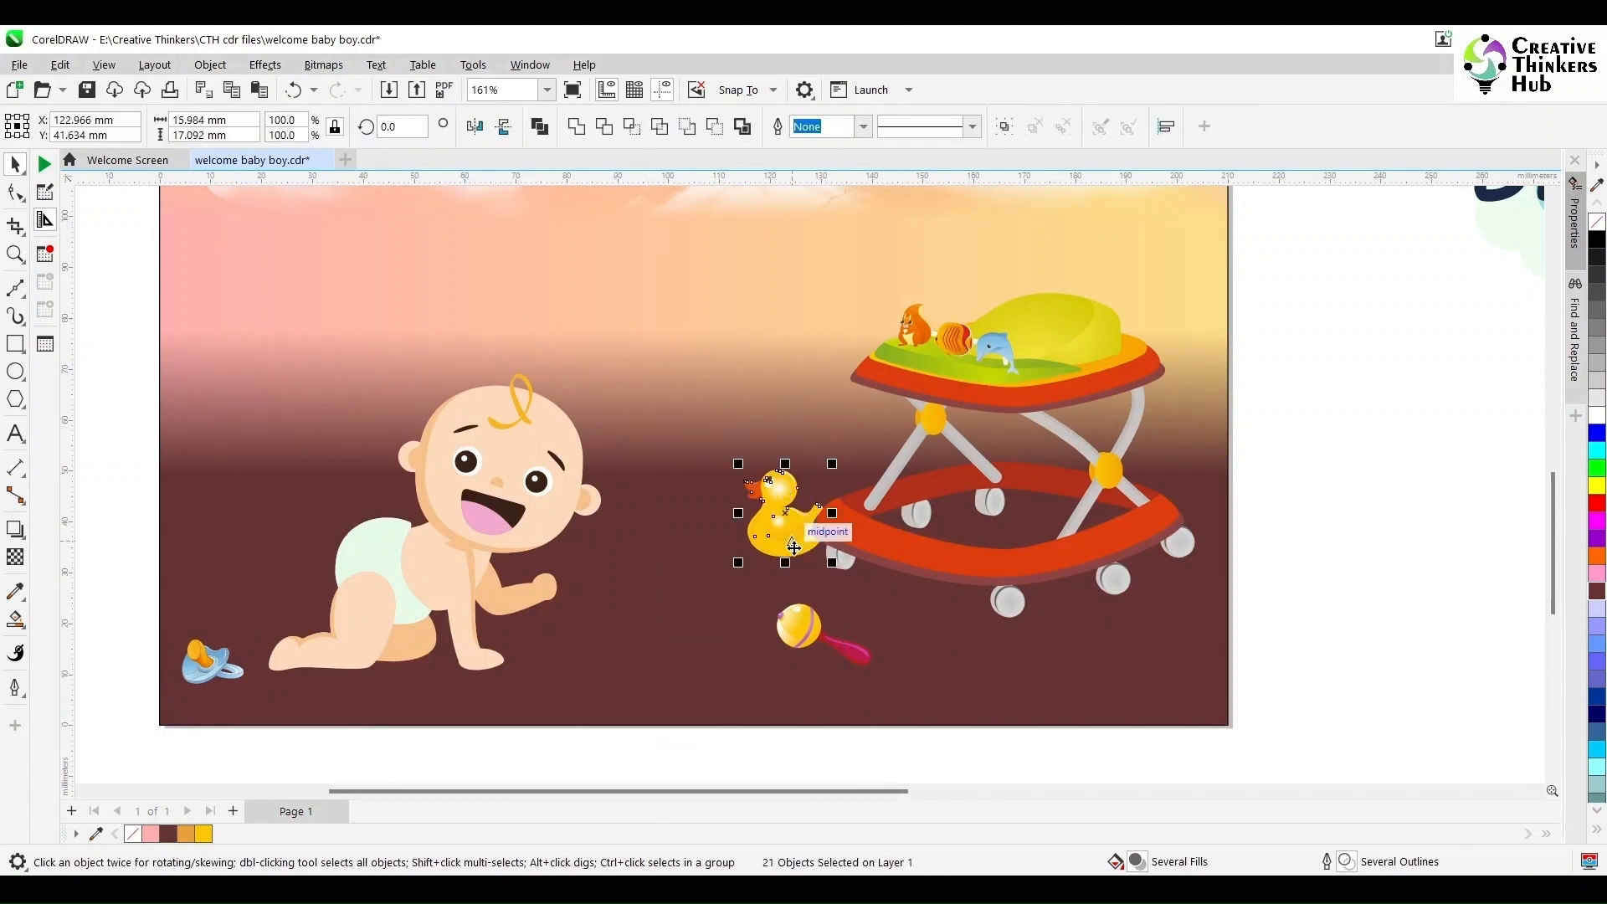
drag(795, 545, 726, 590)
key(ctrl+g)
- Enlarge the crawling baby
click(377, 569)
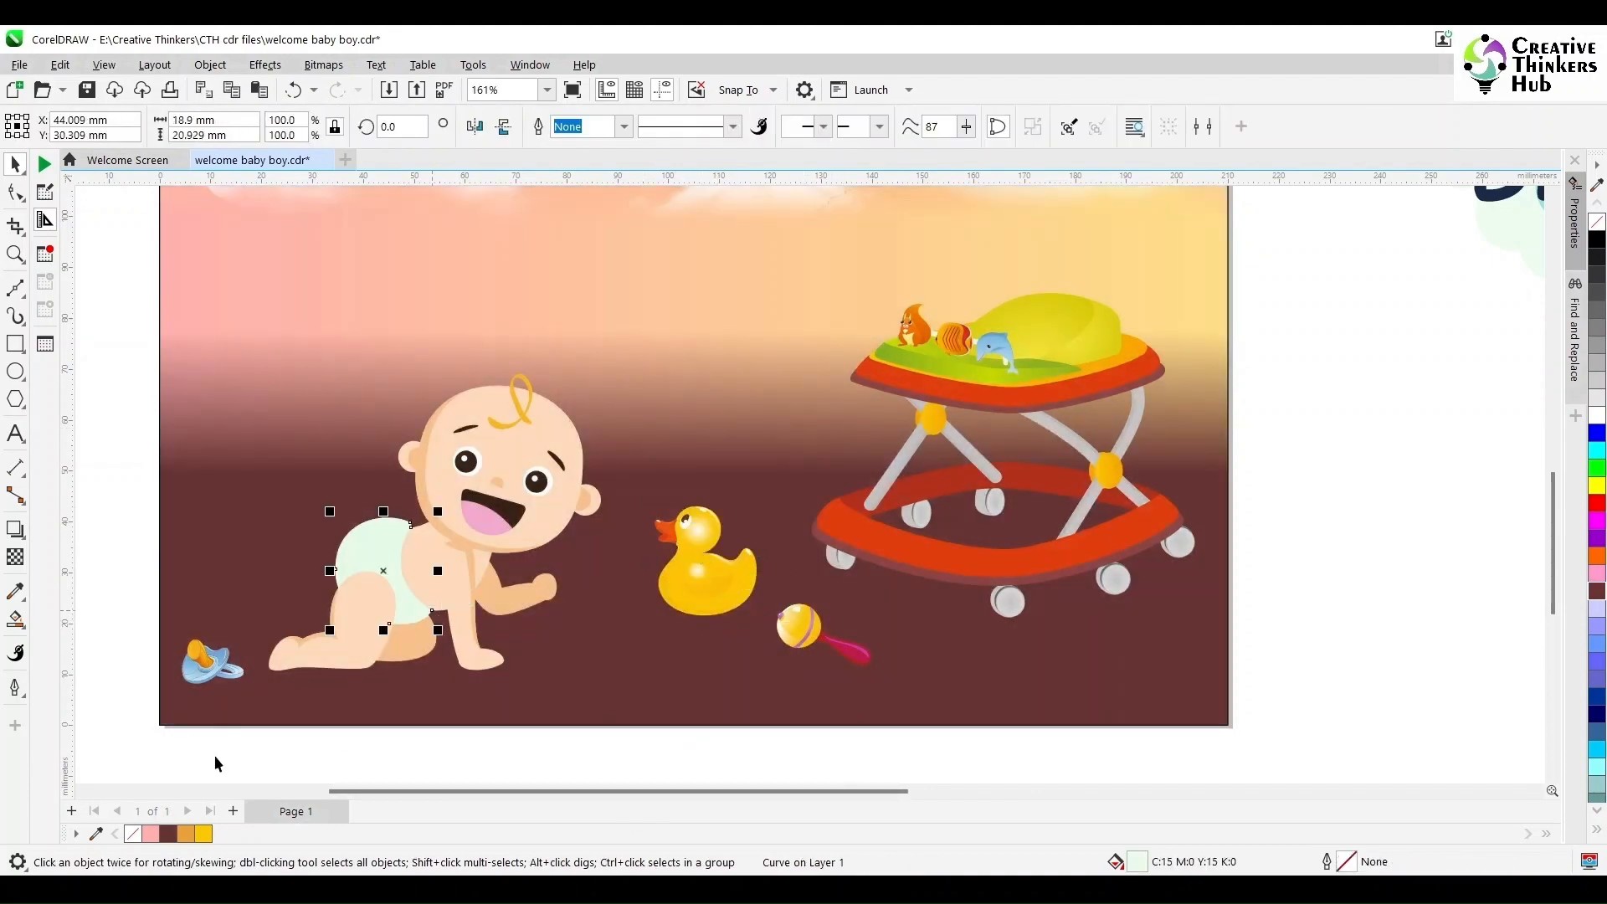
drag(215, 757, 690, 323)
drag(607, 368, 666, 319)
click(707, 569)
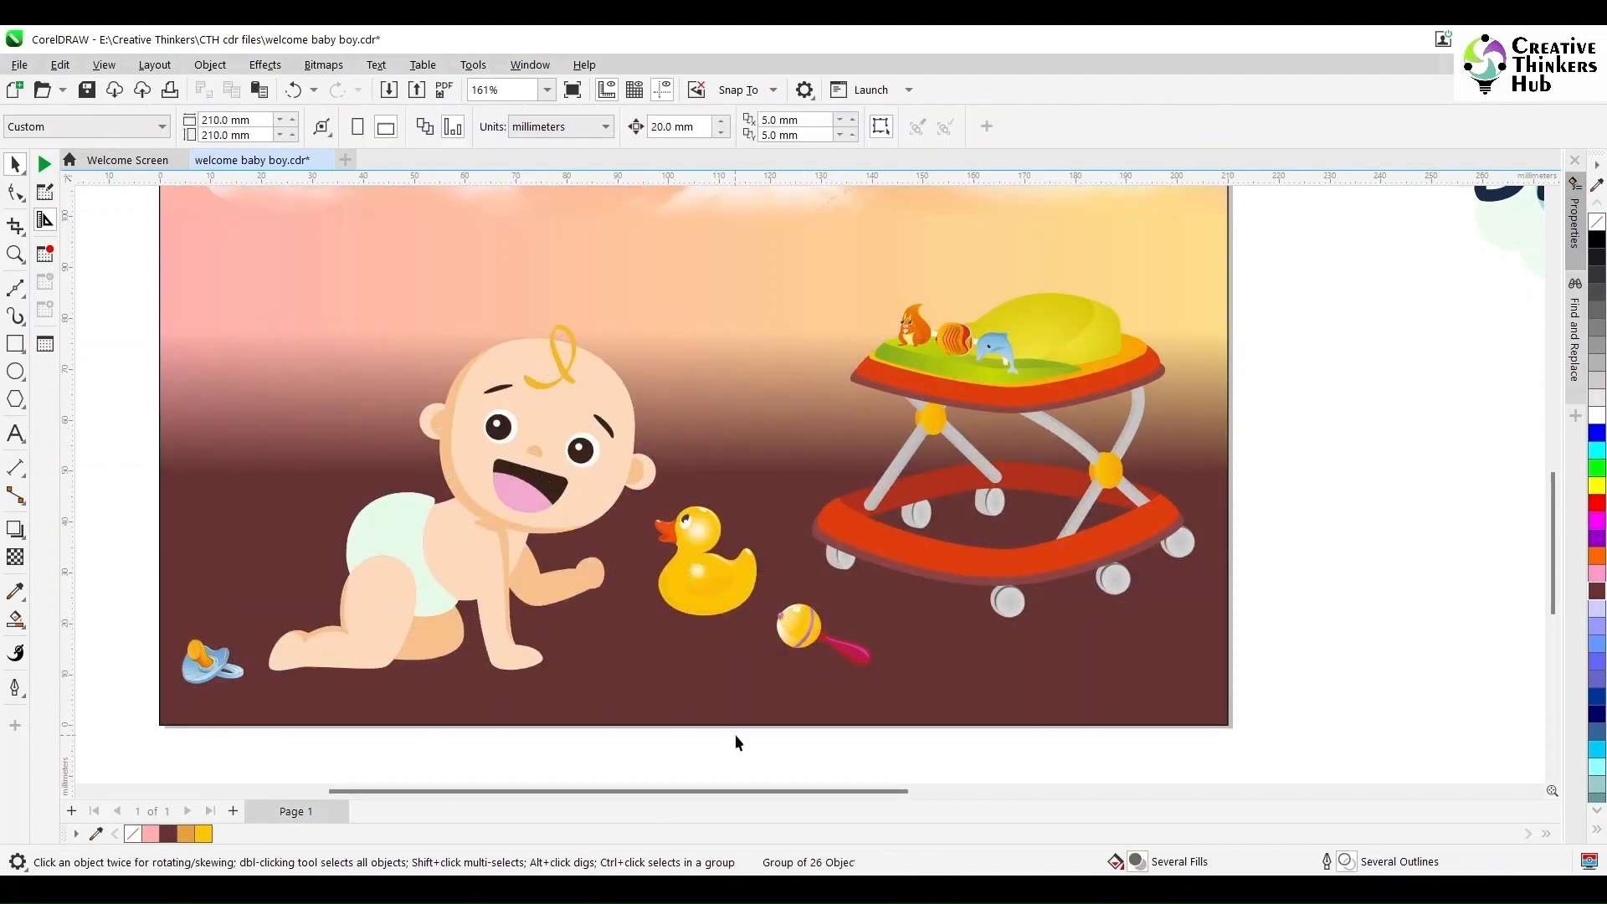
- Nudge the rattle slightly down and to the left on the ground
click(799, 627)
drag(799, 627, 765, 643)
scroll(803, 653, down, 4)
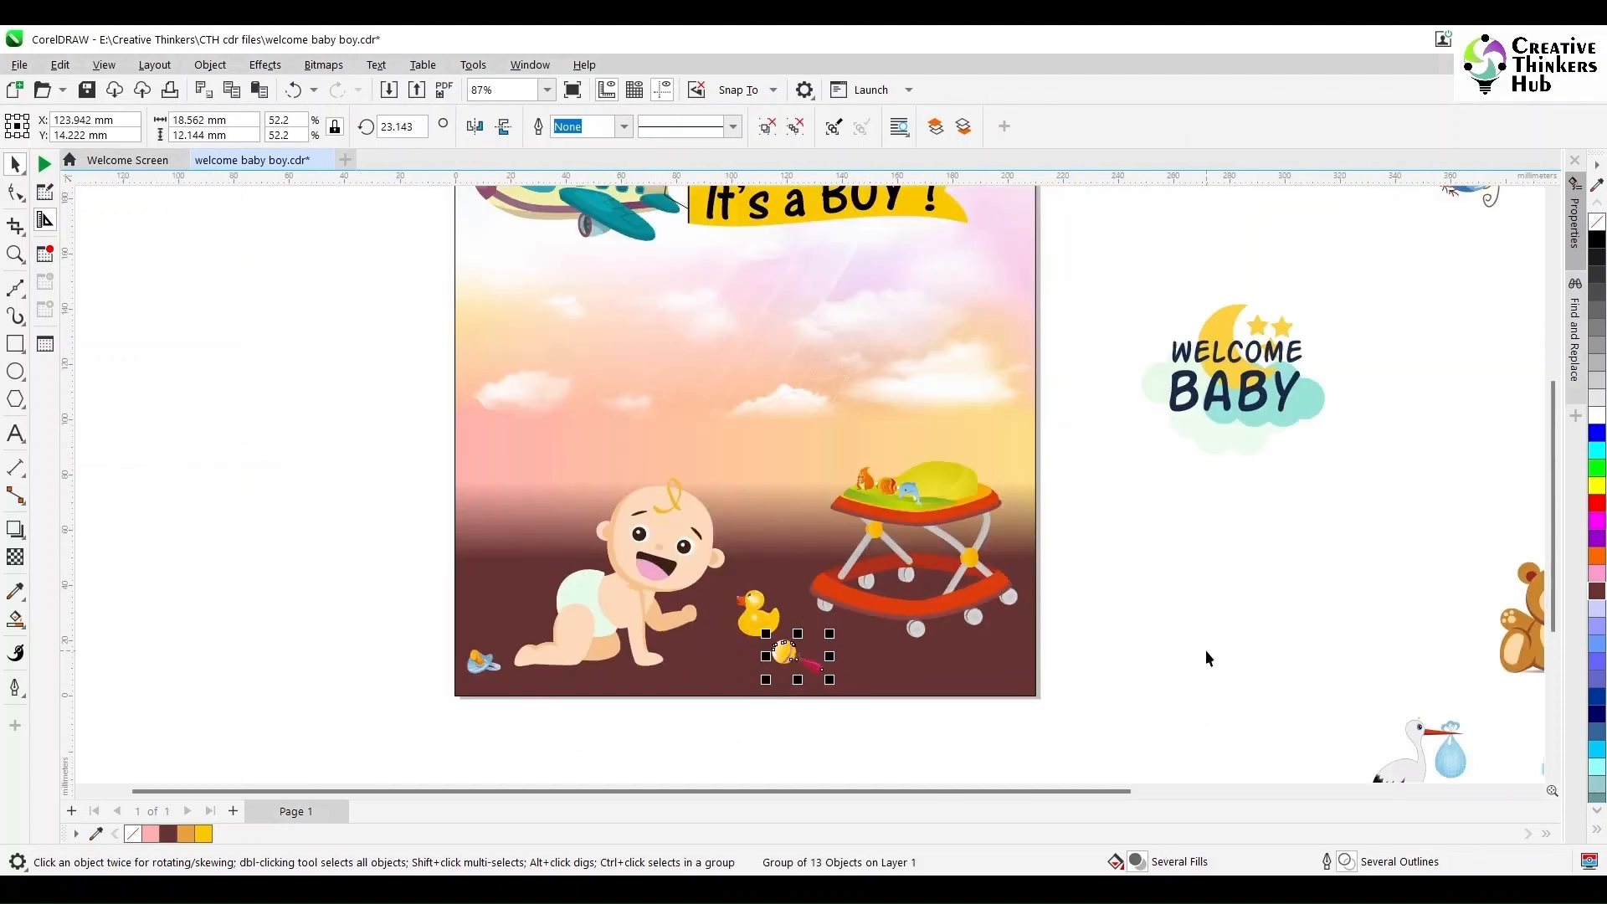
- Delete the unused teddy bear and stork graphics lying beside the page
click(1206, 649)
key(F4)
drag(1378, 440, 849, 729)
key(Delete)
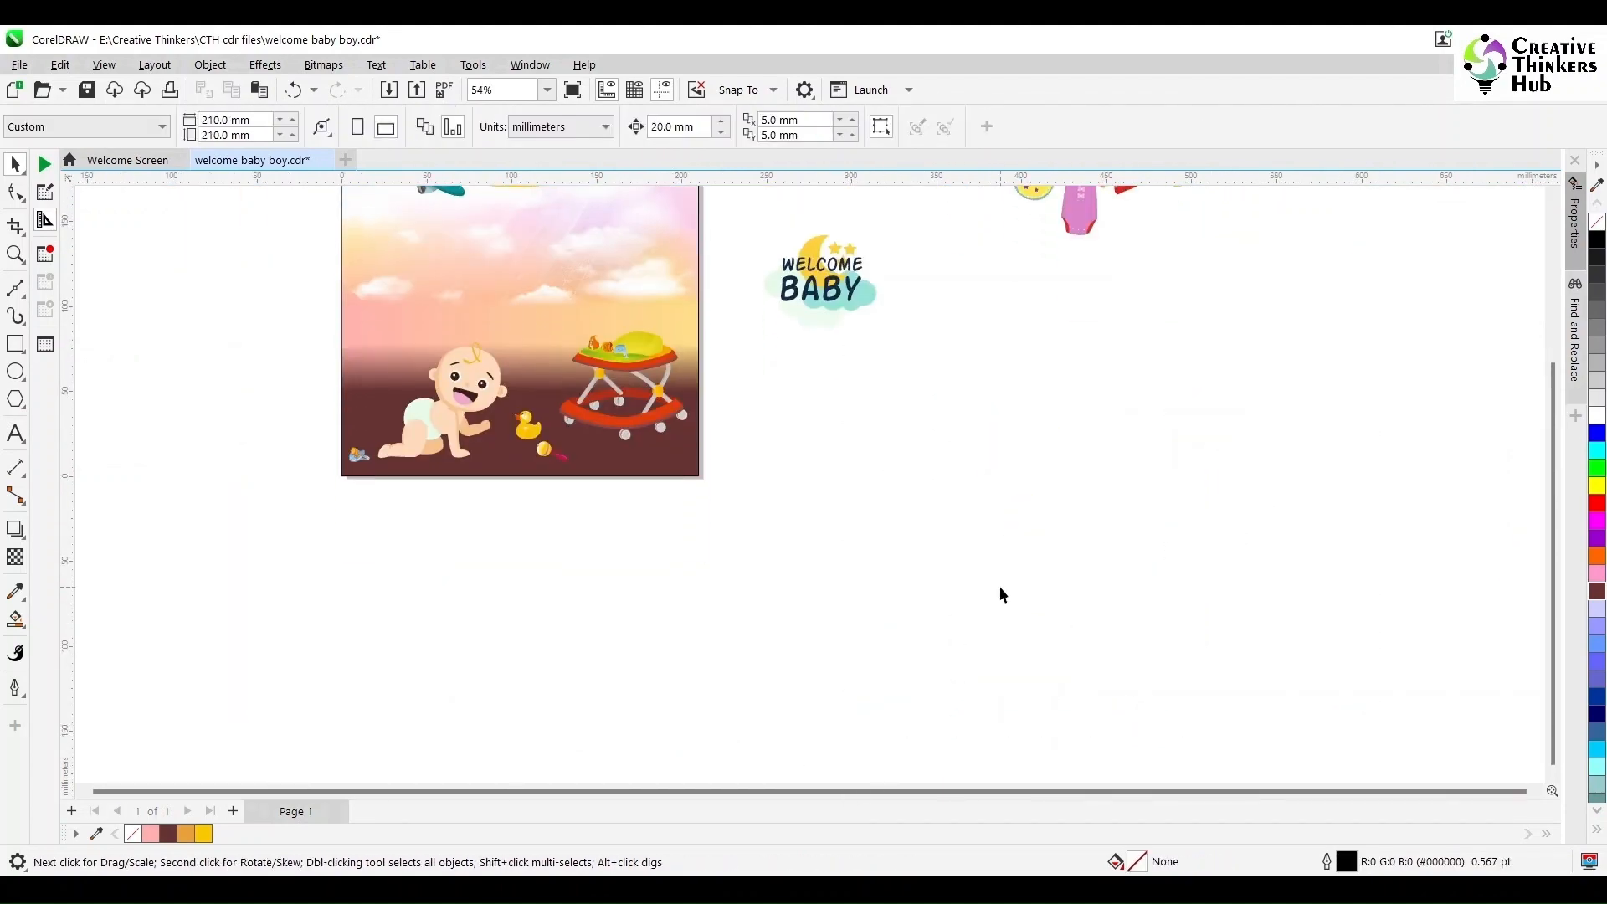
- Draw a straight 2-Point Line below the 'It's a BOY !' banner as the start of a rope
key(F4)
click(23, 293)
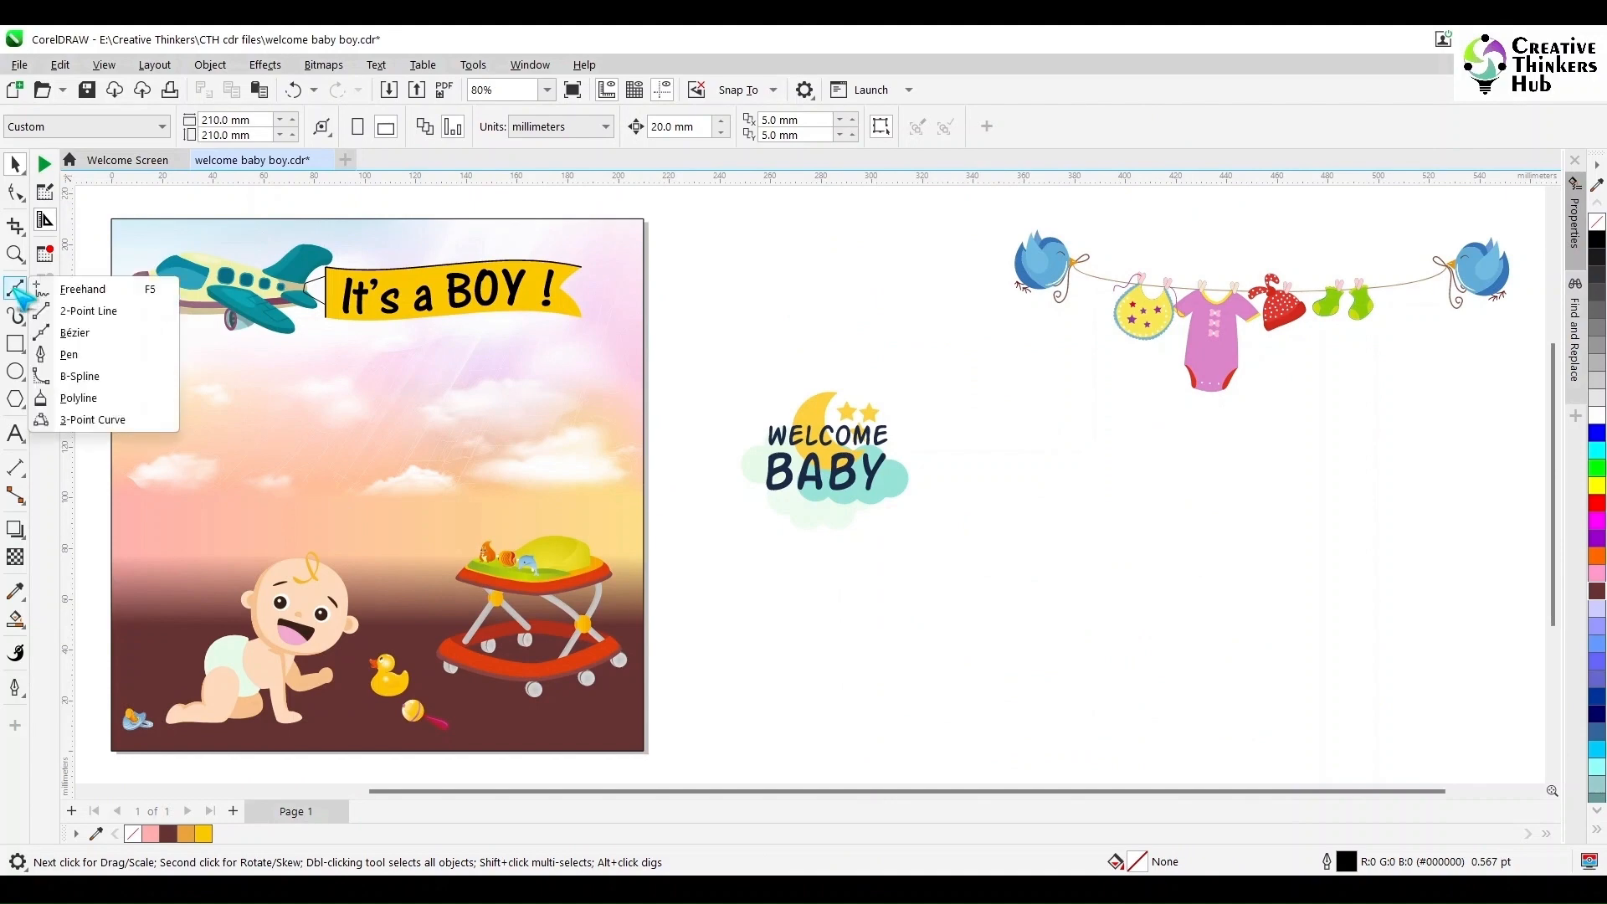
click(84, 309)
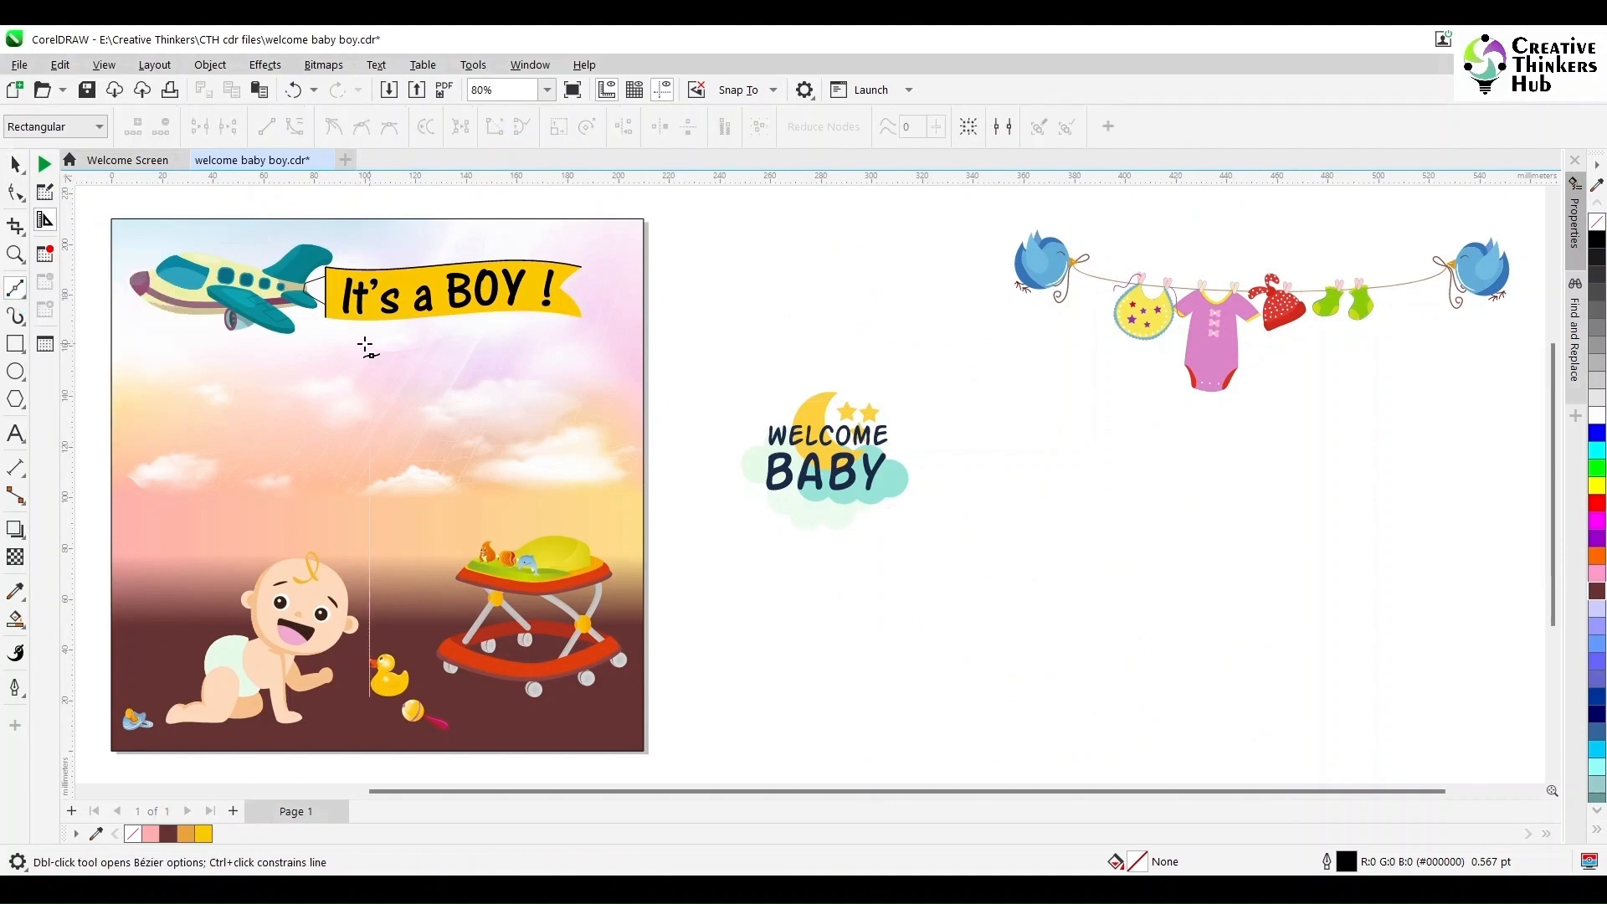
drag(369, 343, 494, 385)
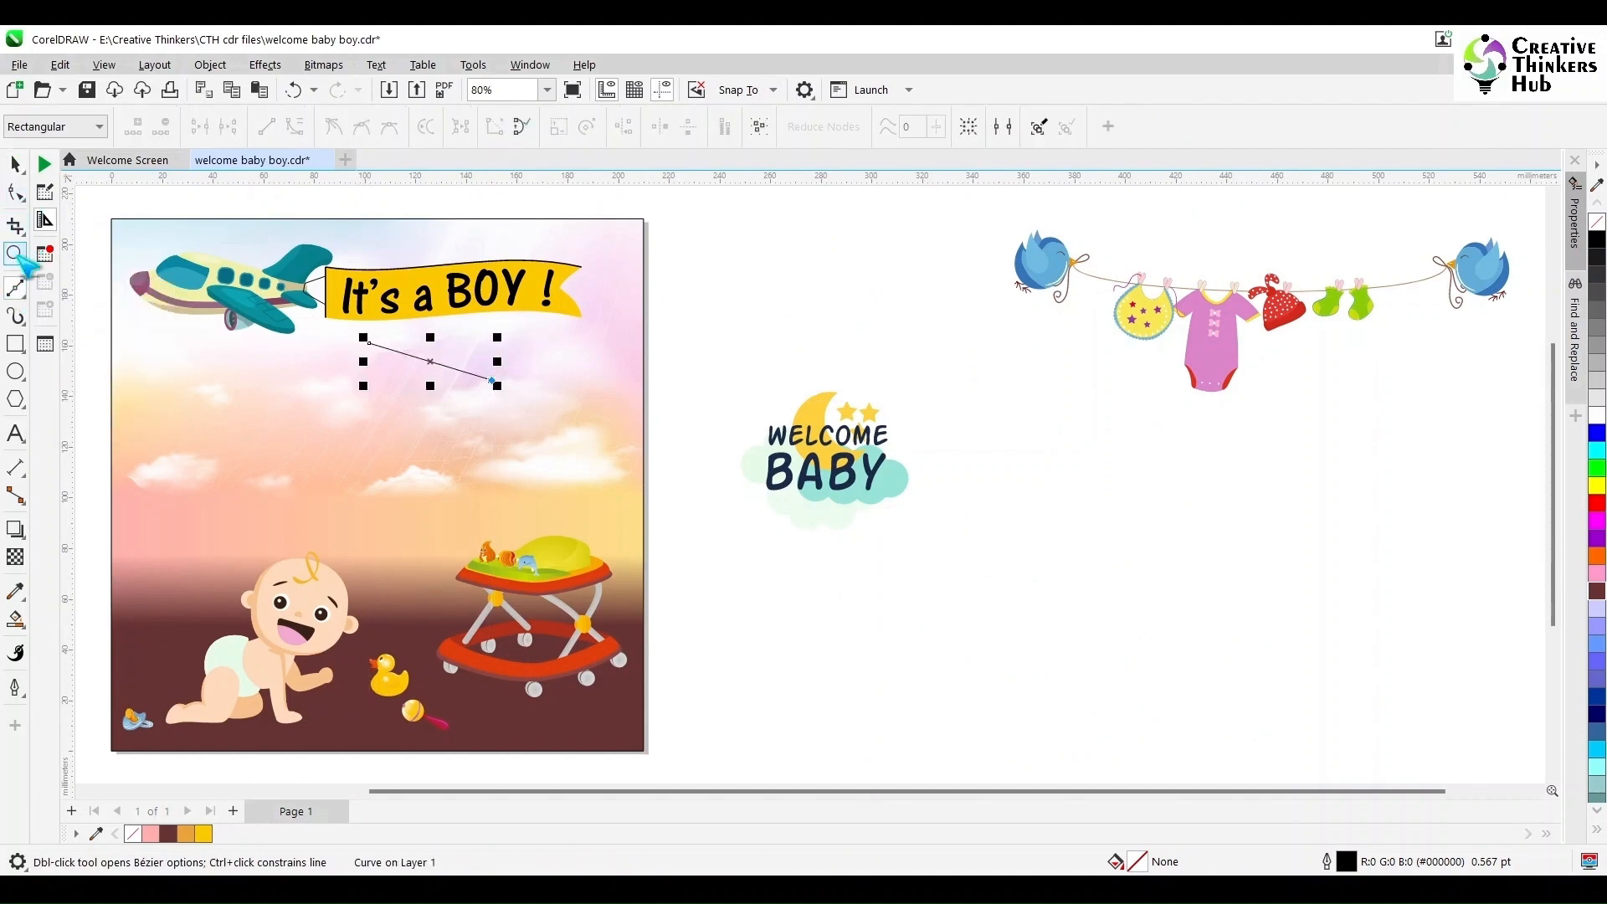
- Add a middle node to the line and bend it into a gently wavy rope shape
click(15, 254)
drag(416, 351, 549, 423)
key(F10)
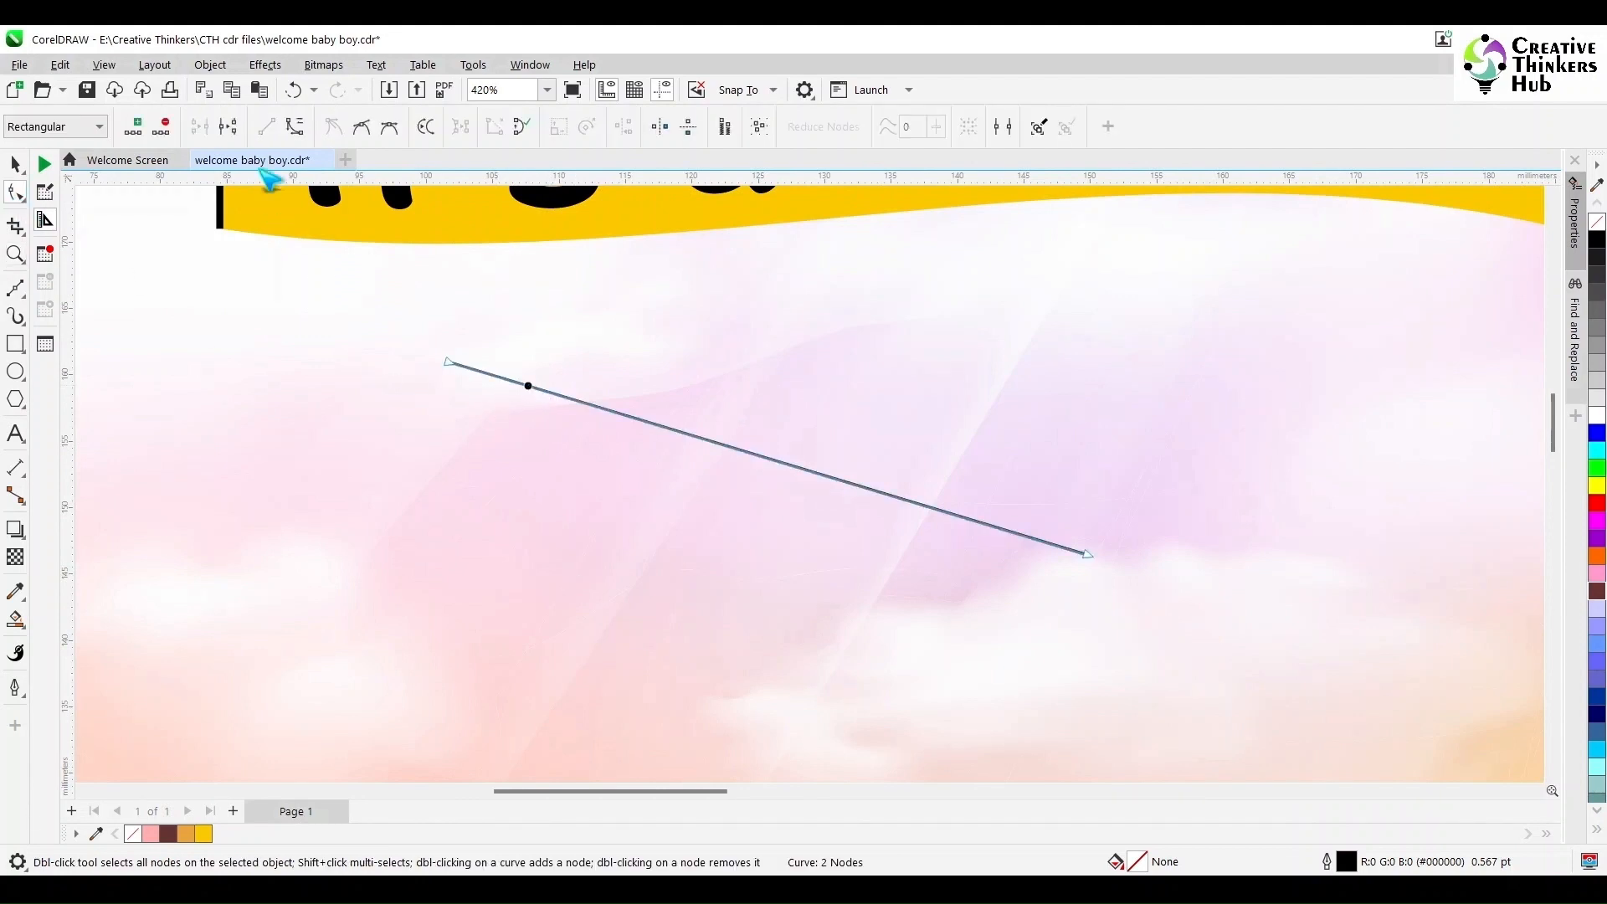
click(295, 126)
click(701, 438)
click(133, 126)
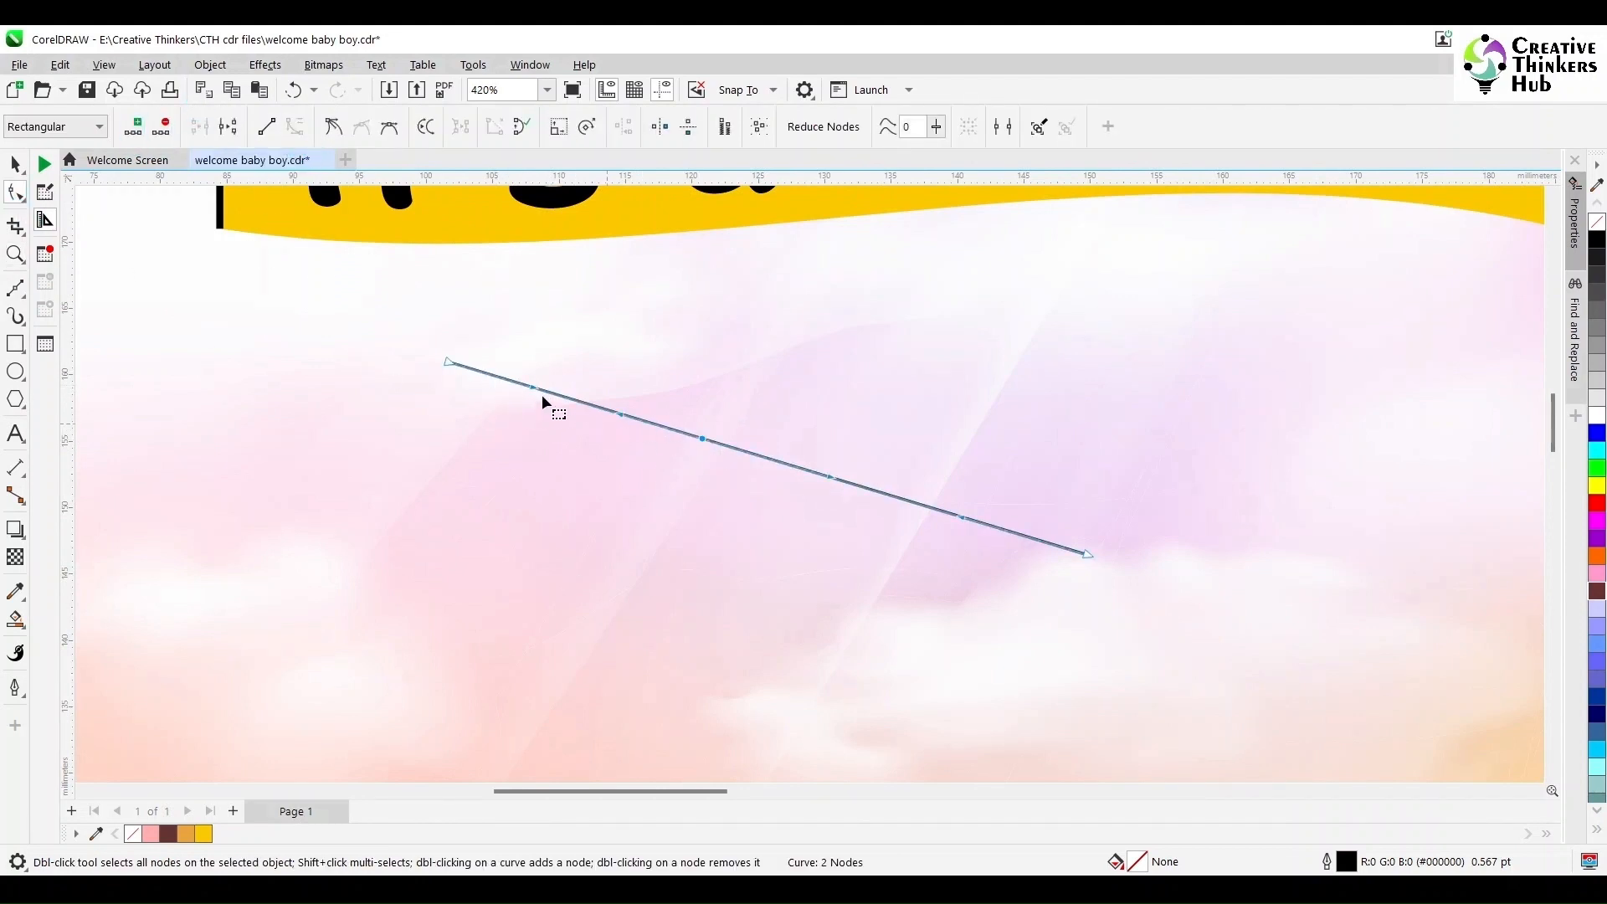
drag(535, 387, 484, 415)
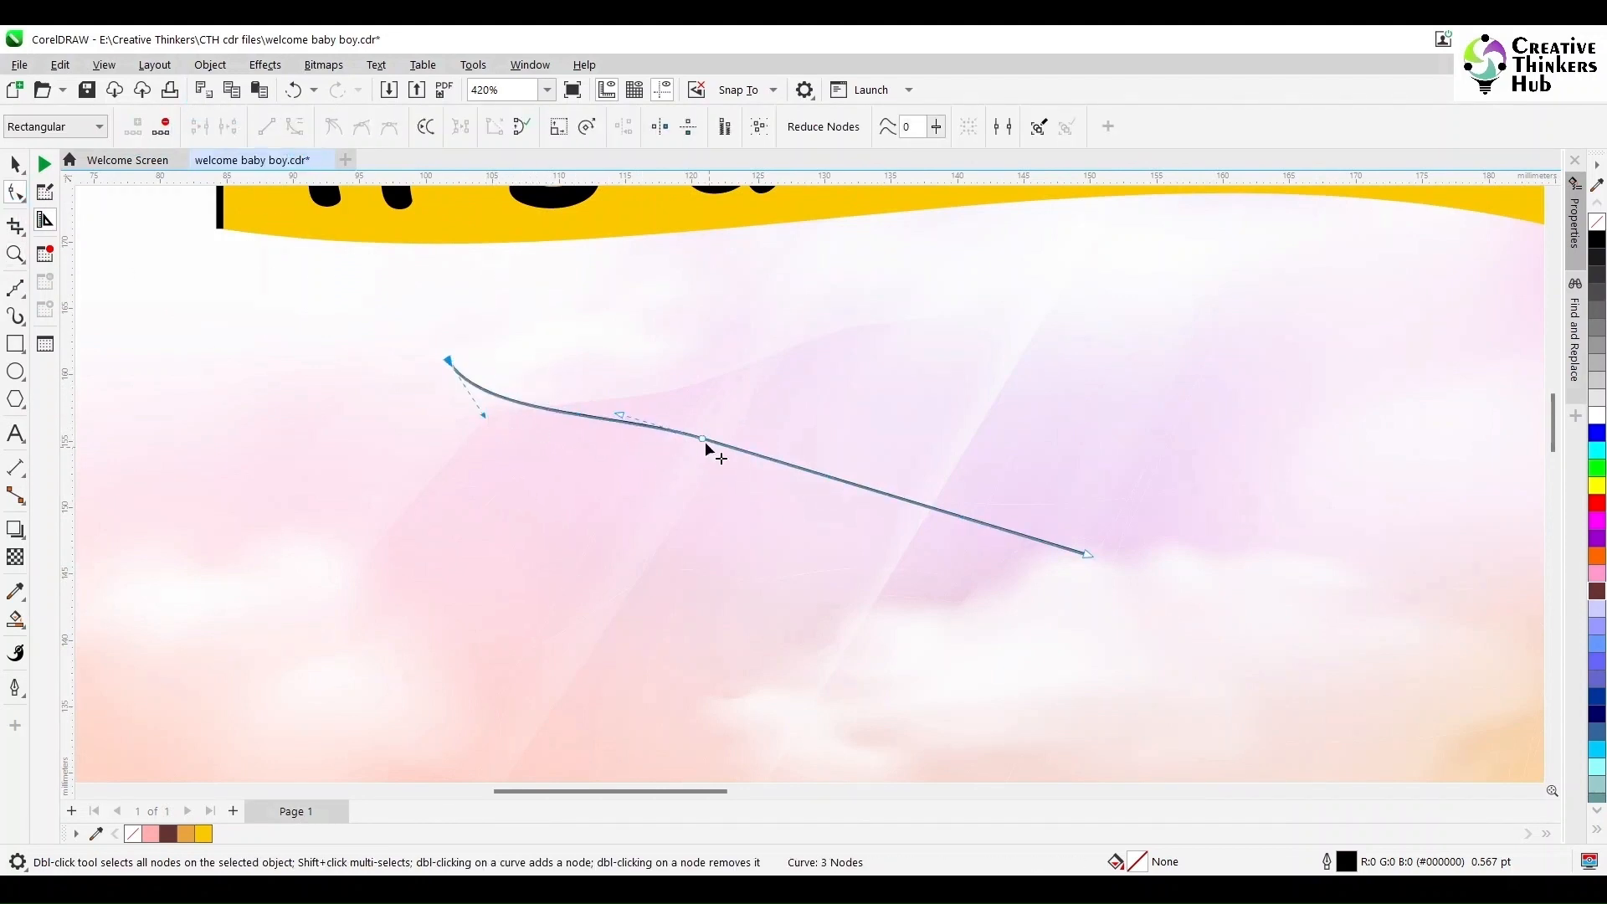
drag(977, 534, 1016, 444)
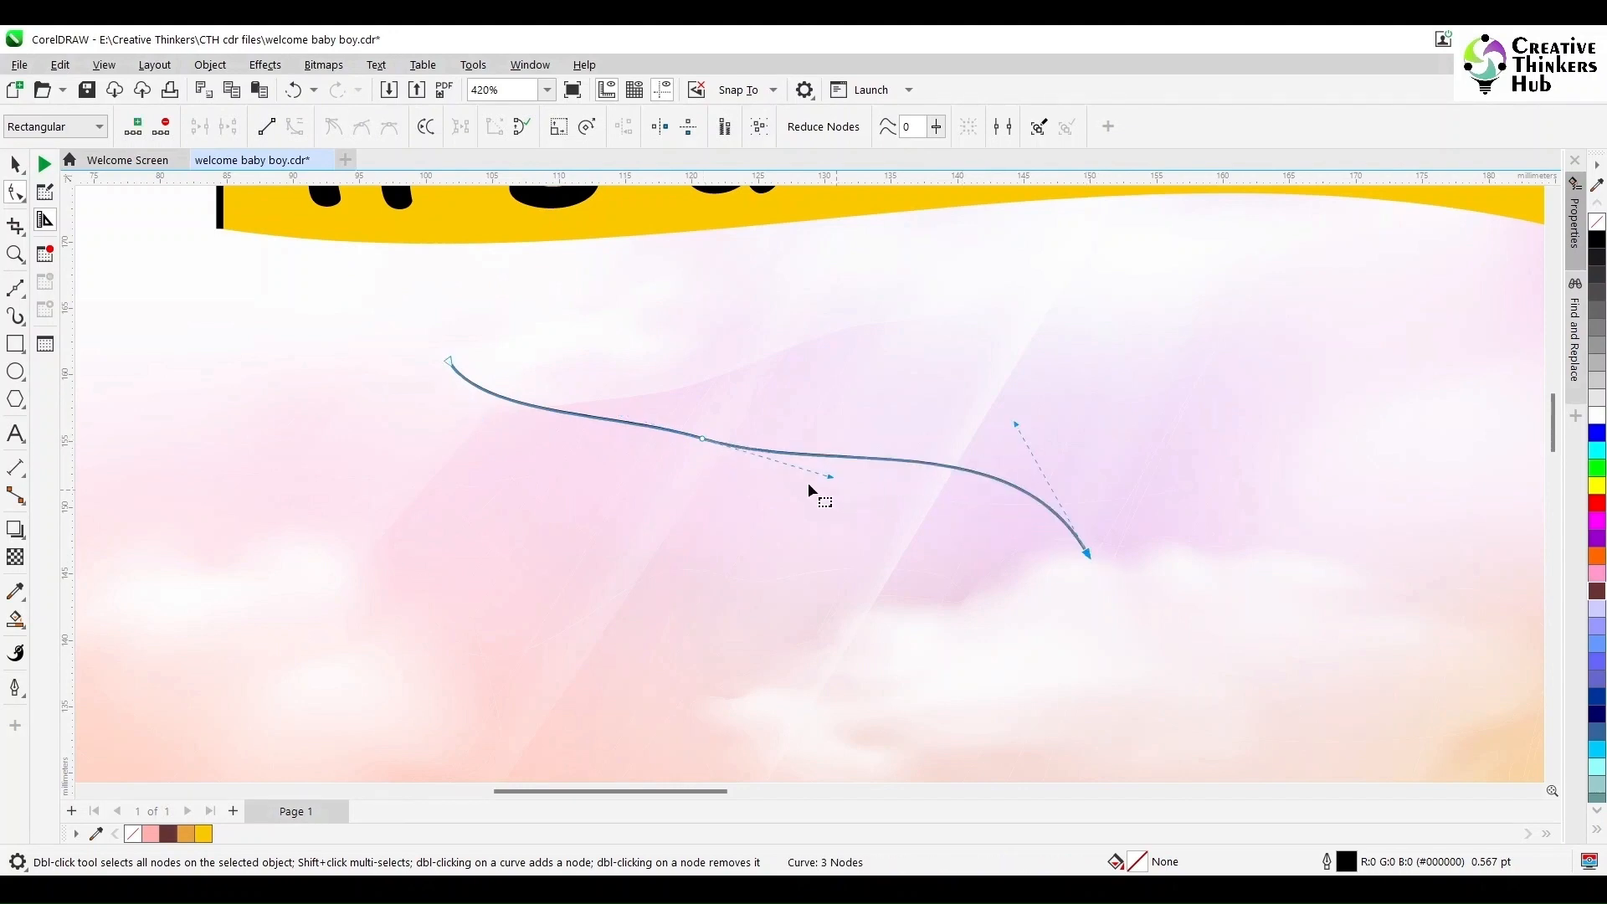
click(701, 438)
drag(604, 409, 600, 419)
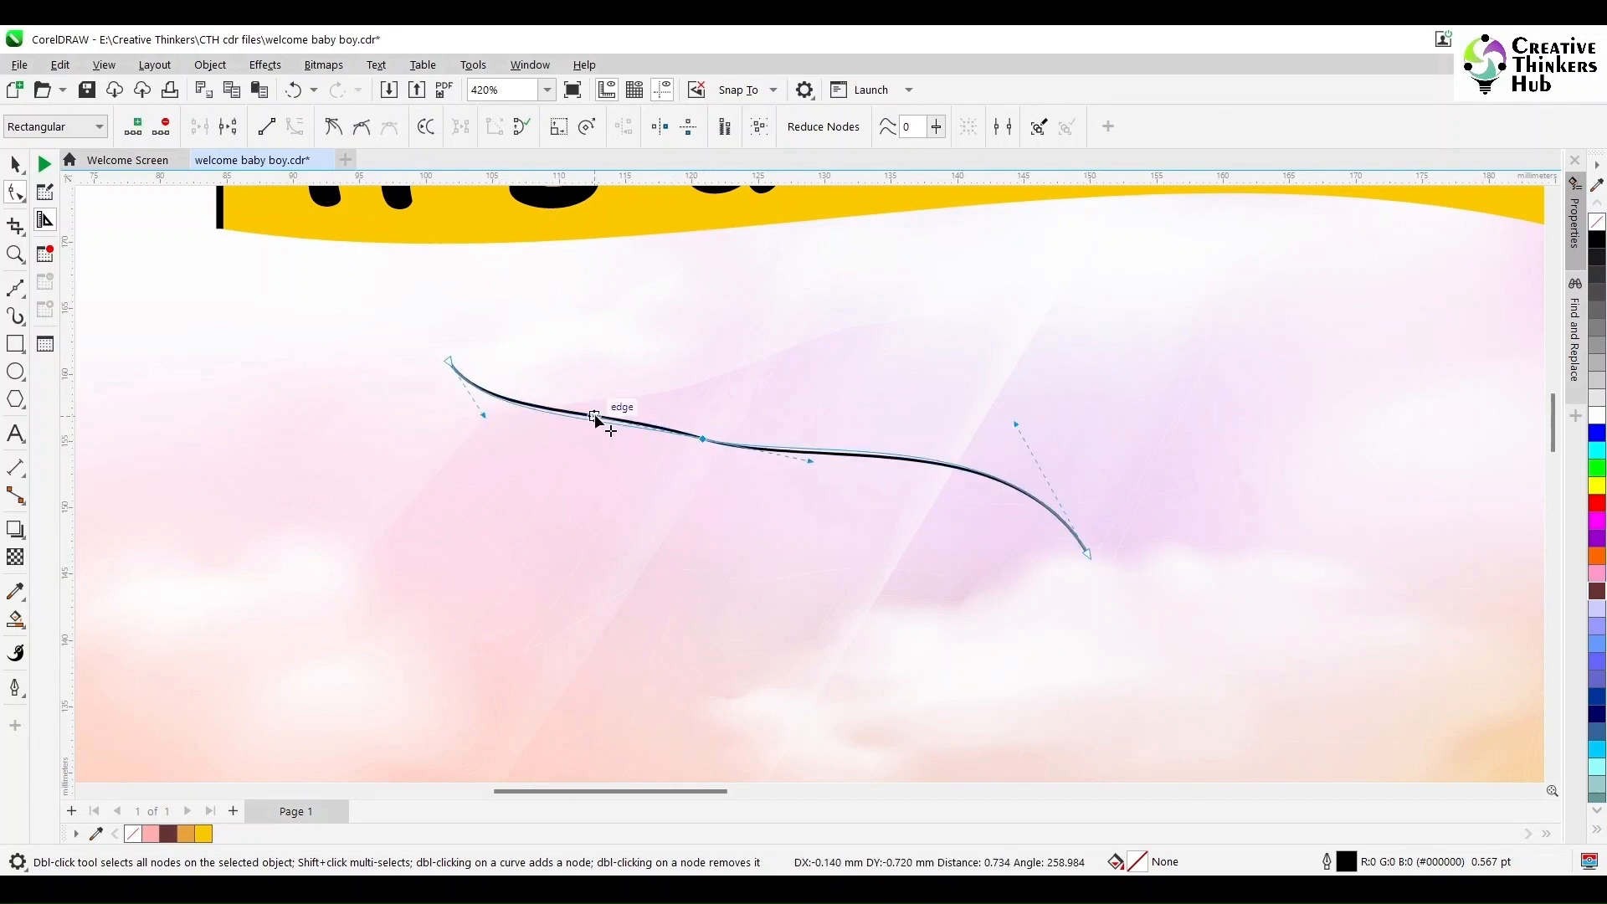
drag(1068, 558, 1031, 559)
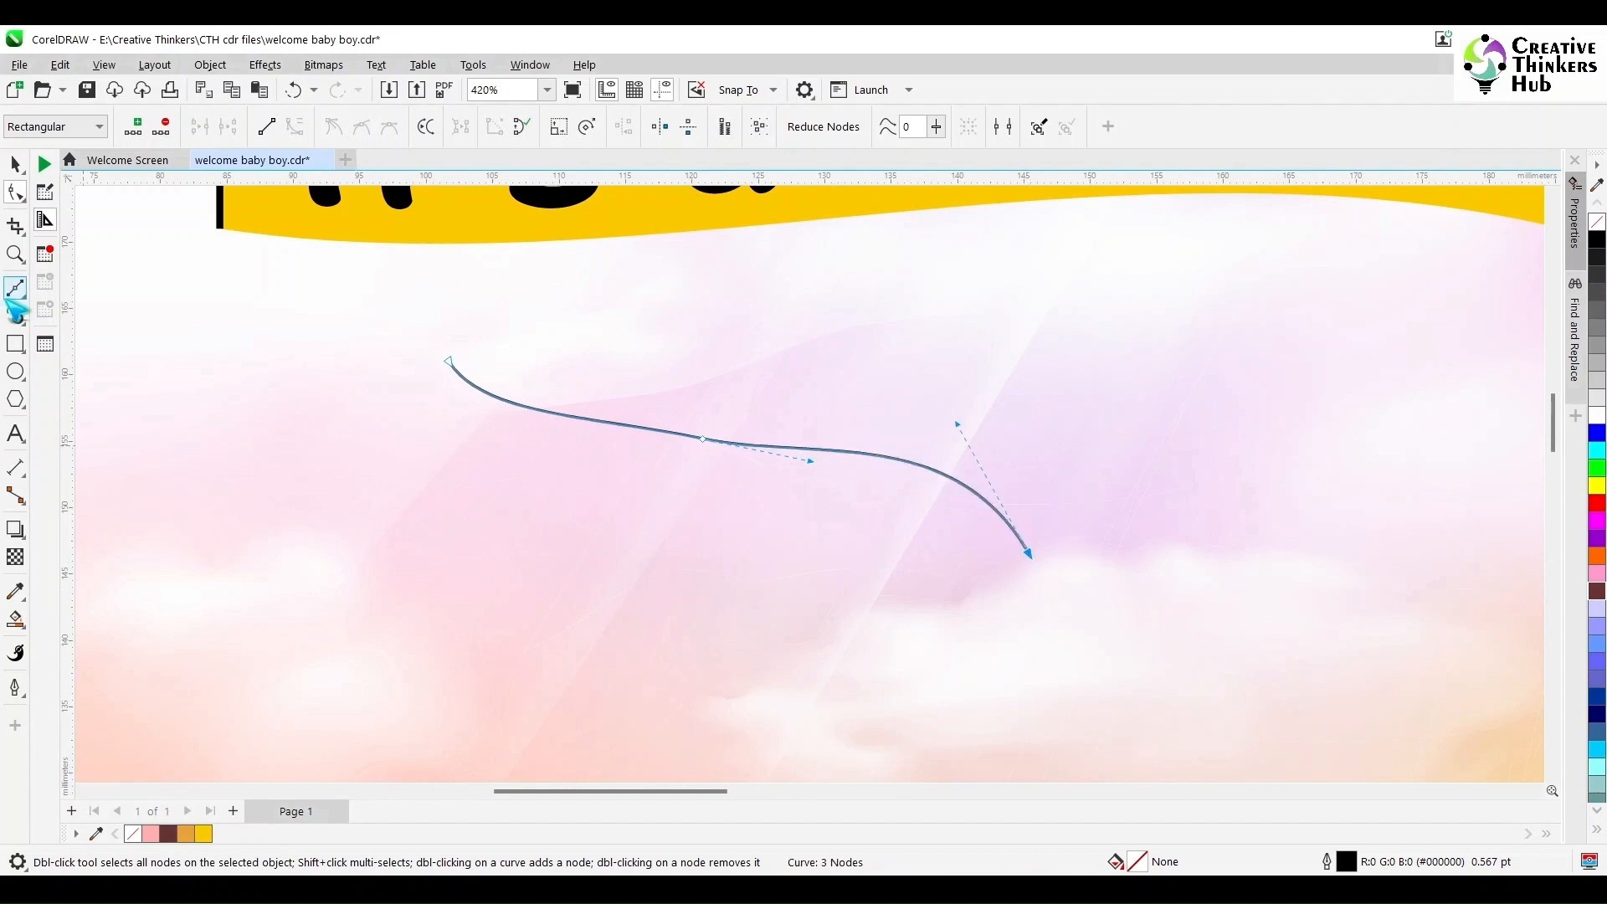
- Extend the rope's lower end with a short curled Bézier segment and adjust its curve
click(9, 295)
click(1030, 554)
click(1080, 590)
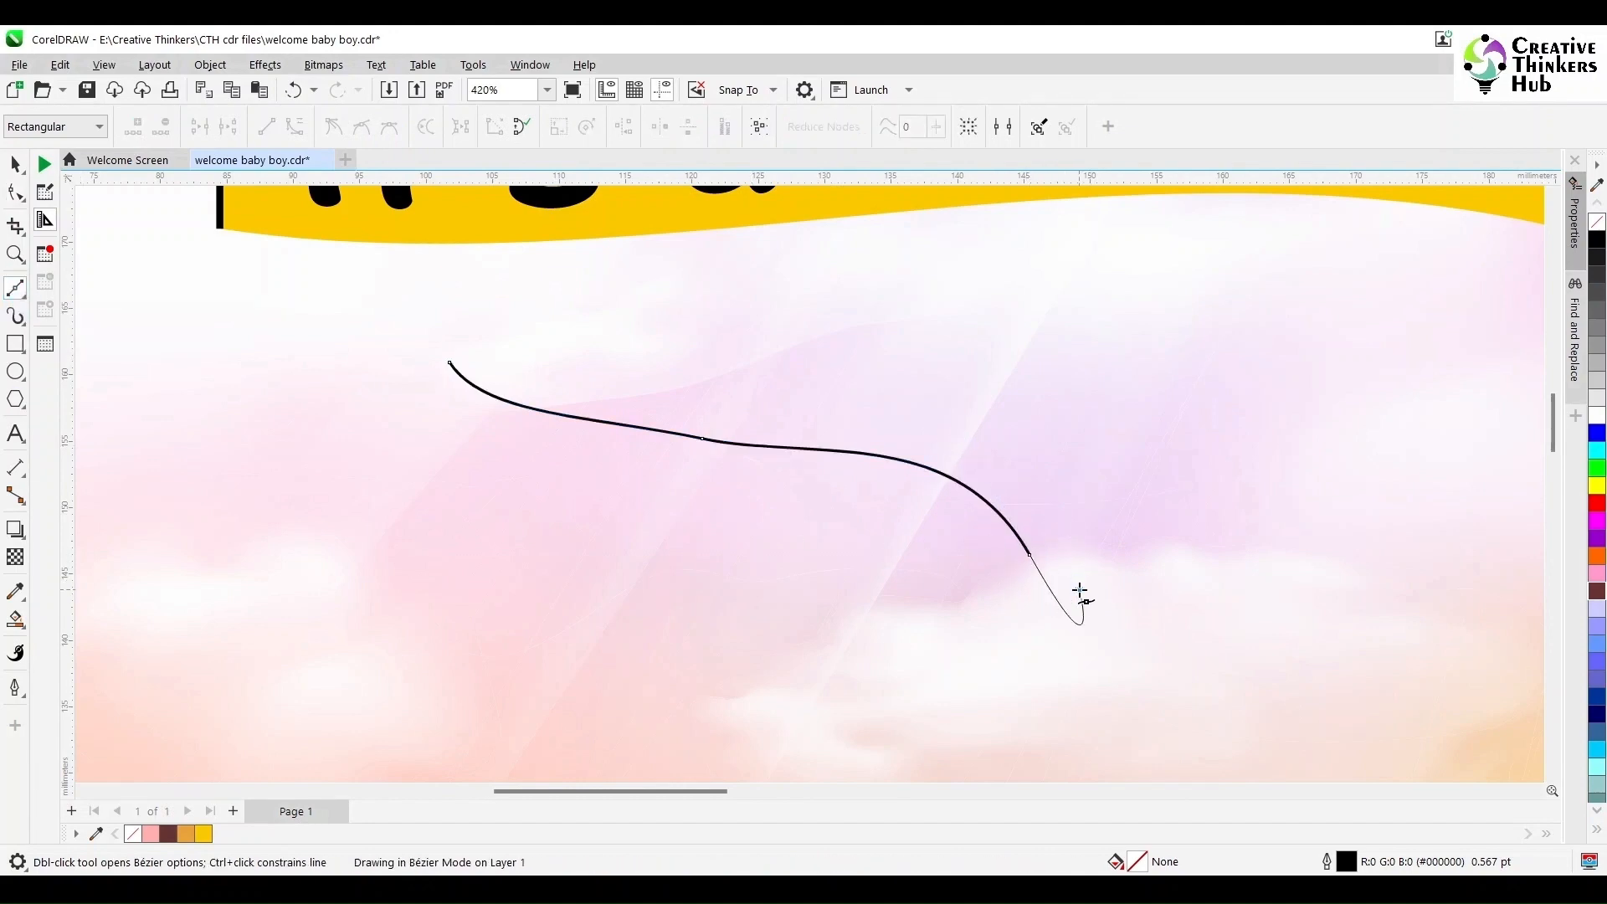
key(F10)
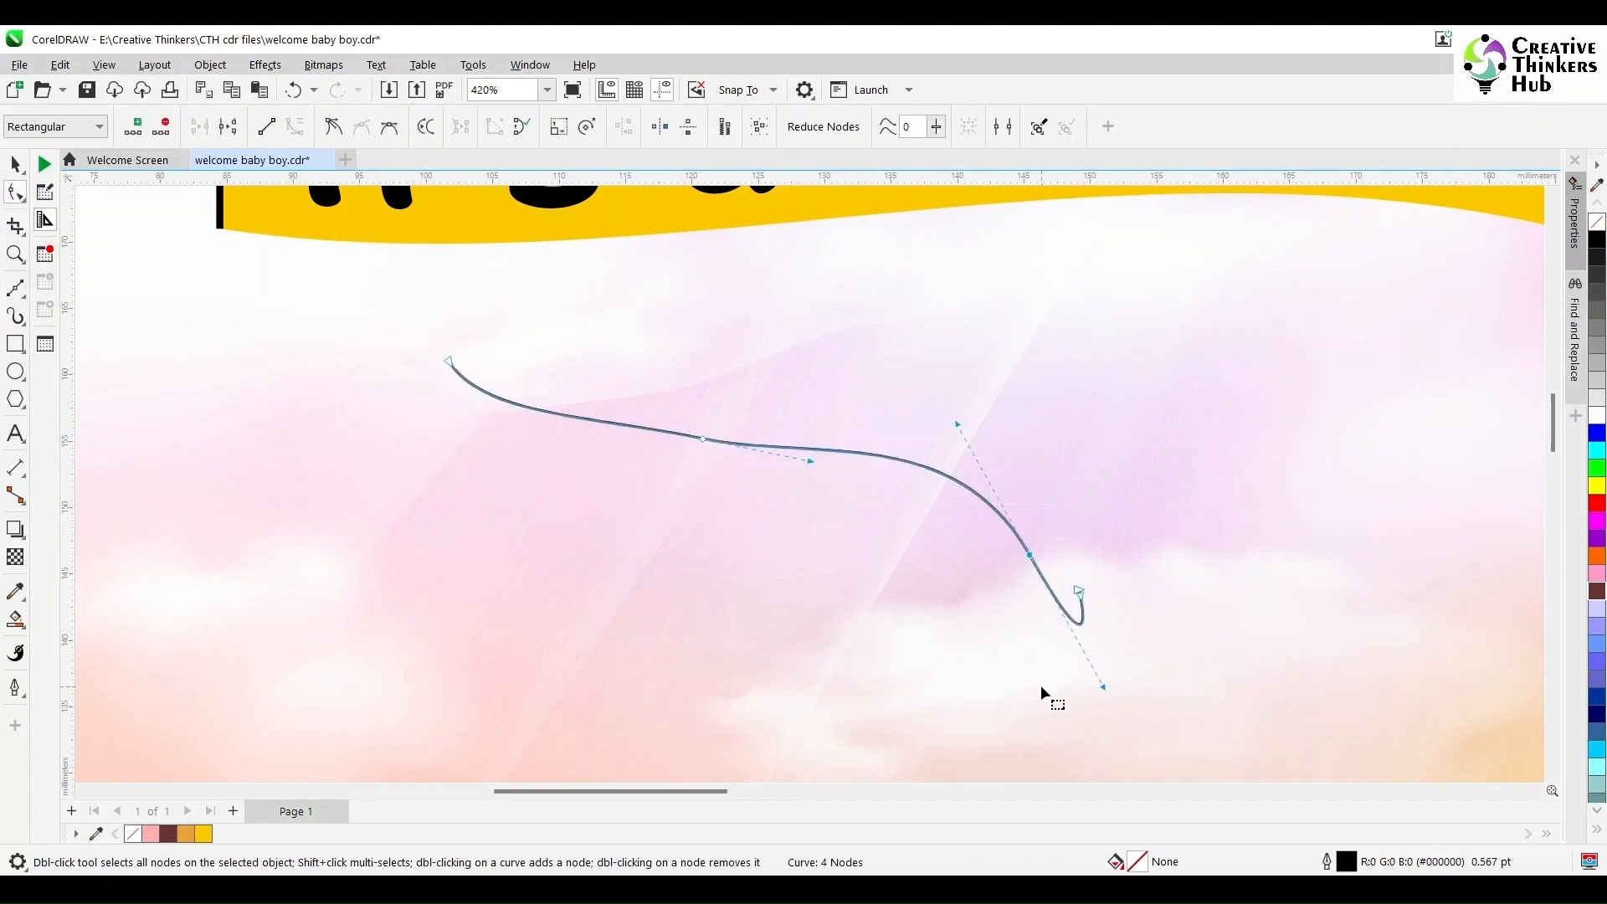
drag(1104, 689, 1052, 594)
- Draw a small circle at the rope's end and convert it into an open arc forming a hook
click(1536, 792)
click(15, 371)
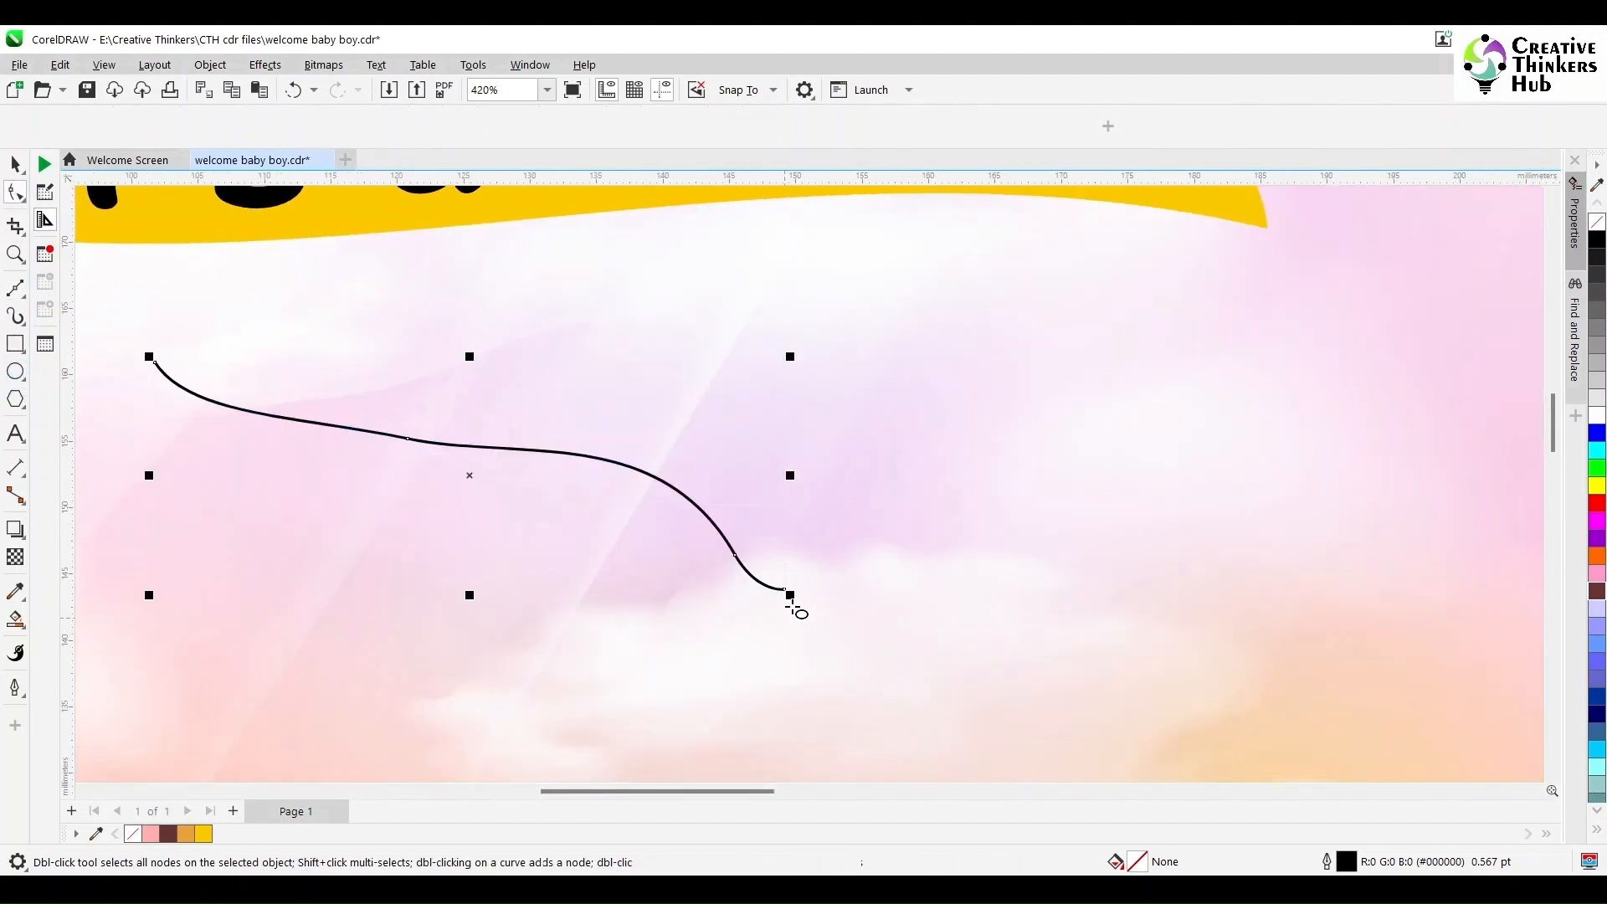
mouse_move(802, 572)
mouse_down()
mouse_move(874, 644)
mouse_move(807, 621)
mouse_move(807, 604)
mouse_up()
click(598, 126)
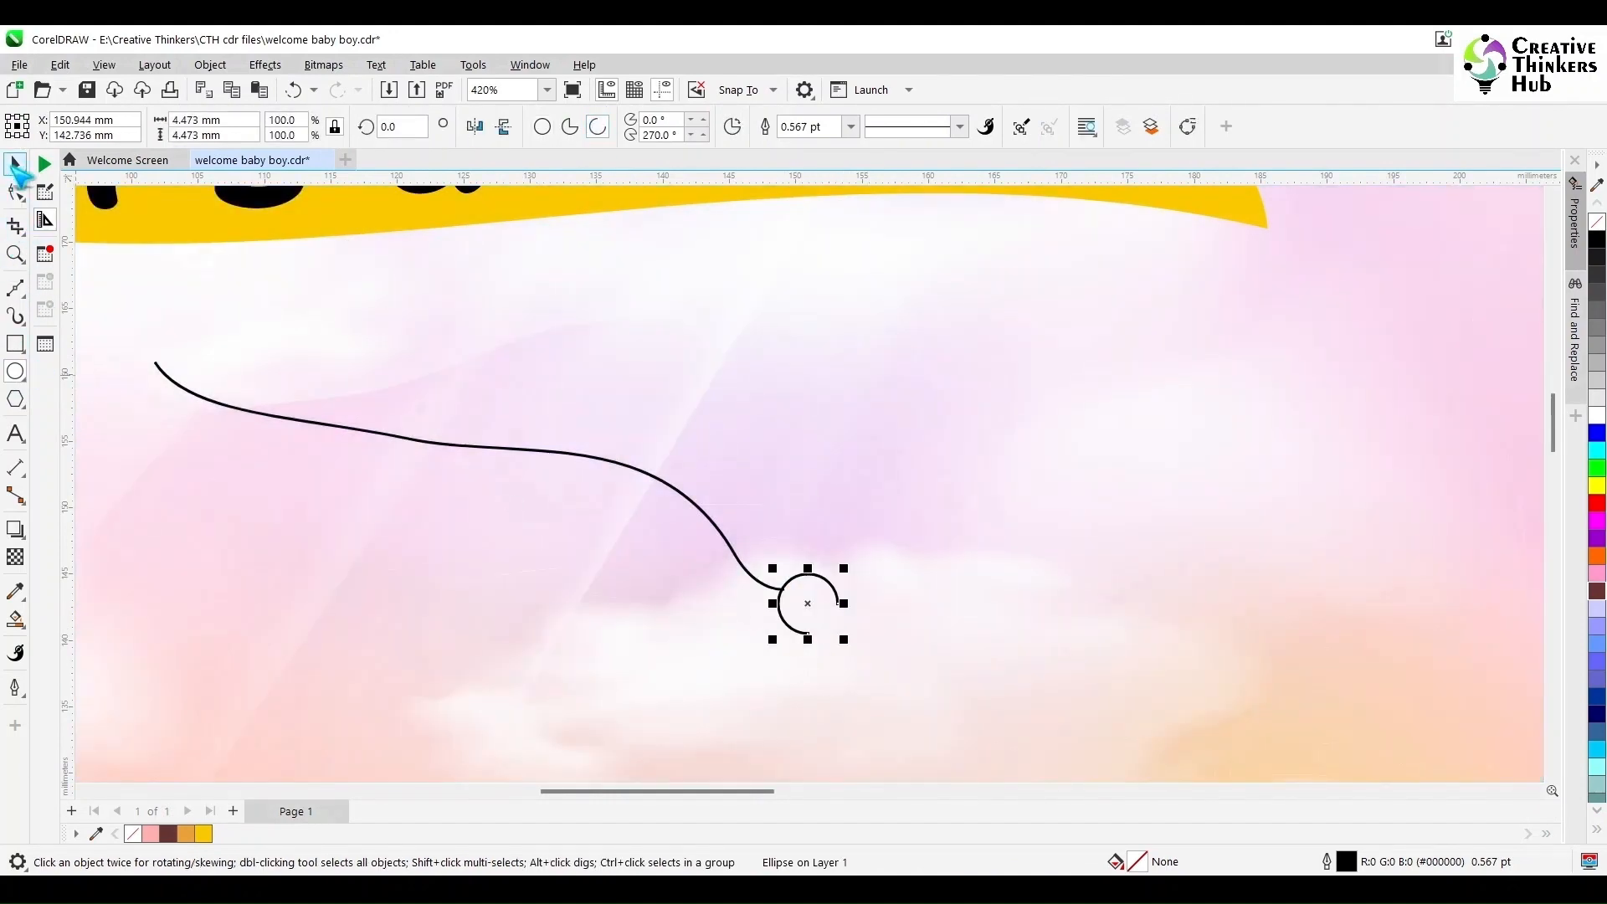
scroll(806, 618, up, 2)
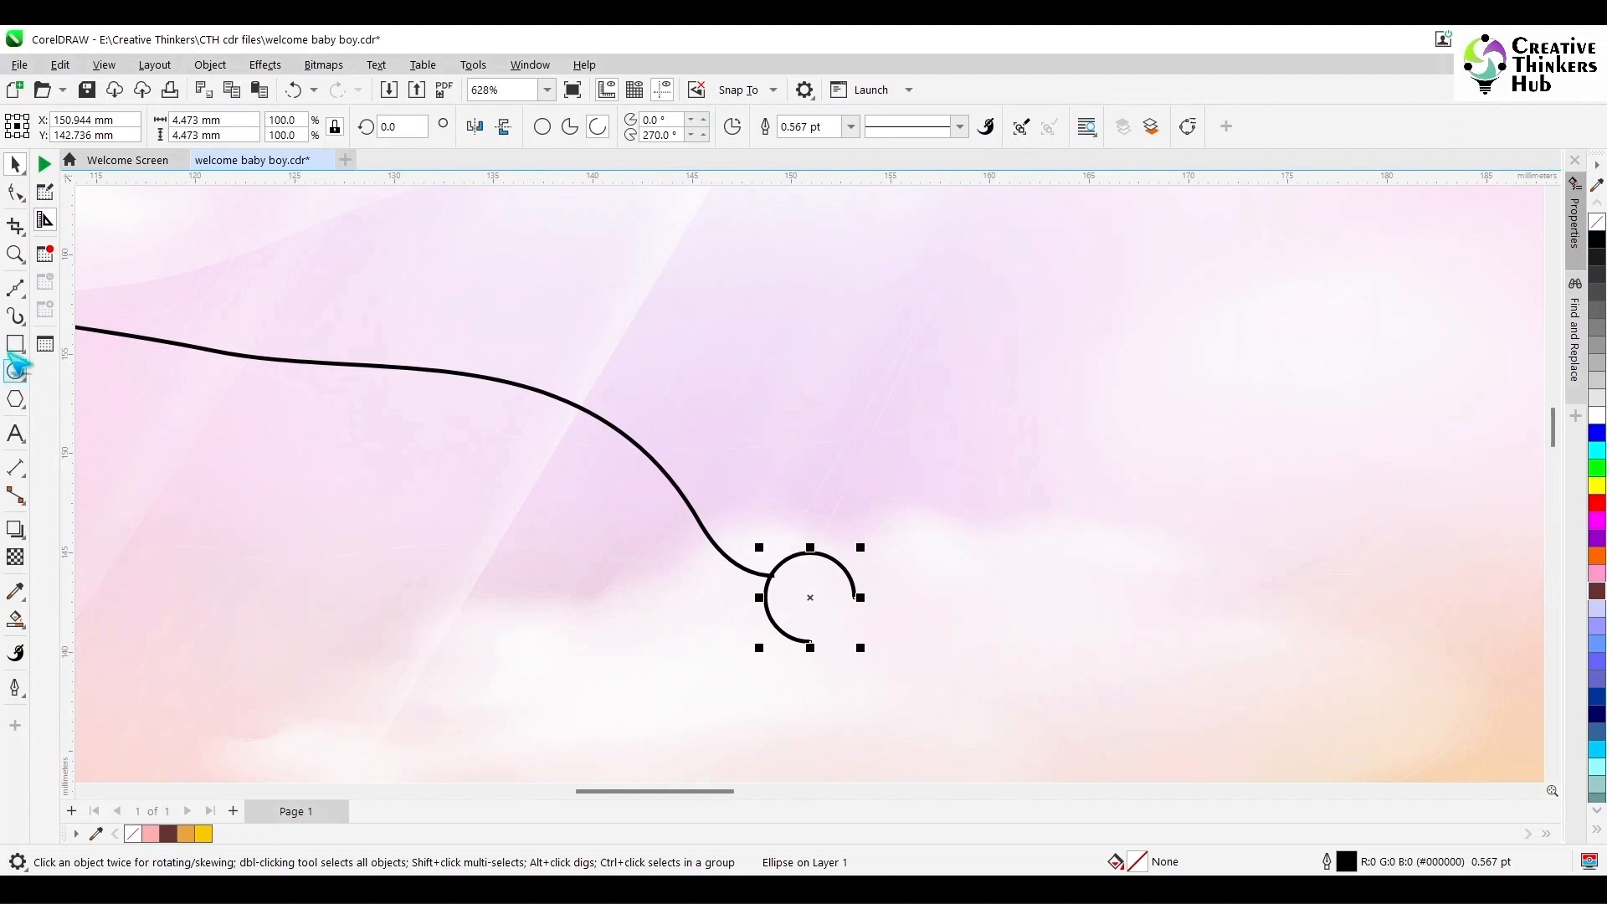
click(16, 193)
drag(810, 646, 852, 619)
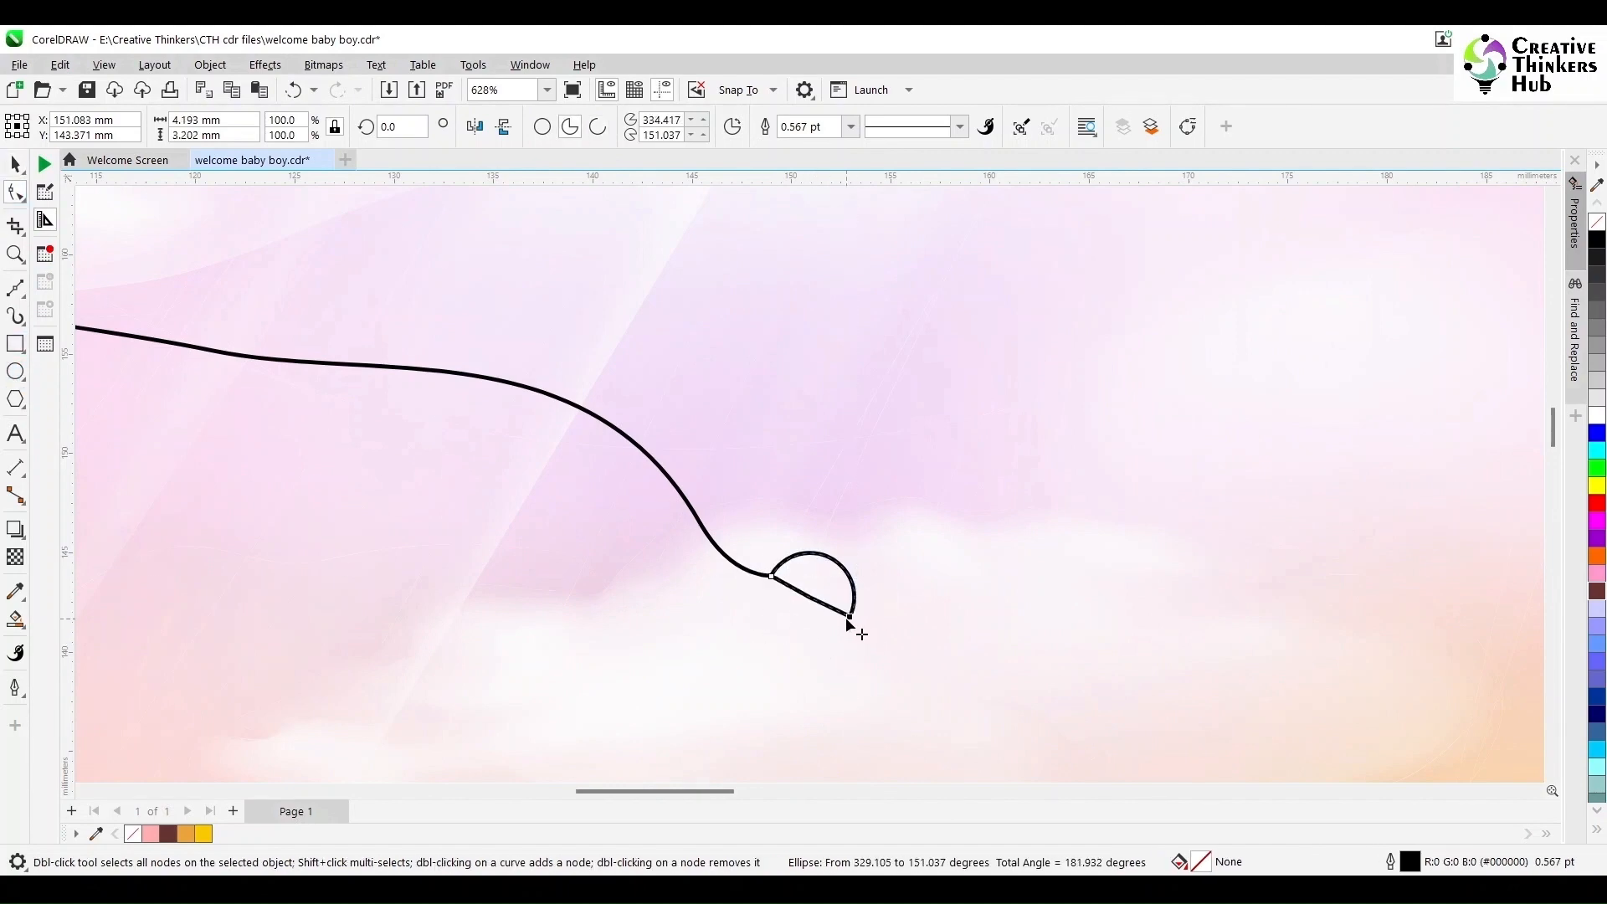
- Select the rope together with its hook arc and group them
key(F5)
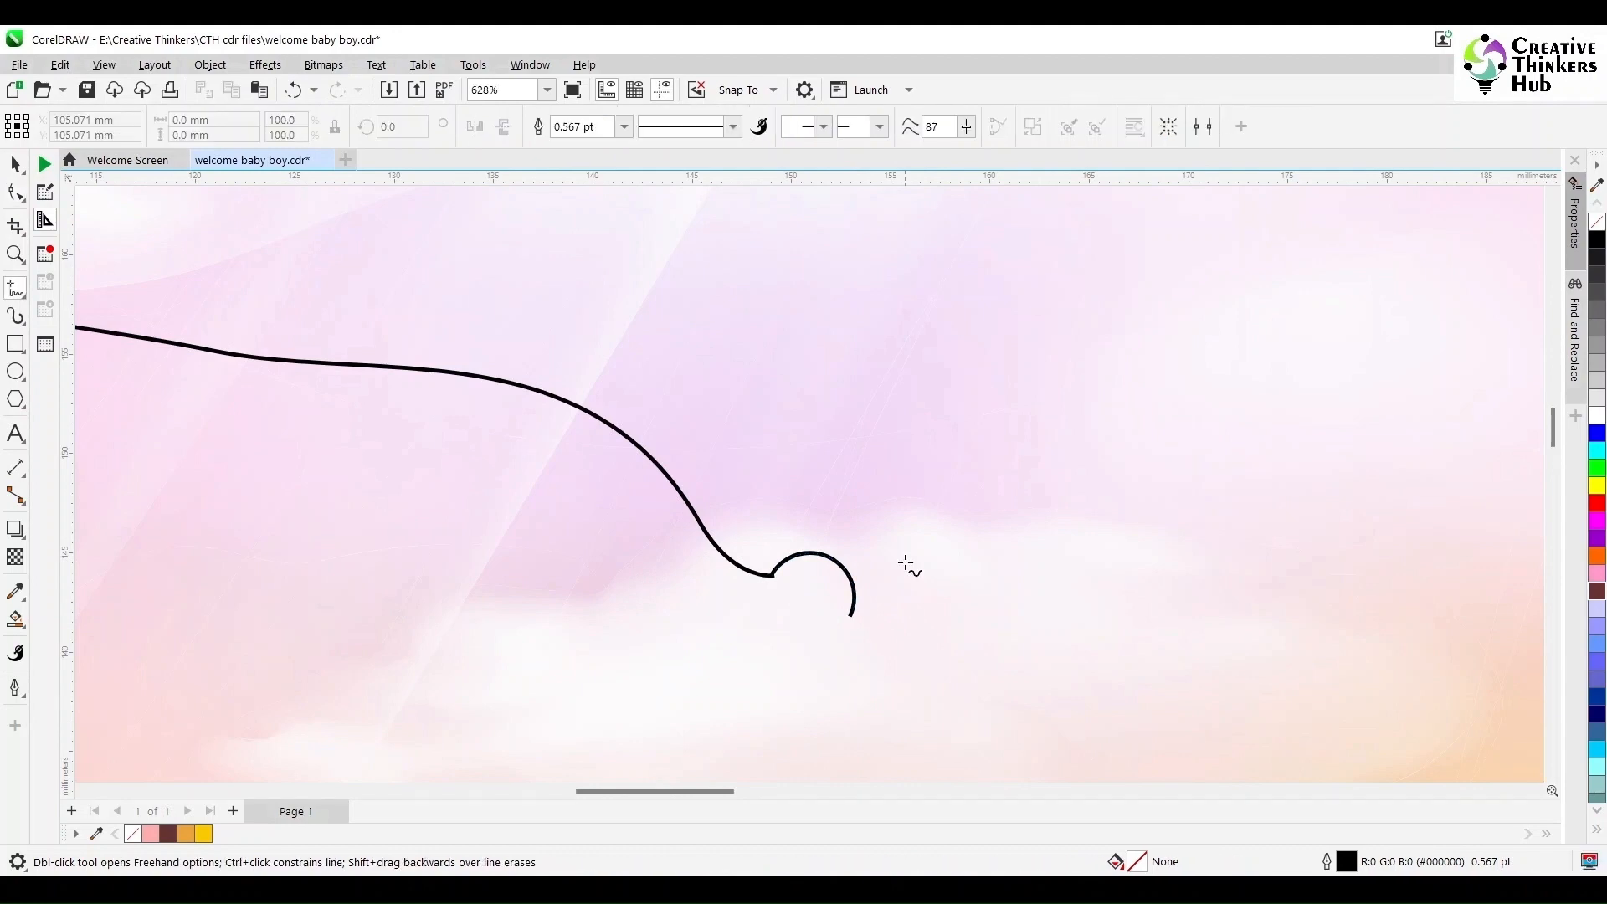
key(F4)
click(15, 165)
click(15, 253)
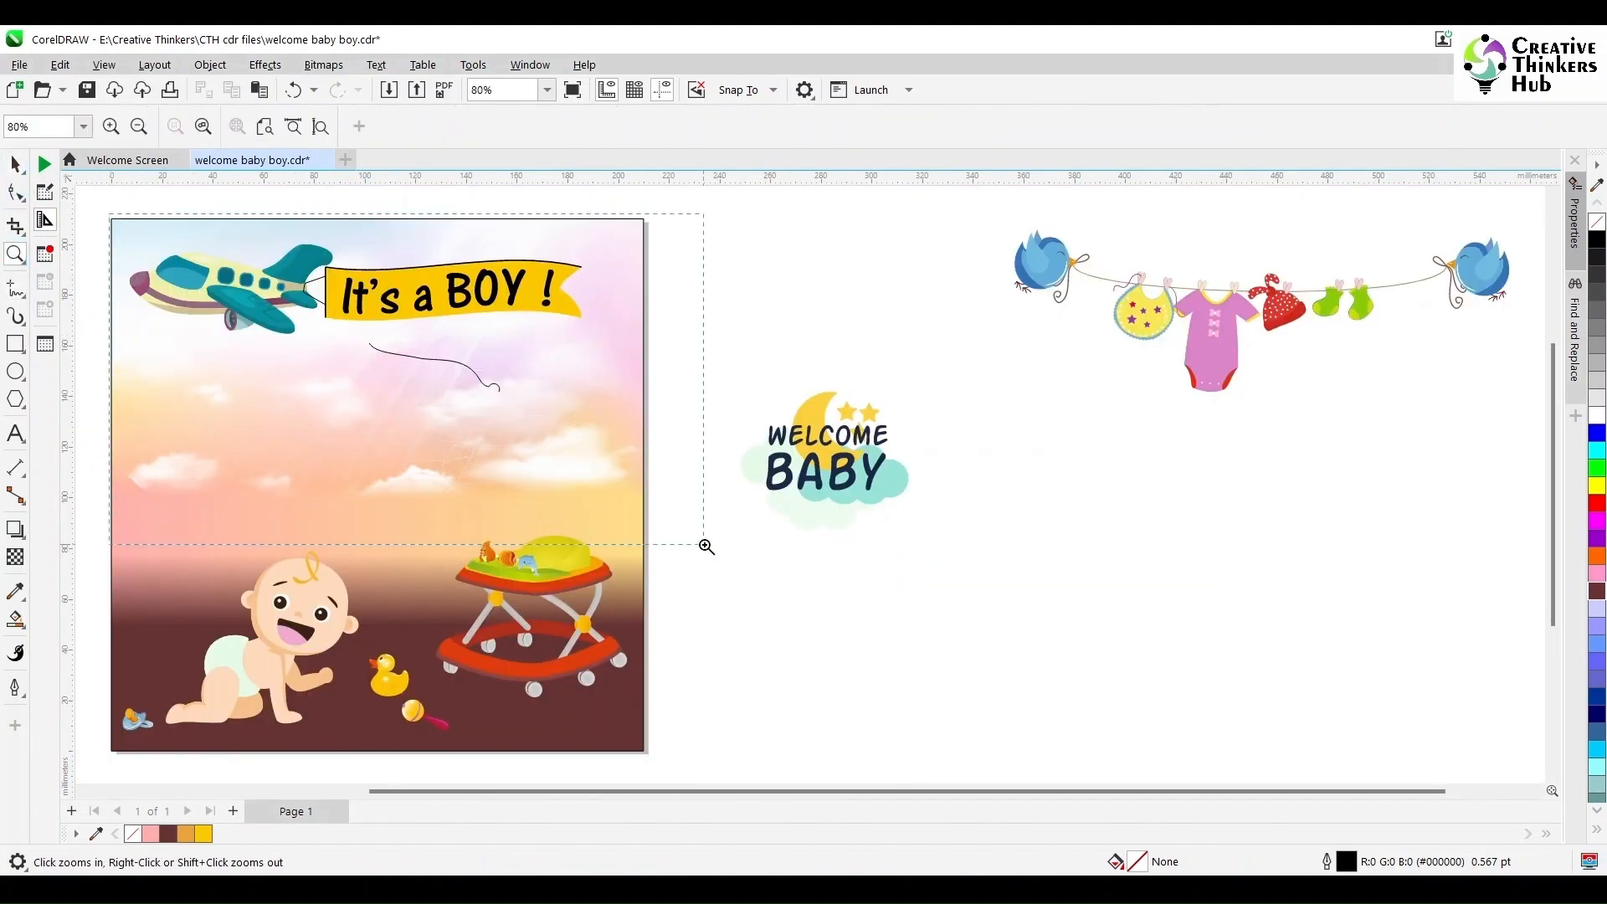
drag(705, 546, 707, 545)
click(15, 165)
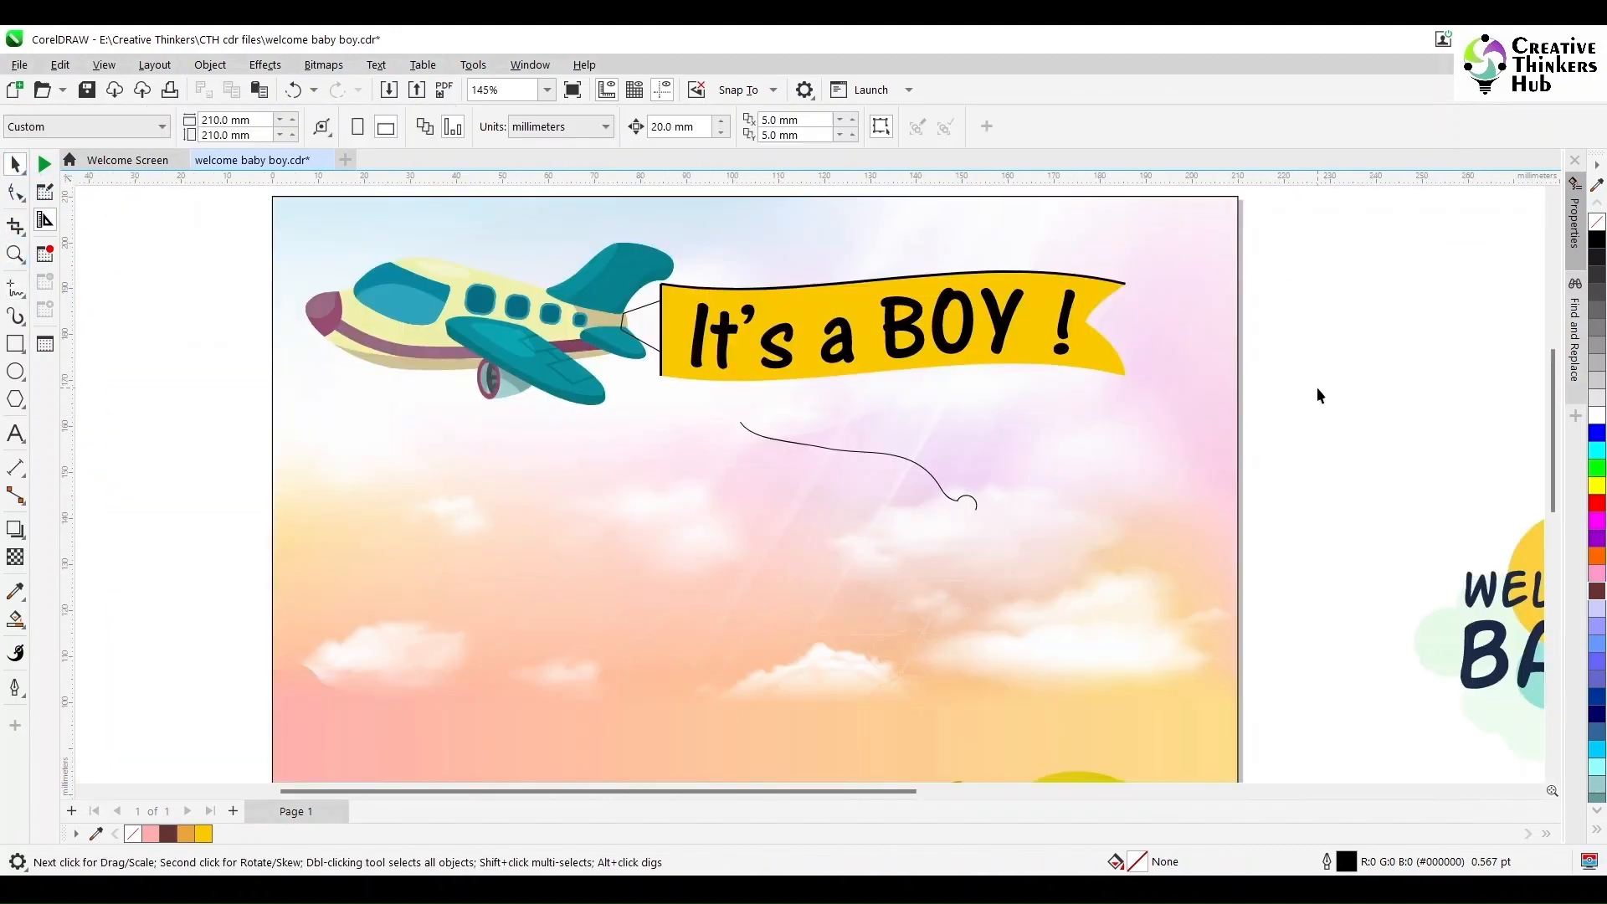
drag(1317, 388, 692, 575)
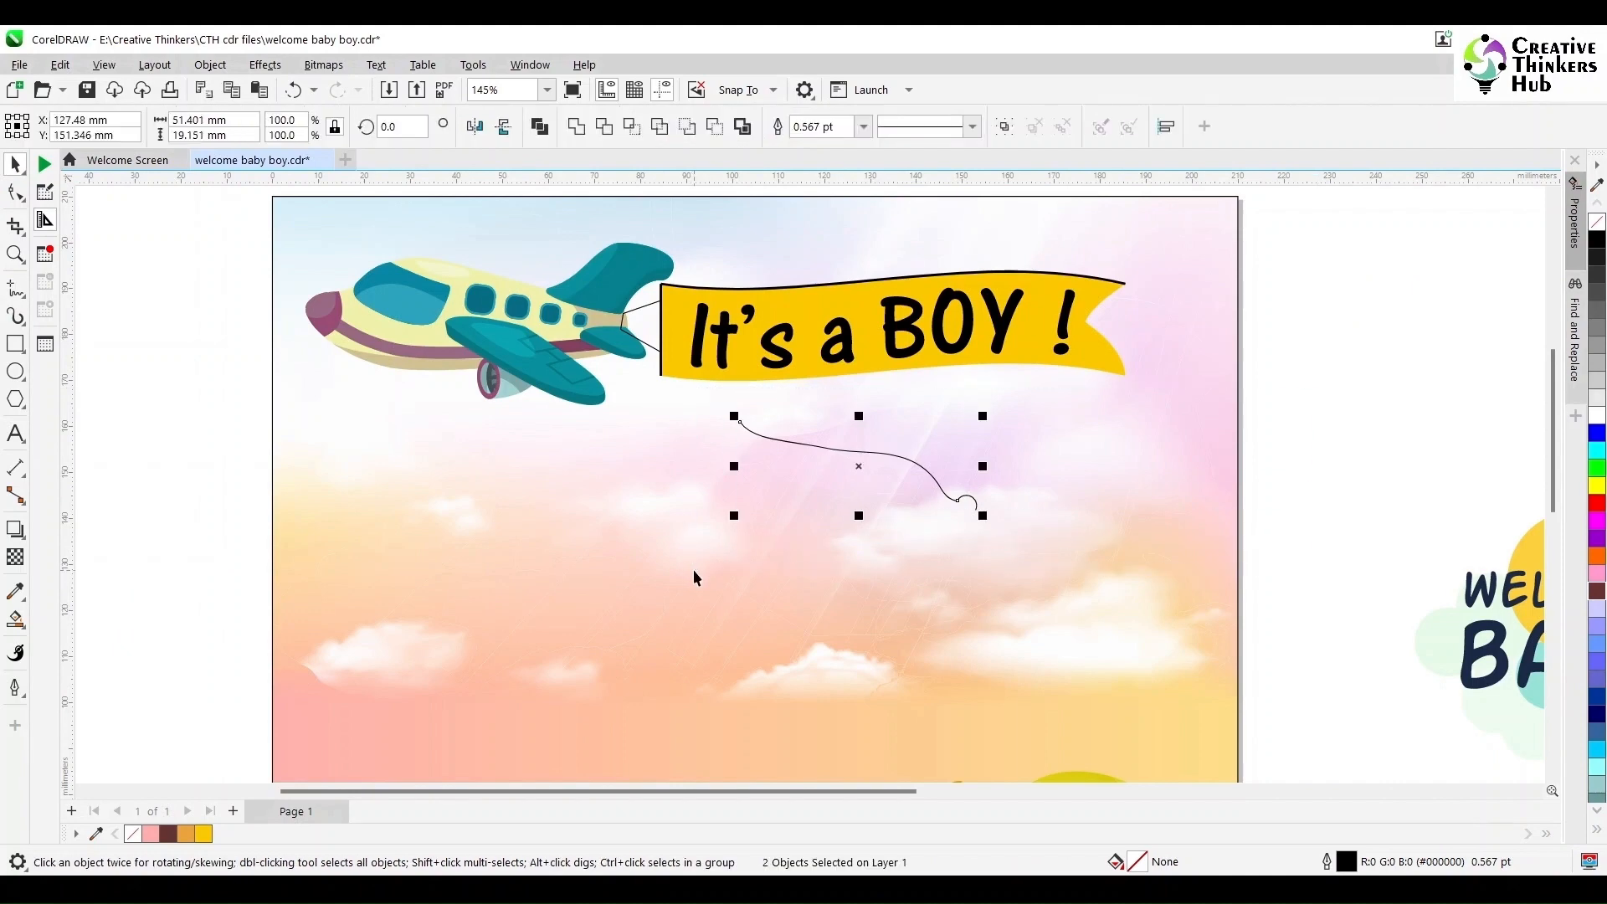
key(ctrl+g)
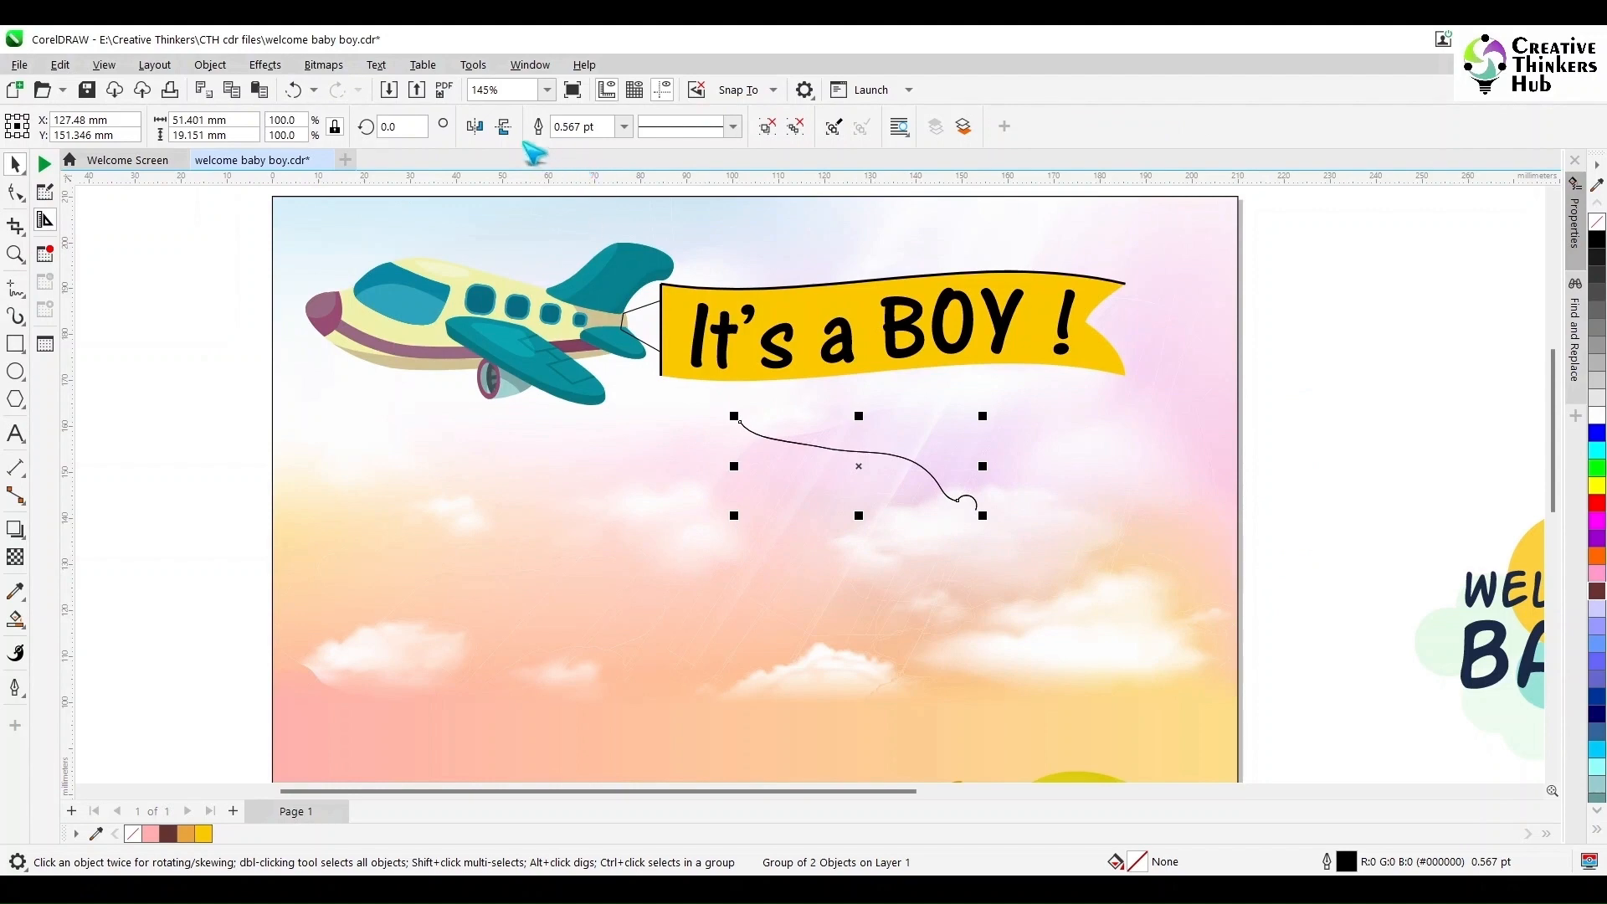
- Rotate a copy of the rope group 90° and position it so its hook links with the first rope's hook
text(90)
key(Return)
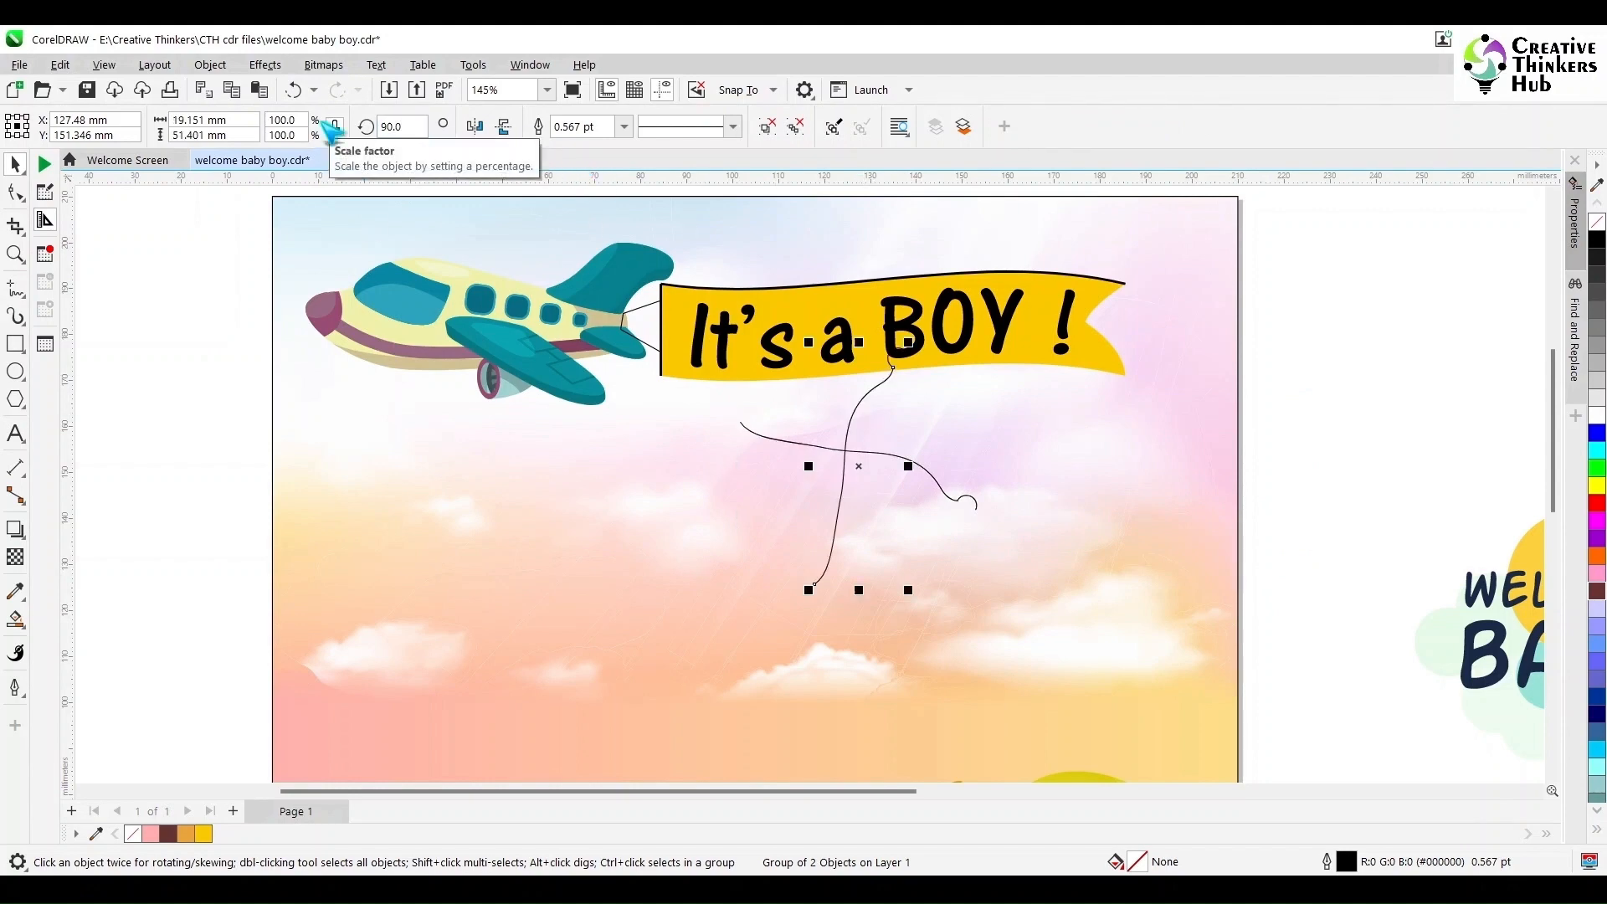
drag(886, 444, 1020, 574)
scroll(968, 505, up, 5)
scroll(967, 505, up, 1)
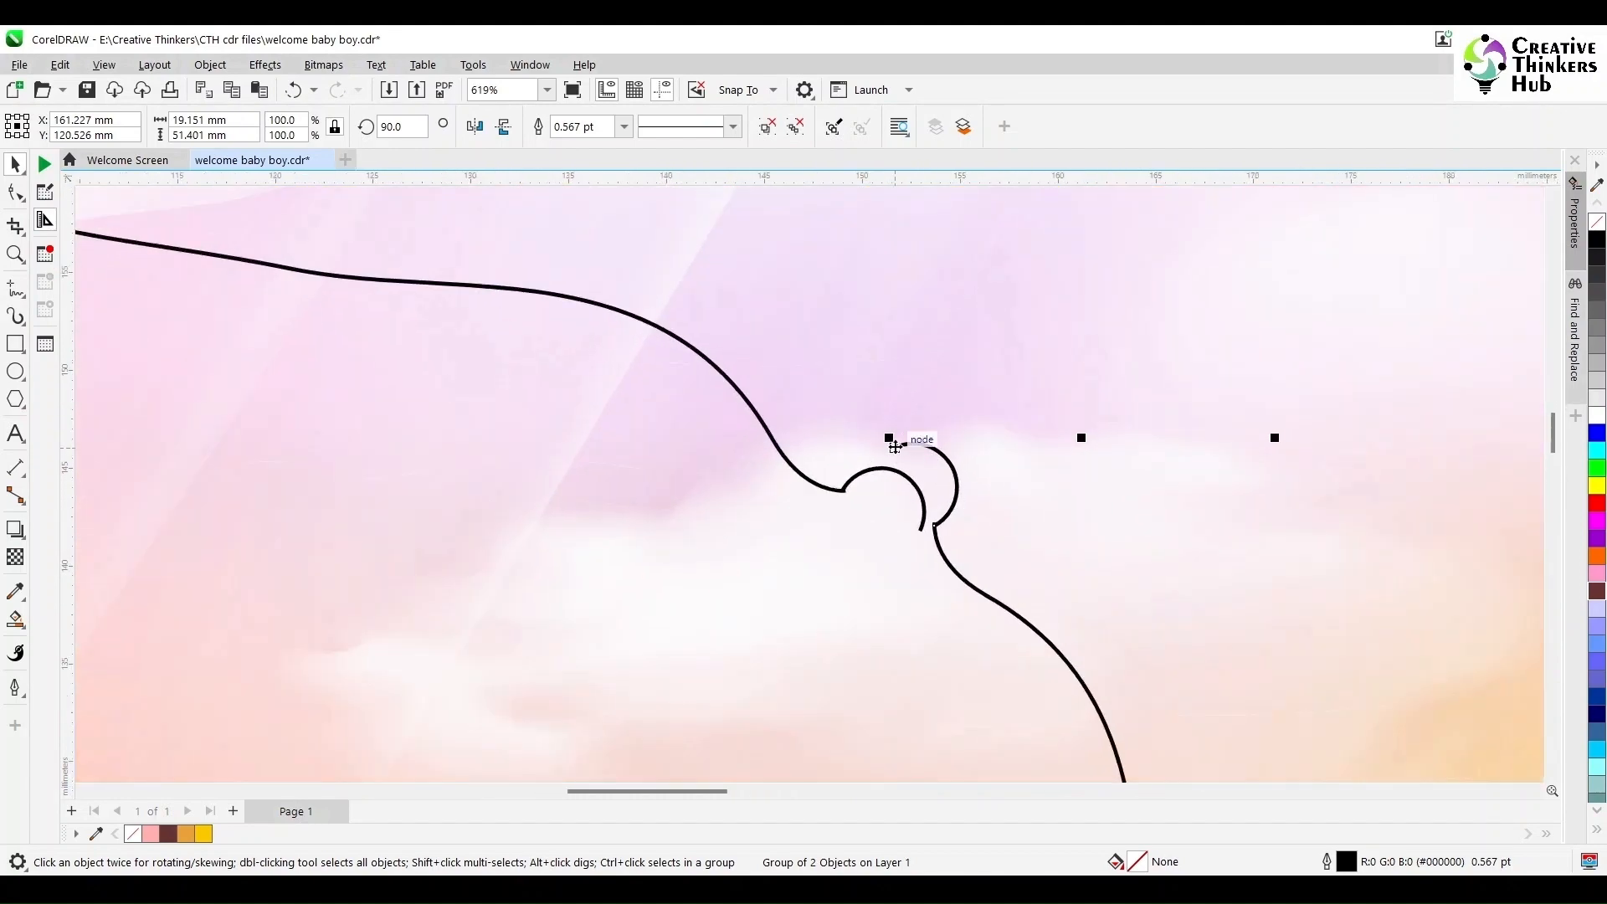
drag(890, 438, 860, 477)
scroll(928, 508, up, 2)
scroll(927, 507, up, 4)
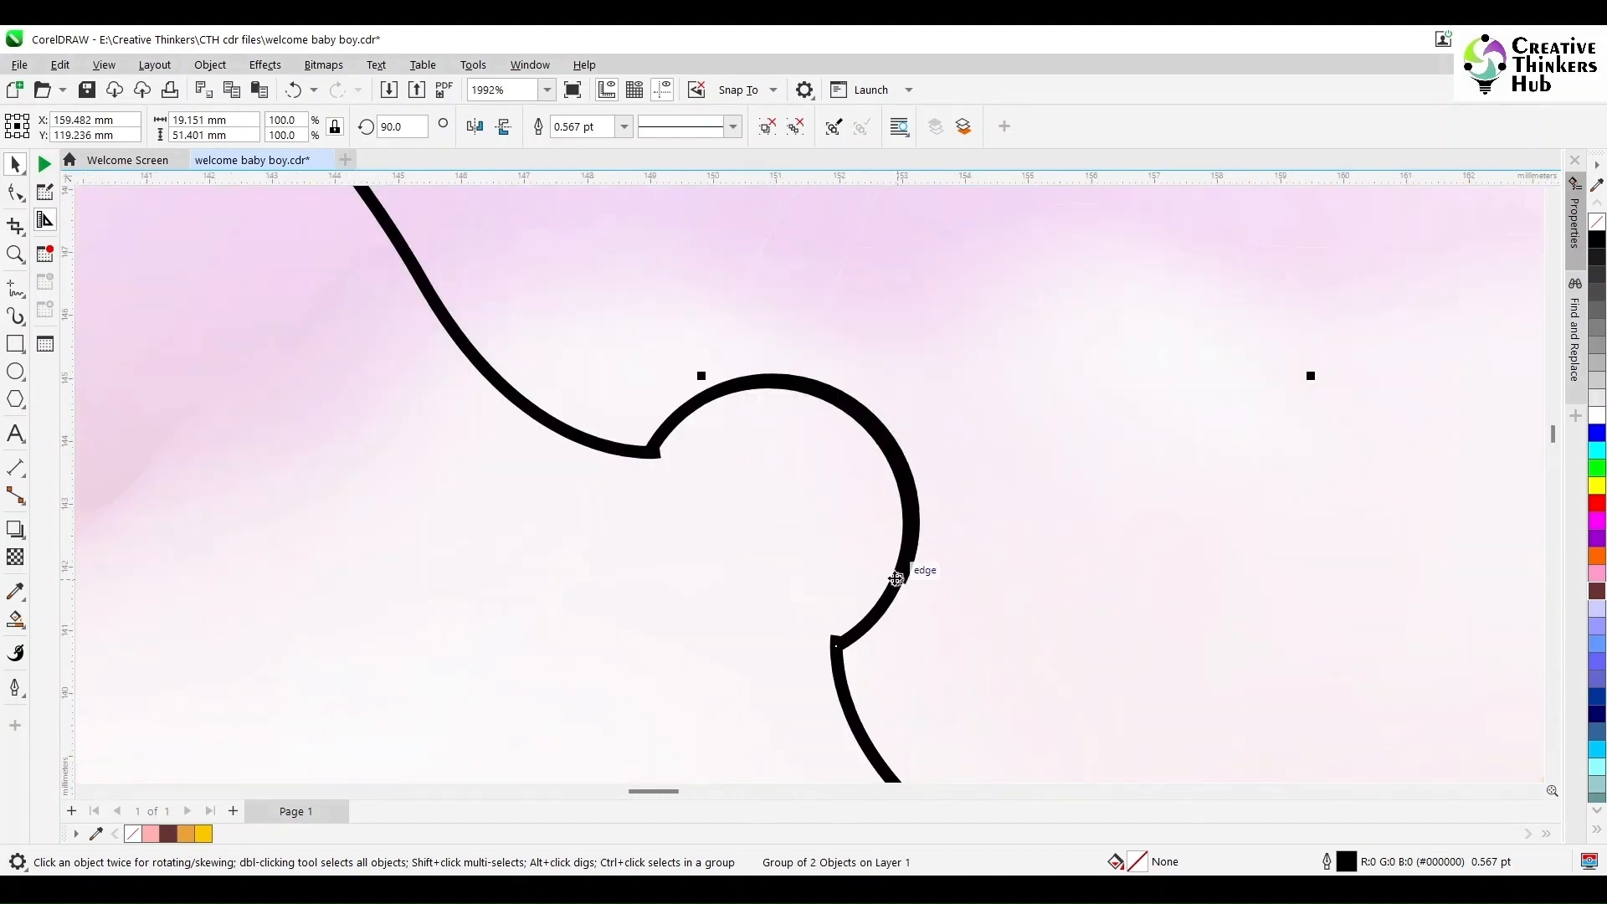
drag(896, 578, 903, 574)
scroll(903, 574, down, 10)
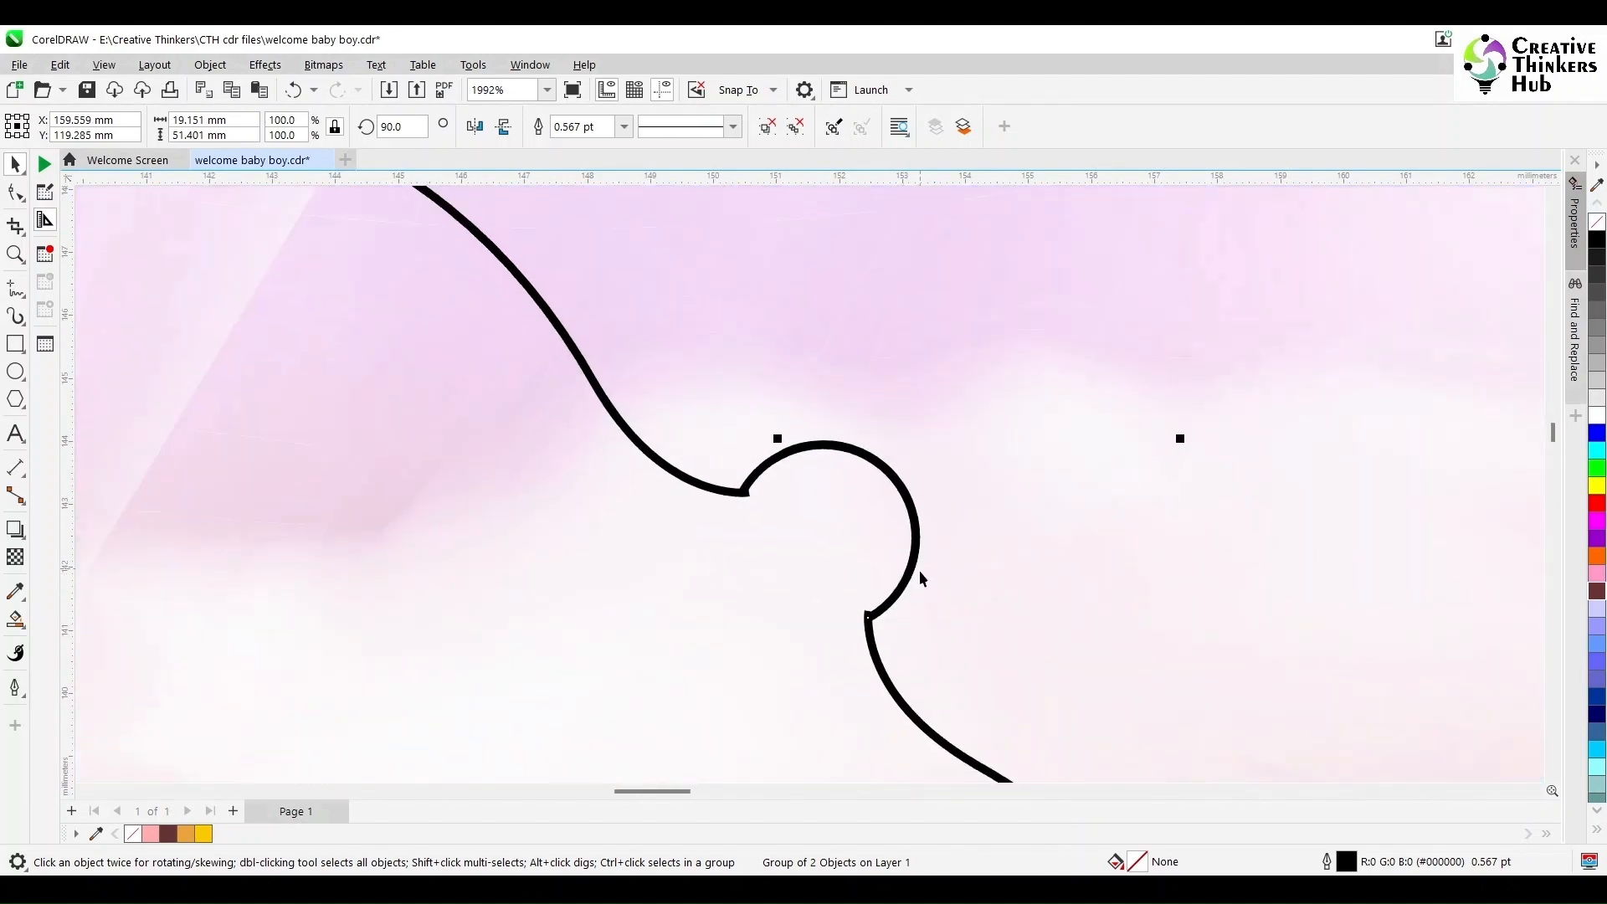
key(F4)
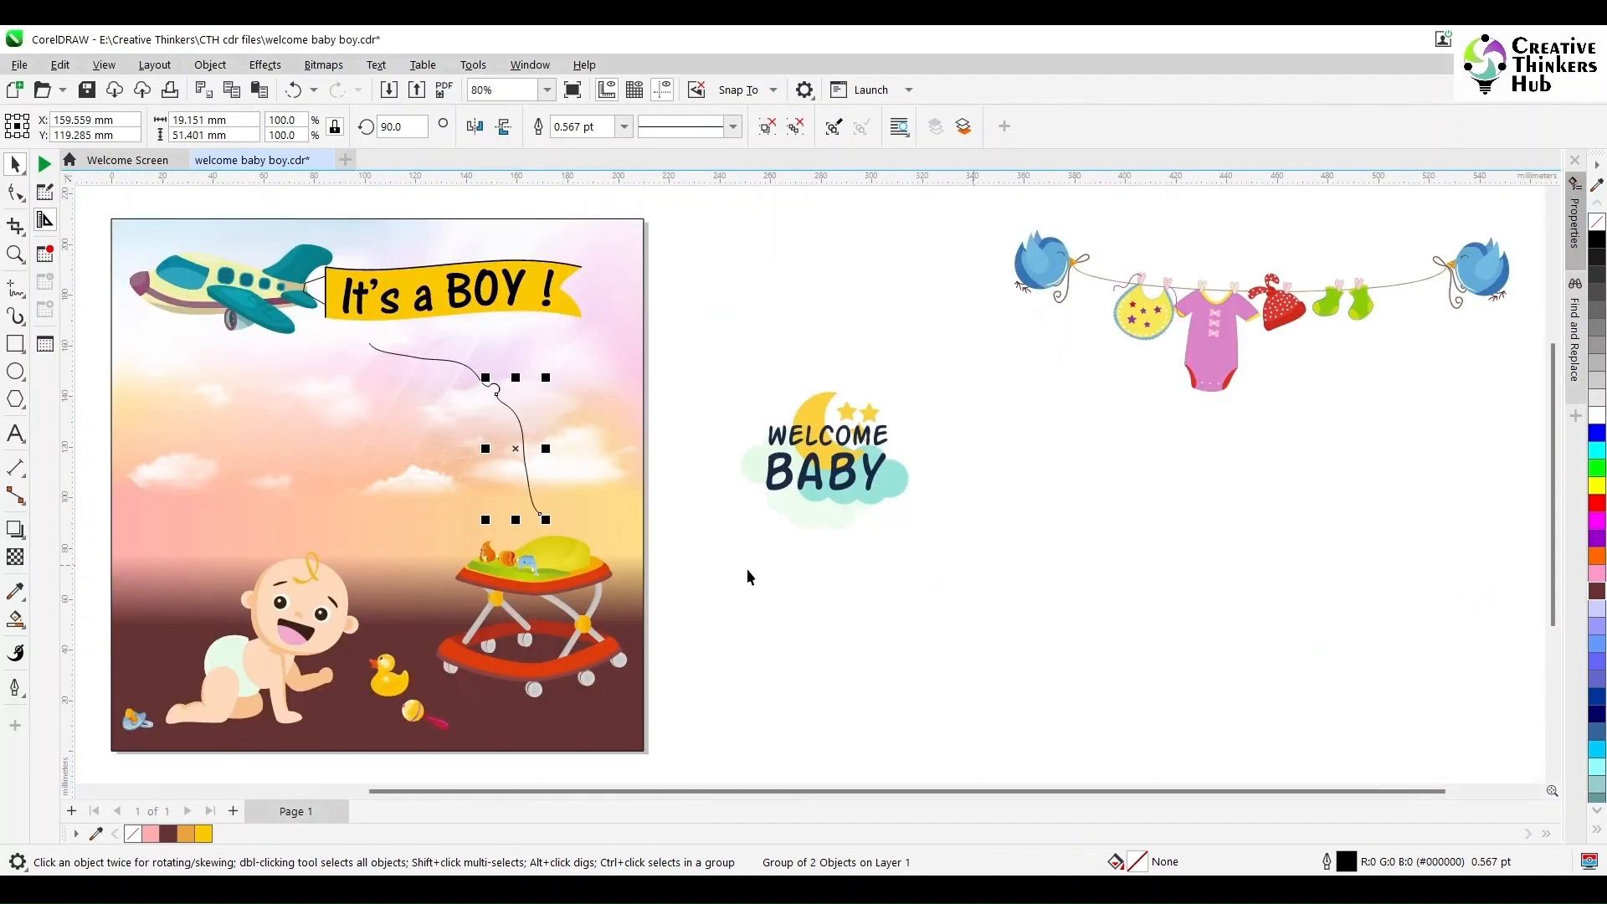
- Ungroup both ropes and merge each rope with its hook arc into a single curve
click(742, 569)
click(505, 403)
click(772, 128)
click(579, 128)
shift+click(458, 360)
click(770, 128)
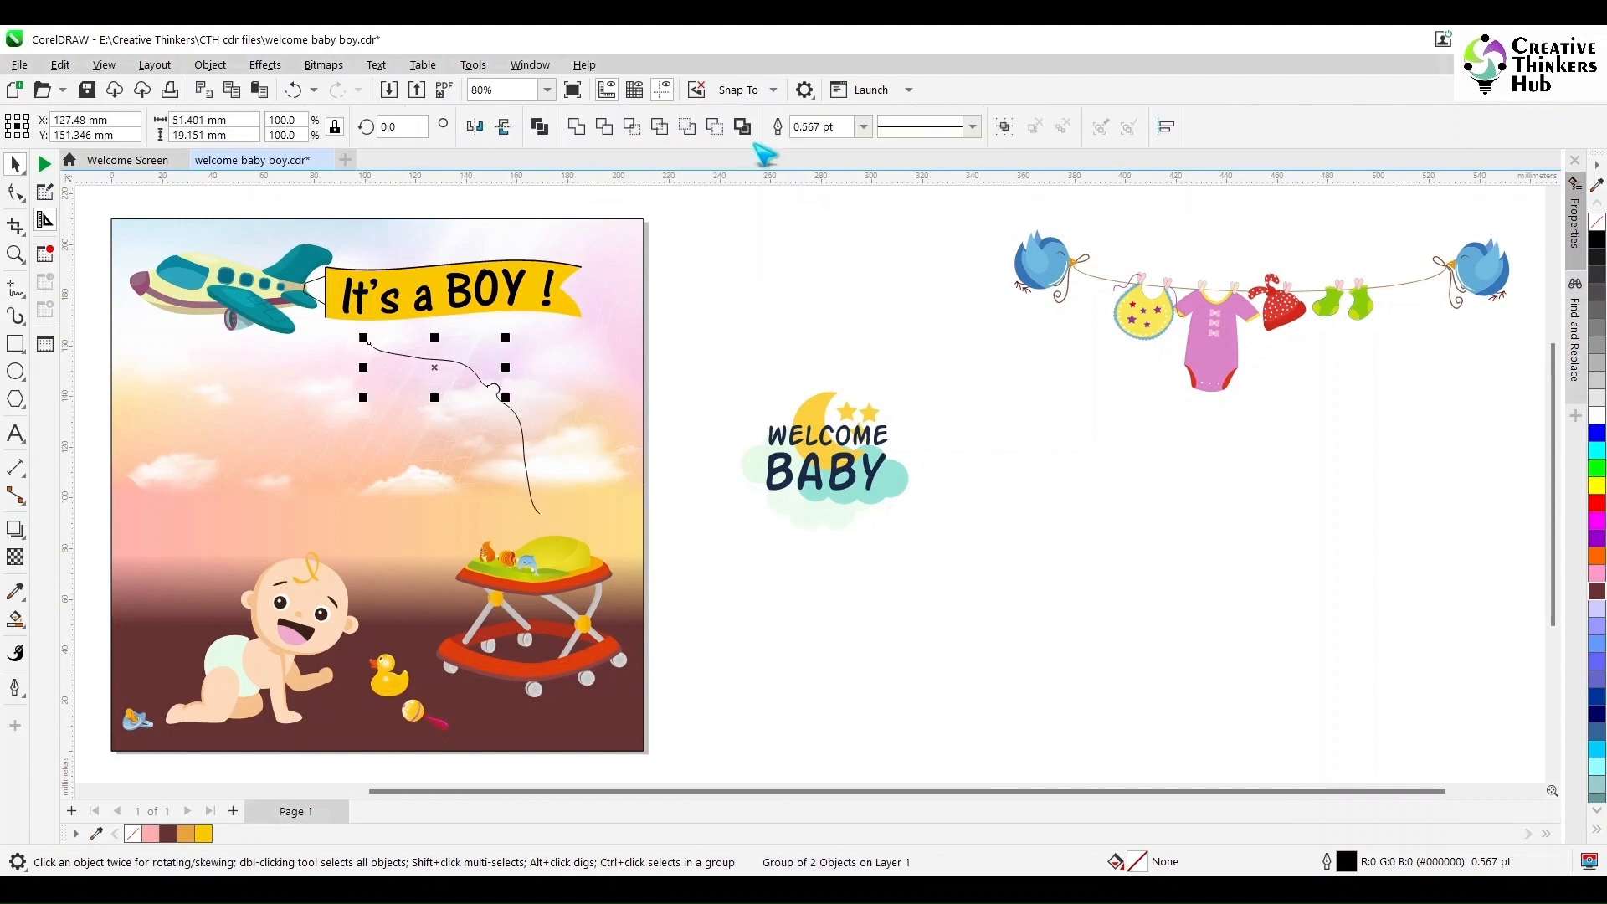
click(580, 129)
- In wireframe view, delete the small overlapping segment where the rope meets its hook arc
key(z)
drag(454, 356, 532, 418)
drag(724, 405, 968, 585)
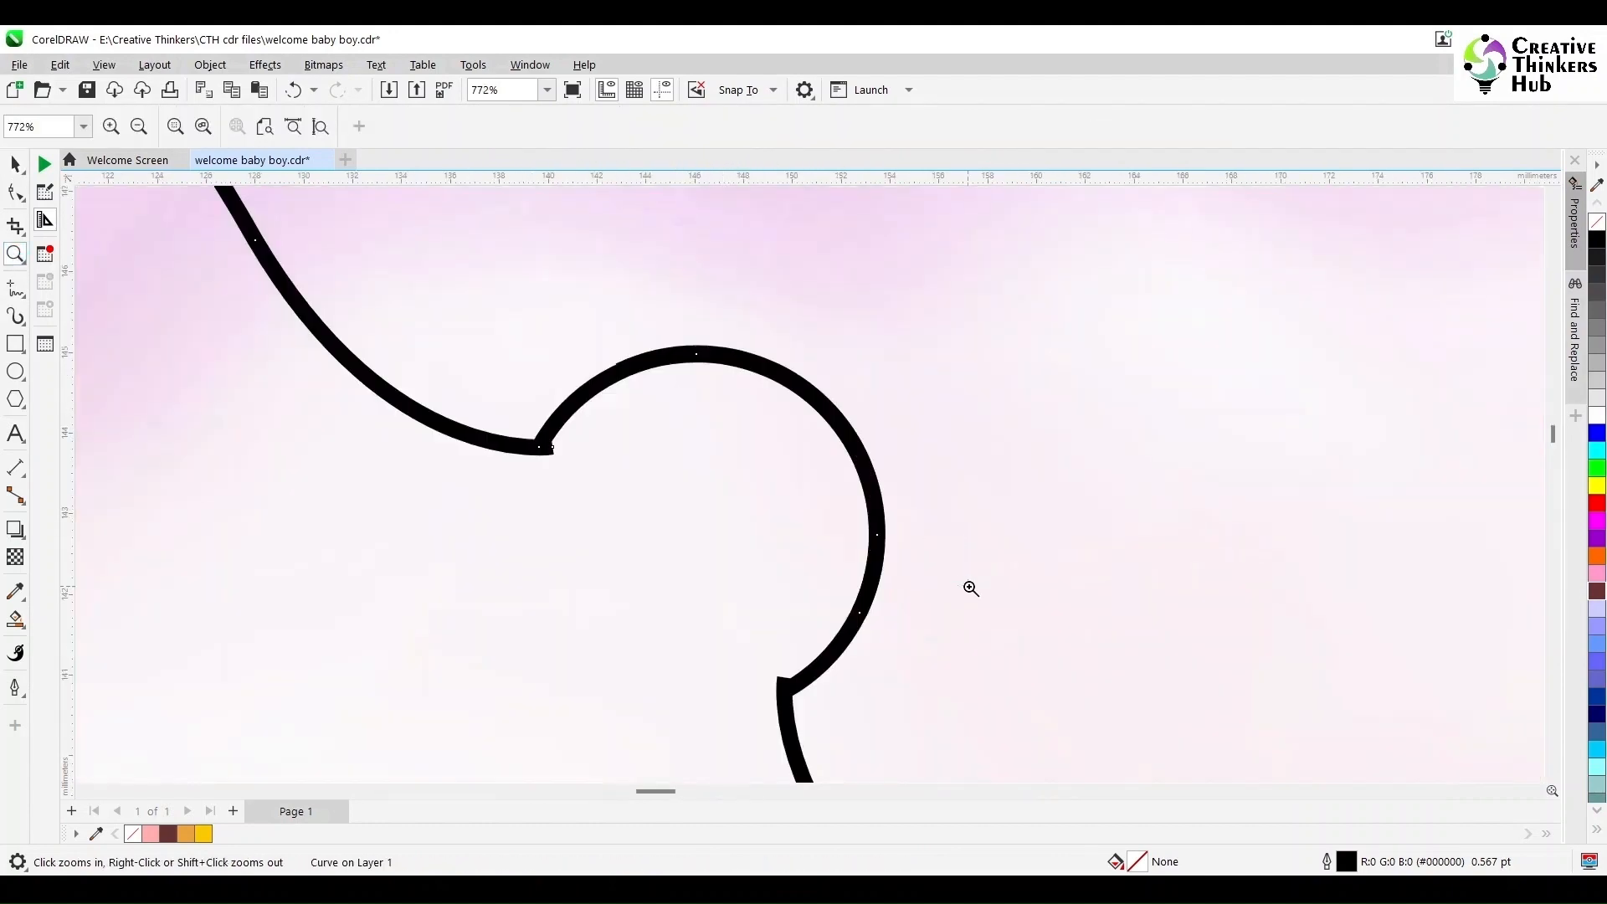
key(space)
click(104, 64)
click(131, 108)
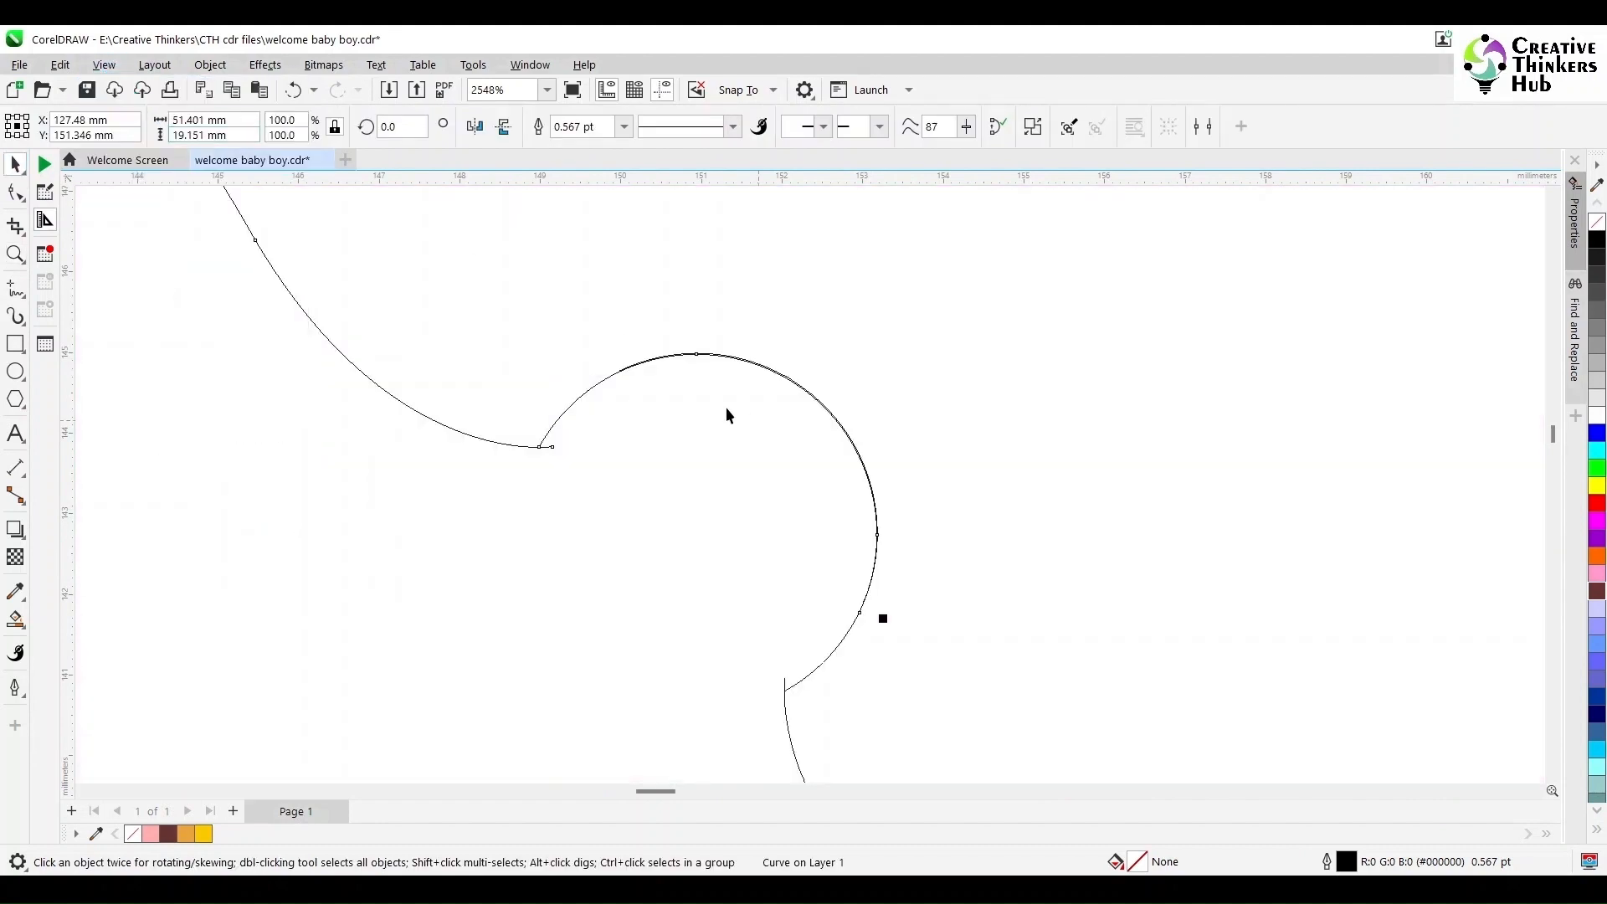
scroll(725, 407, up, 5)
drag(653, 348, 470, 339)
click(17, 194)
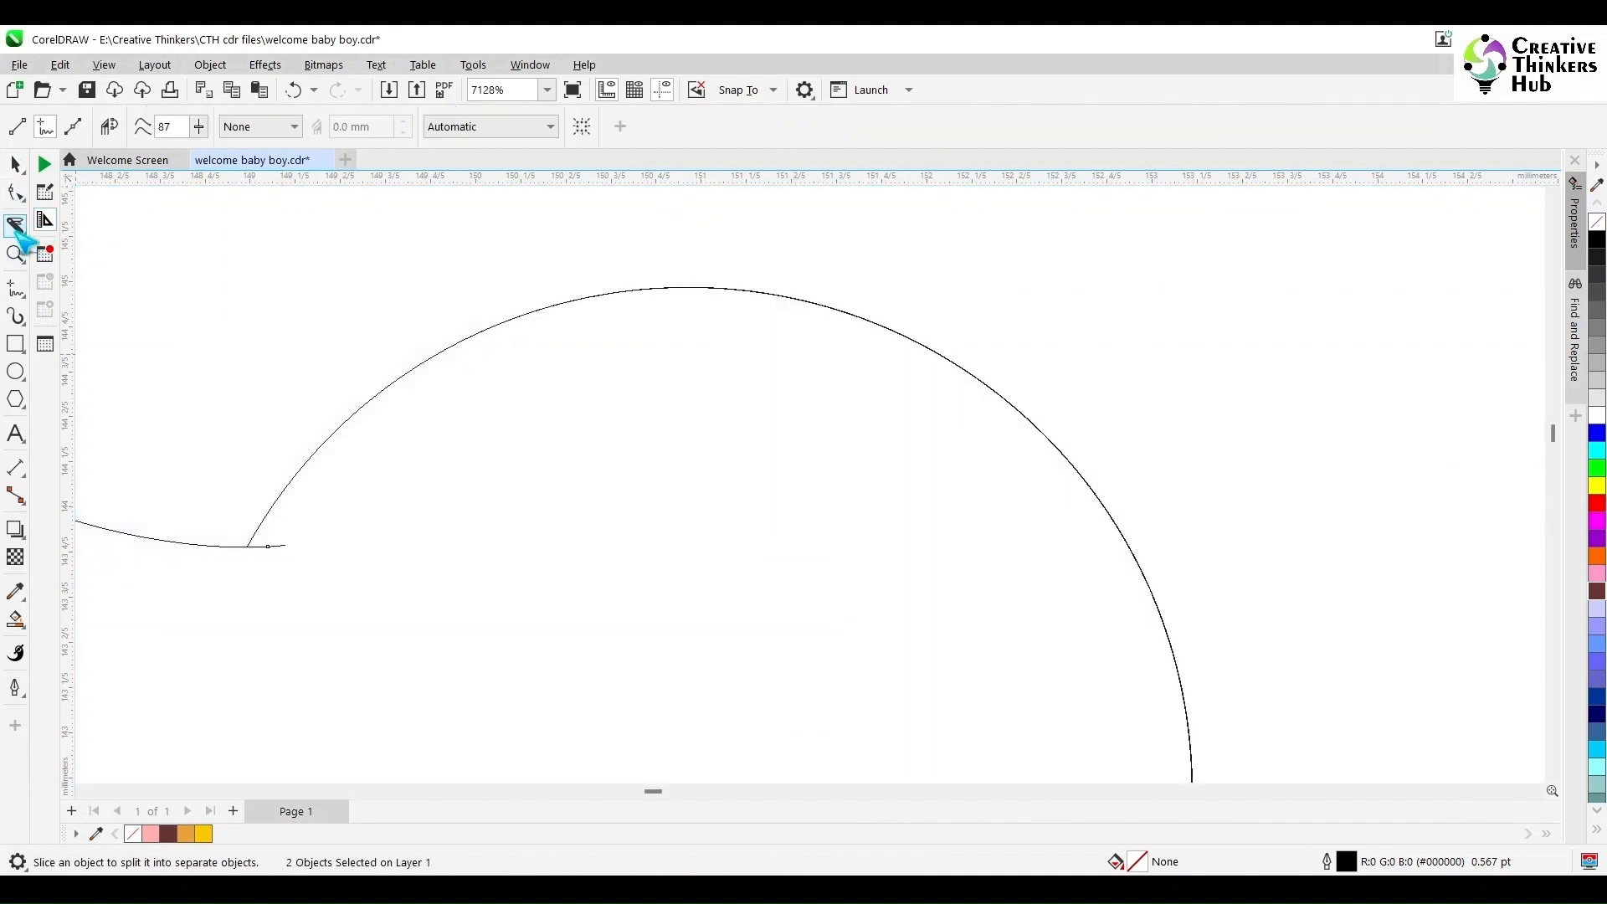
click(22, 231)
click(115, 270)
click(274, 546)
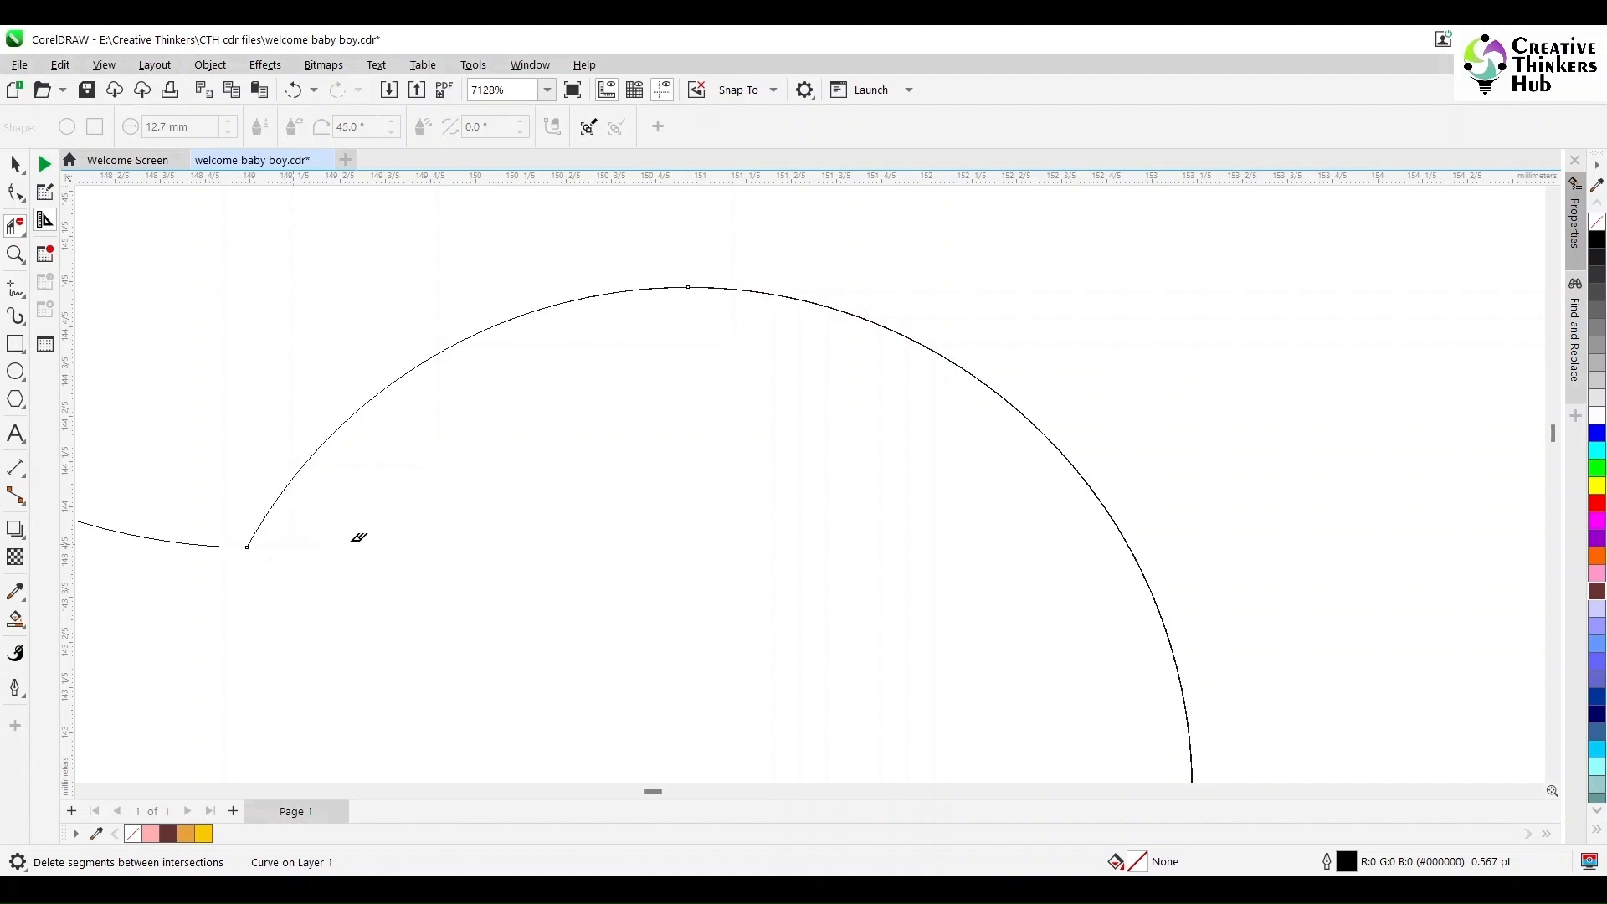
scroll(358, 537, down, 8)
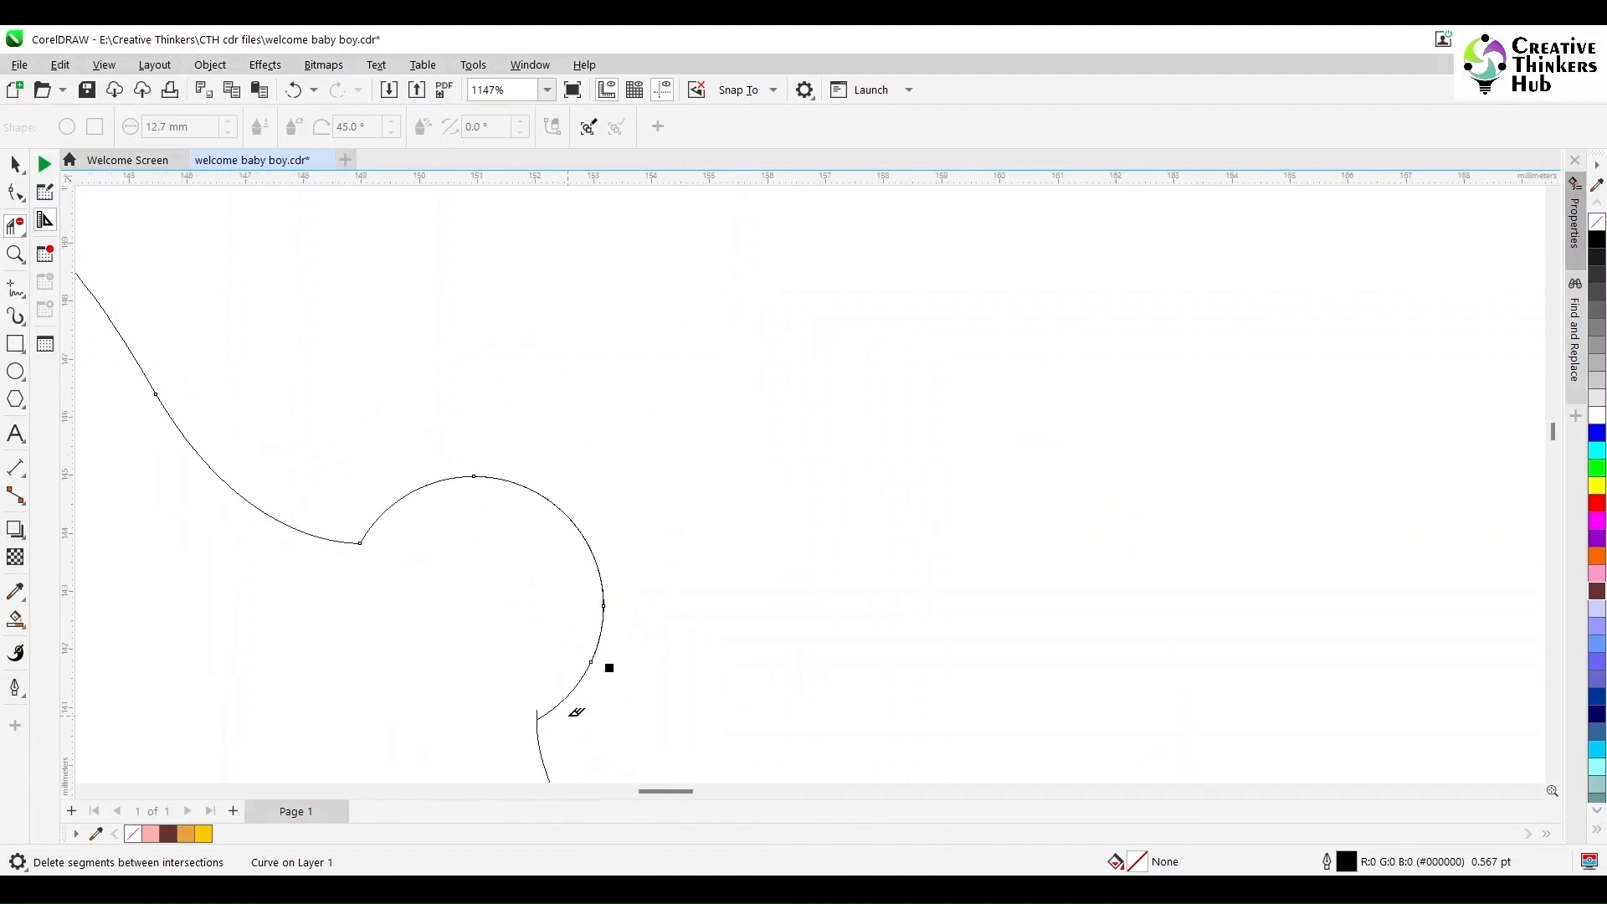
scroll(577, 712, up, 6)
scroll(527, 670, down, 8)
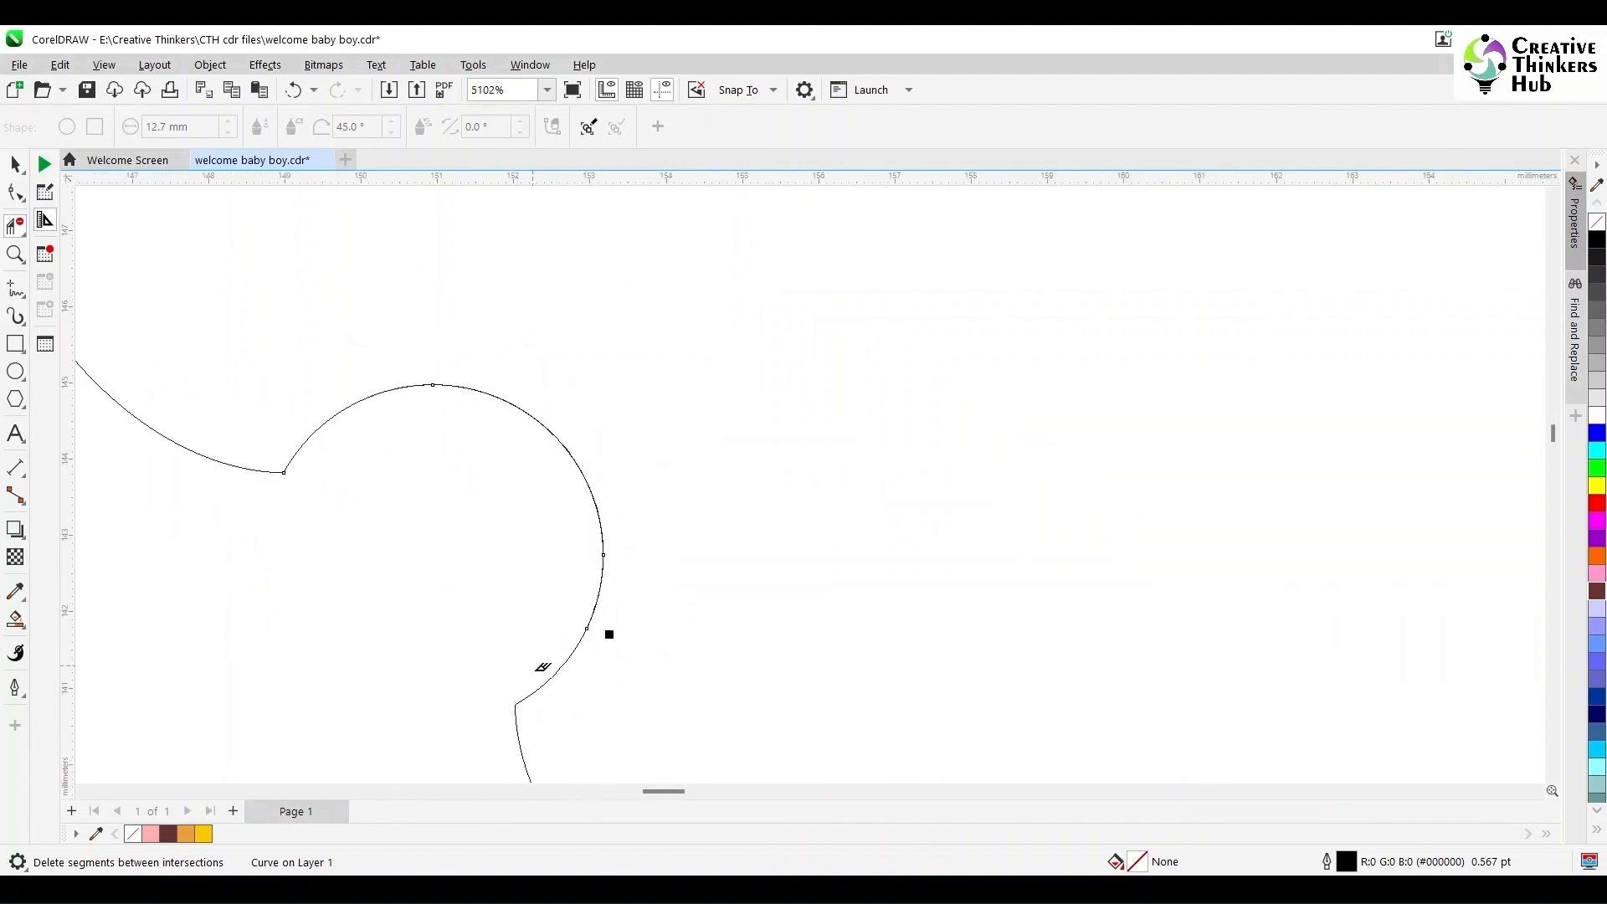
- Switch back from wireframe to normal view and rotate a copy of the rope 120°
key(space)
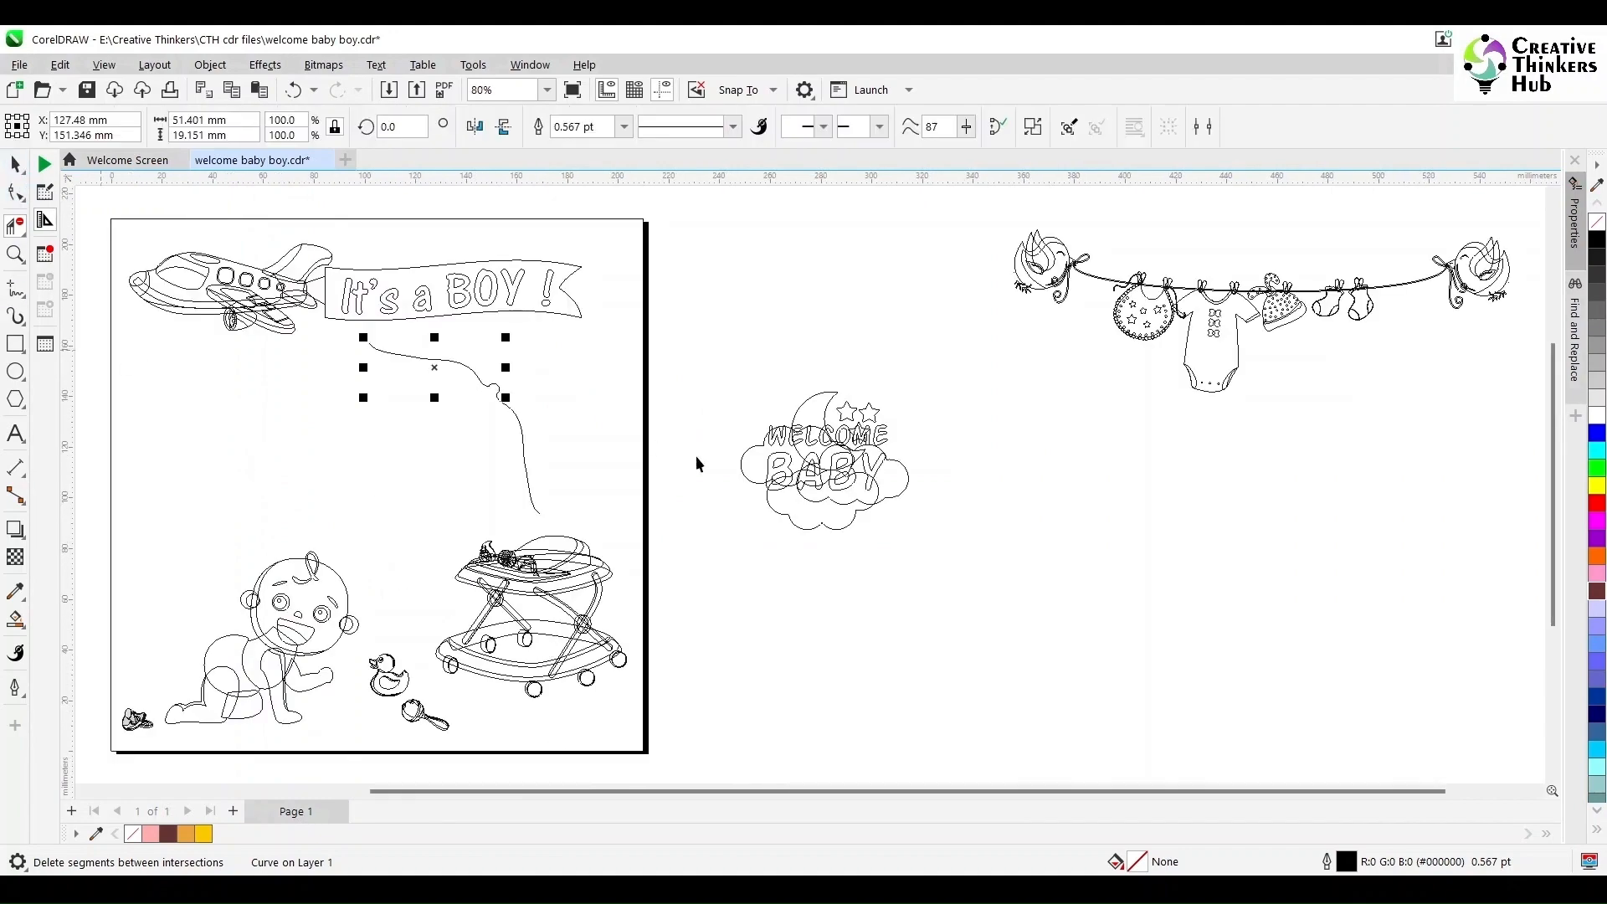
click(707, 369)
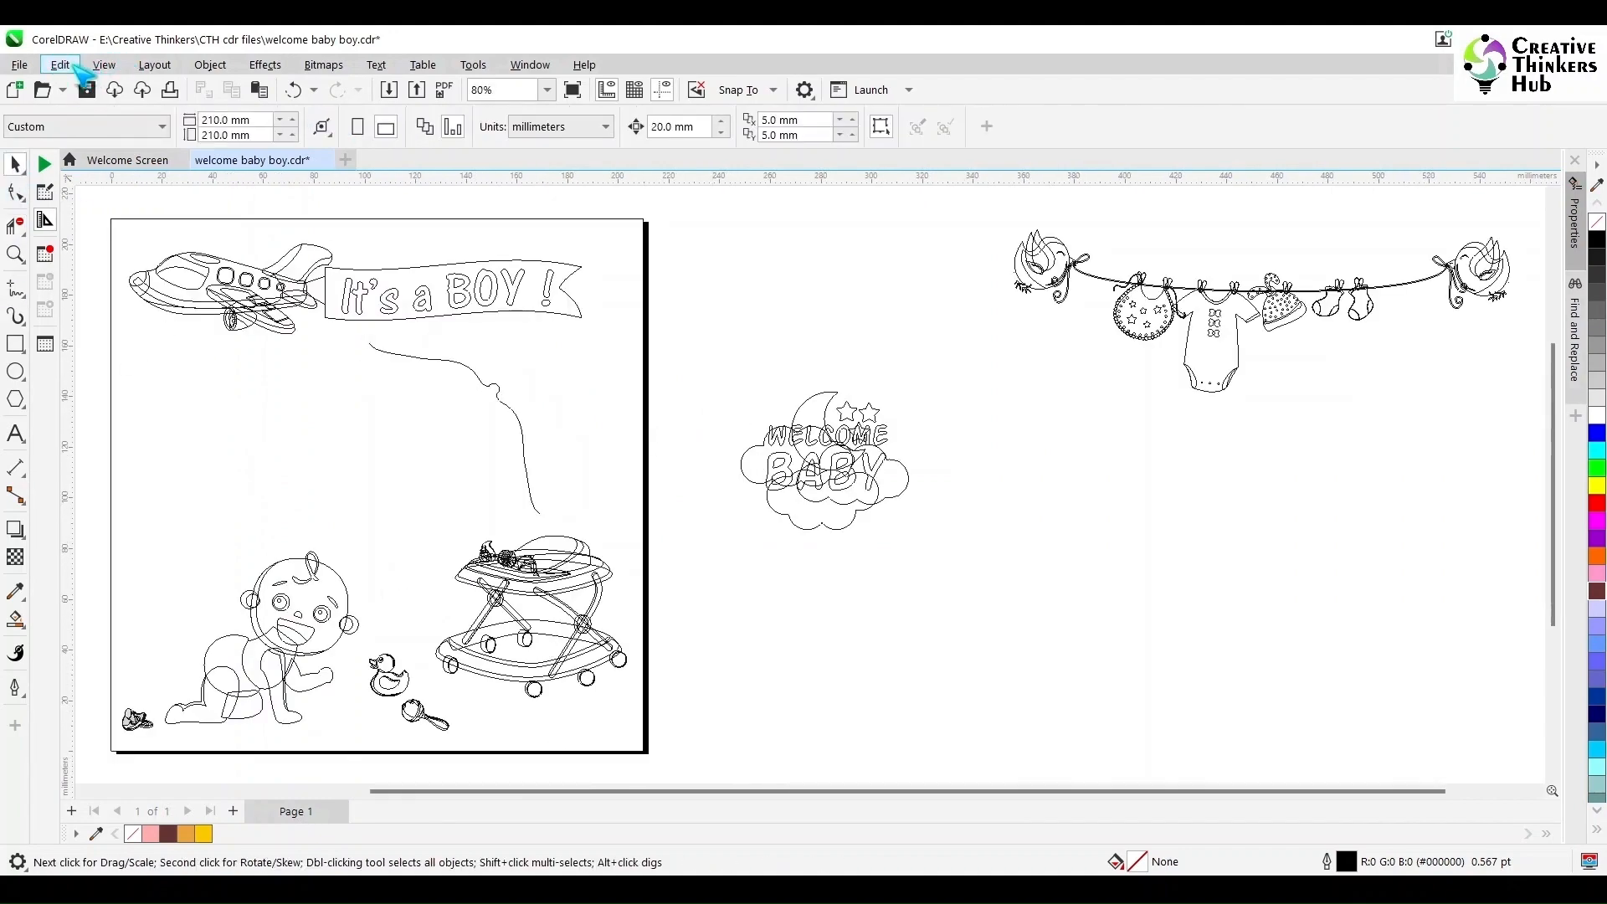
click(104, 65)
click(125, 110)
click(527, 493)
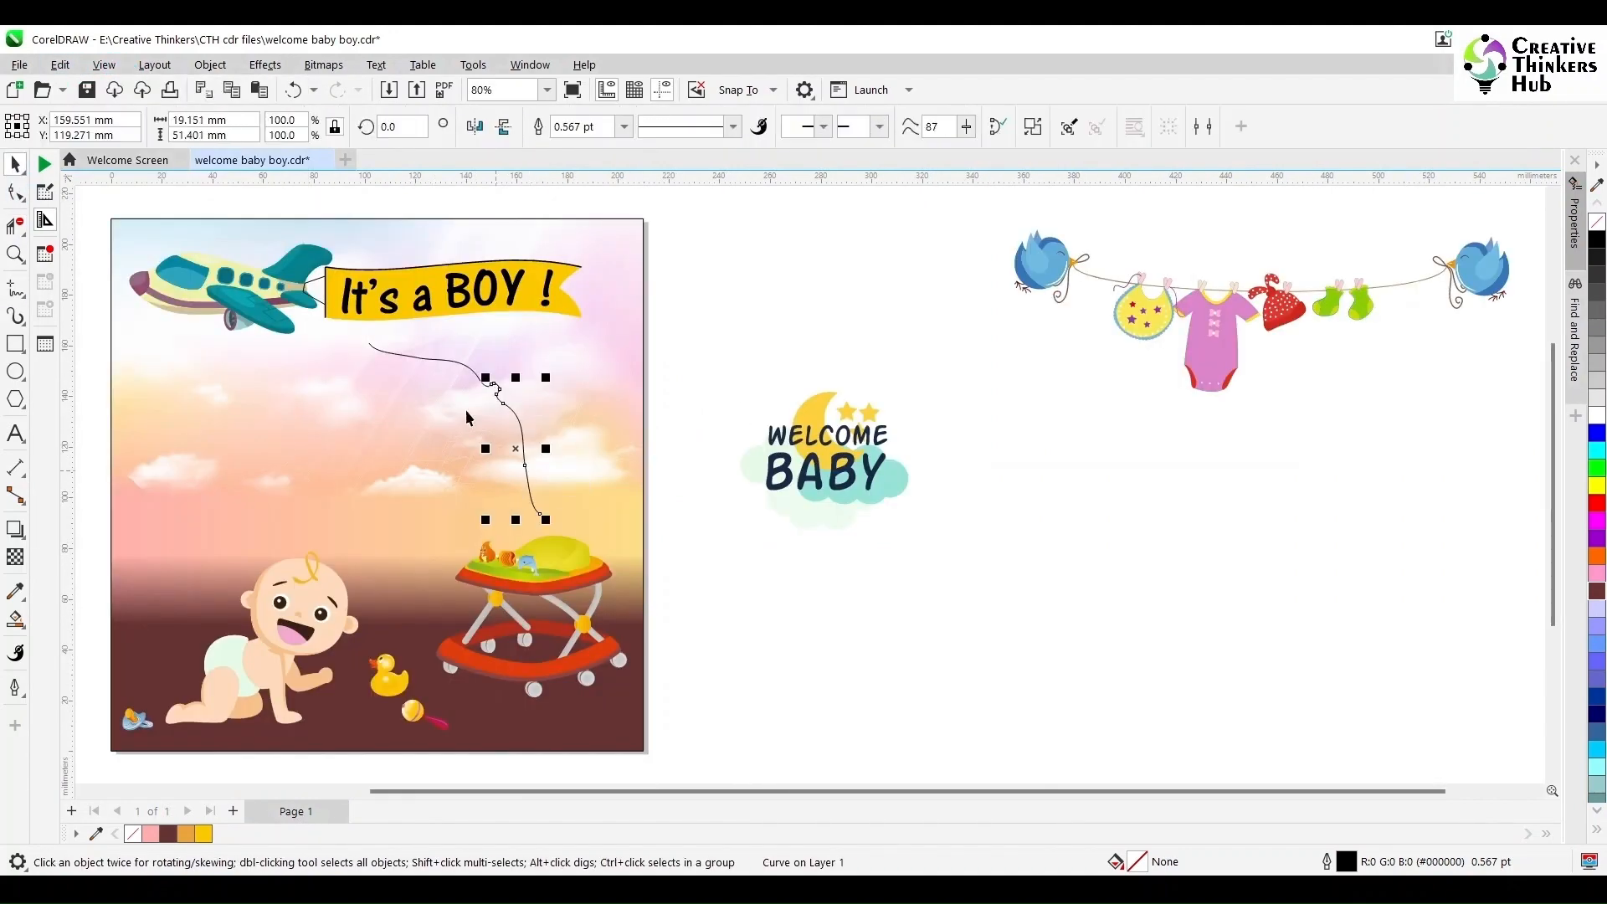
shift+click(463, 363)
click(581, 132)
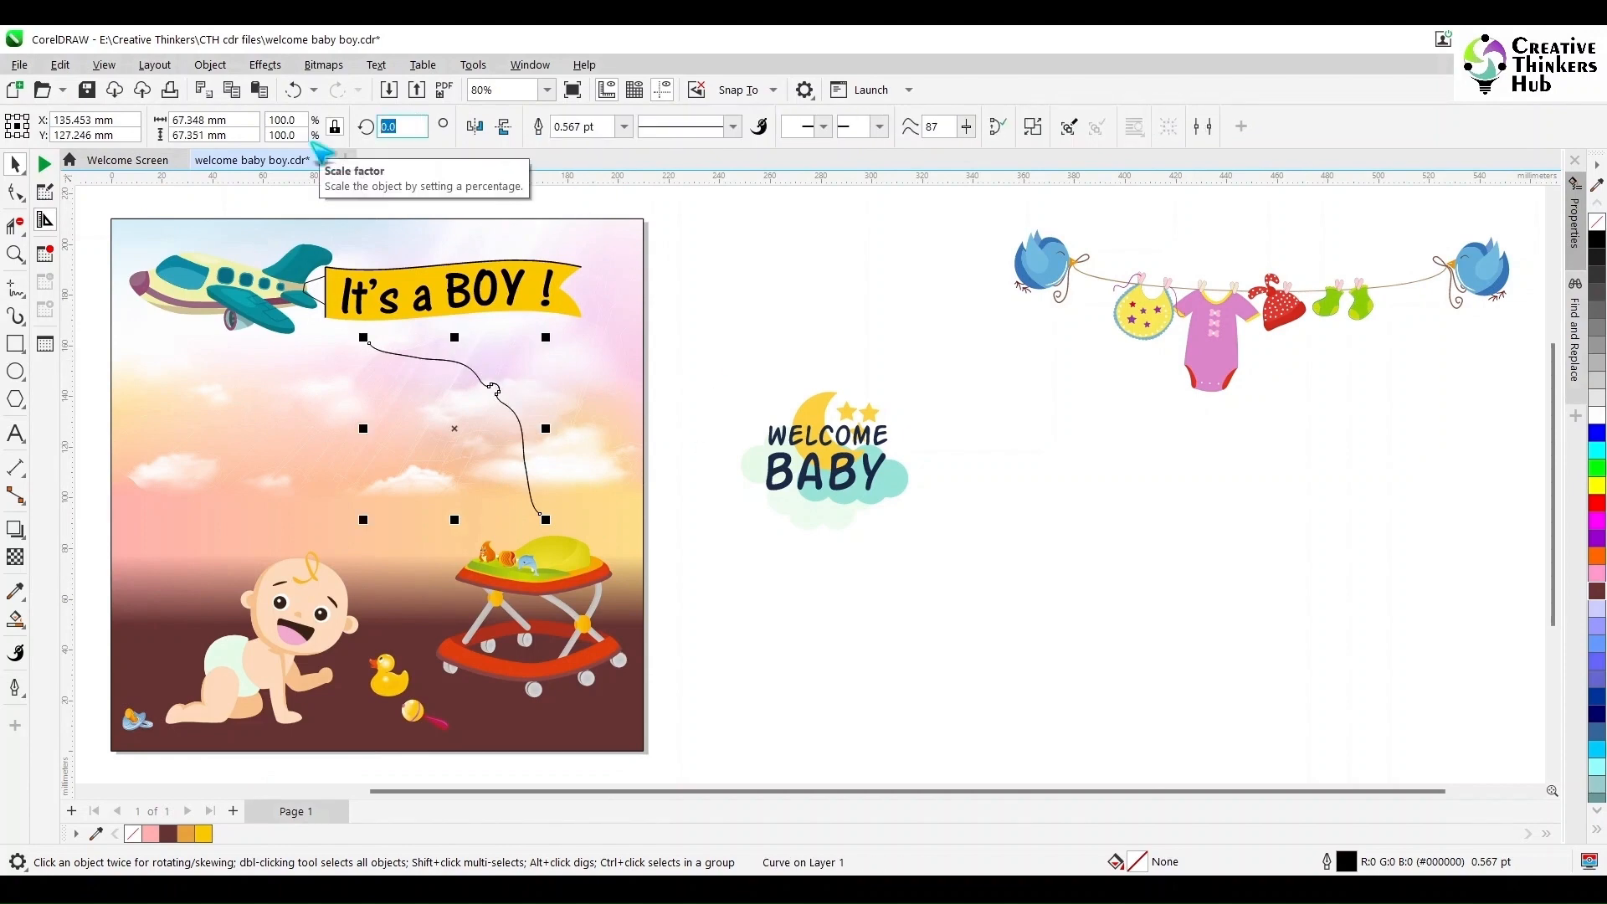
text(120)
key(Return)
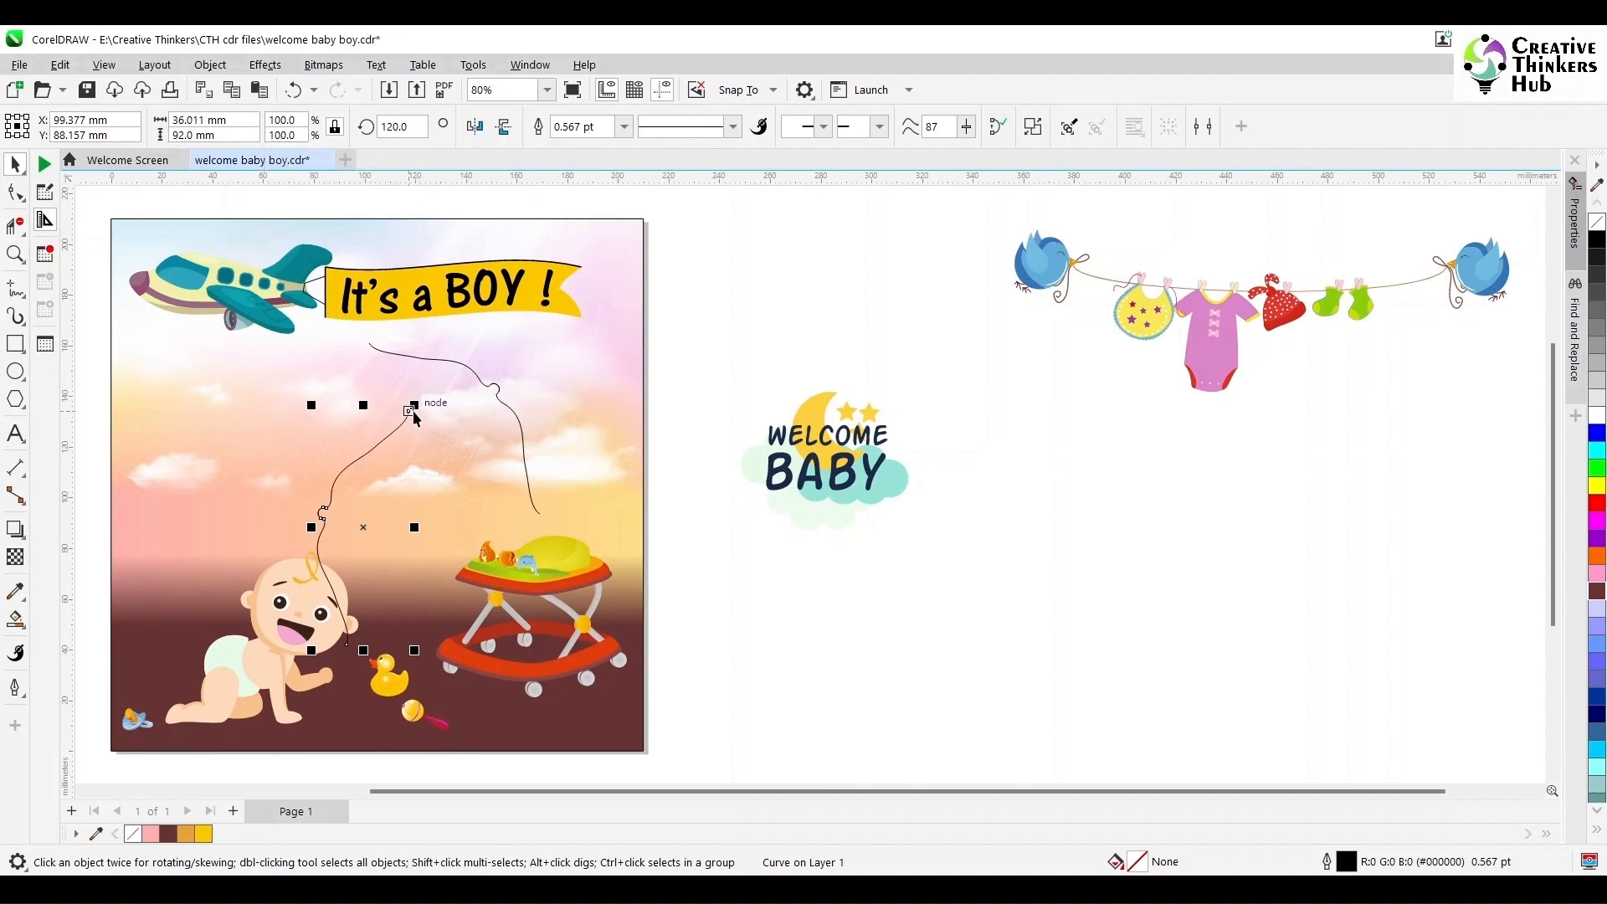
- Link the 120° rope copy to the first rope's end, then add a 240° copy to close the frame
drag(409, 412, 369, 344)
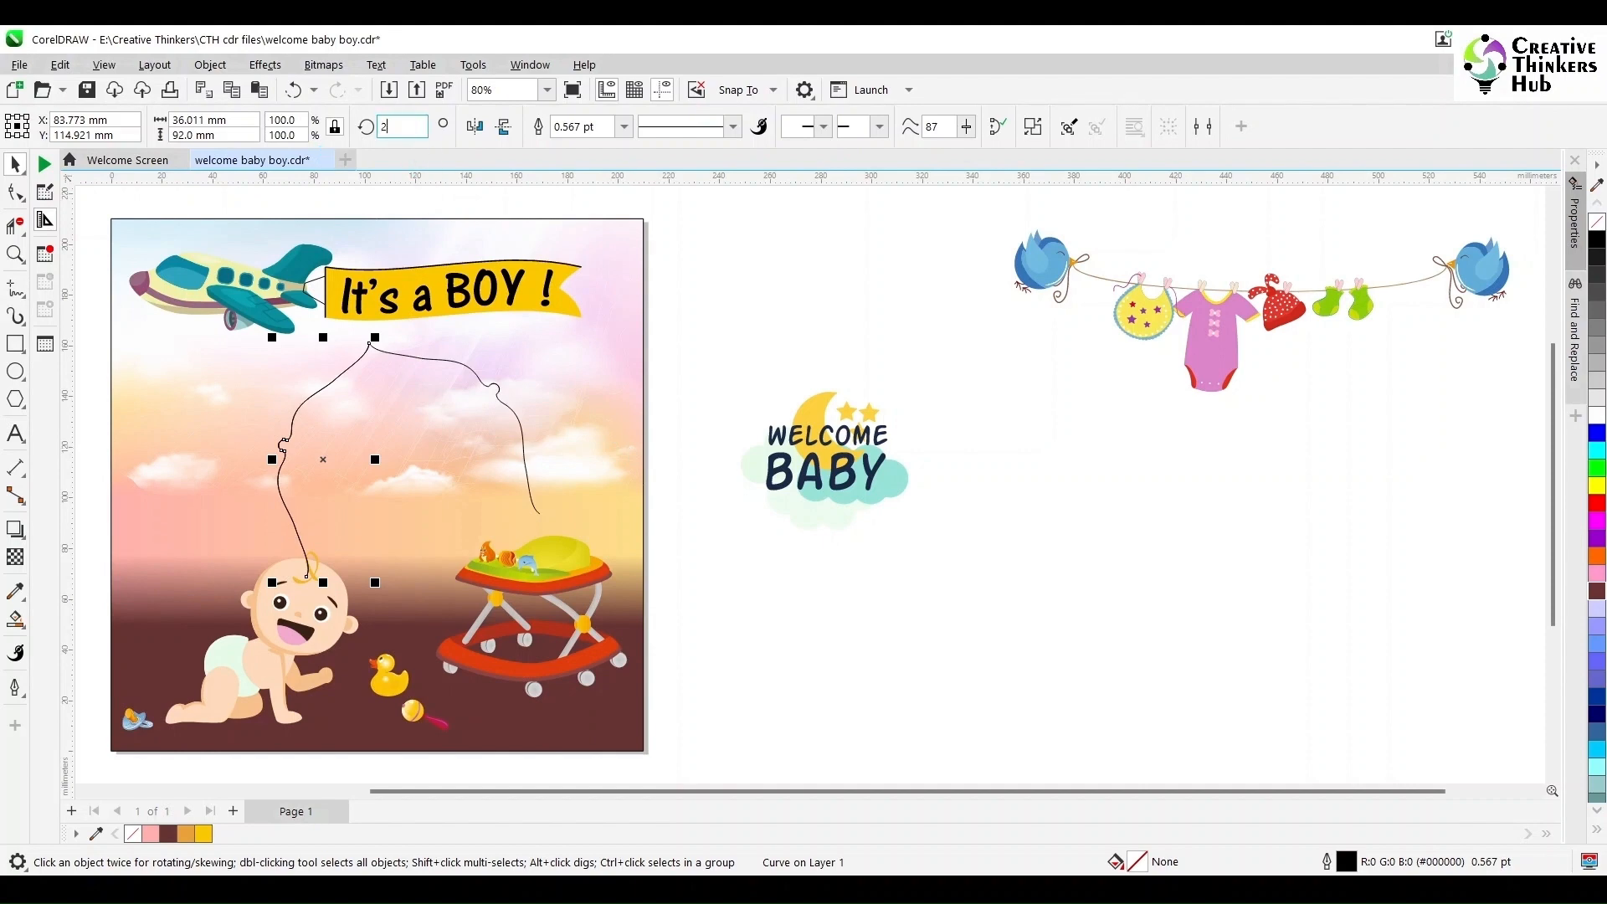
key(Return)
drag(199, 480, 311, 577)
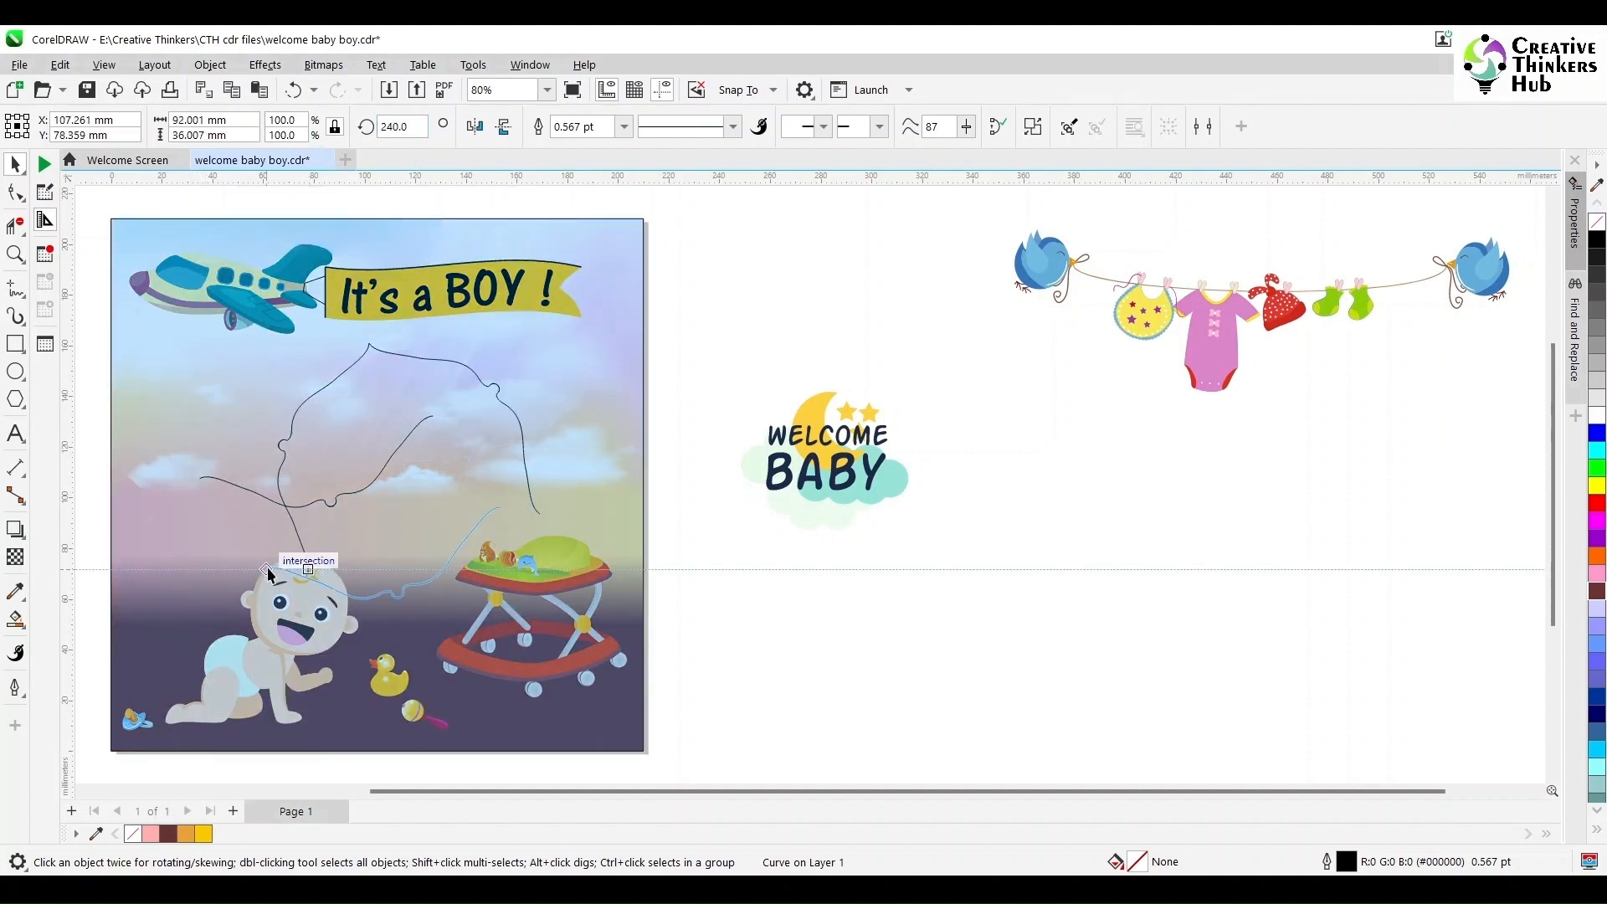
drag(500, 508, 539, 514)
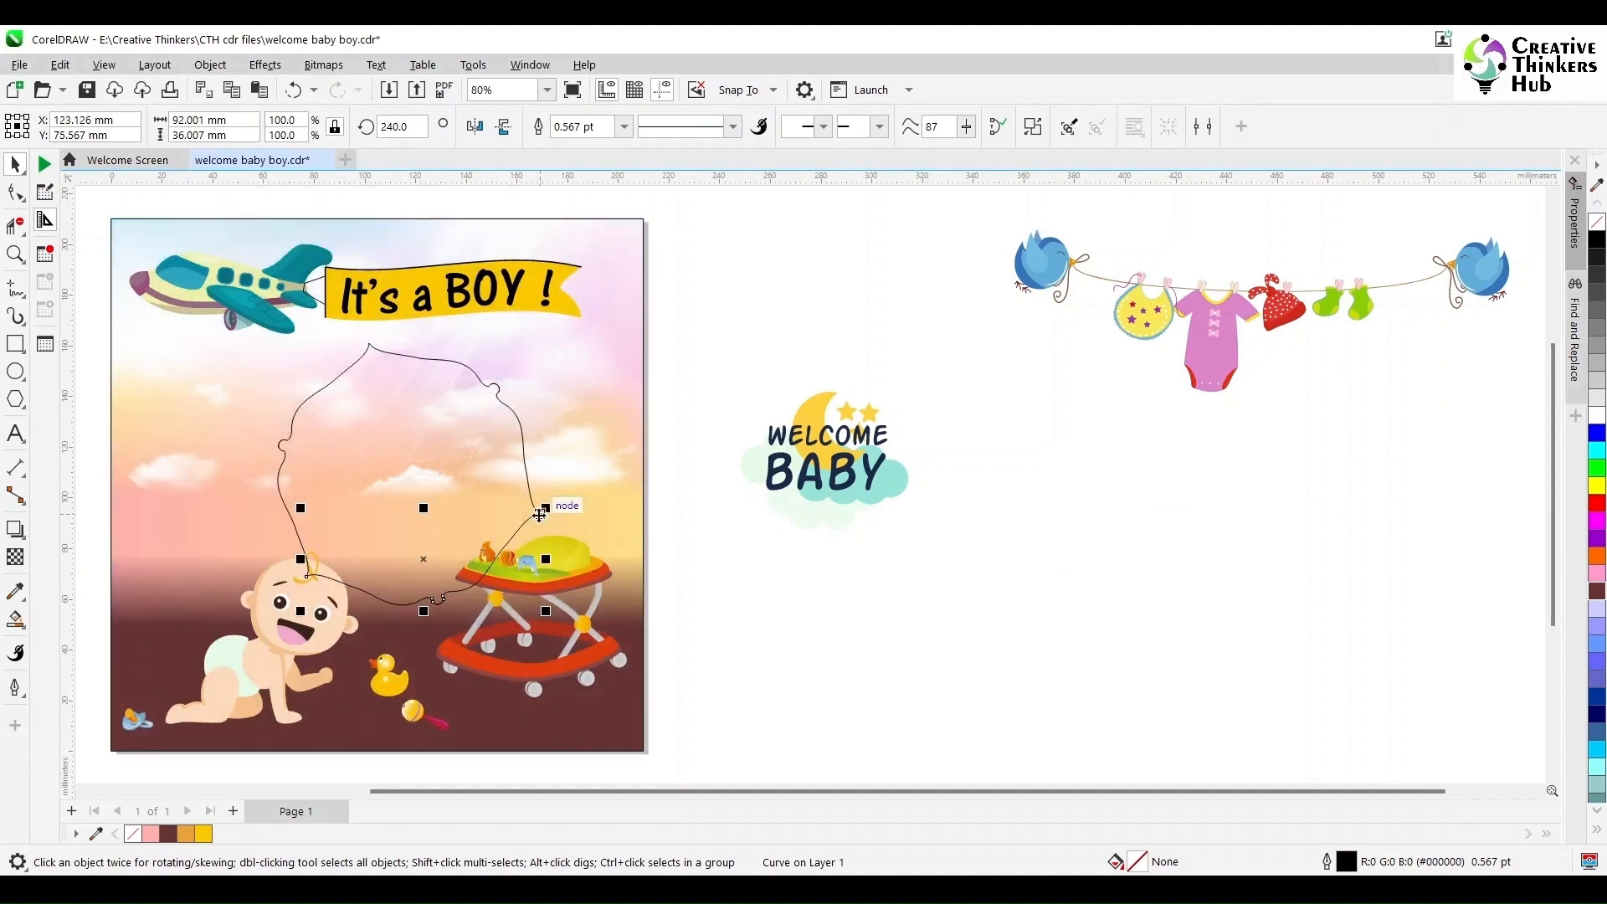
- Group the three rope pieces and rotate the group to 45°
shift+click(529, 473)
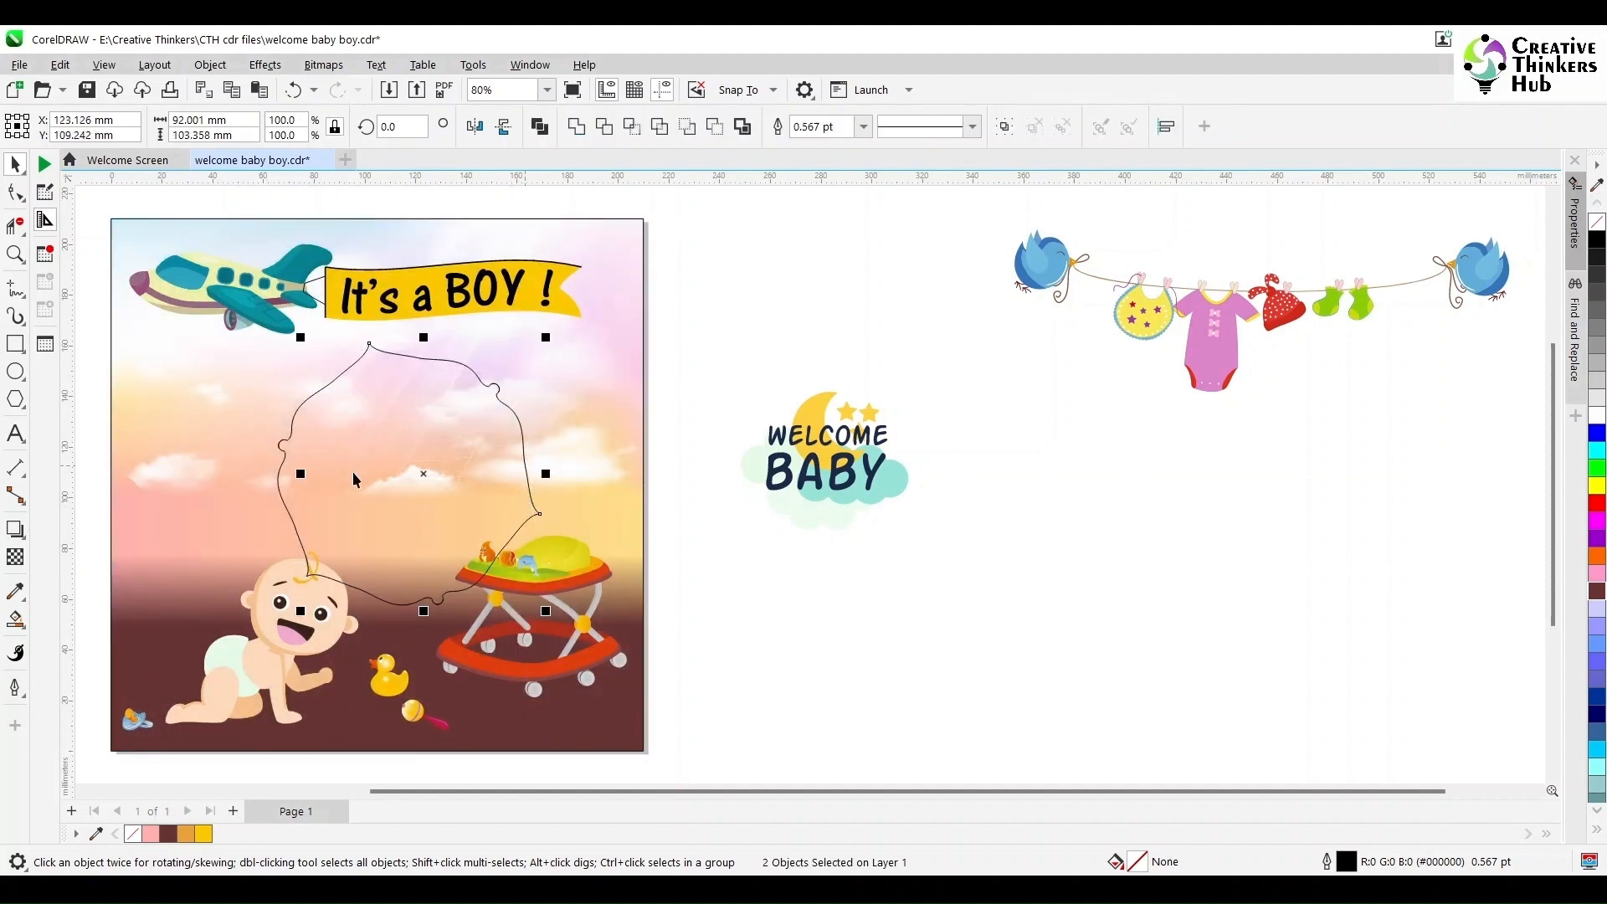
shift+click(287, 508)
key(ctrl+g)
drag(407, 466, 397, 446)
click(396, 449)
drag(537, 592, 574, 506)
mouse_move(540, 597)
mouse_down()
mouse_move(563, 568)
mouse_move(539, 592)
mouse_up()
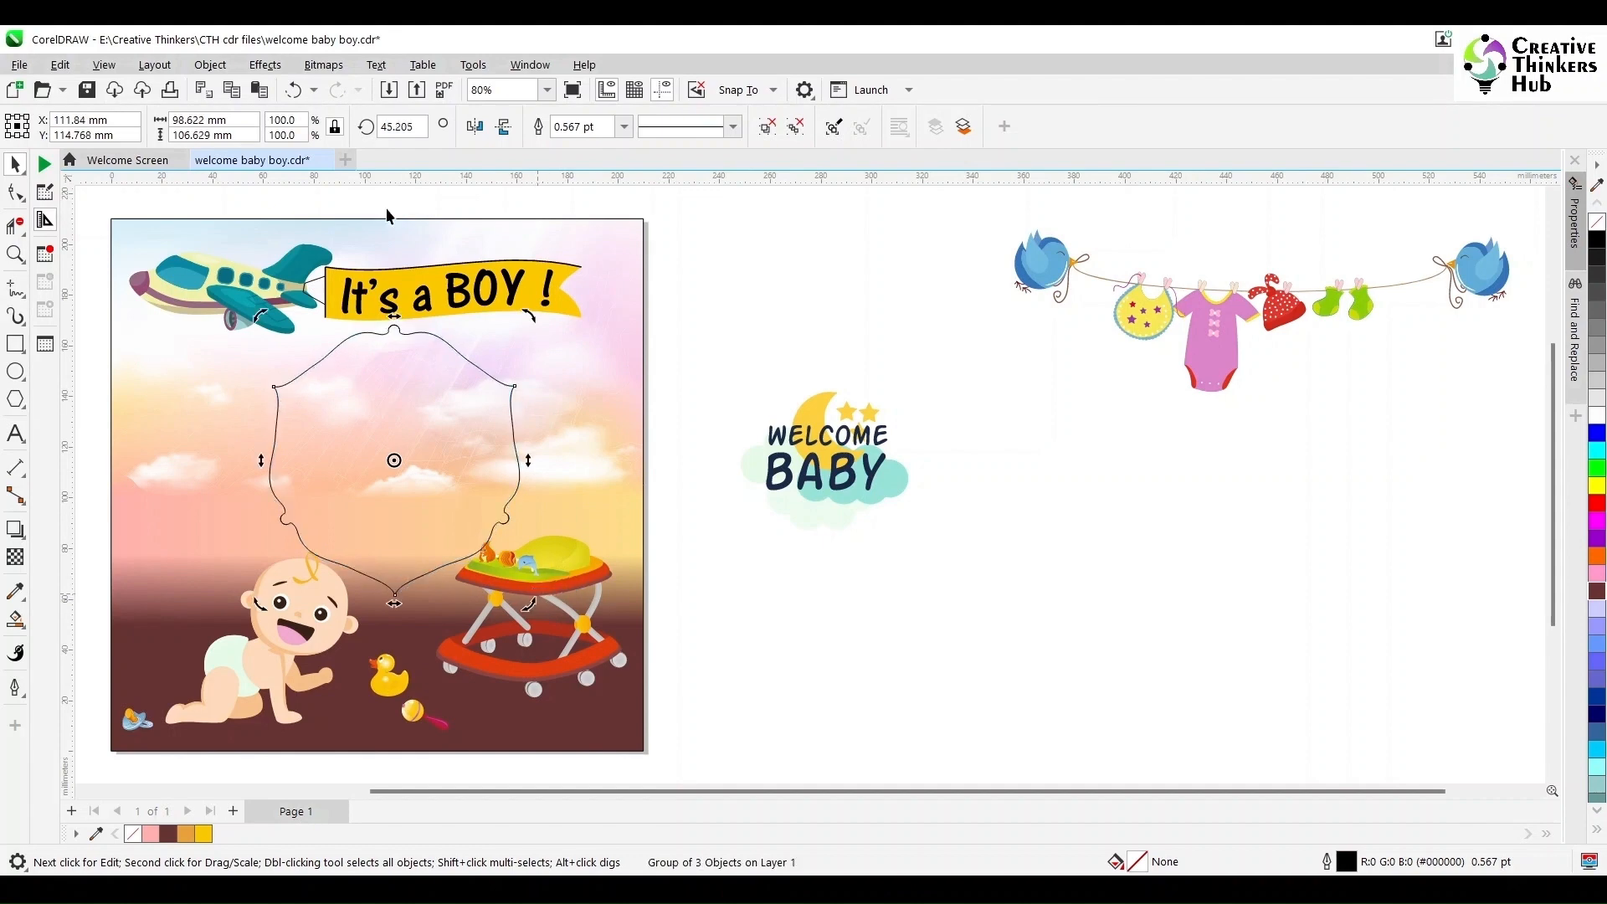
text(4)
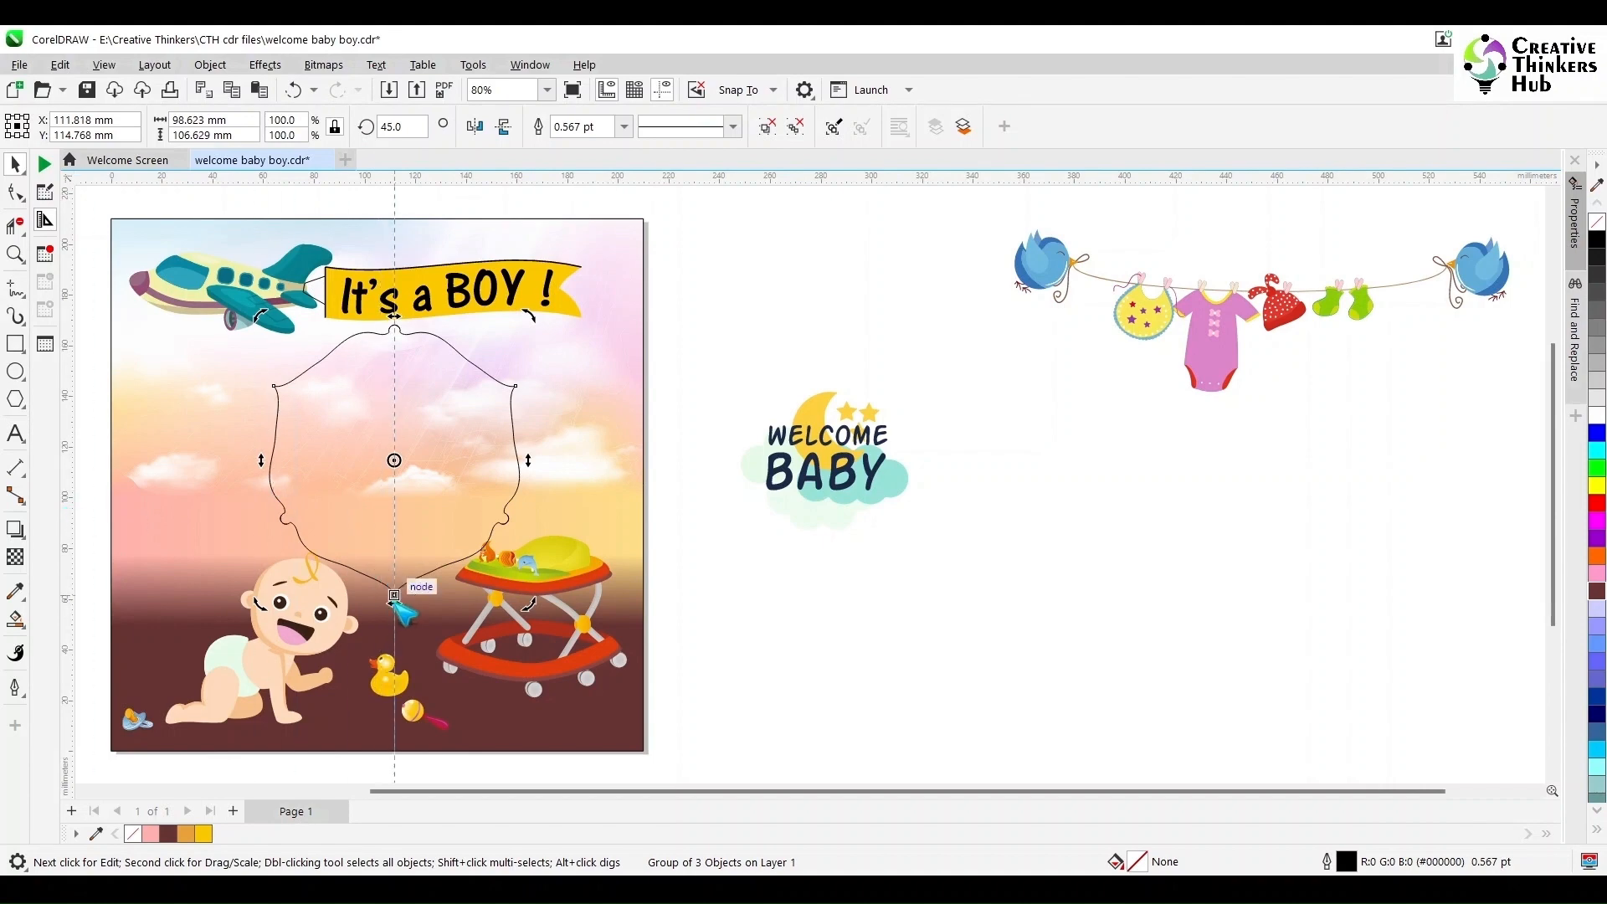
- Resize and reposition the rope frame on the poster, then combine it into a single curve
click(396, 610)
click(488, 477)
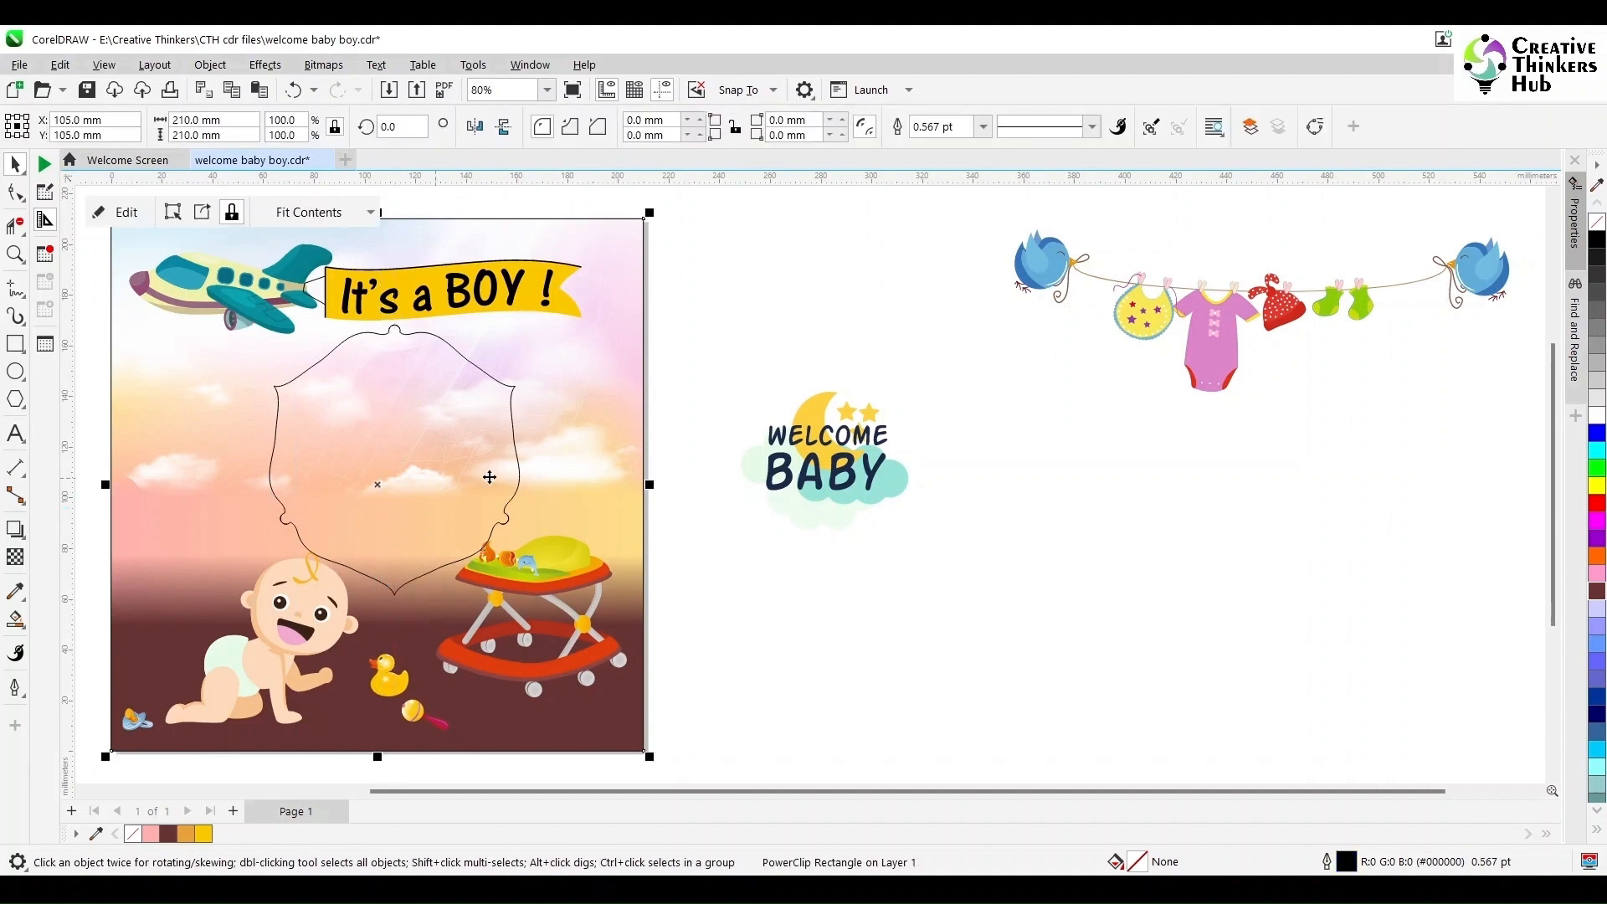
click(517, 453)
drag(526, 601, 510, 586)
drag(394, 460, 397, 455)
drag(512, 579, 506, 573)
click(766, 127)
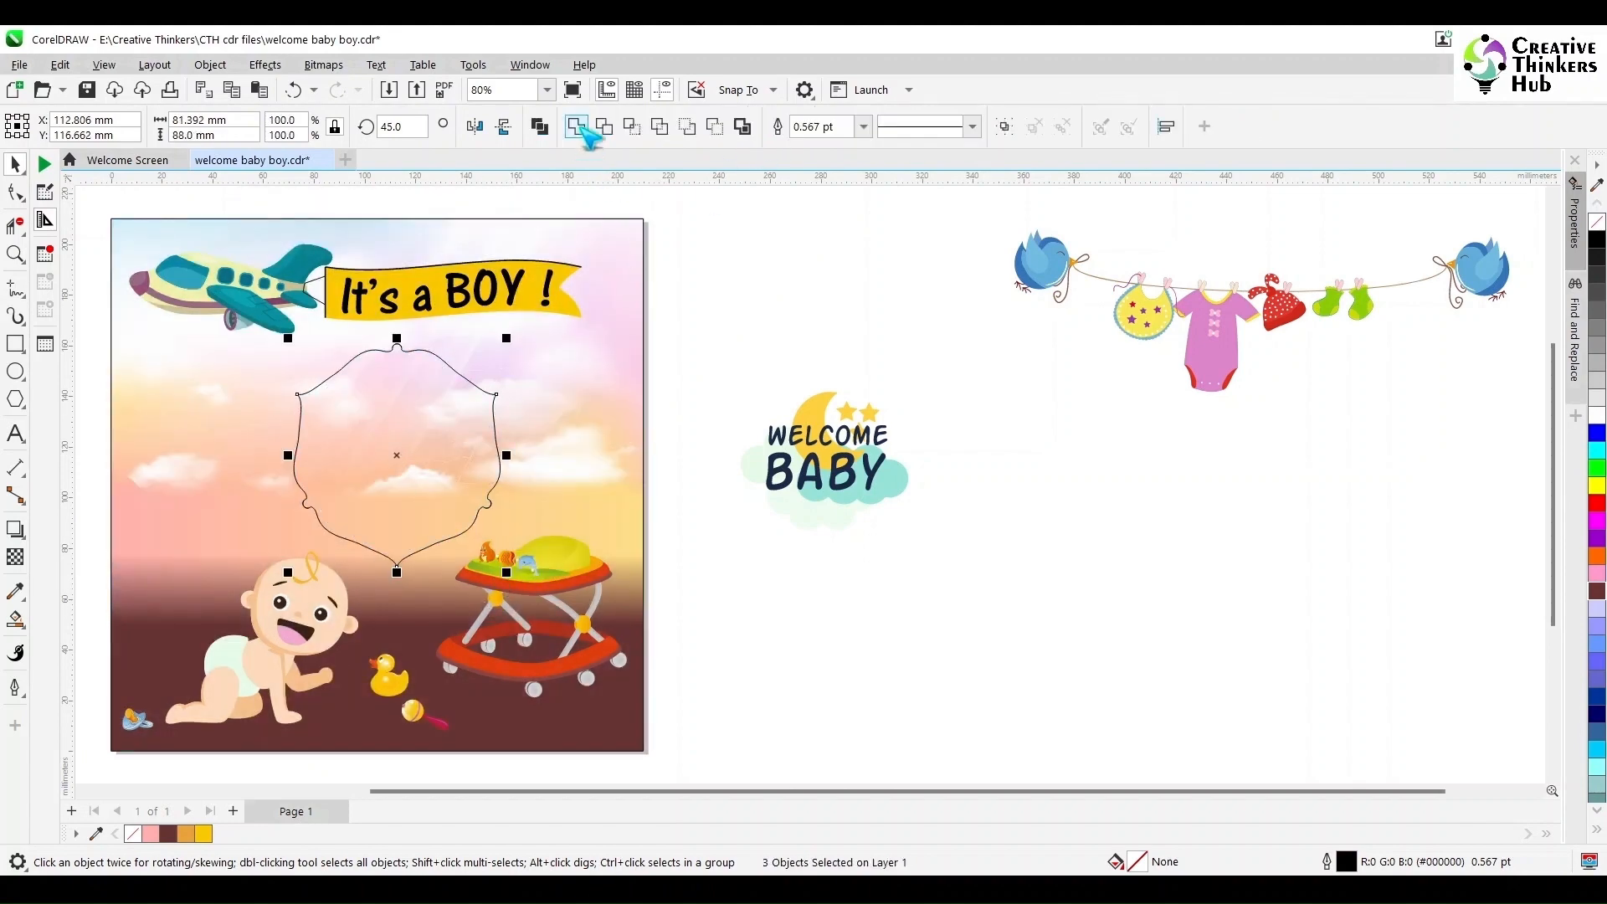
- Try a cyan fill with no outline on the frame, then undo it
click(1597, 450)
right_click(1597, 221)
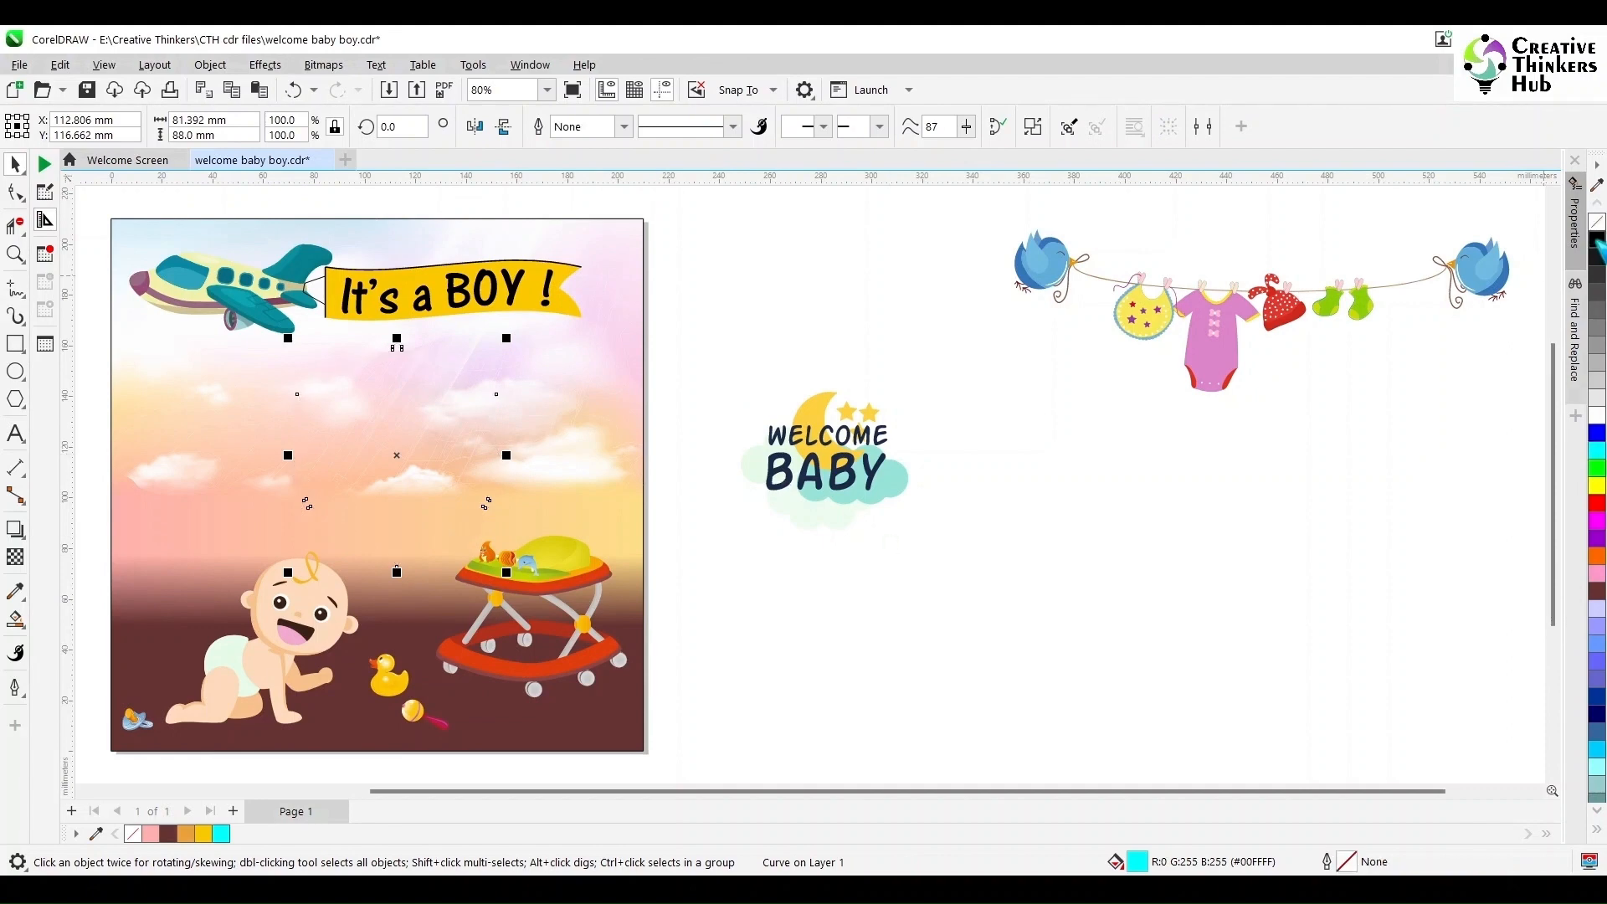
key(ctrl+z)
key(ctrl+z)
scroll(503, 473, up, 3)
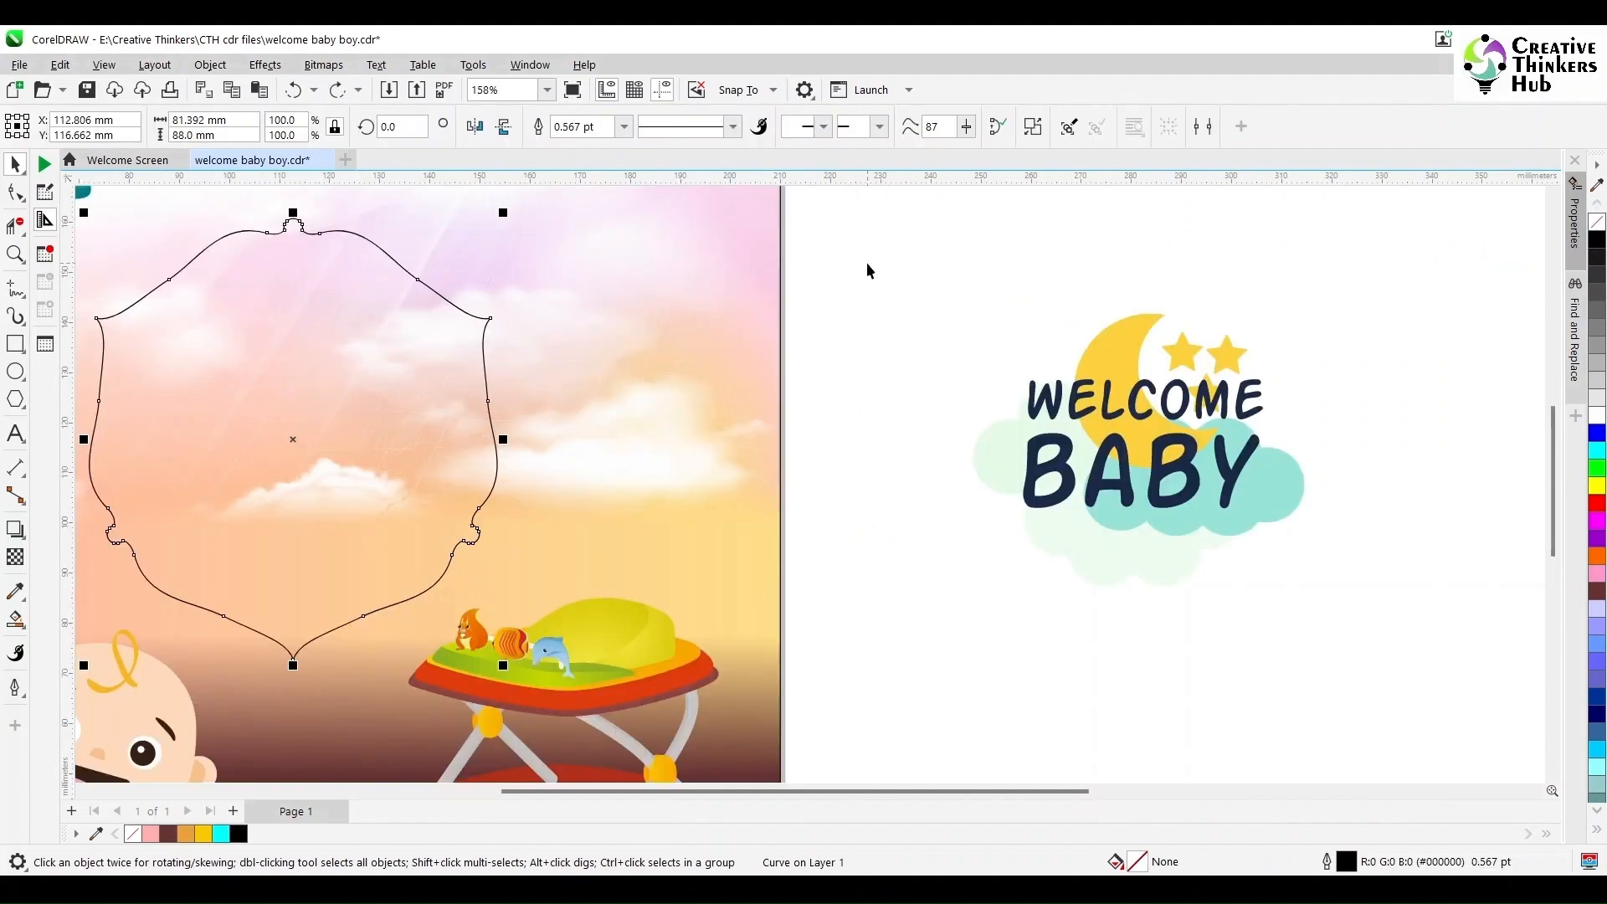
key(ctrl+shift+z)
key(ctrl+shift+z)
key(ctrl+z)
key(ctrl+z)
key(ctrl+z)
- Move the frame aside and delete the leftover duplicate outline on the poster
click(747, 130)
scroll(871, 497, down, 3)
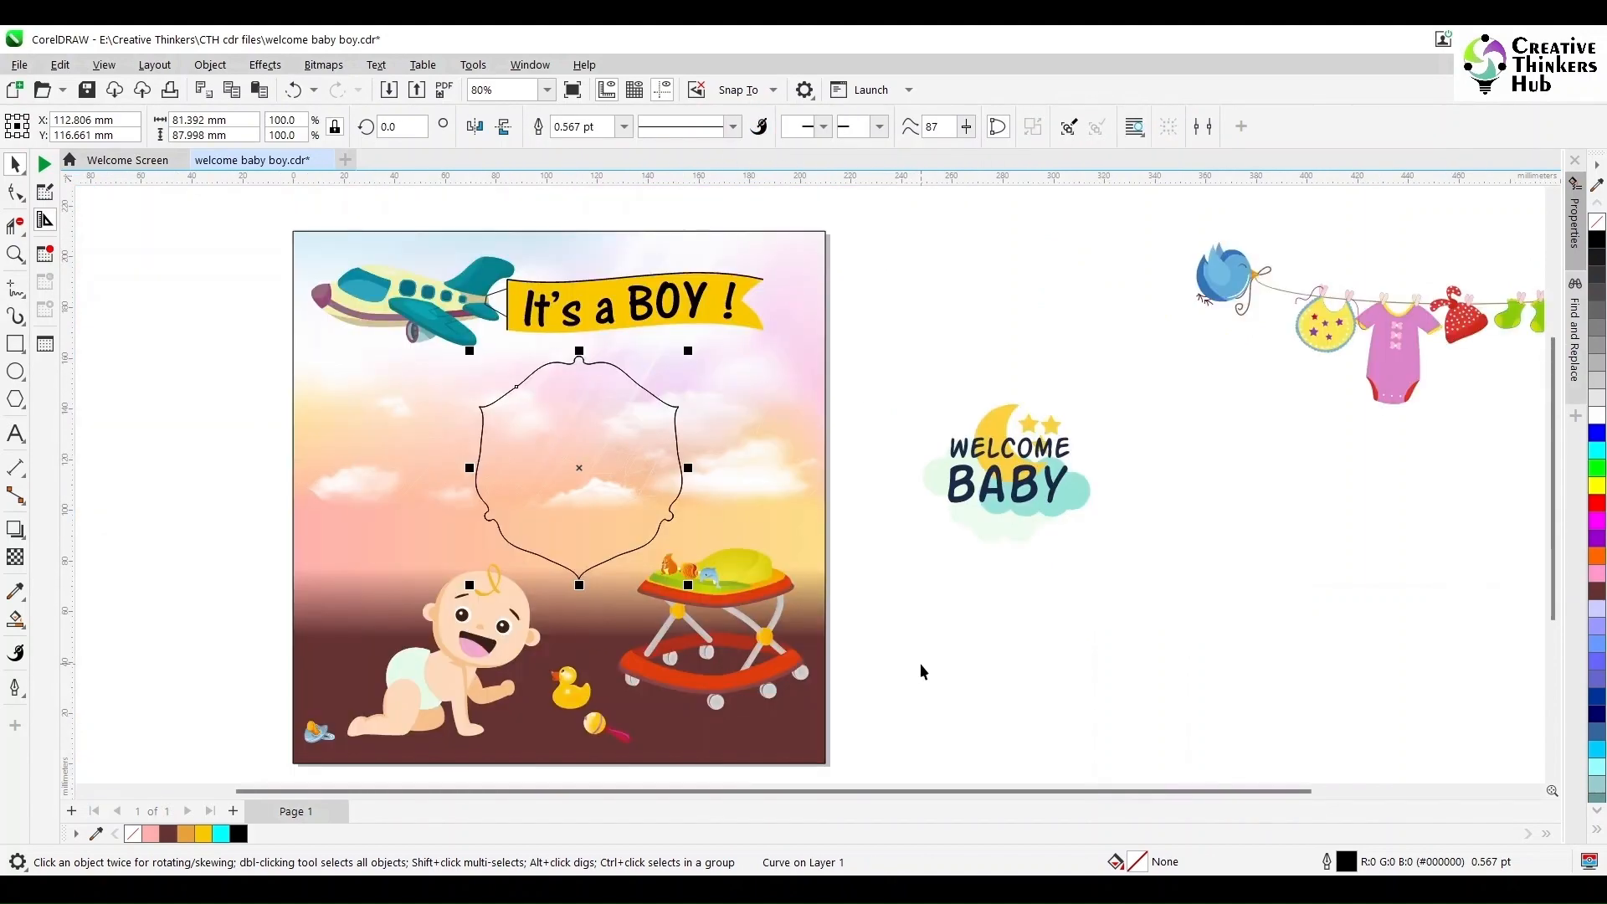
drag(580, 469, 250, 462)
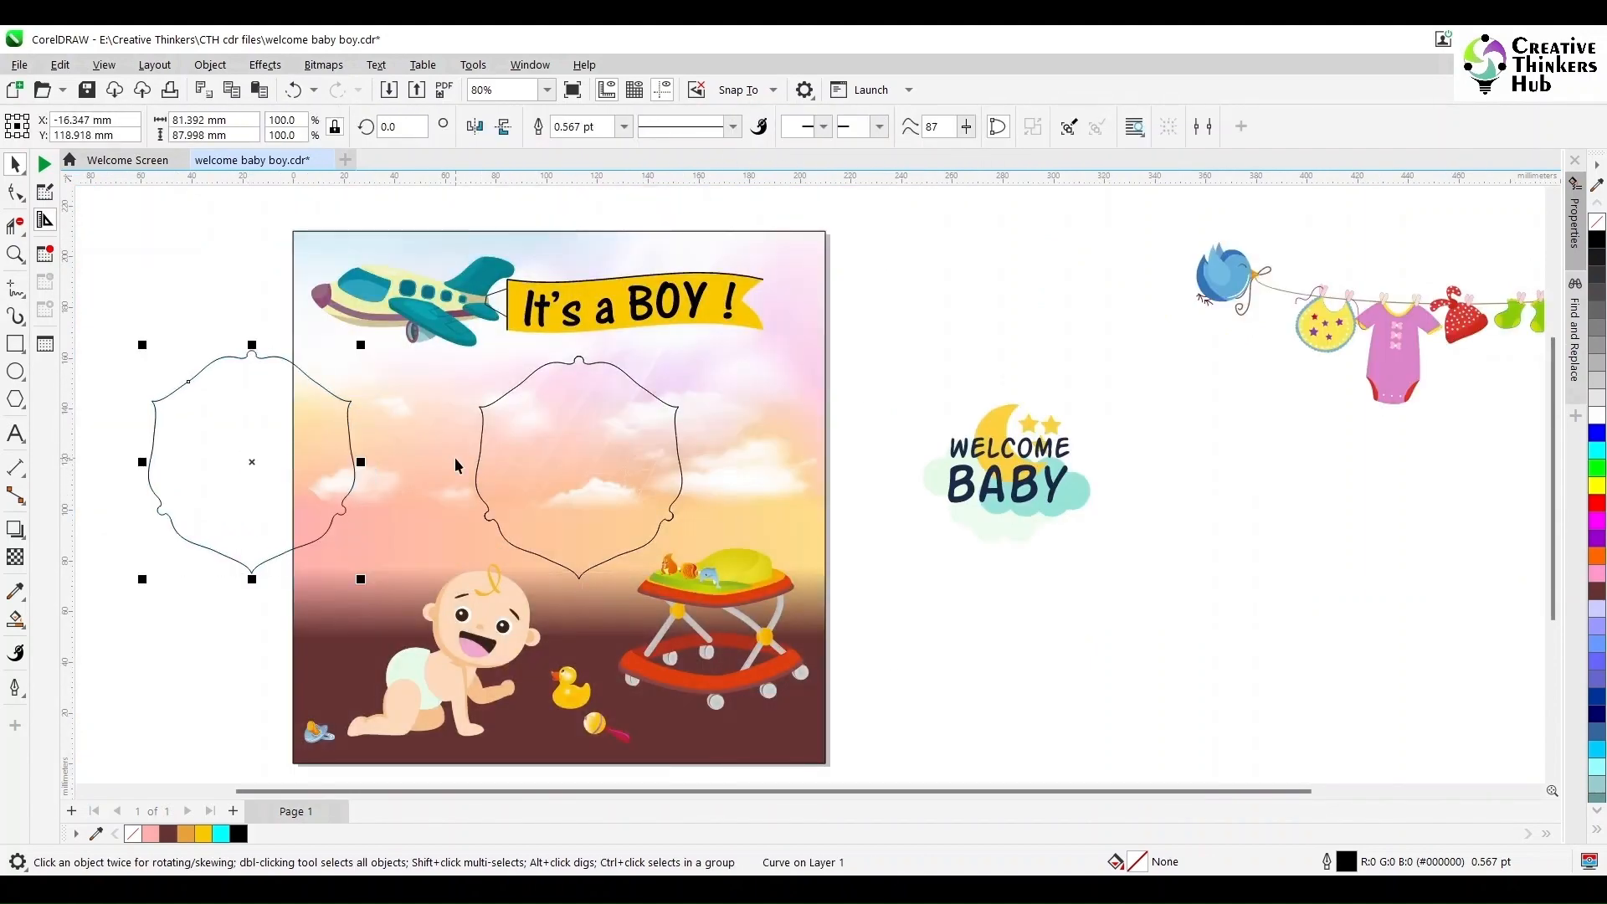
drag(879, 337, 438, 593)
key(Delete)
- Center the frame on the poster and raise it slightly above the baby
click(233, 489)
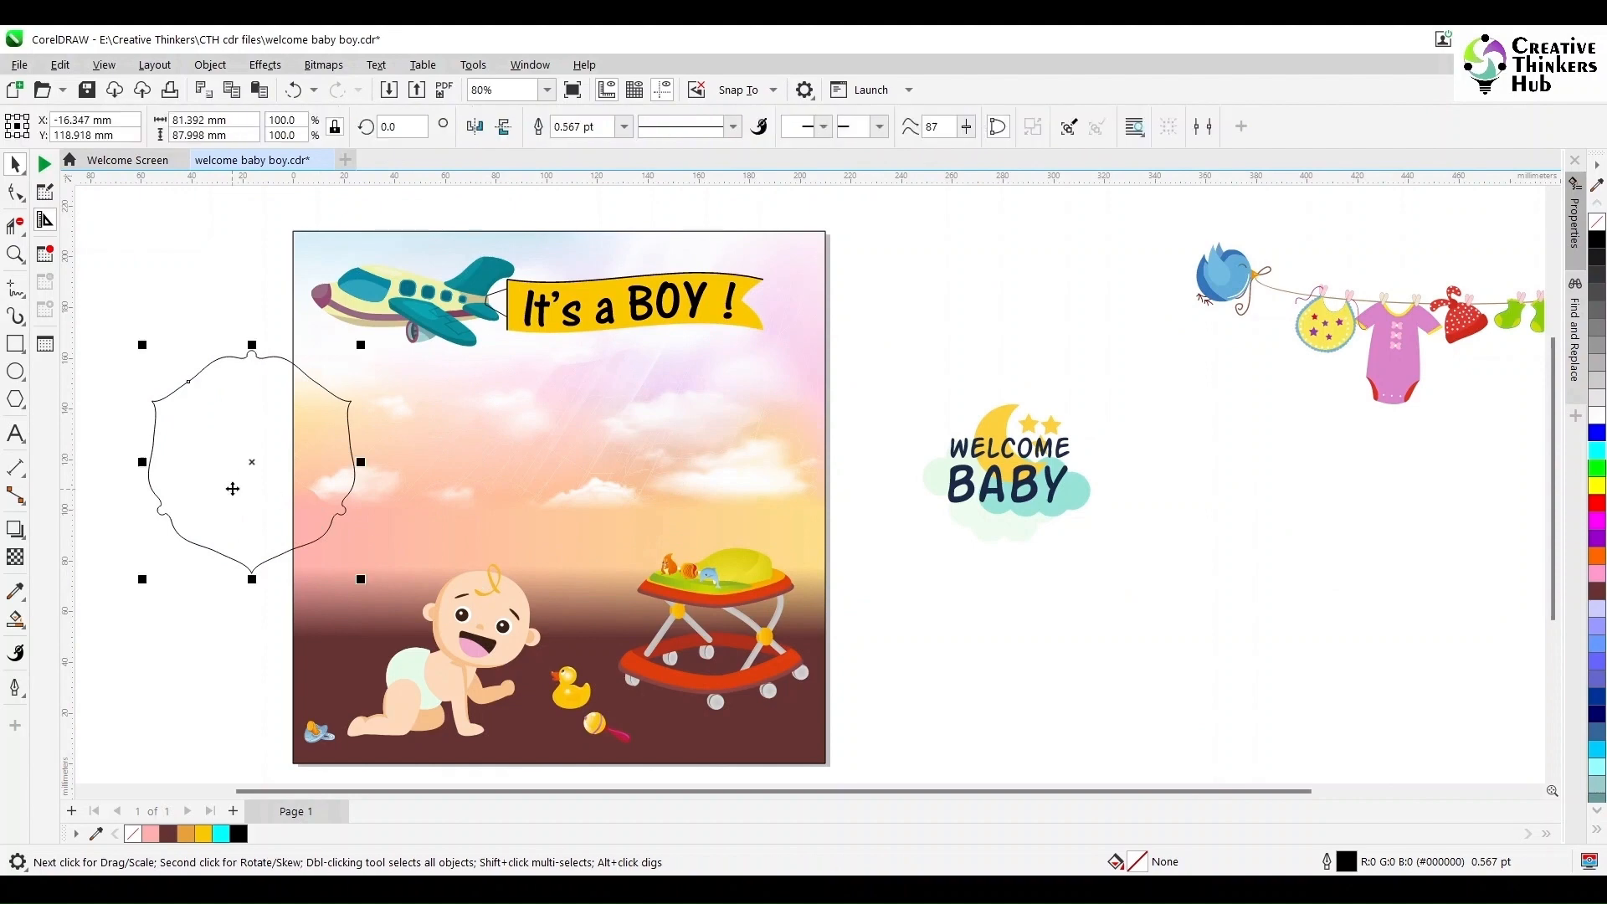
drag(259, 463, 545, 460)
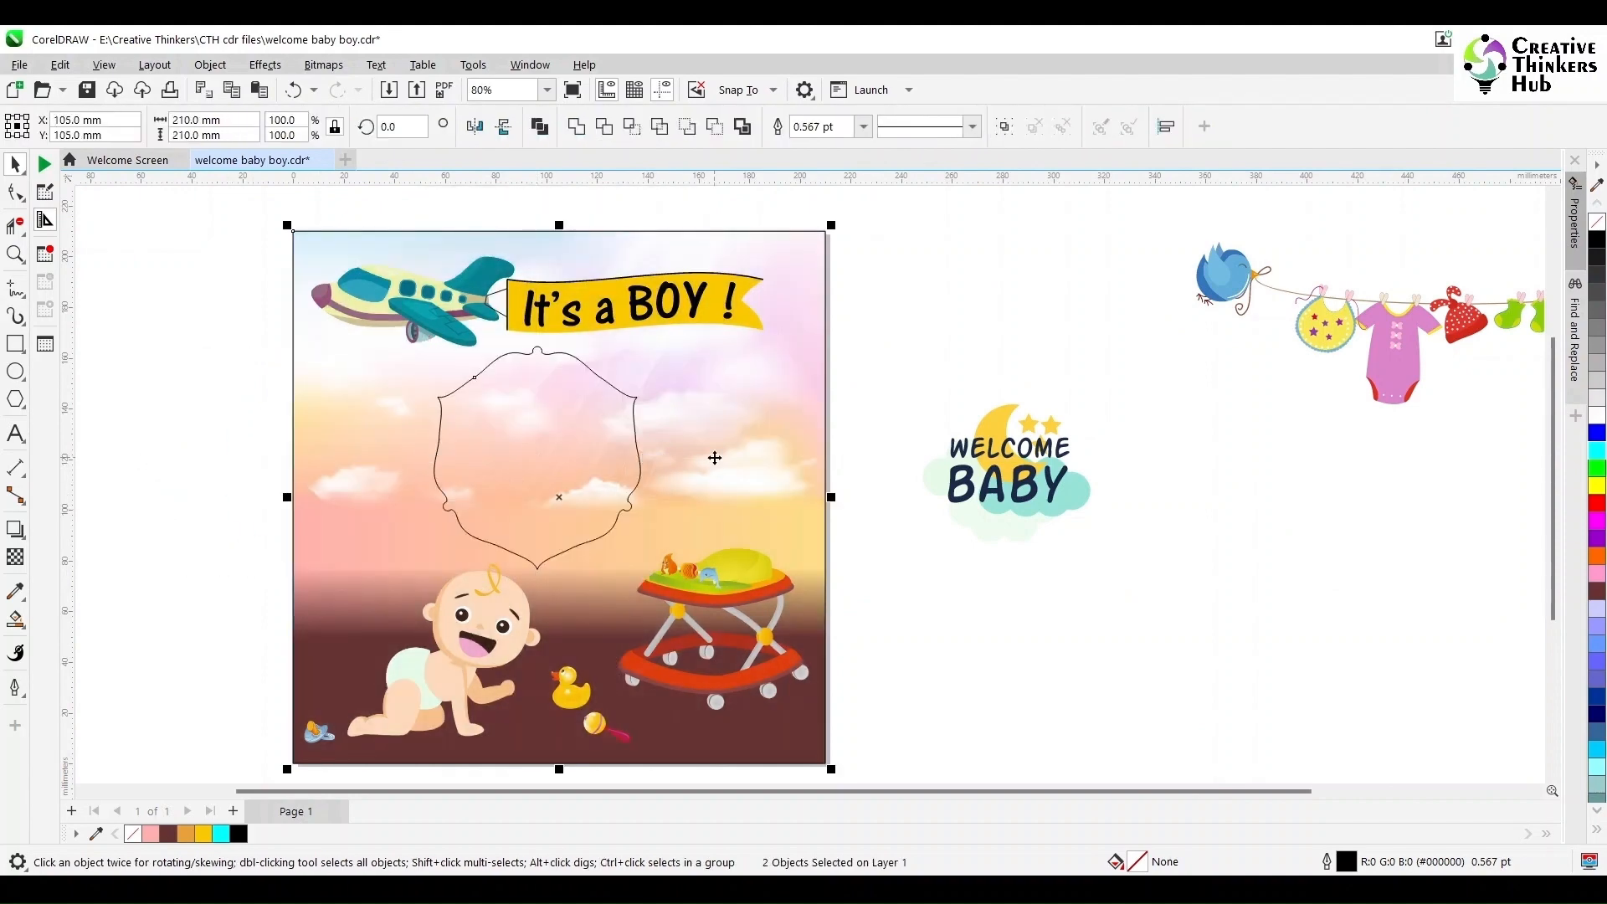
key(c)
key(e)
shift+click(569, 516)
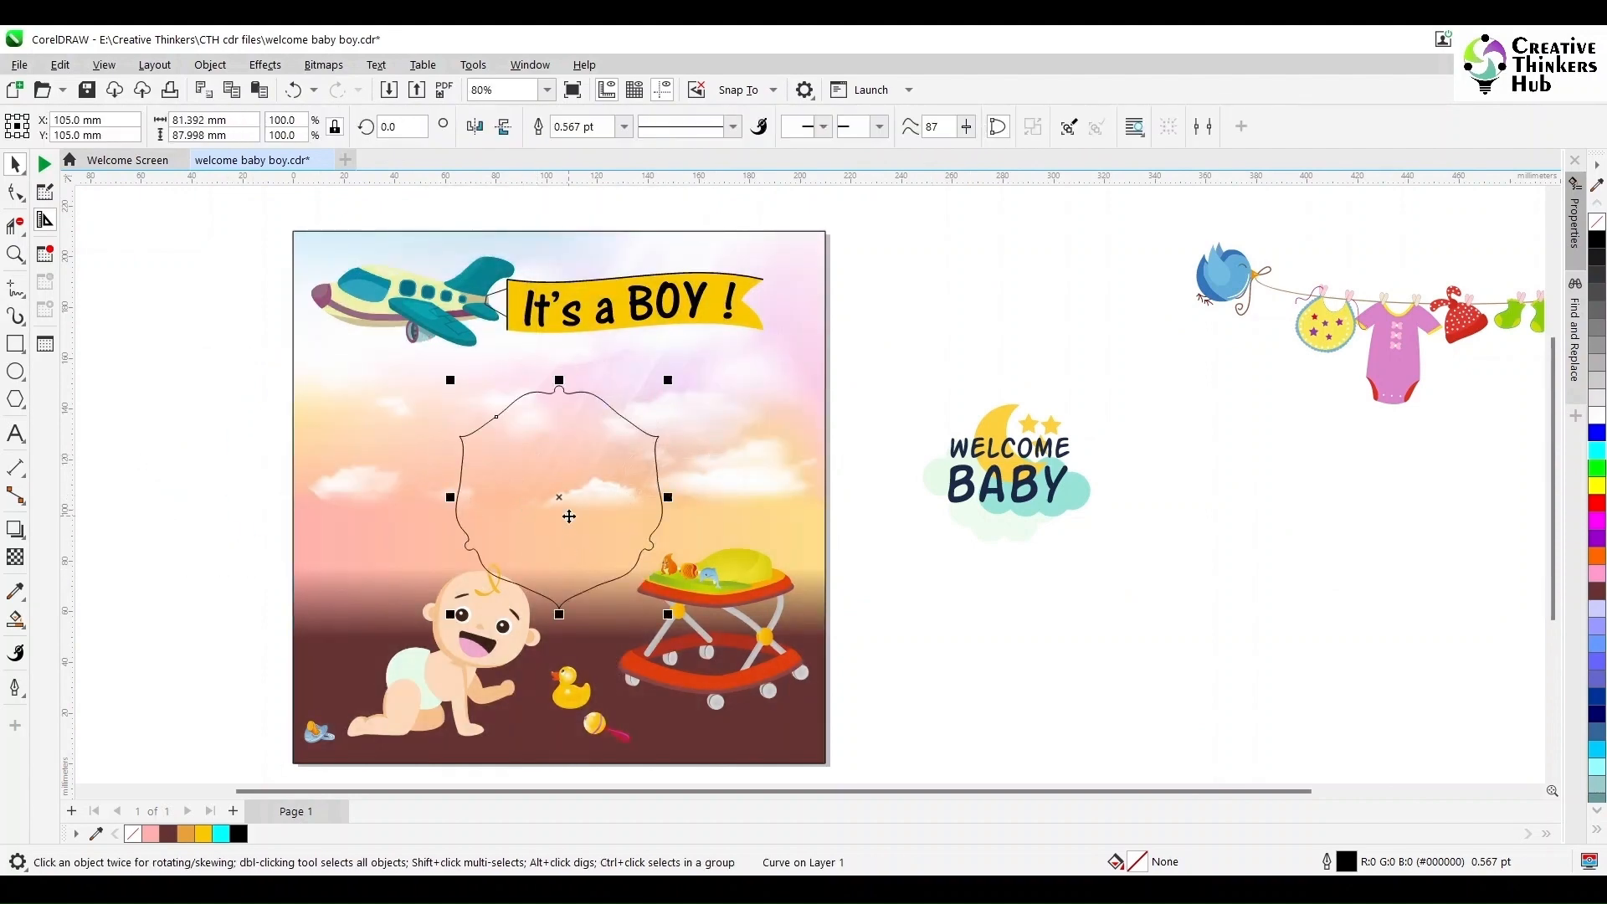
drag(565, 496, 564, 465)
click(907, 611)
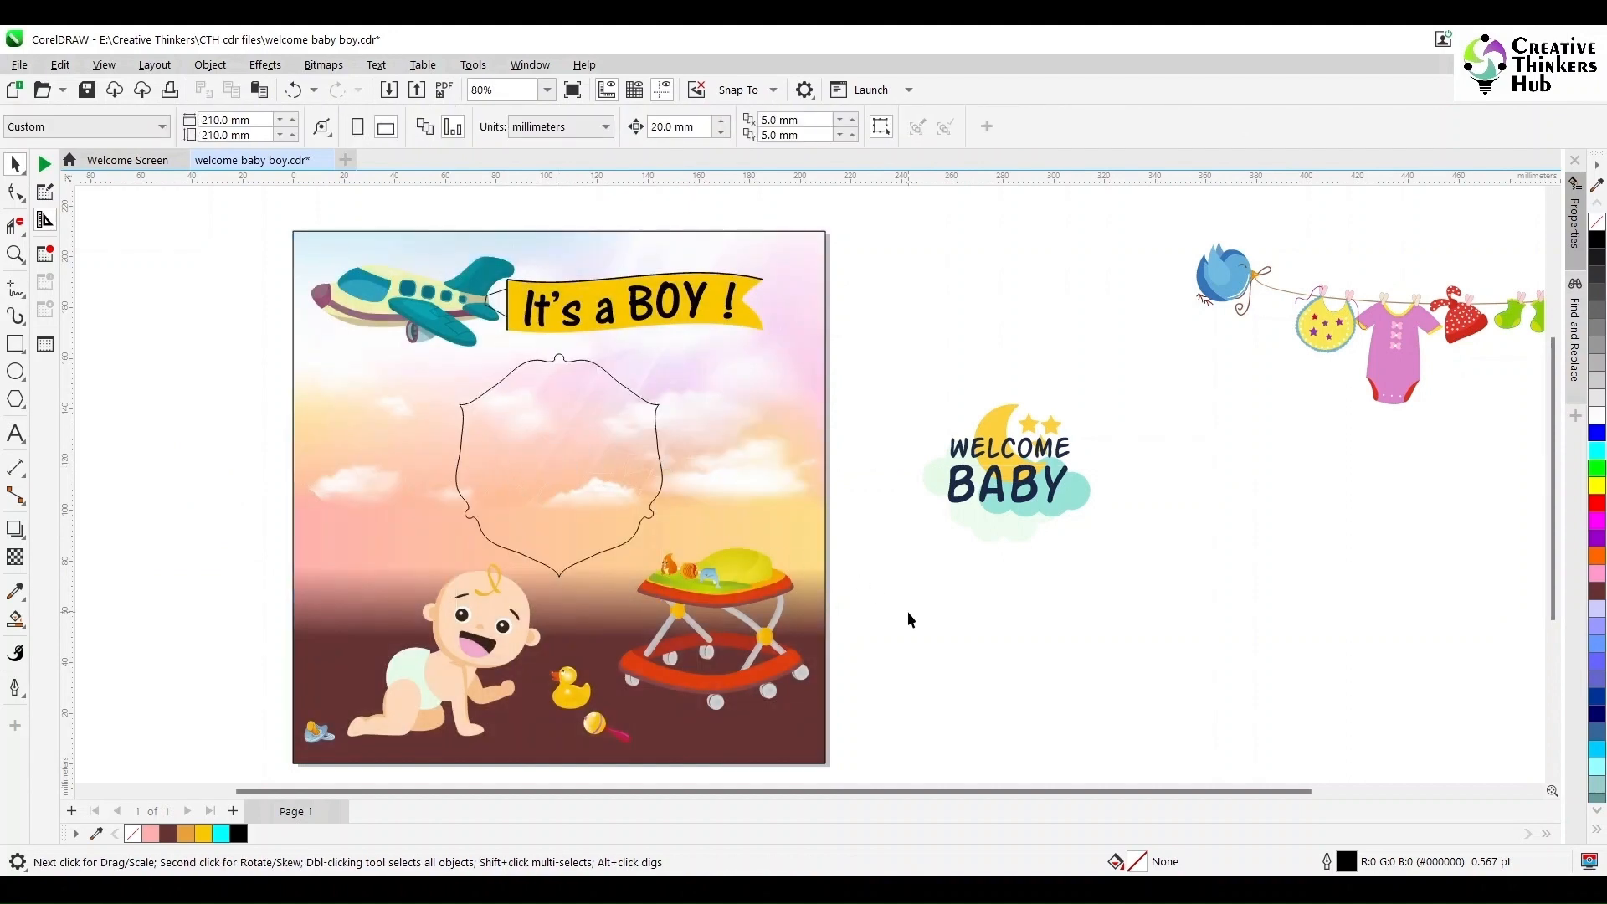
- Group the Welcome Baby title artwork, move it onto the rope frame and center it within the frame
drag(899, 332, 1173, 564)
key(ctrl+g)
drag(1061, 456, 595, 454)
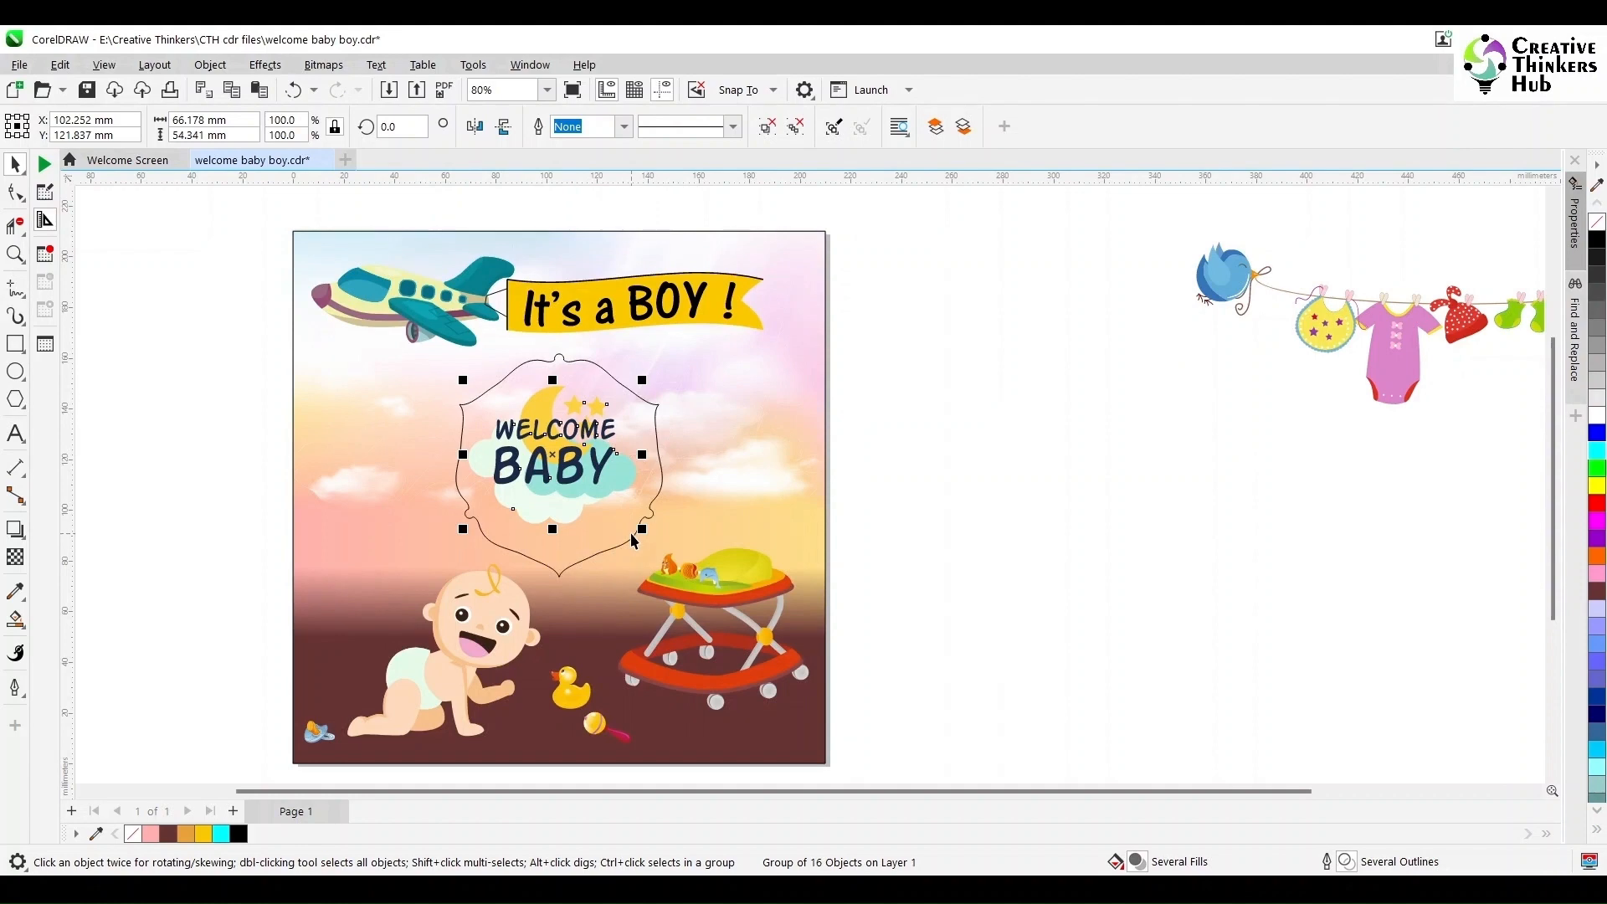
shift+click(630, 538)
key(c)
key(e)
click(970, 524)
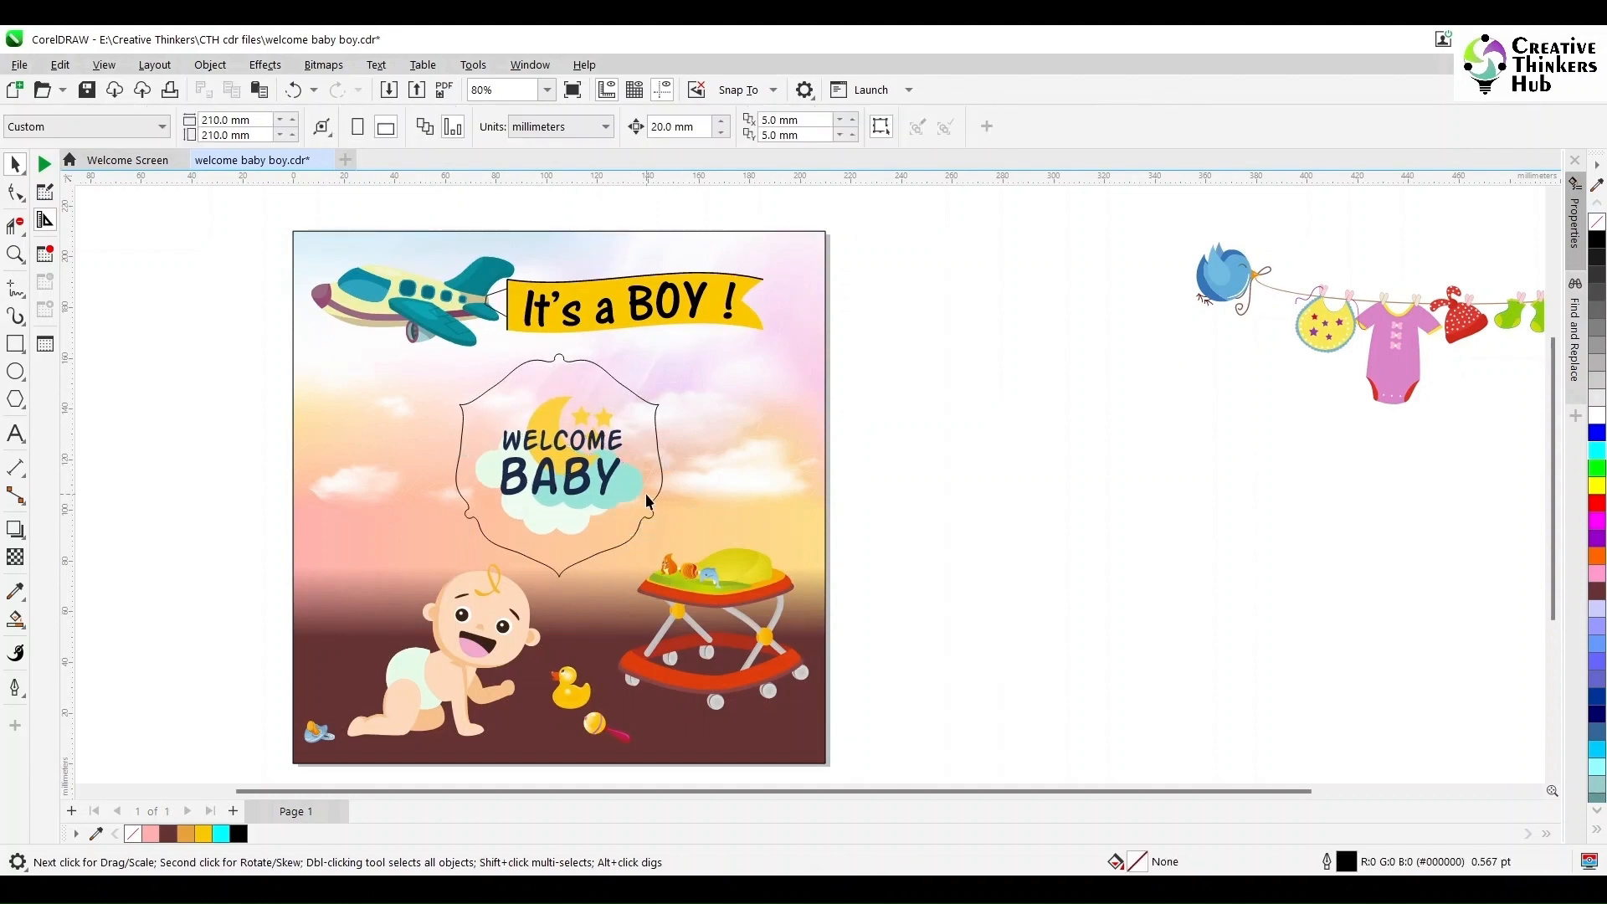
- Fill the rope frame with red and remove its outline
click(657, 438)
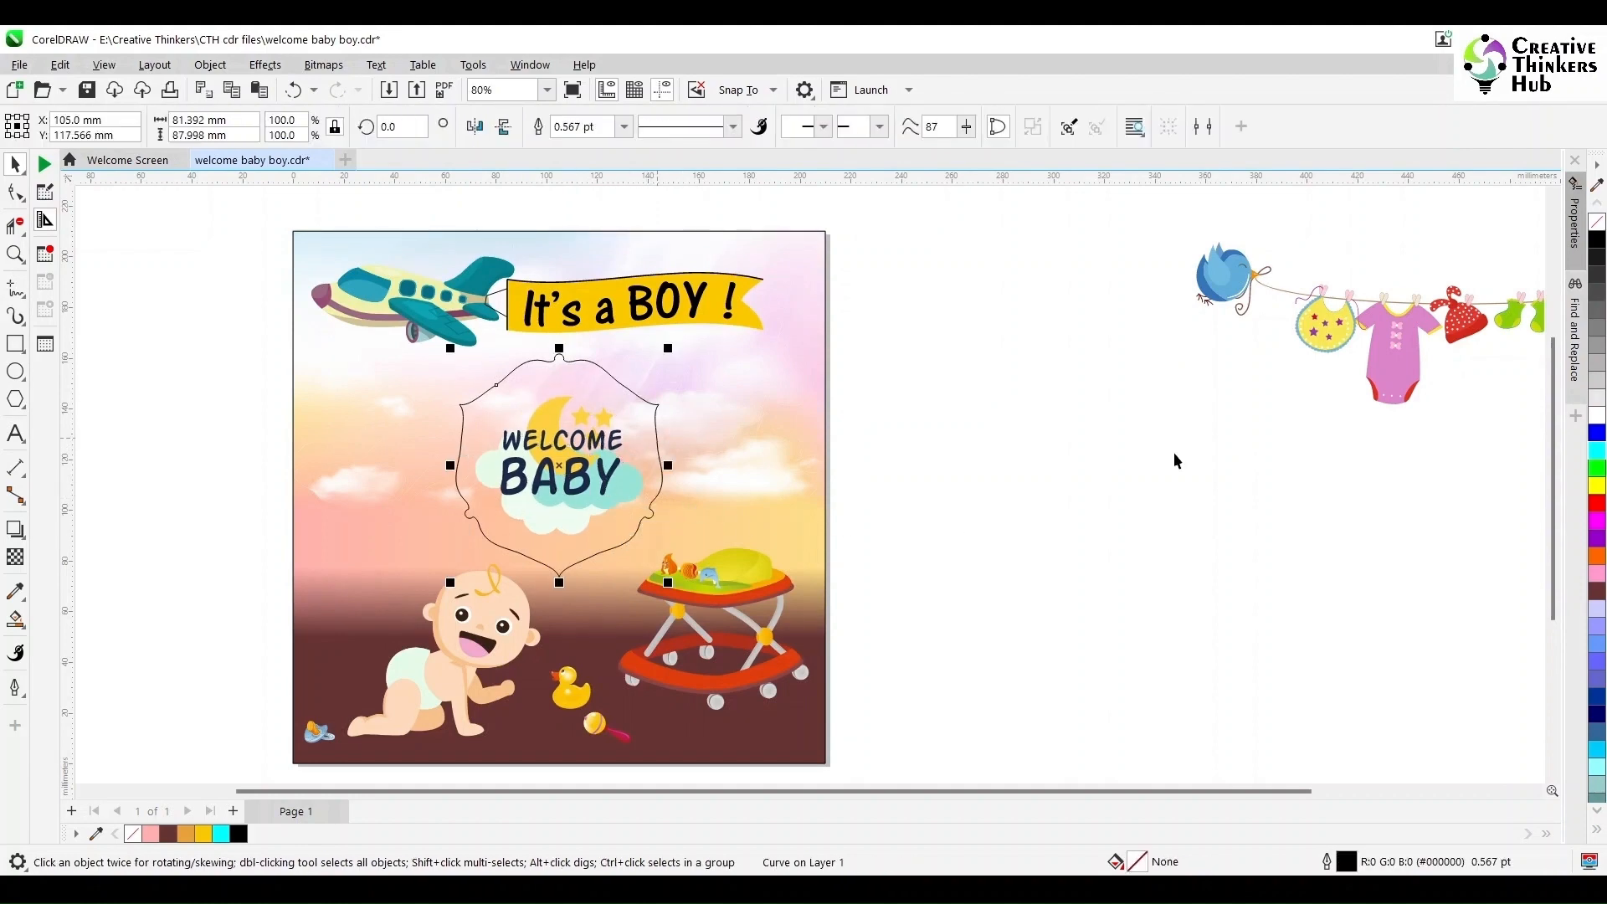
click(1596, 503)
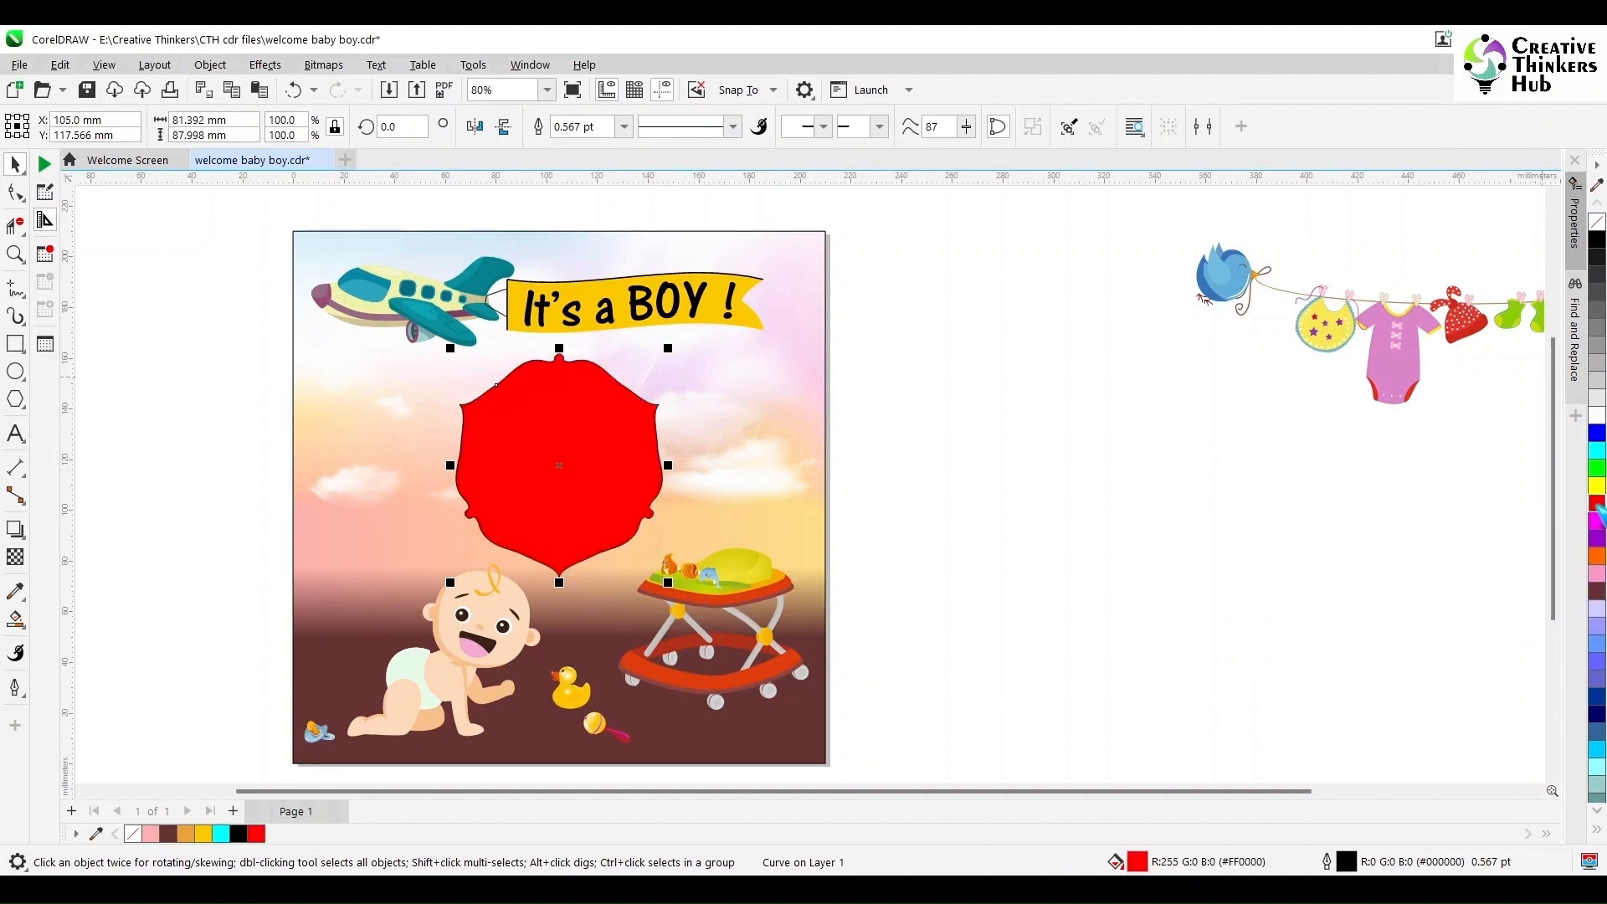
right_click(1597, 221)
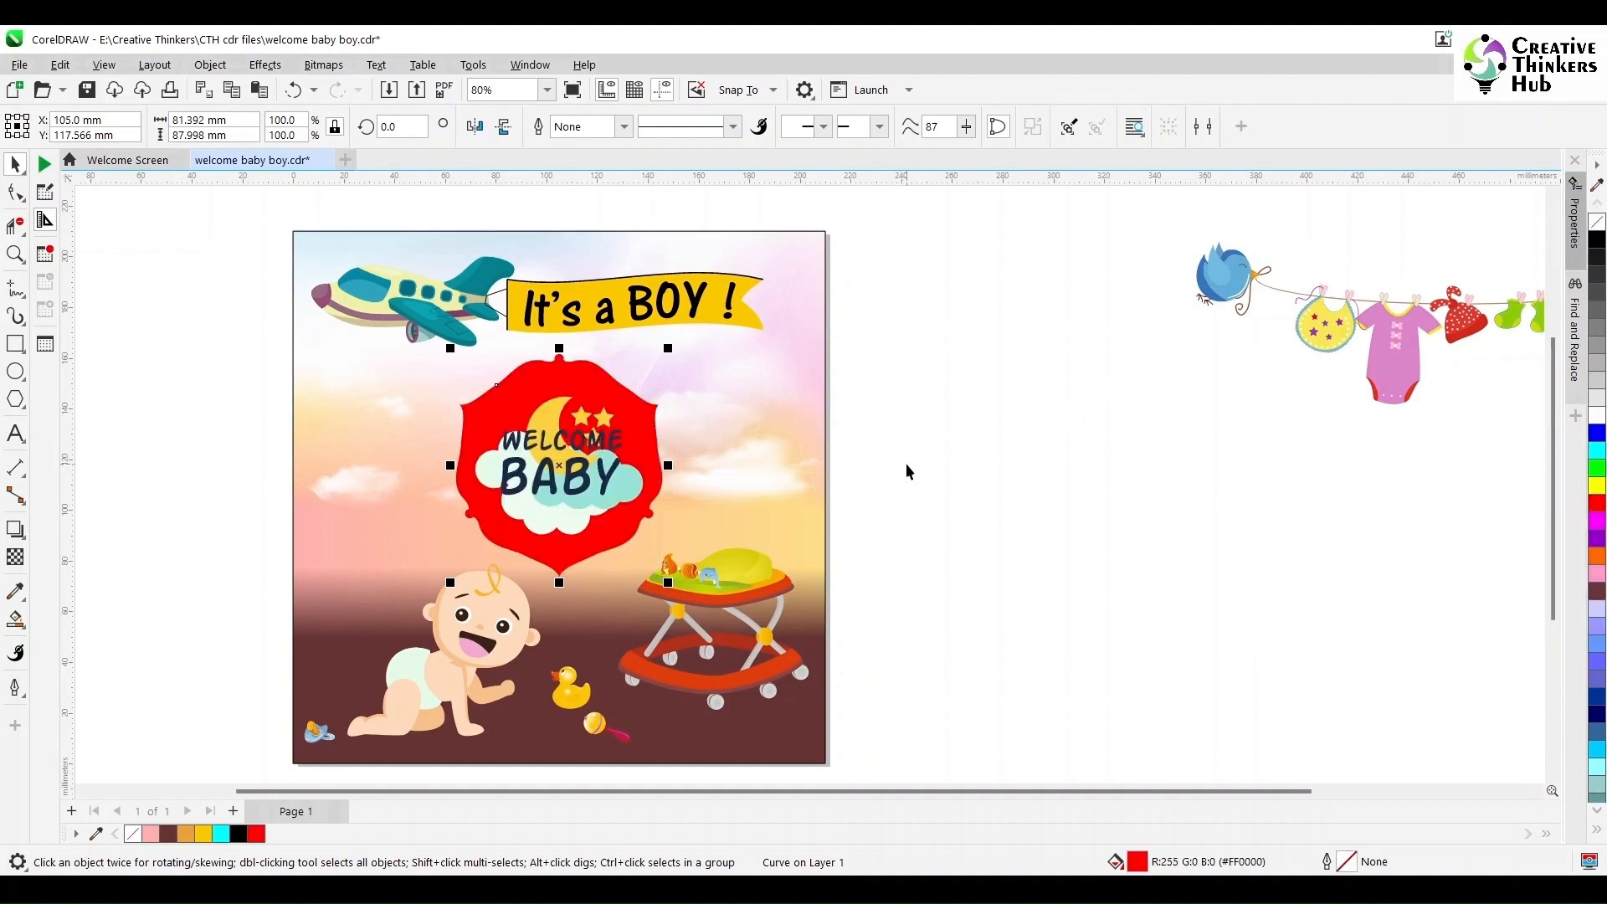
key(Escape)
- Change the frame's fill to a darker orange-red shade
scroll(576, 513, up, 3)
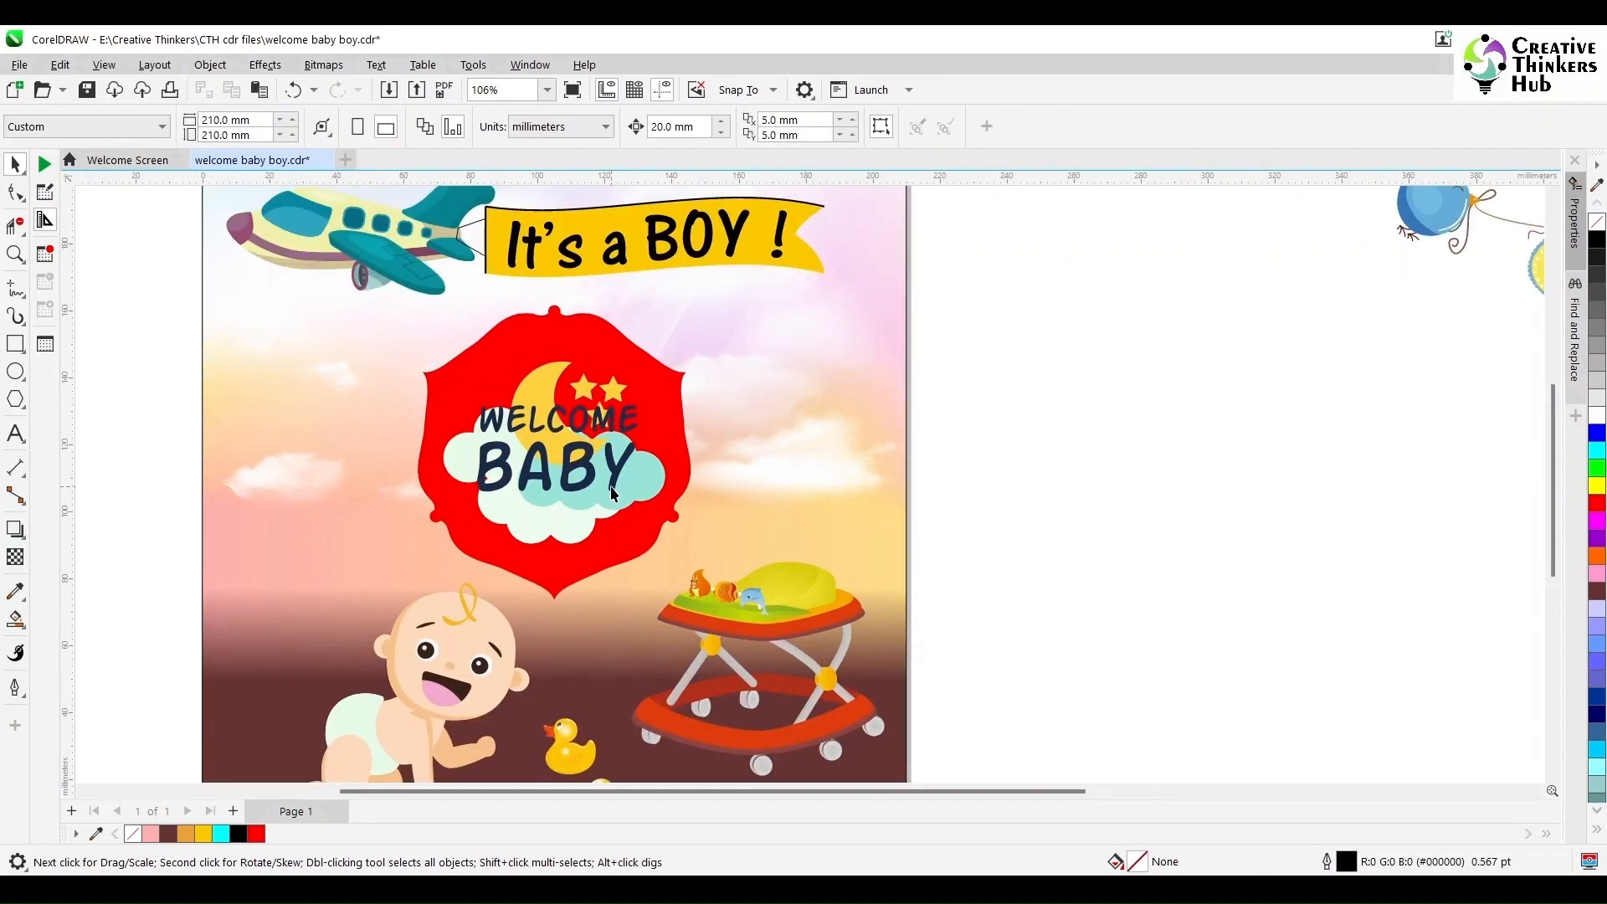
click(686, 410)
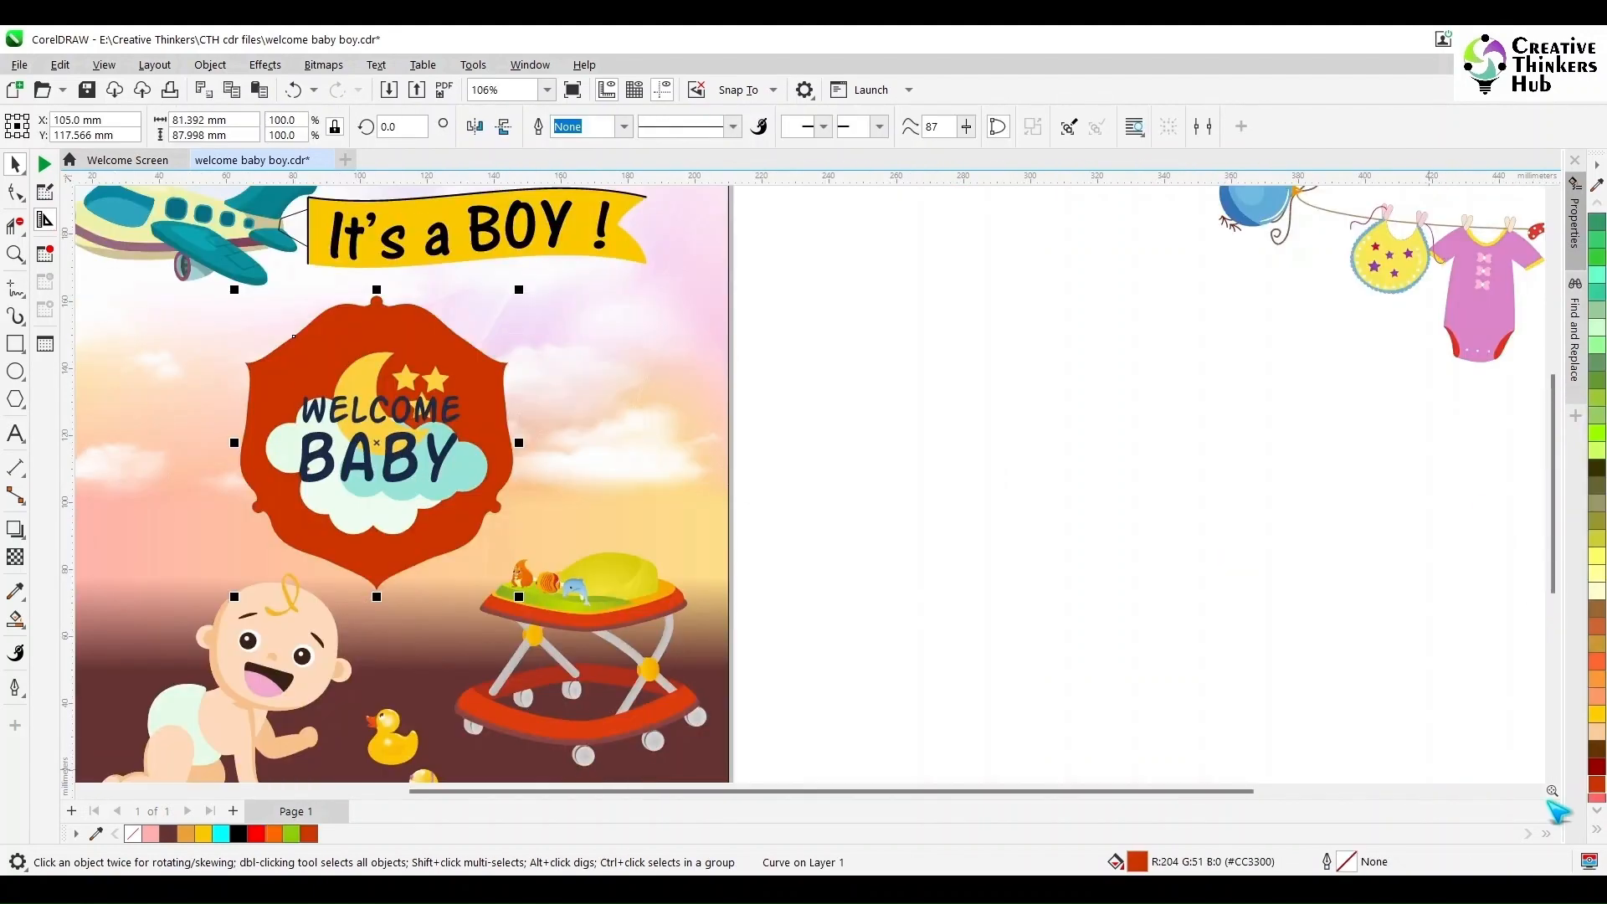
click(962, 581)
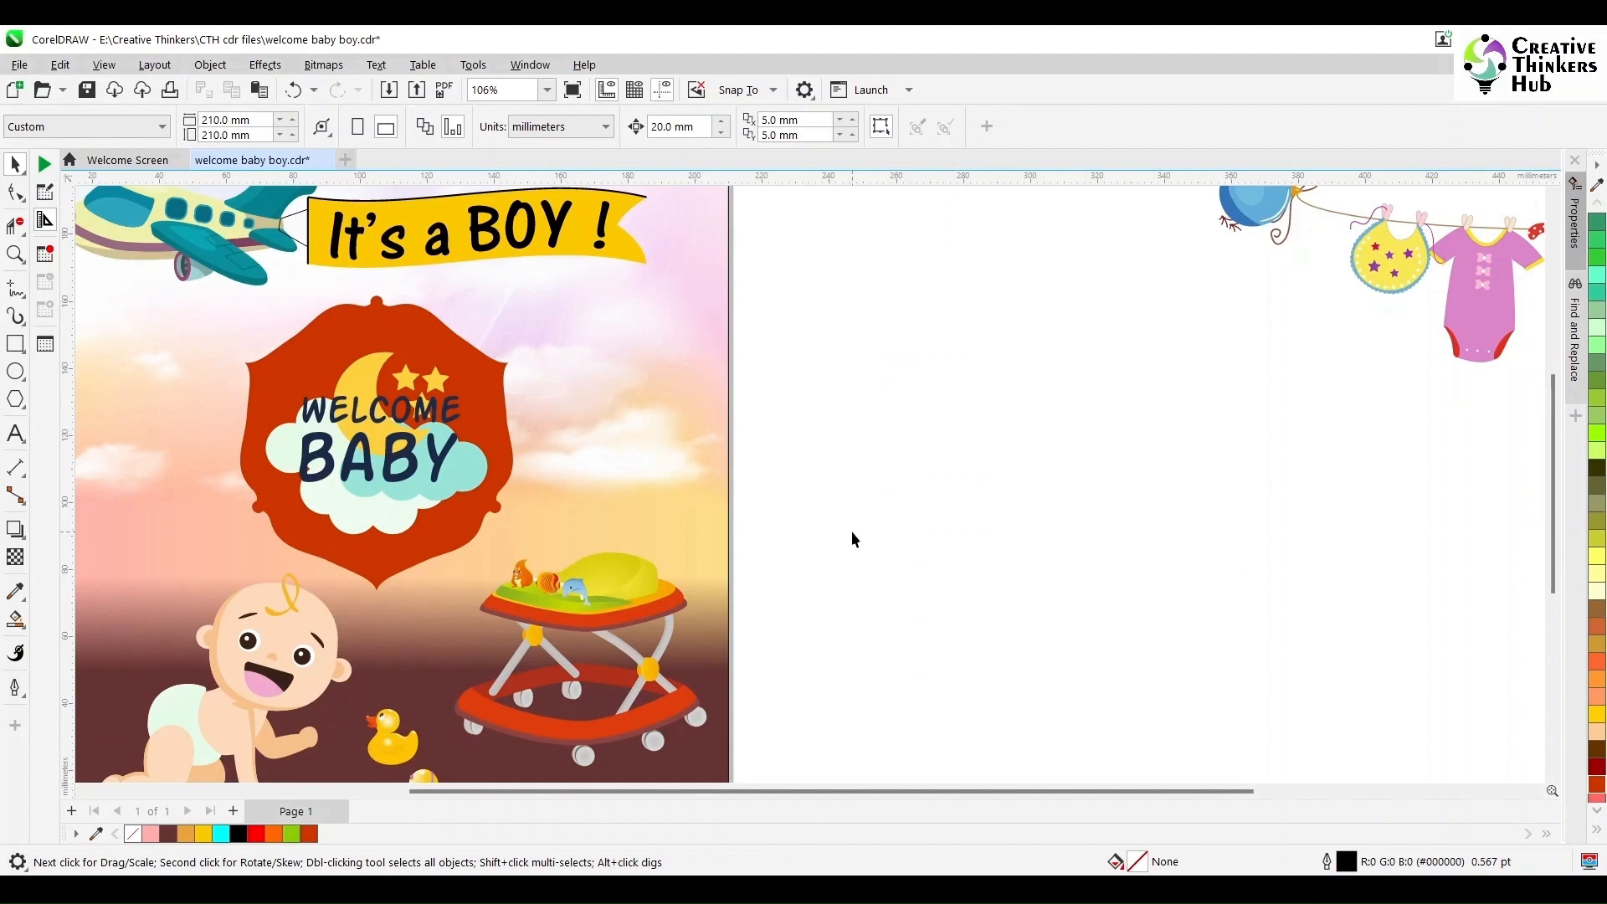
click(444, 457)
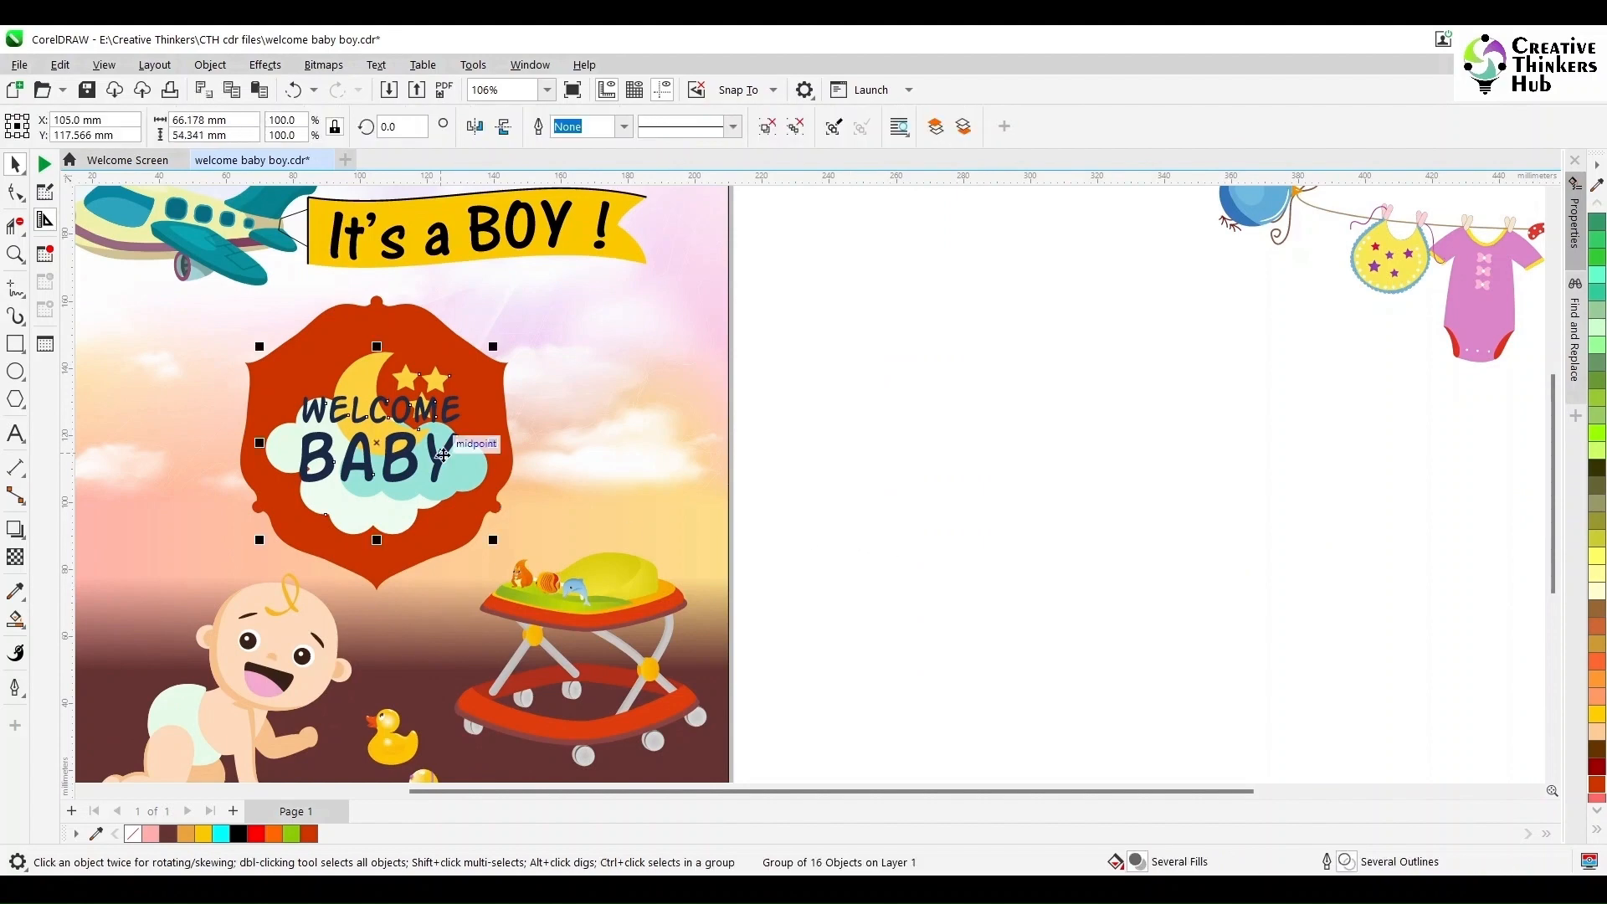
key(Escape)
click(444, 457)
click(776, 465)
- Ungroup the clothesline artwork and delete the hanging clothes, keeping the two birds and the string
key(F4)
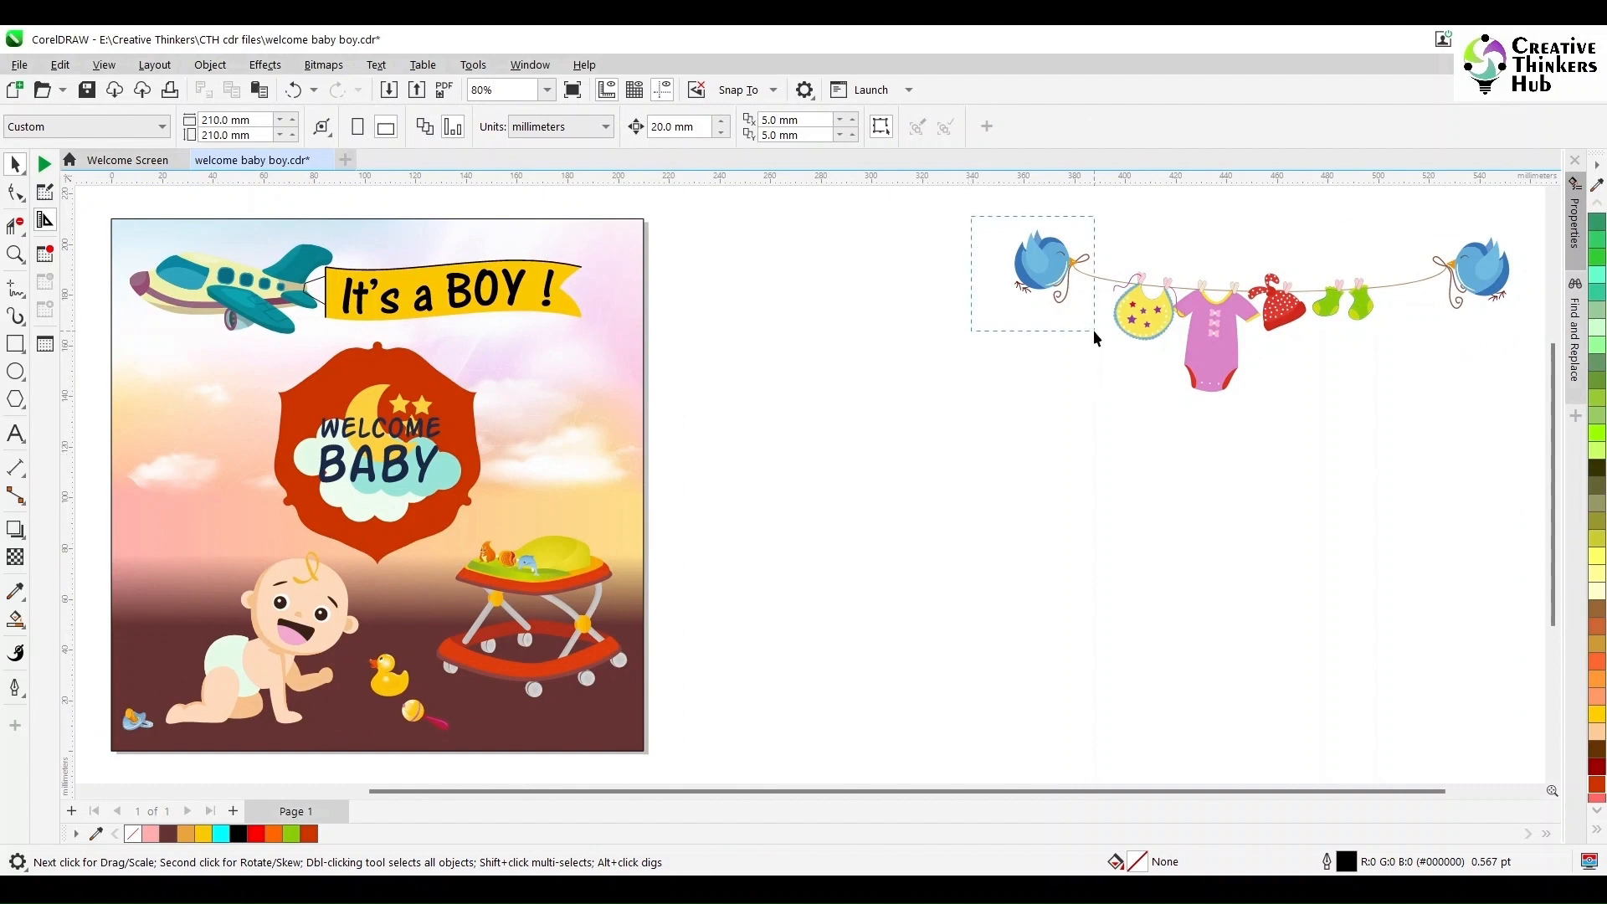
drag(1093, 330, 1092, 334)
click(1092, 286)
click(768, 127)
click(1083, 396)
drag(1060, 403, 1403, 263)
key(Delete)
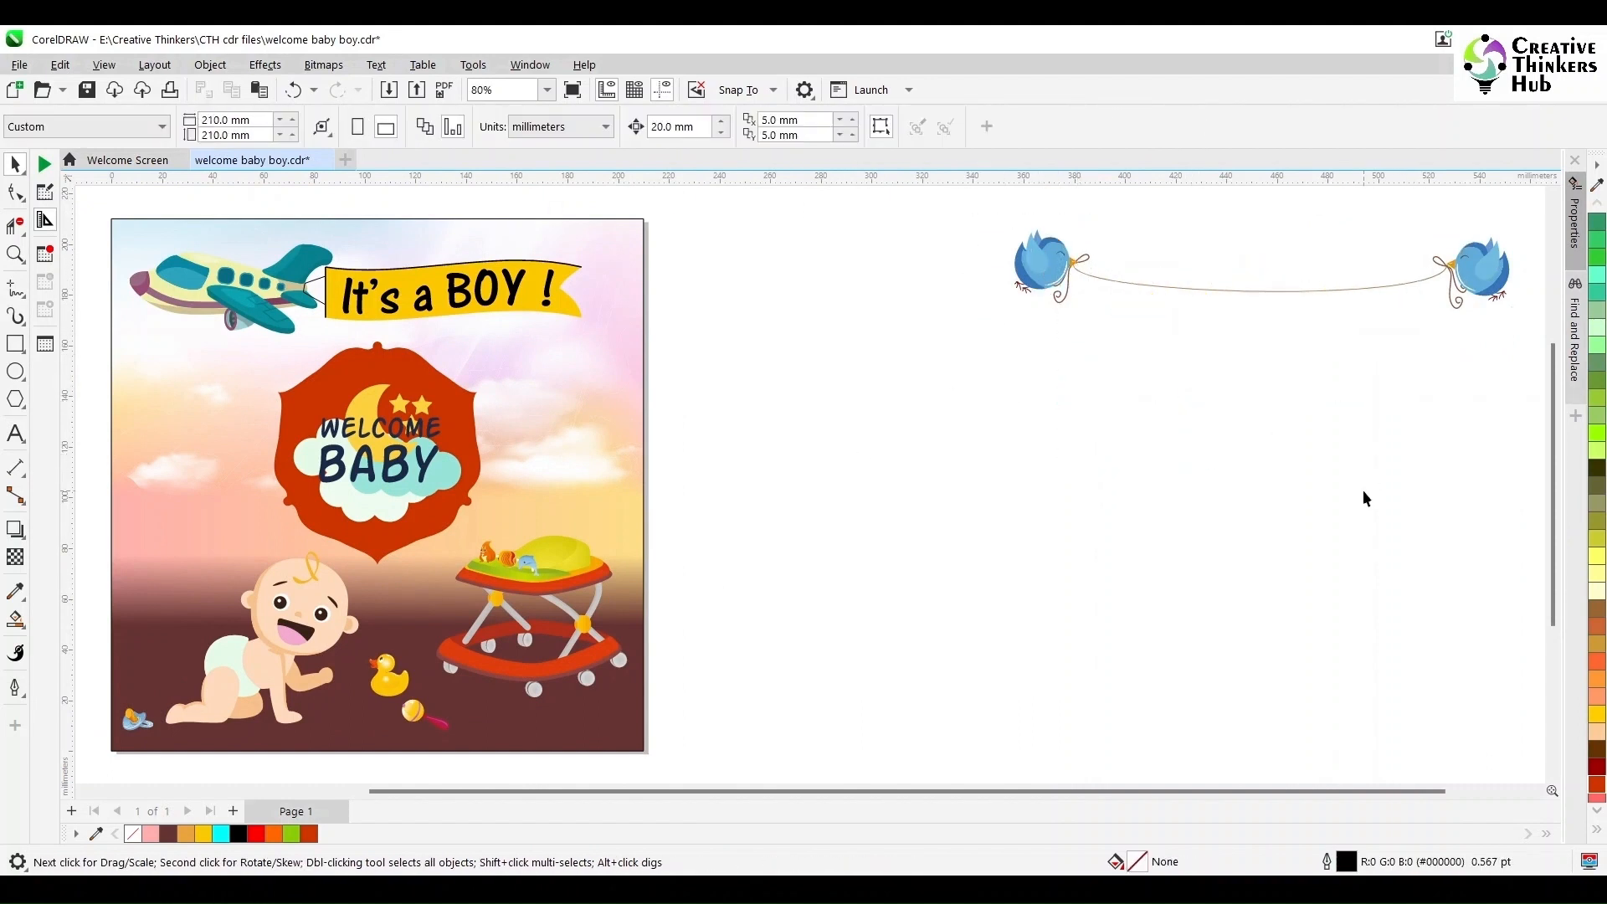
- Move the birds-and-string group onto the poster above the frame and center it horizontally with the frame
drag(1452, 352, 1524, 358)
drag(1508, 285, 618, 383)
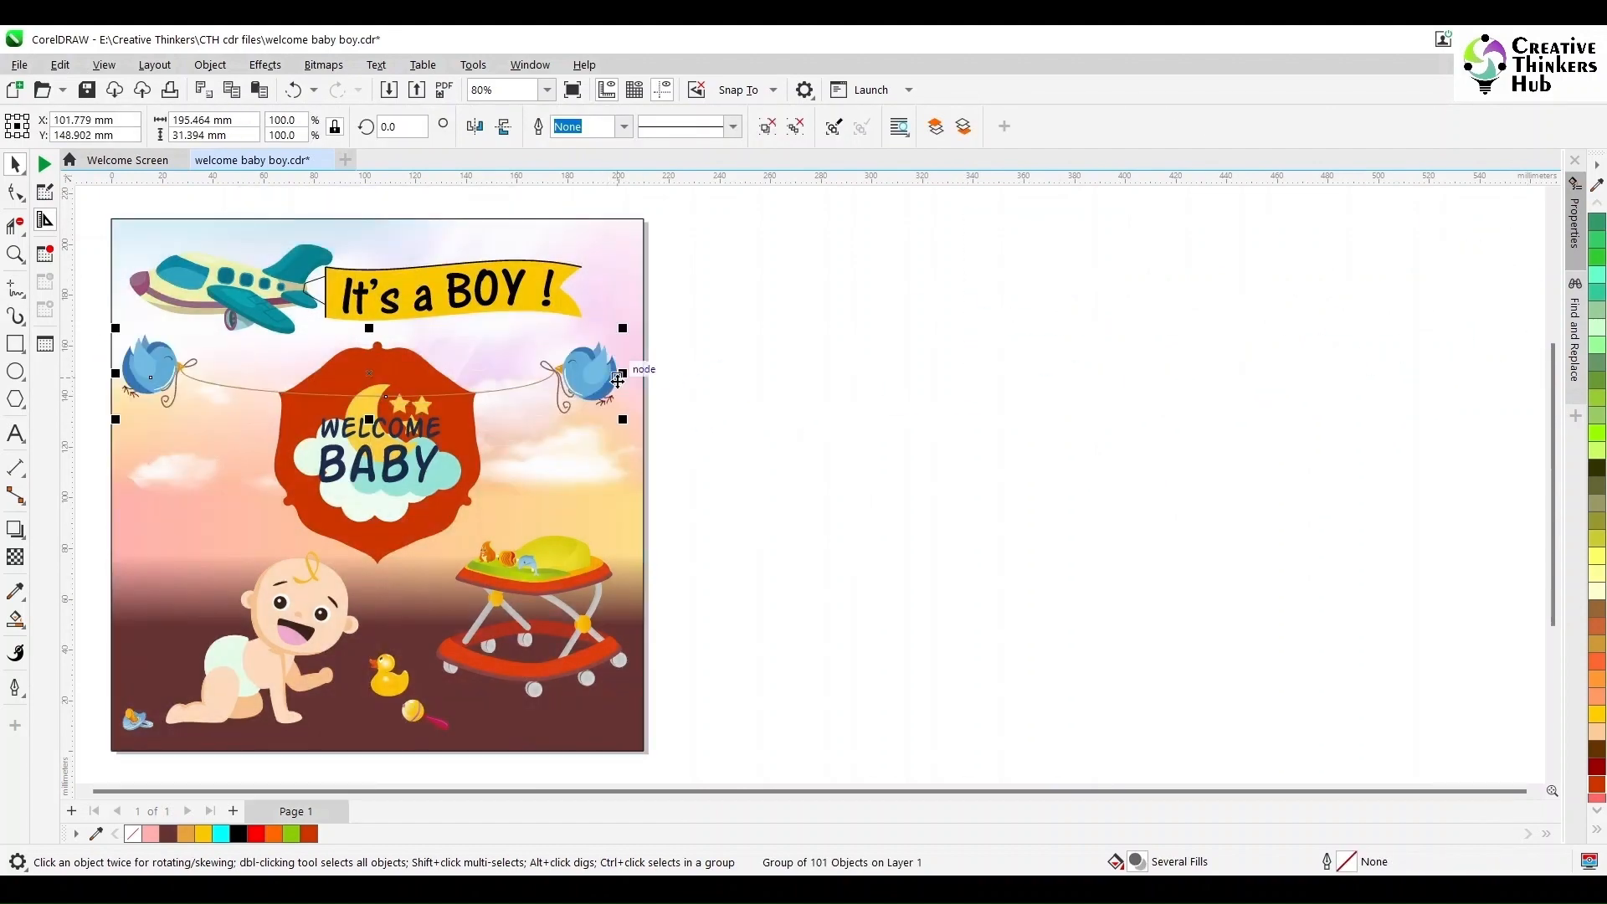
shift+click(549, 483)
key(c)
- Rotate the birds-and-string group to 1.0 degree
click(17, 254)
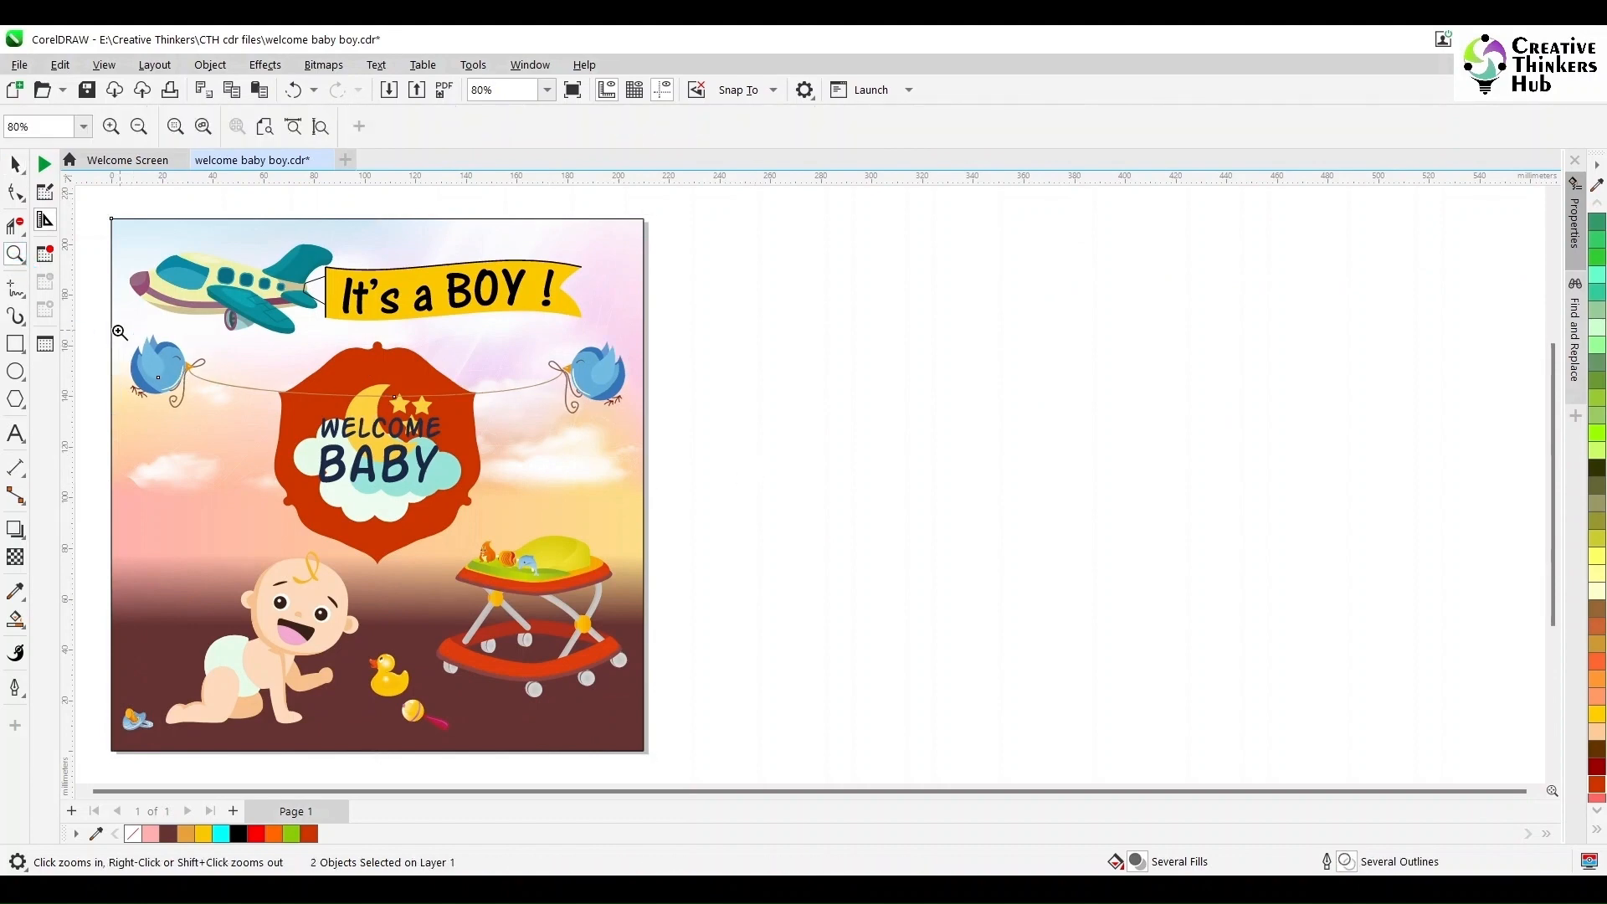
drag(103, 324, 664, 466)
key(space)
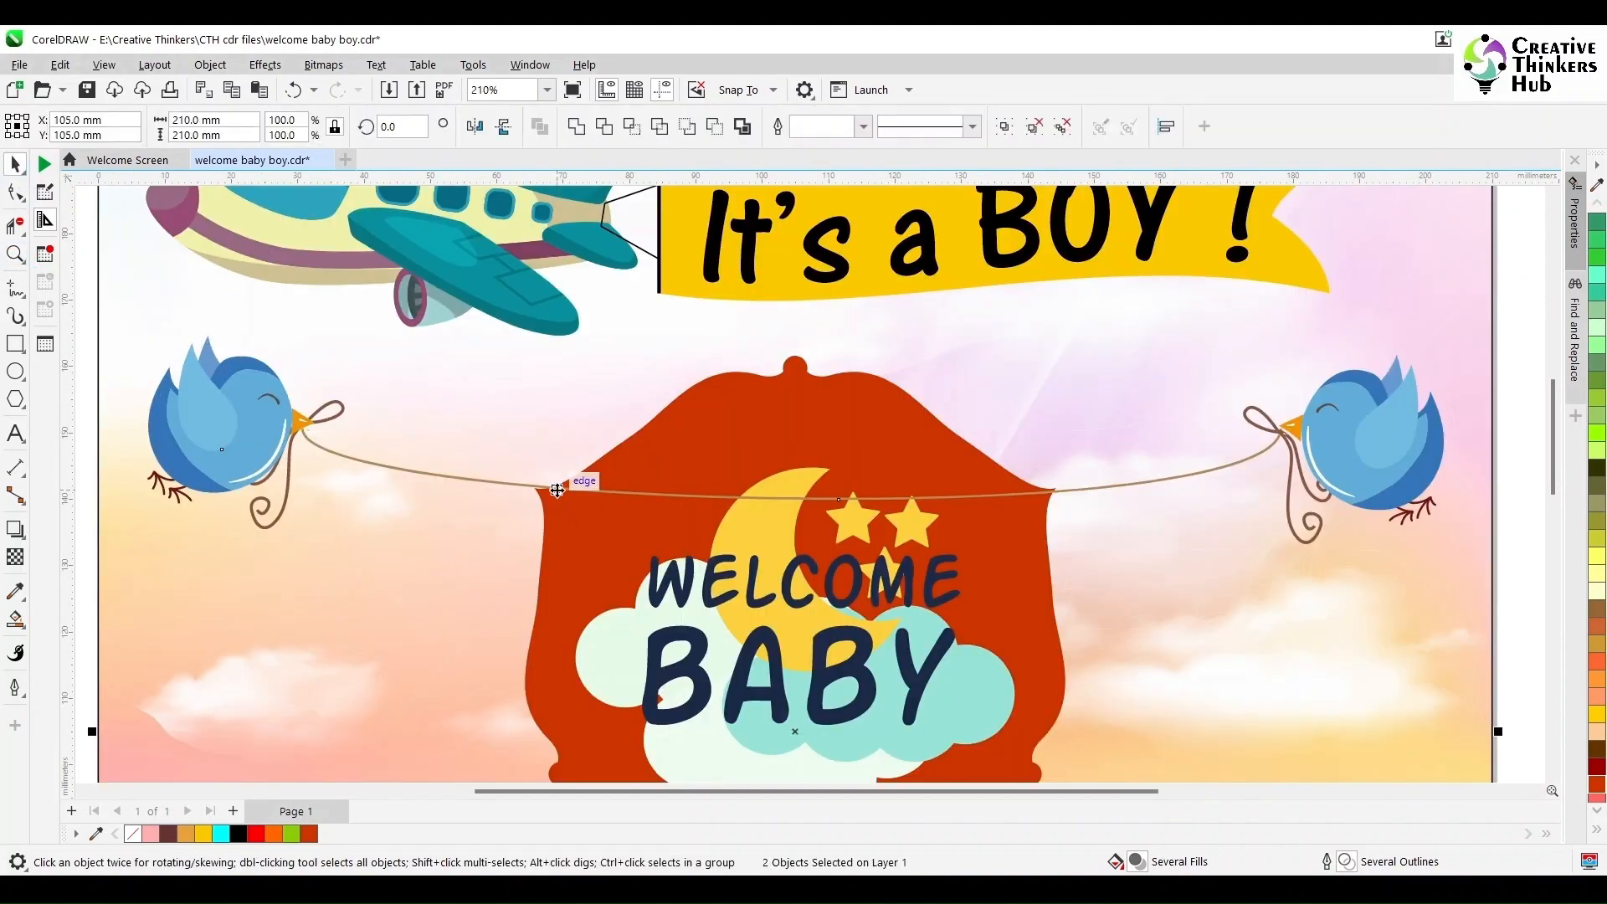
drag(539, 494, 539, 495)
click(1372, 454)
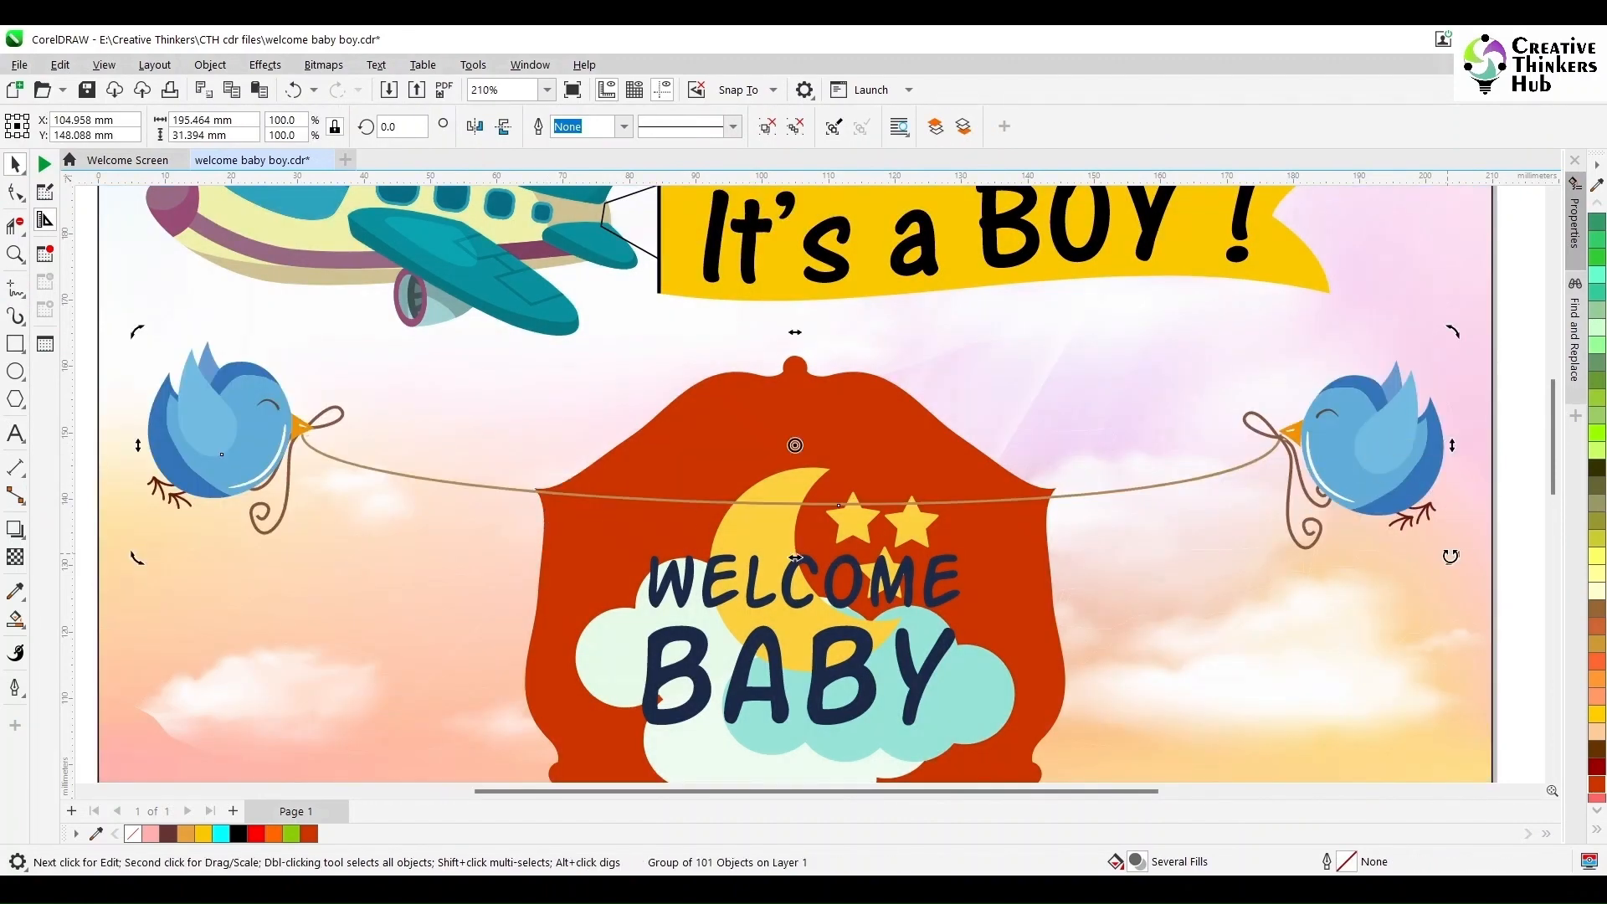
drag(1448, 557, 1452, 549)
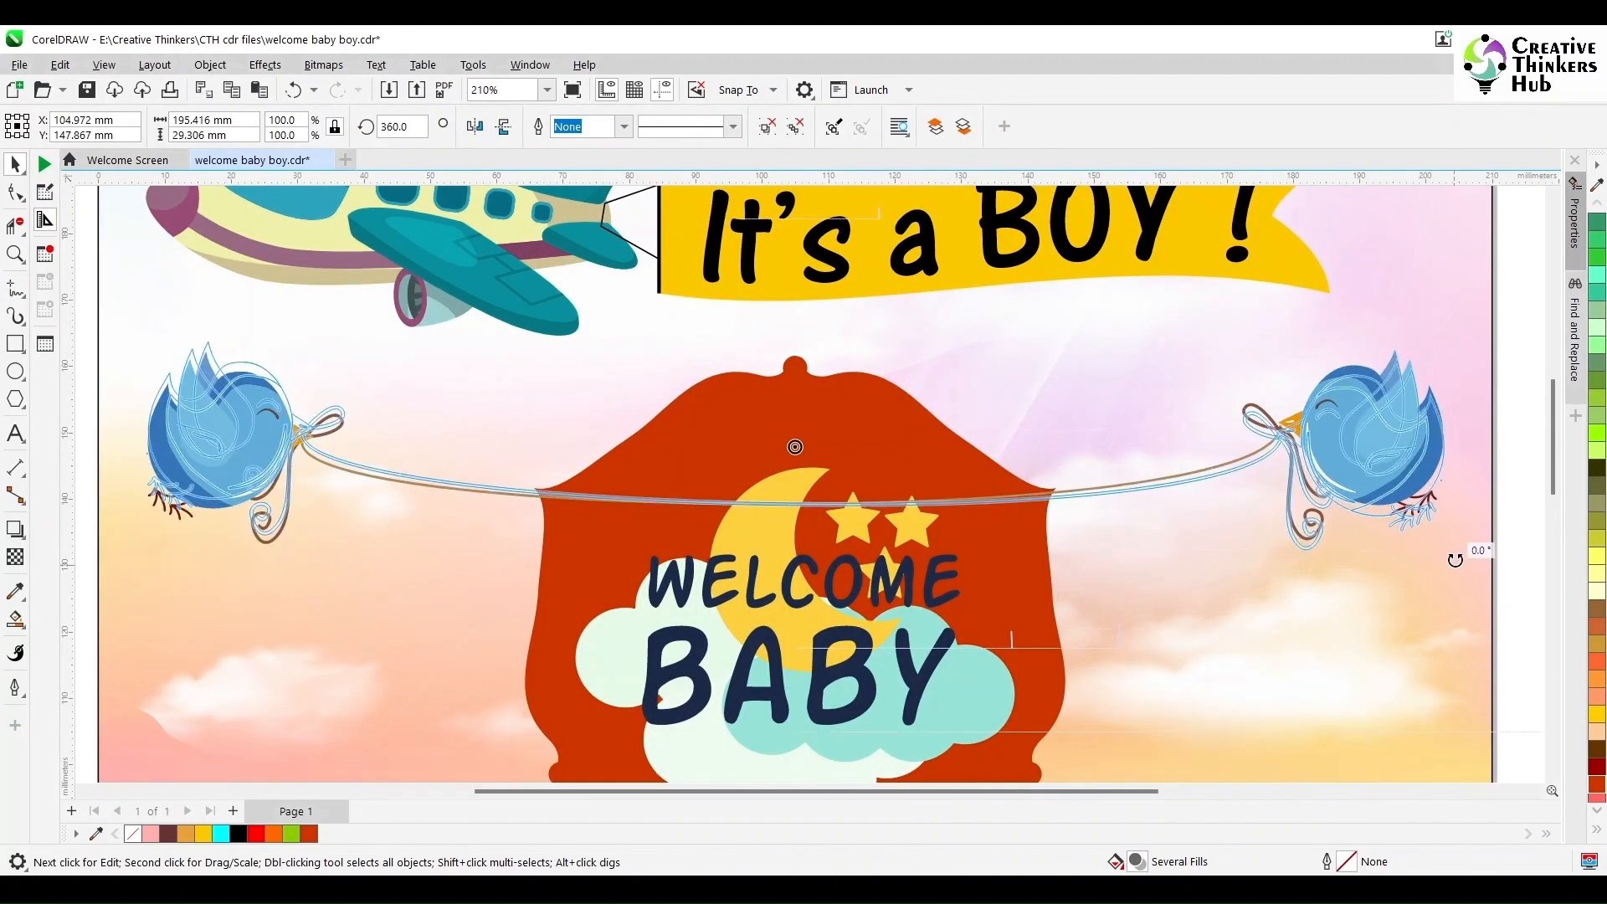
click(420, 131)
key(BackSpace)
key(BackSpace)
key(BackSpace)
scroll(772, 408, down, 3)
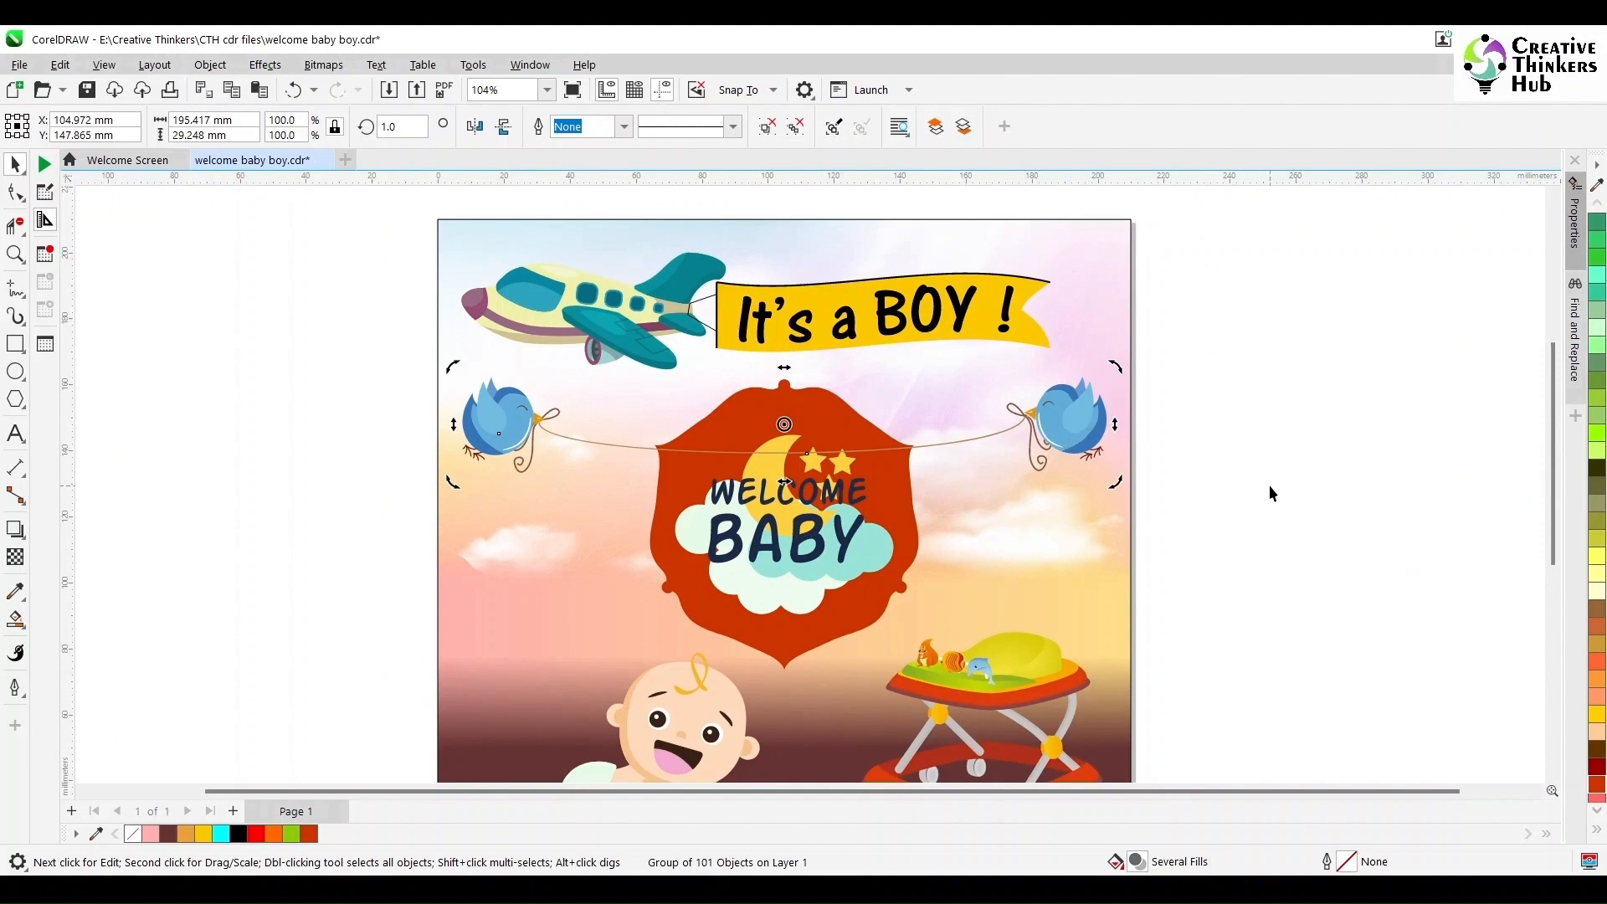
click(1269, 549)
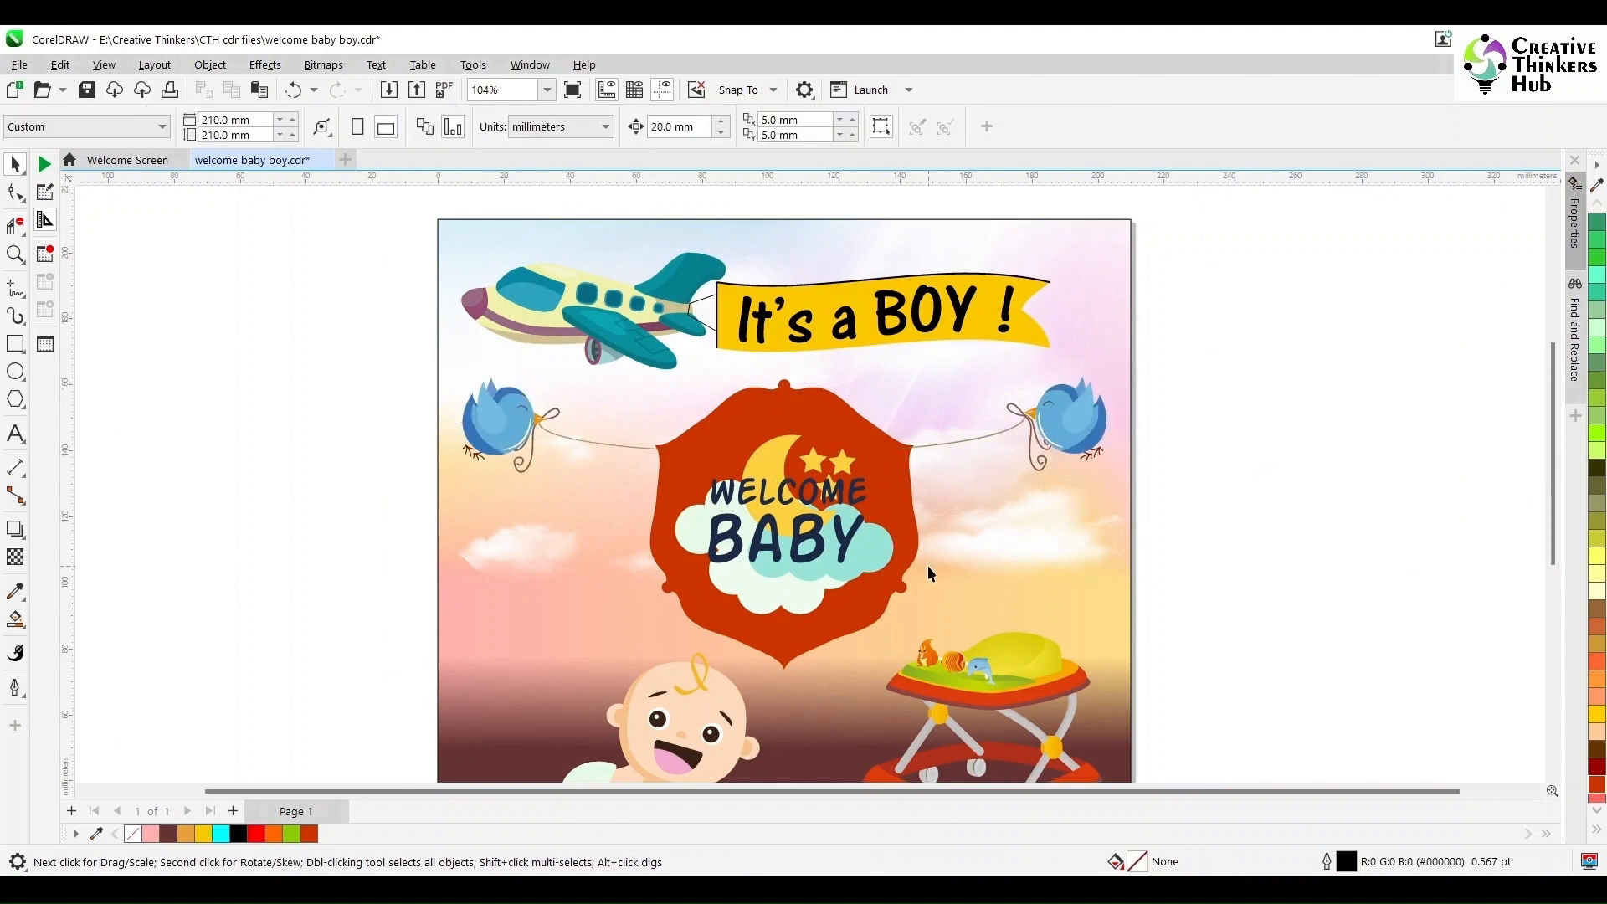
- Draw a small circle about 1.78 mm wide at the frame's upper-left corner and trim a hole into the frame with it
scroll(903, 570, up, 3)
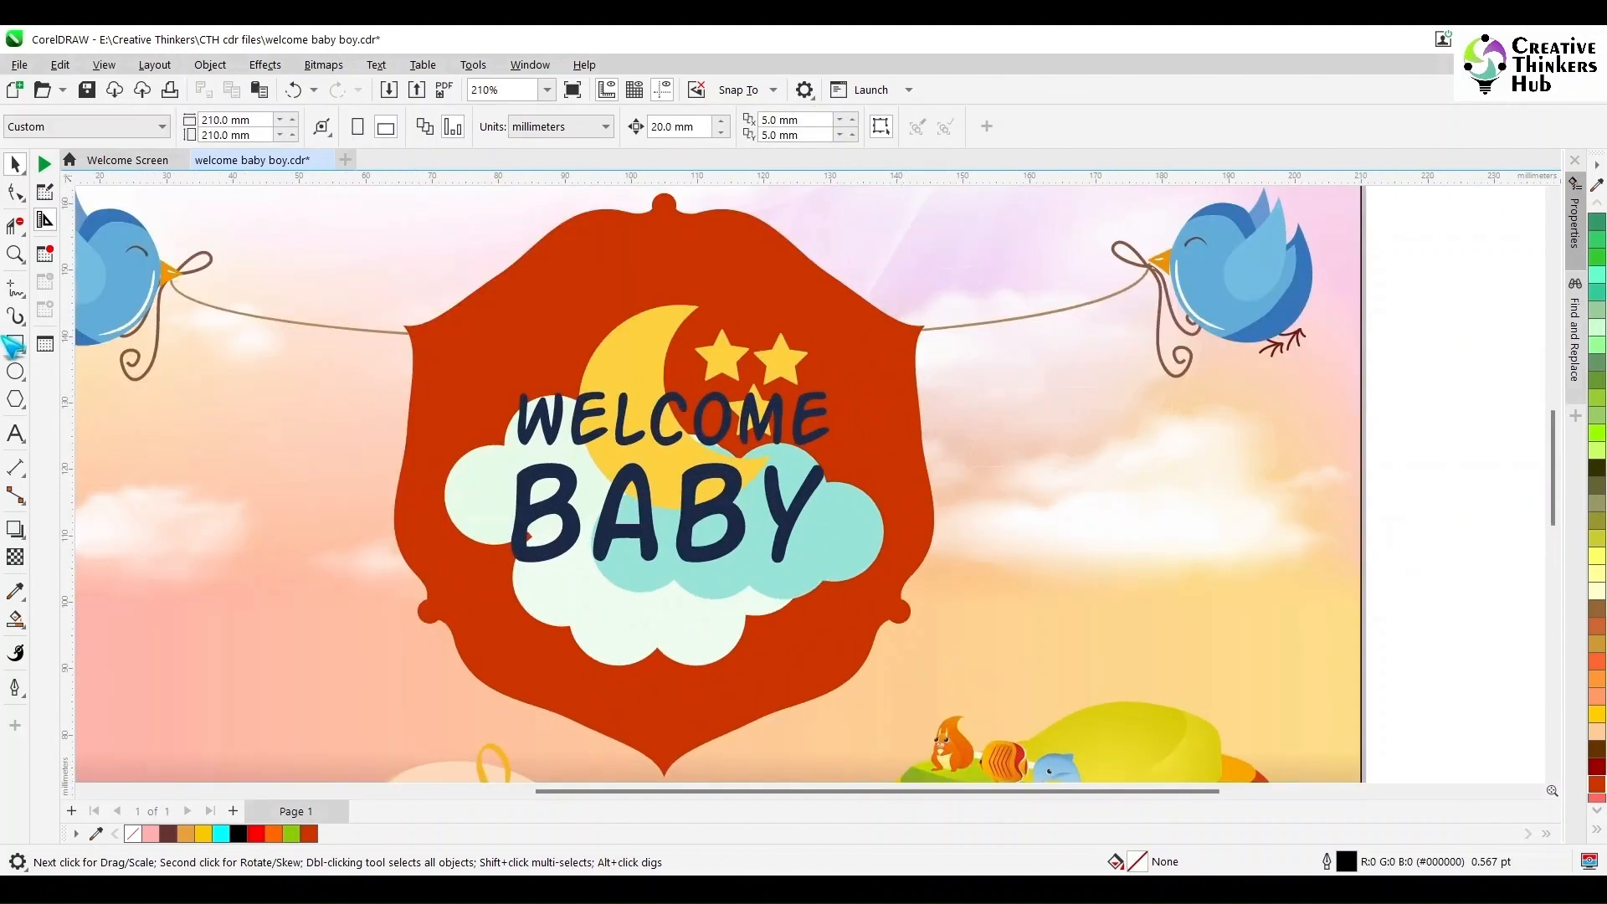
click(15, 370)
scroll(402, 335, up, 9)
drag(609, 385, 710, 459)
key(space)
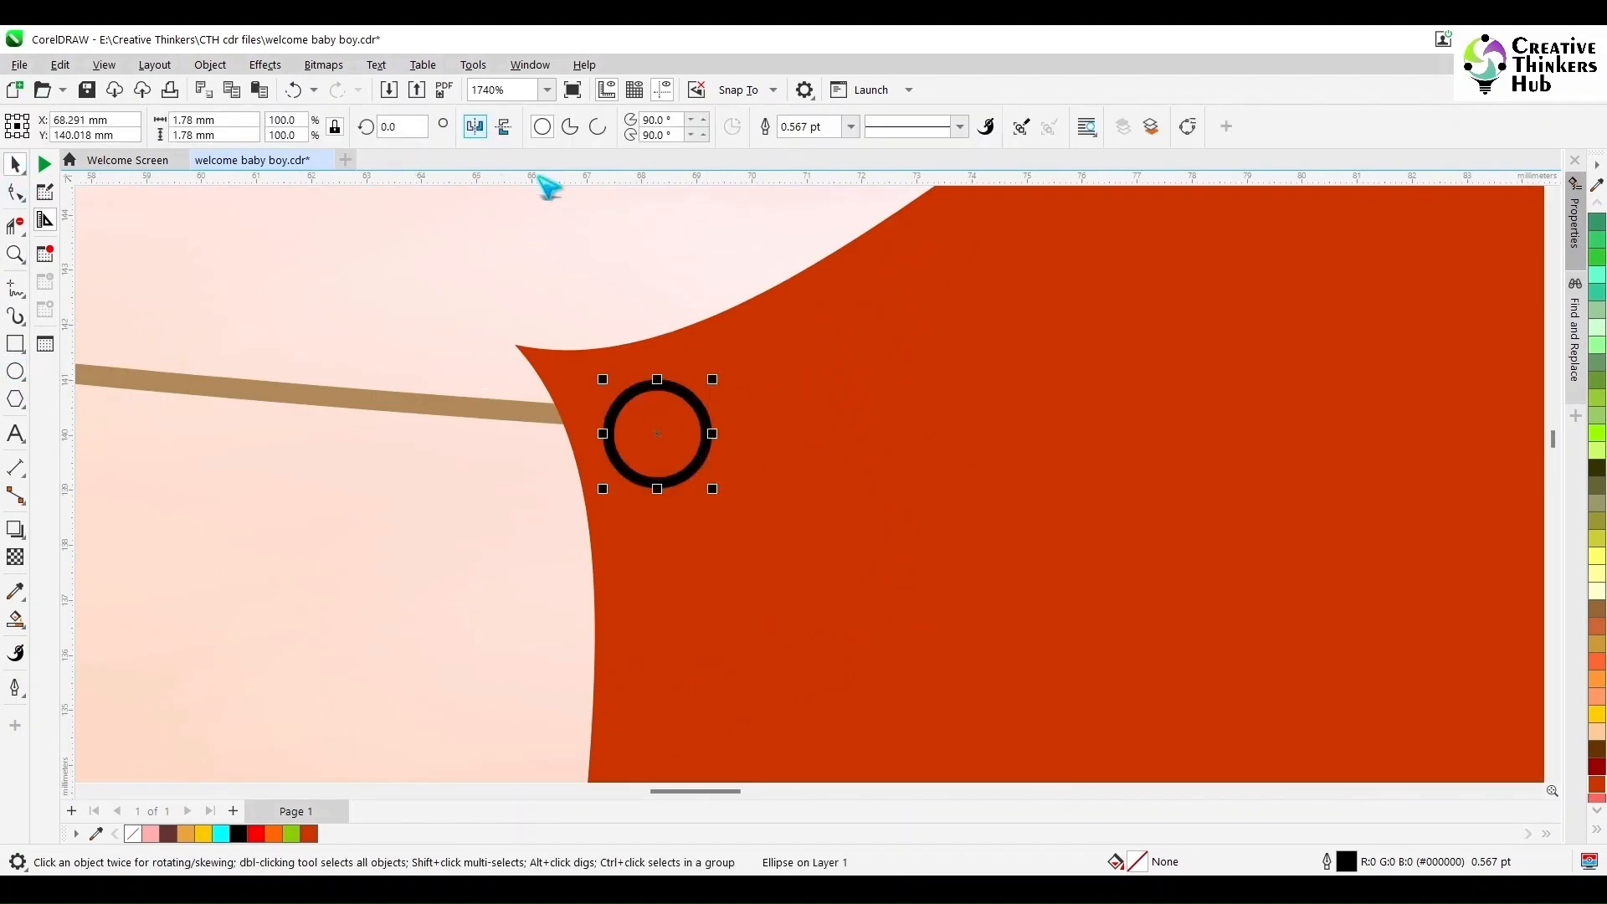
shift+click(806, 319)
click(604, 128)
click(622, 283)
click(651, 425)
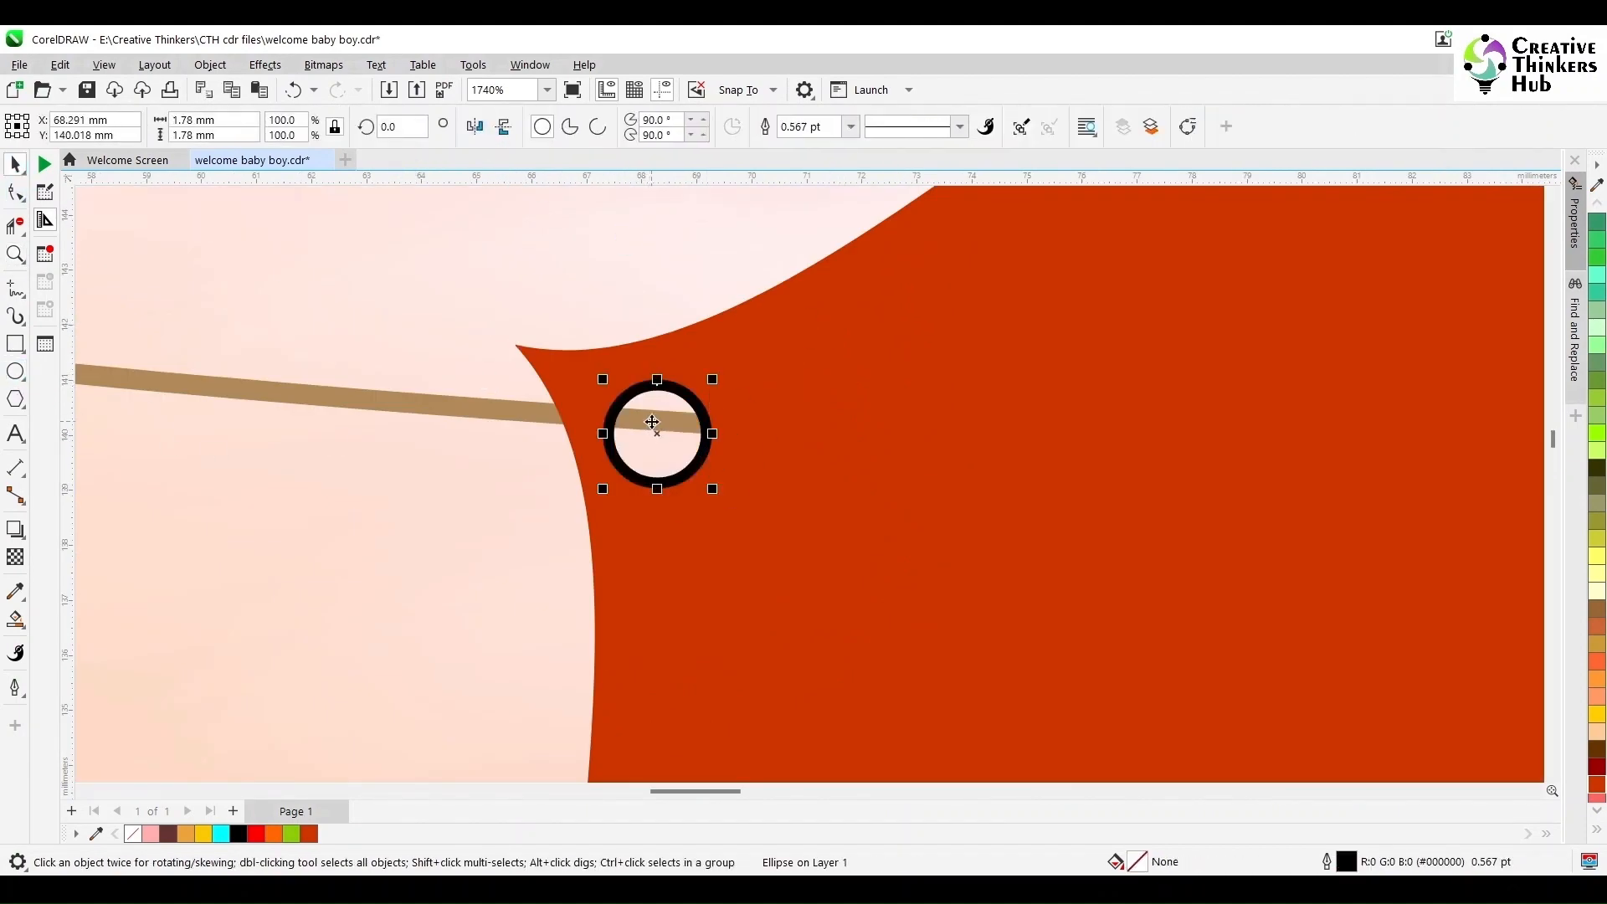
scroll(653, 420, down, 8)
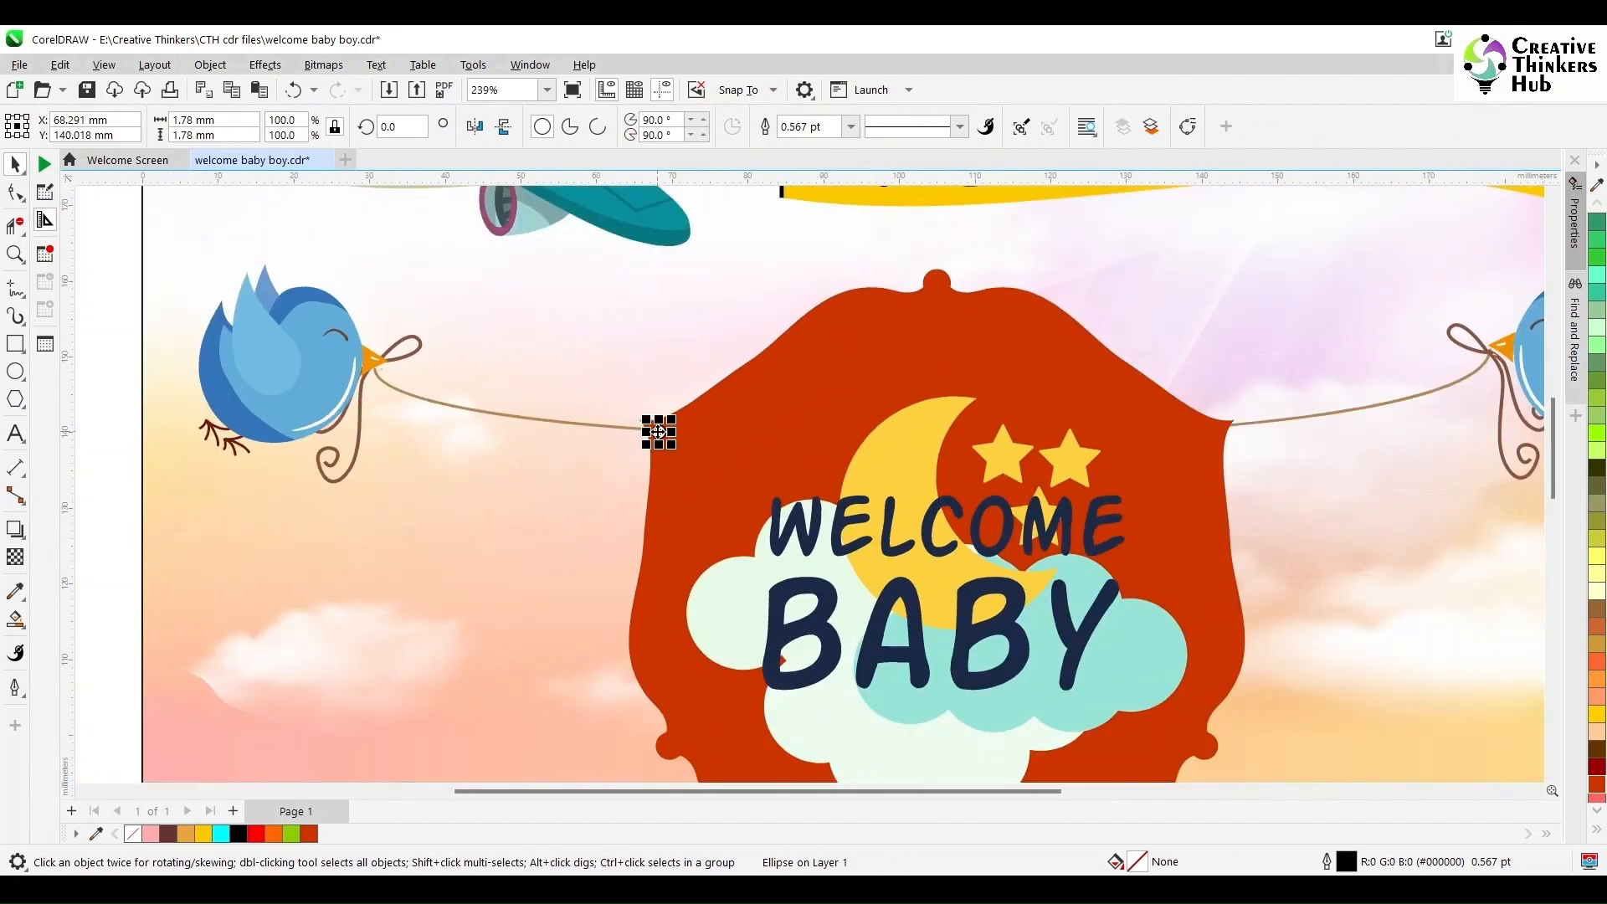
- Move the circle to the frame's upper-right corner, trim a matching hole, and delete the circle
drag(652, 421, 1214, 424)
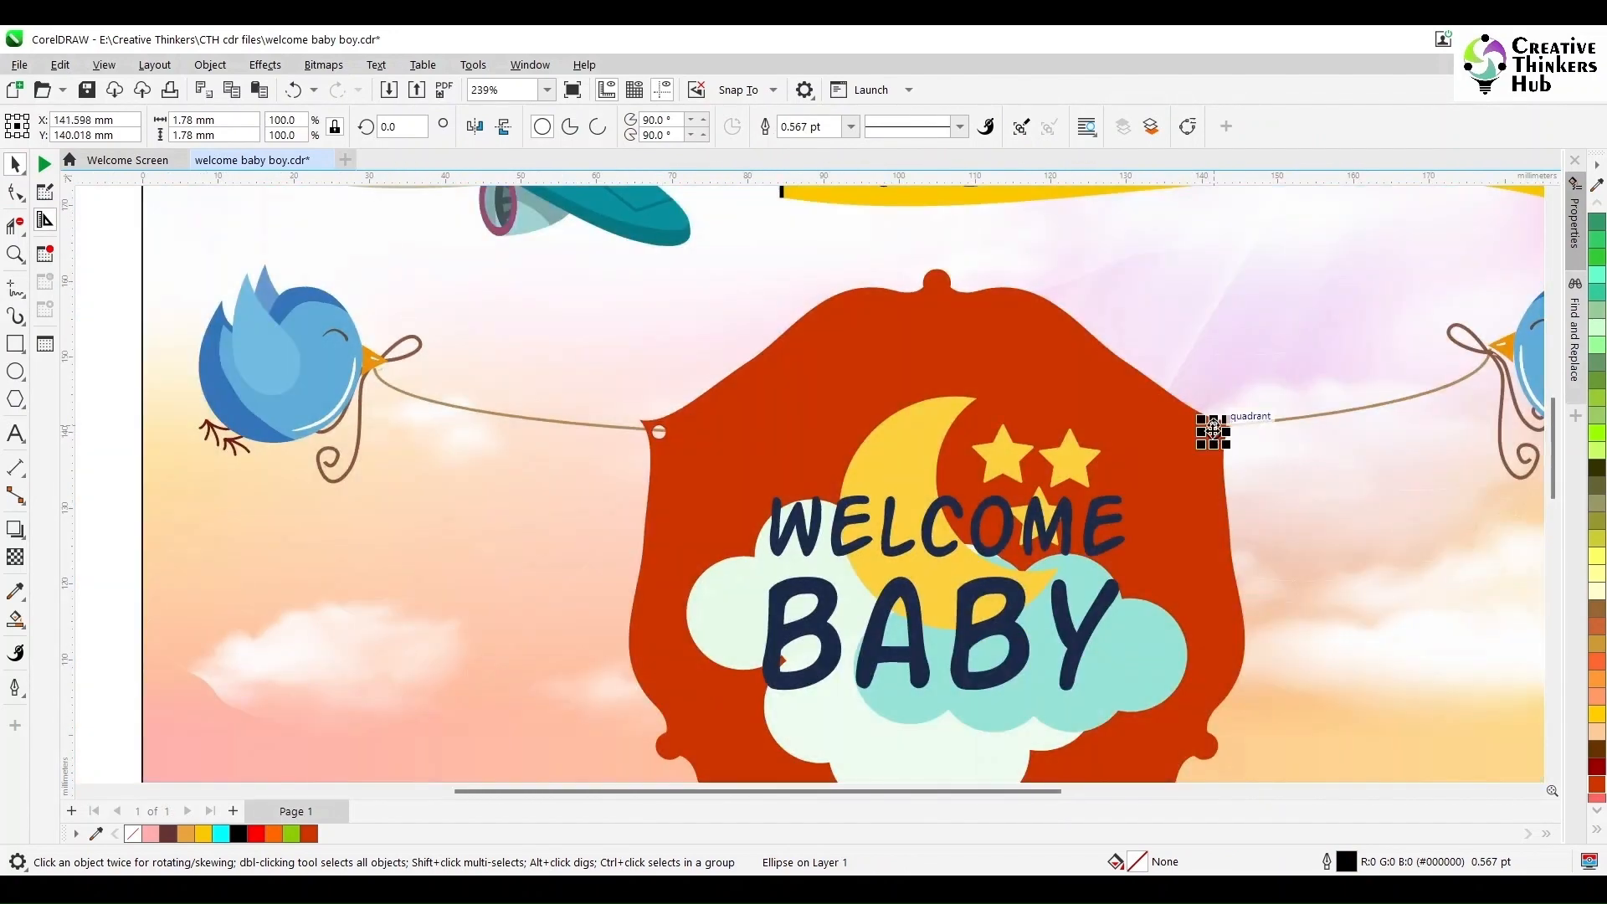
click(15, 254)
drag(1160, 364, 1290, 466)
click(14, 165)
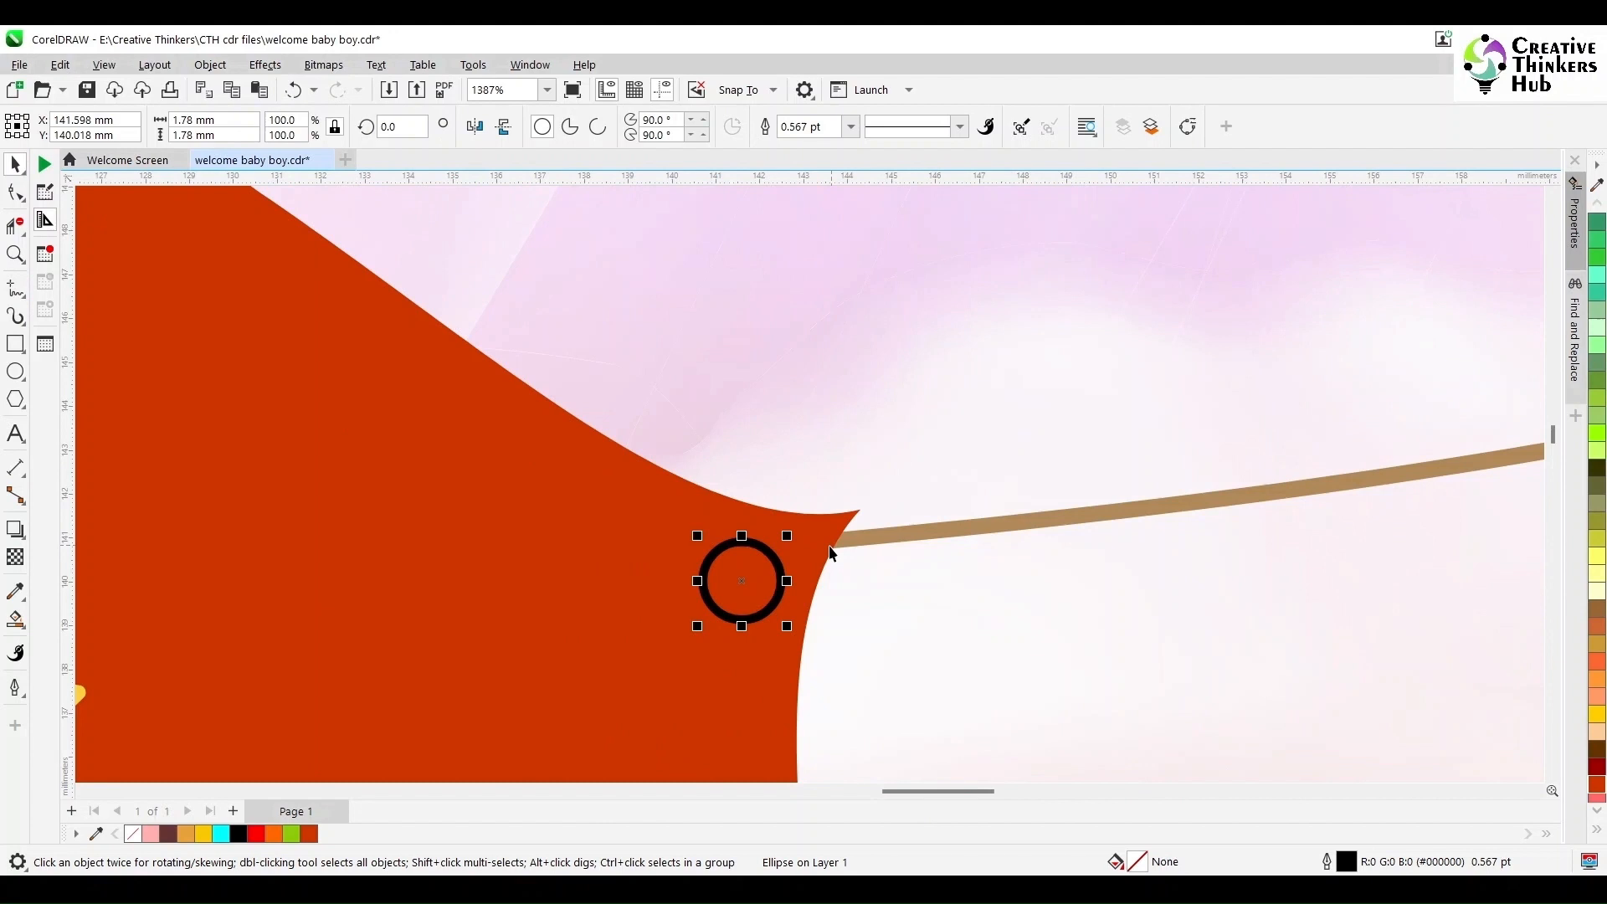
shift+click(577, 471)
click(609, 128)
click(757, 586)
key(Delete)
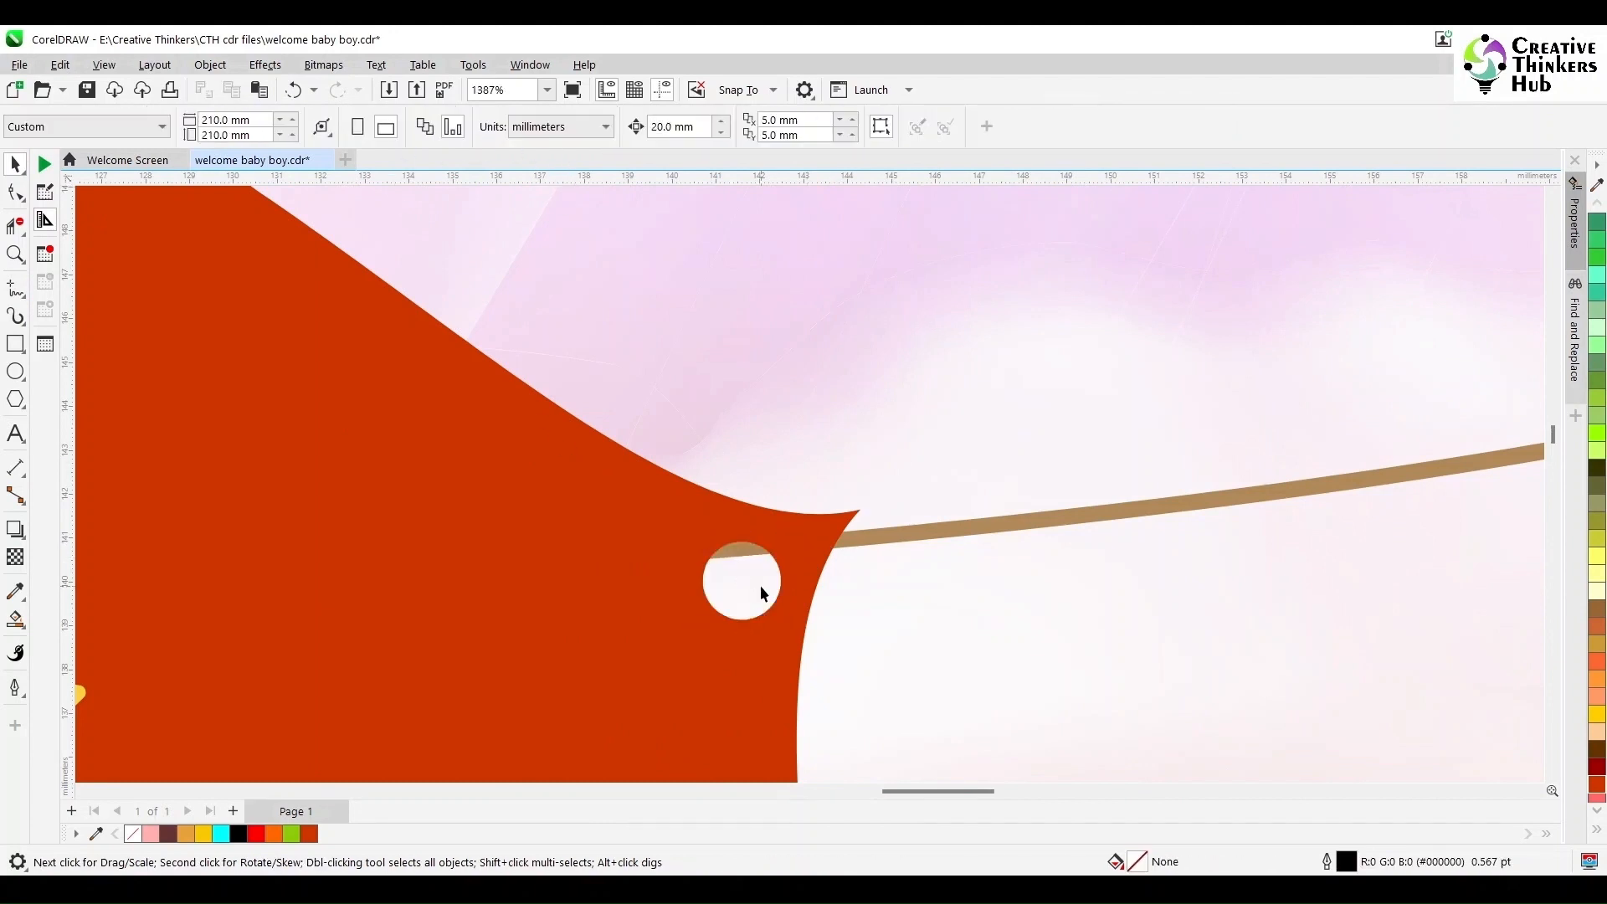
- Separate the string from the birds group by cutting and pasting it back in place
click(760, 585)
key(shift+F4)
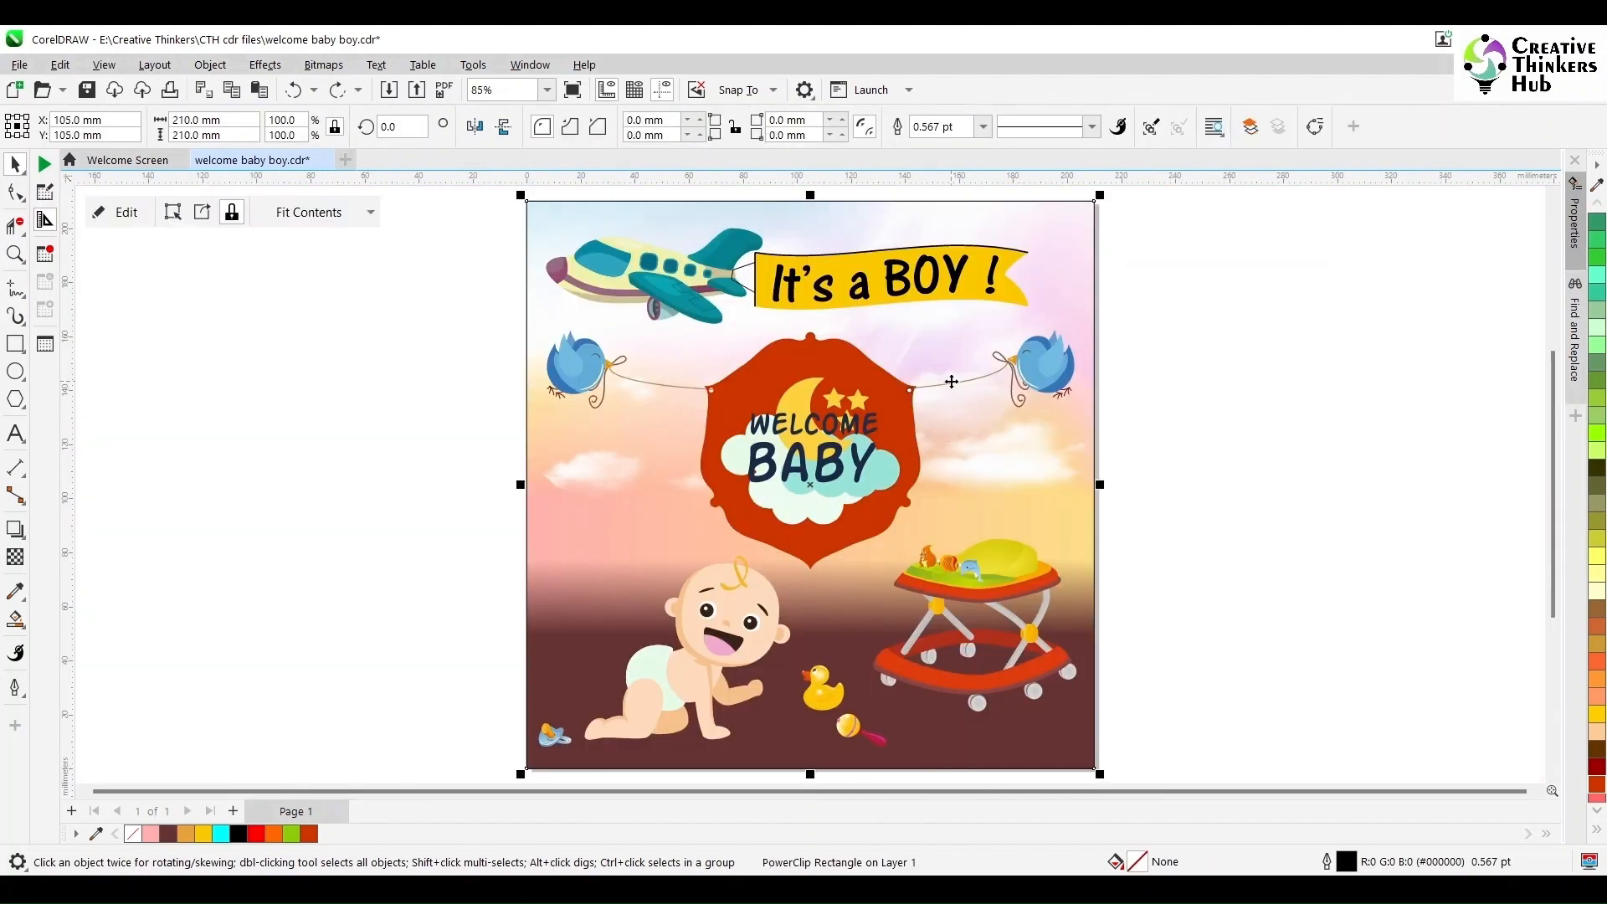
click(952, 381)
ctrl+click(952, 383)
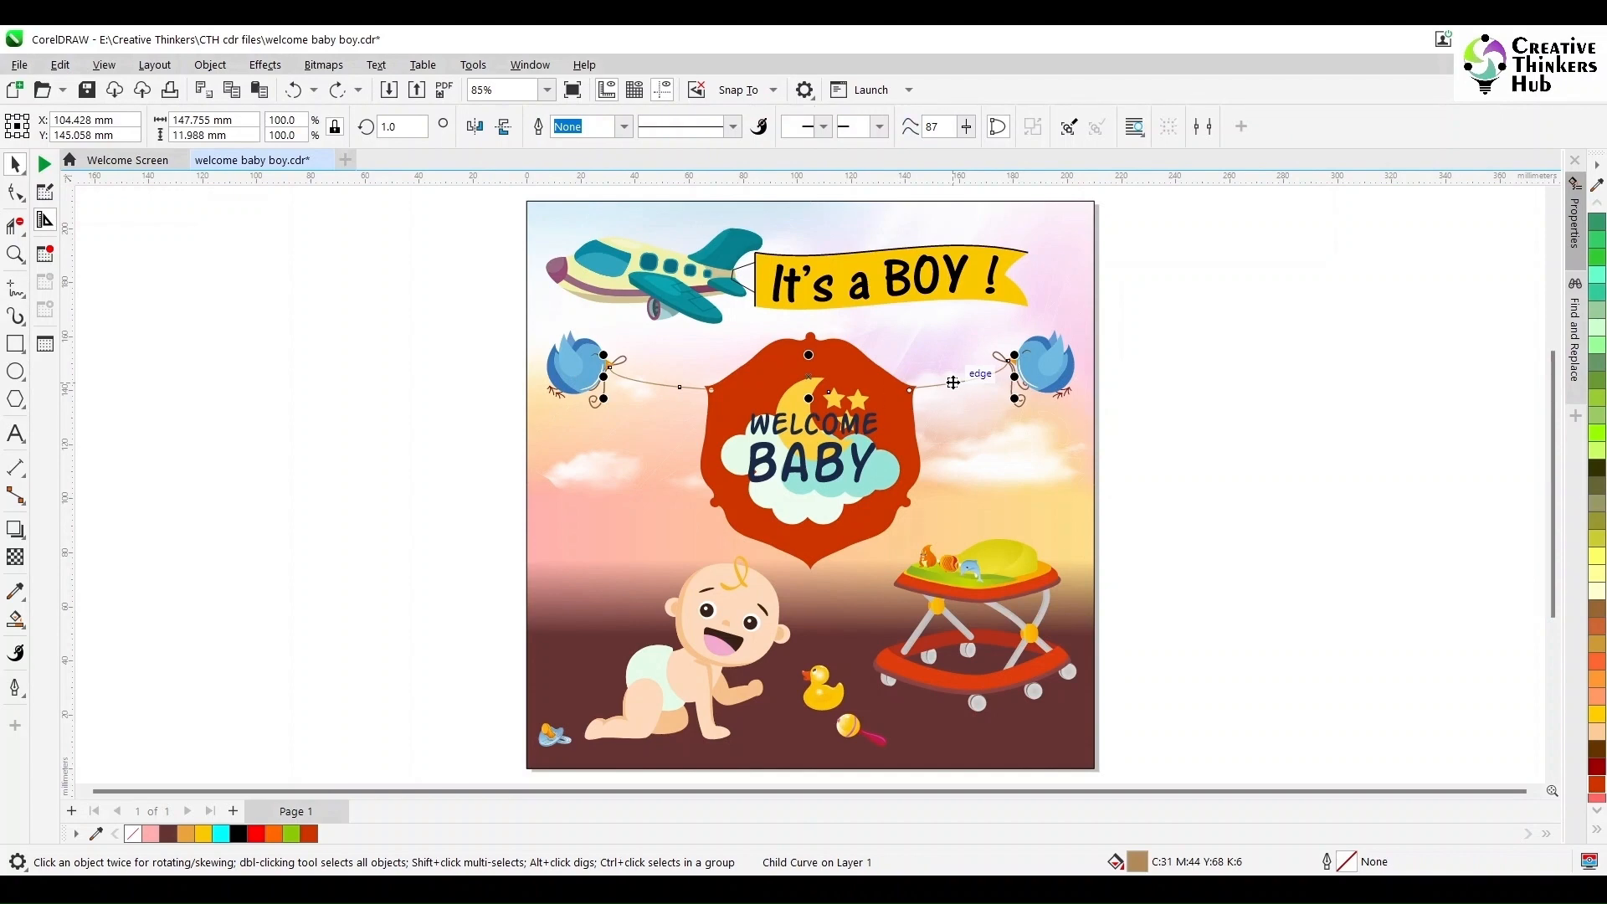
key(ctrl+x)
key(ctrl+v)
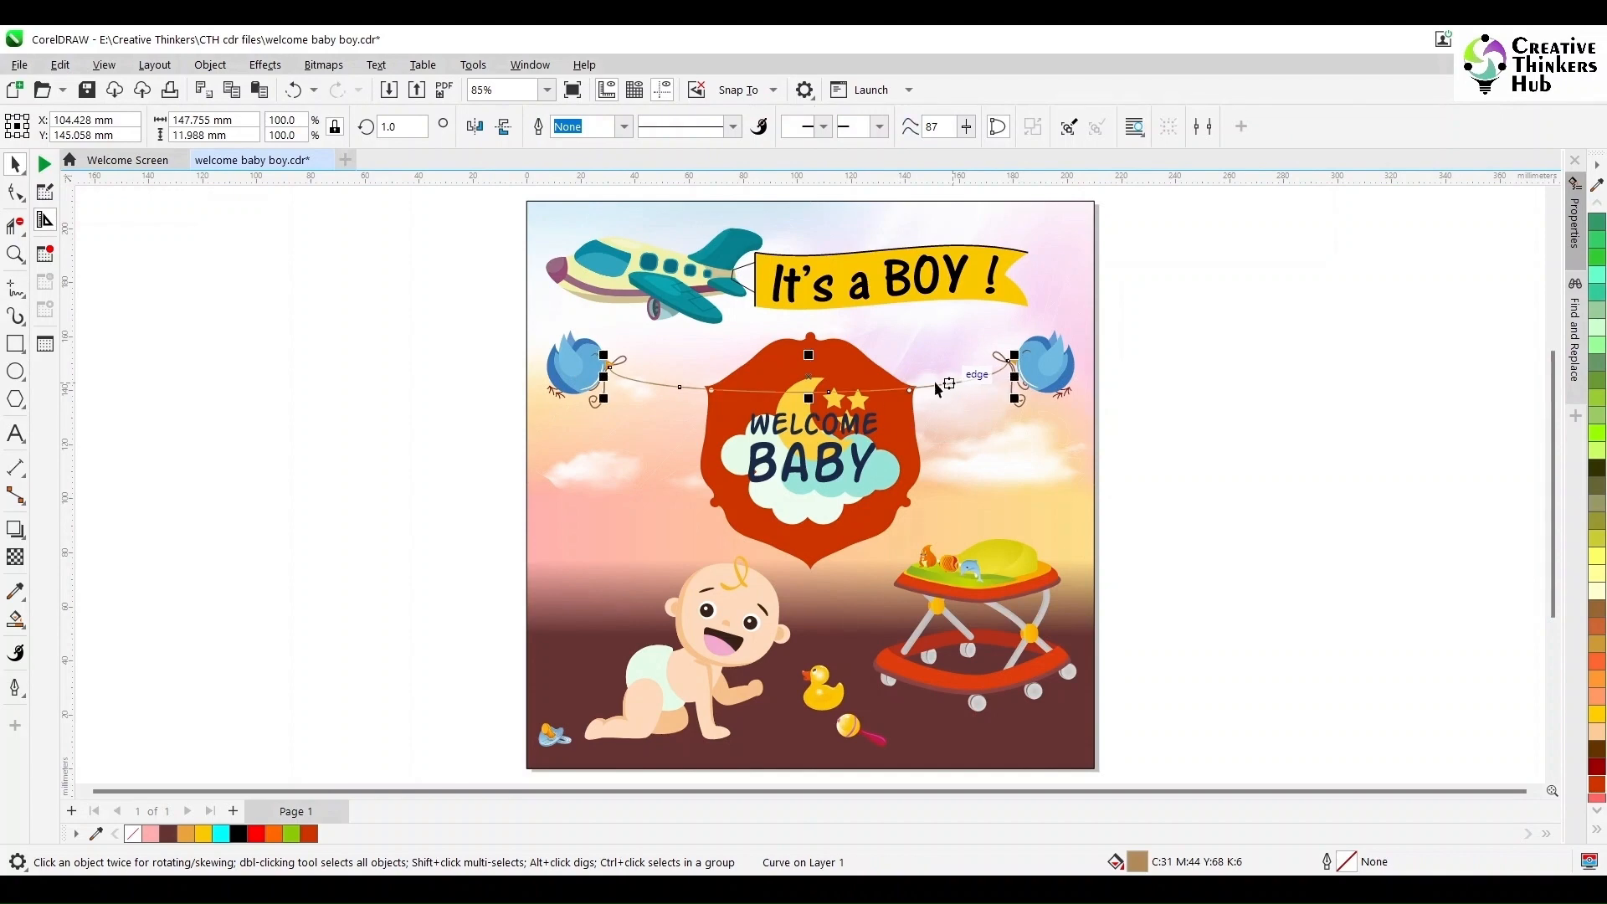
- Delete the string's nodes near the left bird and across the middle of the frame with the Shape tool
click(15, 254)
drag(565, 316, 1112, 426)
click(15, 192)
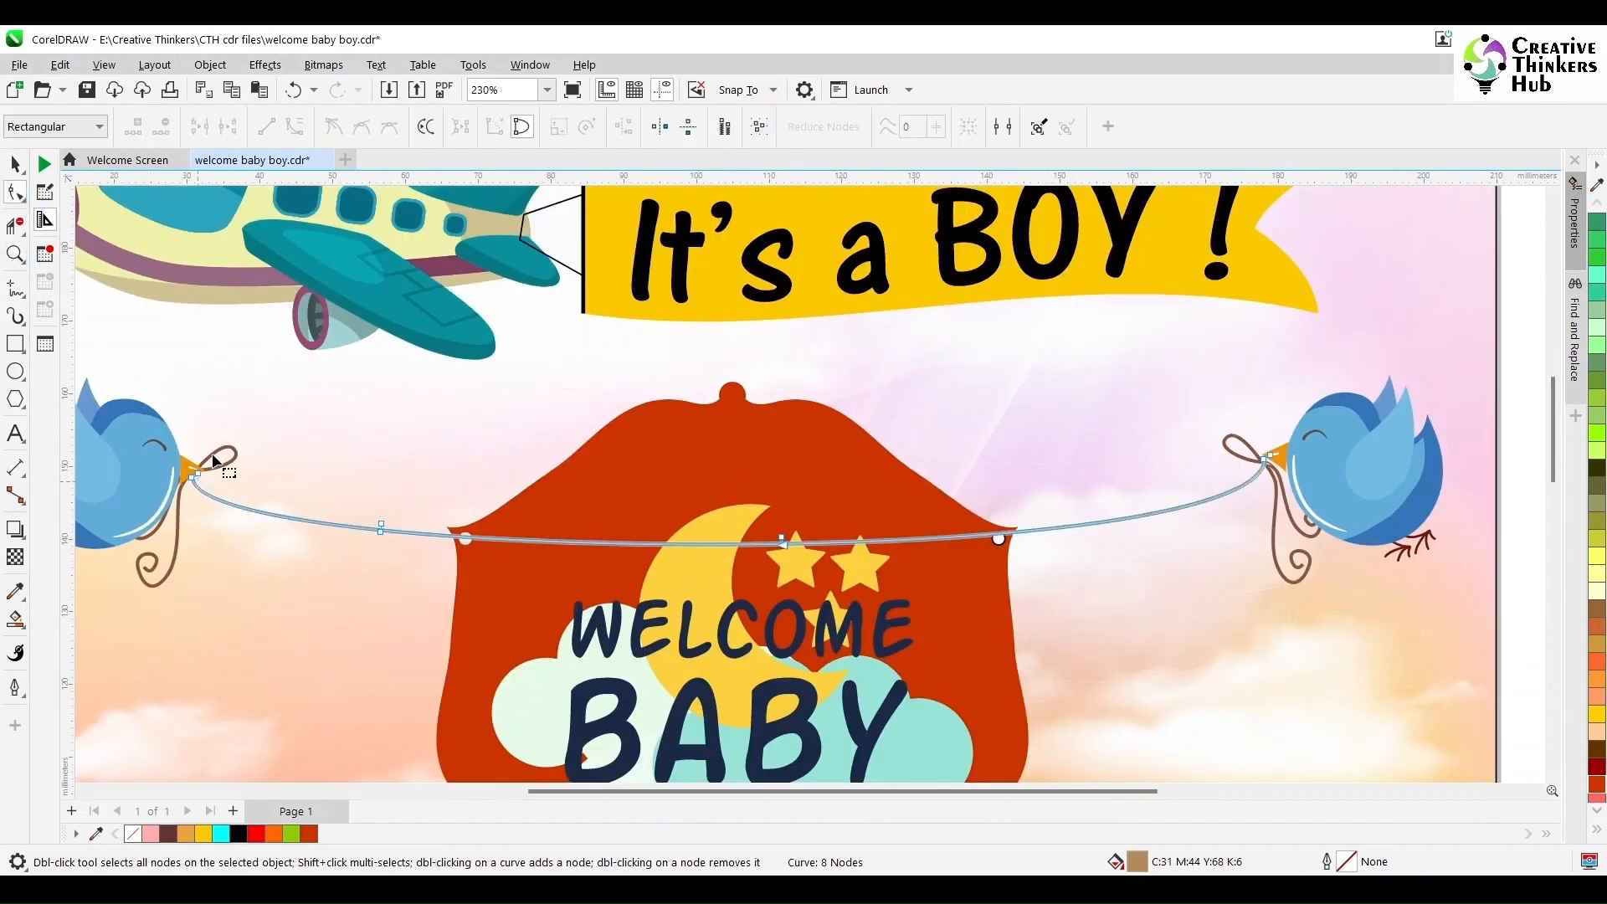
drag(213, 452, 185, 512)
key(Delete)
drag(332, 465, 698, 580)
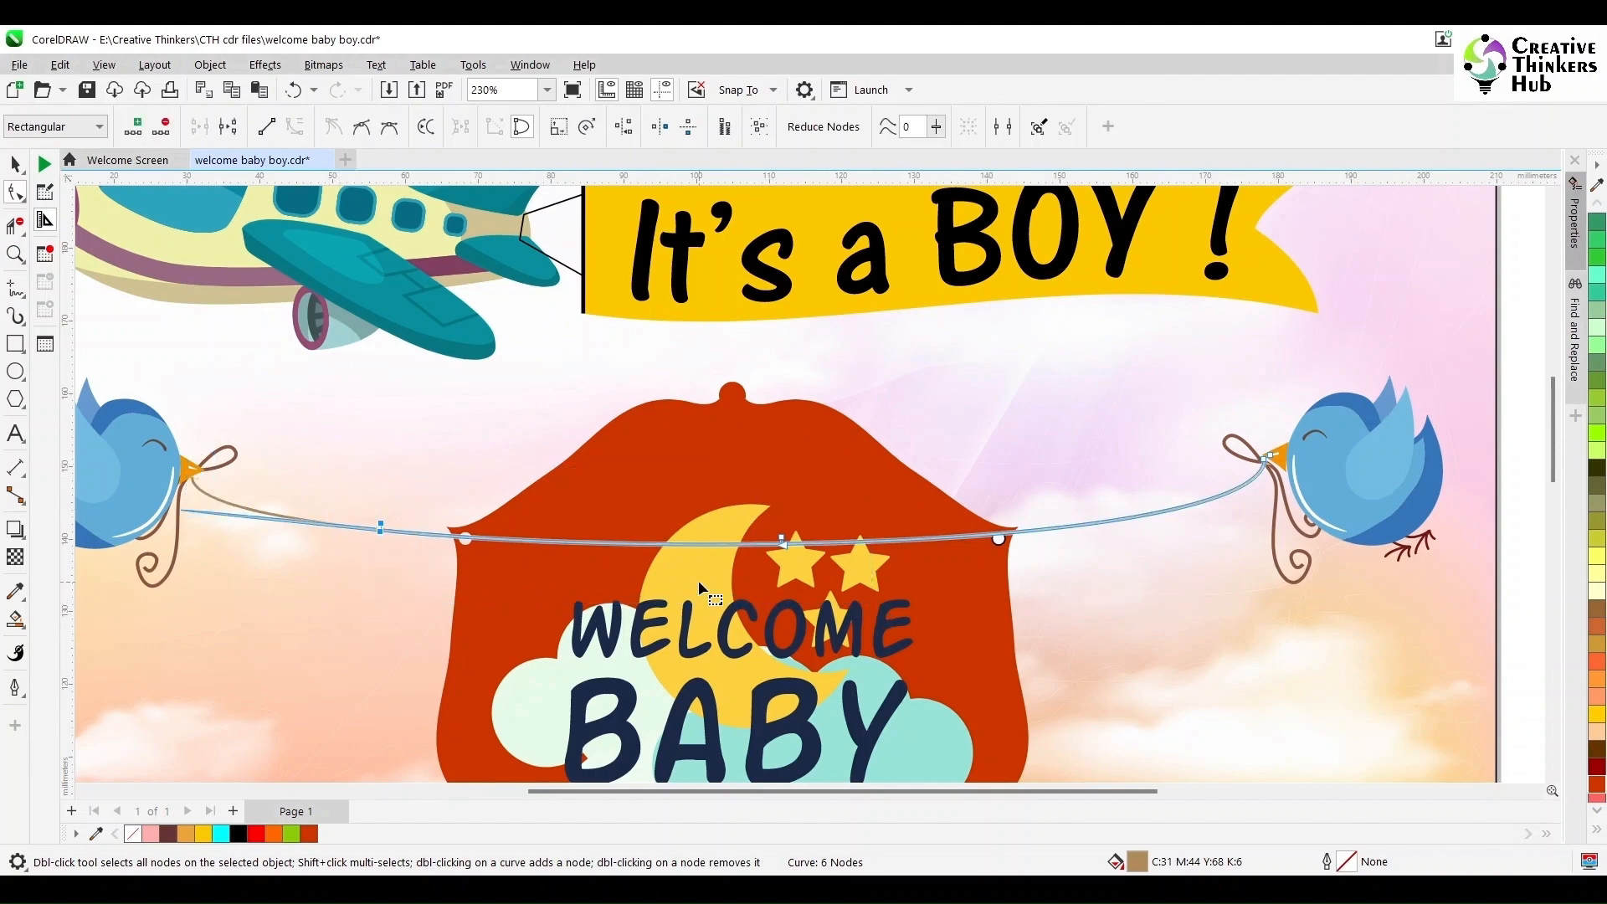
key(Delete)
- Add a node to the string at the frame's upper-right hole and break the curve there
scroll(780, 569, up, 2)
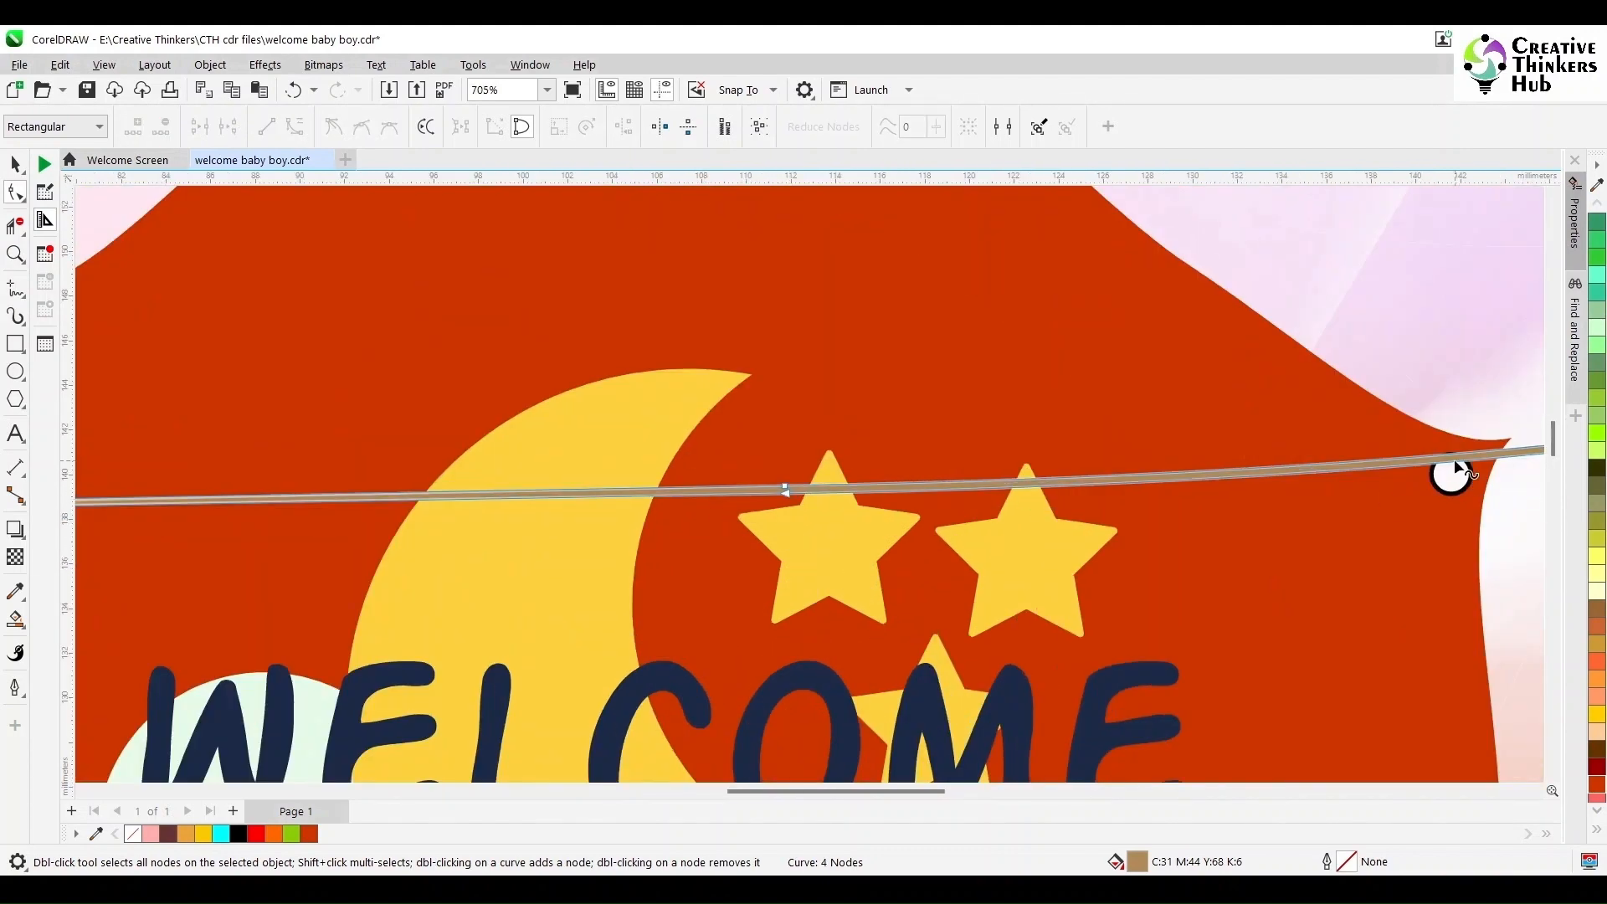
double_click(1454, 454)
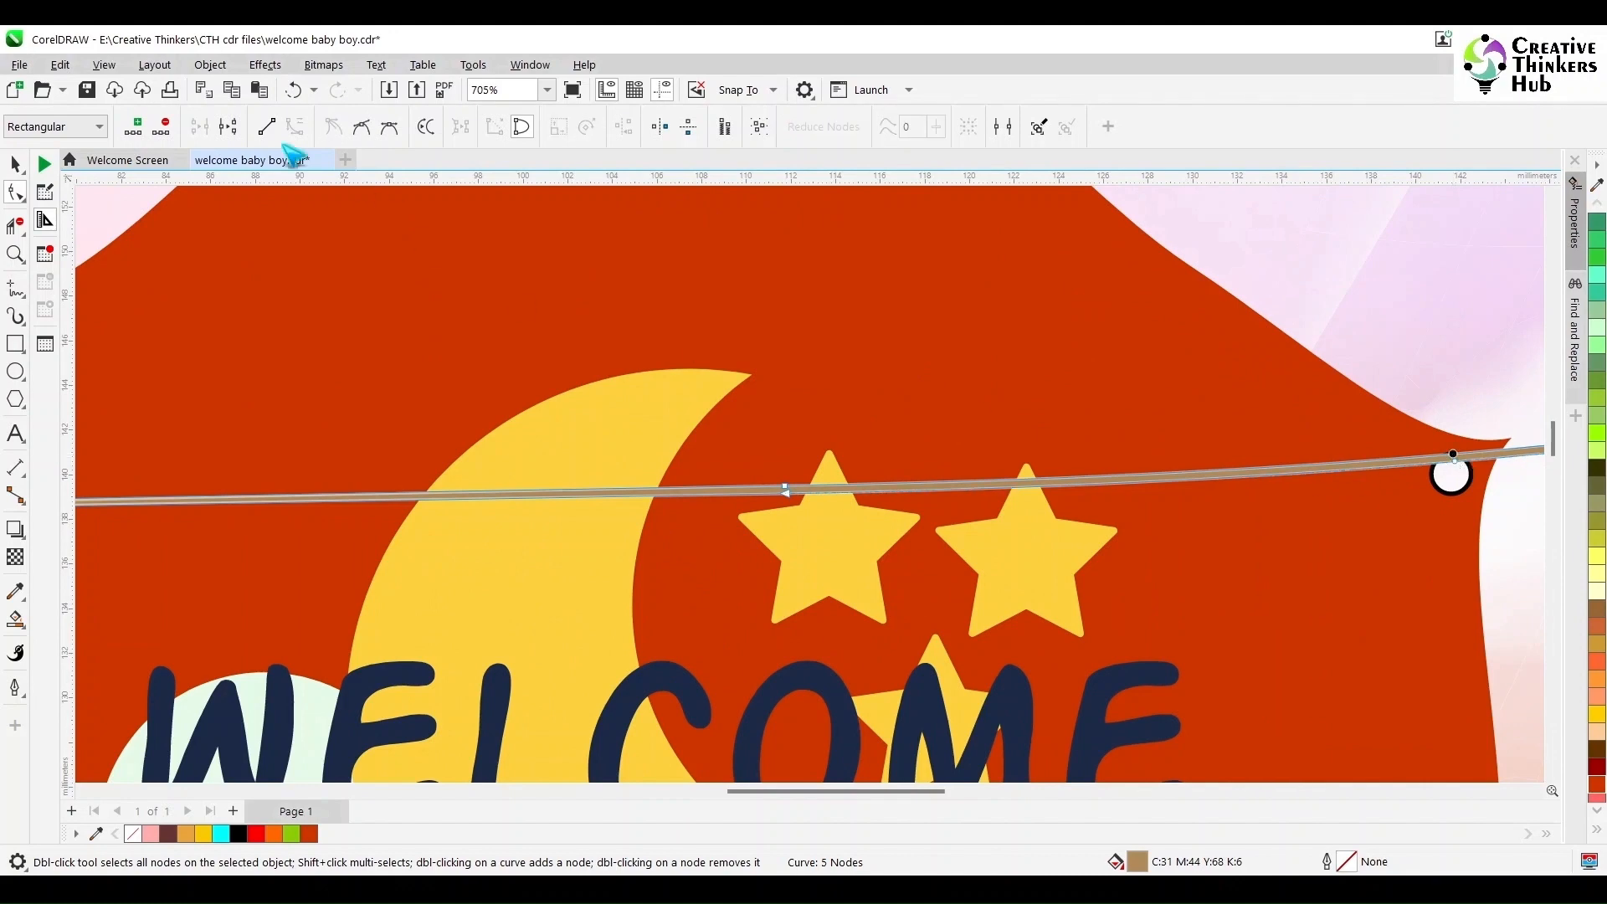
key(Delete)
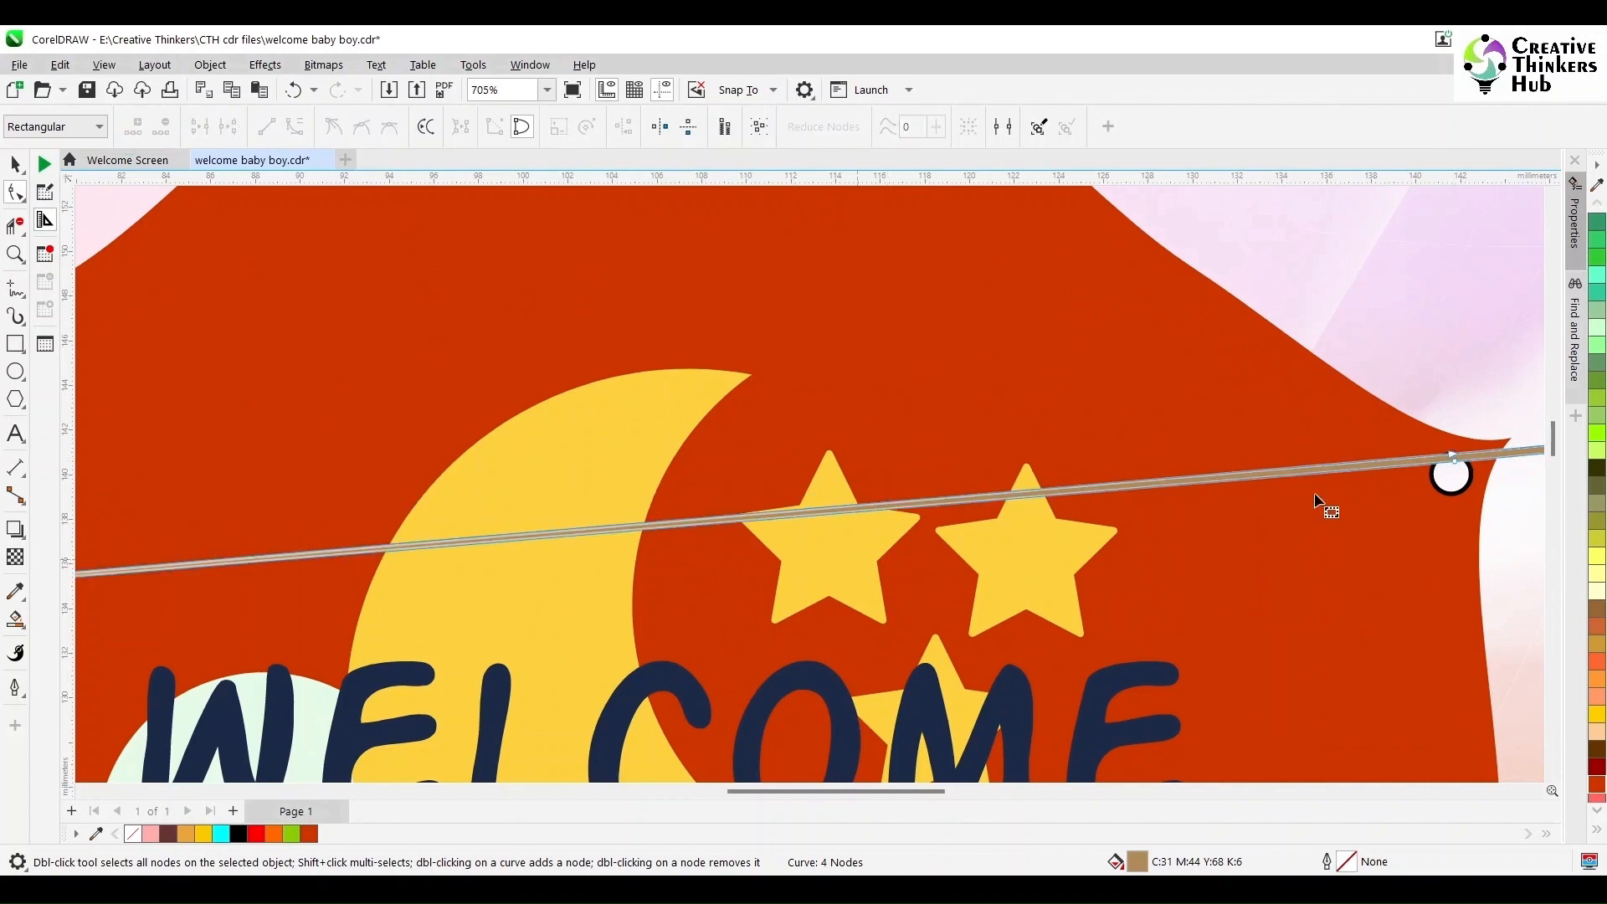
click(1456, 460)
click(267, 127)
key(ctrl+z)
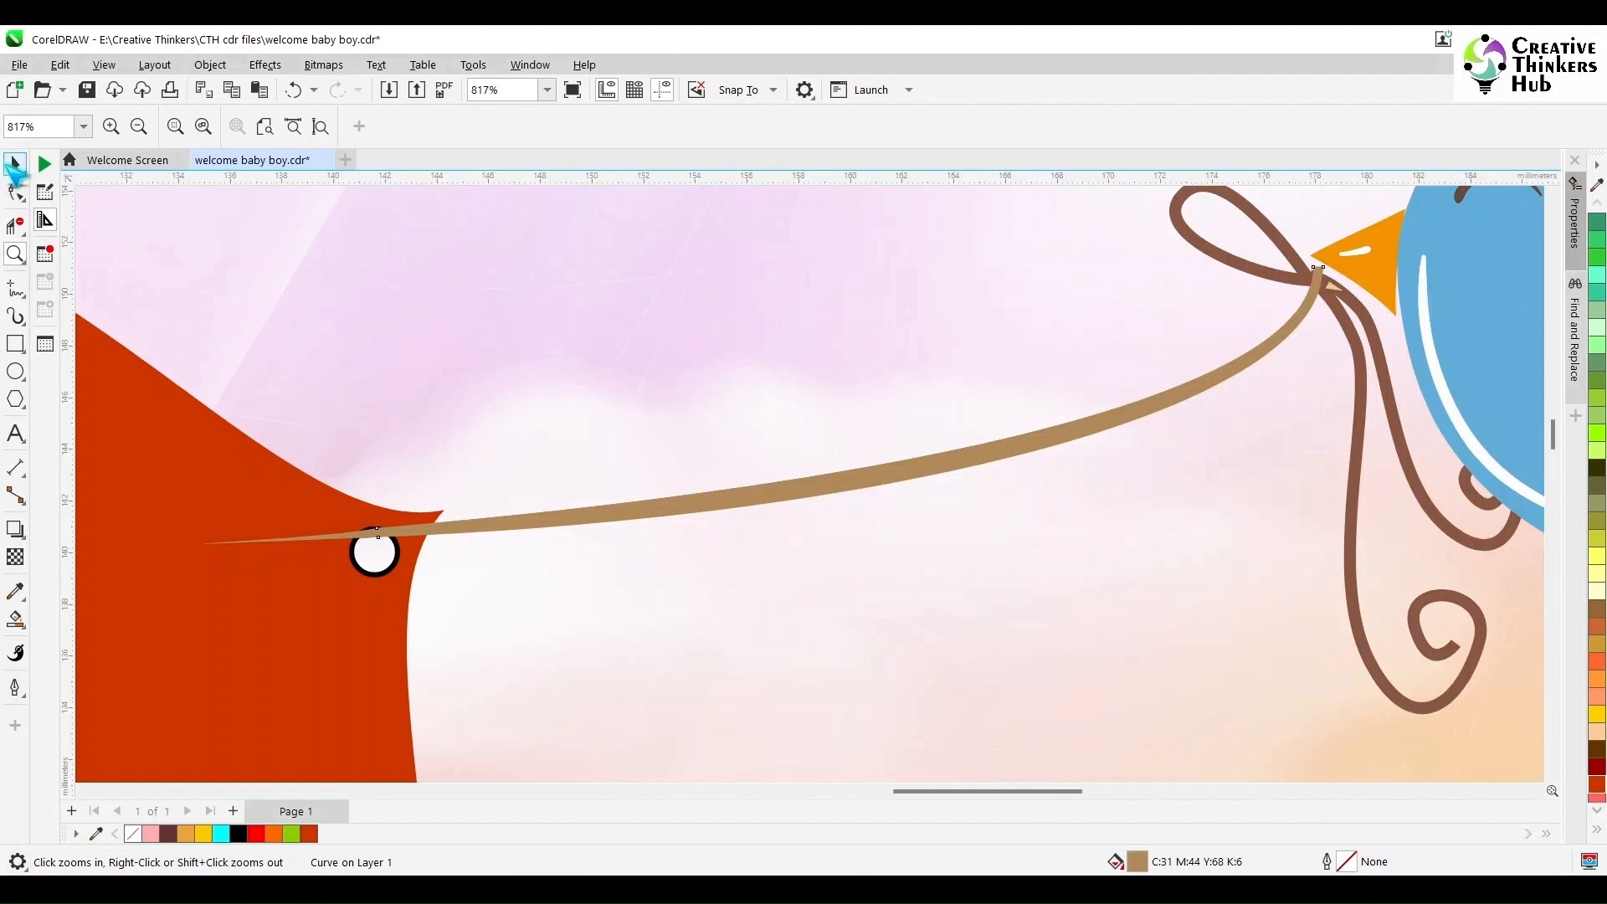
click(15, 165)
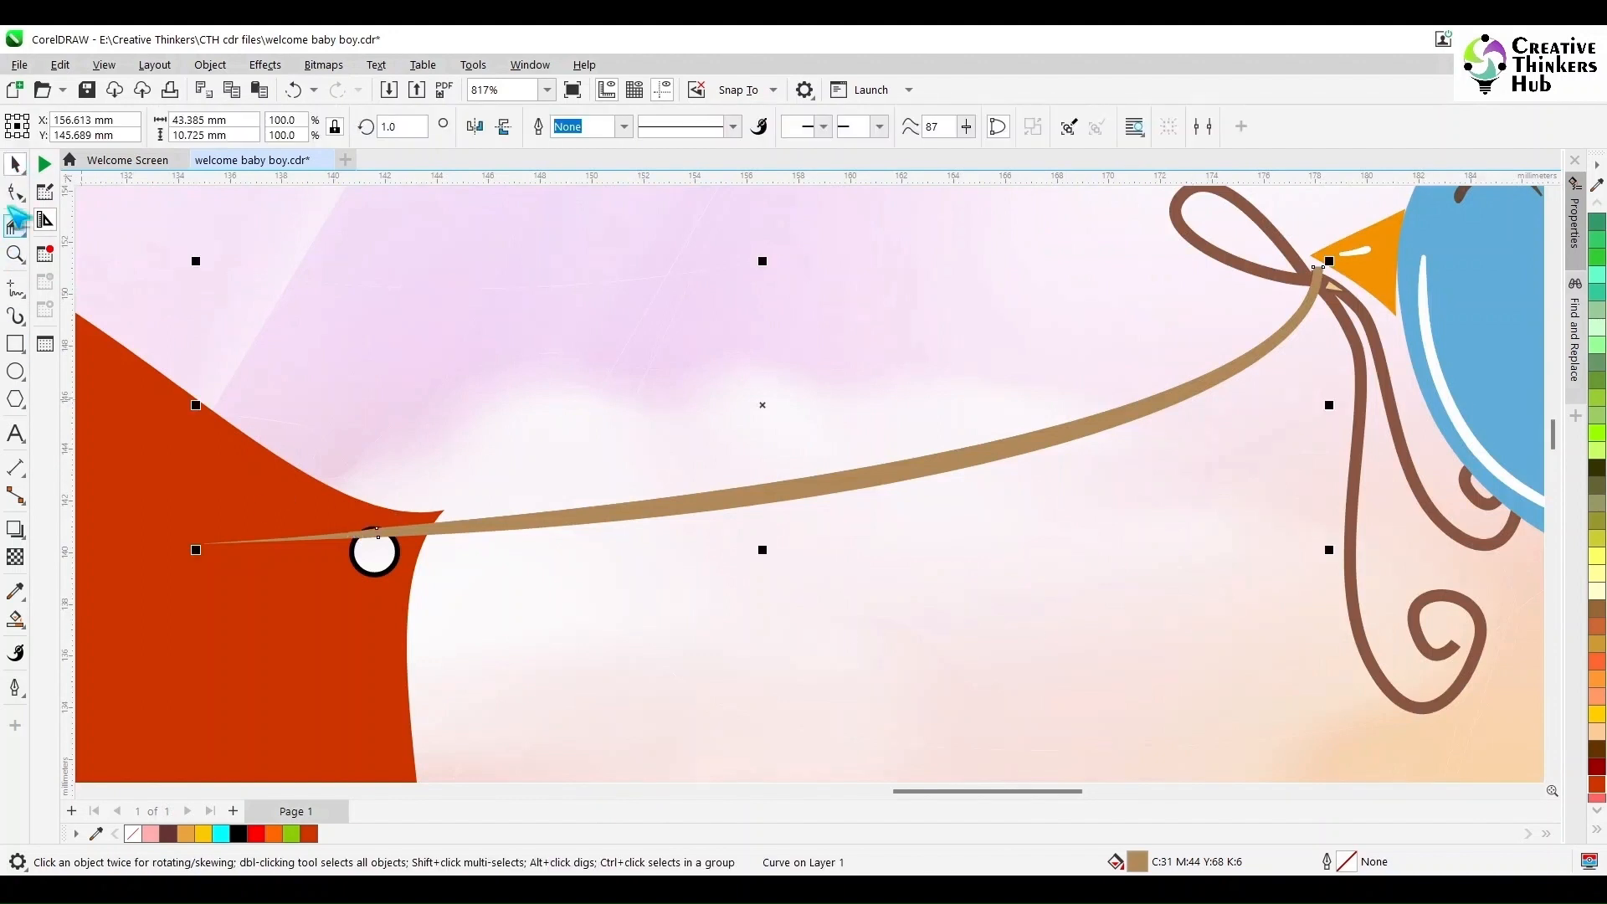
- Reshape the broken string so its loose end loops back into the frame's upper-right hole, adjusting its curve with the Shape tool
click(15, 193)
click(375, 533)
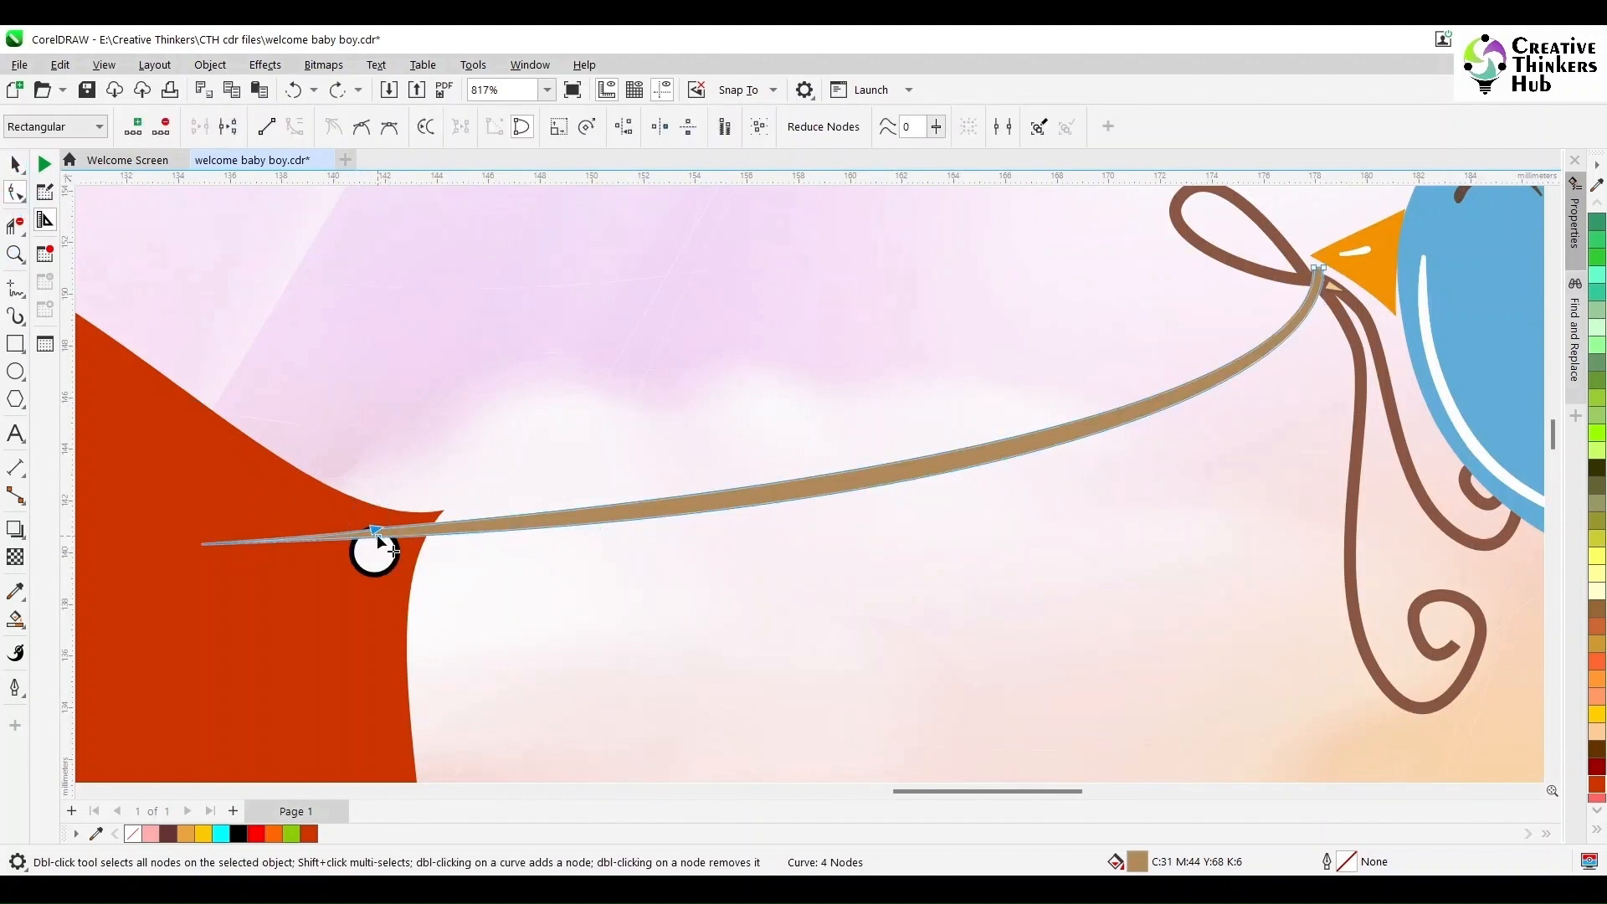
drag(375, 534, 382, 554)
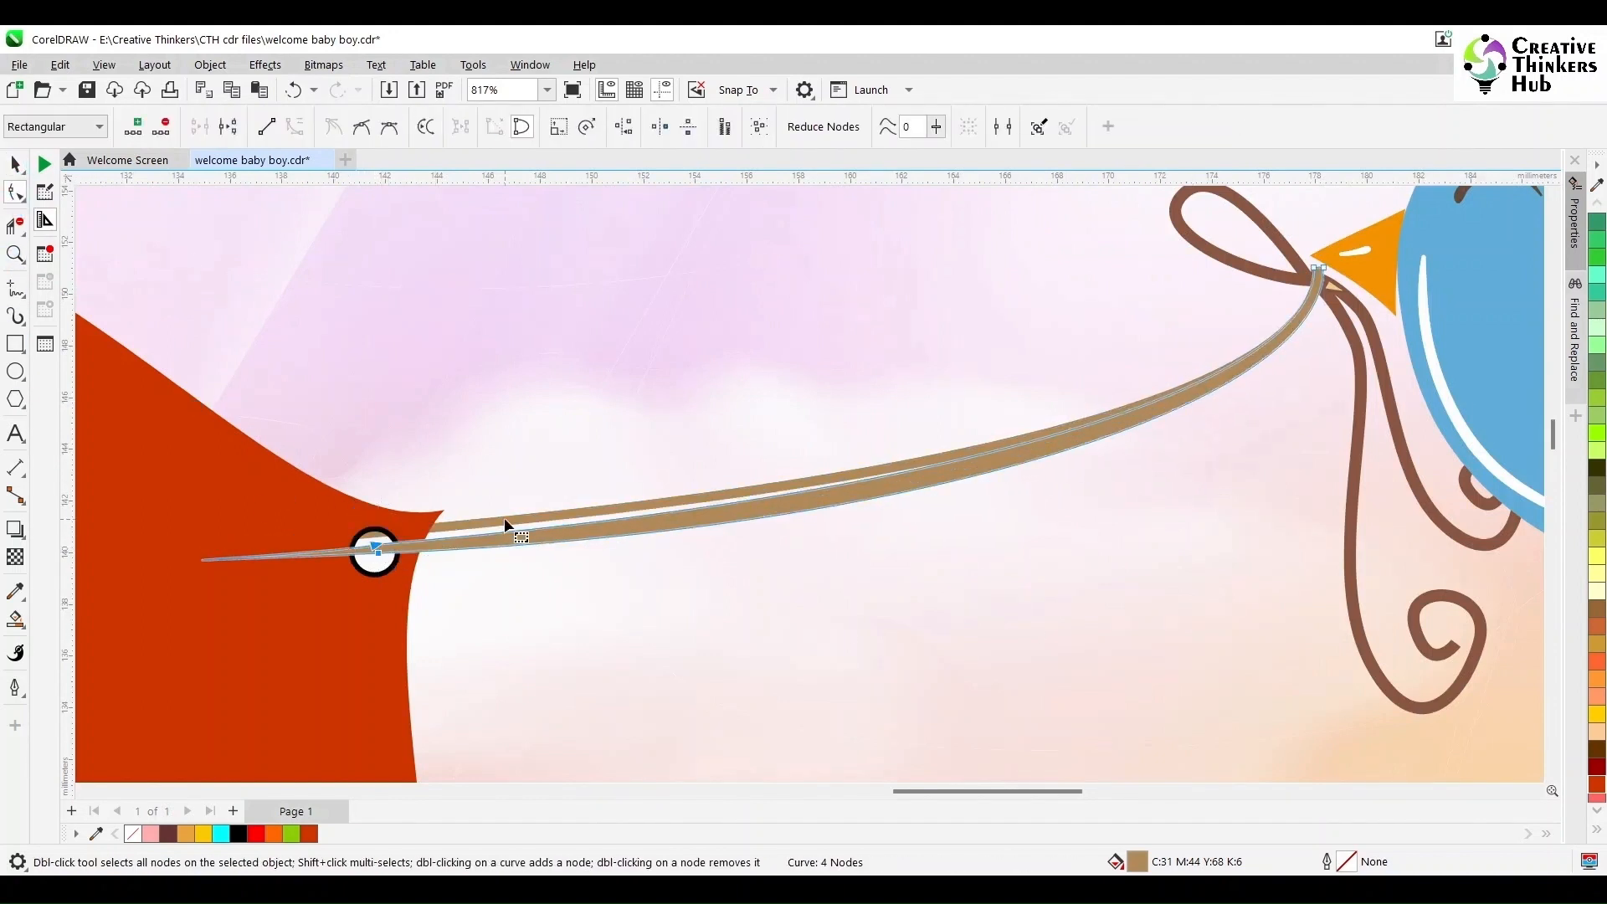
click(378, 555)
drag(957, 790, 847, 797)
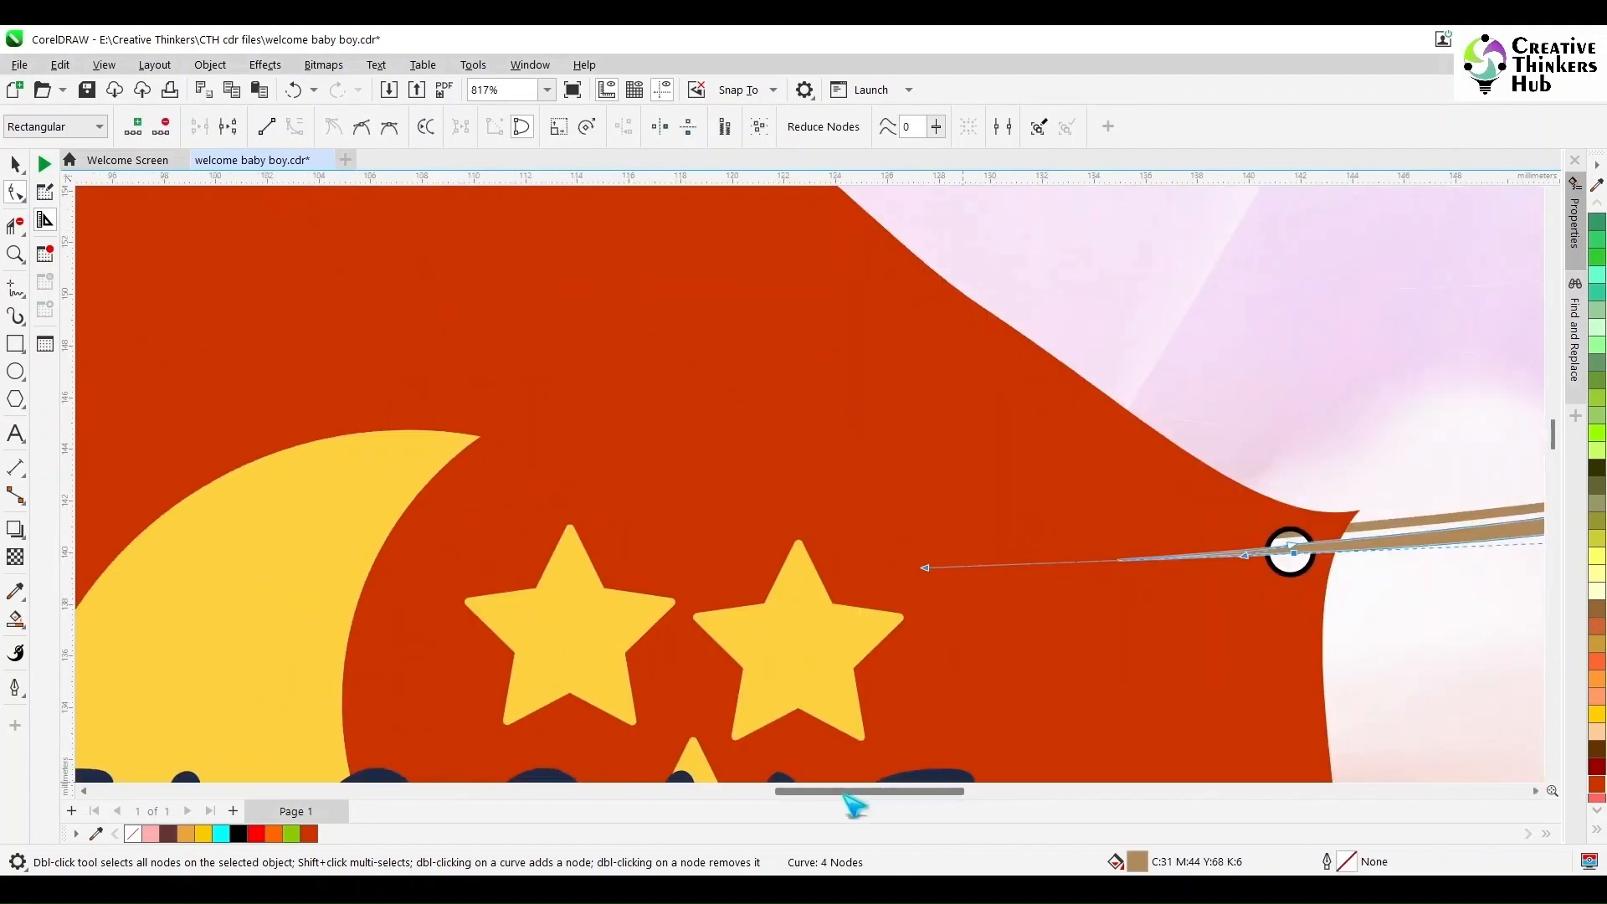
drag(932, 574, 1284, 549)
drag(905, 791, 1004, 785)
drag(948, 536, 976, 520)
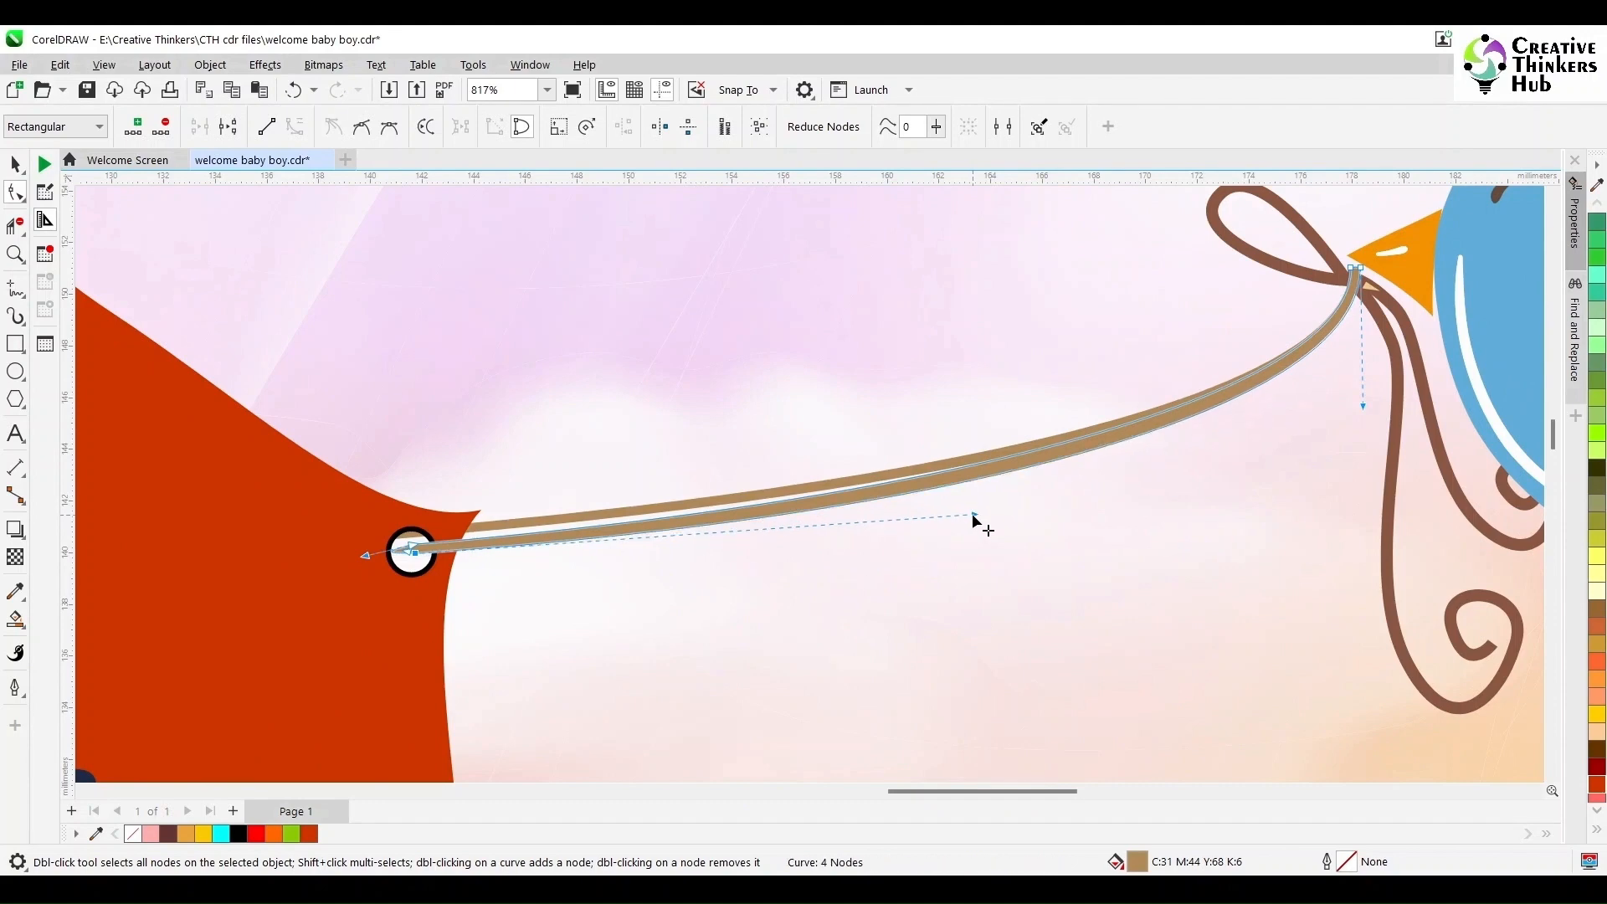
scroll(1373, 534, down, 4)
click(13, 162)
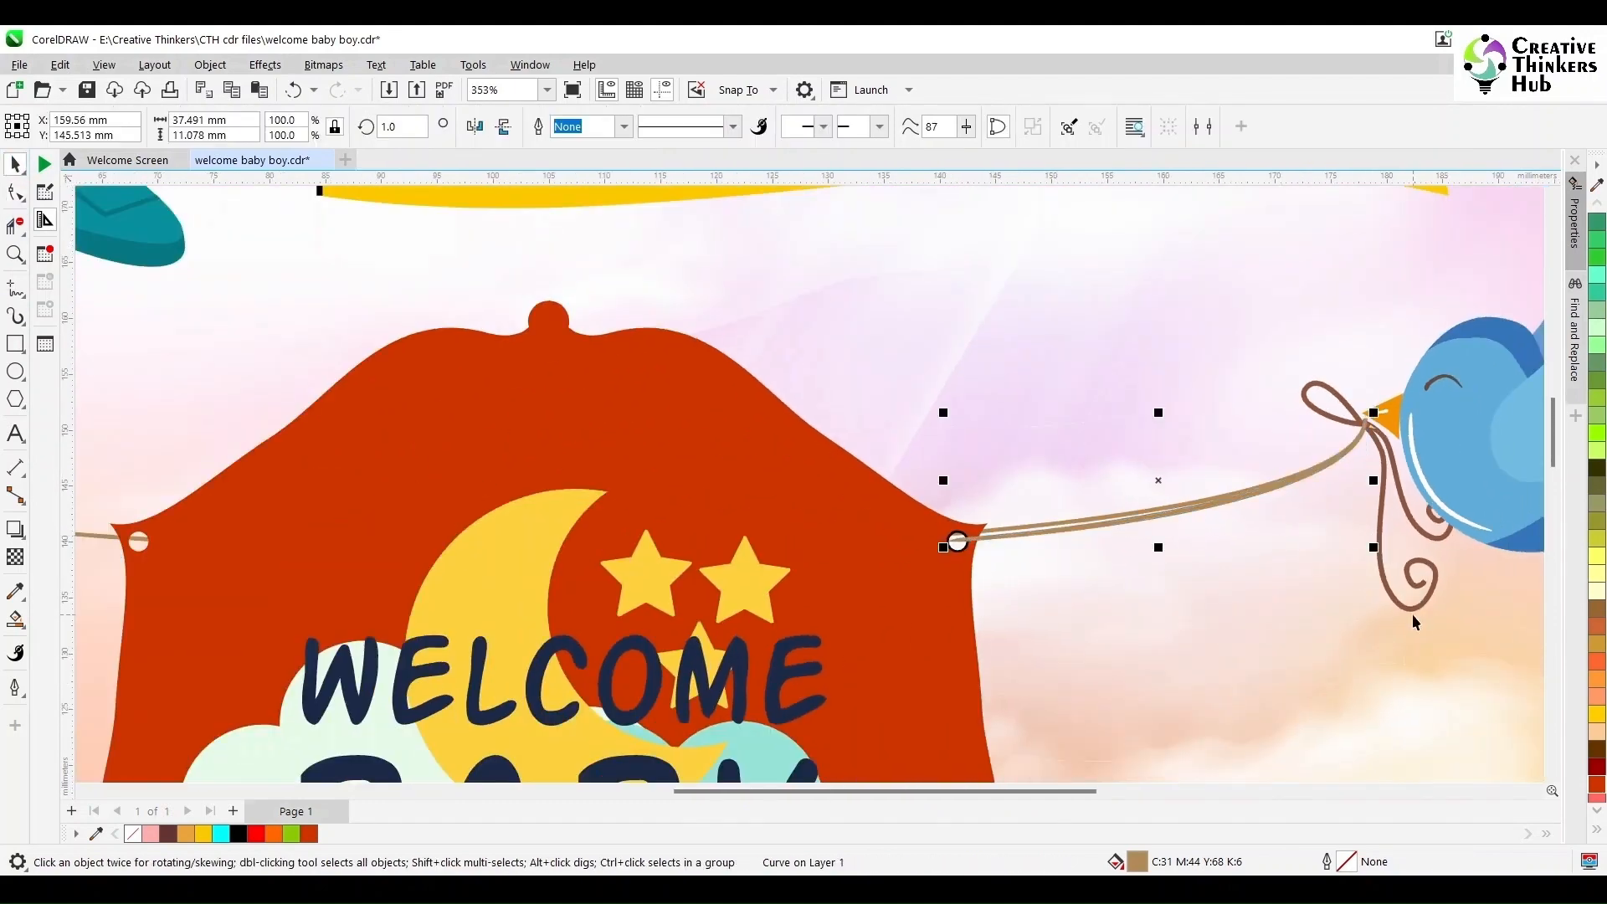
click(1414, 611)
ctrl+click(1414, 612)
scroll(1415, 612, down, 3)
scroll(1416, 621, down, 3)
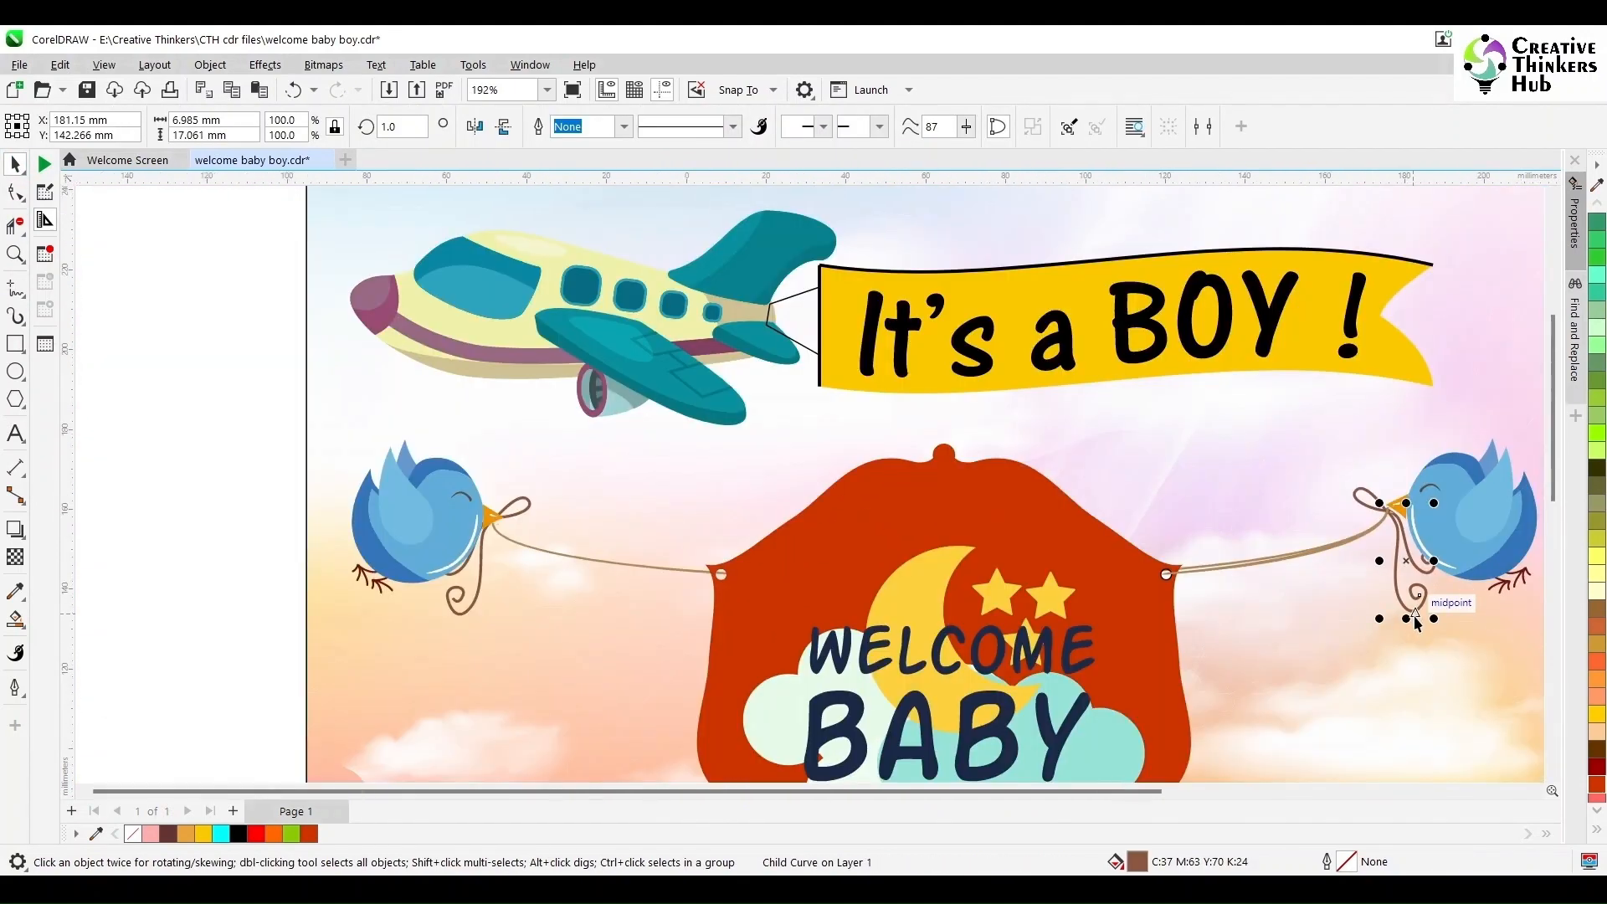
click(1256, 682)
right_click(1255, 682)
click(1339, 355)
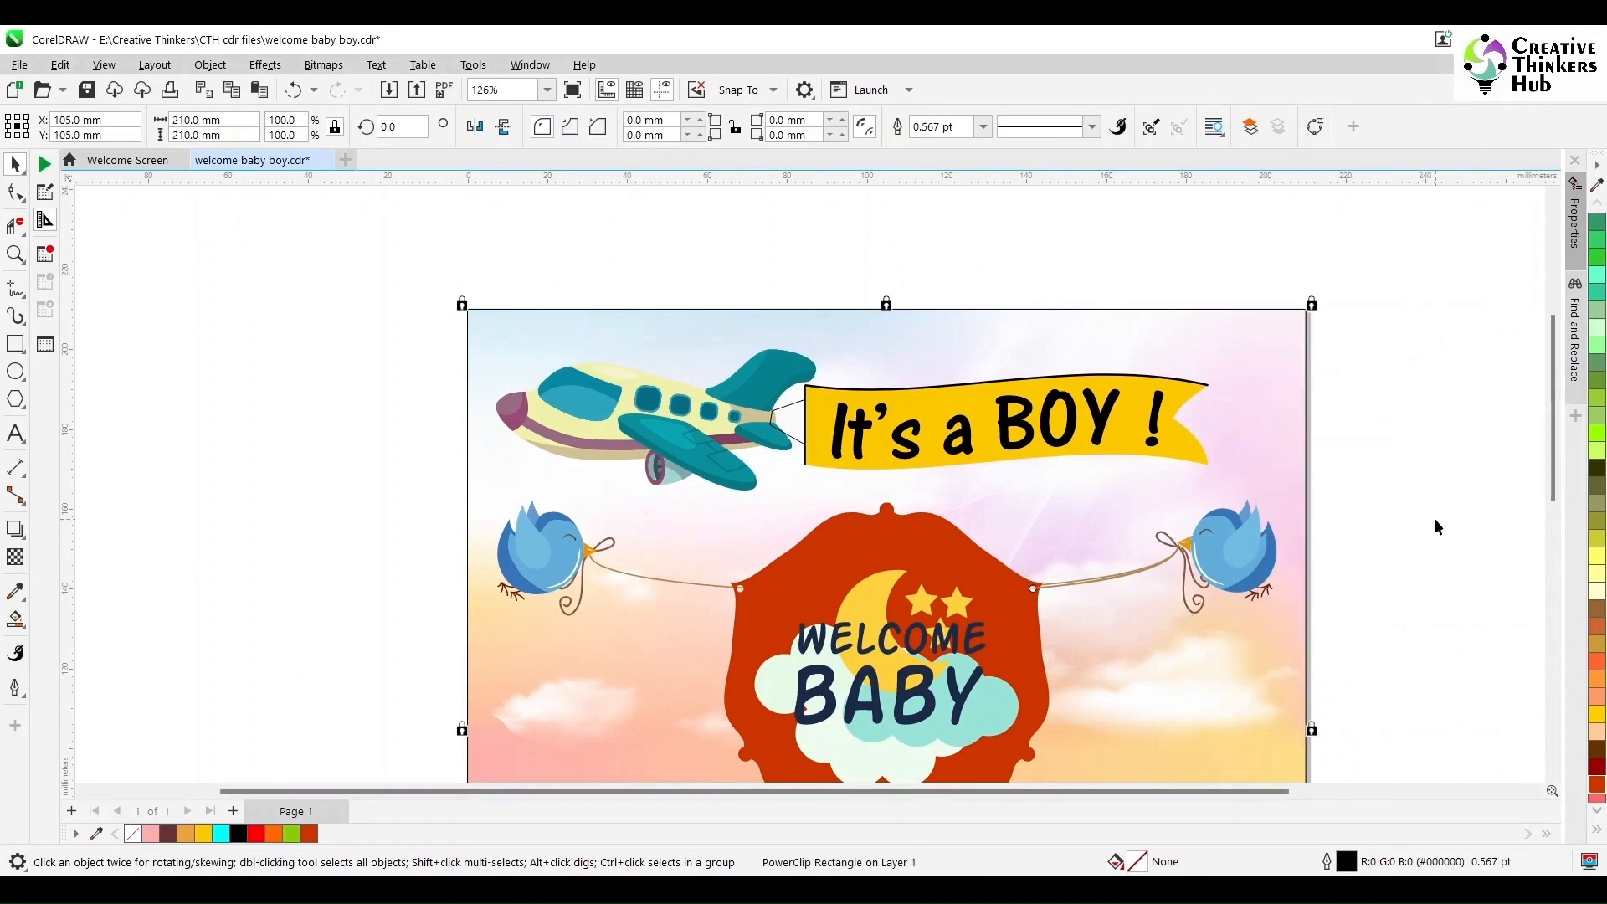
- Copy the ribbon bow from the right bird's beak onto the frame's upper-right hole
click(1270, 590)
scroll(1271, 590, up, 5)
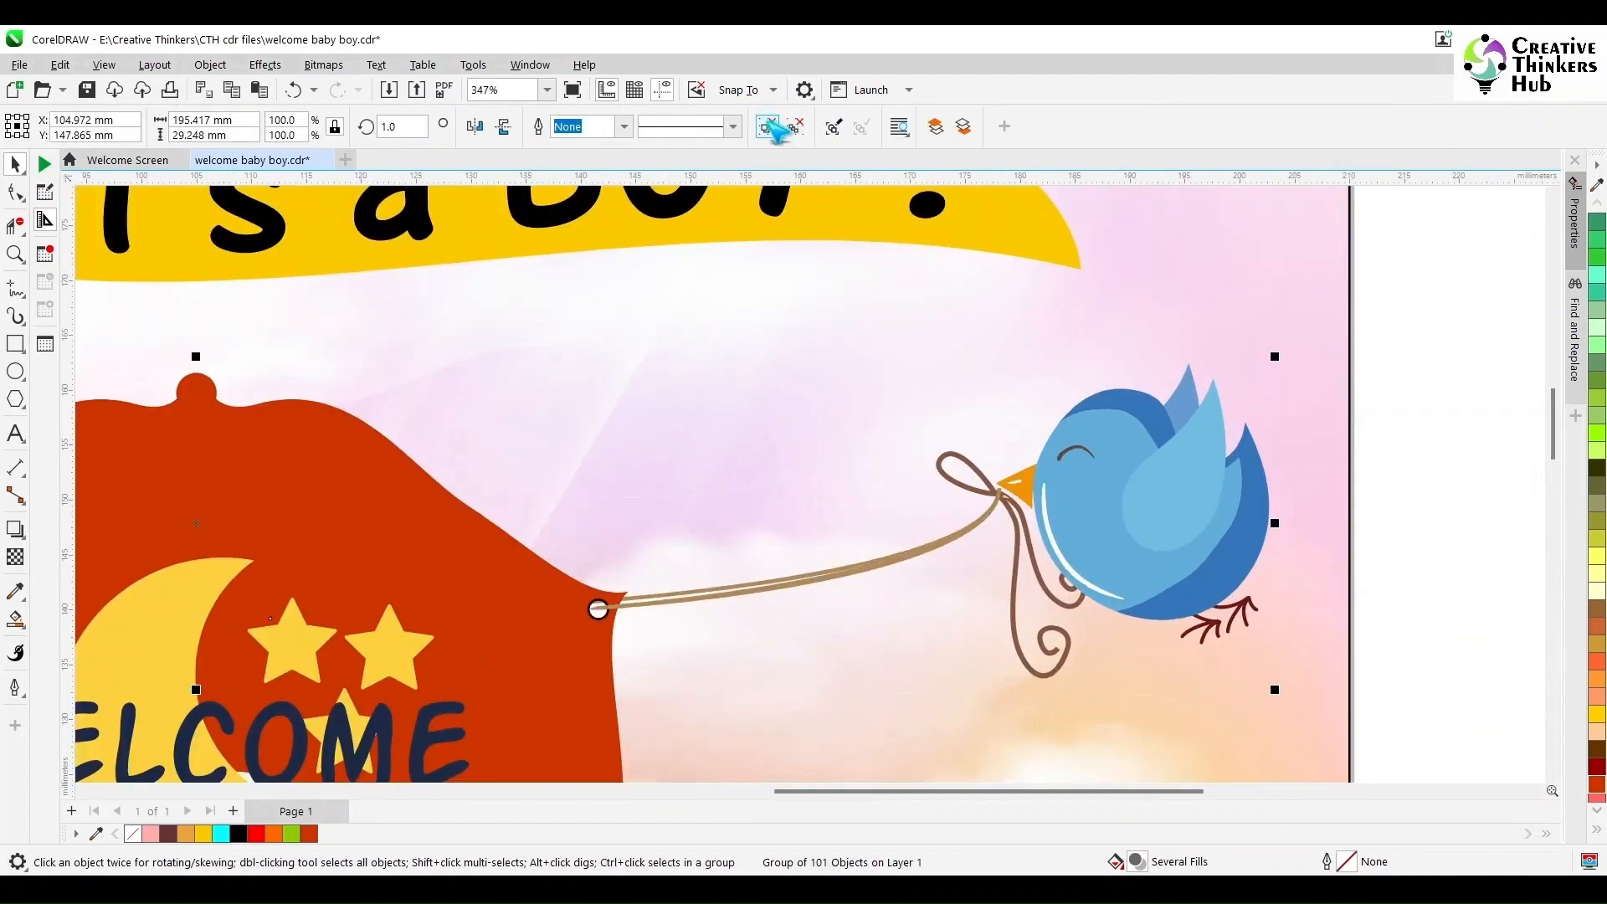
click(1467, 536)
click(1013, 636)
shift+click(1012, 636)
shift+click(939, 469)
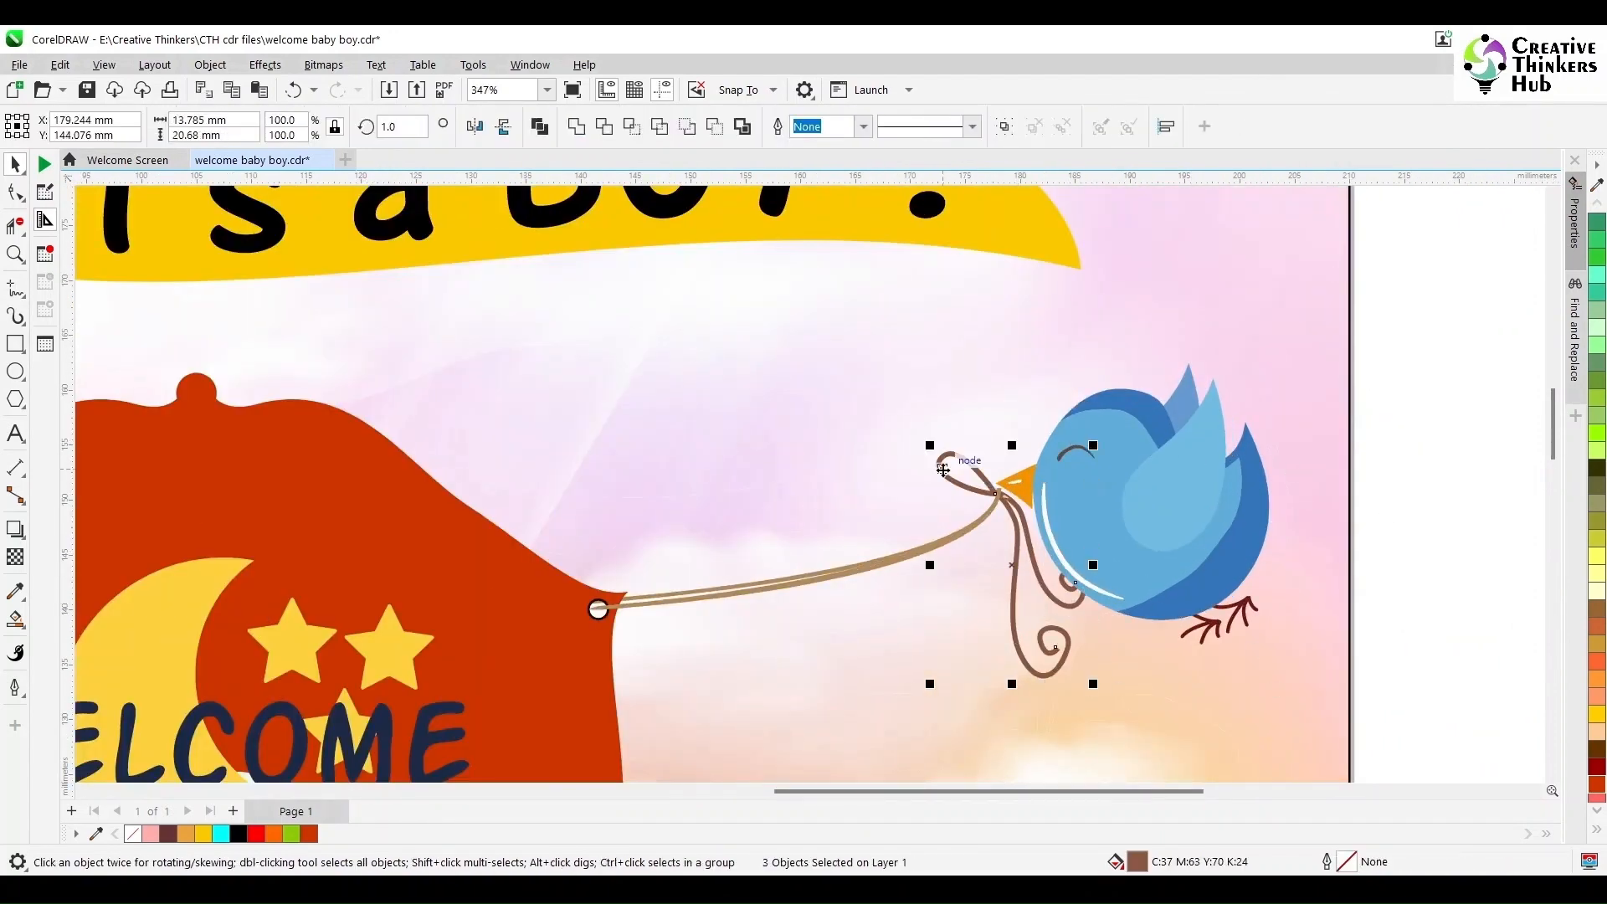
drag(1015, 565, 616, 678)
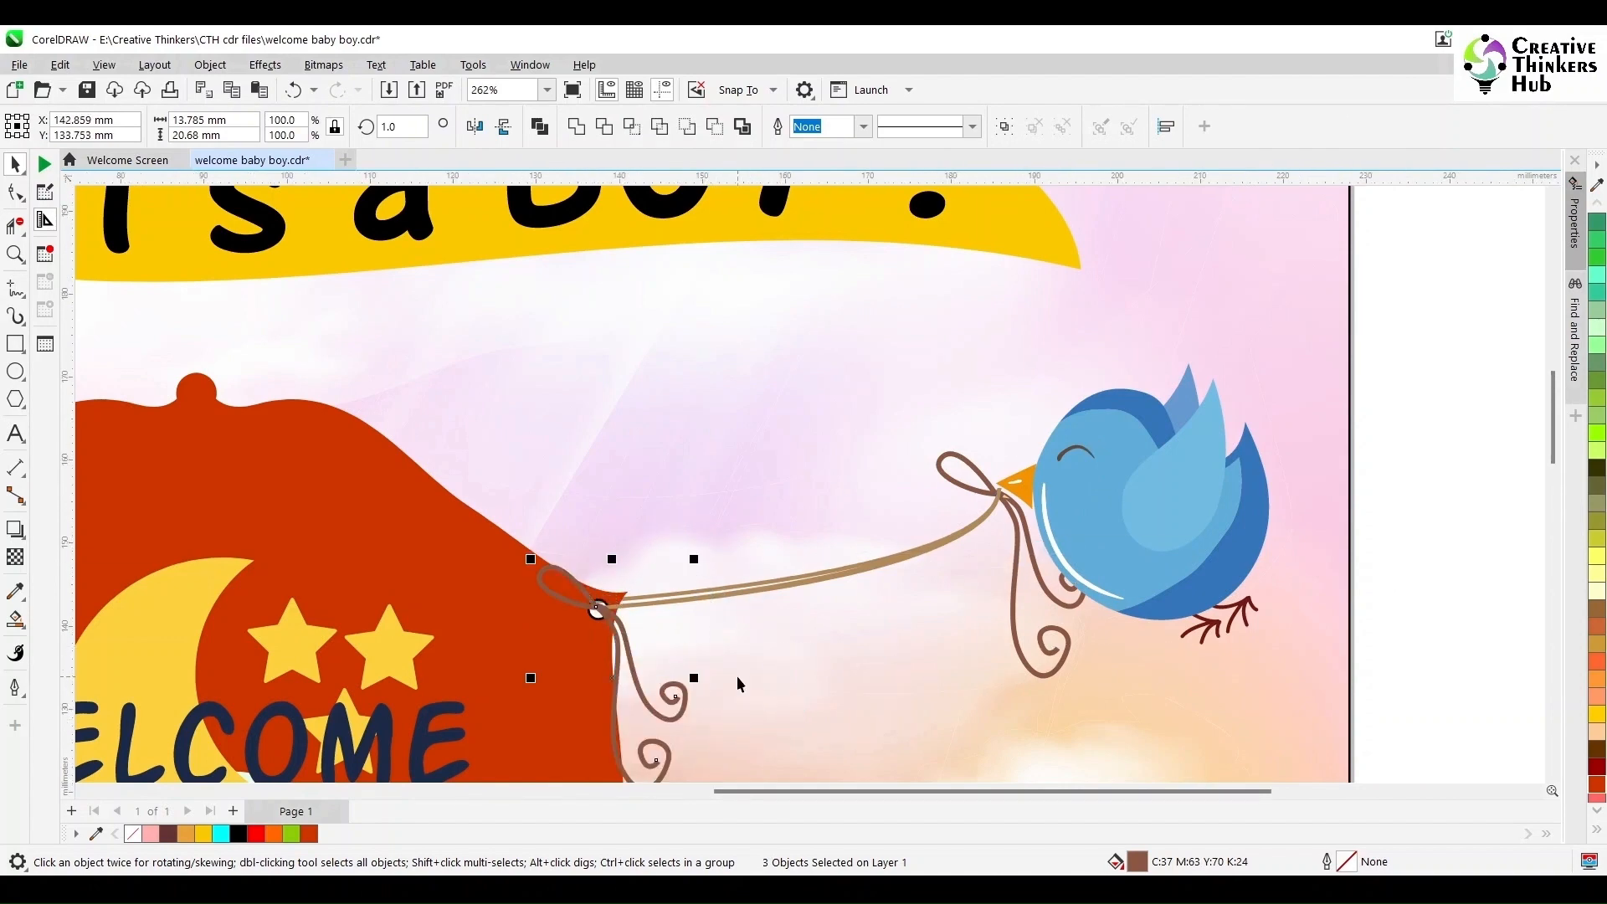
- Group the right string together with the copied bow at the frame's hole
scroll(736, 675, down, 3)
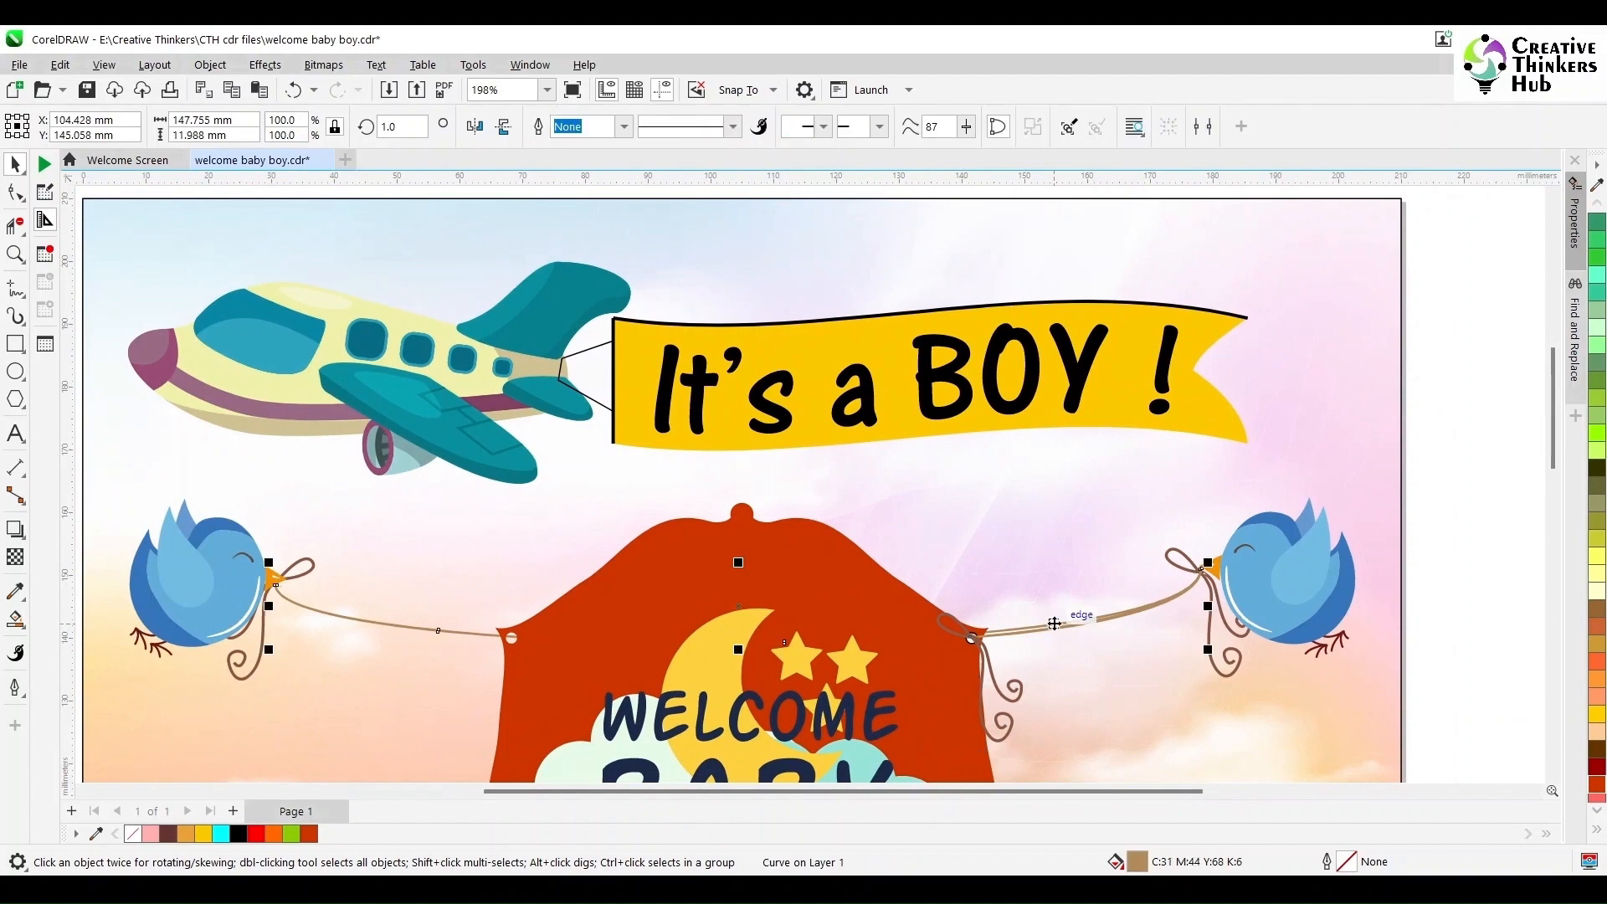
click(1053, 621)
click(1048, 626)
shift+click(989, 666)
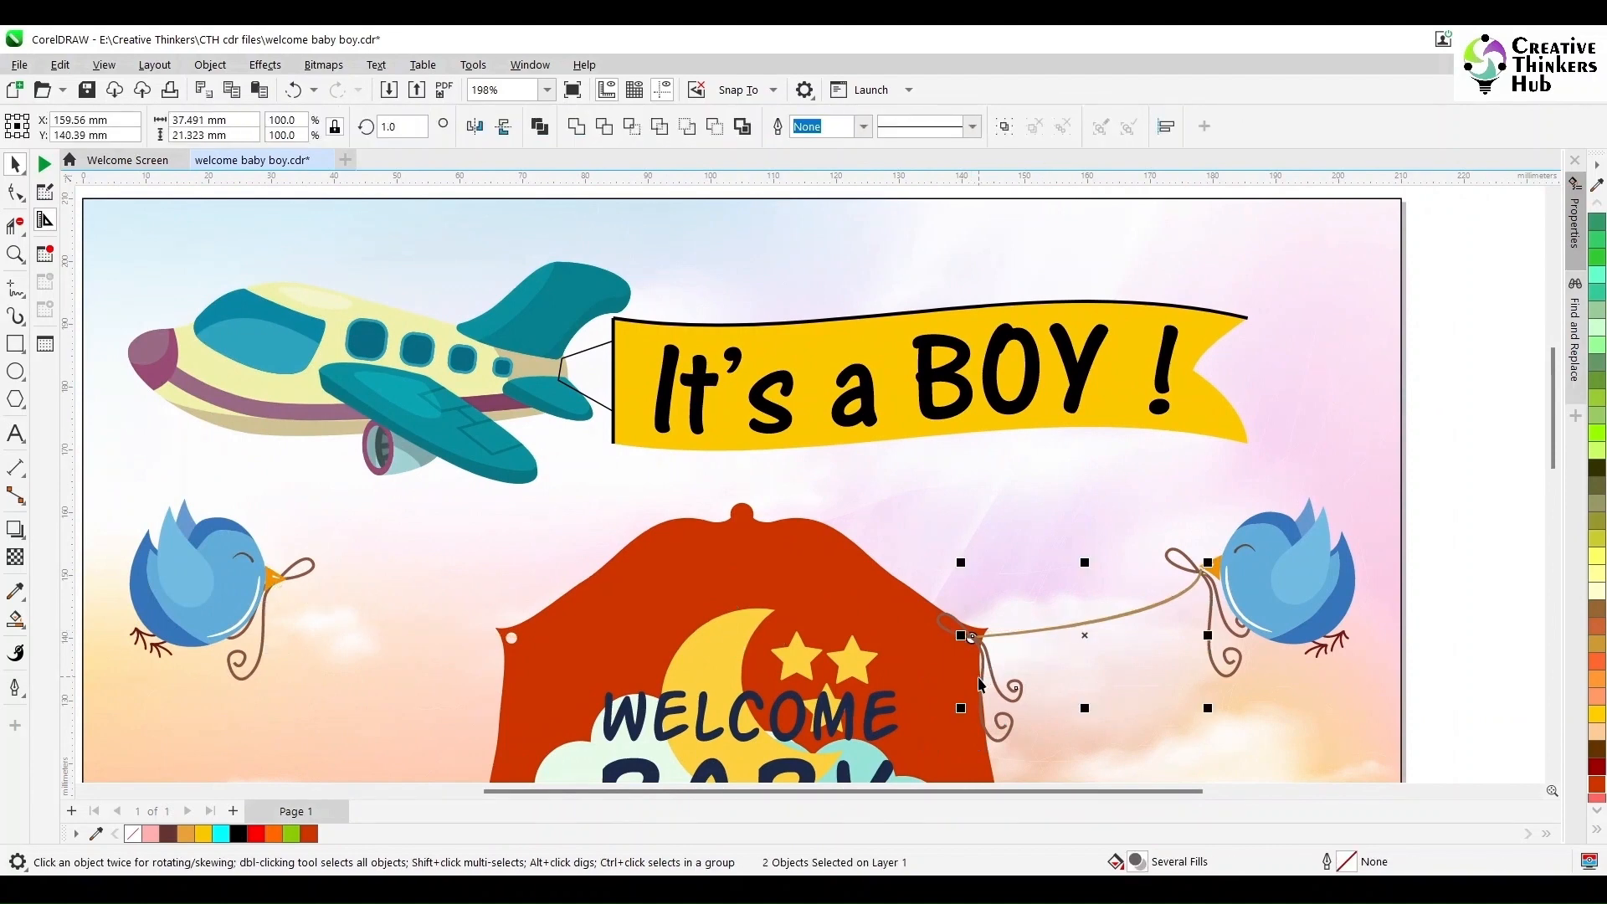
shift+click(980, 673)
shift+click(945, 628)
key(ctrl+g)
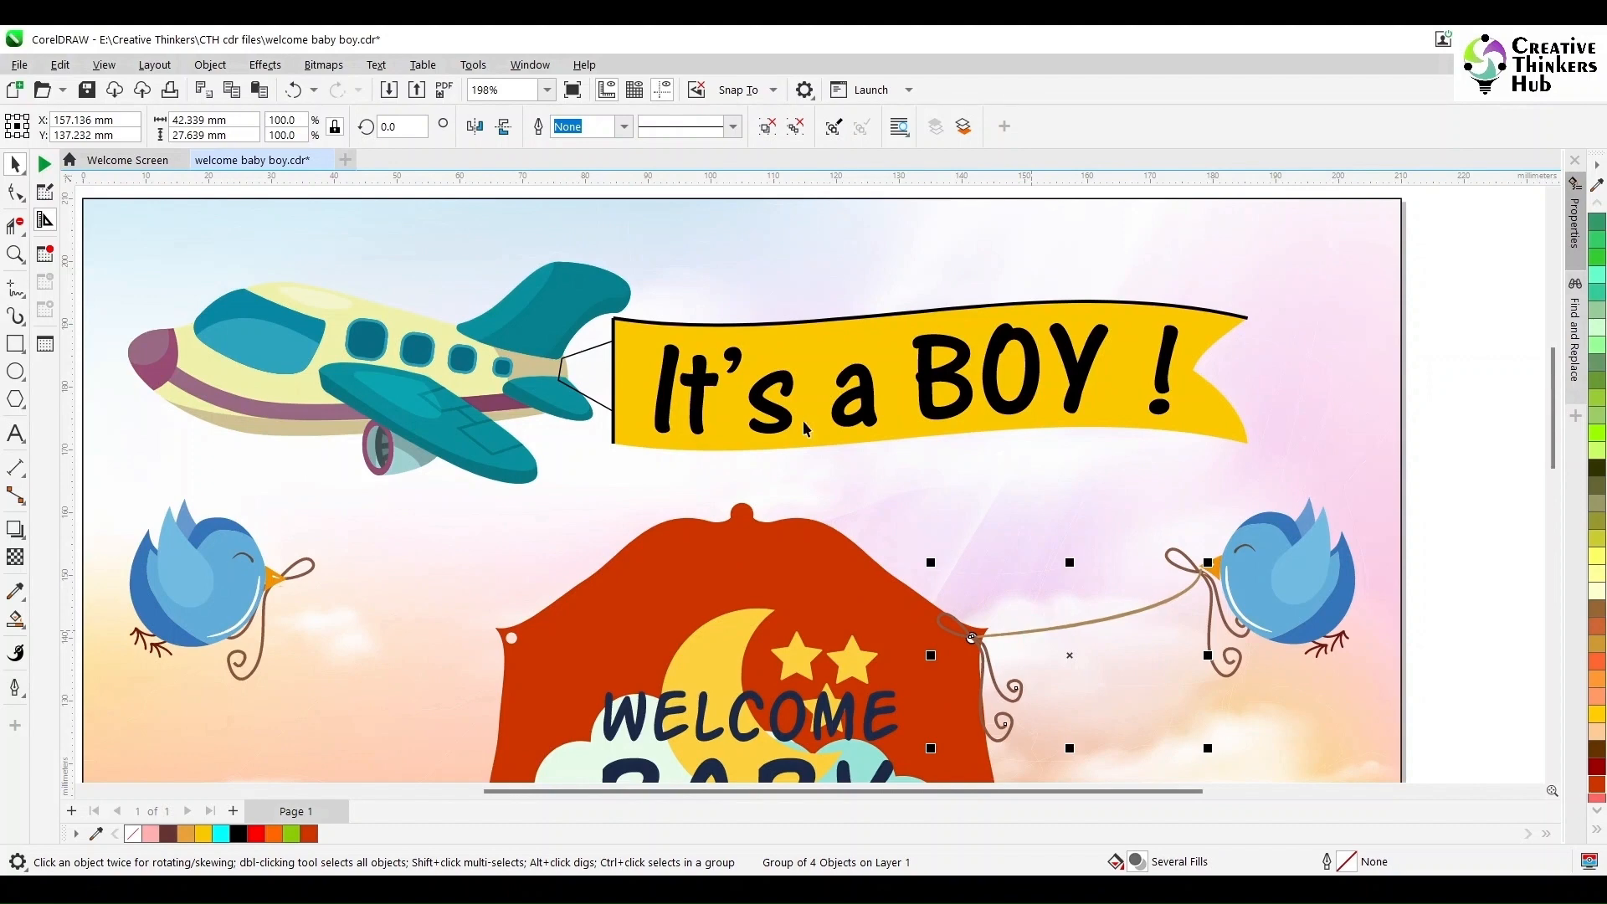
- Mirror a copy of the string-and-bow group horizontally and place it between the left bird and the frame
click(475, 126)
drag(1076, 627, 526, 627)
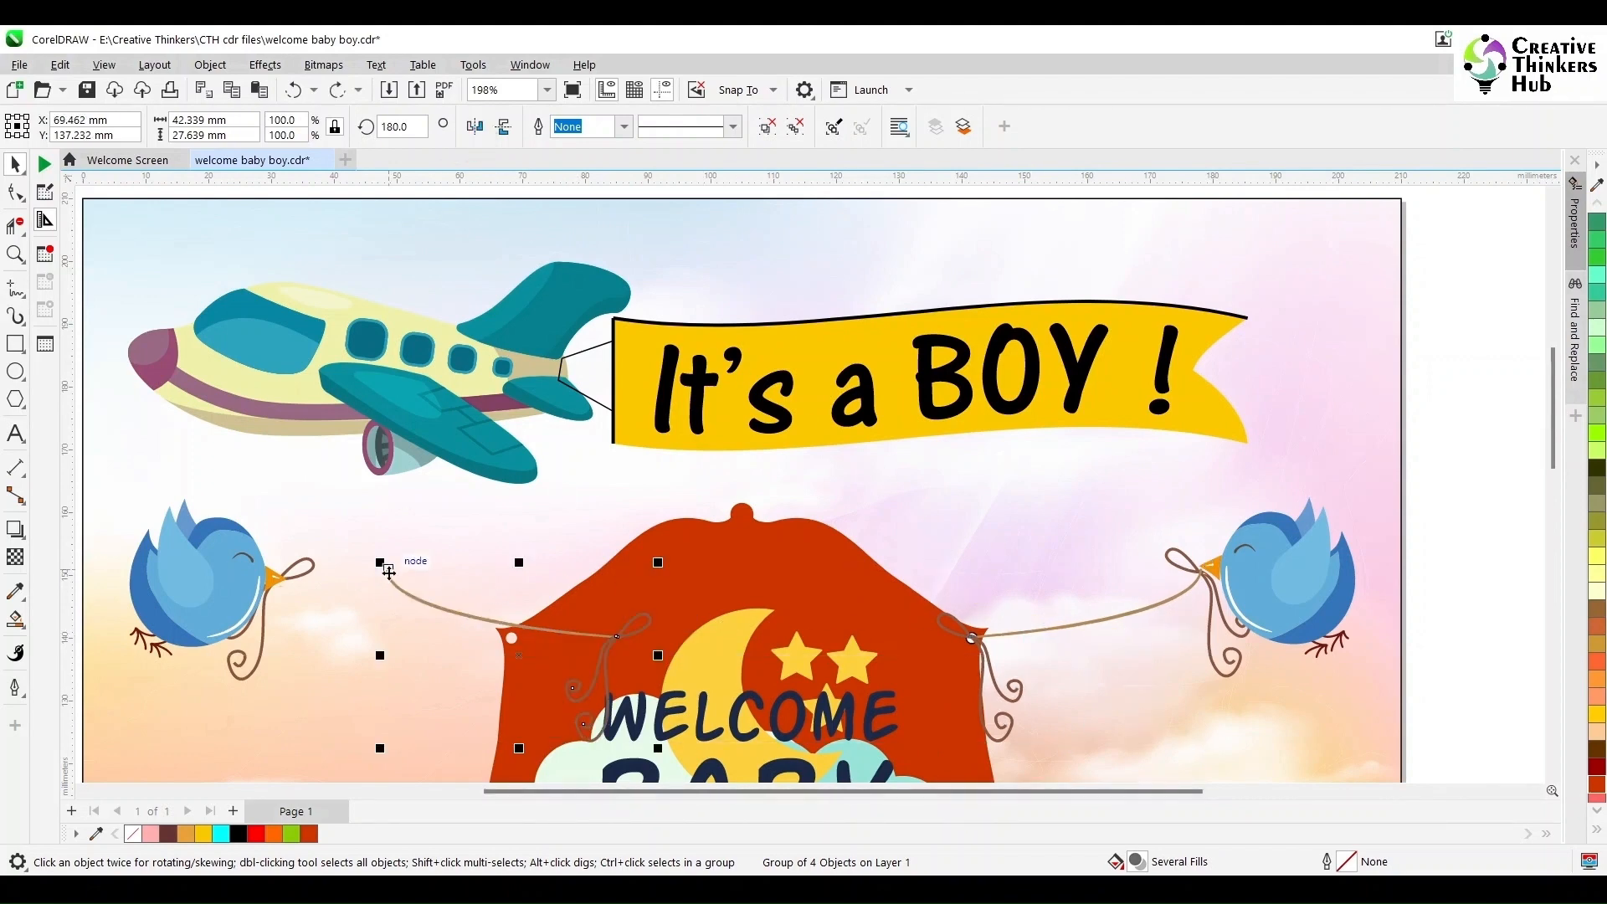
drag(389, 571, 278, 584)
click(278, 584)
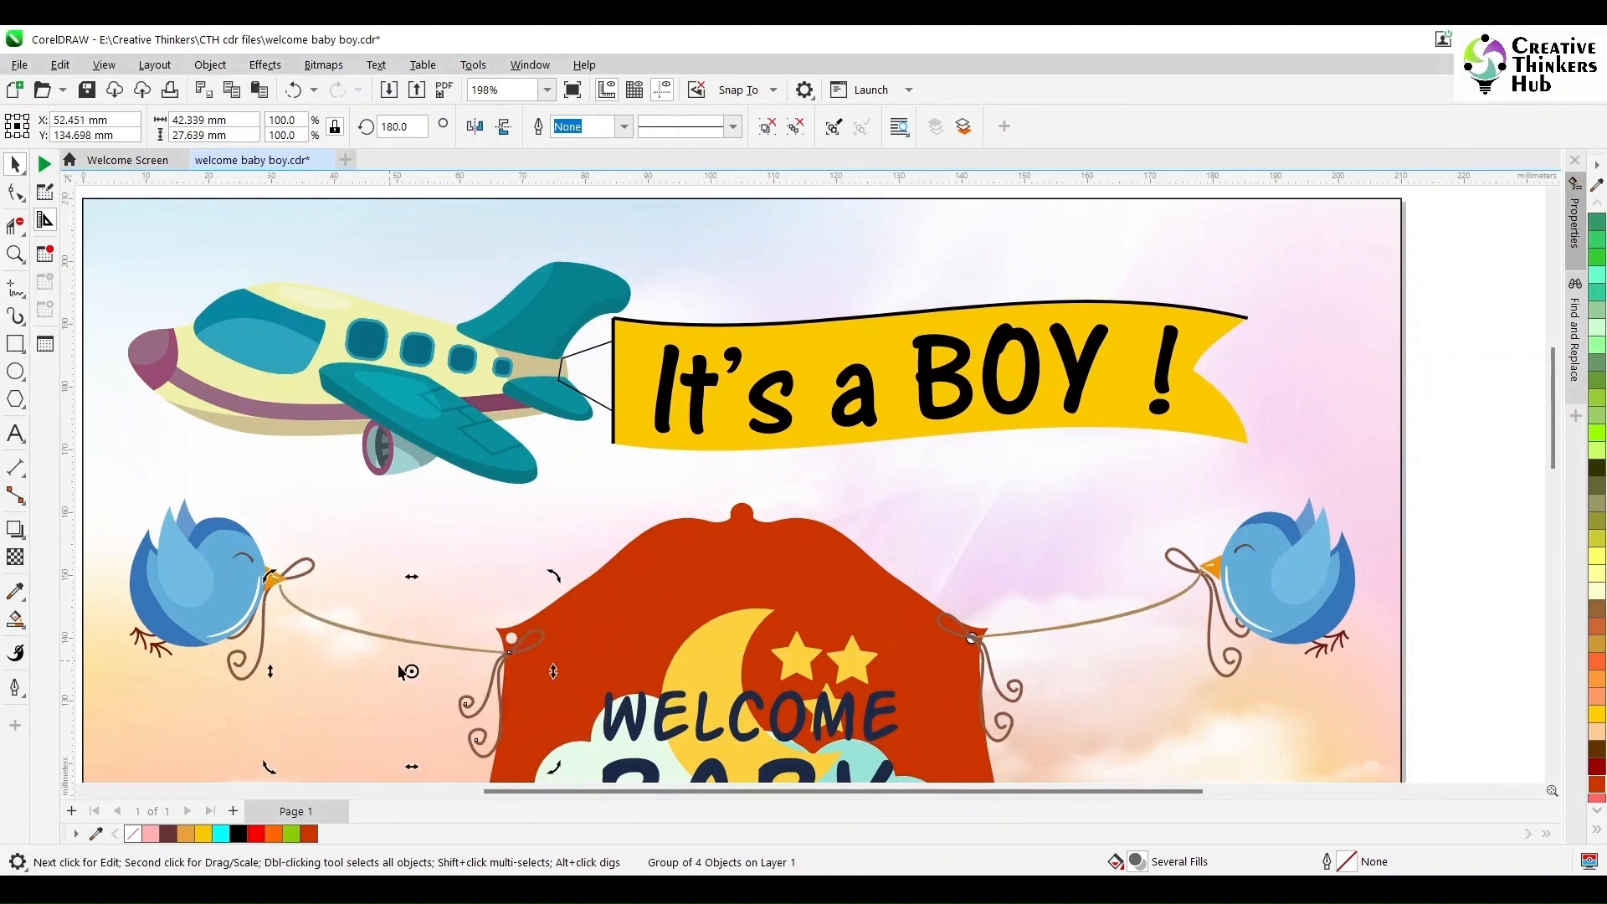
- Rotate the left string group to about 183.7° so it reaches the frame's upper-left corner
click(12, 251)
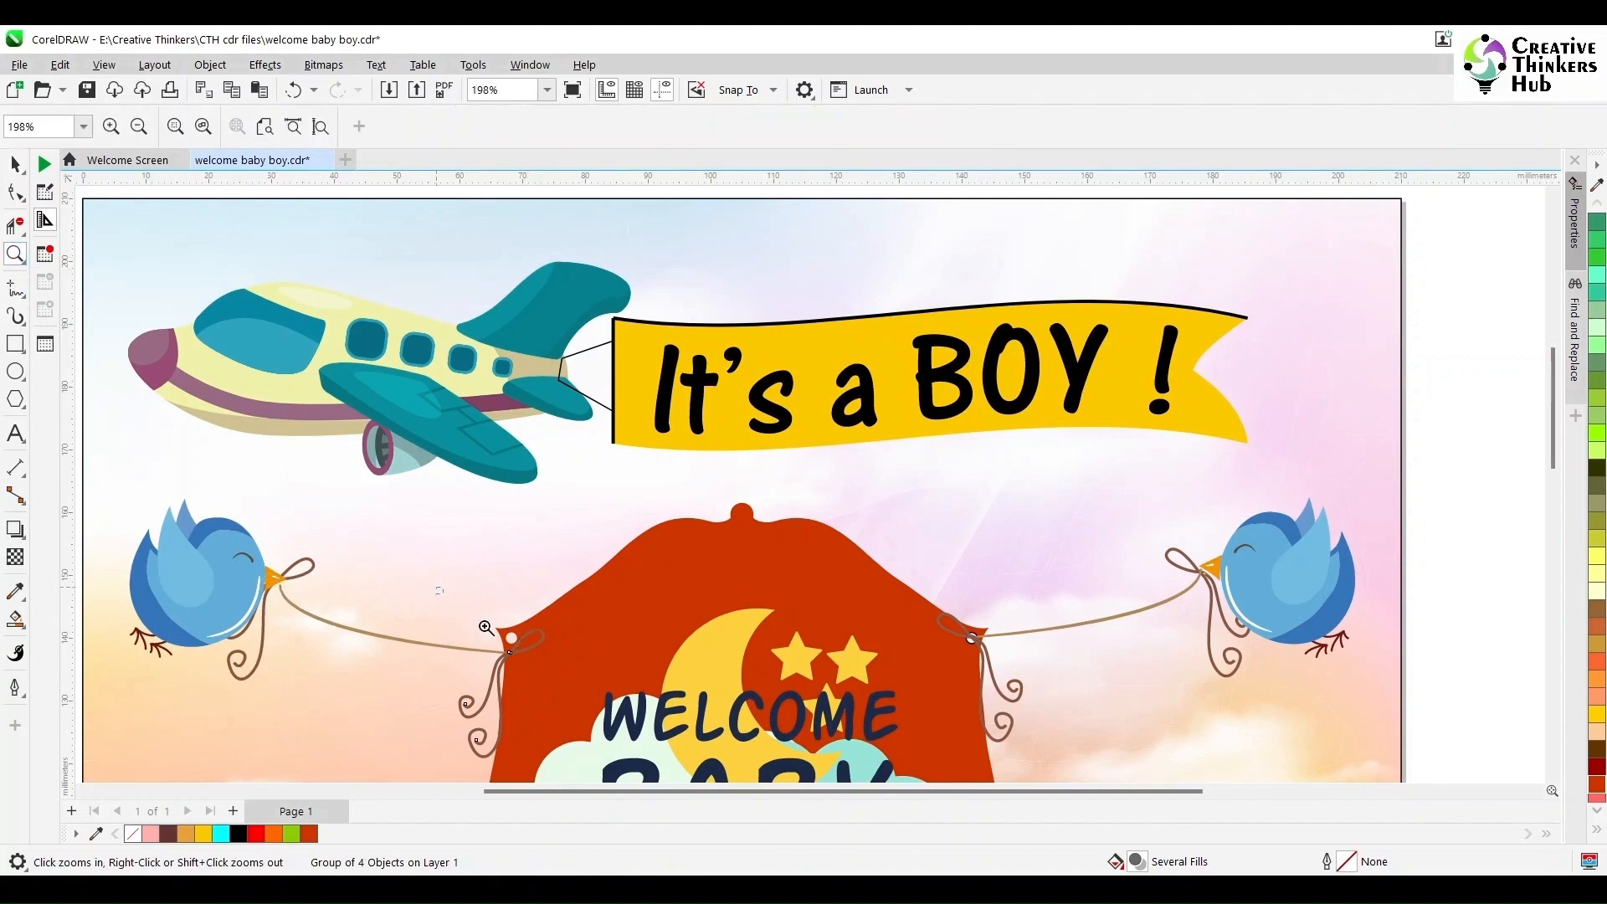
drag(437, 586, 666, 780)
click(15, 162)
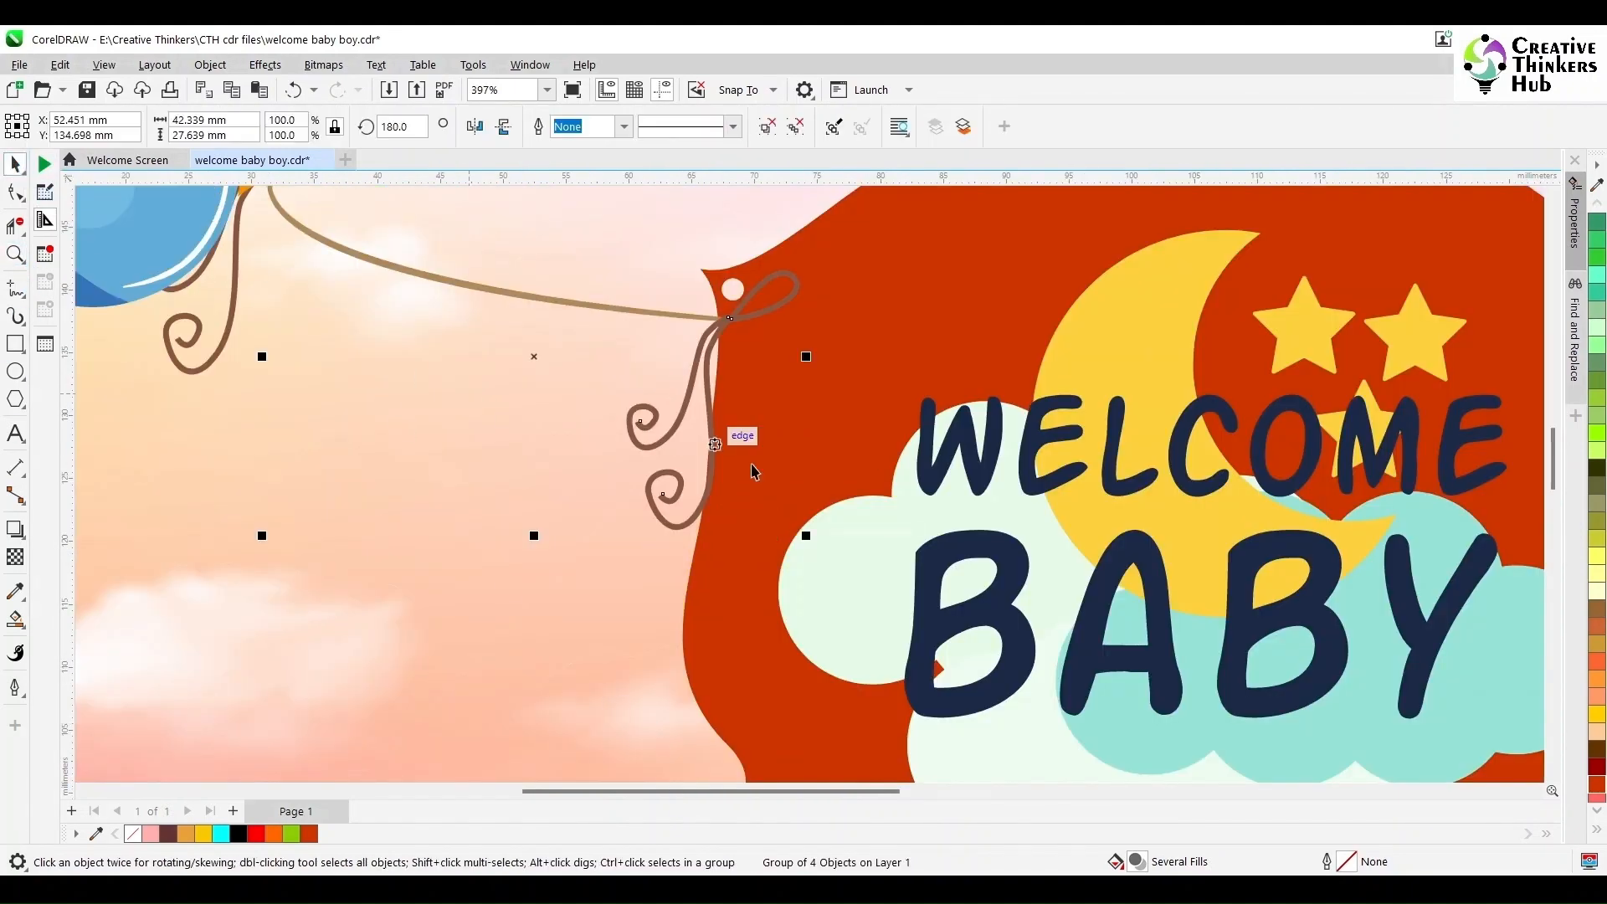
click(590, 296)
drag(809, 544, 811, 501)
key(shift+F4)
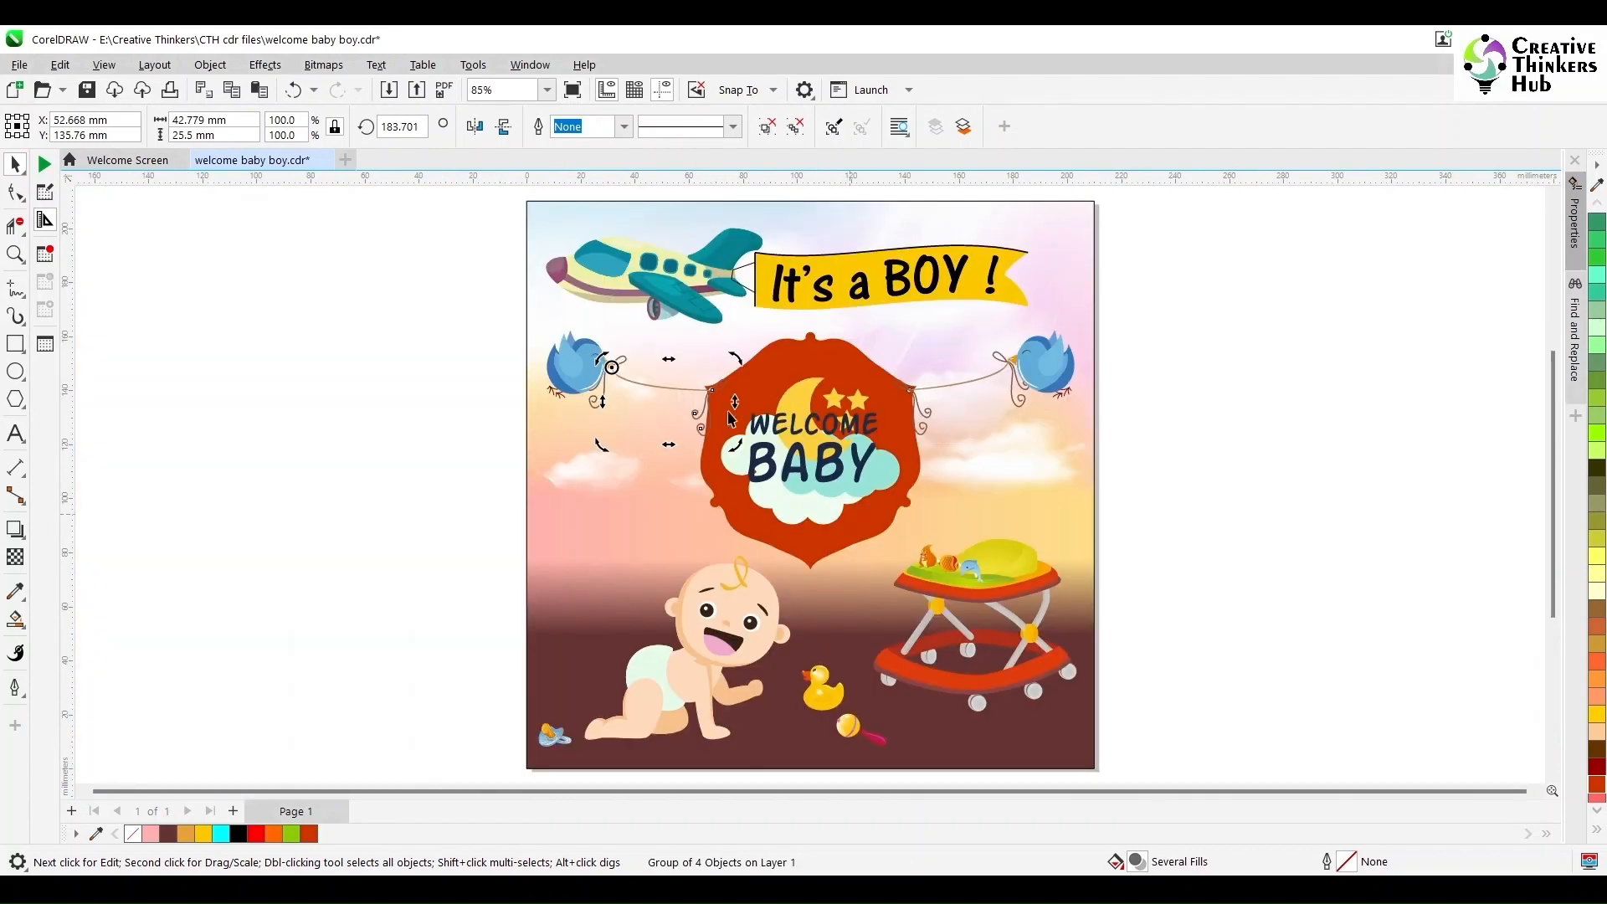
- Copy the small hole circle from the frame's upper-right hole to its upper-left corner
click(15, 253)
drag(613, 361, 990, 441)
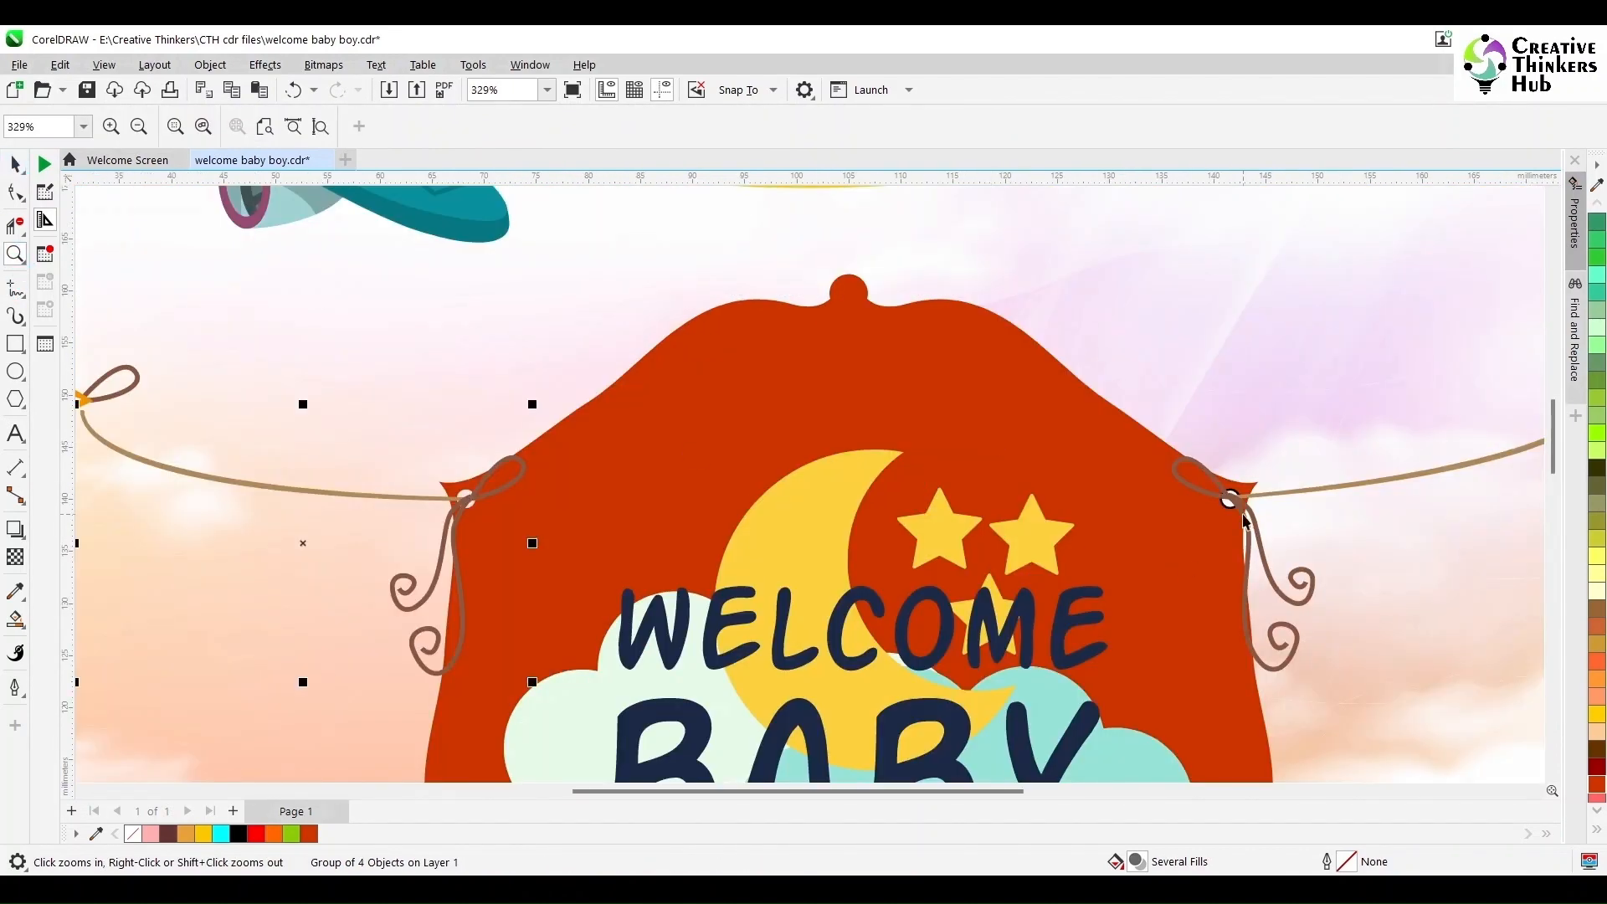
key(space)
click(1234, 508)
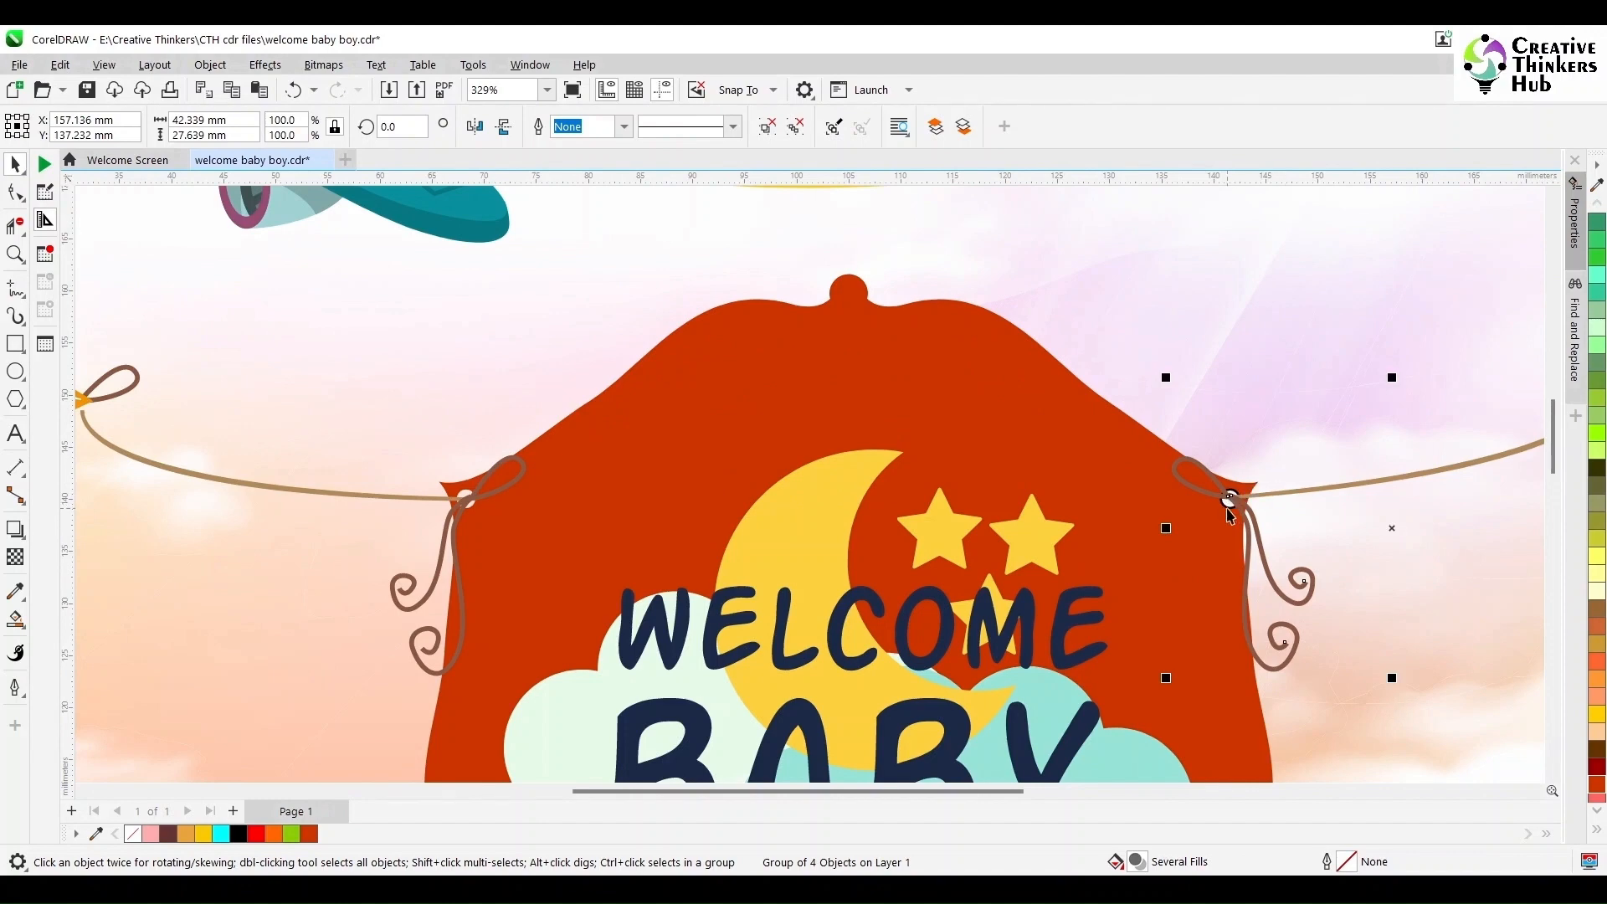
click(1227, 509)
click(1308, 480)
click(1232, 495)
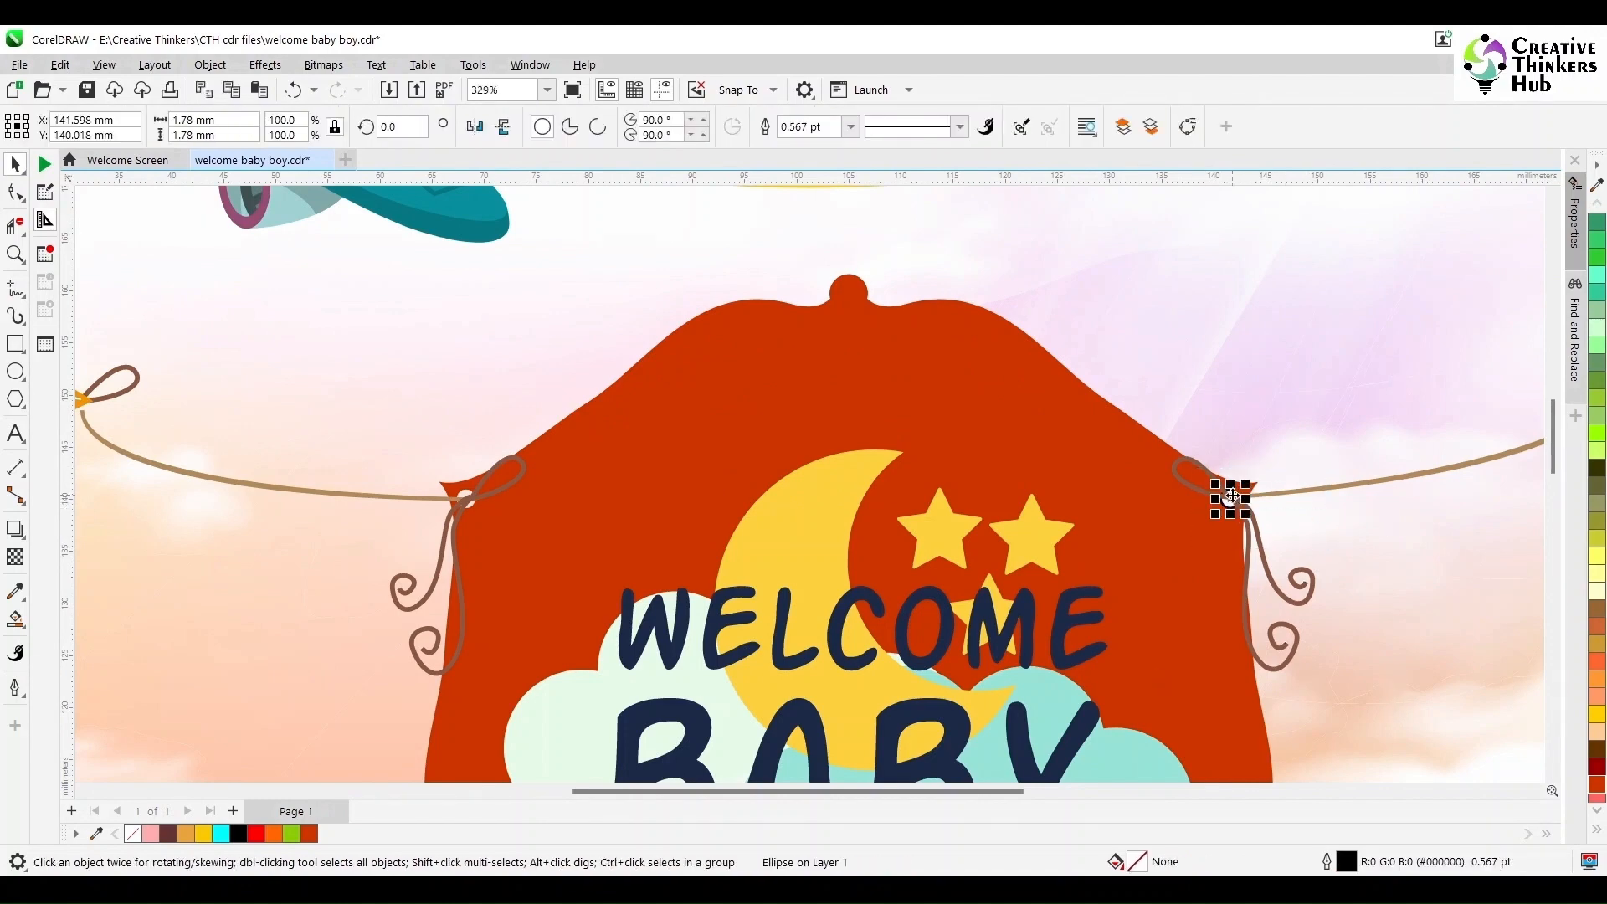
drag(1230, 497, 489, 537)
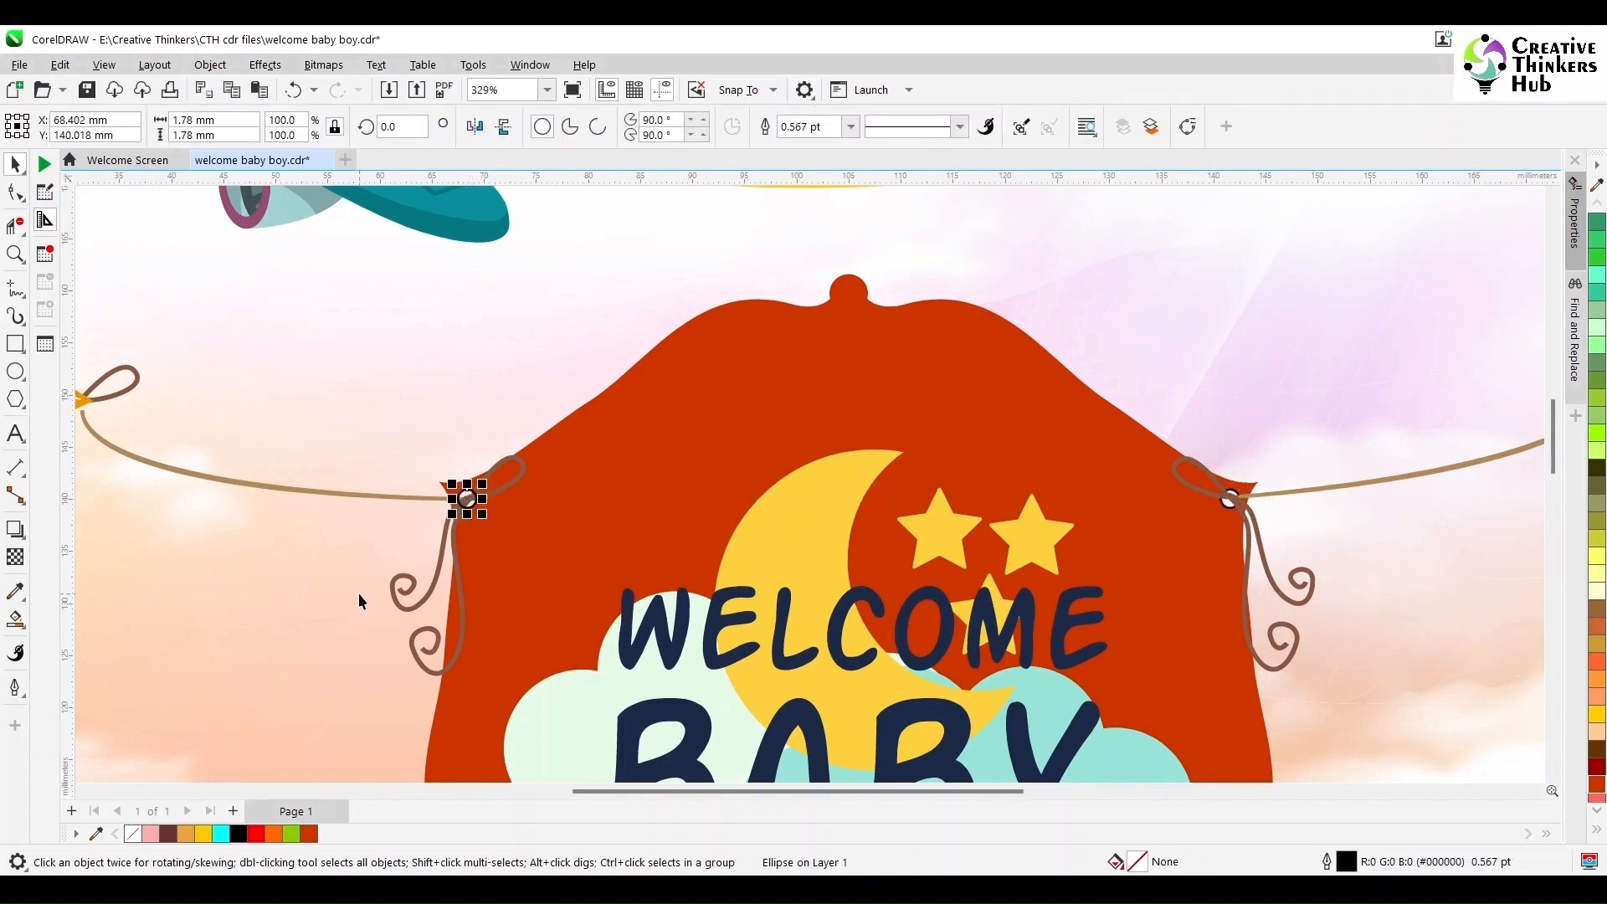
click(238, 587)
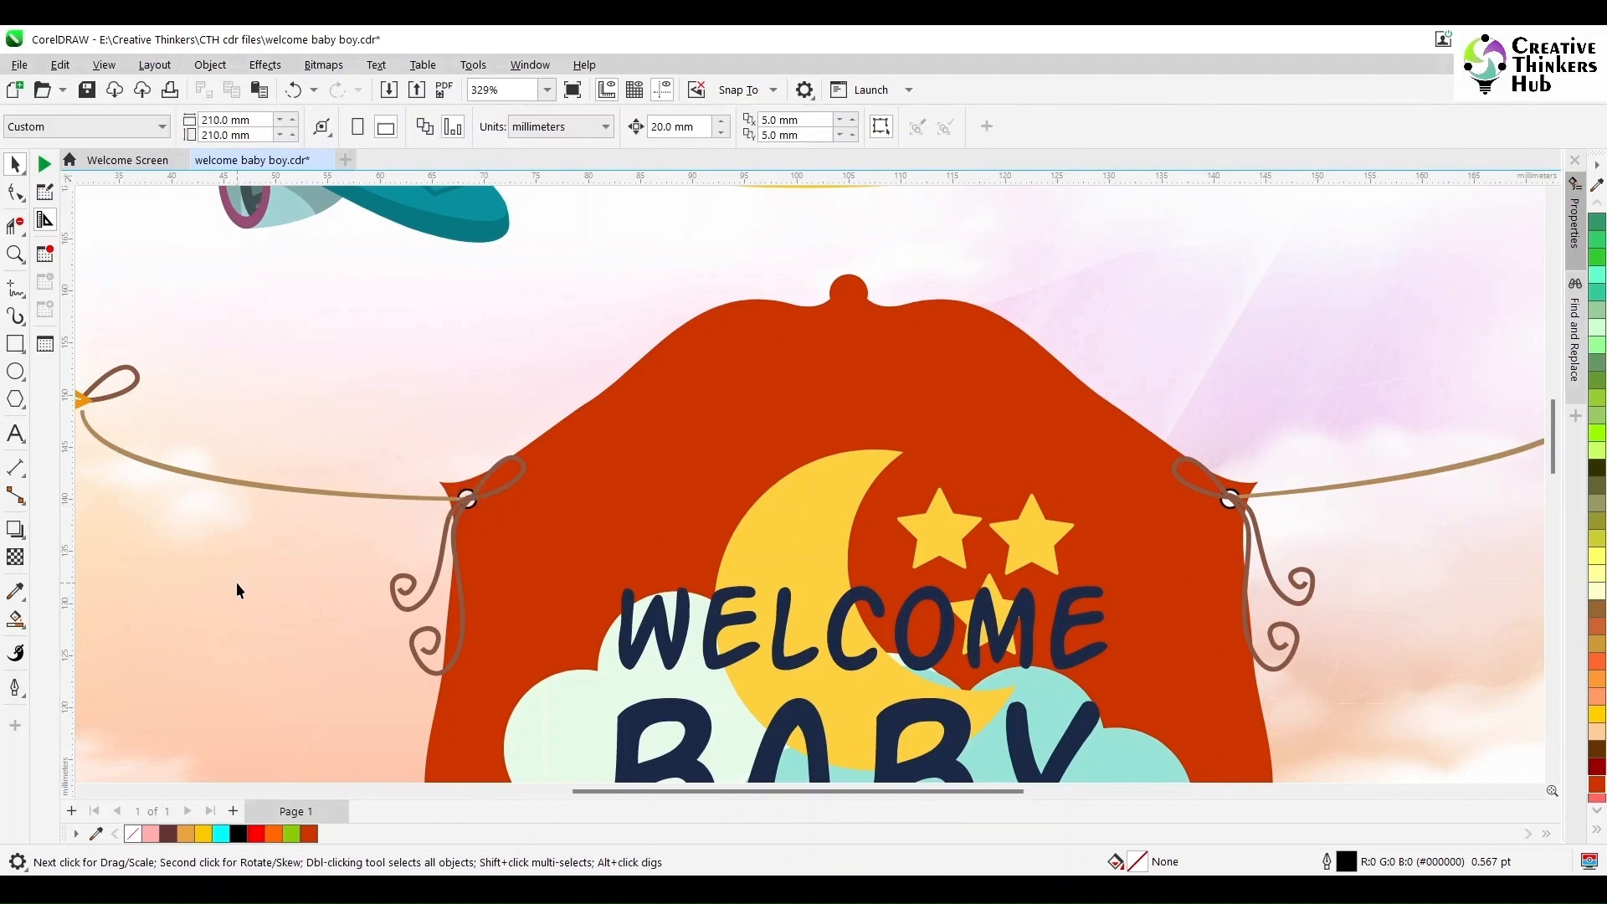
- Bring the frame to the front and scale a smaller copy of it to about 87.7%
scroll(237, 590, down, 4)
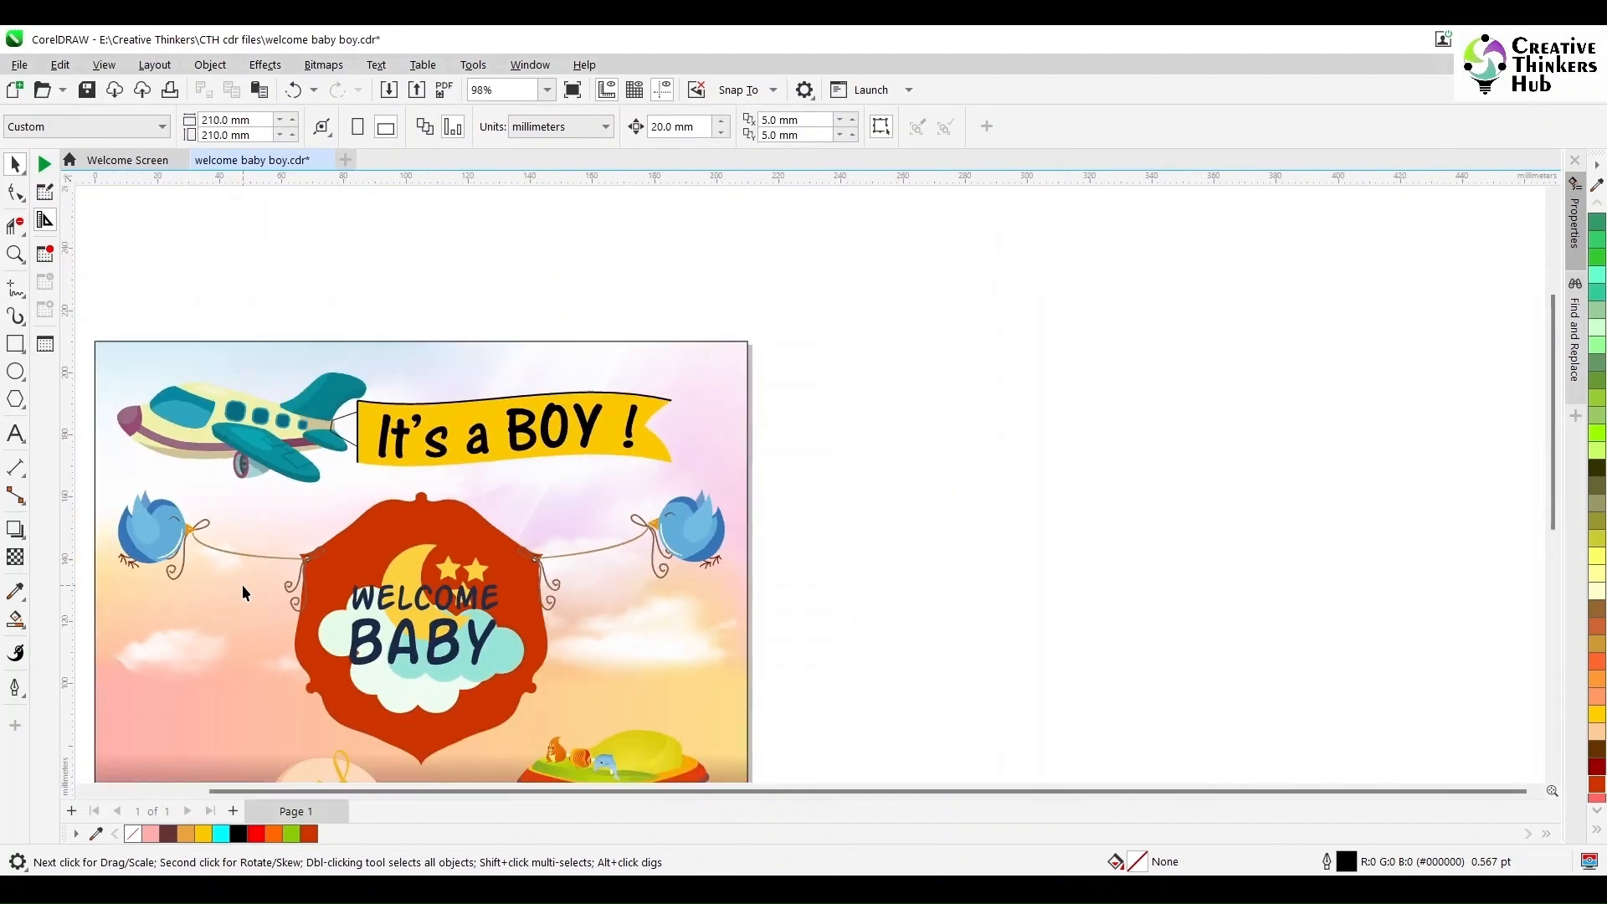
key(shift+F4)
click(848, 546)
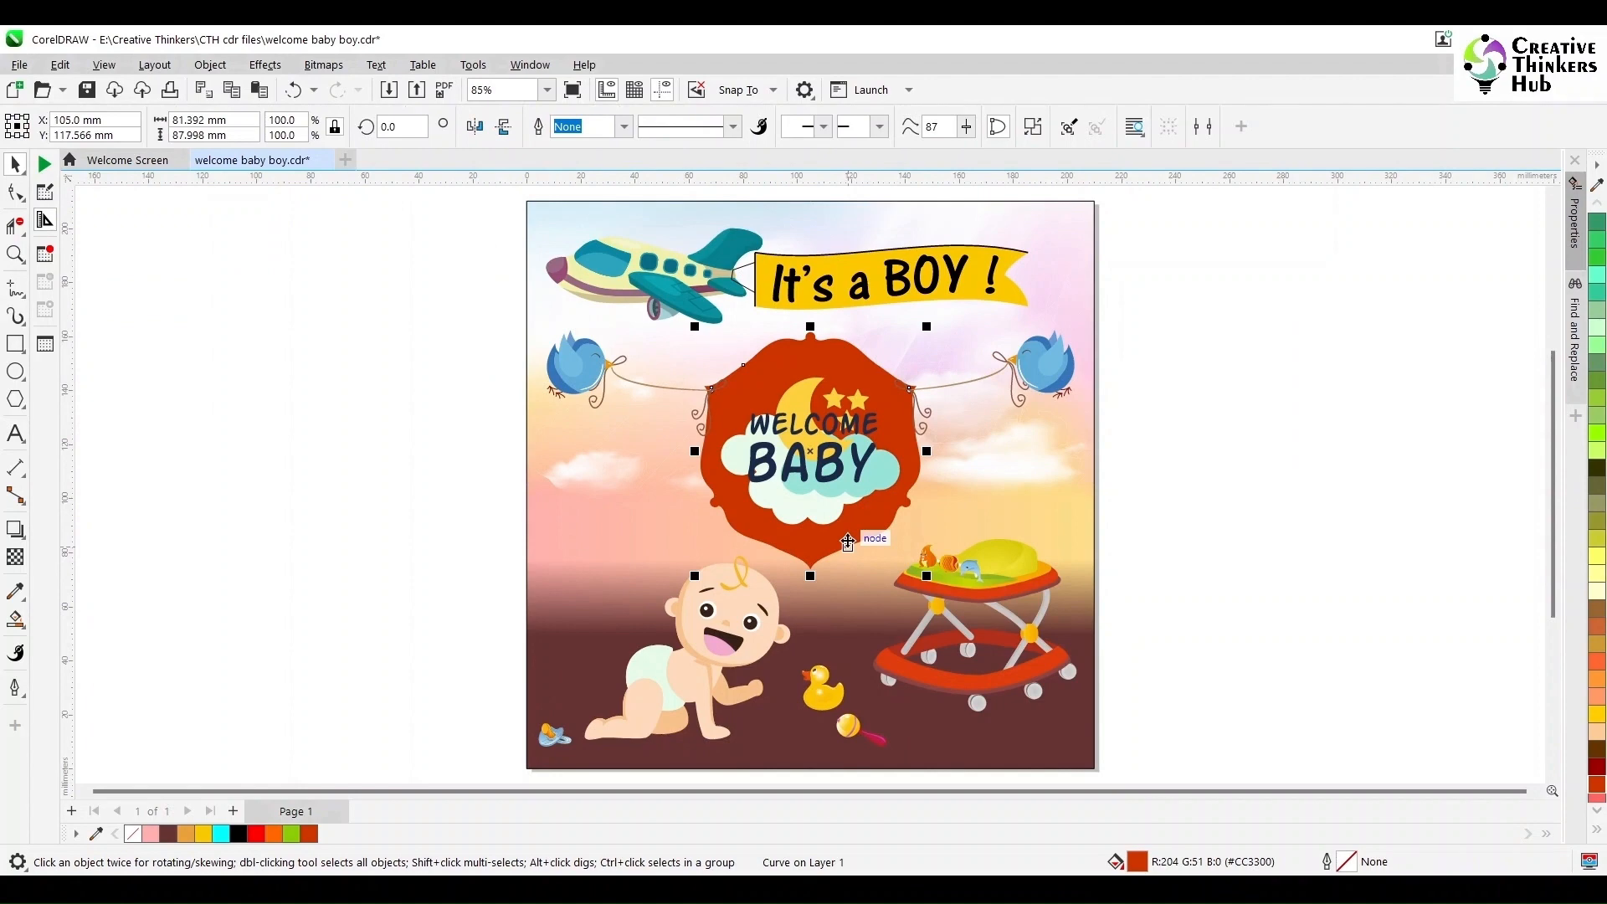
key(ctrl+Home)
drag(928, 326, 907, 330)
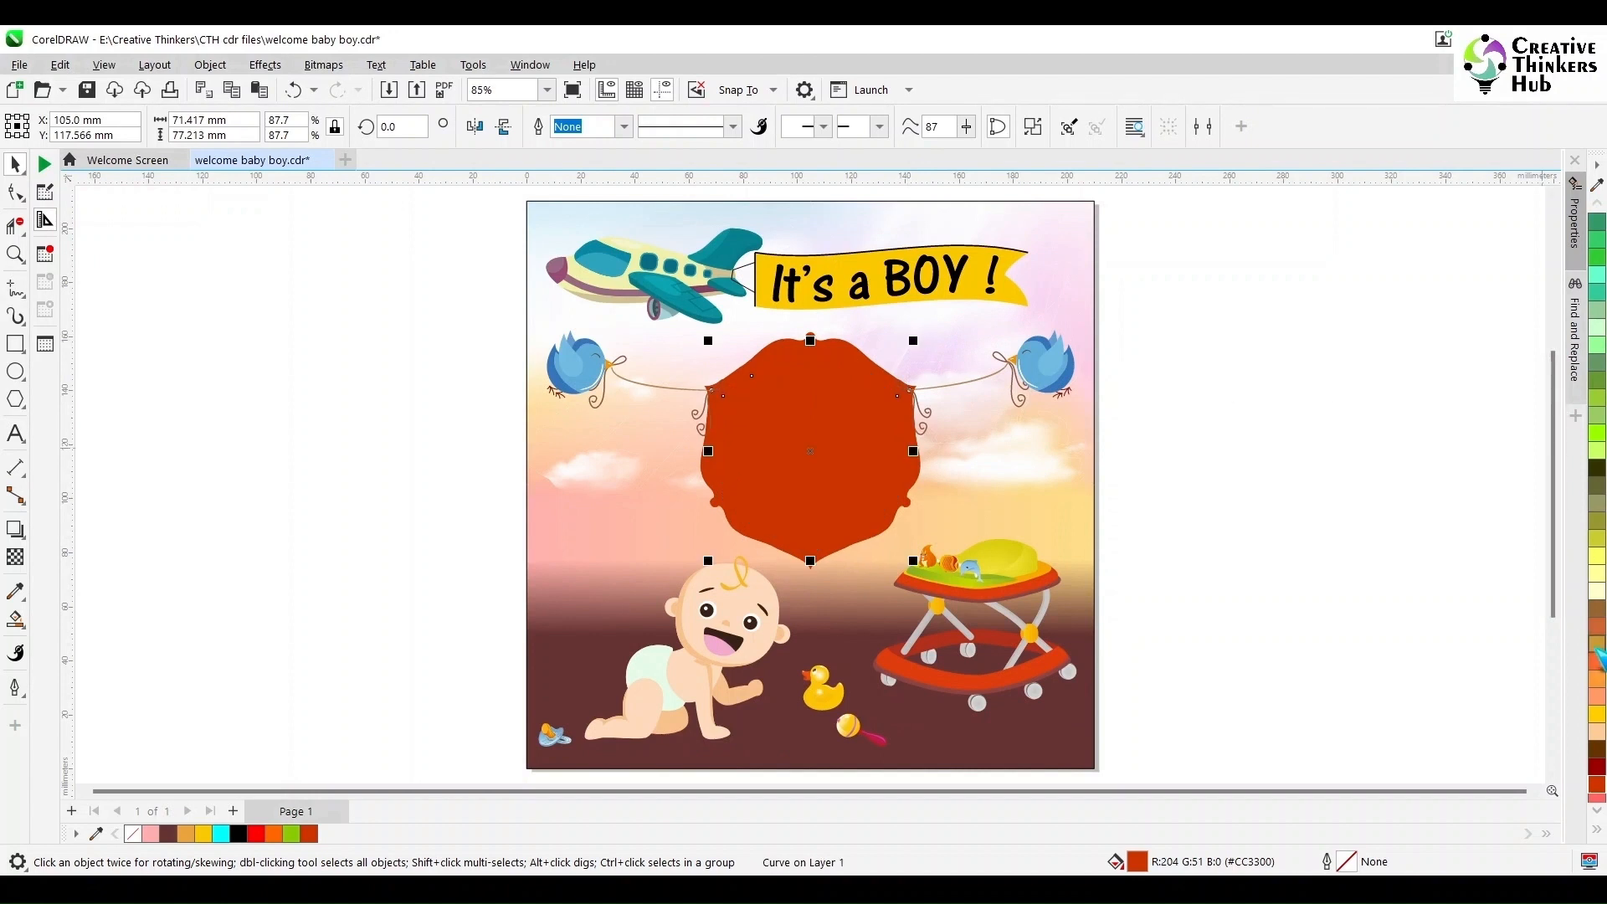
- Fill the larger frame with Light Orange and send the smaller red copy back behind the text
click(873, 367)
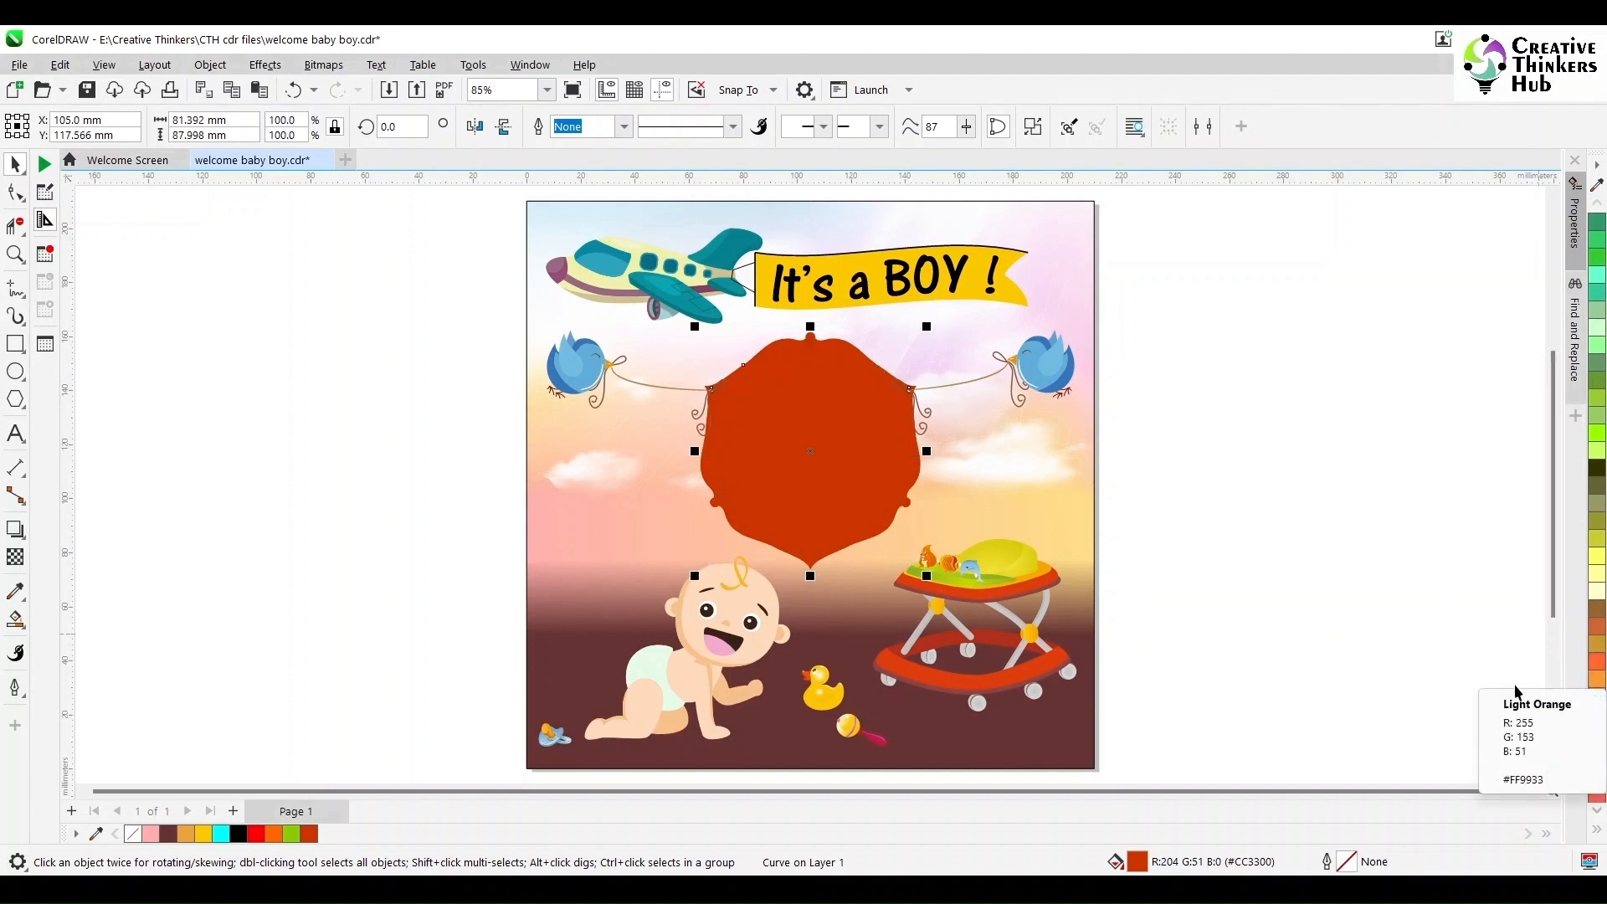
click(1597, 696)
click(827, 462)
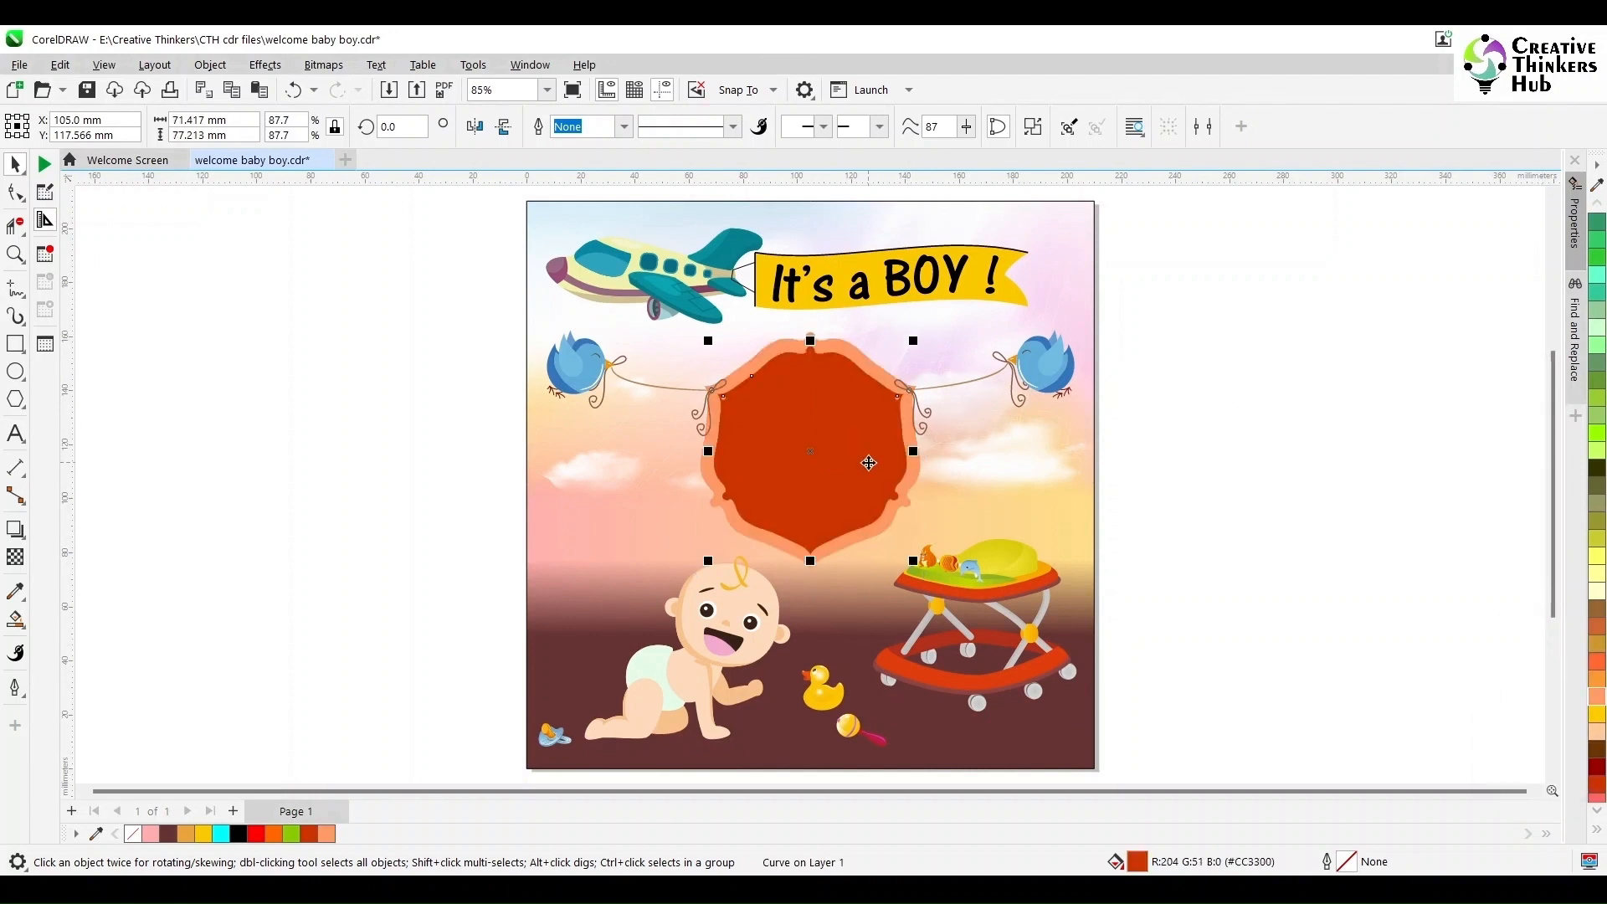
key(ctrl+Page_Down)
click(216, 379)
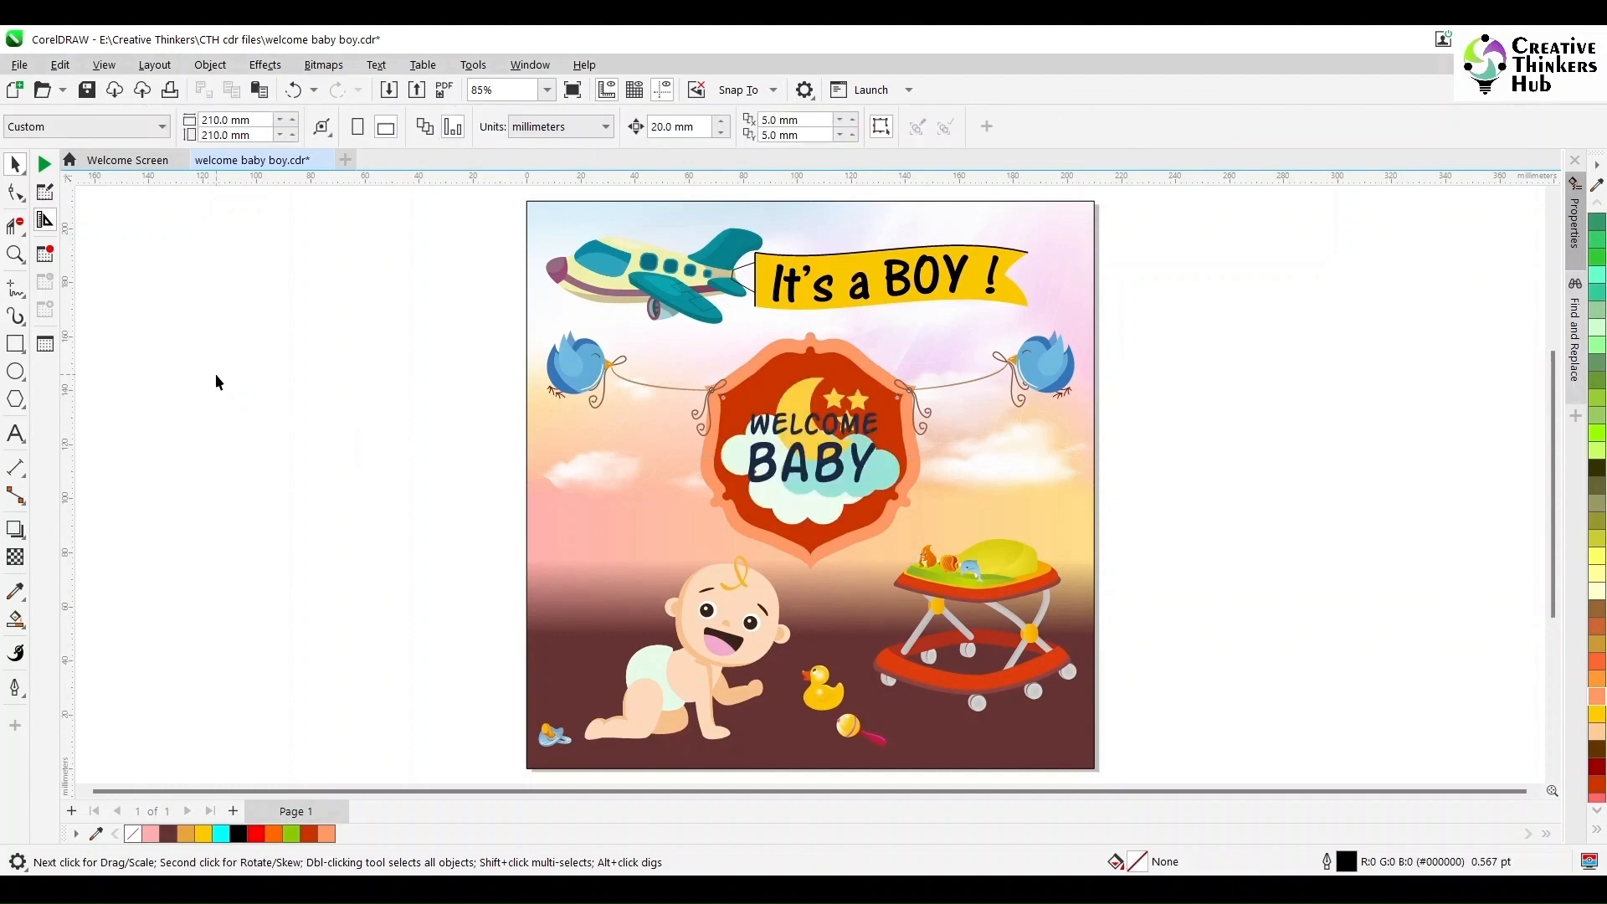
- Scale the inner red frame up to about 90.9% so a thinner orange border remains
click(15, 254)
drag(688, 351, 967, 491)
scroll(783, 470, down, 2)
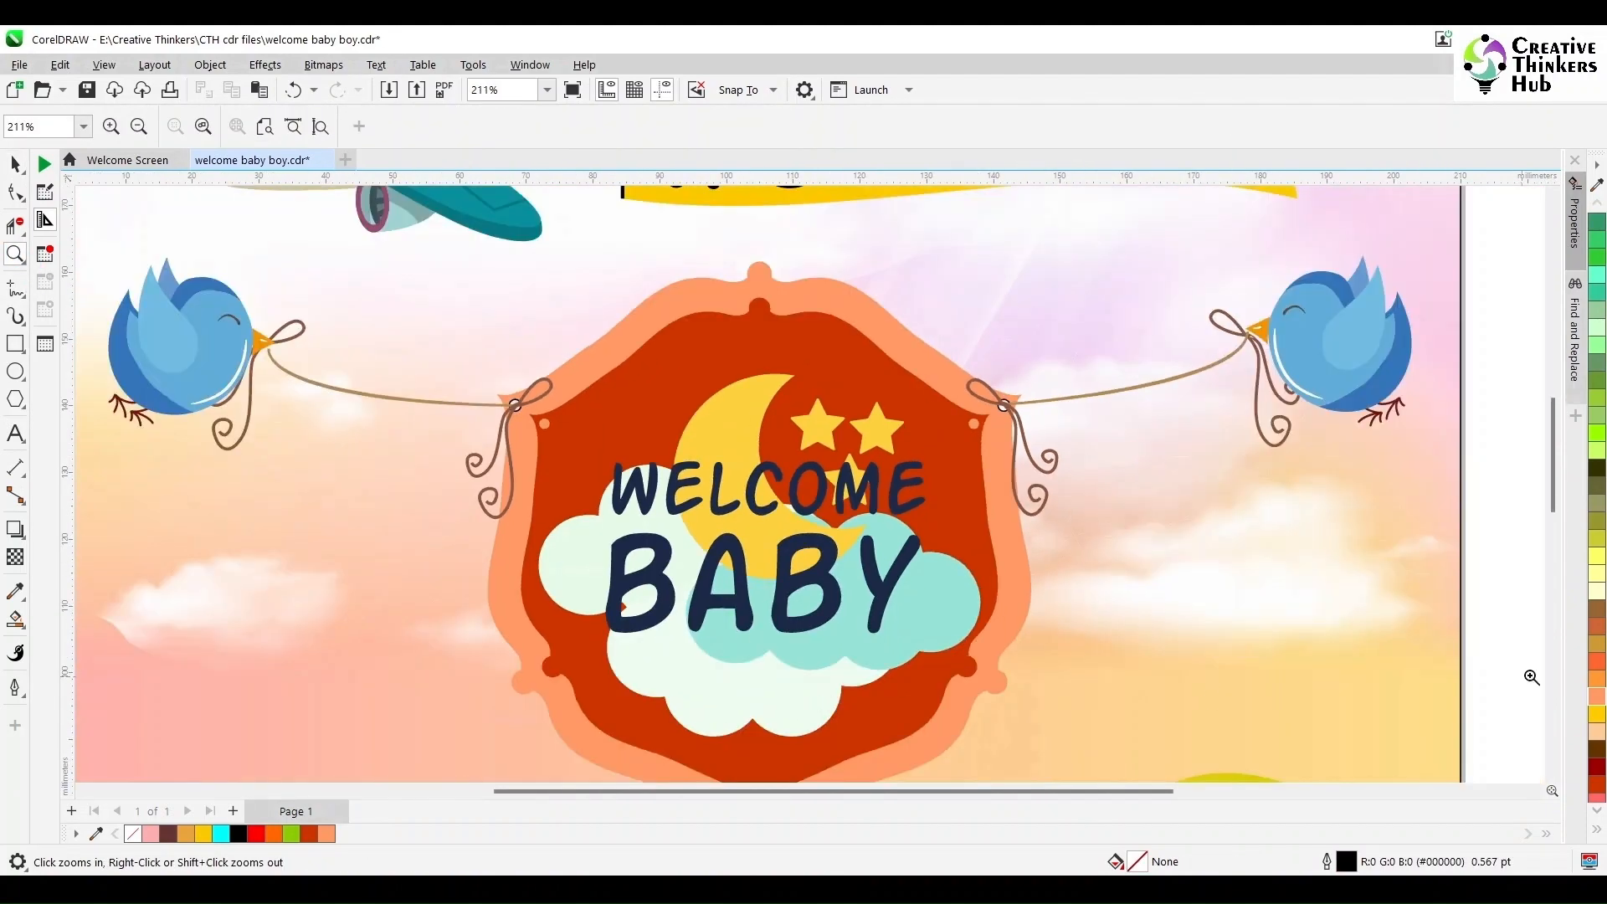
drag(1551, 492, 1551, 511)
click(16, 165)
click(850, 269)
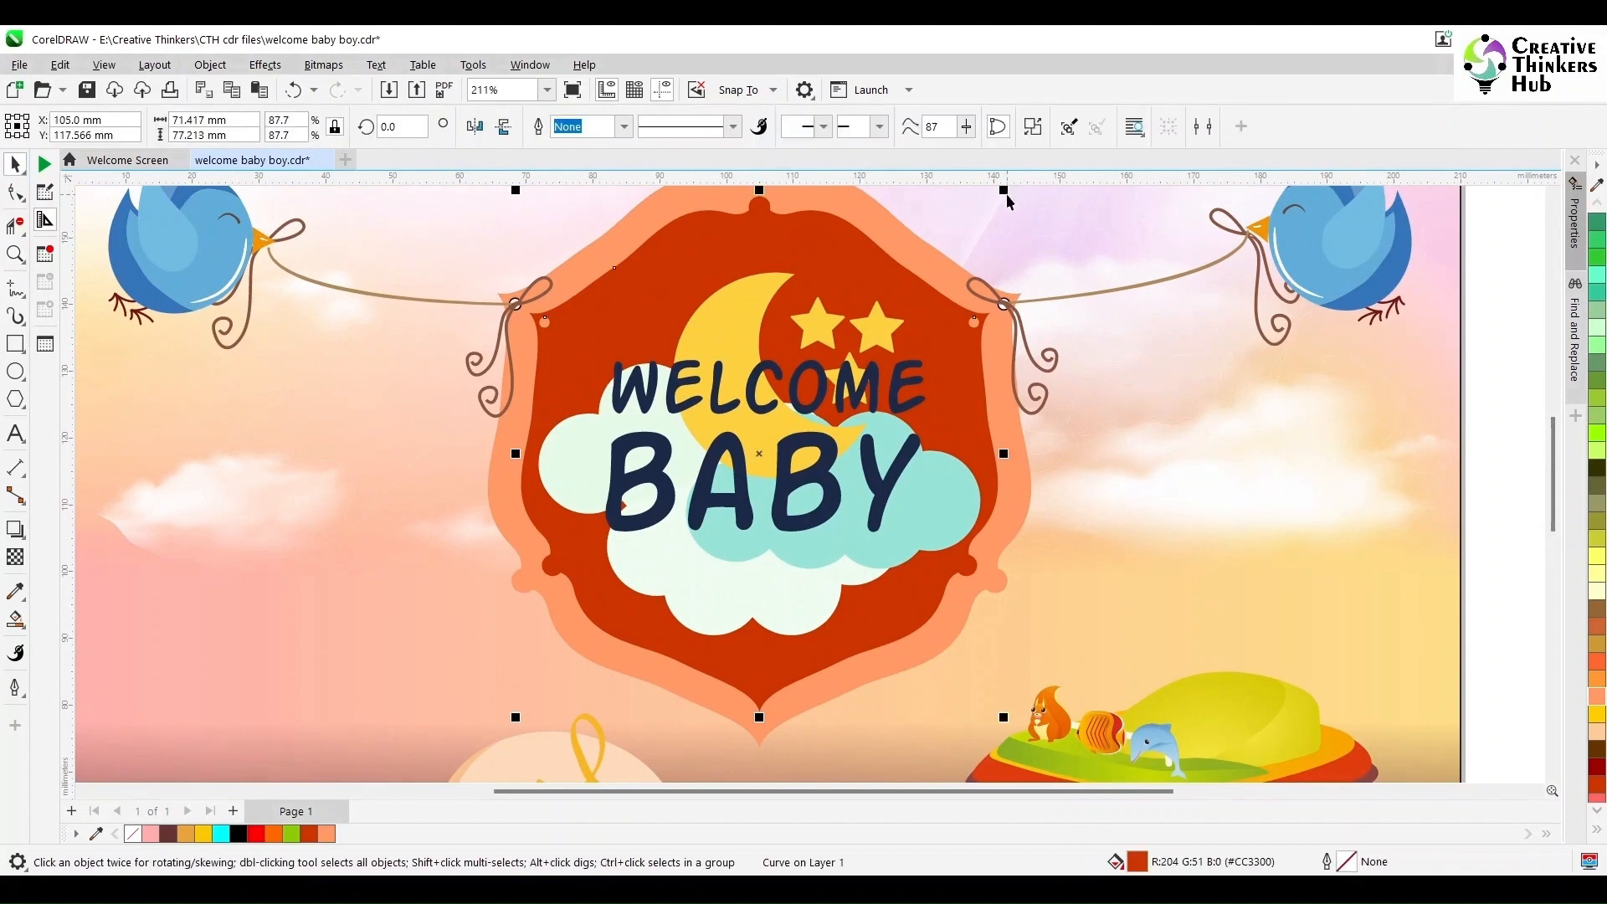
drag(1013, 184, 1013, 223)
- Delete the hole nodes at both upper corners of the inner red frame with the Shape tool
click(15, 193)
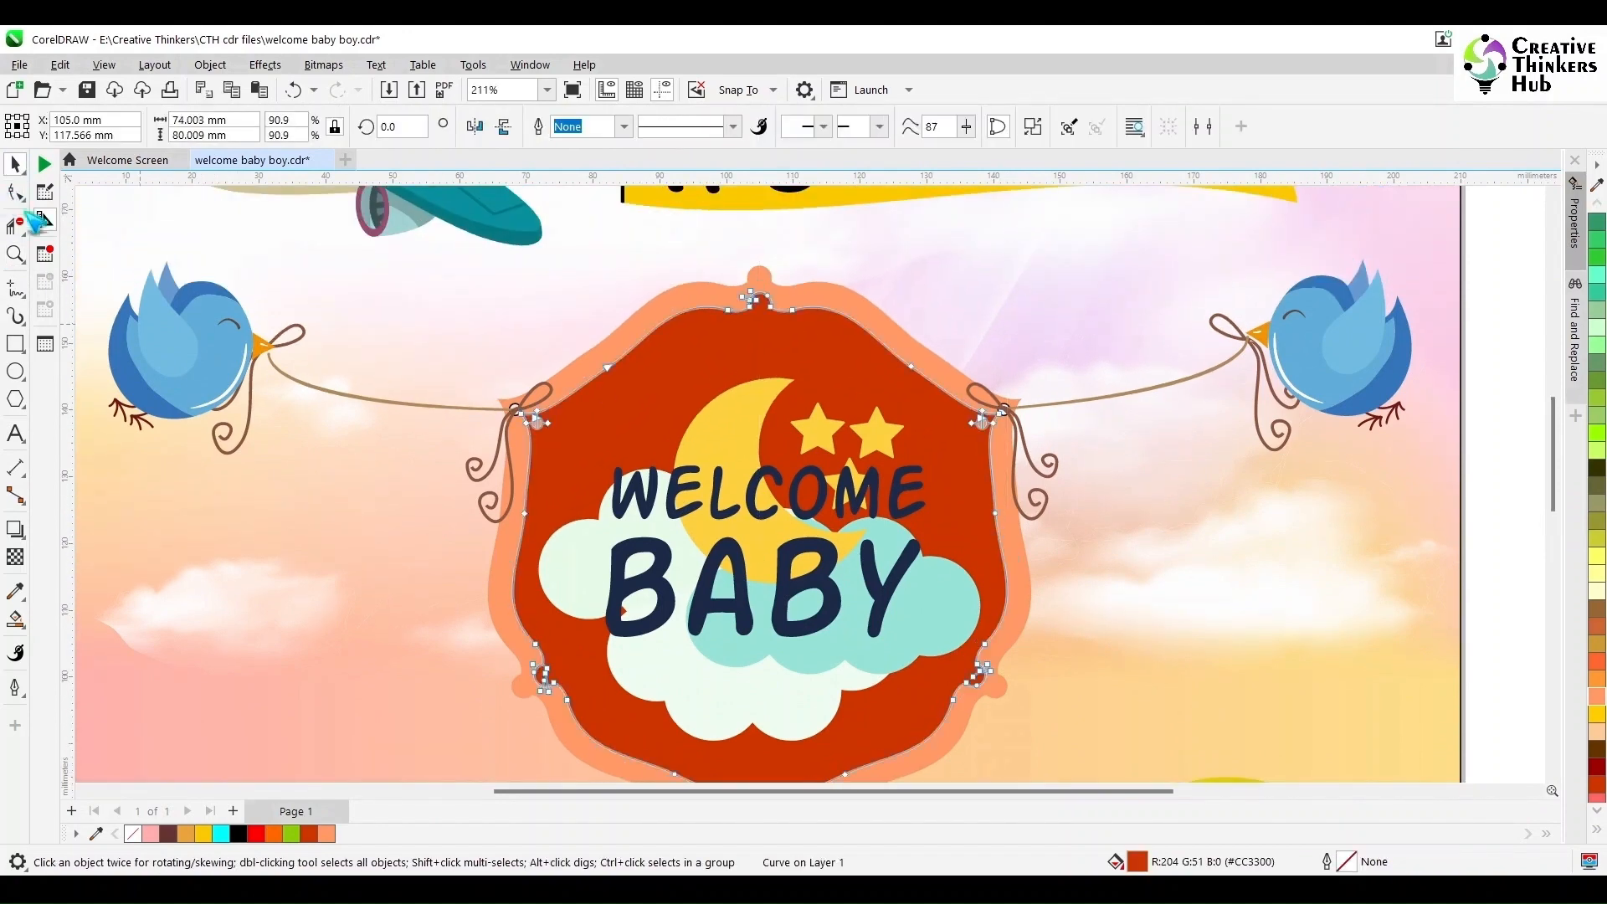
scroll(531, 422, up, 2)
scroll(528, 419, up, 2)
drag(524, 390, 583, 486)
key(Delete)
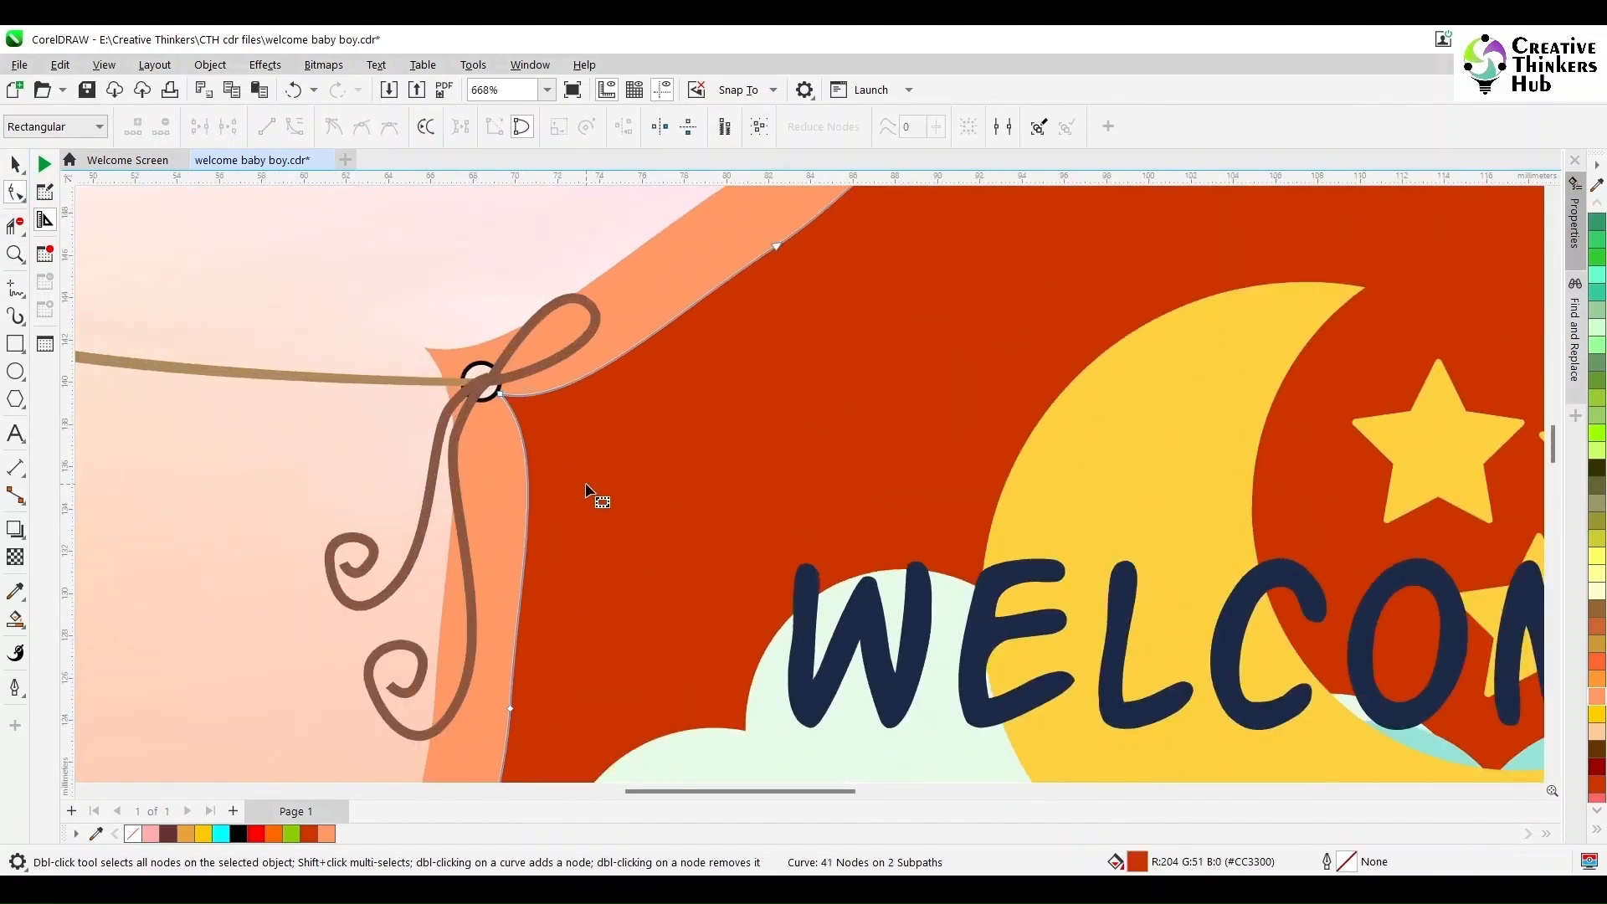
key(F4)
scroll(902, 393, up, 6)
drag(901, 325, 970, 393)
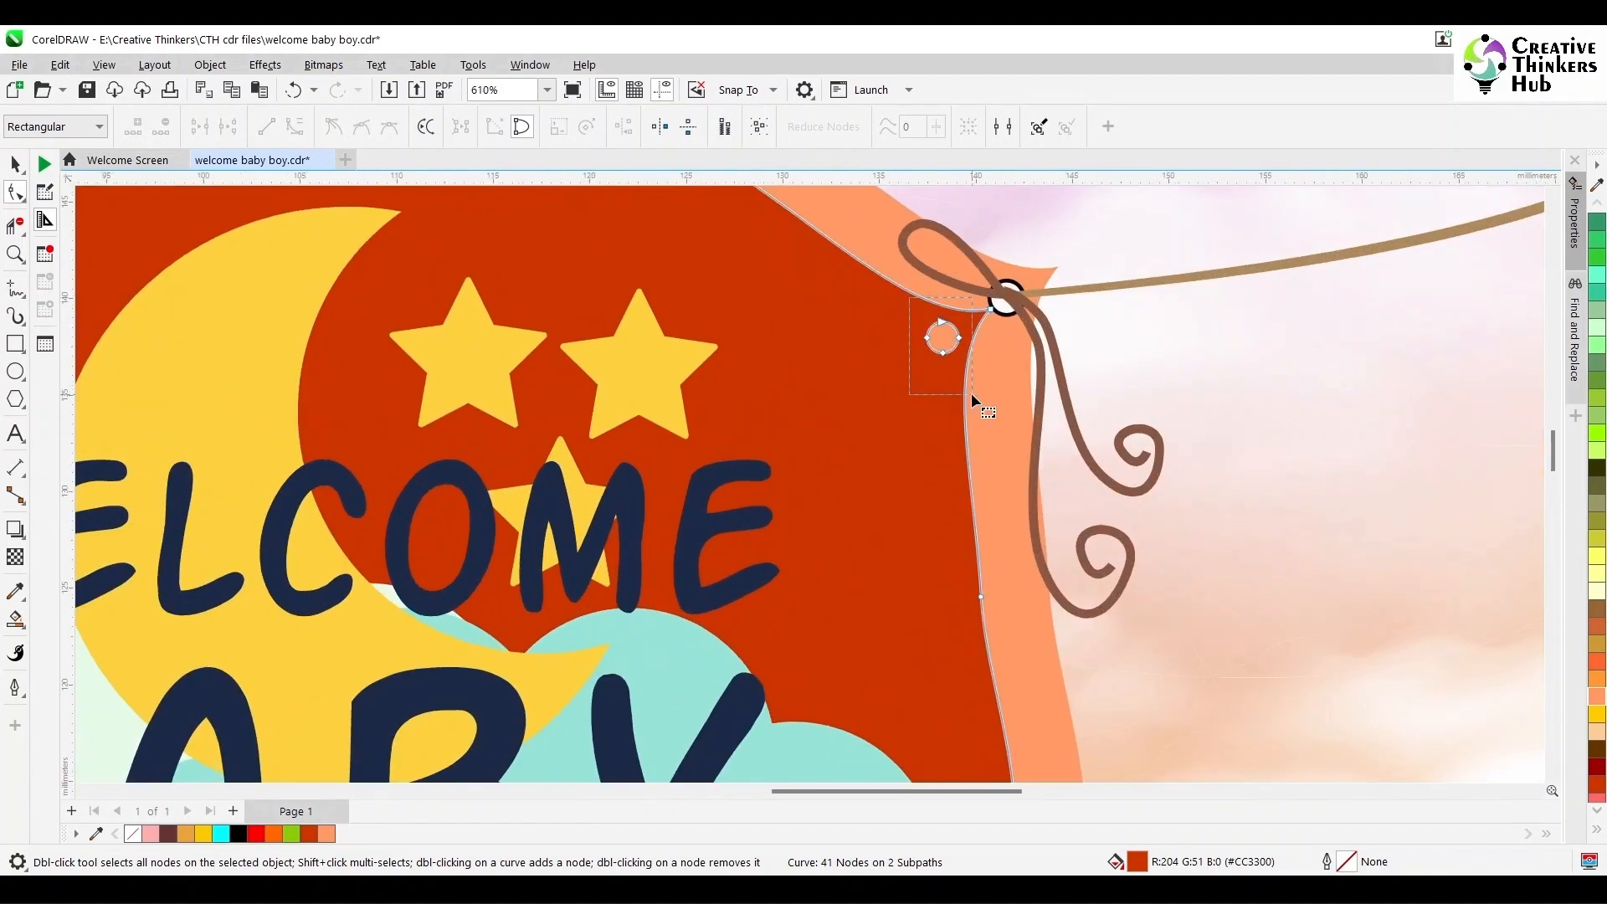
key(Delete)
key(F4)
key(space)
click(246, 339)
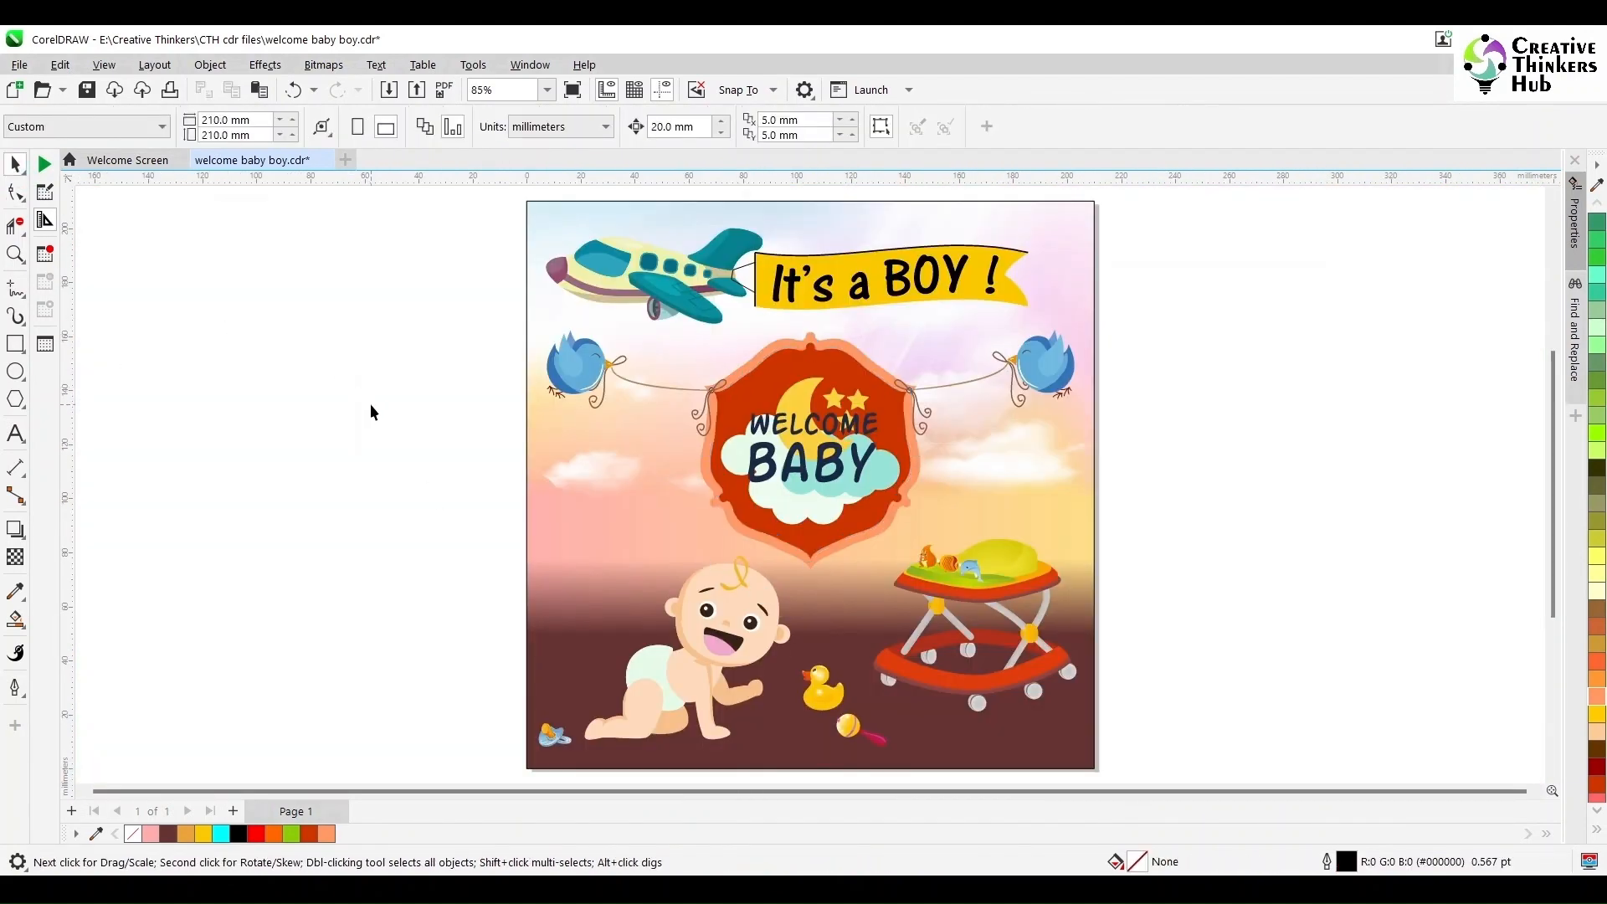
- Ungroup the frame artwork, group the WELCOME BABY text separately, and move that text off the page
click(761, 431)
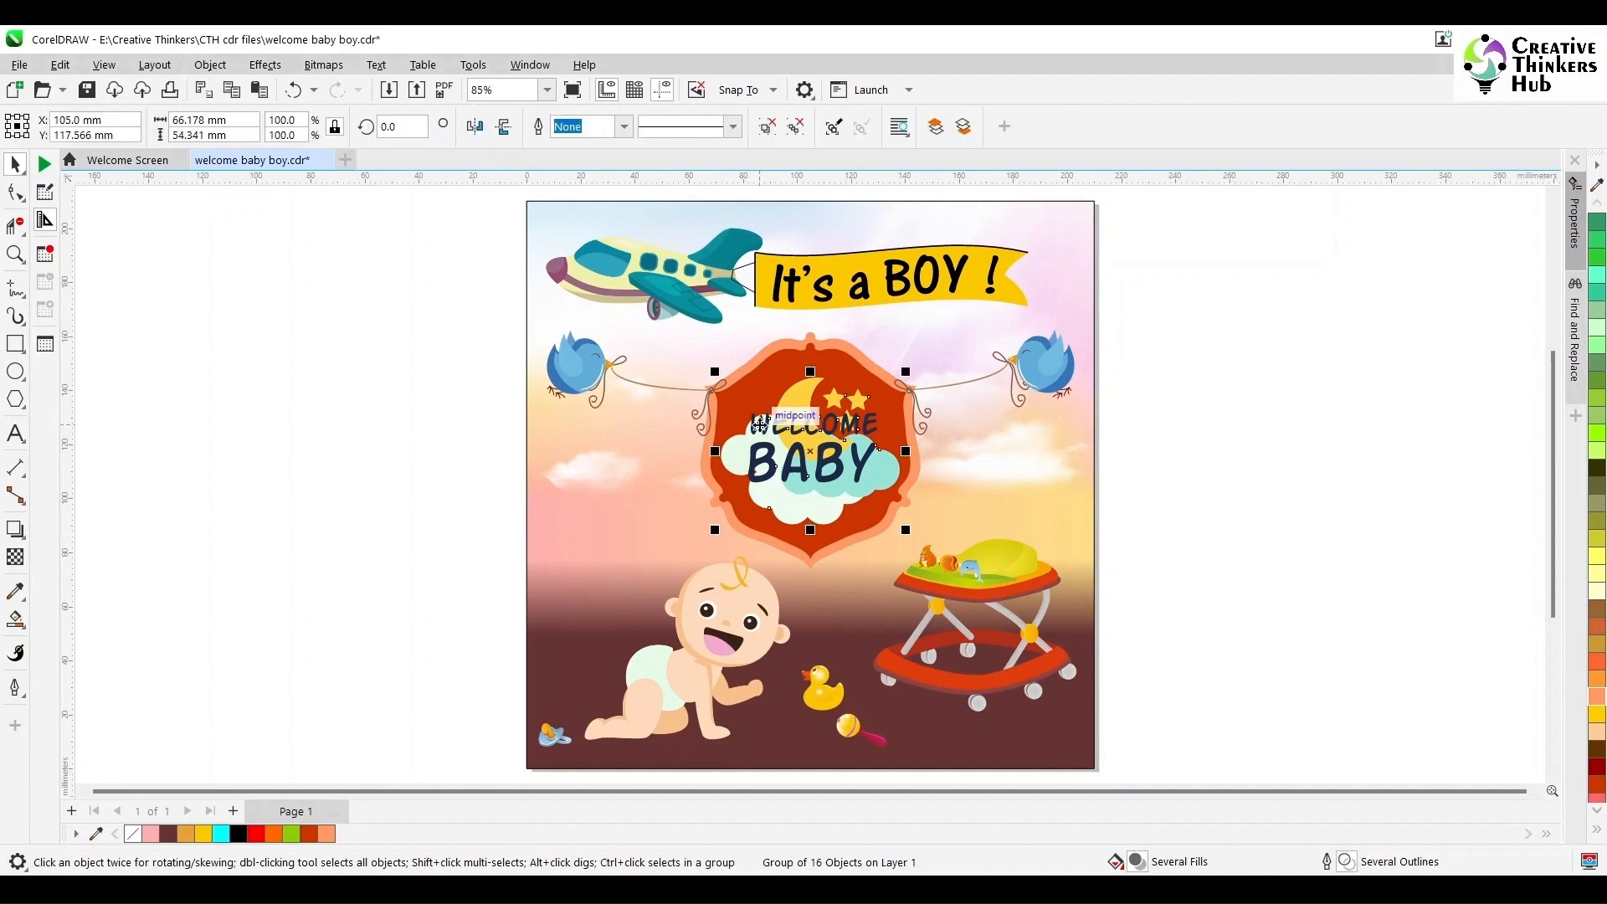
click(771, 125)
click(781, 428)
click(862, 427)
scroll(870, 428, up, 3)
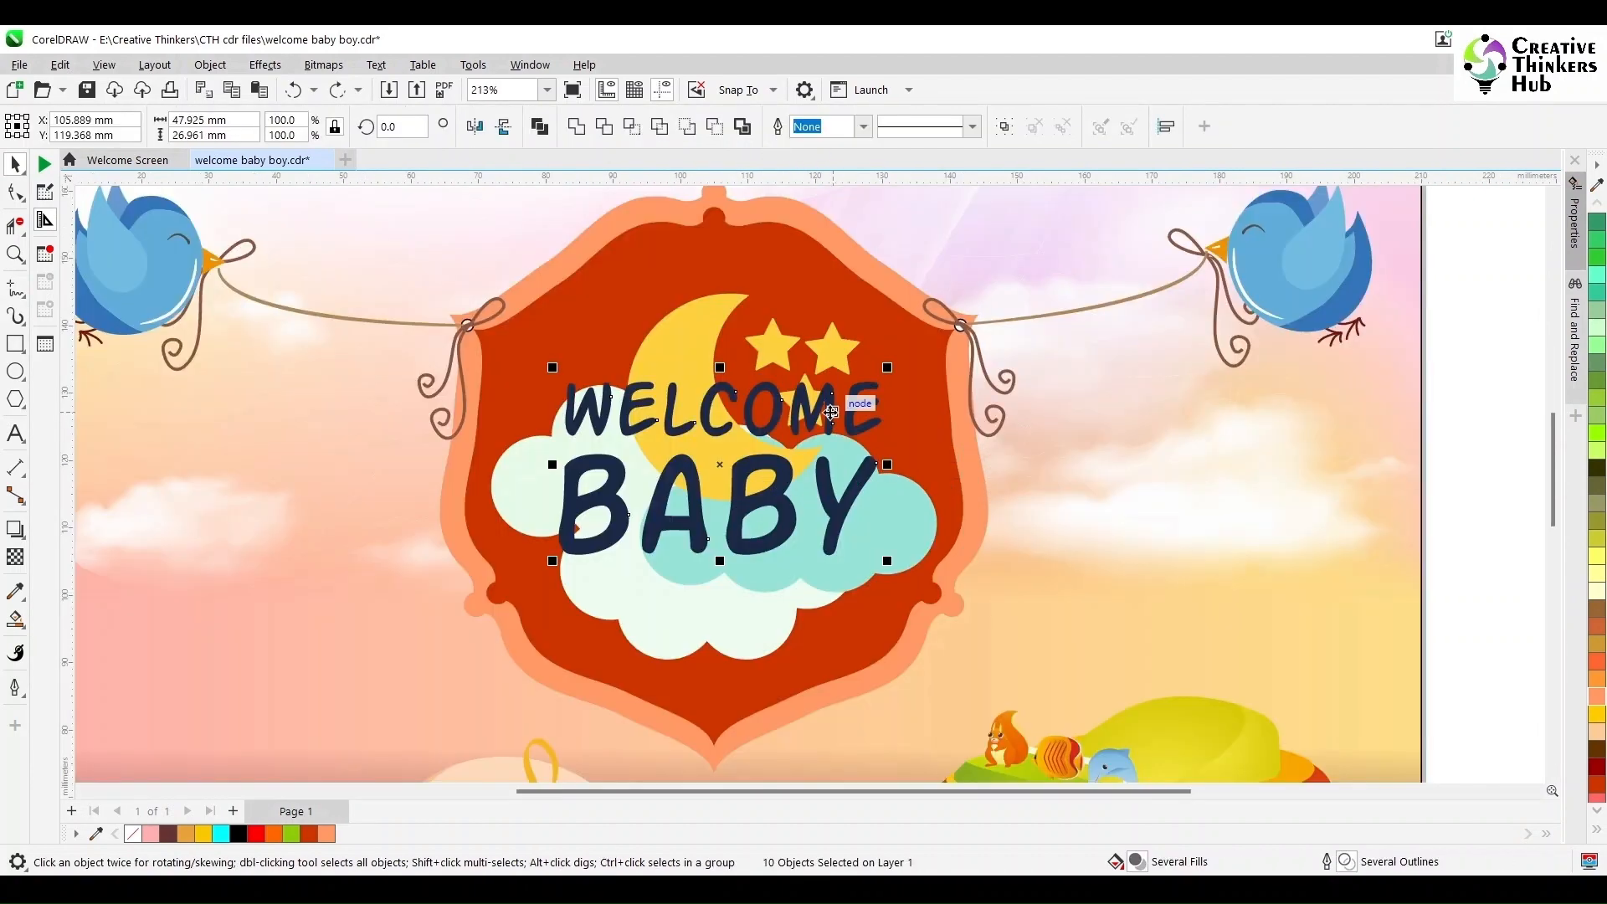
key(Delete)
key(ctrl+z)
scroll(857, 435, up, 2)
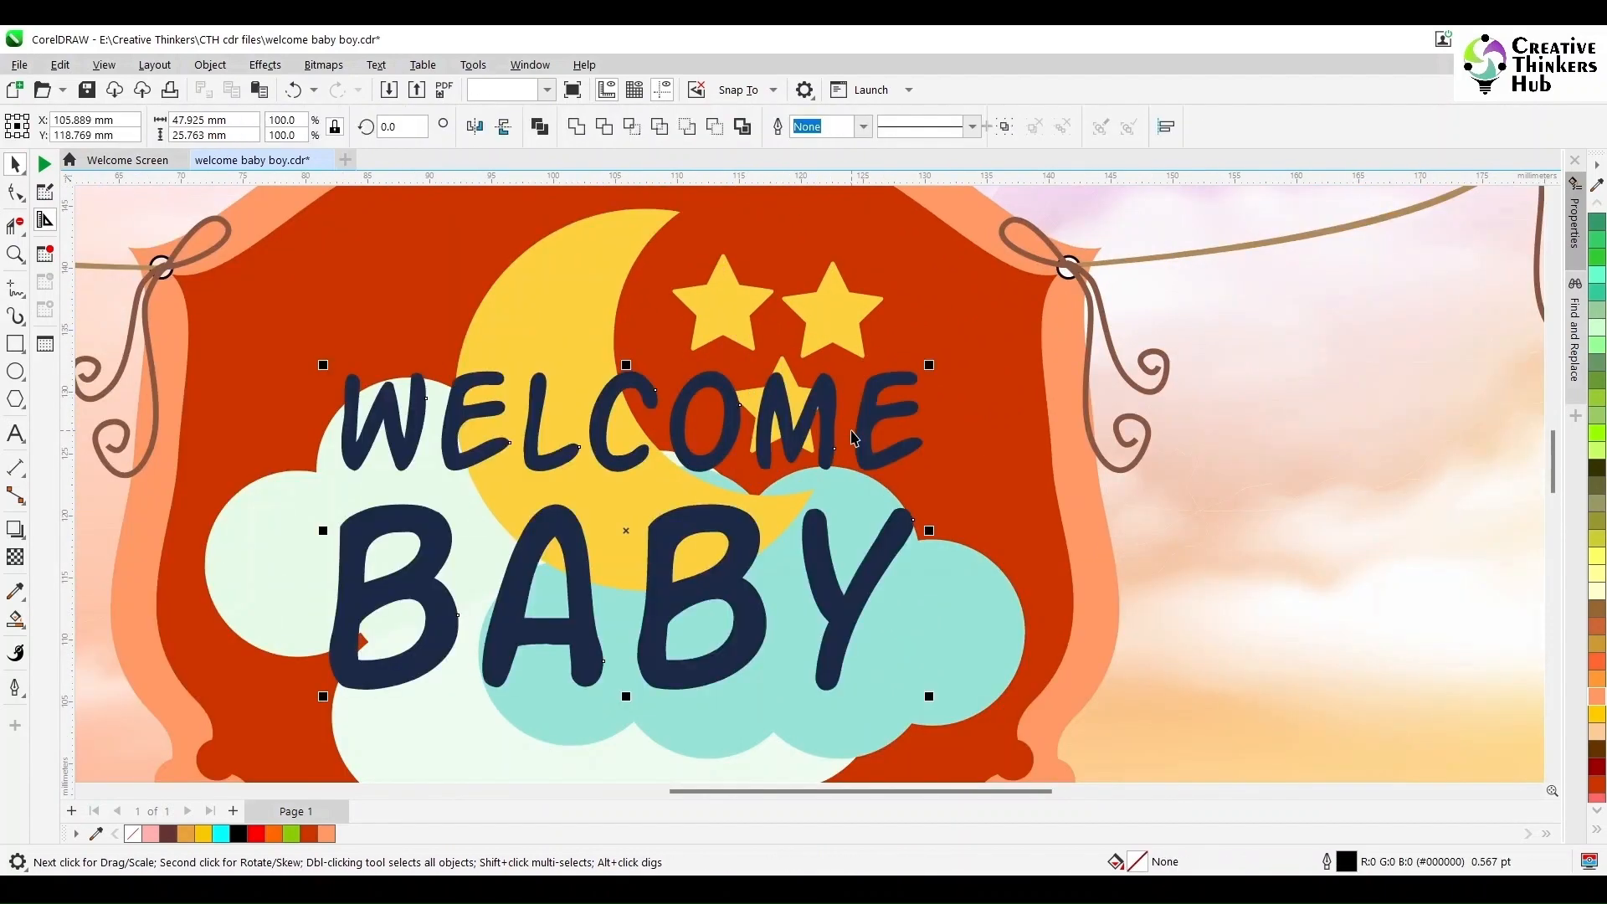
key(ctrl+g)
key(shift+F4)
drag(814, 416, 1295, 461)
click(1294, 544)
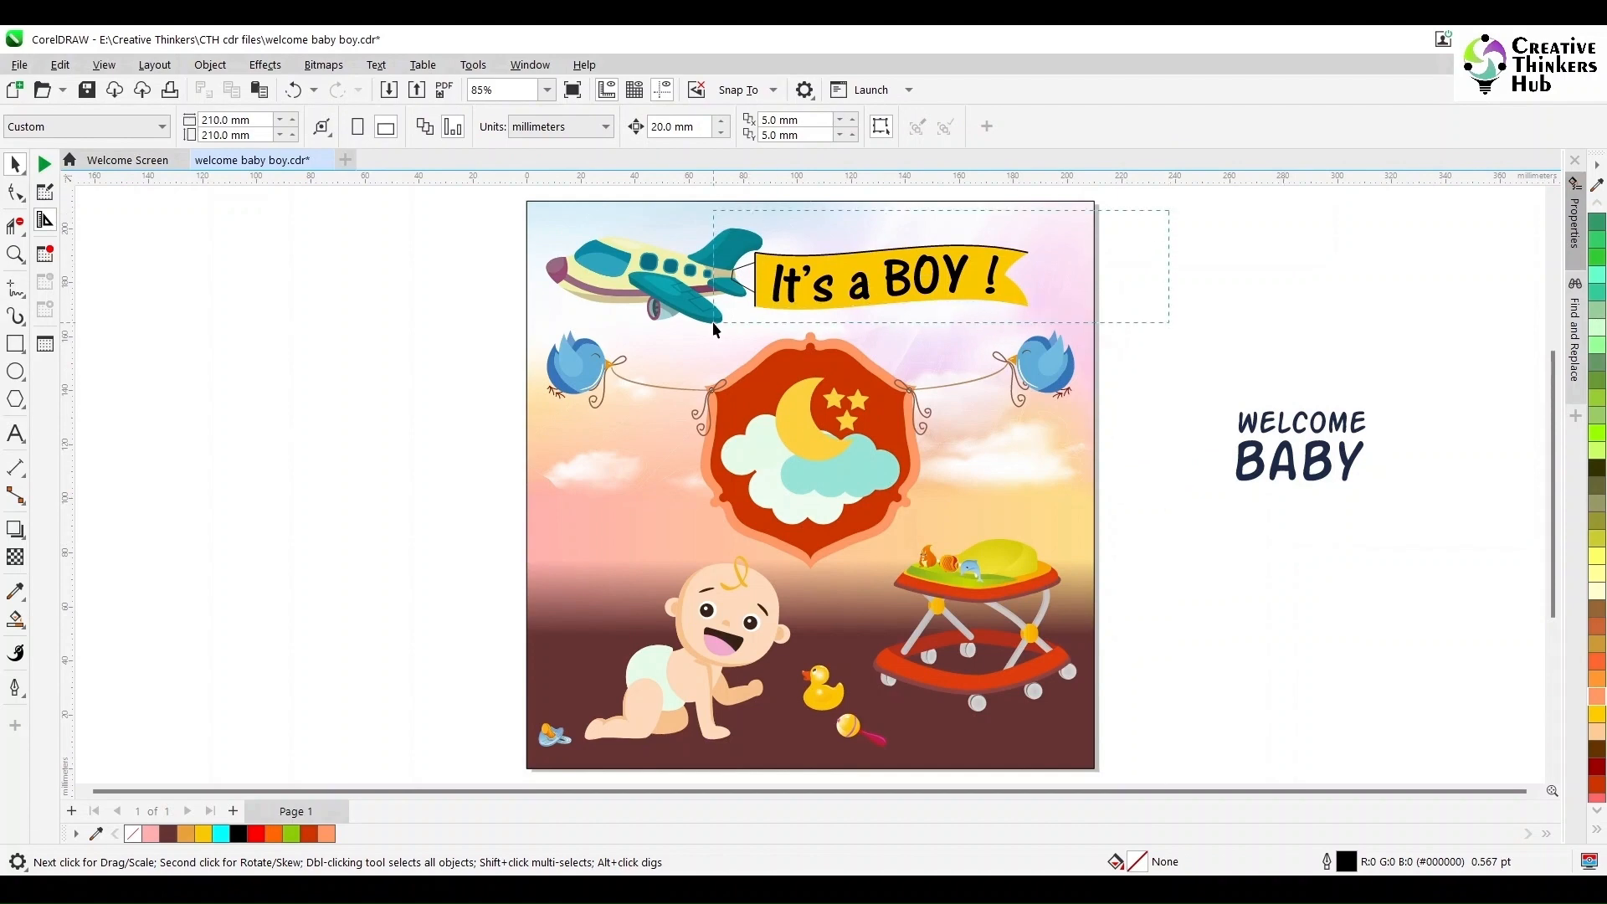
- Ungroup the airplane artwork and move the It's a BOY! banner off the page beside the poster
drag(713, 322, 713, 322)
click(774, 292)
click(772, 127)
drag(1159, 234, 717, 323)
scroll(799, 276, right, 1)
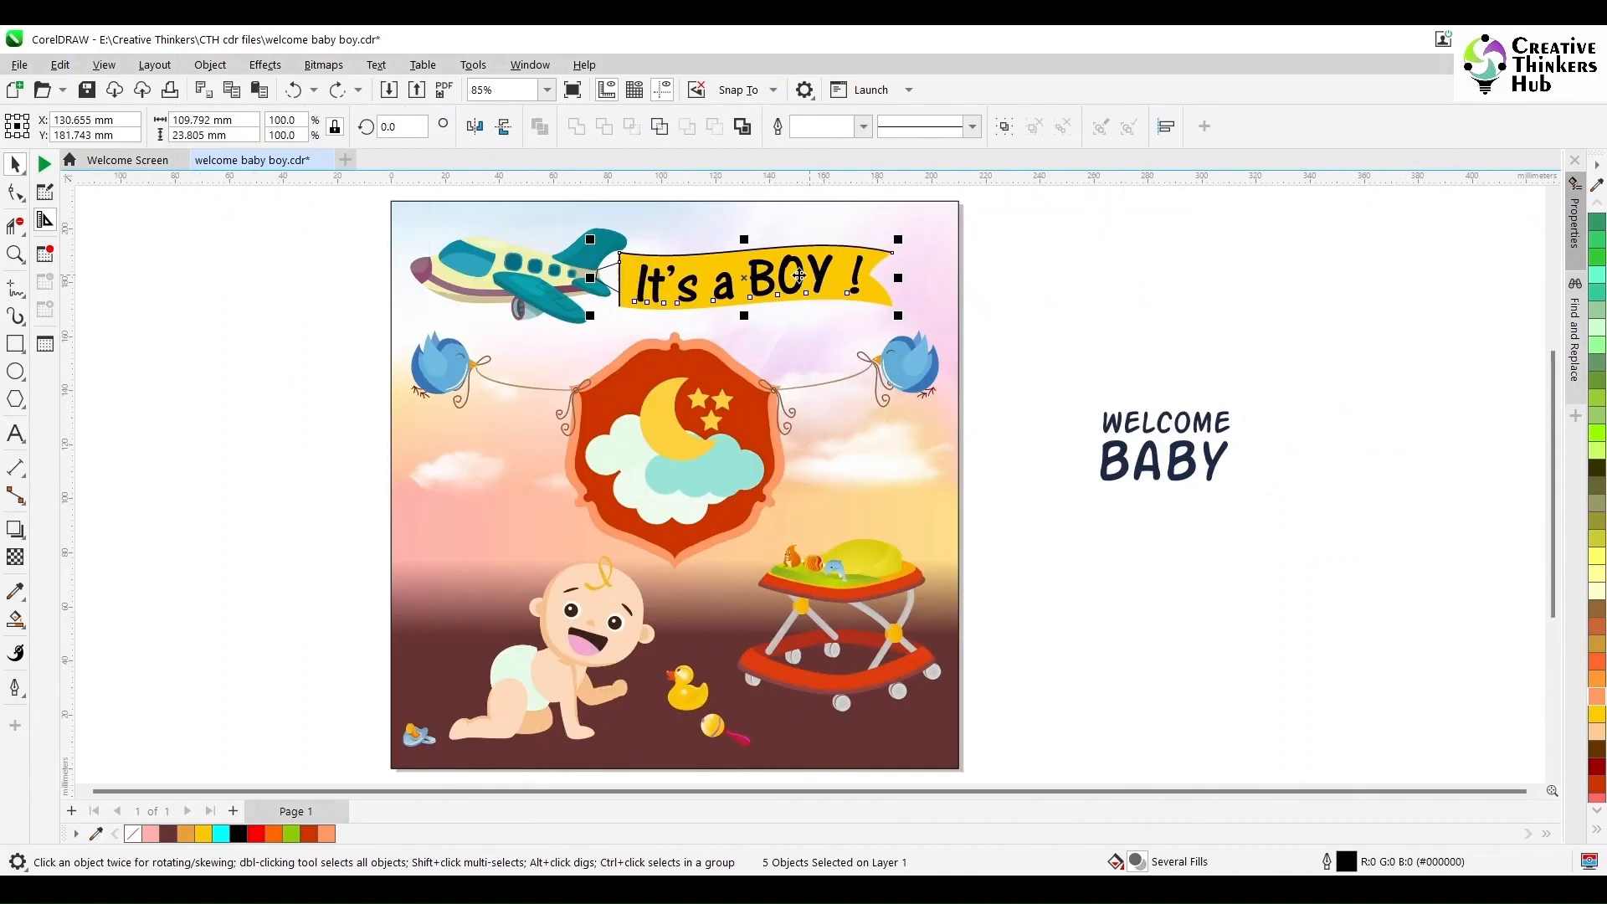
drag(799, 275, 1218, 277)
click(1372, 358)
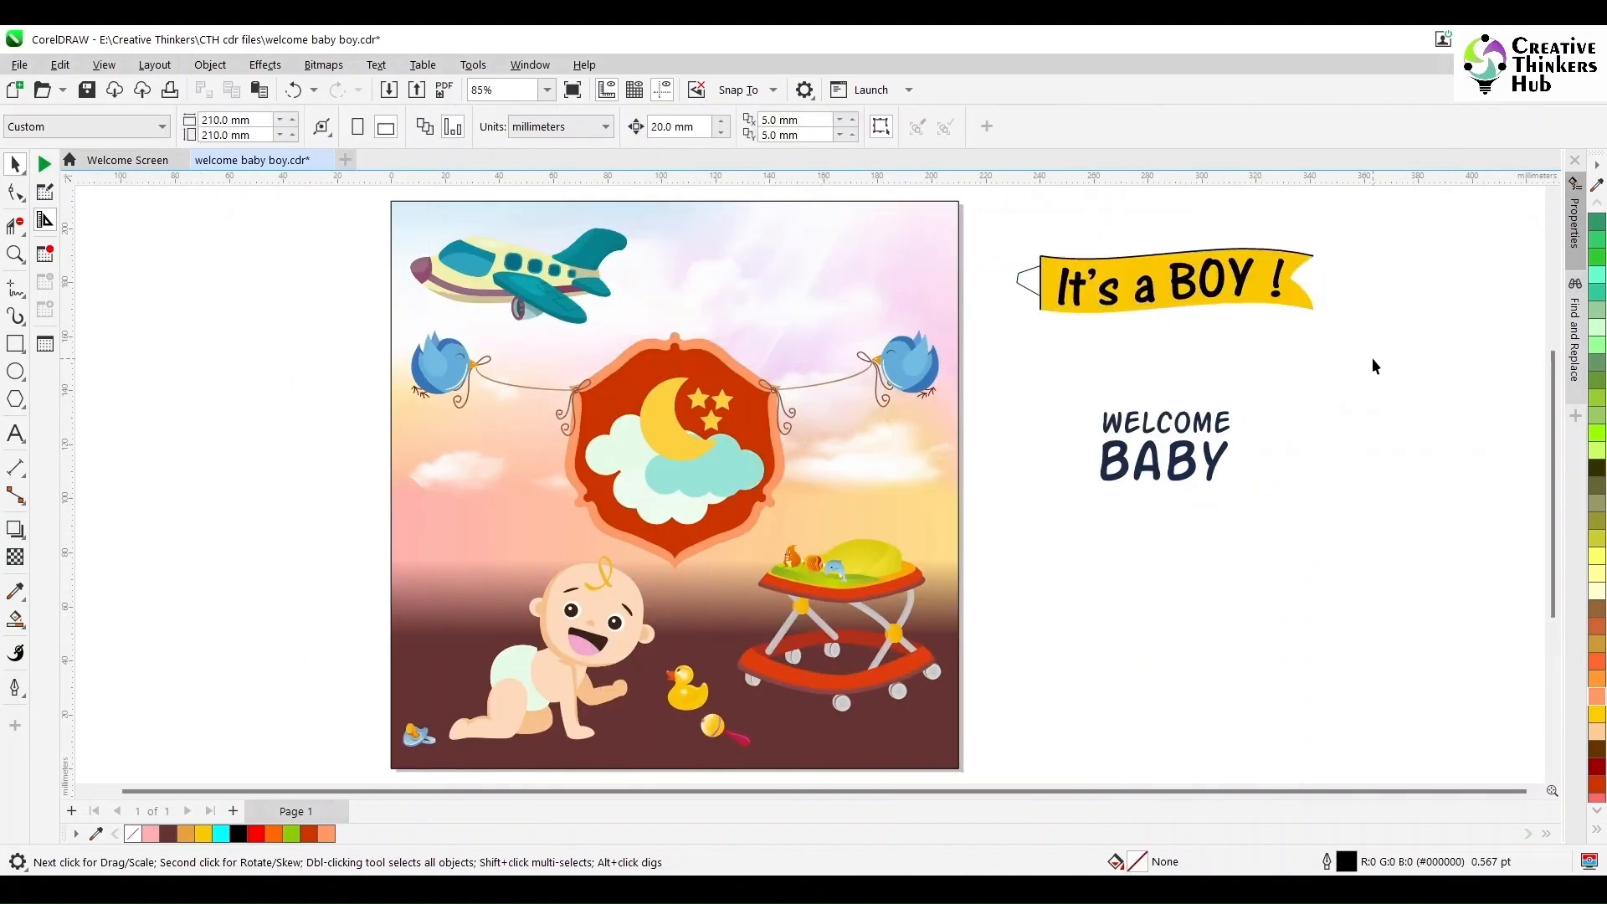
- Create text reading It's a BOY! on two lines beside the poster
click(1179, 292)
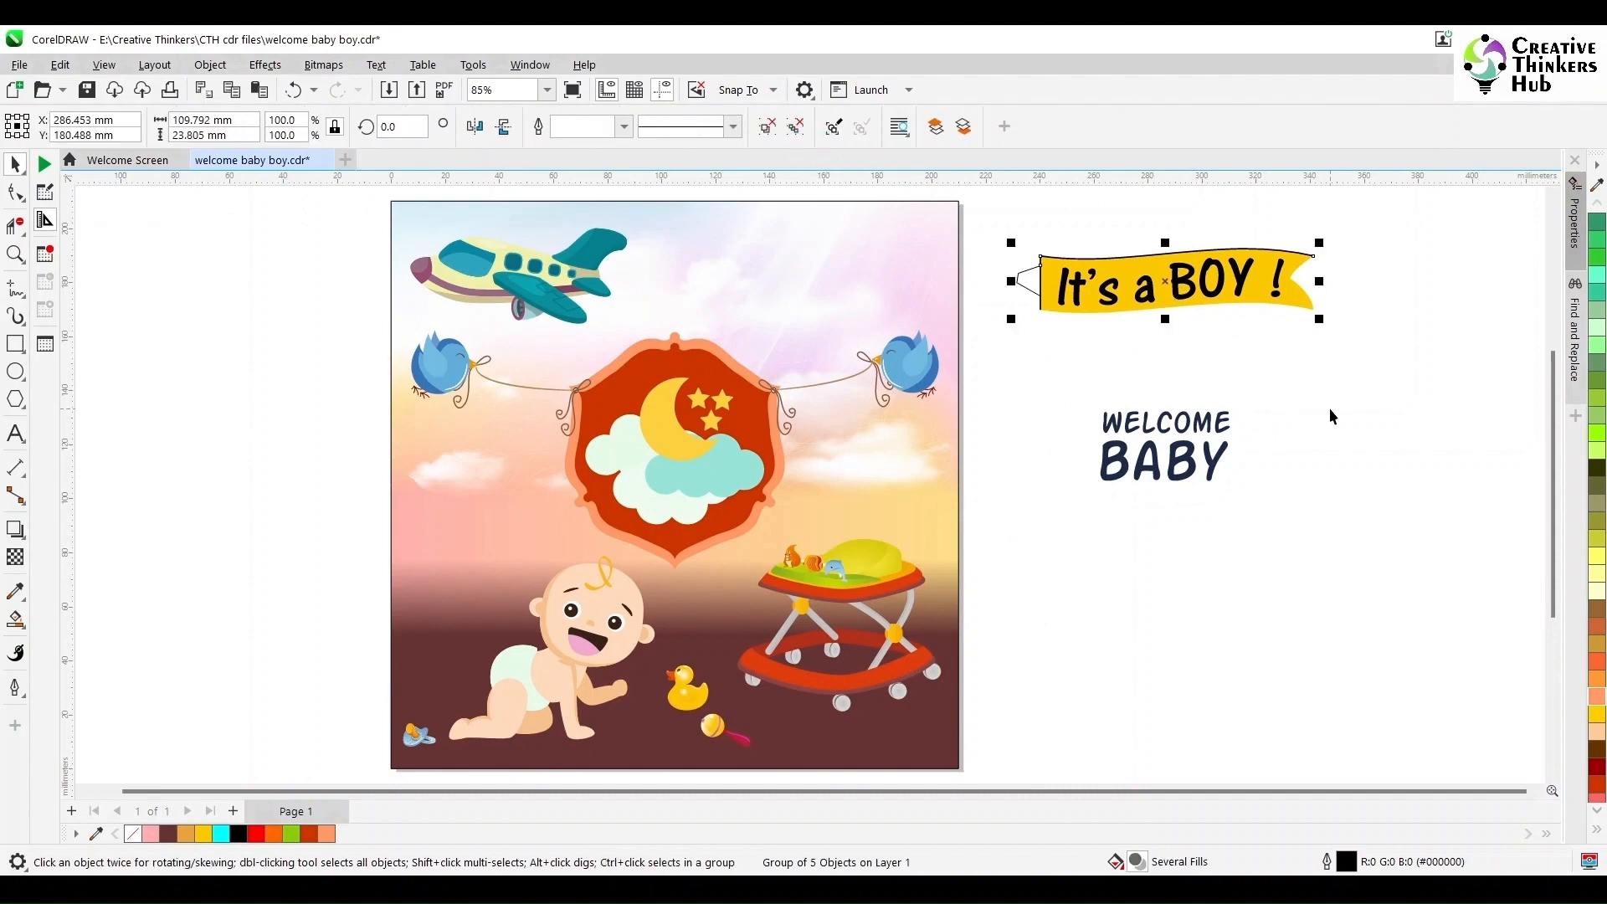
key(F8)
click(1086, 586)
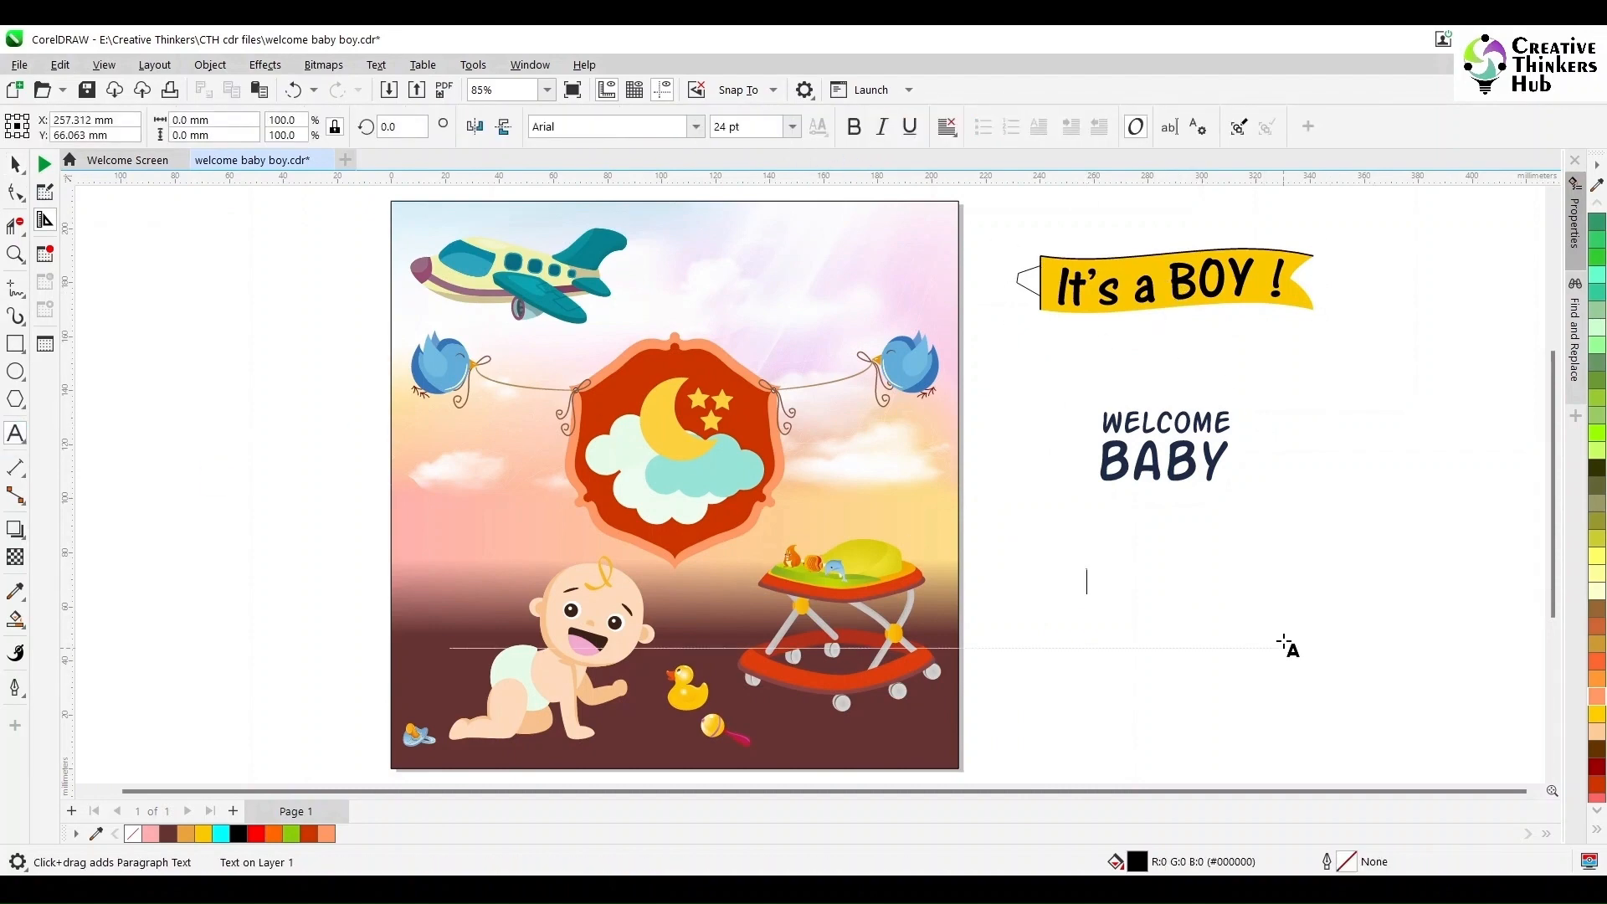
text(It's a)
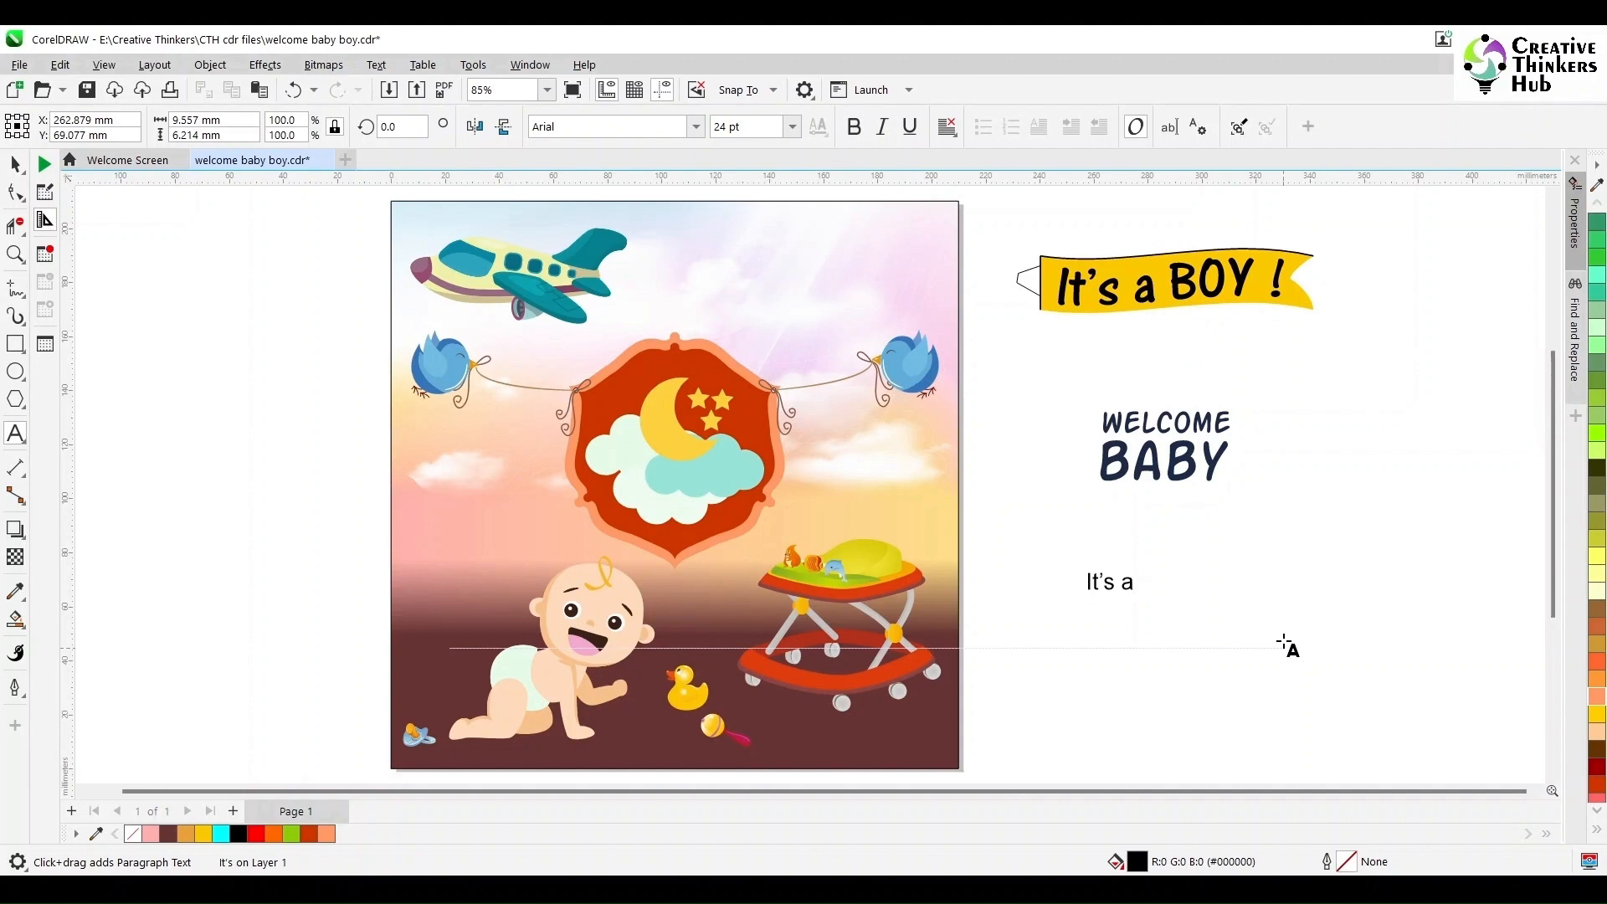
text( BOY!)
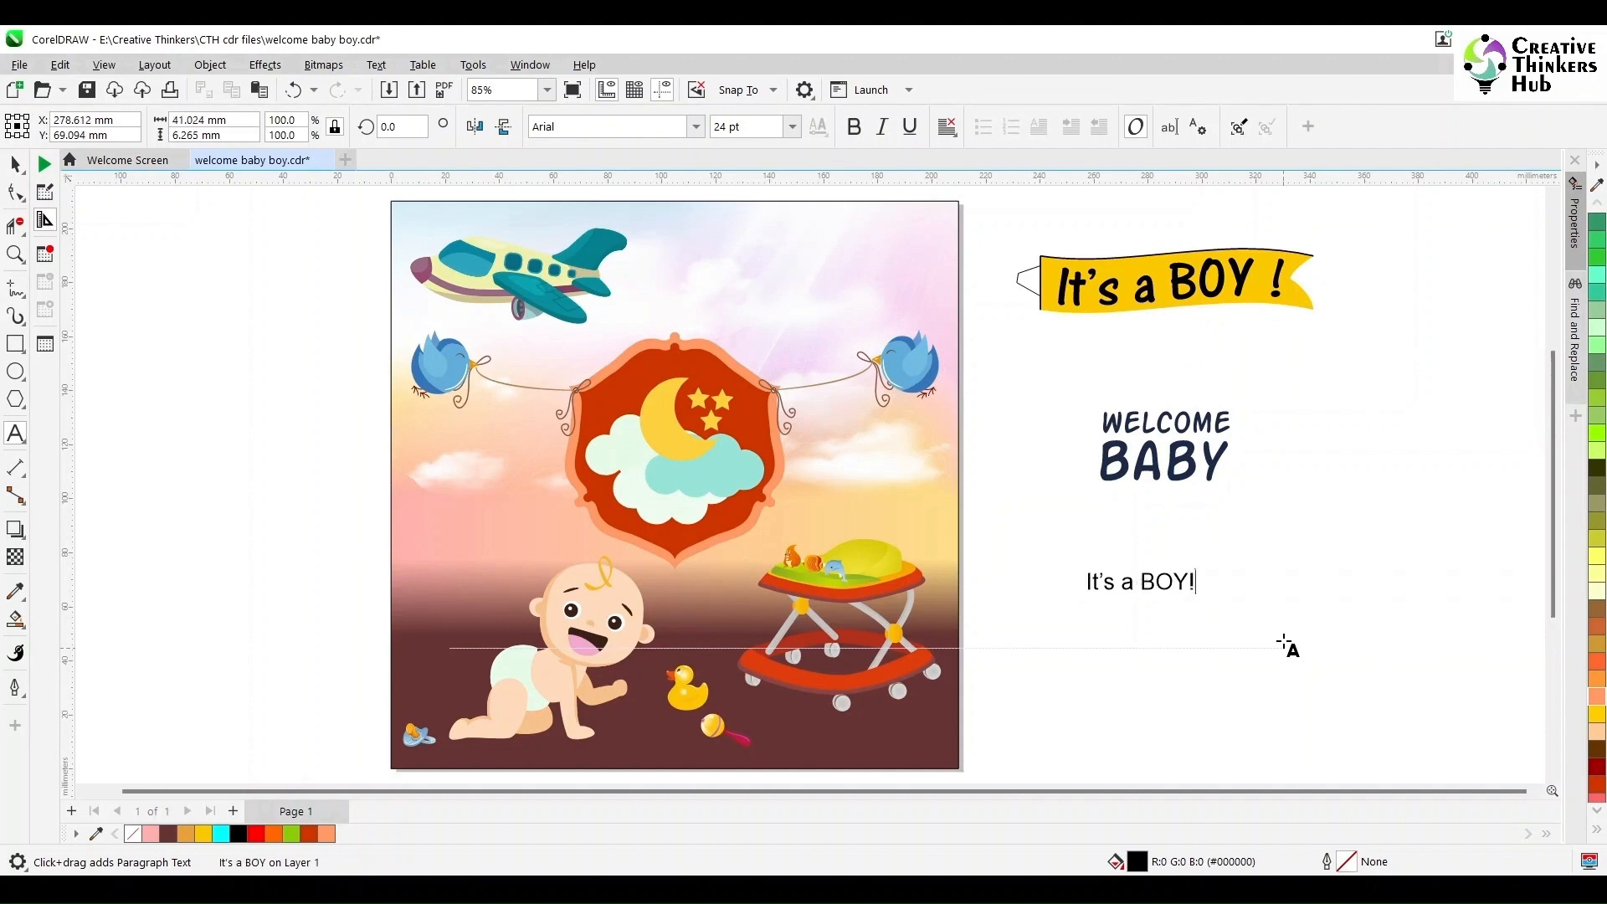
key(Return)
key(ctrl+space)
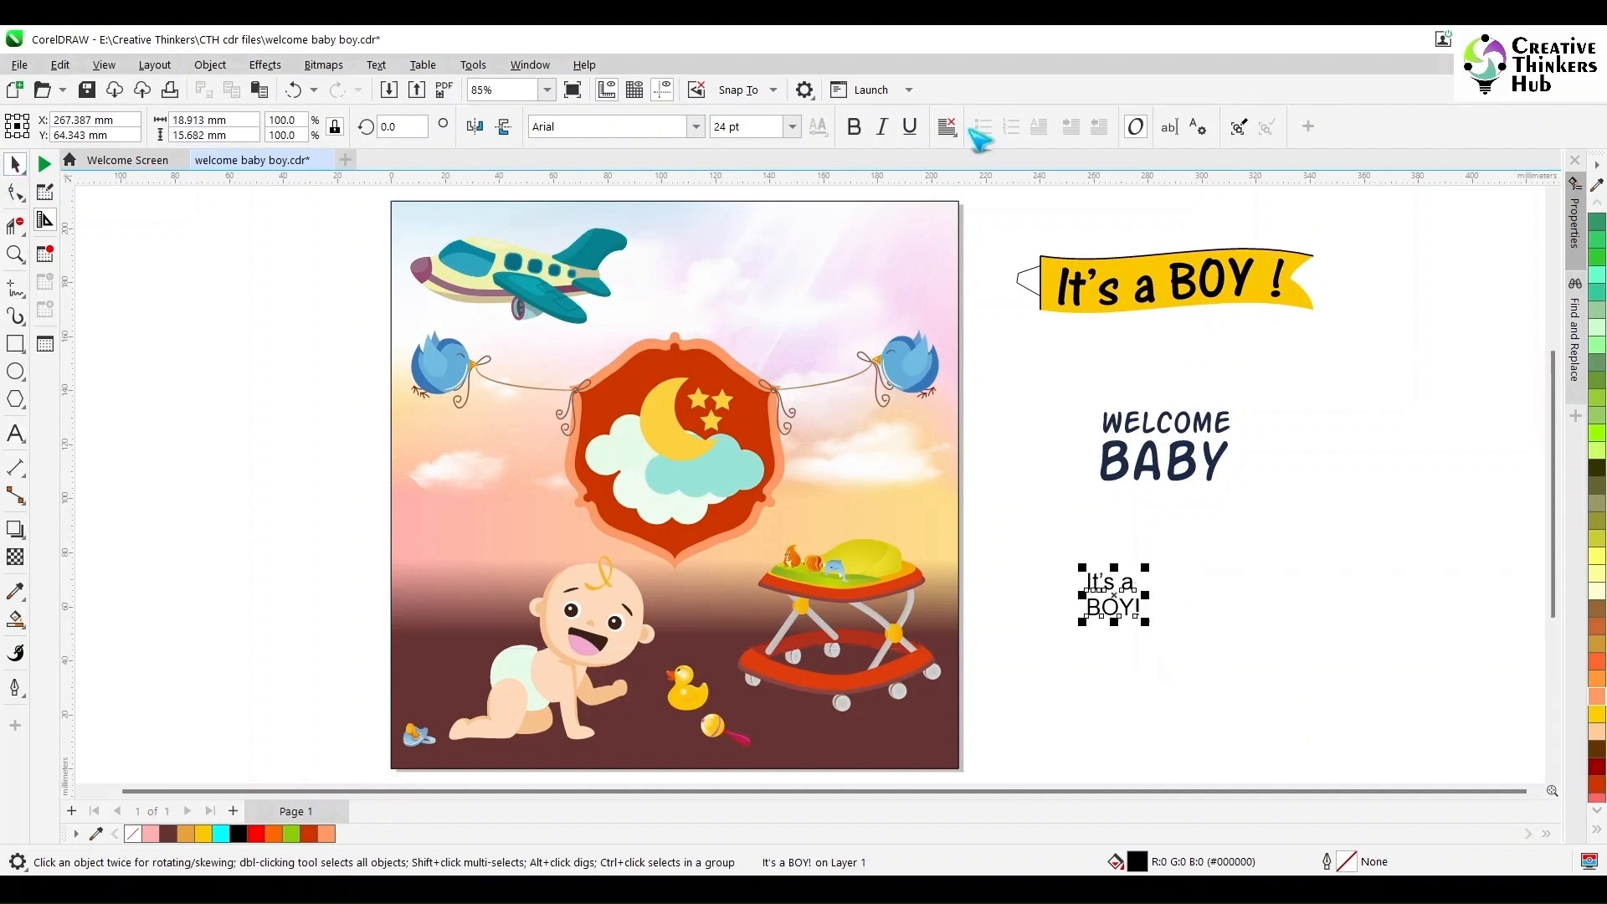
- Center-align the new text and set its font to AR CENA
click(947, 127)
click(975, 199)
click(696, 126)
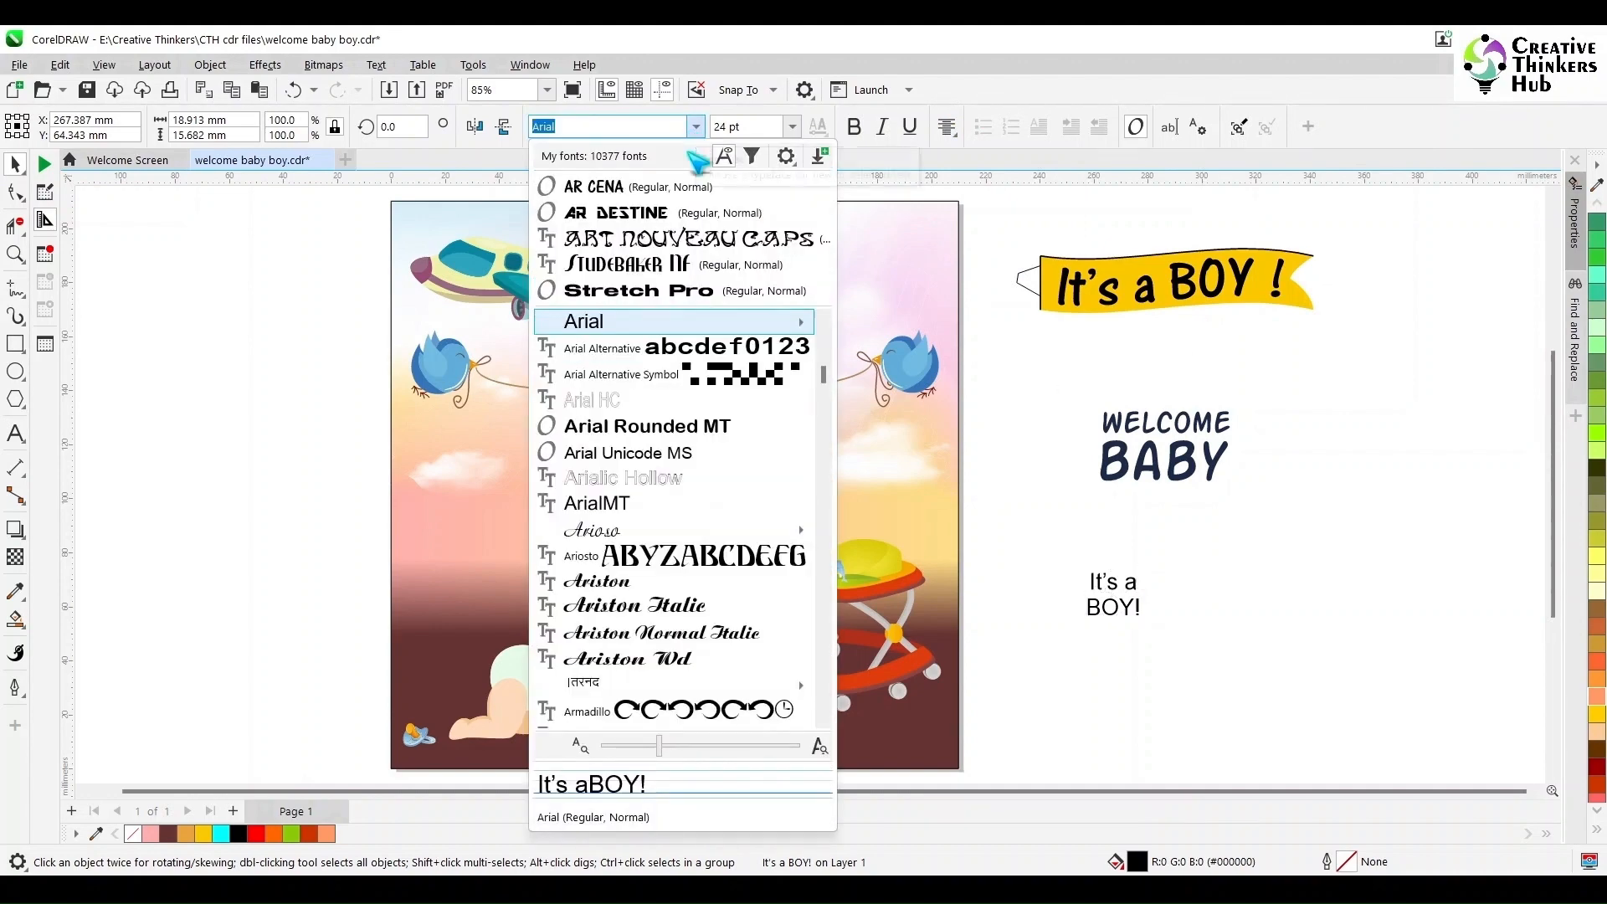
click(590, 186)
- Enlarge the text, place it inside the red frame, and tighten its line spacing
drag(1146, 622, 1211, 695)
drag(1174, 662, 703, 470)
click(15, 192)
drag(612, 506, 613, 485)
click(16, 164)
drag(680, 430, 688, 451)
drag(626, 397, 612, 382)
- Apply the dark blue of the WELCOME BABY text to the new frame text with the eyedropper
click(1163, 456)
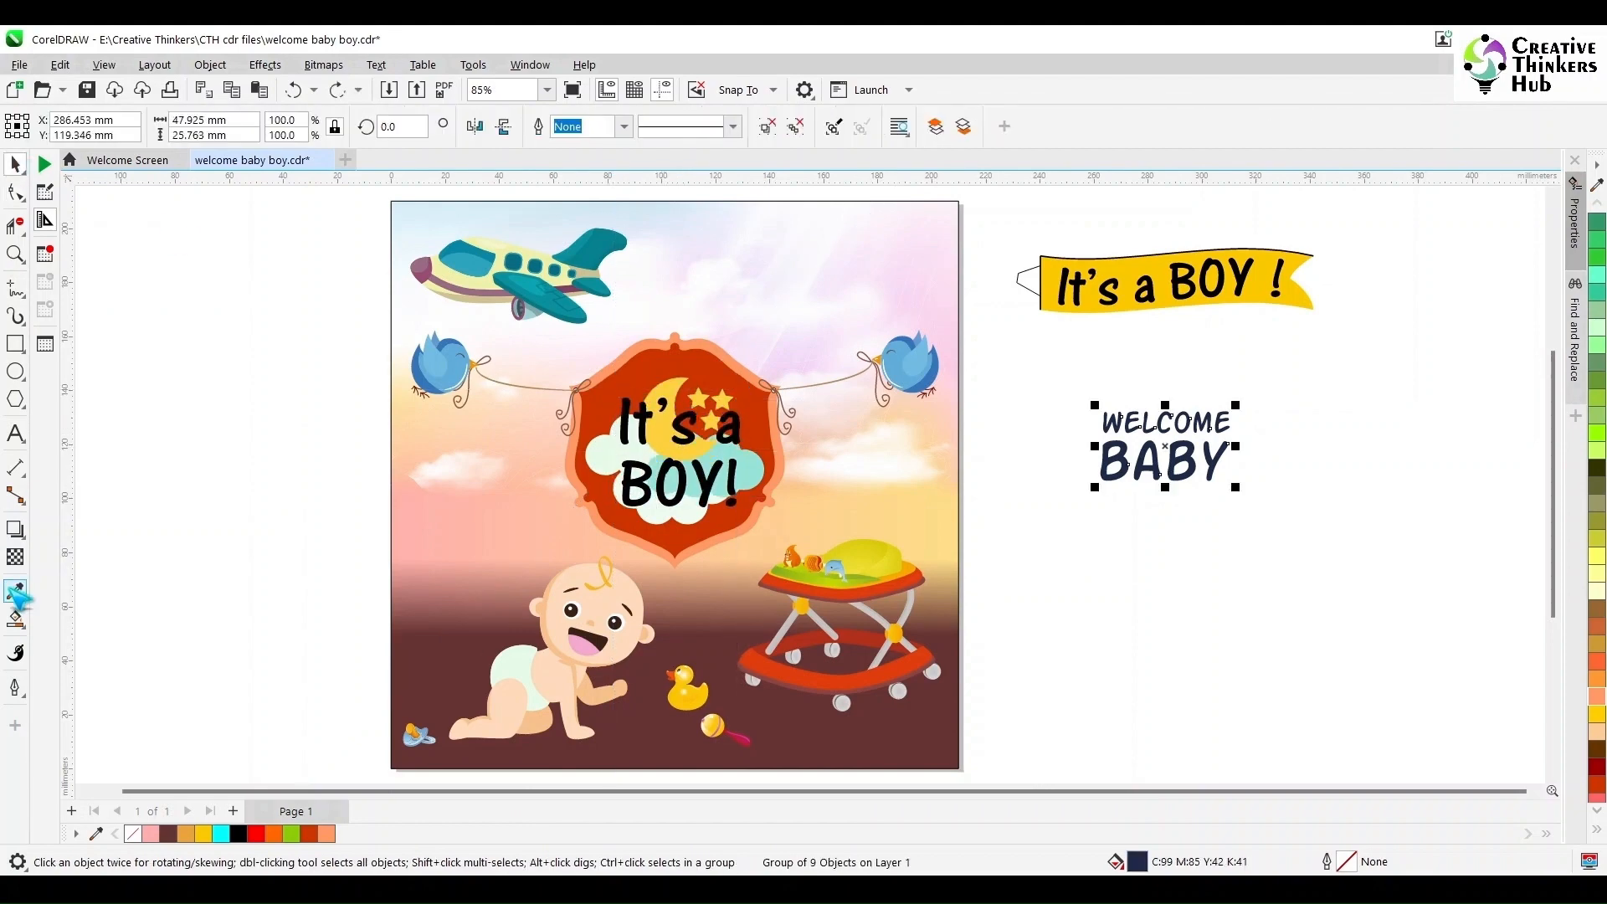
key(i)
click(1113, 468)
click(621, 419)
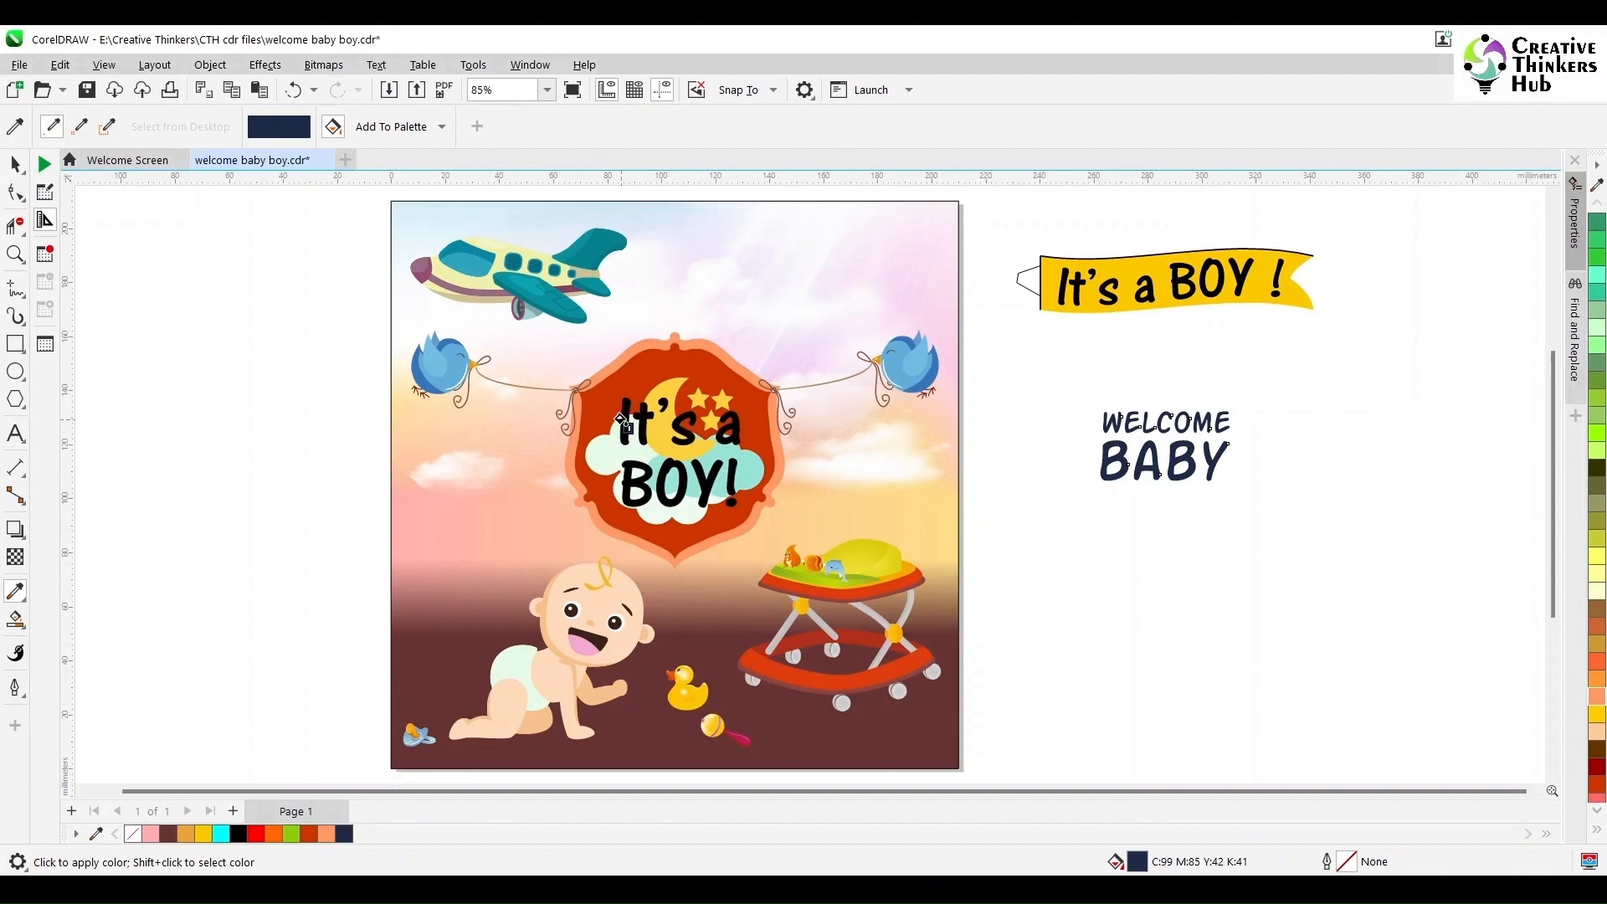
click(617, 401)
key(ctrl+z)
scroll(693, 447, up, 2)
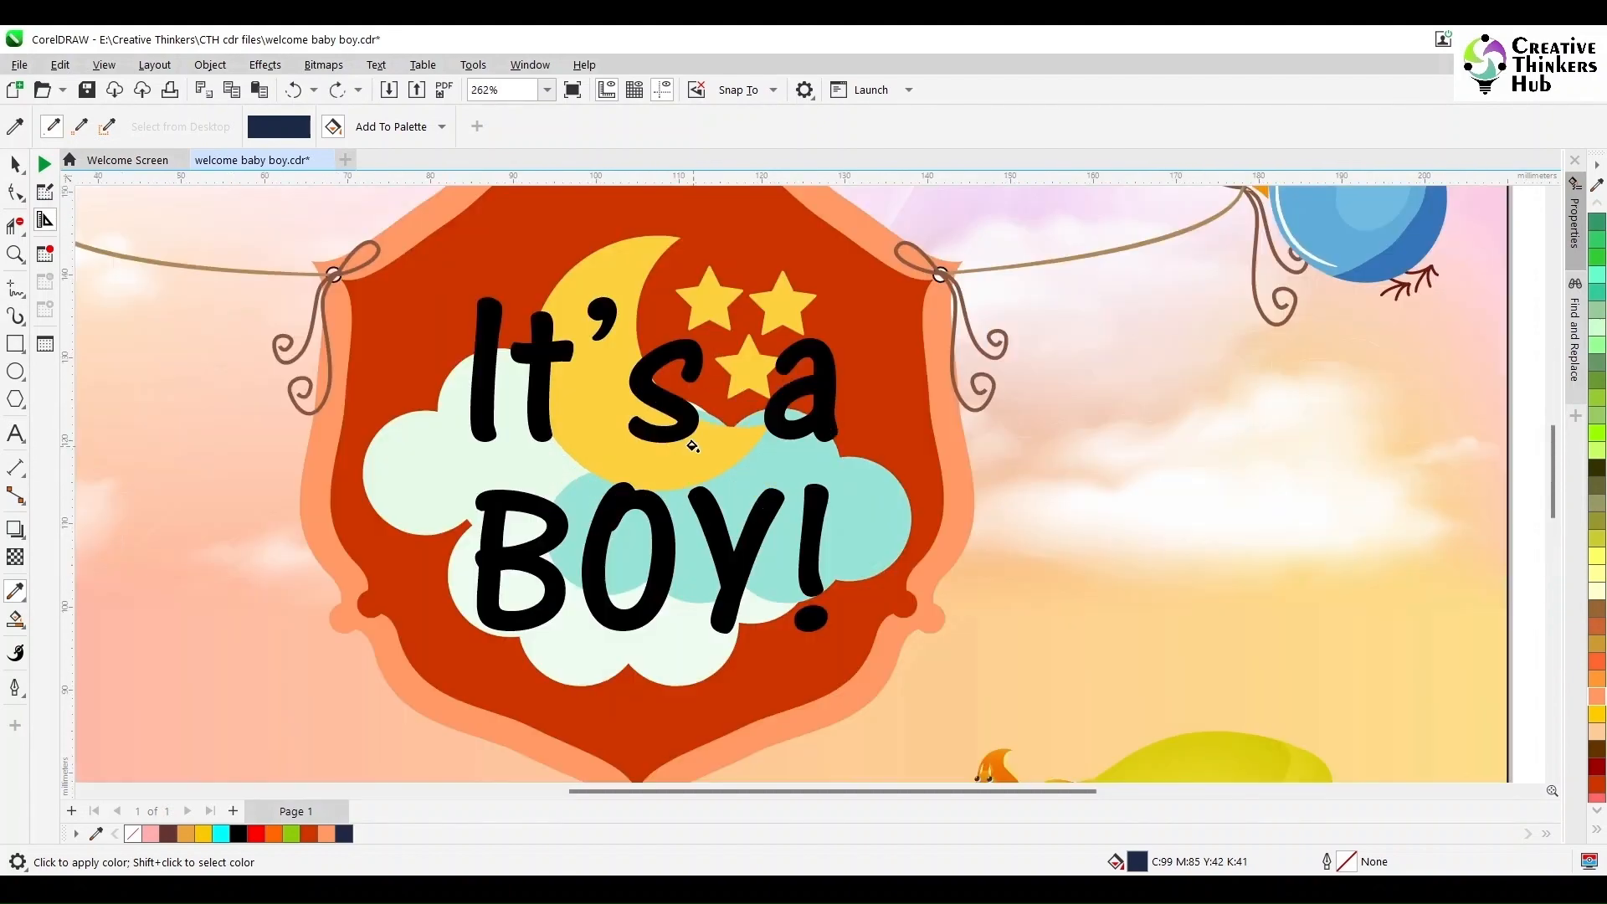
click(670, 401)
key(space)
scroll(1172, 486, down, 2)
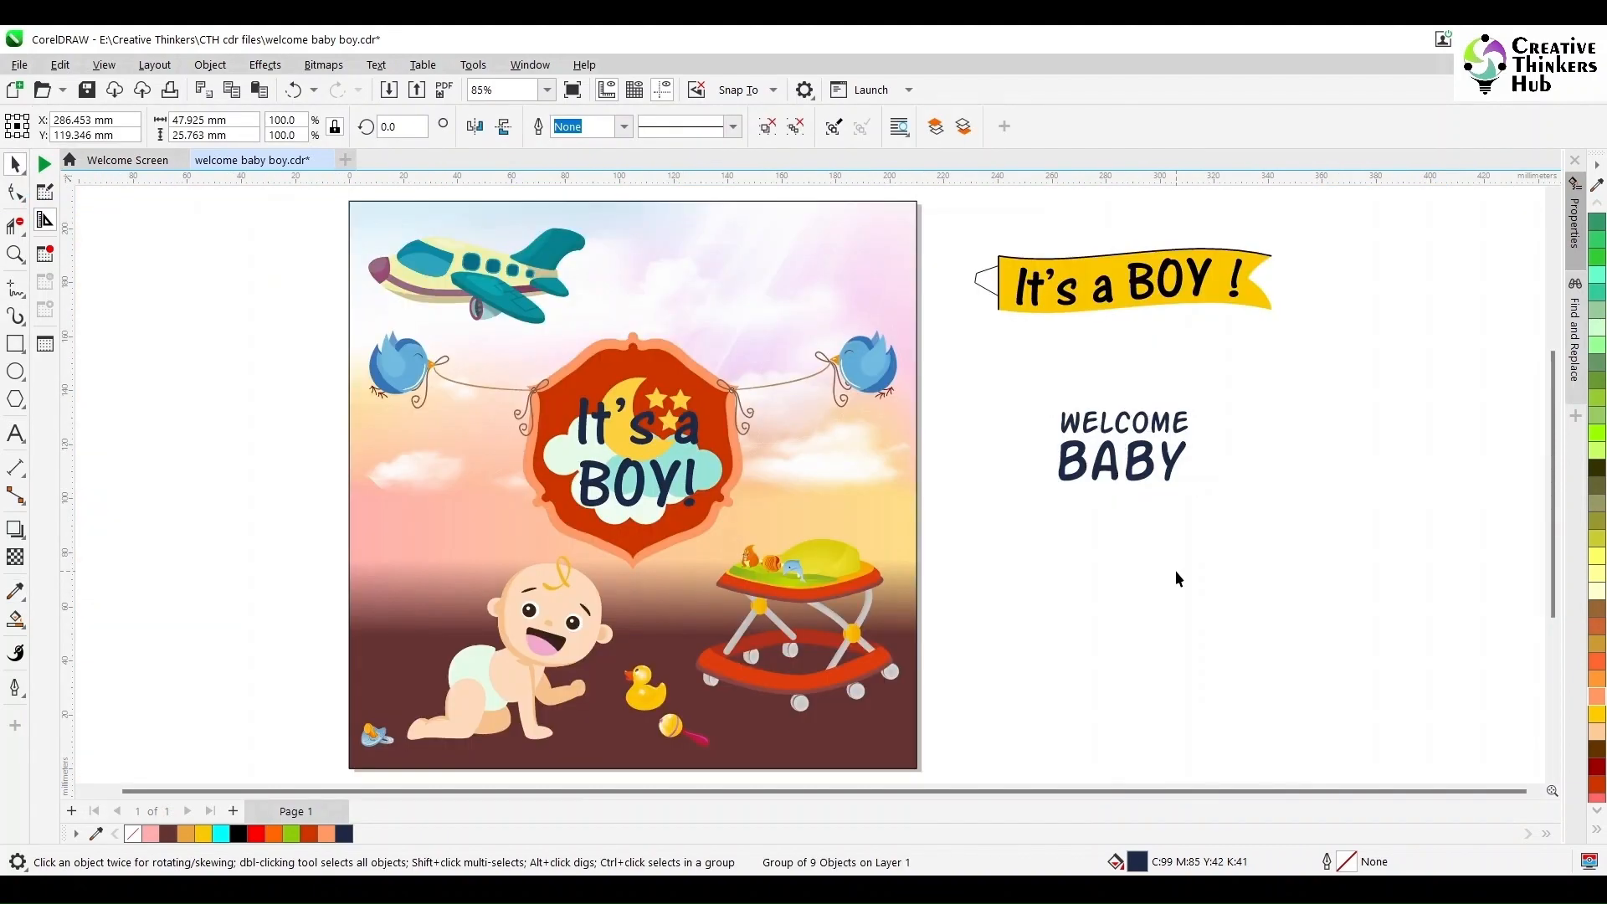
- Retype the frame text in capitals as IT'S A BOY!
key(F8)
click(597, 420)
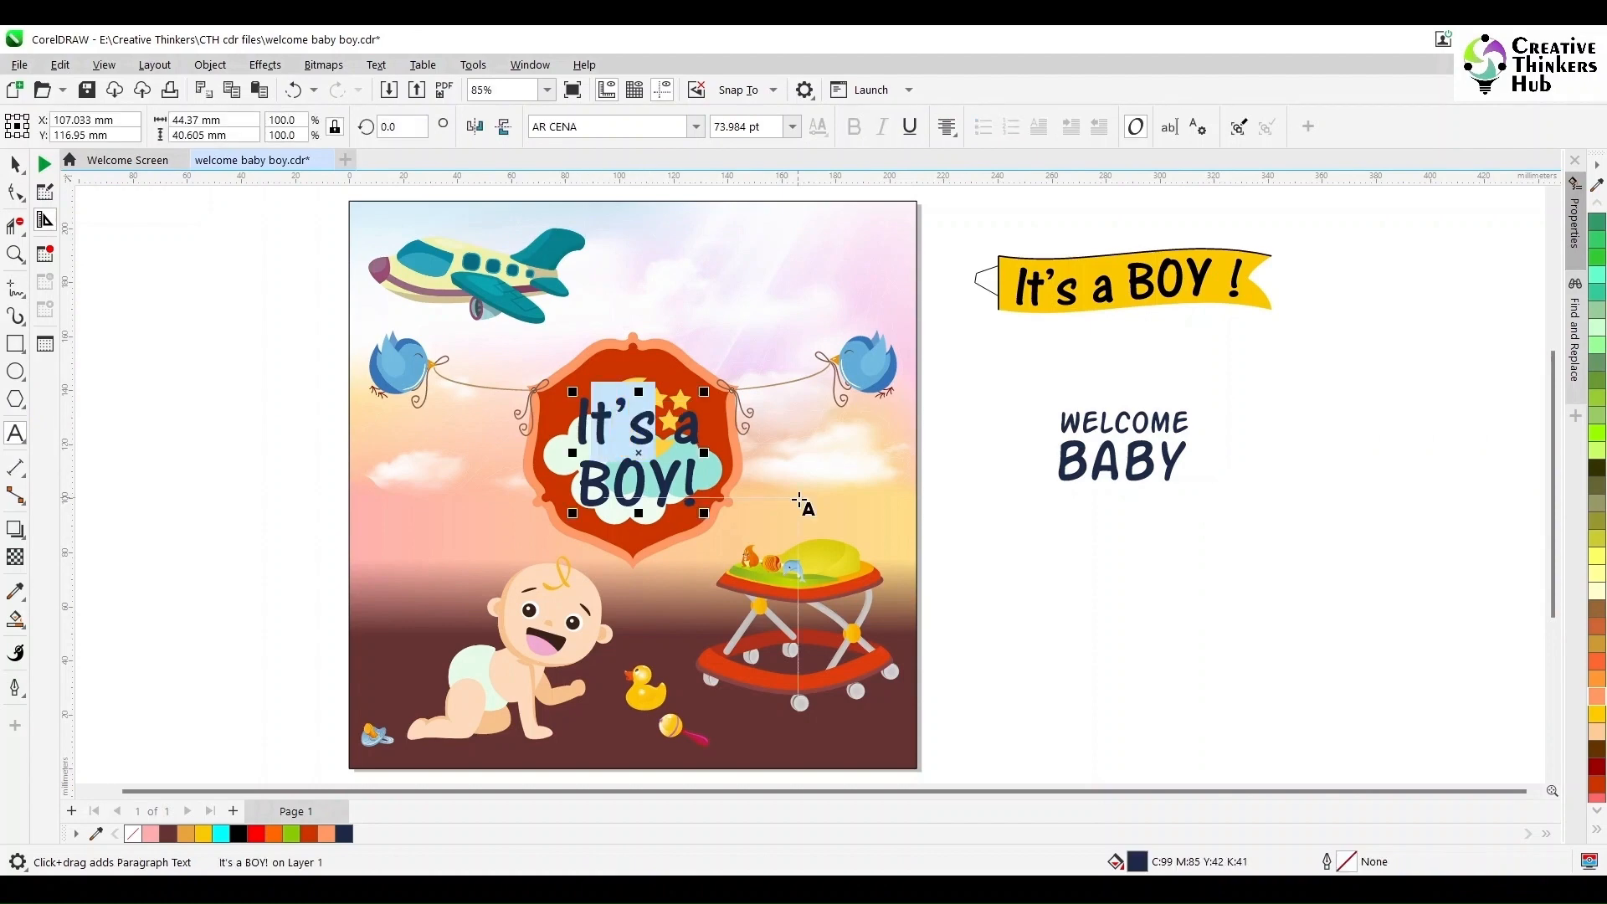
text(T)
text('S)
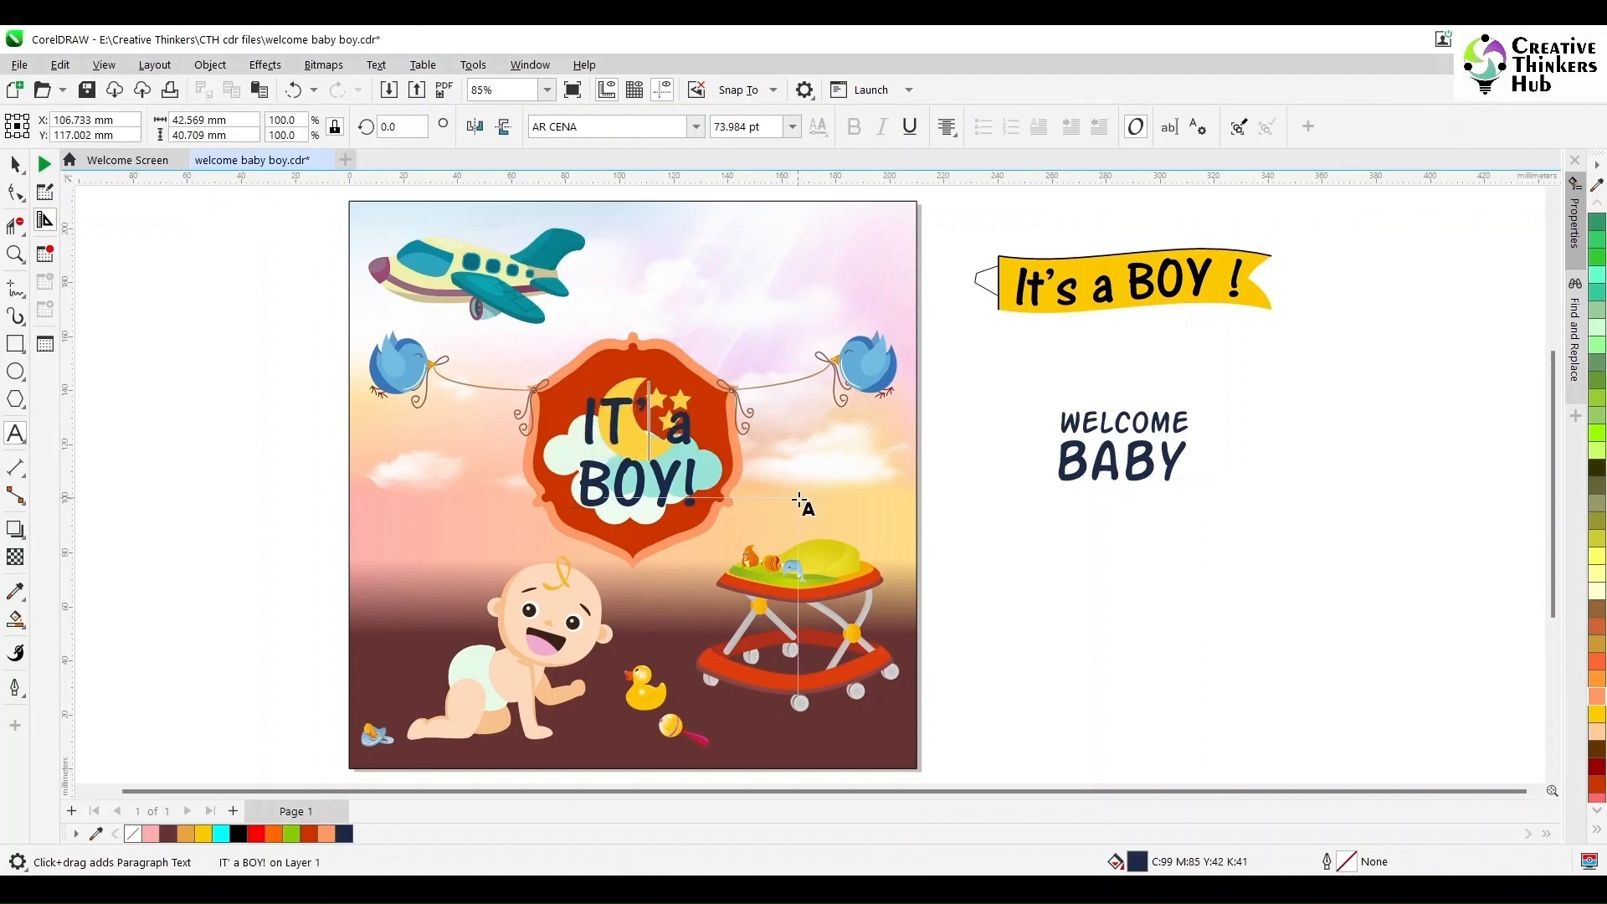
key(Right)
key(Delete)
text(A)
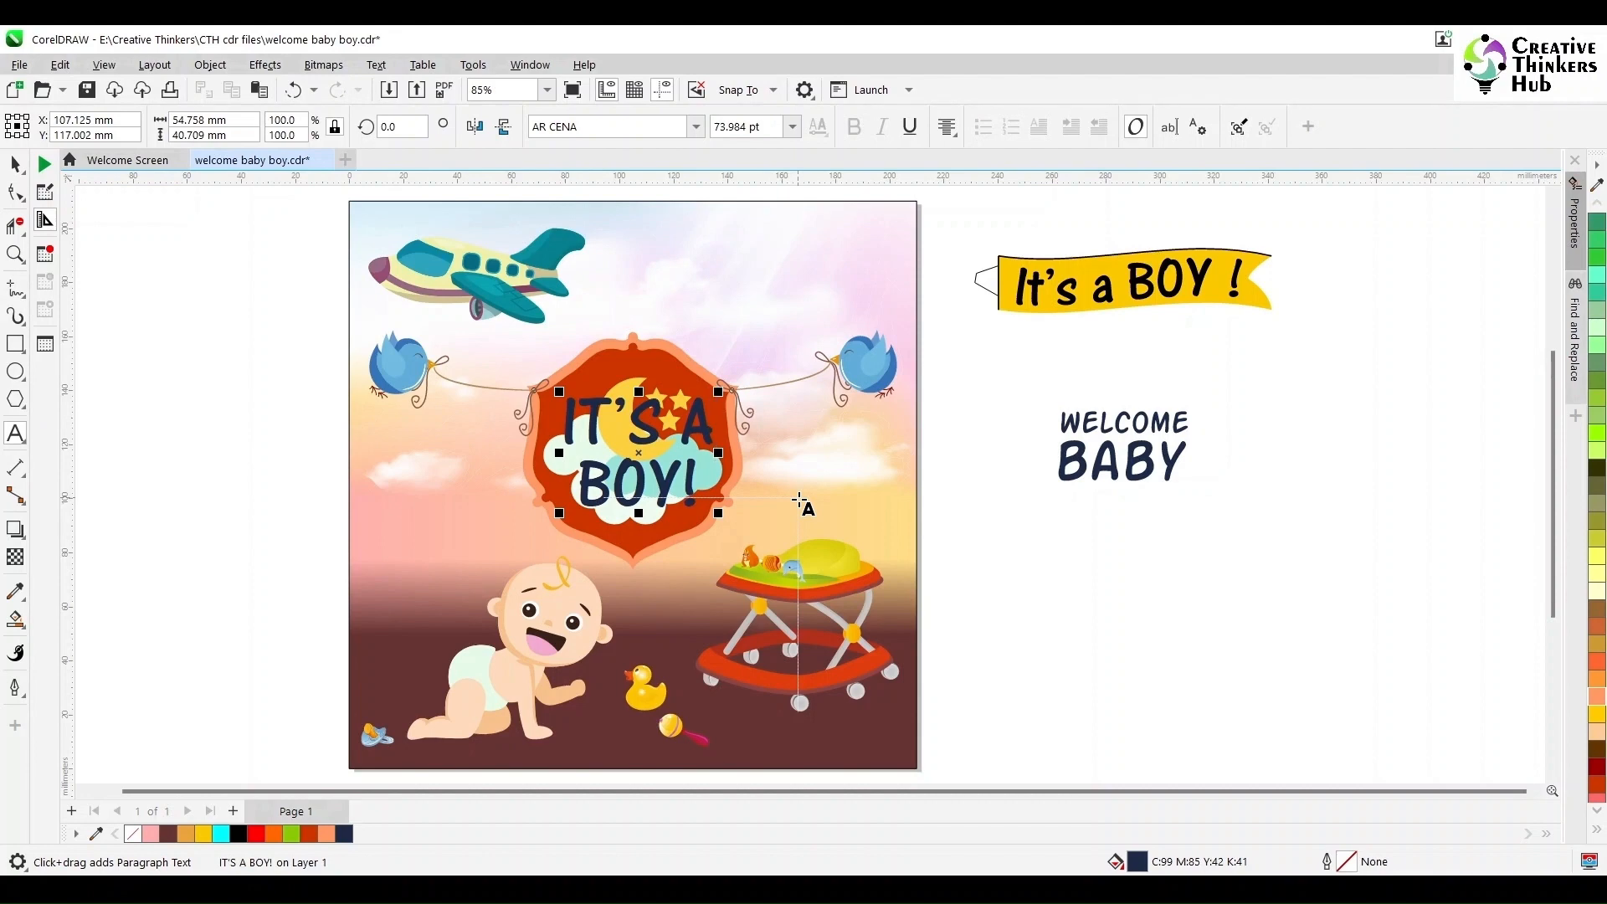
- Replace the frame text with BABY on the first line and BOY on the second
key(ctrl+a)
text(BABY)
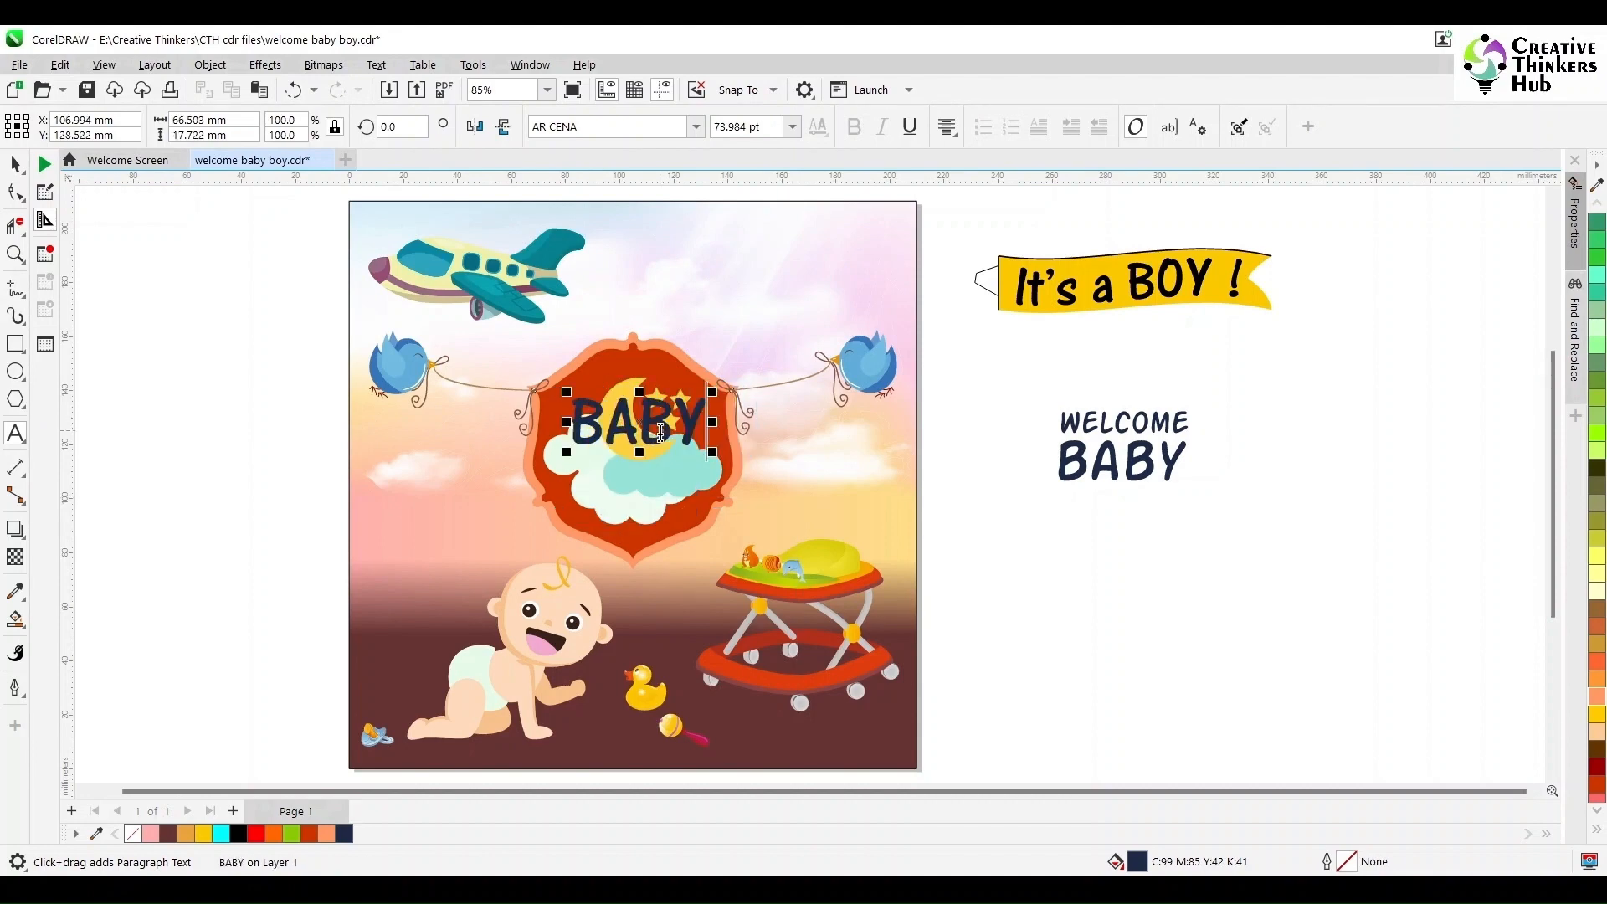
key(Return)
text(BOY)
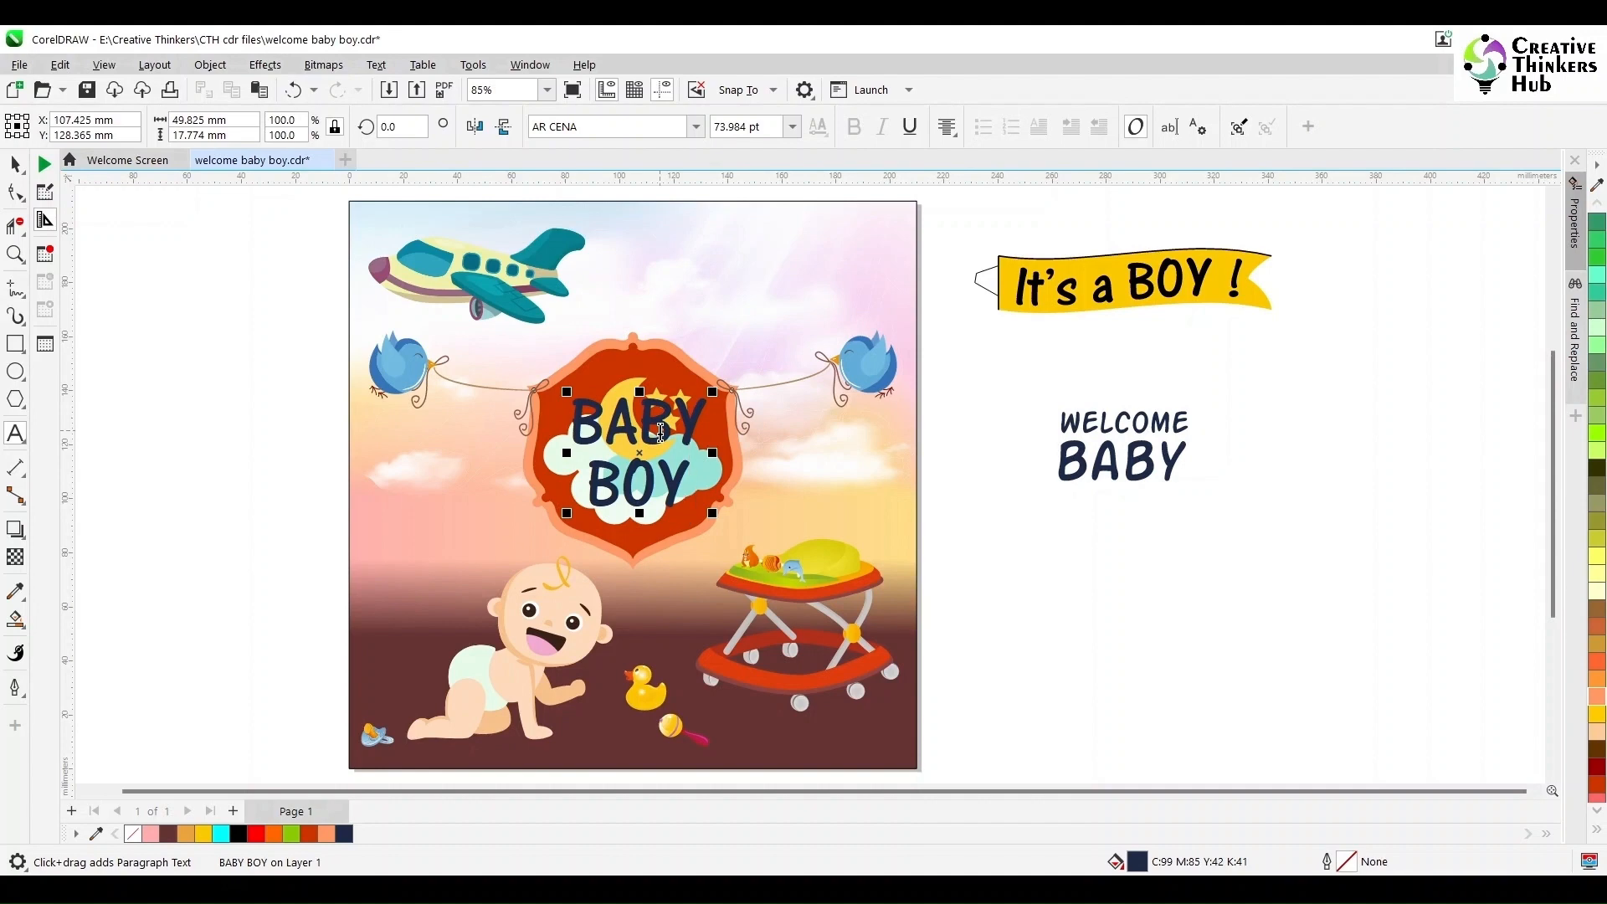
key(ctrl+space)
click(985, 525)
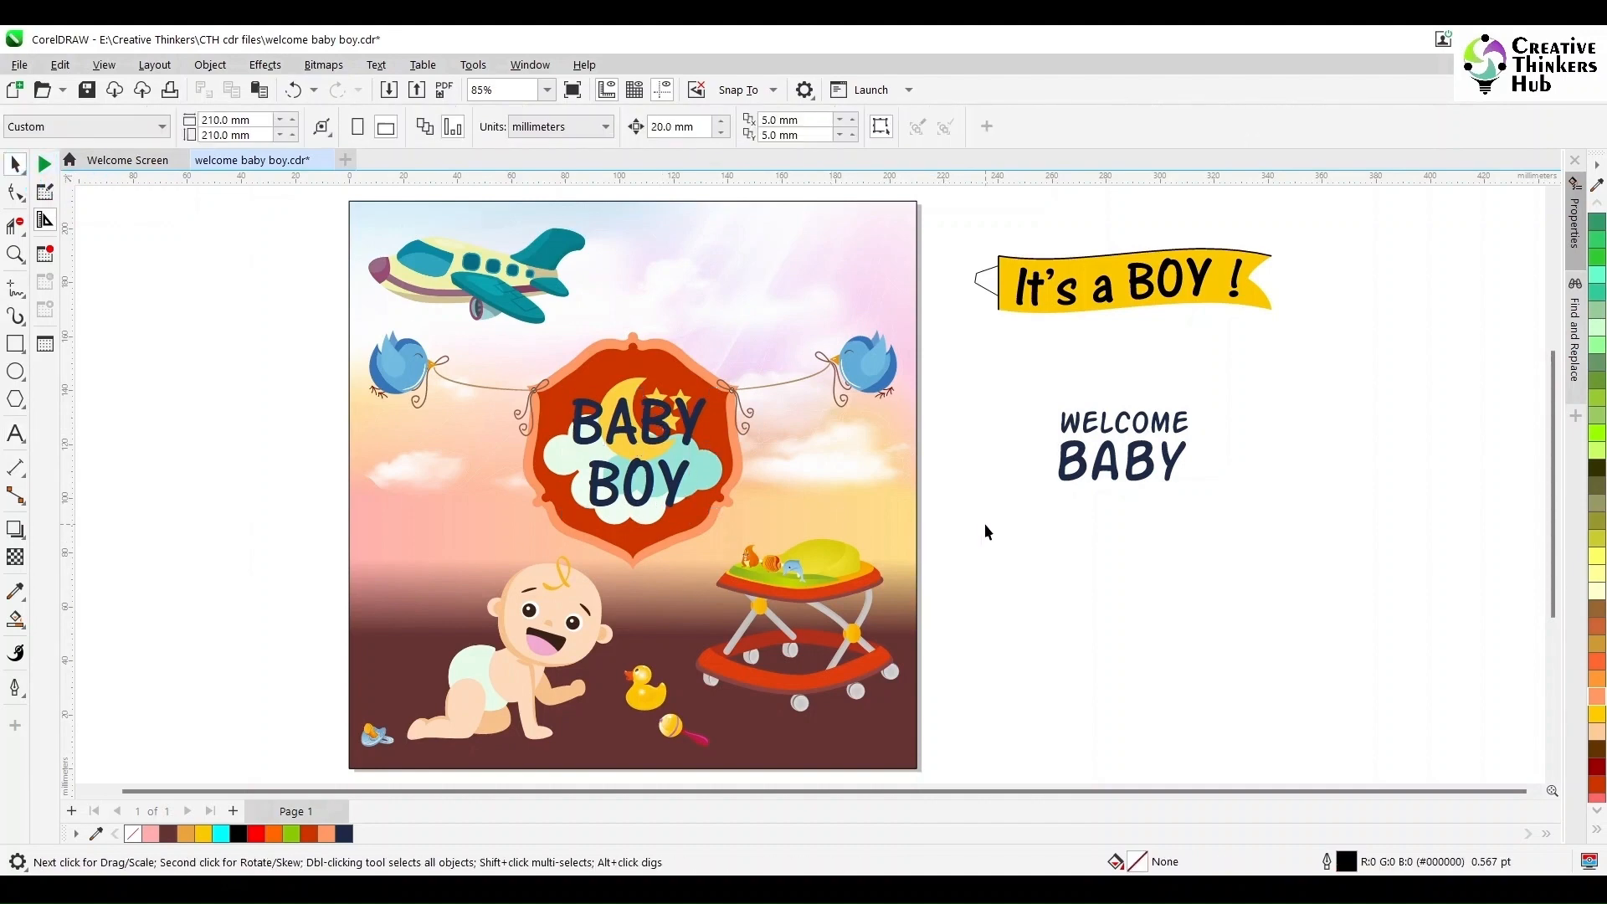
- Delete the unused WELCOME BABY text beside the poster
drag(984, 524, 1348, 384)
key(Delete)
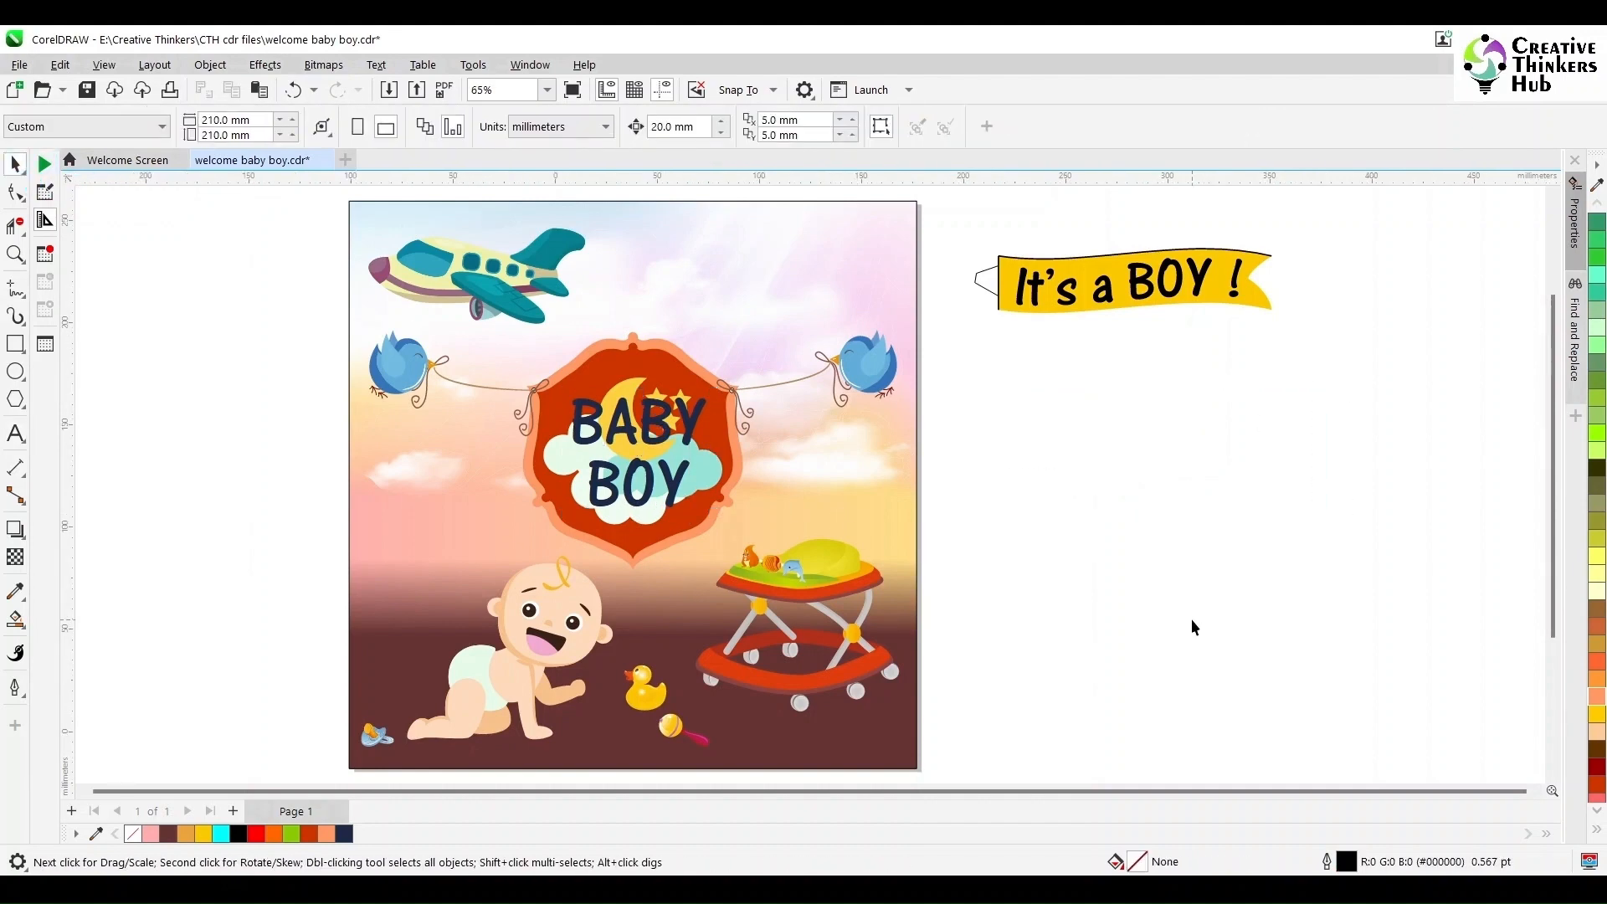
- Delete the It's a BOY! banner beside the poster and undo the deletion
scroll(1192, 619, down, 1)
drag(1029, 338, 1305, 477)
key(Delete)
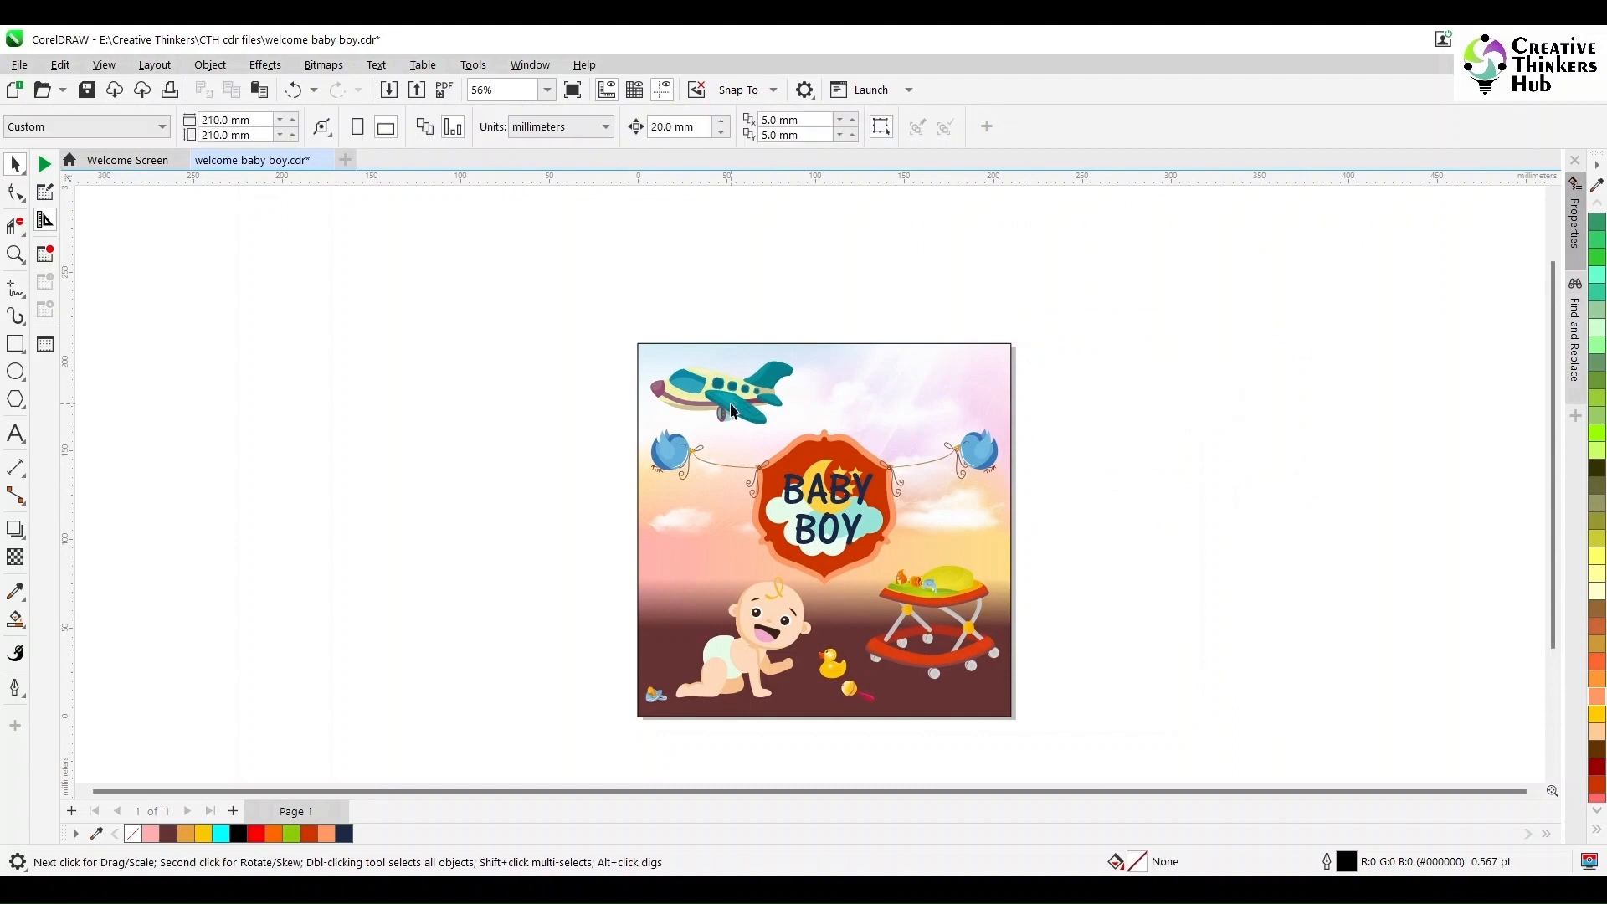
key(ctrl+z)
click(1157, 494)
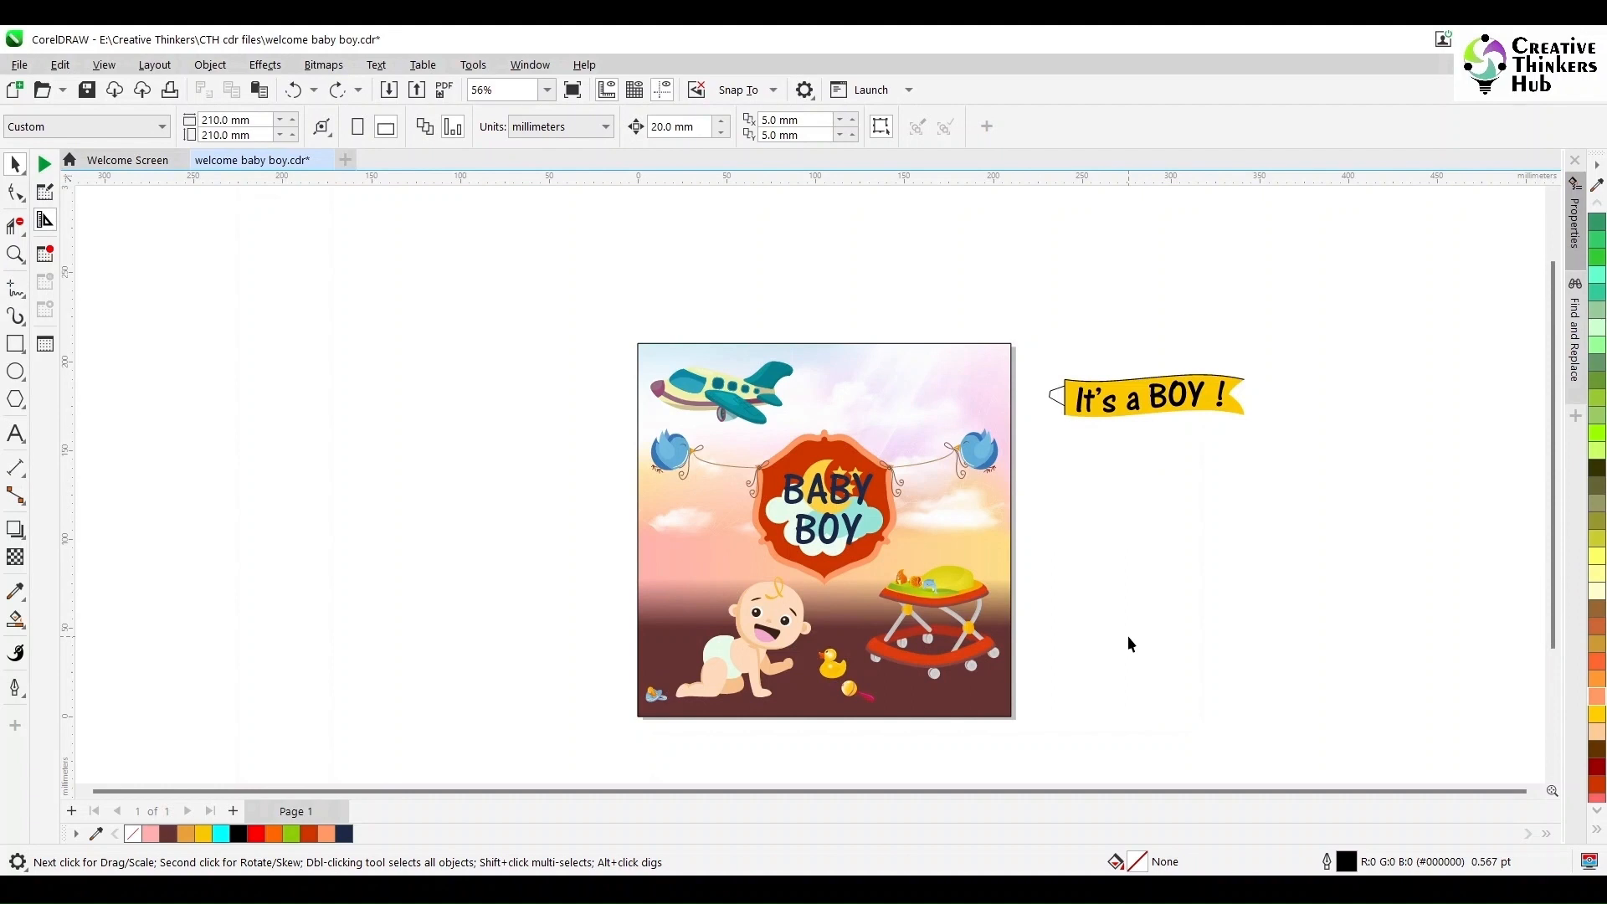
- Move the airplane aside and raise the frame together with its birds and strings toward the top
drag(822, 440, 528, 266)
click(538, 298)
drag(569, 365, 1047, 591)
drag(824, 506, 824, 439)
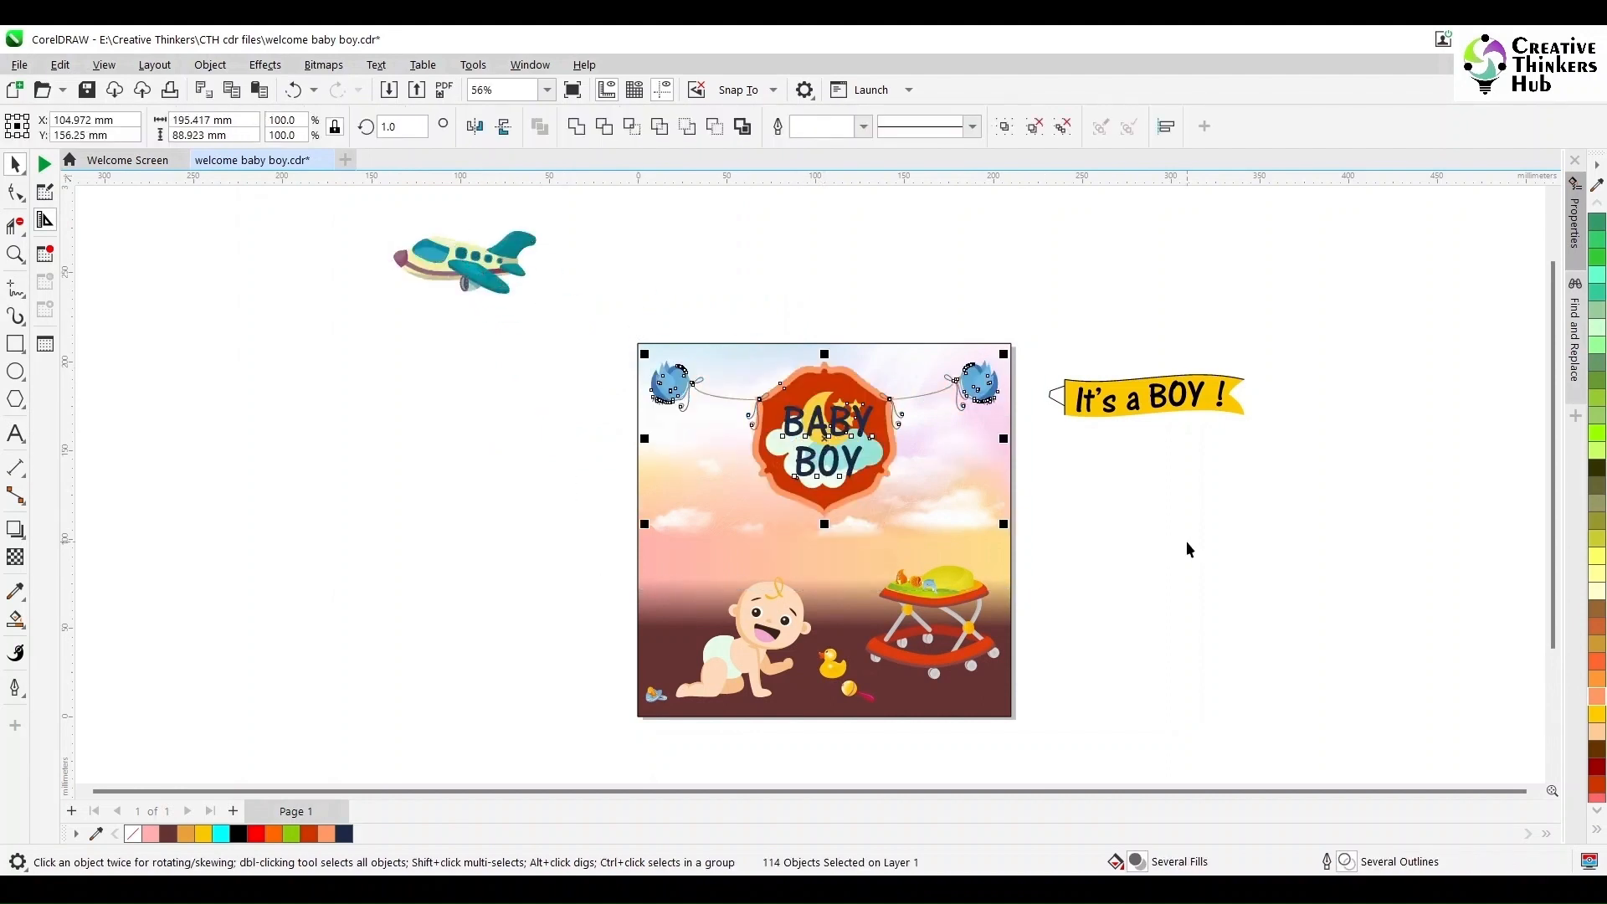
click(1186, 549)
- Delete the It's a BOY! banner beside the poster
drag(1341, 336, 1027, 465)
key(Delete)
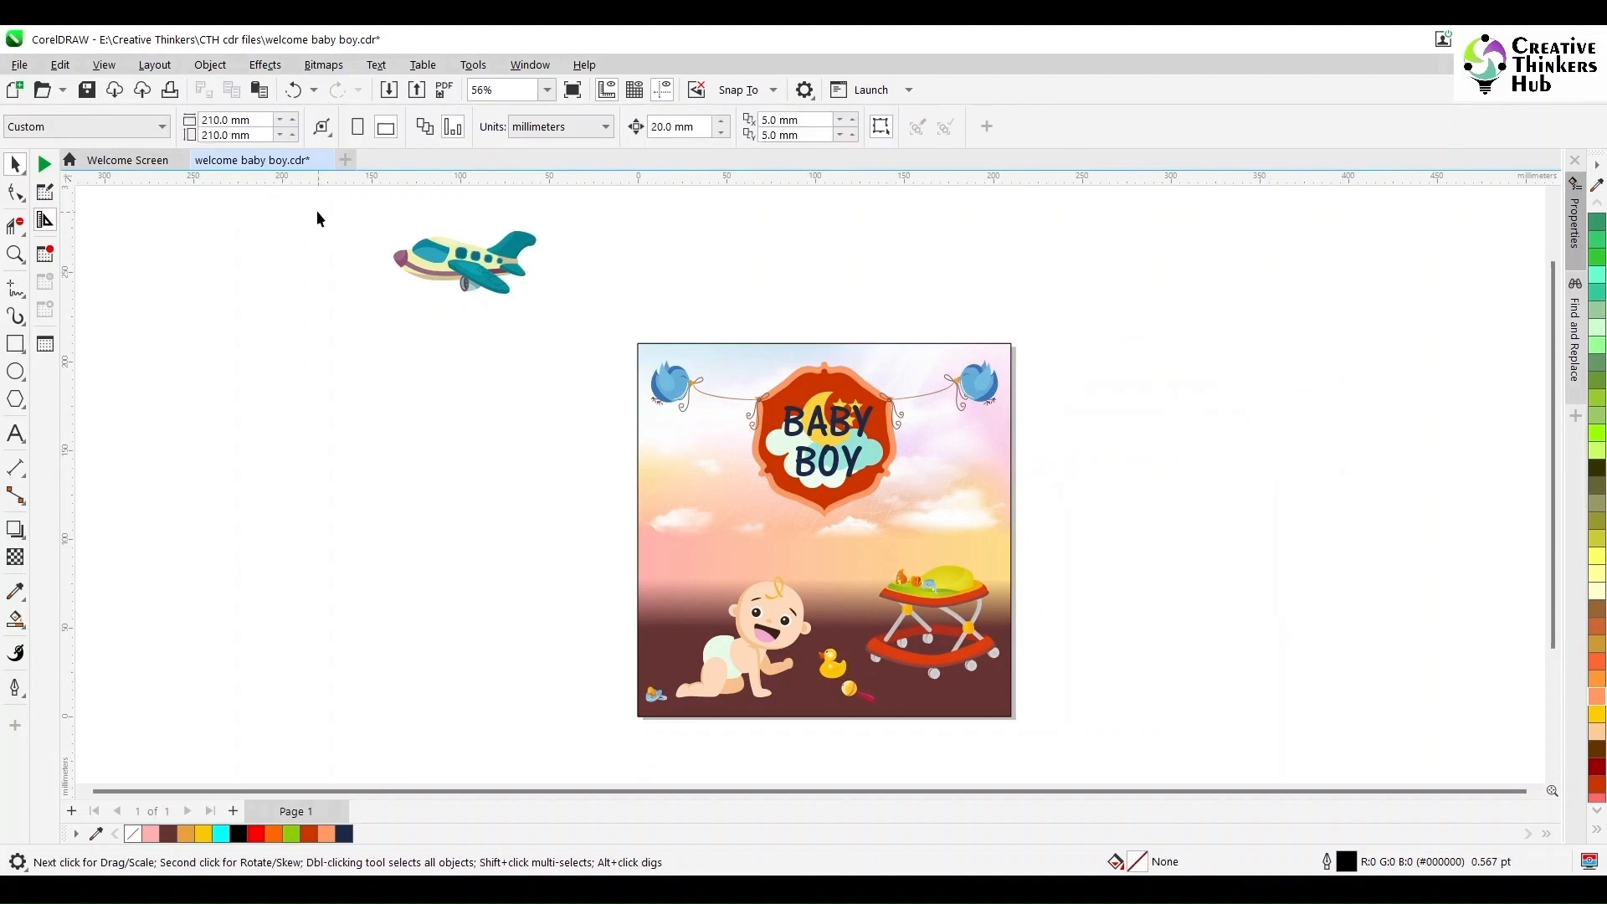
- Scale the airplane down to about 53.3% and place it on the poster left of the frame
click(431, 264)
drag(388, 299, 419, 287)
drag(450, 270, 681, 470)
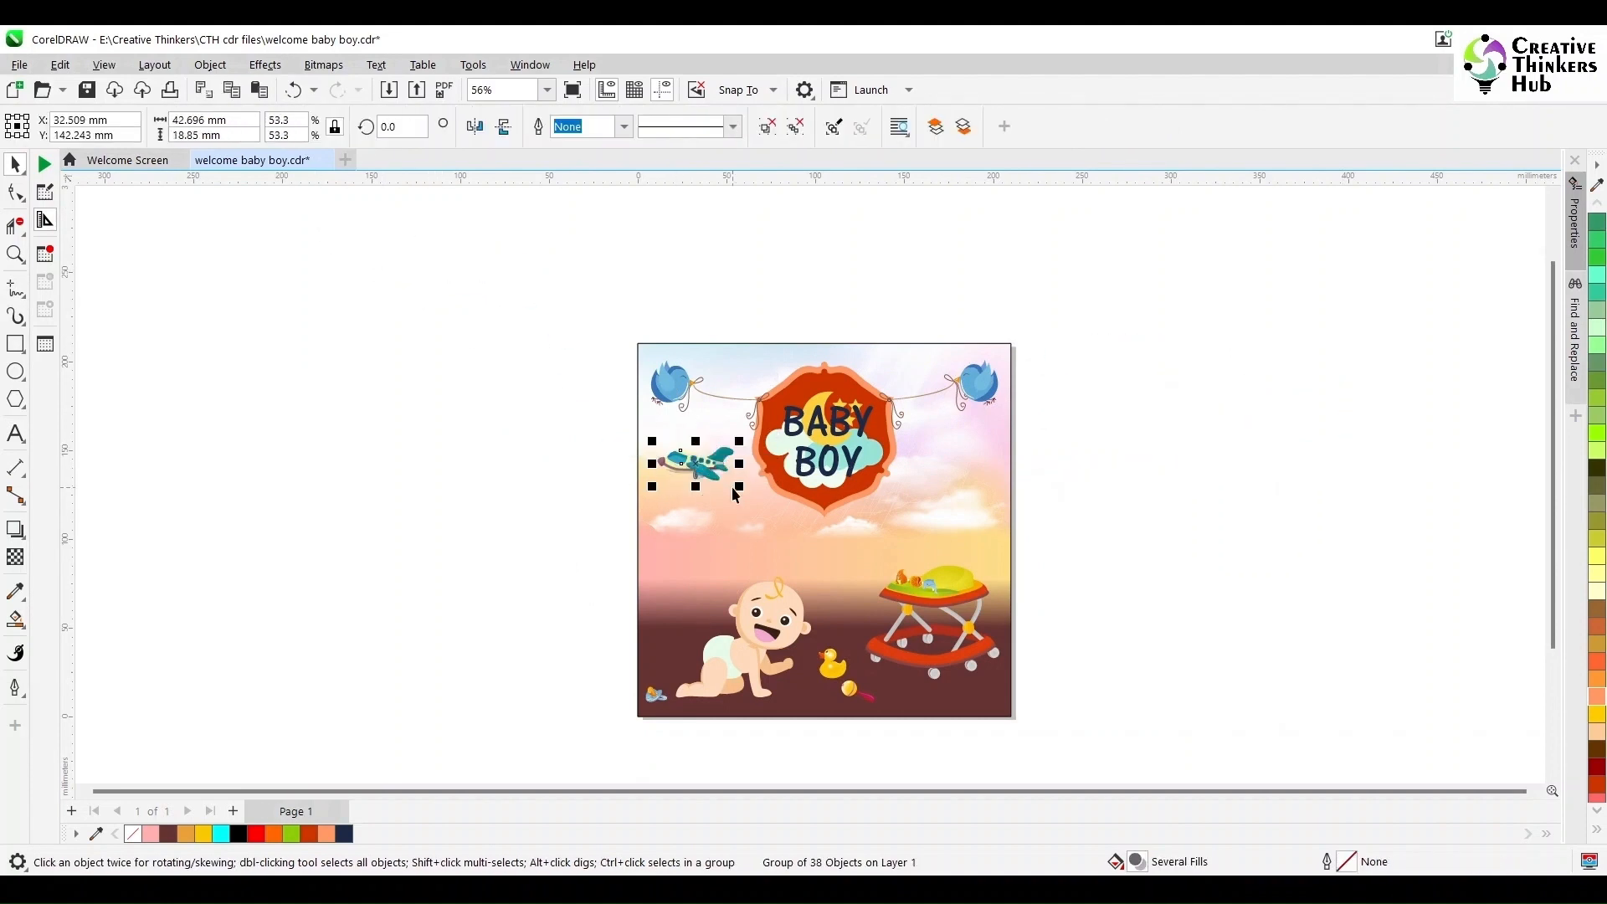
click(536, 494)
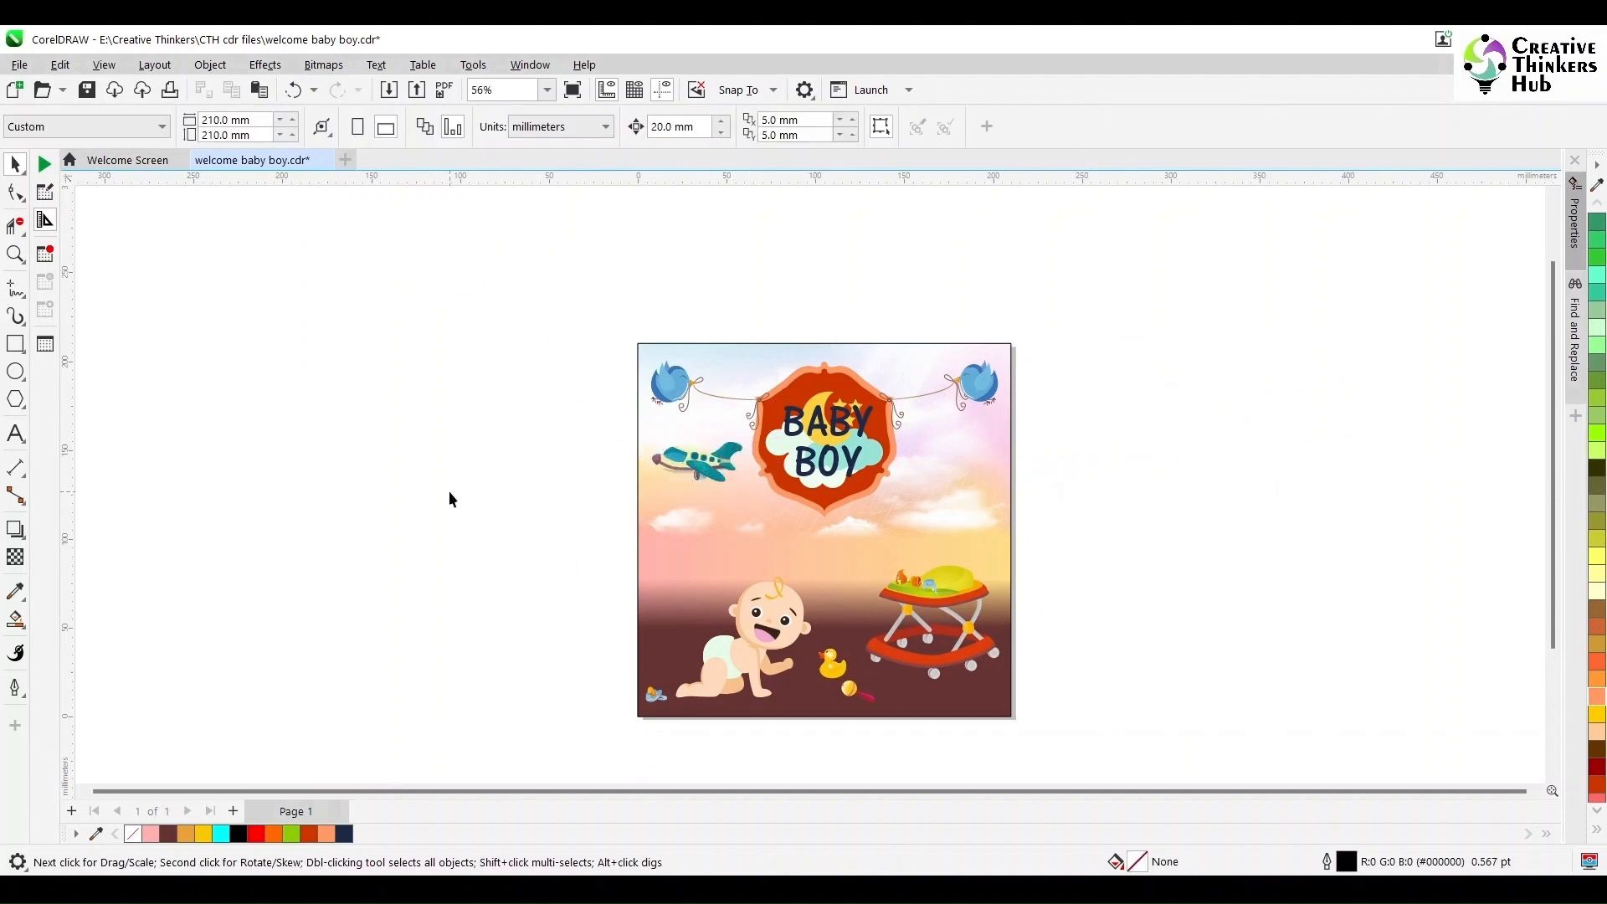
- Add text off the page reading Proud Parents with the parents' full names on a second line
click(15, 433)
click(232, 466)
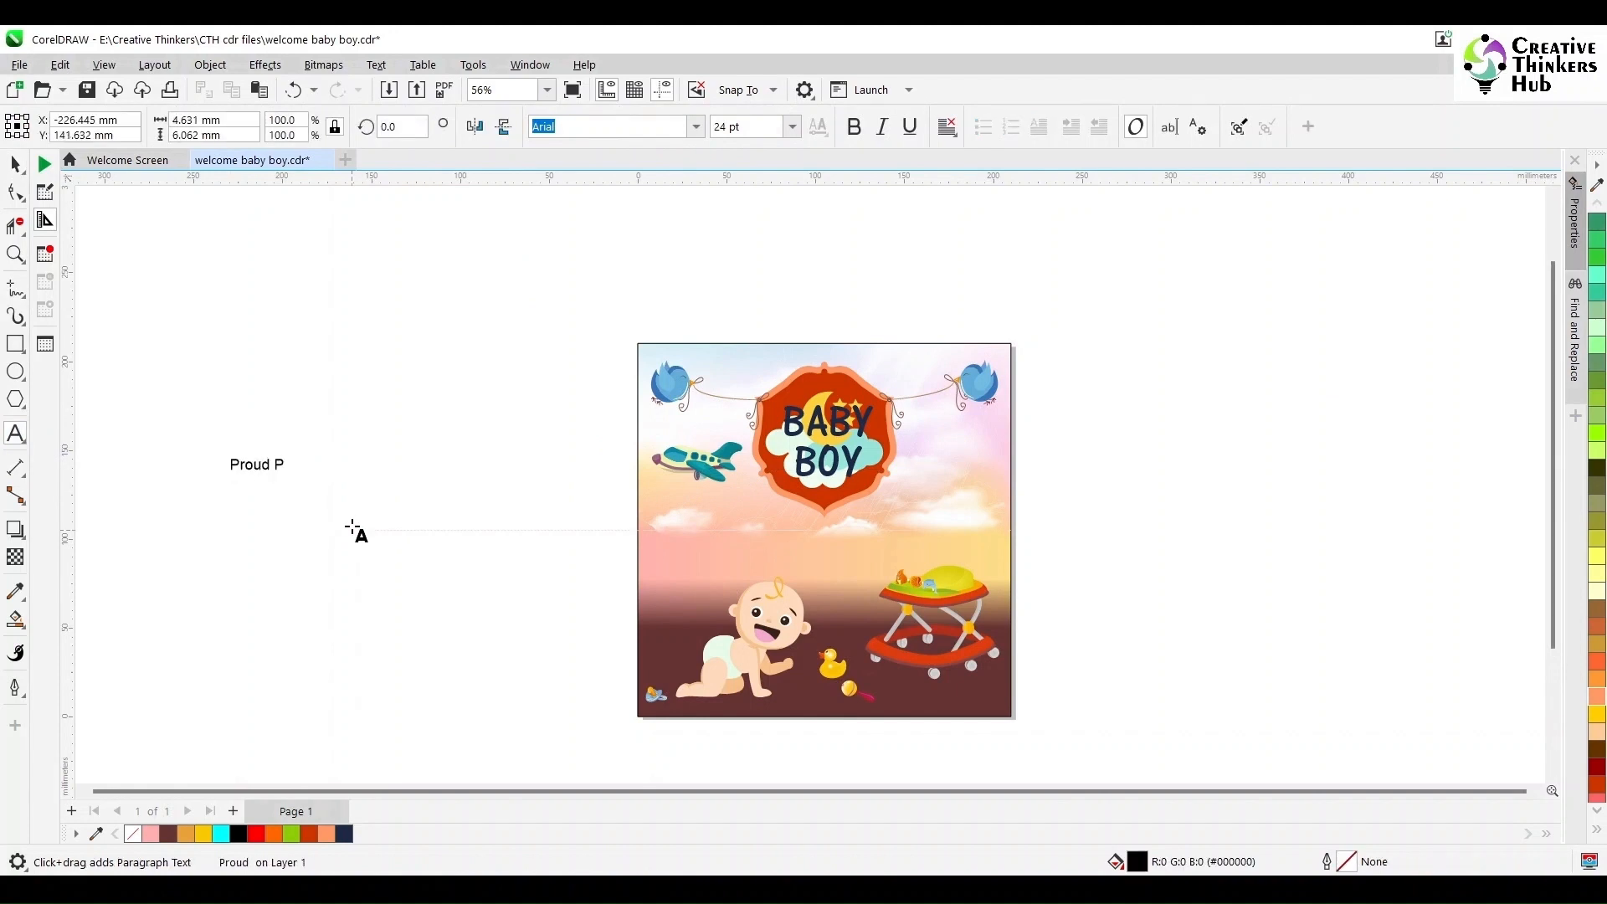
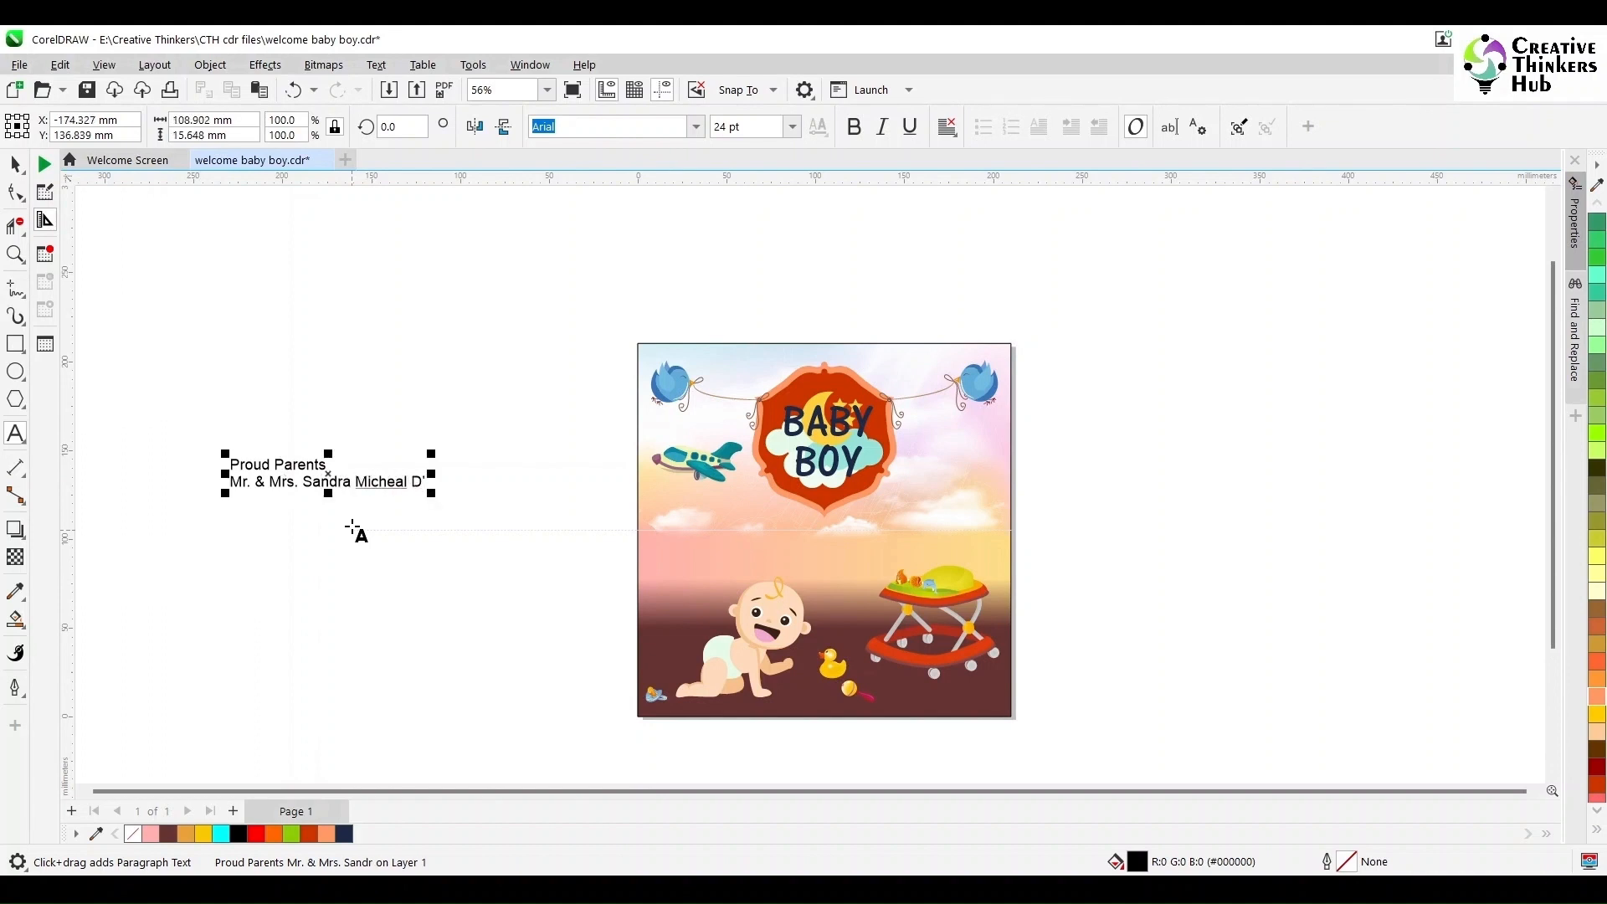
right_click(381, 482)
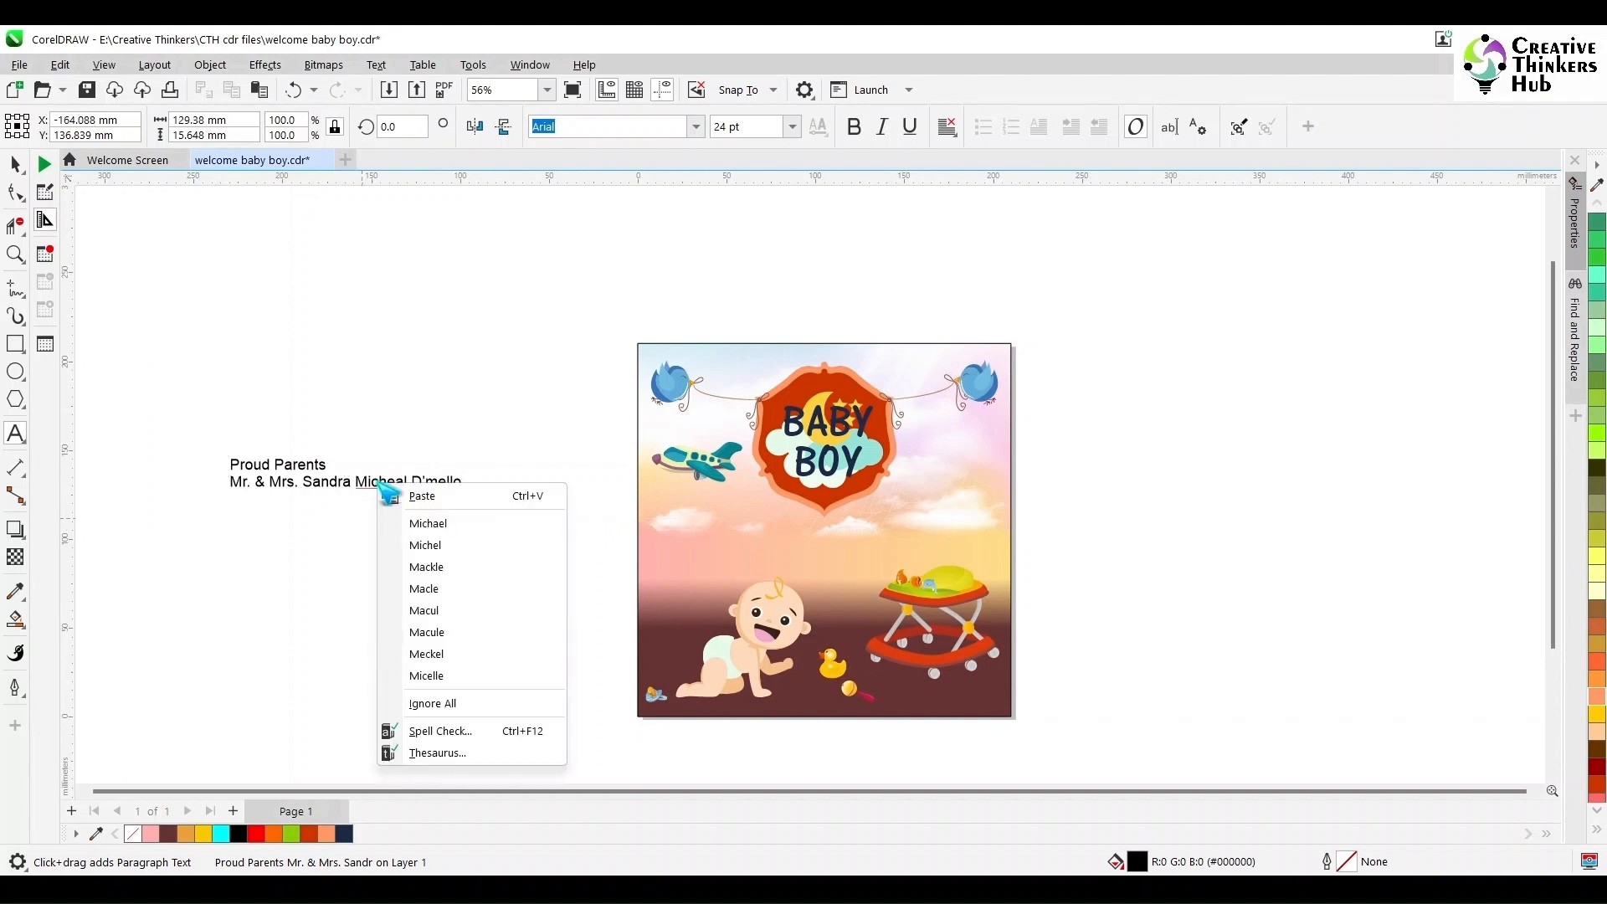
click(420, 521)
right_click(434, 483)
click(428, 476)
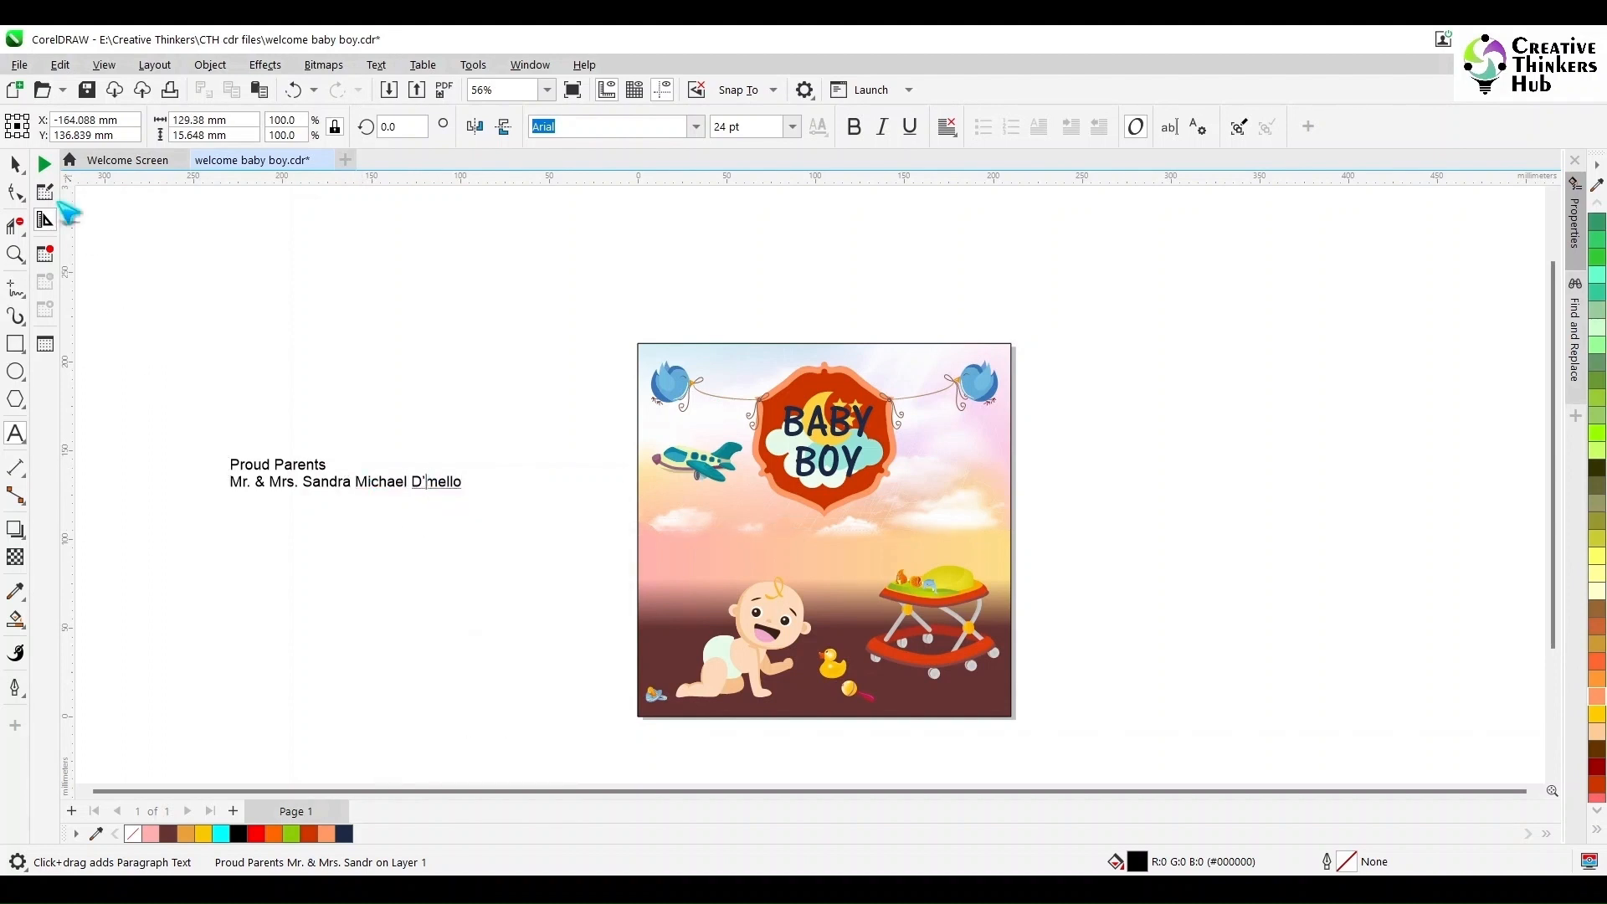
- Center-align the Proud Parents text and change its font to AR CENA
click(15, 164)
click(944, 128)
click(963, 187)
click(695, 126)
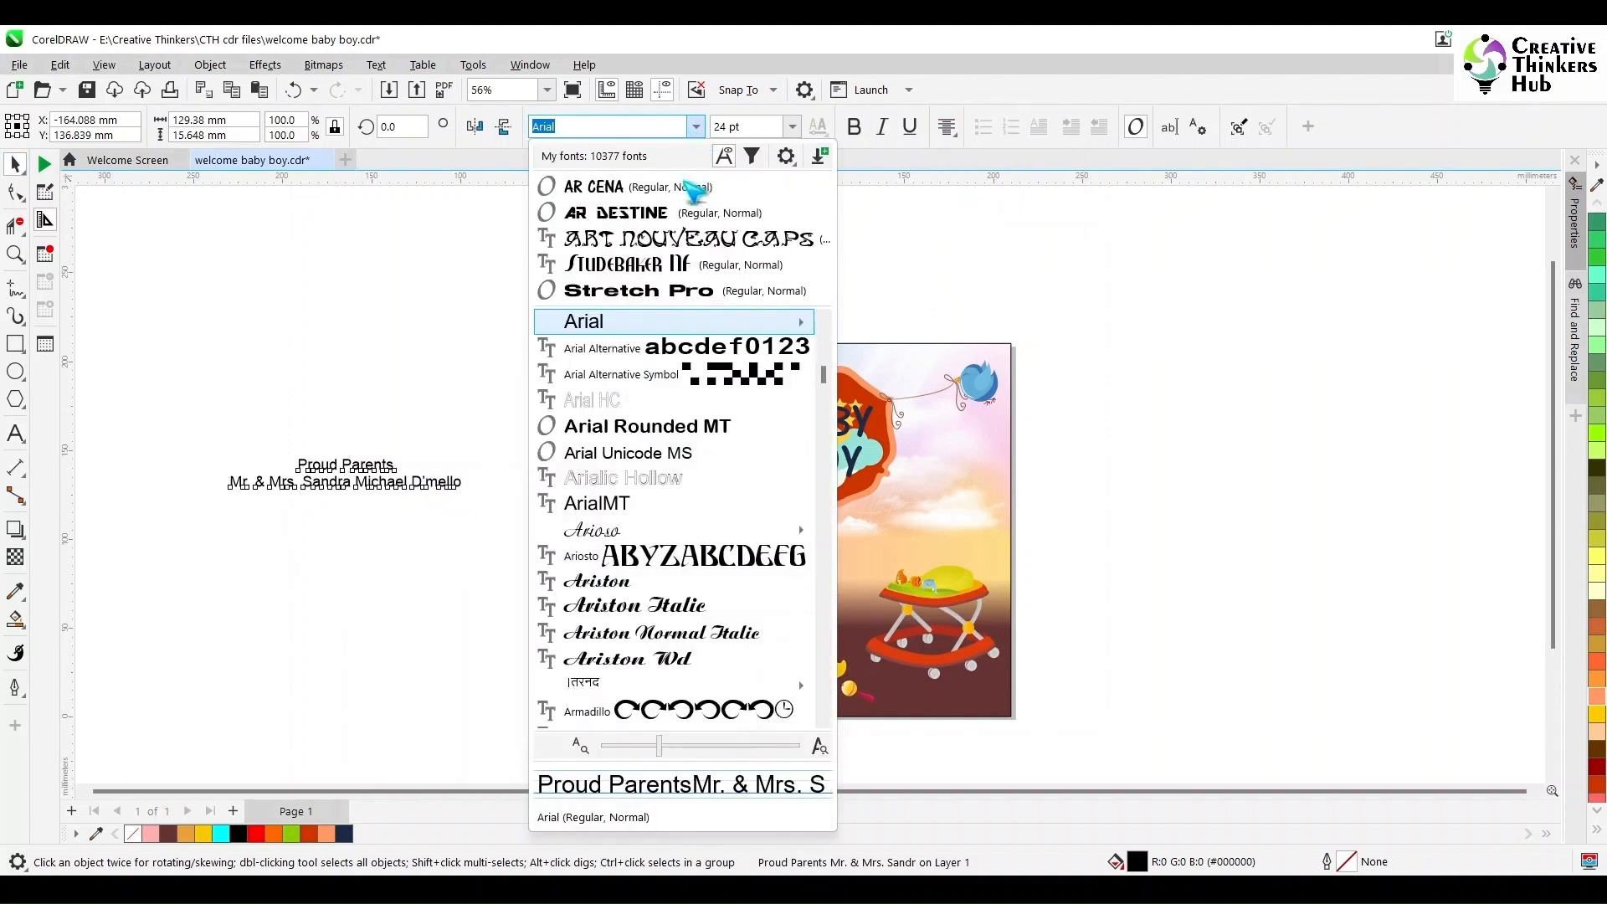
click(700, 159)
- Move the parents' text onto the poster below the frame, enlarge it slightly, and center it with the frame
drag(365, 487, 832, 534)
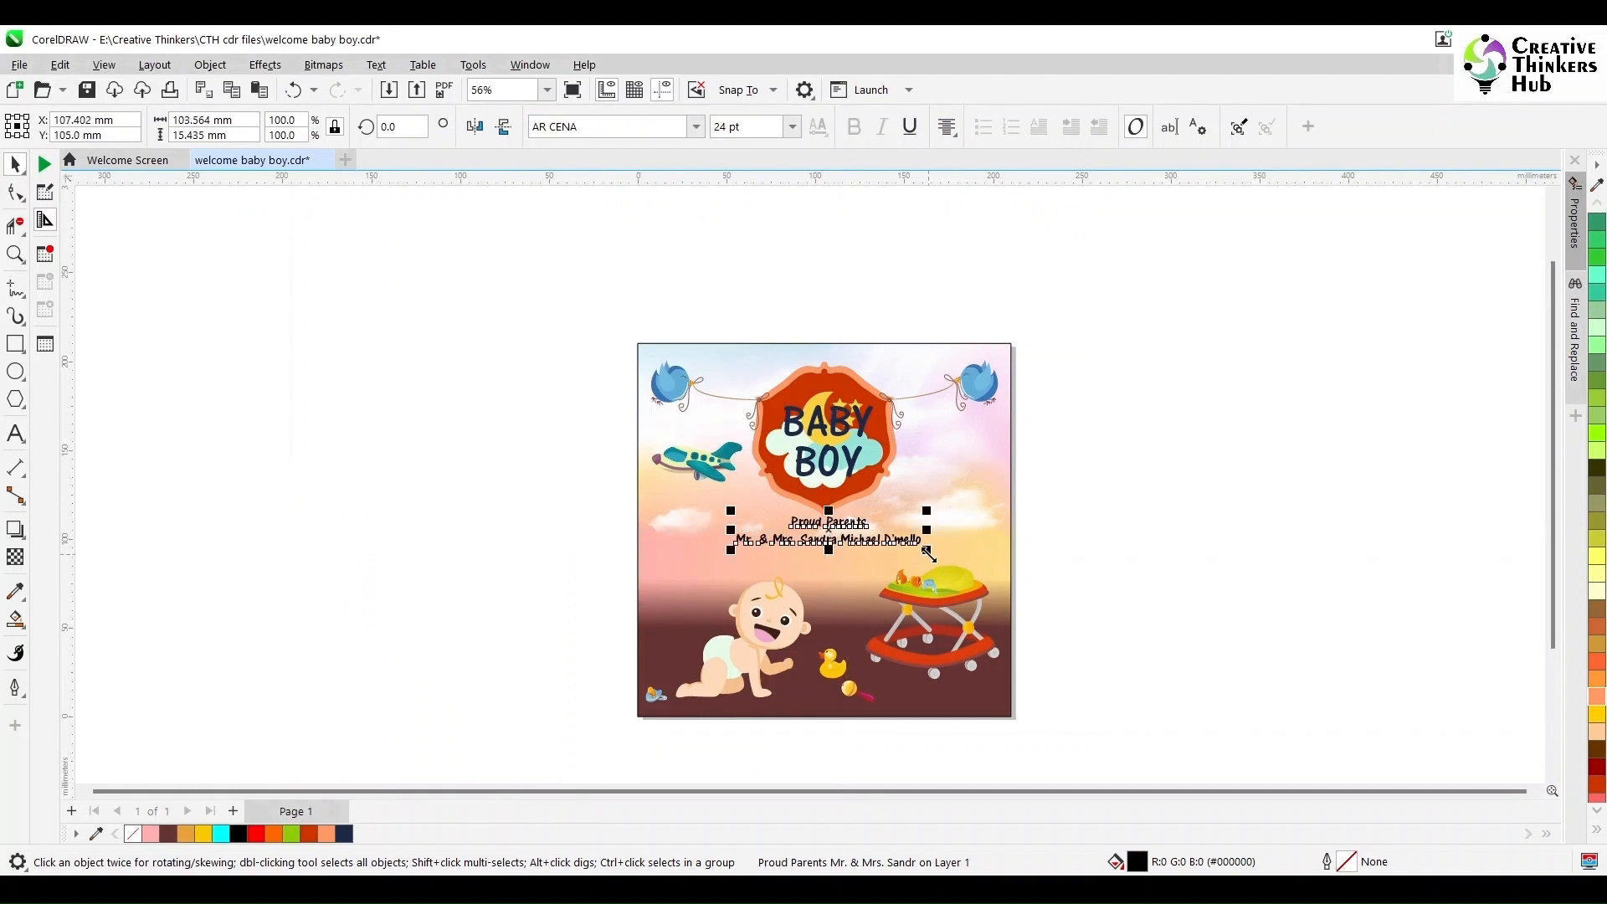
drag(927, 550, 938, 554)
shift+click(874, 490)
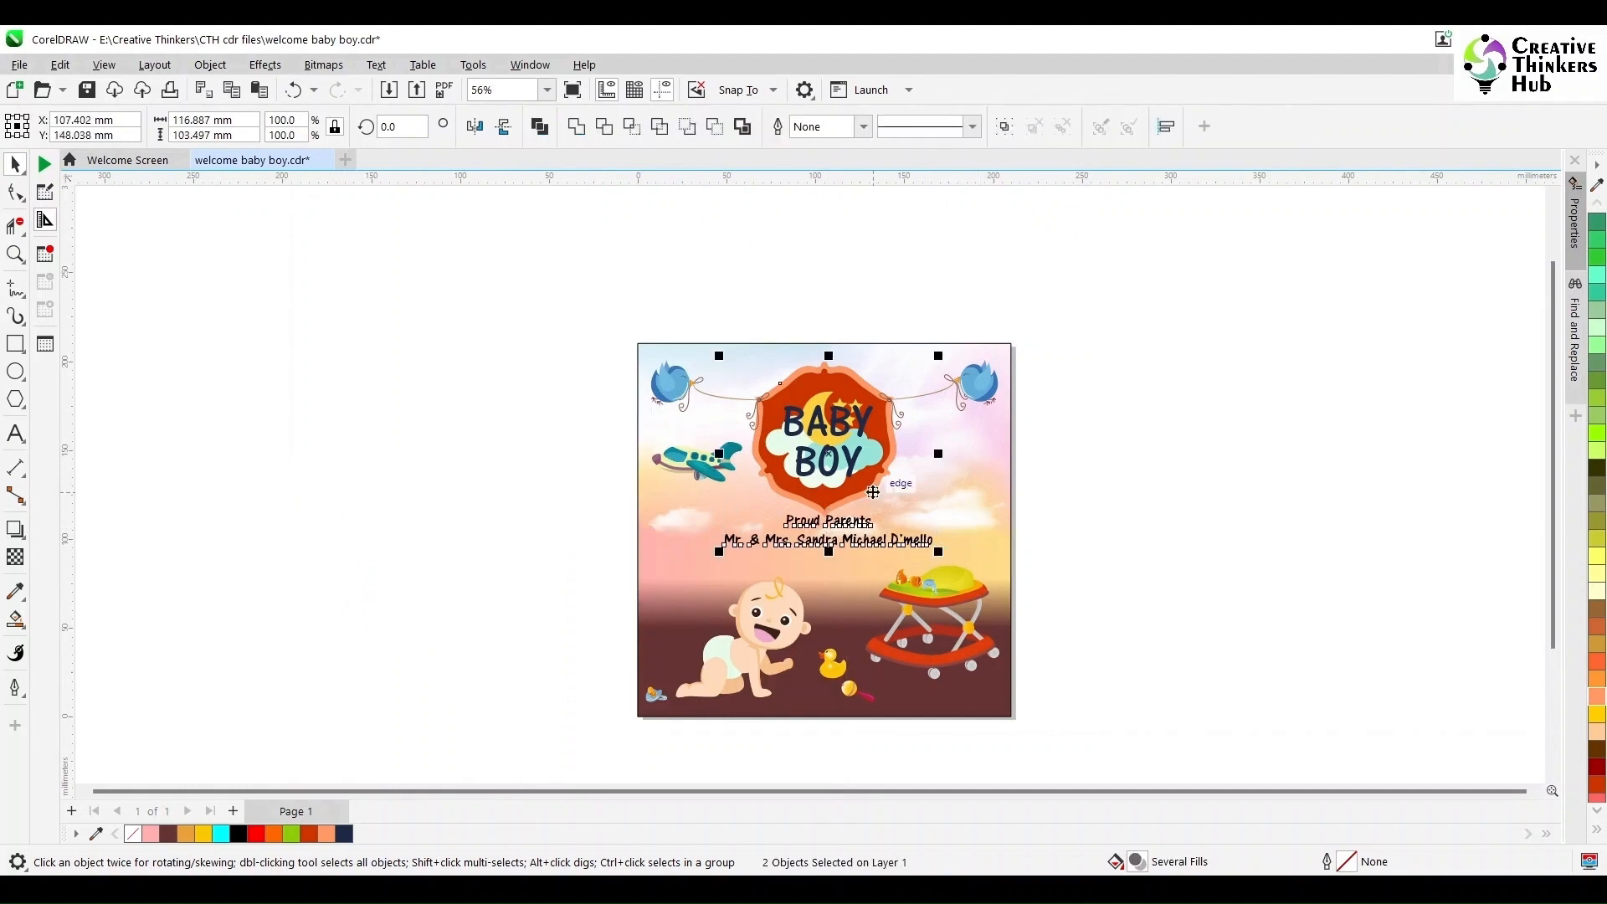
key(c)
click(1098, 549)
- Nudge the parents' text slightly lower beneath the frame
click(17, 255)
drag(543, 466, 1196, 636)
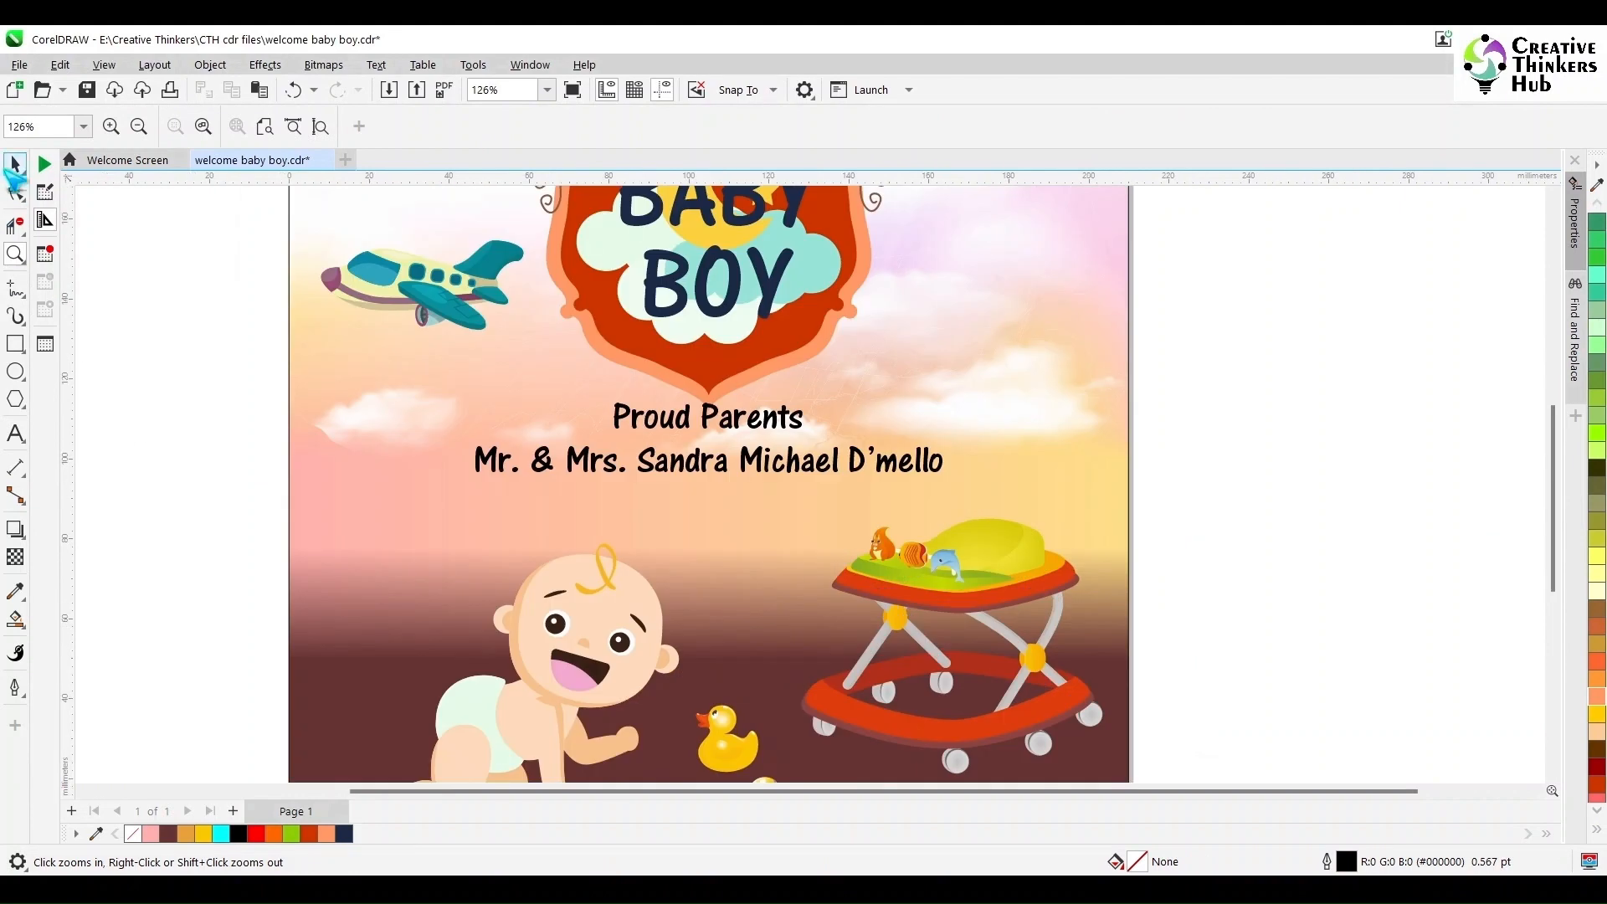
click(17, 167)
click(742, 465)
drag(708, 440, 710, 454)
click(1338, 519)
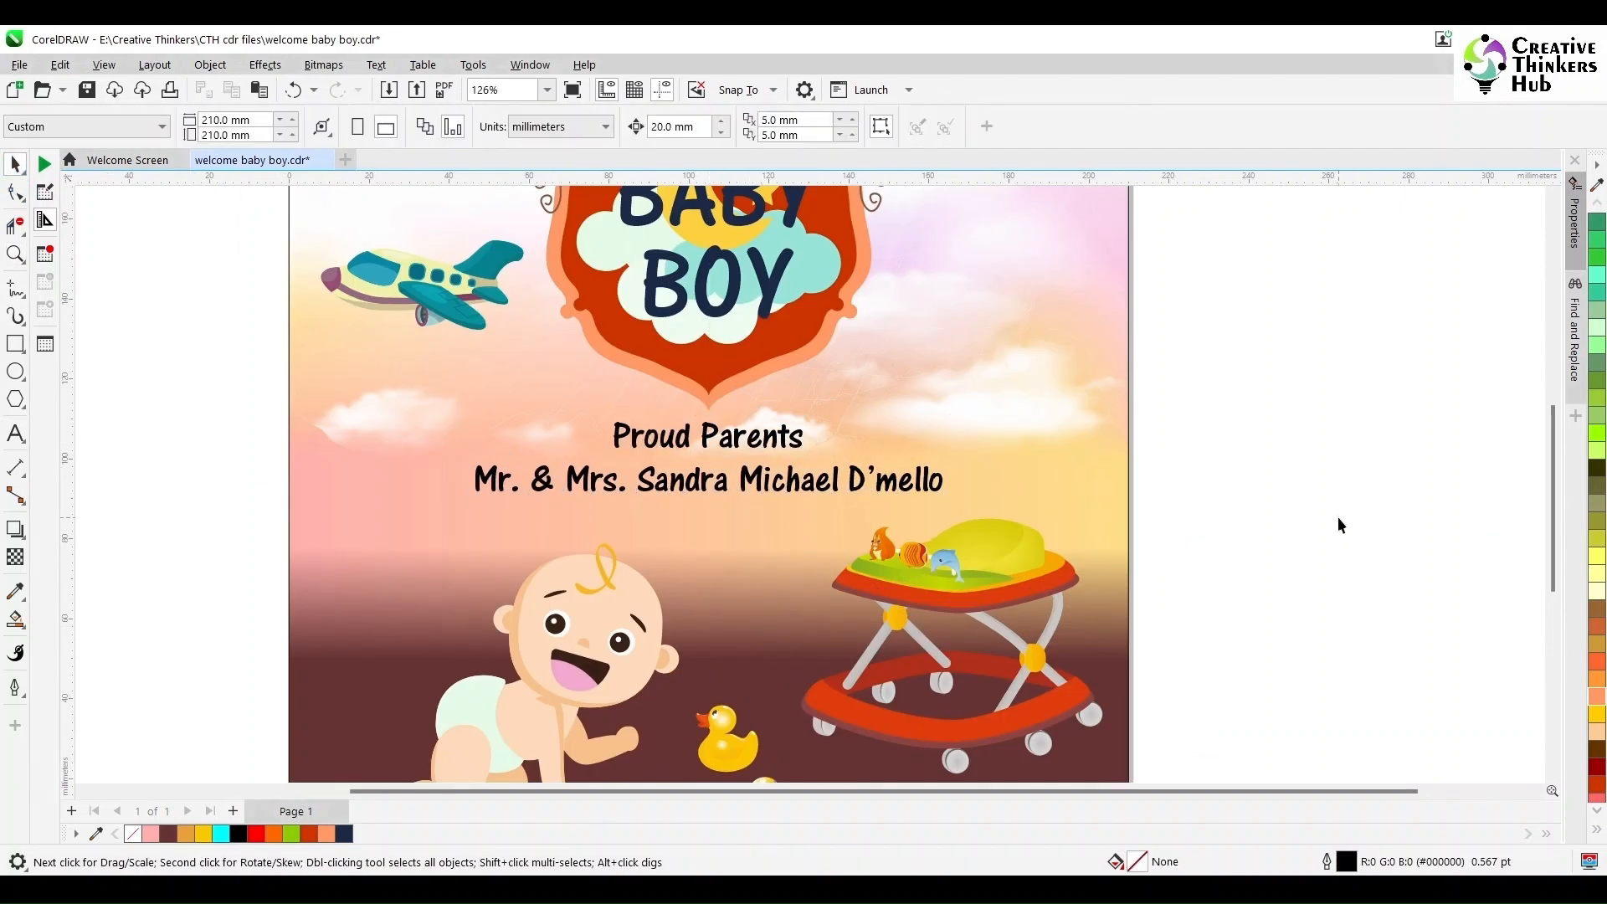
- Import the Planes clipart file into the document beside the poster
key(shift+F4)
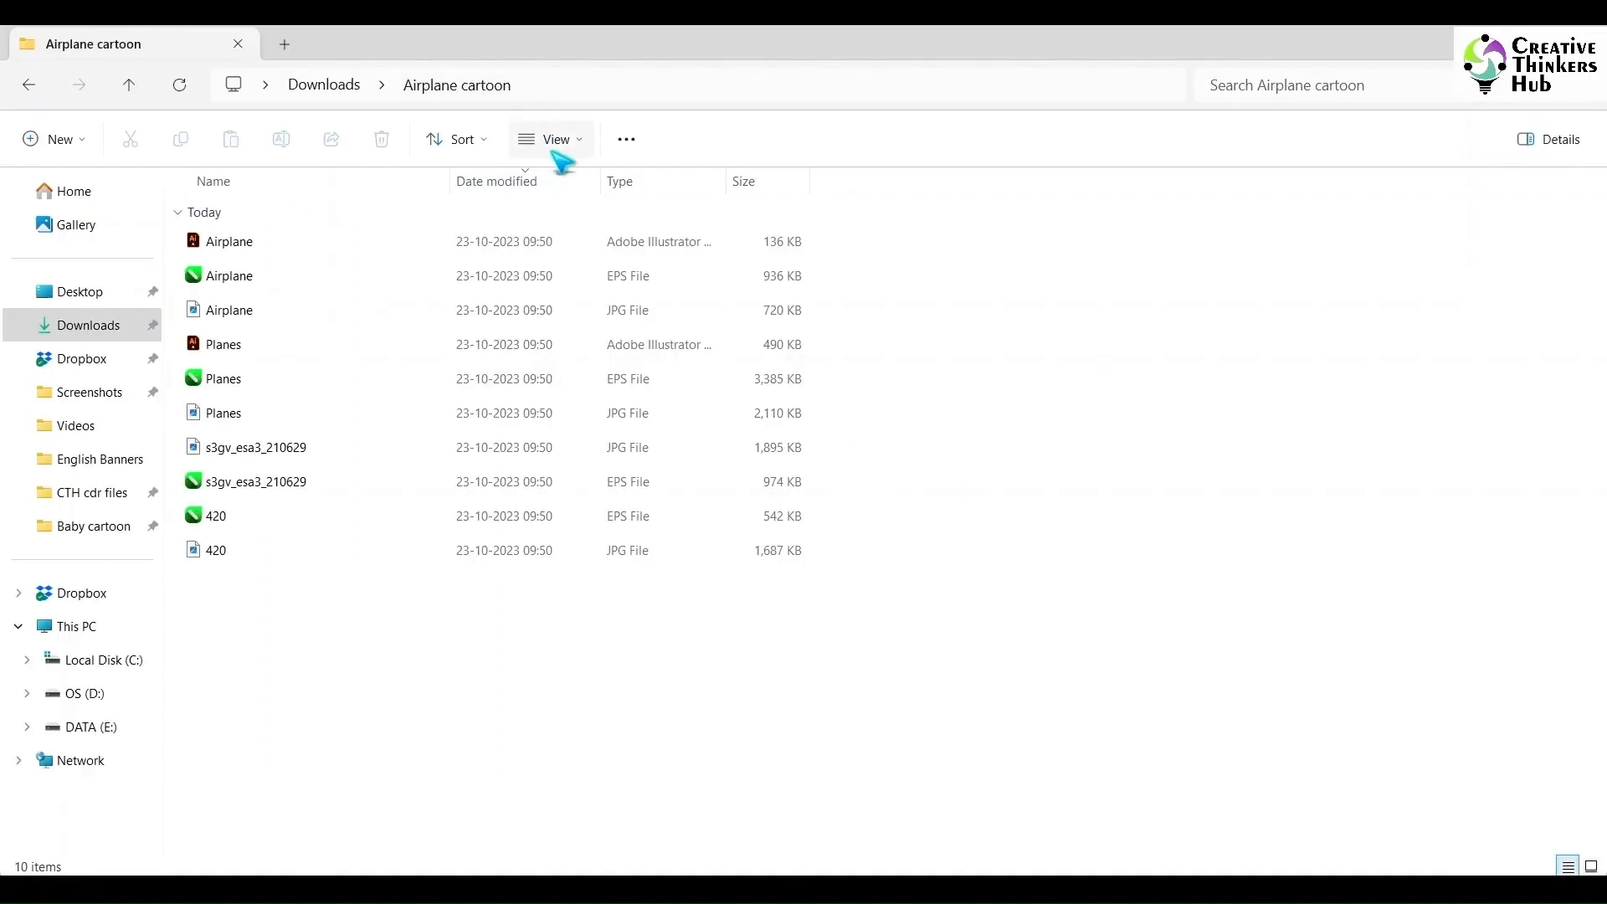
click(556, 139)
click(502, 191)
click(825, 586)
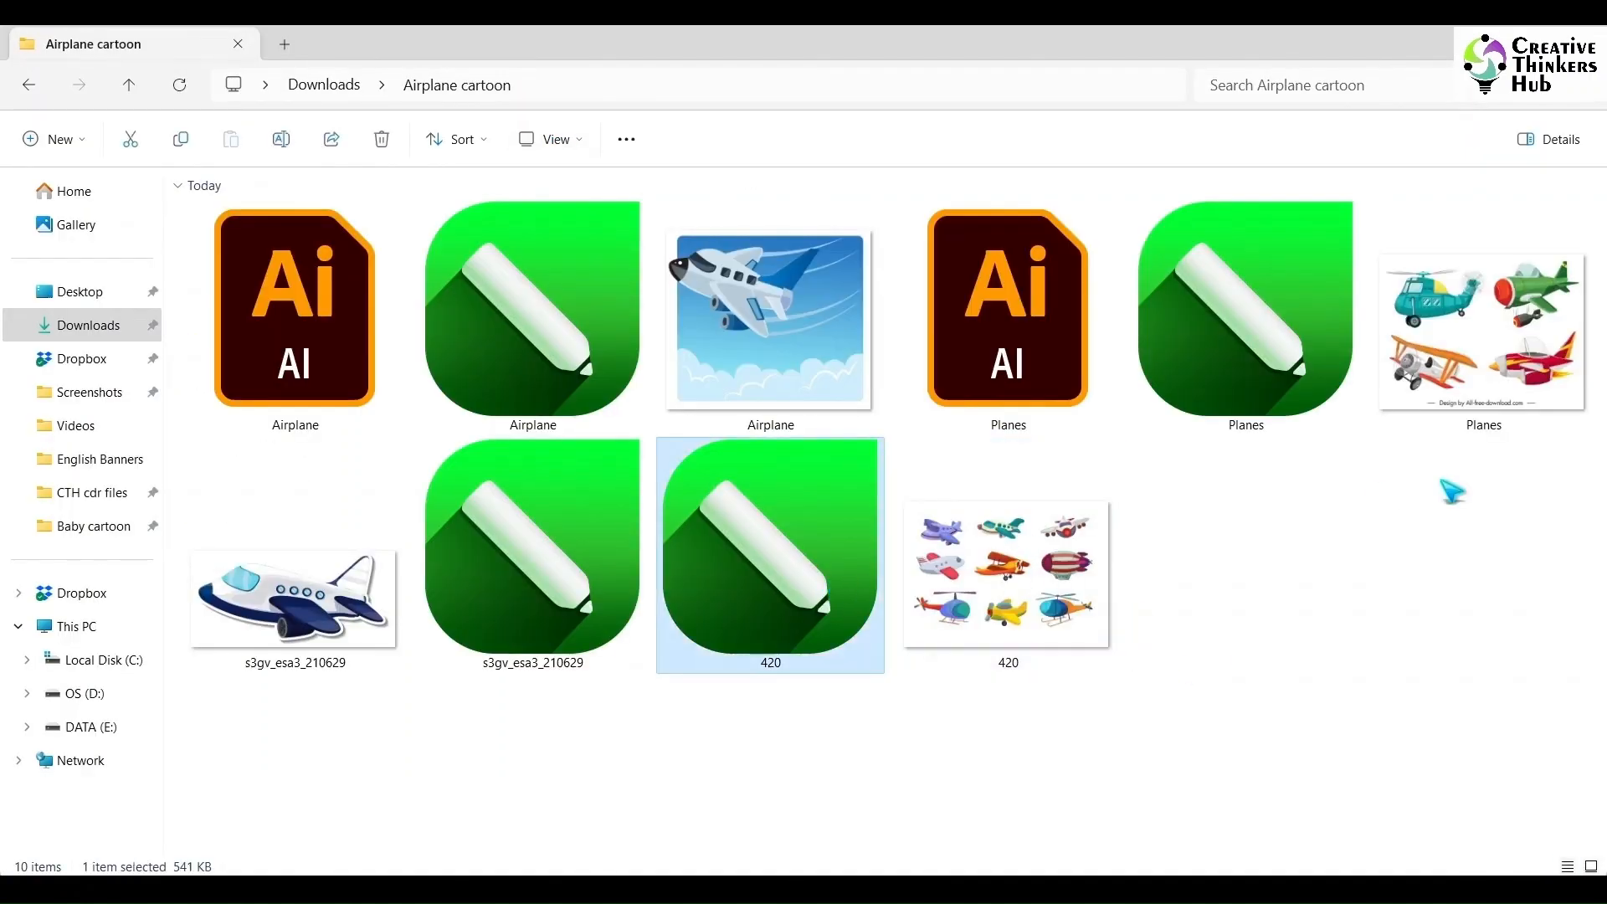
drag(1232, 350, 1354, 465)
click(803, 543)
click(1332, 539)
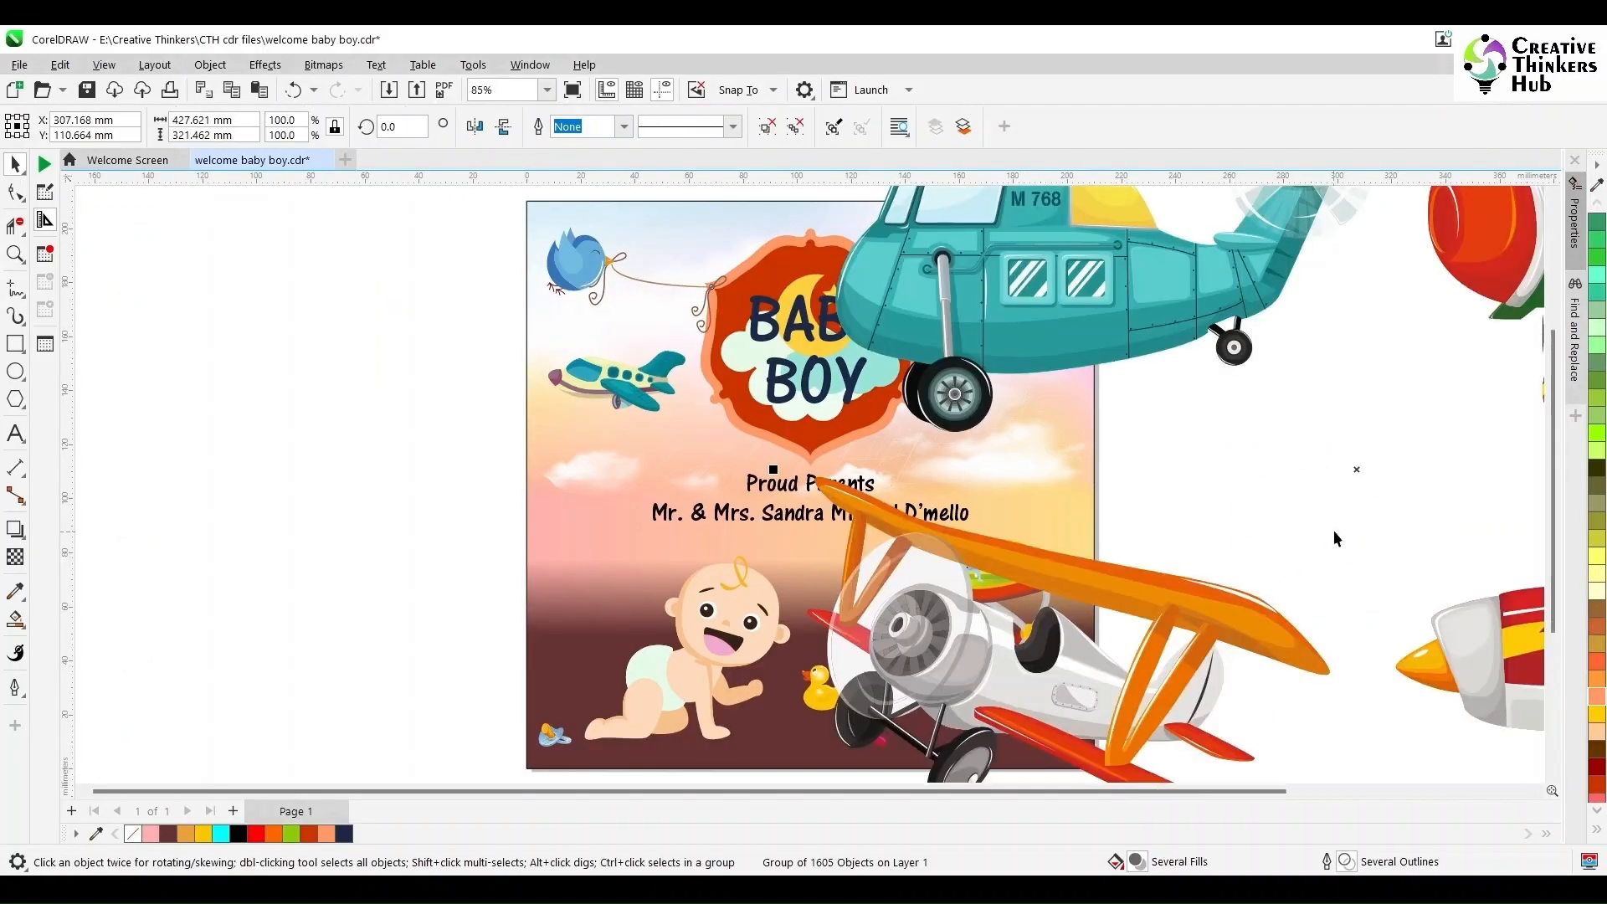
- Delete the Design by All-free-download.com credit line from the planes clipart
scroll(1334, 536, down, 3)
scroll(1384, 555, up, 1)
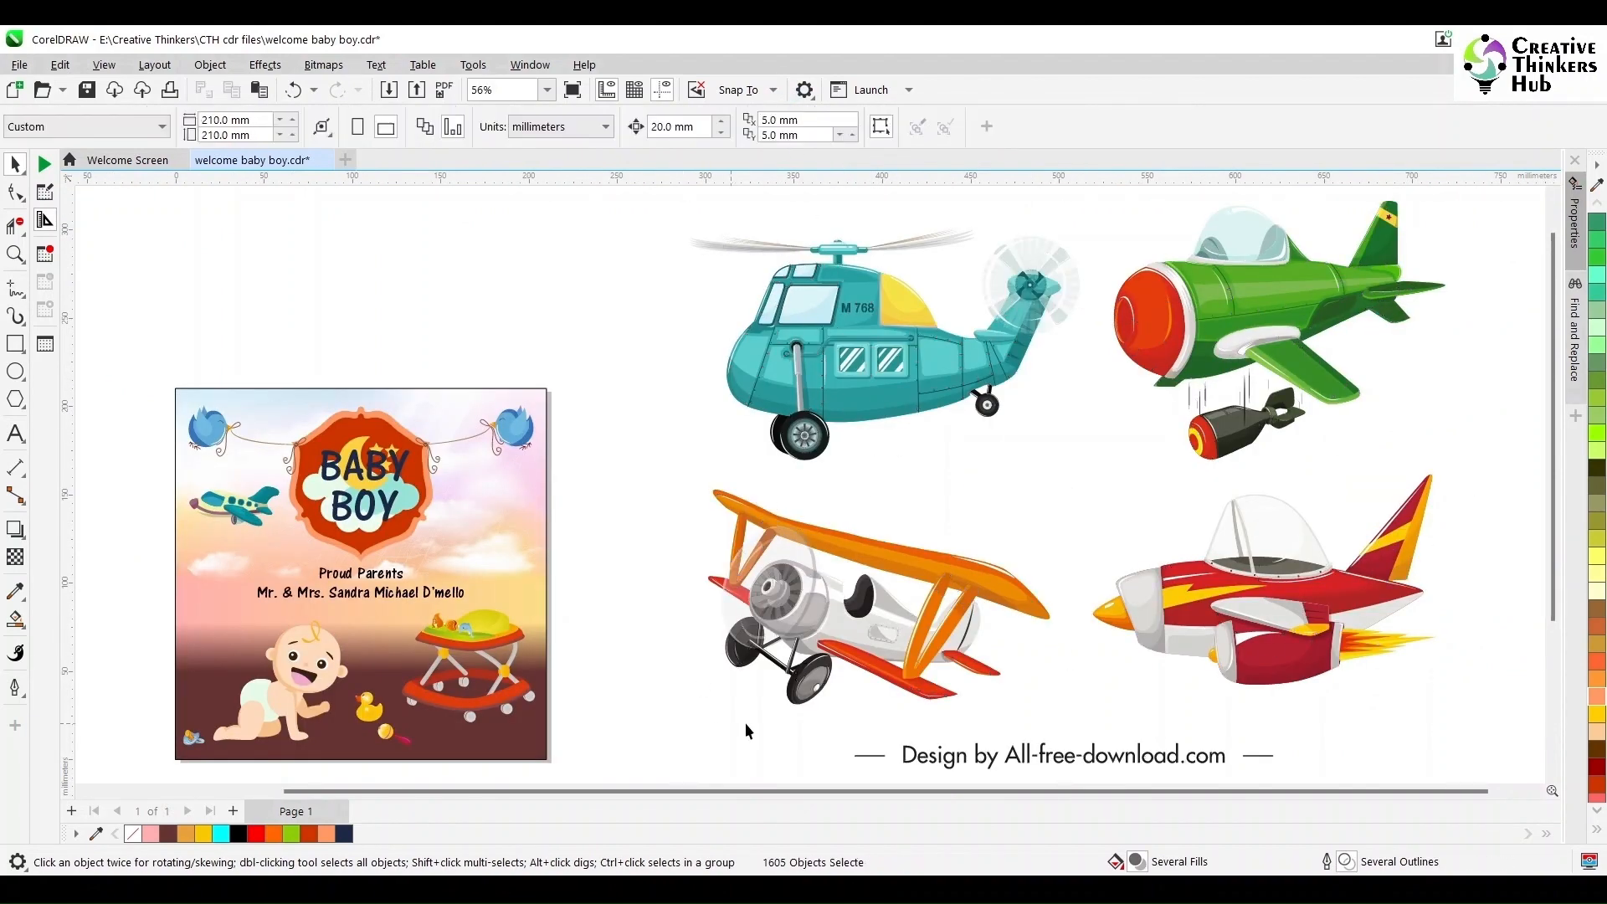
drag(744, 721, 1298, 785)
scroll(1297, 743, down, 1)
key(Delete)
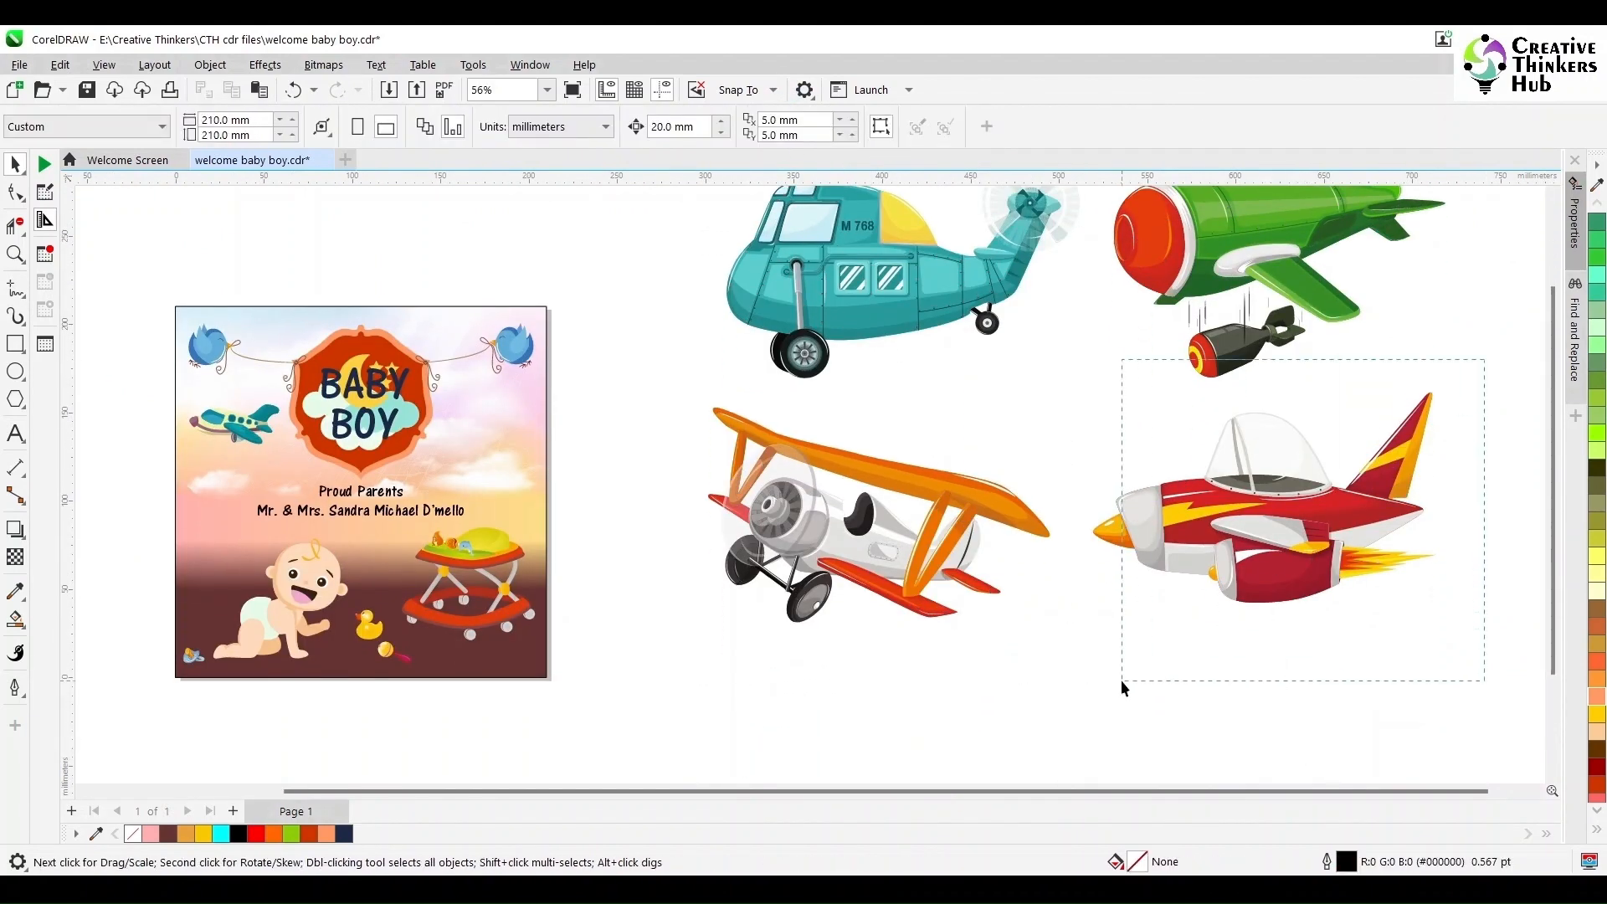
- Group the red jet, mirror it horizontally, and place it scaled down on the poster right of the frame
drag(1069, 689, 1070, 688)
key(ctrl+g)
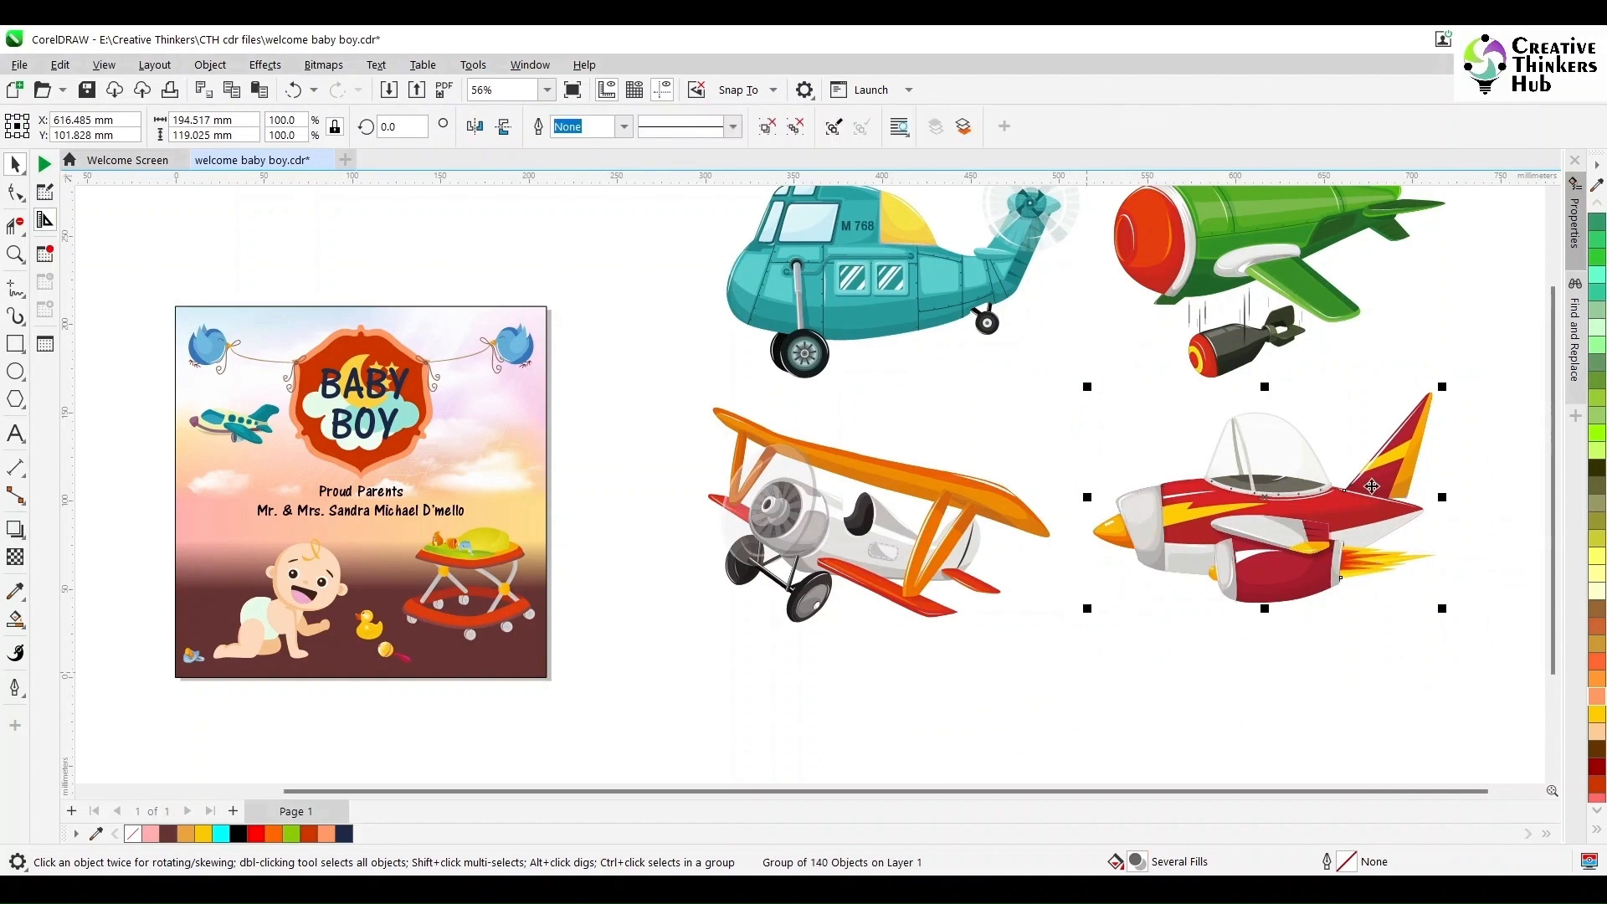
click(474, 126)
drag(1297, 519, 510, 420)
drag(434, 459, 551, 439)
click(498, 433)
click(629, 465)
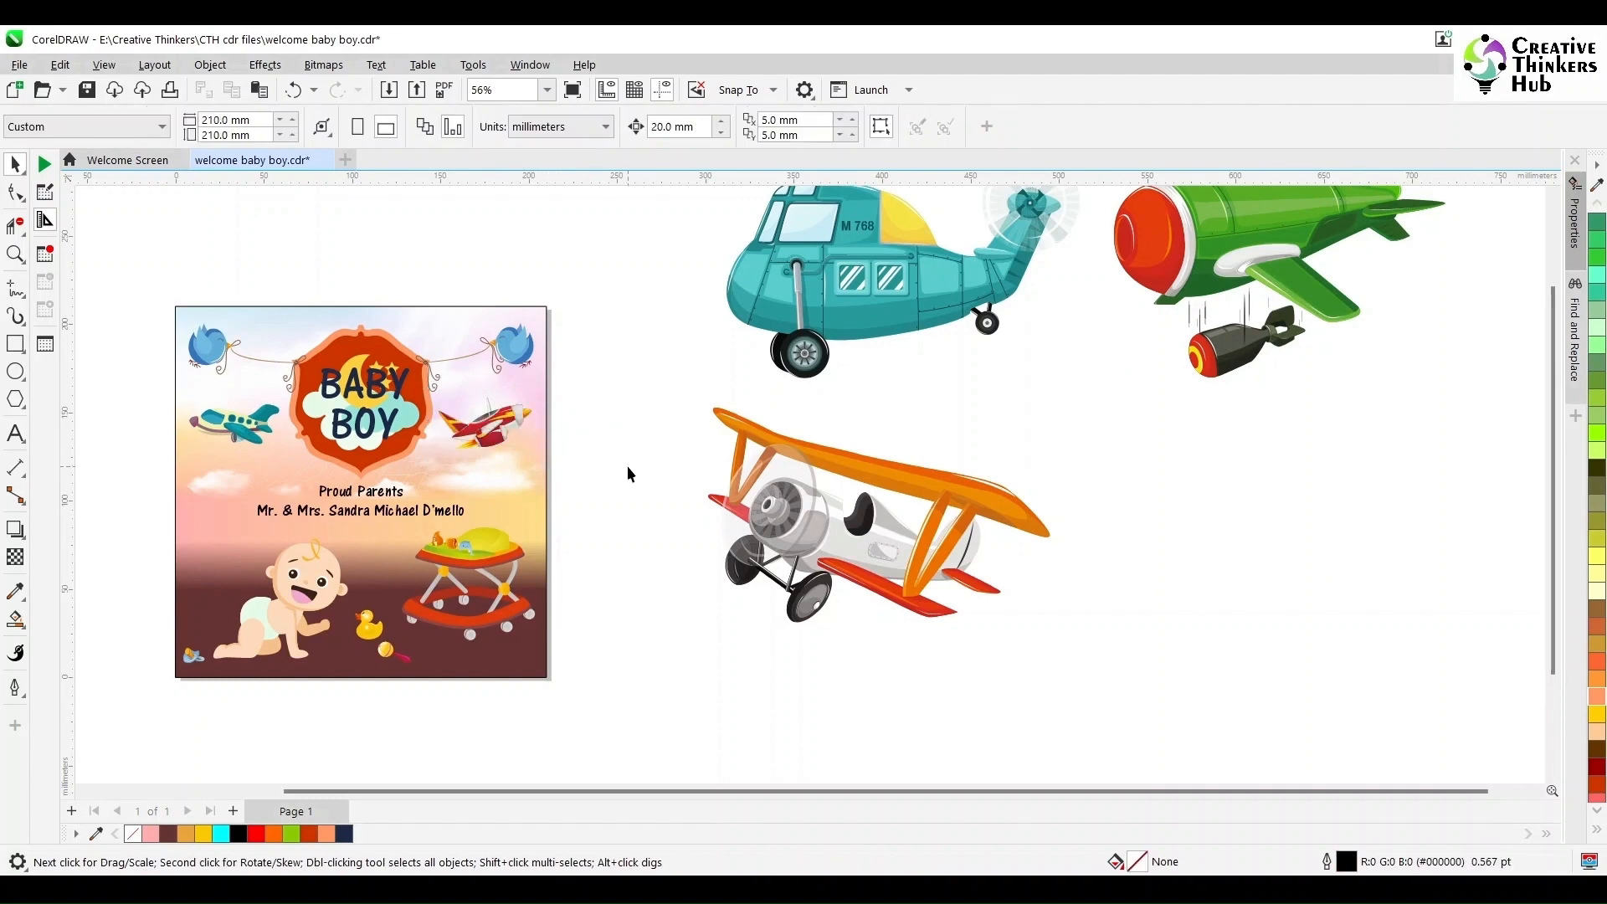
drag(574, 194, 1510, 738)
click(1508, 738)
key(shift+F4)
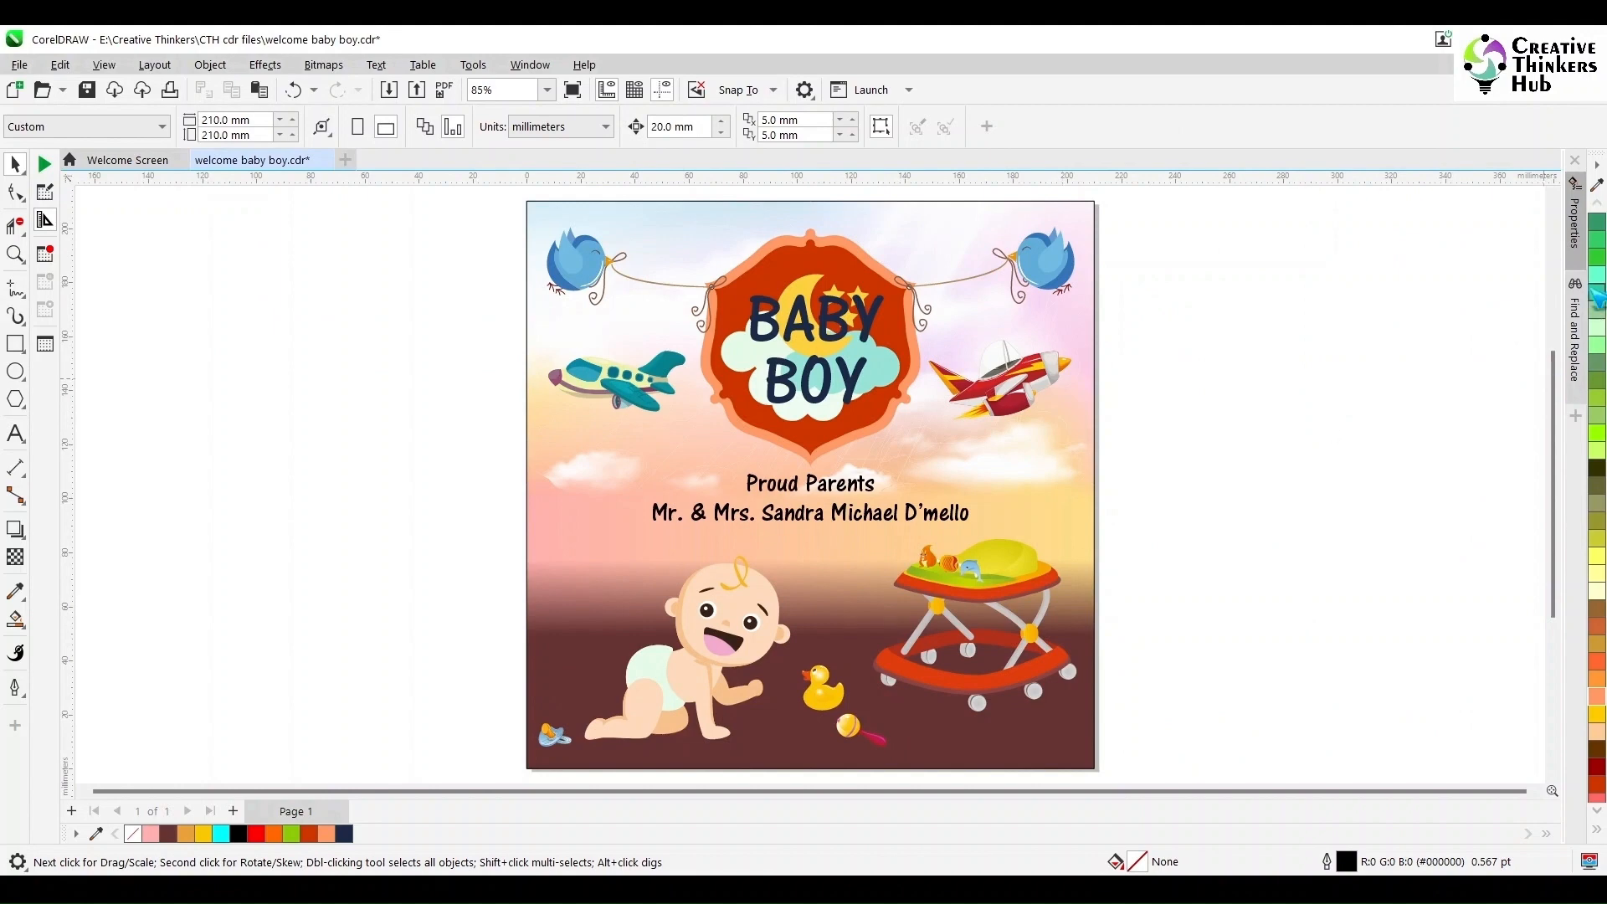
right_click(1027, 470)
click(1309, 484)
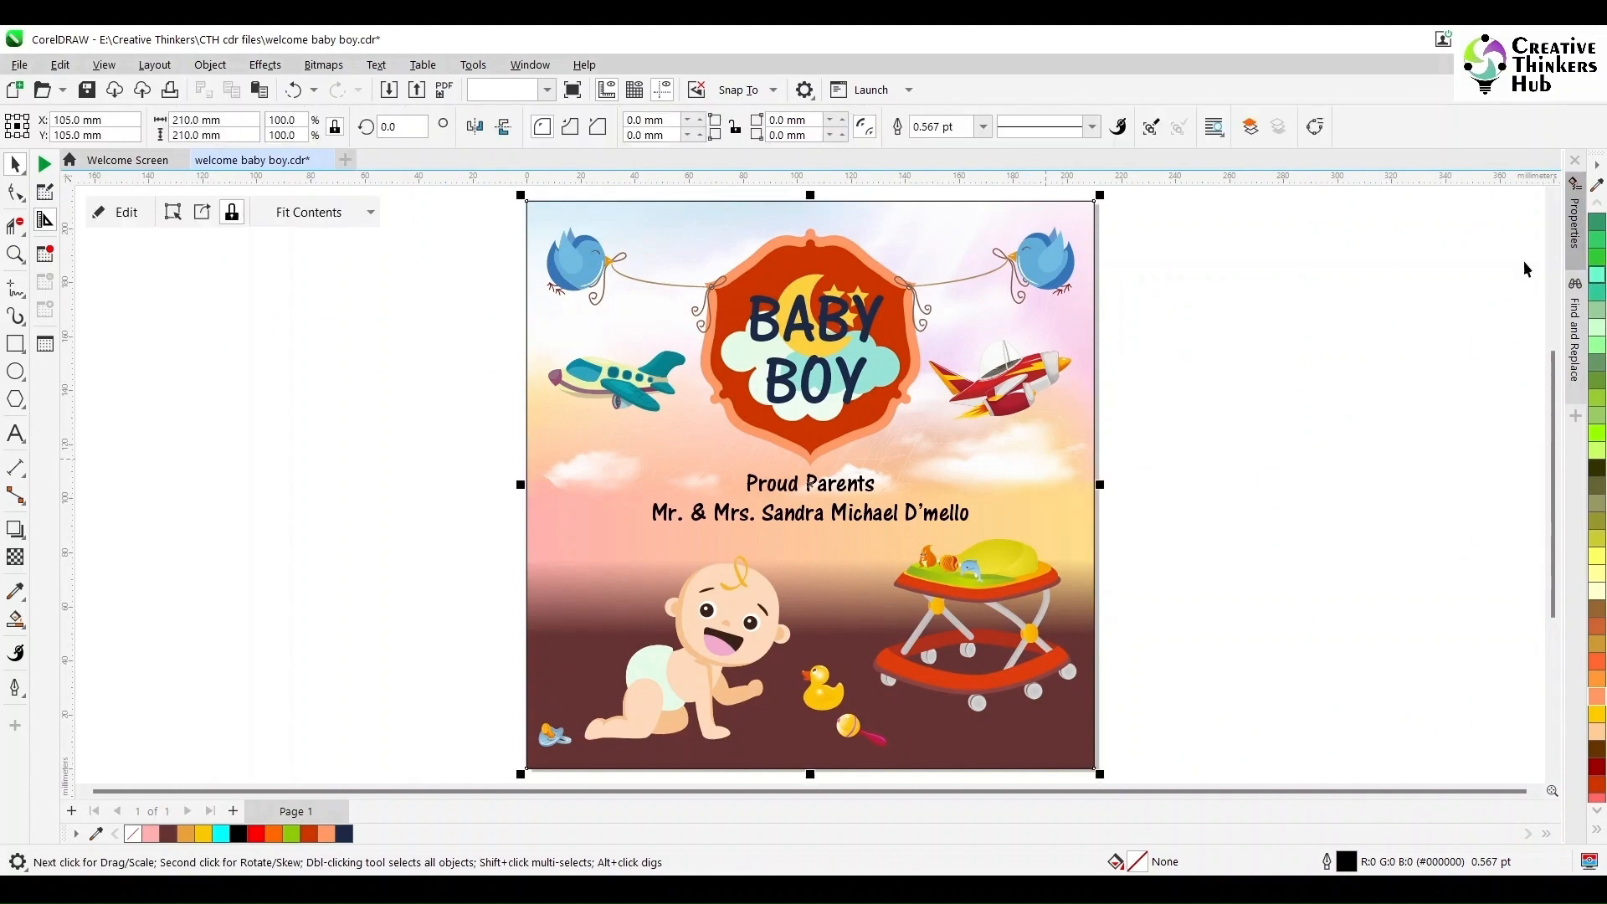
click(1486, 661)
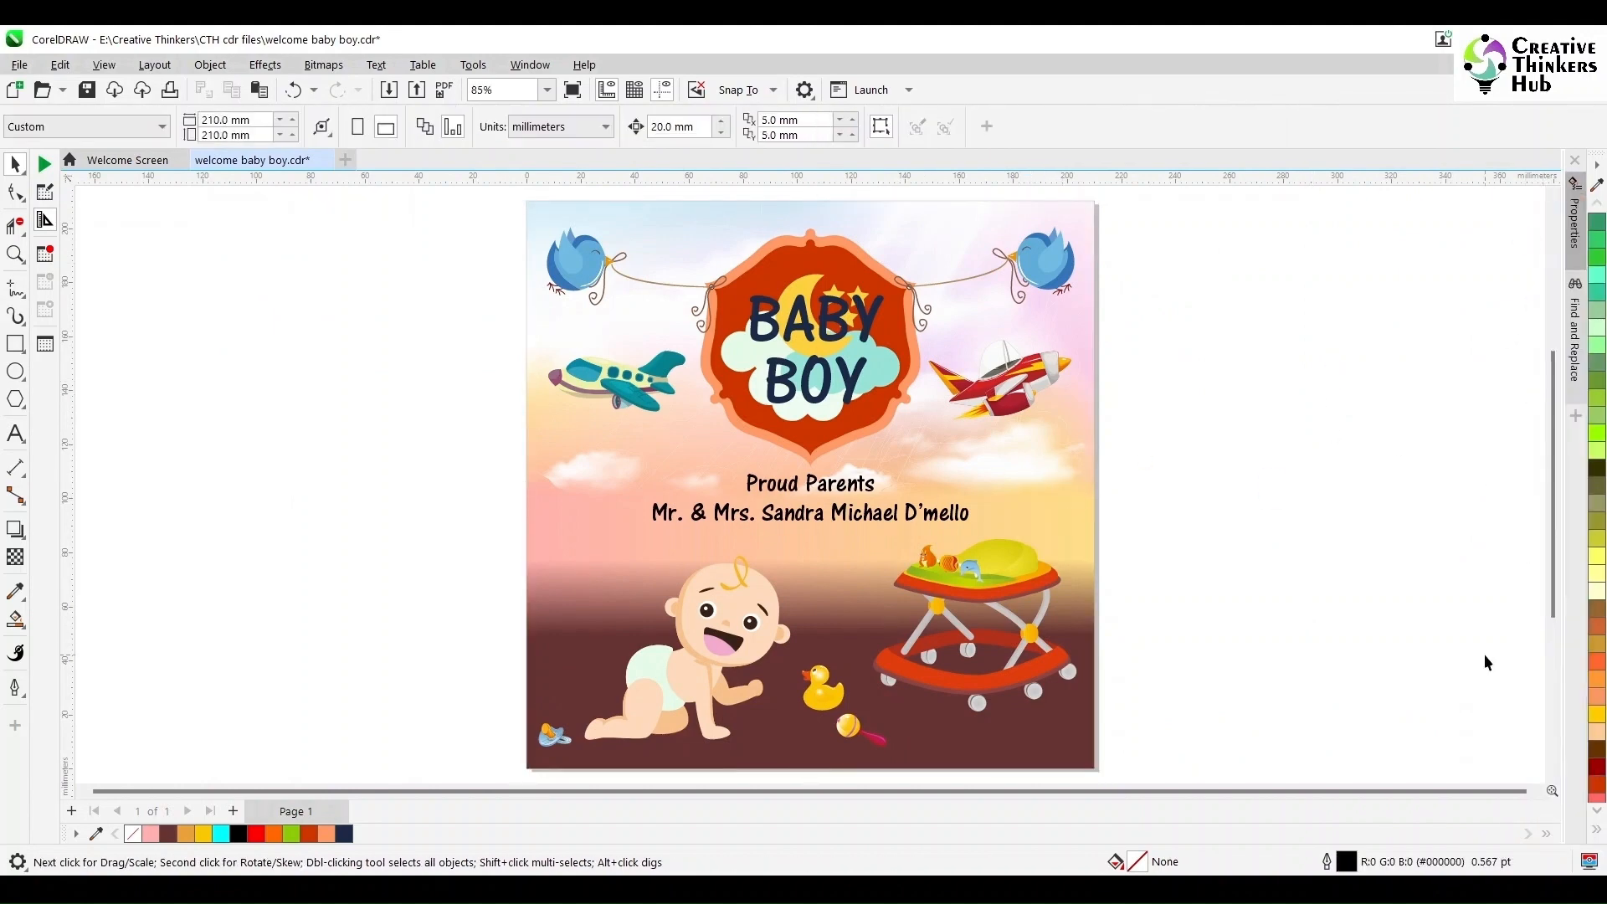